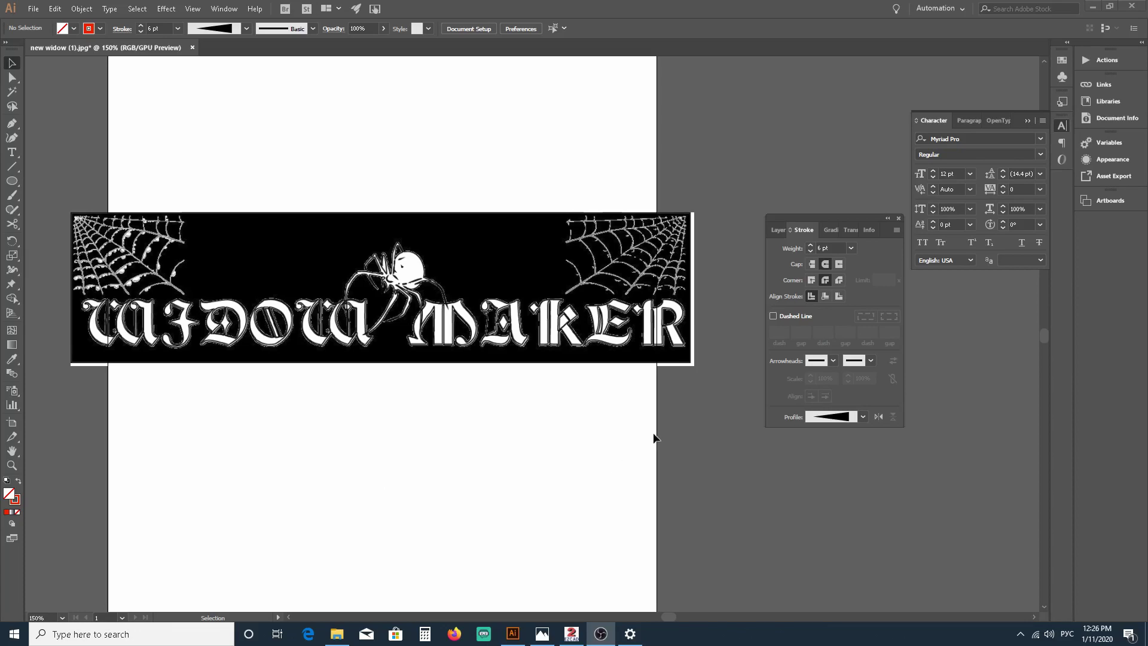
Step: Examine the WIDOW MAKER banner image on the artboard
scroll(436, 257, up, 1)
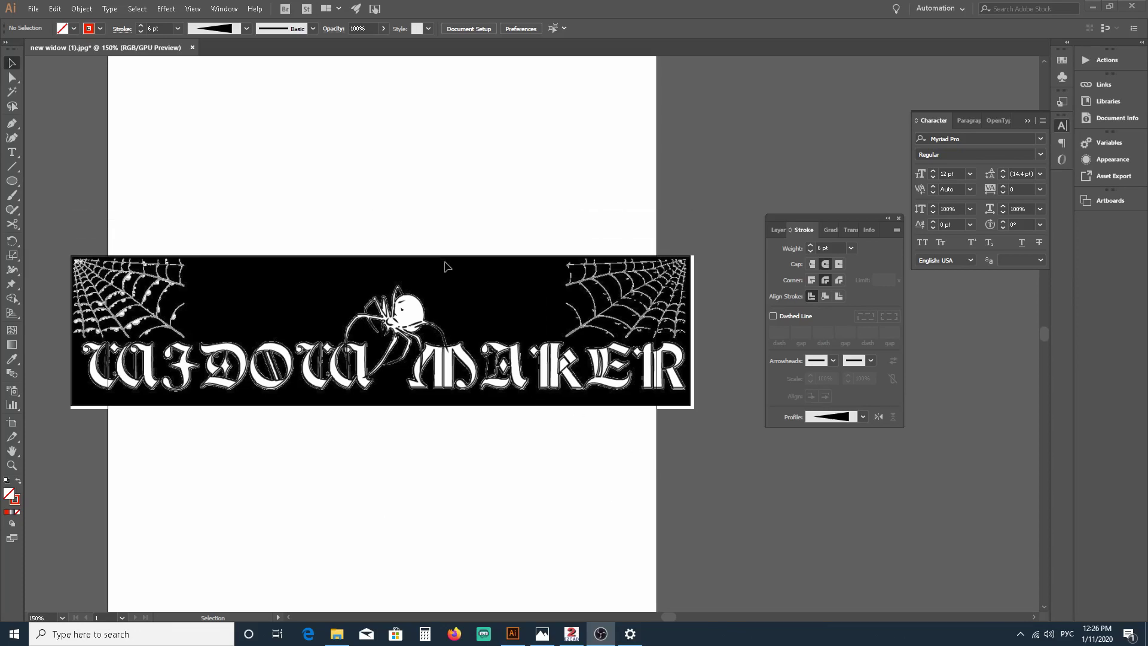
scroll(454, 266, up, 1)
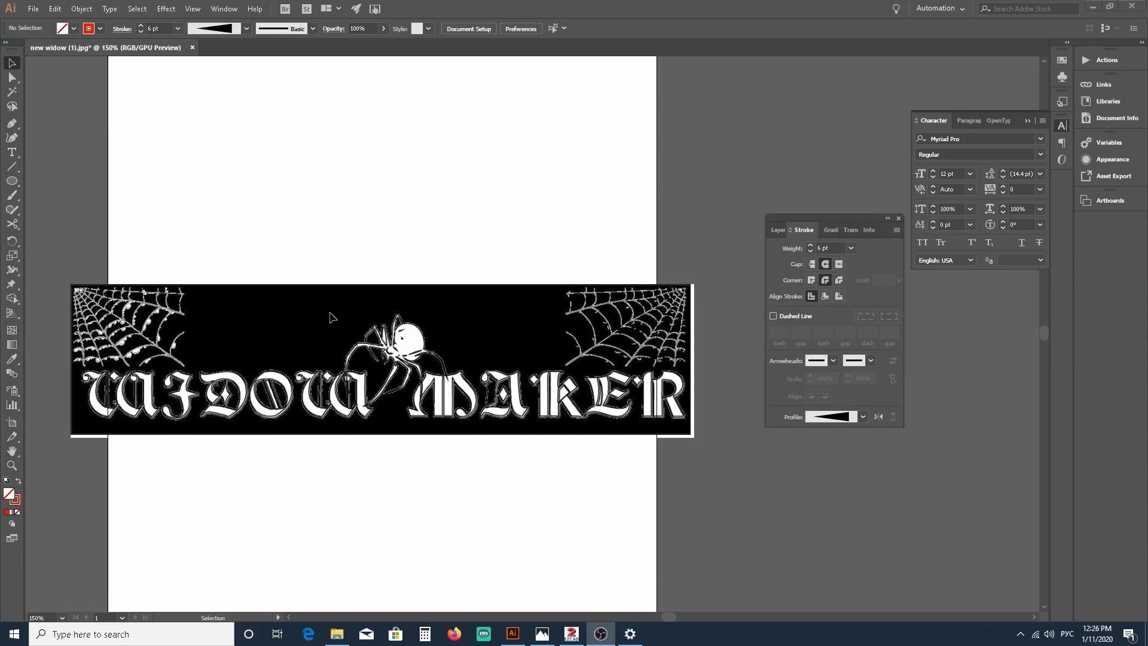
scroll(454, 265, down, 2)
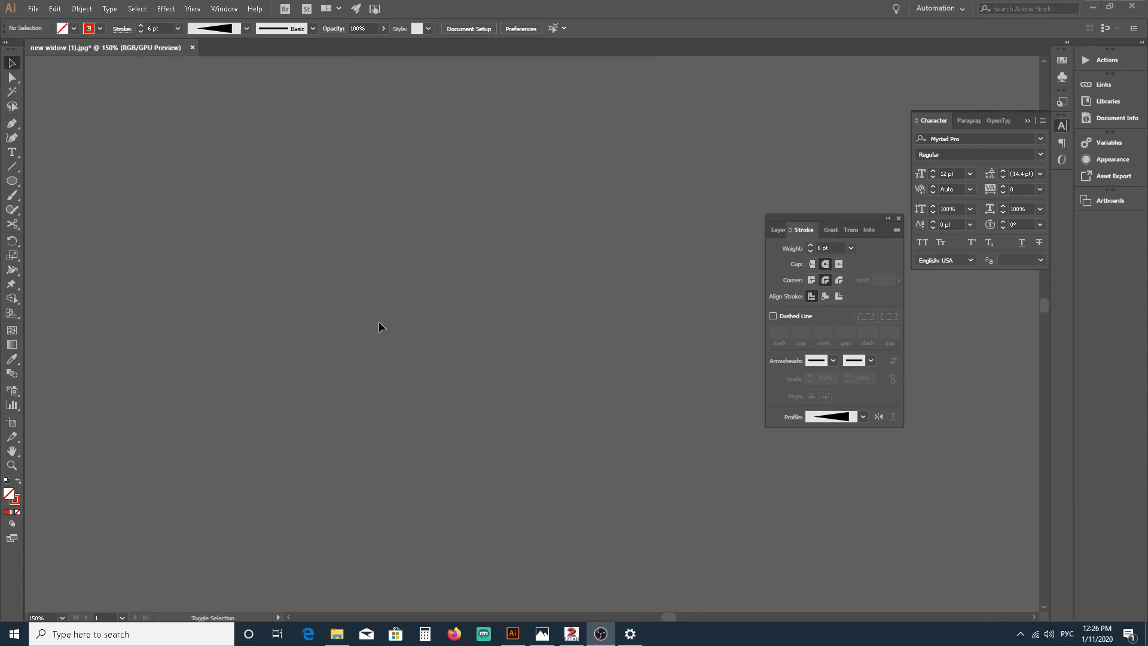
scroll(453, 265, left, 2)
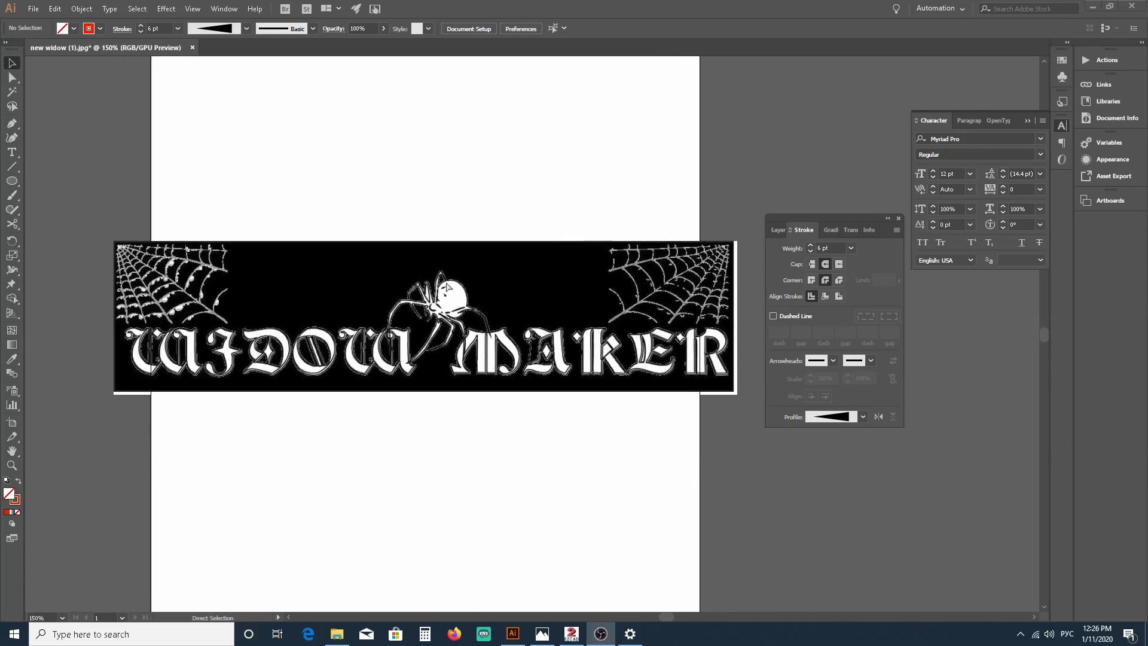
scroll(453, 266, down, 1)
scroll(454, 266, down, 1)
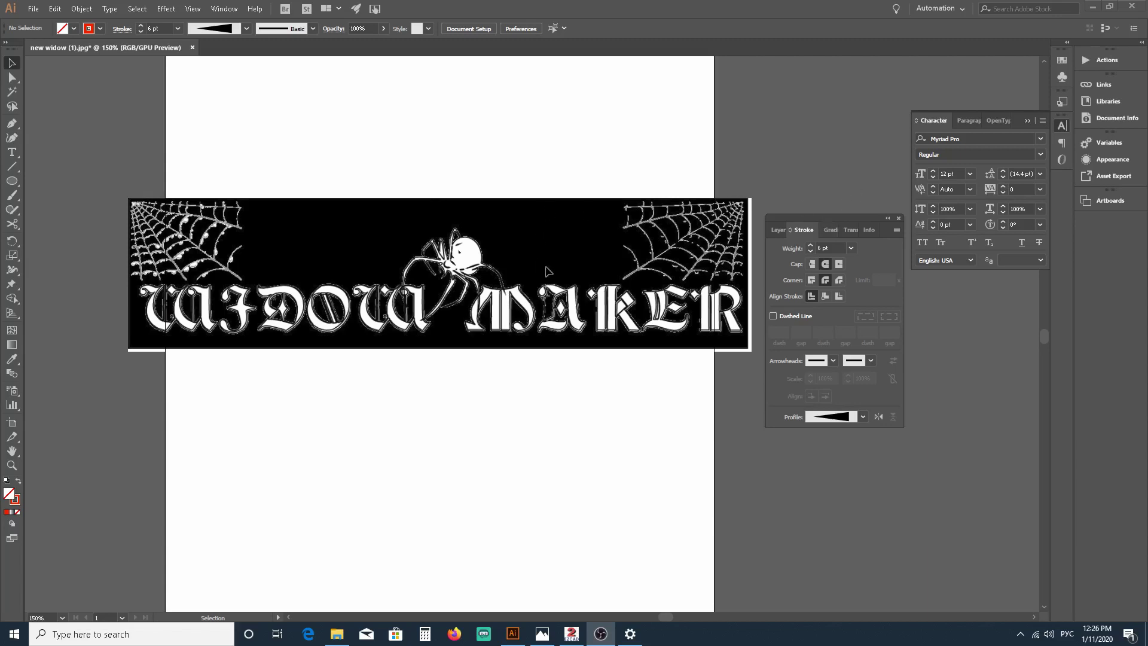
scroll(541, 251, up, 1)
scroll(541, 252, down, 1)
scroll(538, 251, up, 2)
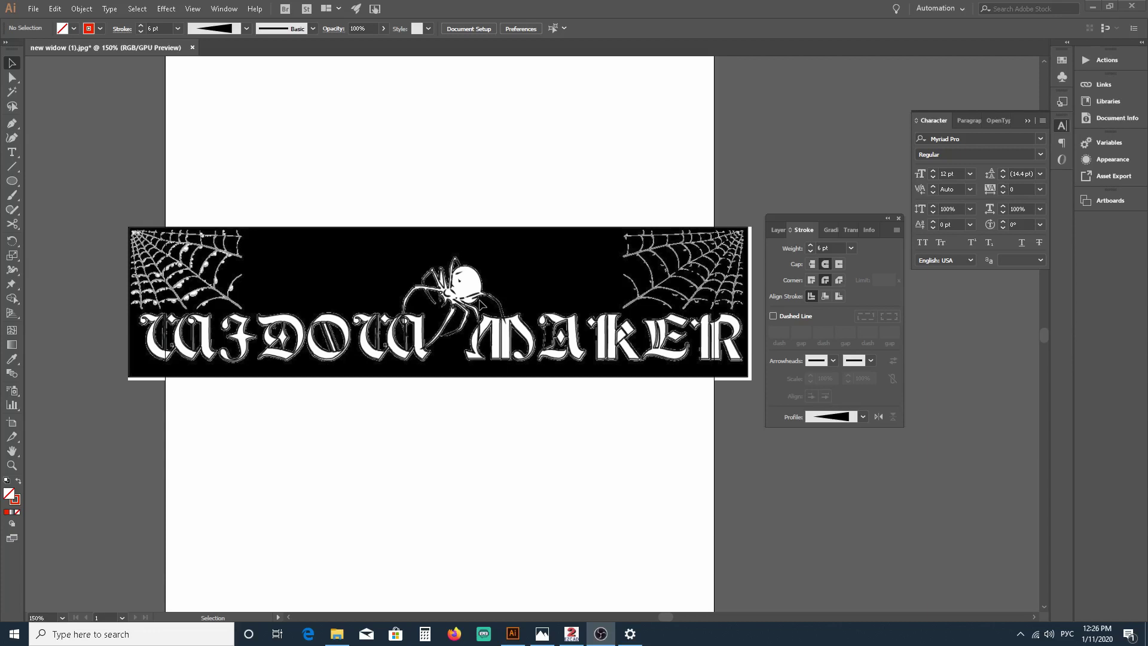
Step: Unlock Layer 1 and run Image Trace on the banner image with the default preset
click(422, 277)
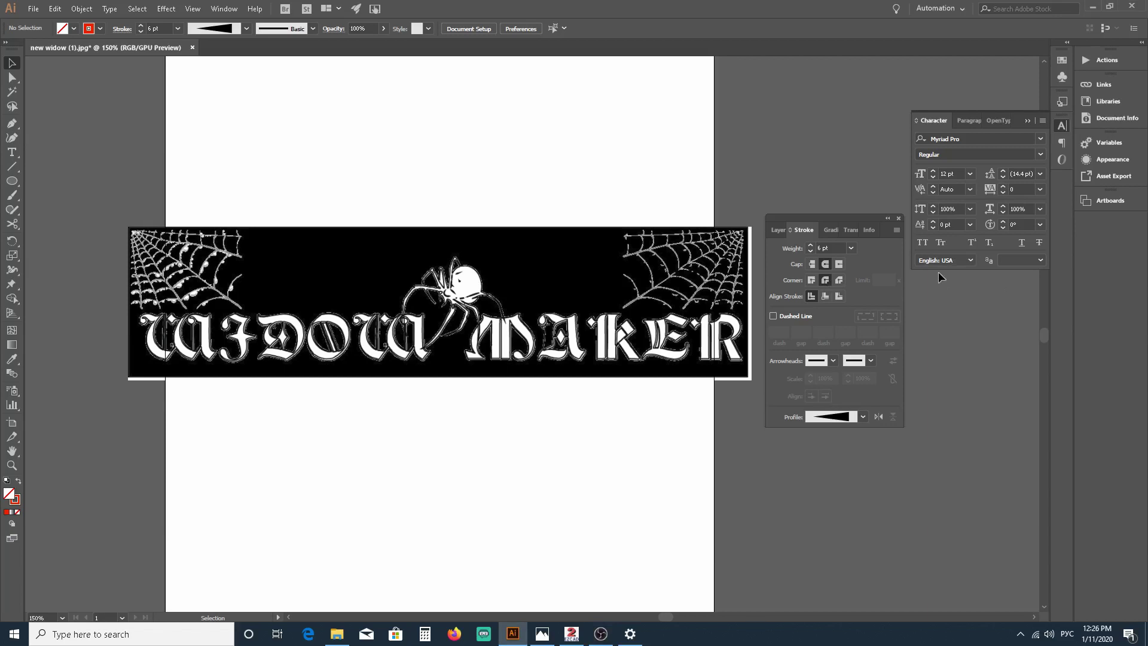
key(F7)
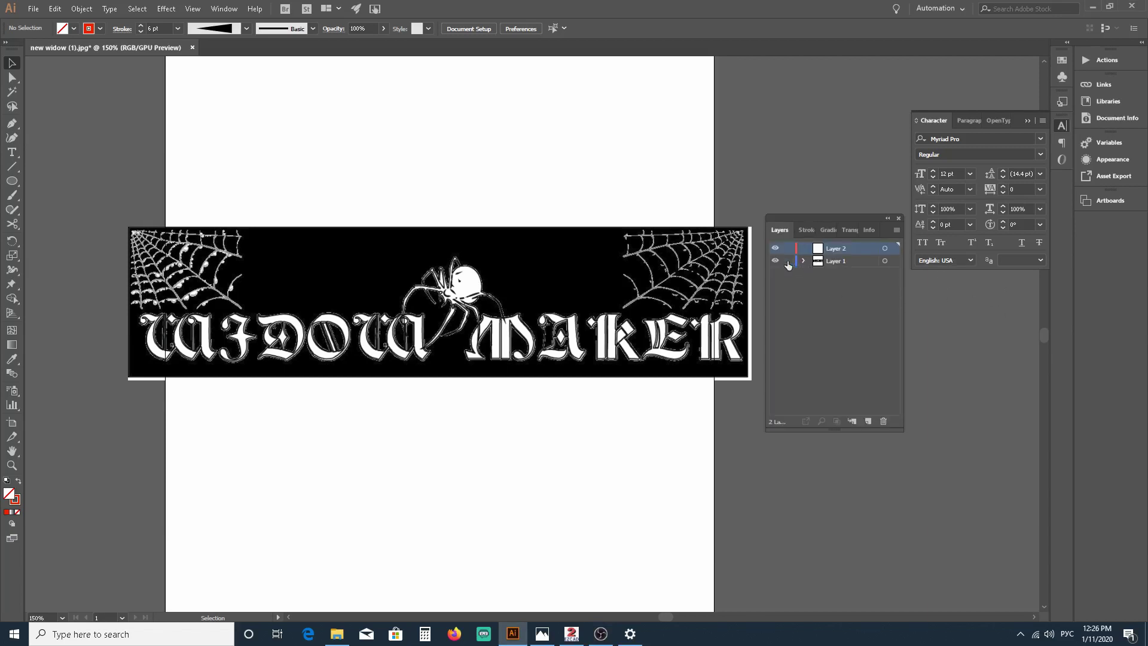
click(547, 333)
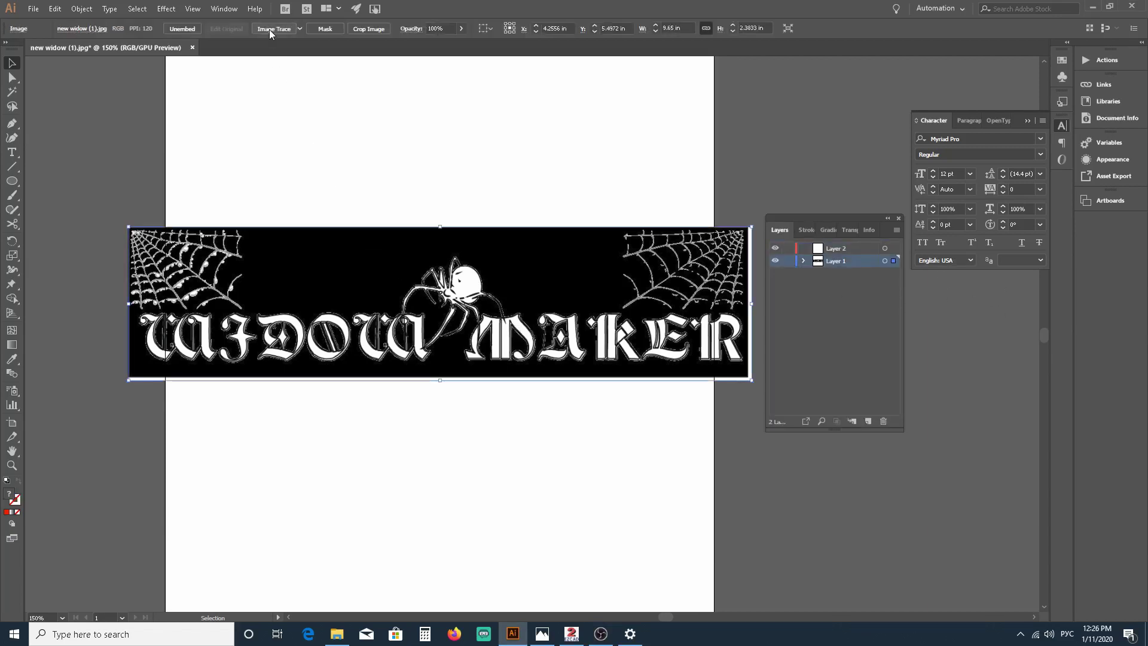
click(269, 29)
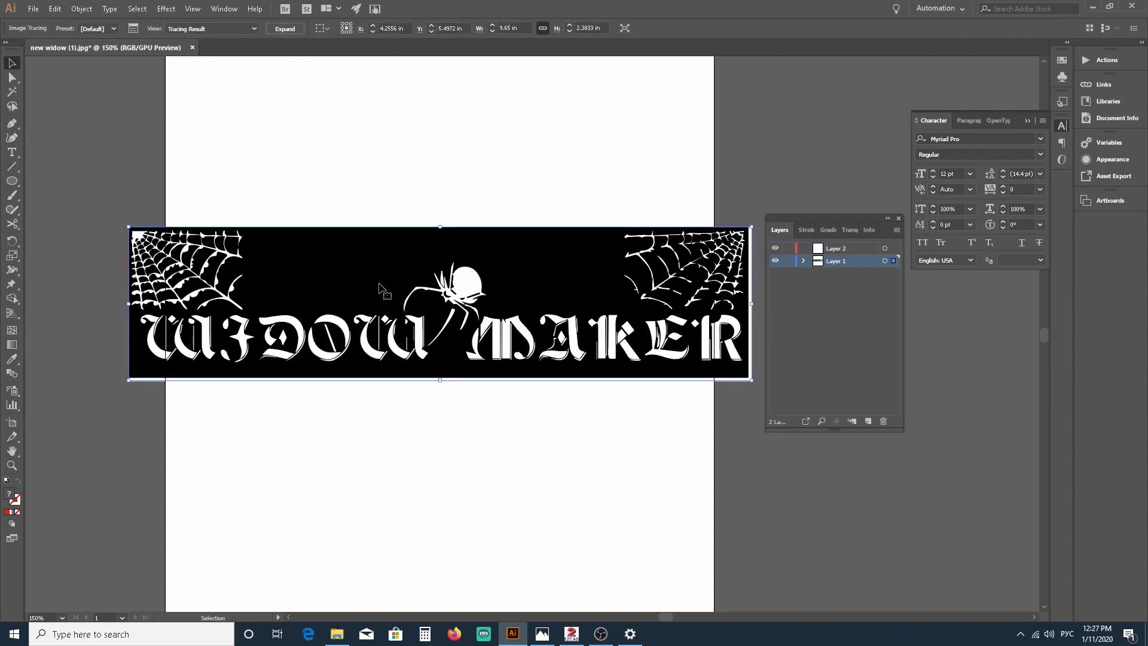
Step: Inspect the original new widow (1).jpg in Photos for comparison with the trace, and close it
drag(0, 48, 828, 12)
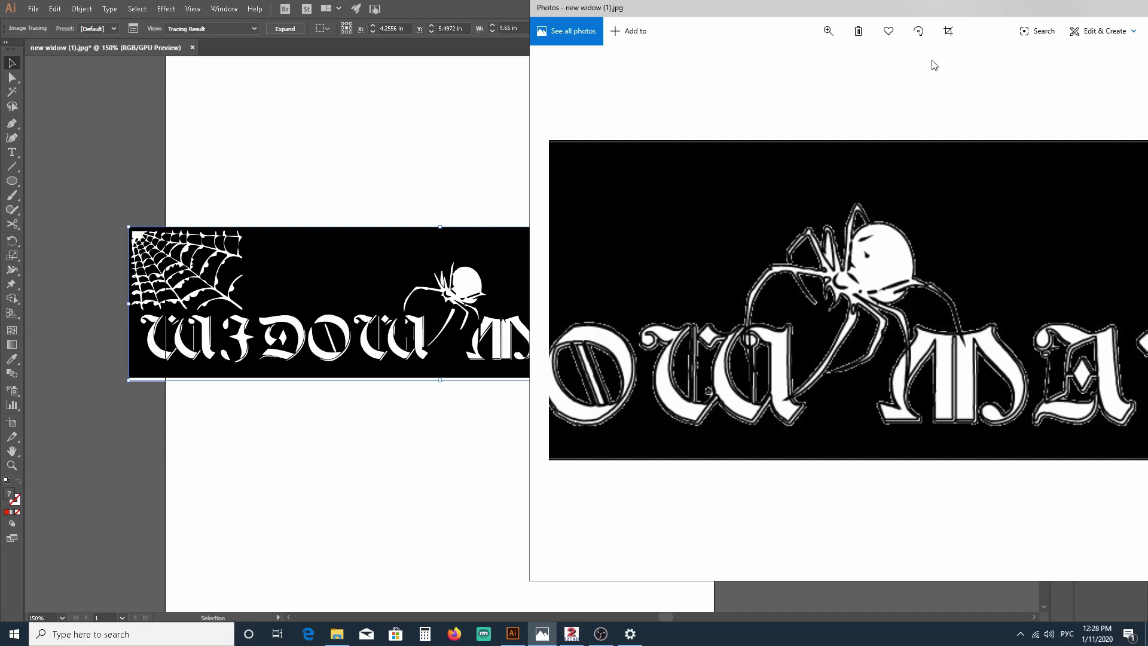
drag(831, 10, 691, 20)
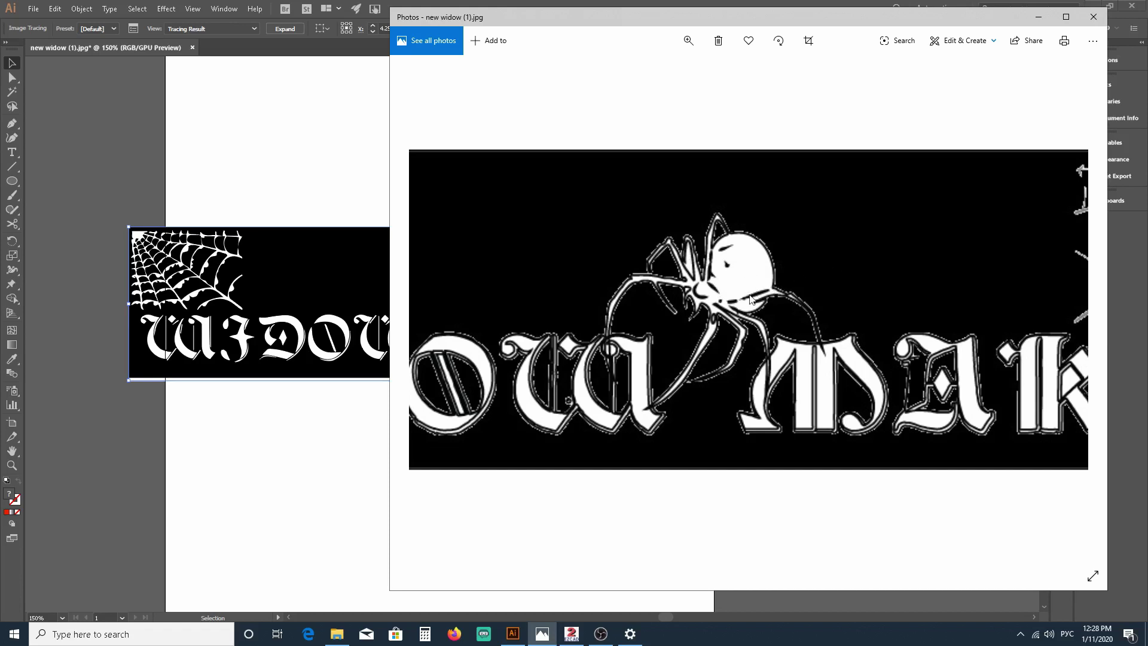
click(1065, 16)
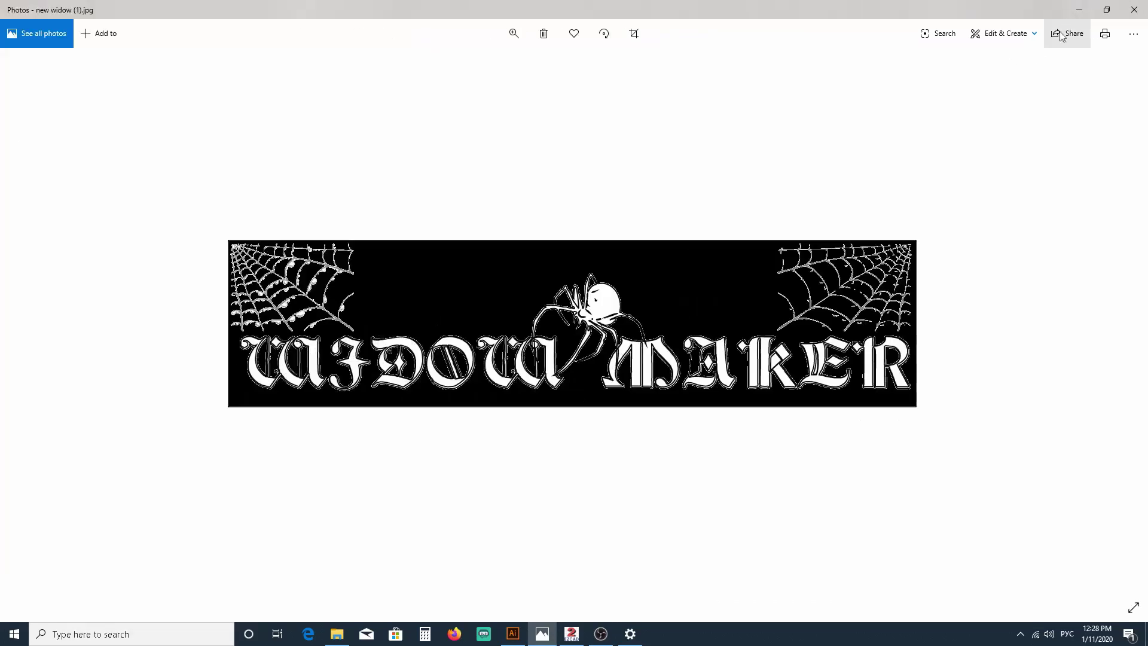
click(1133, 9)
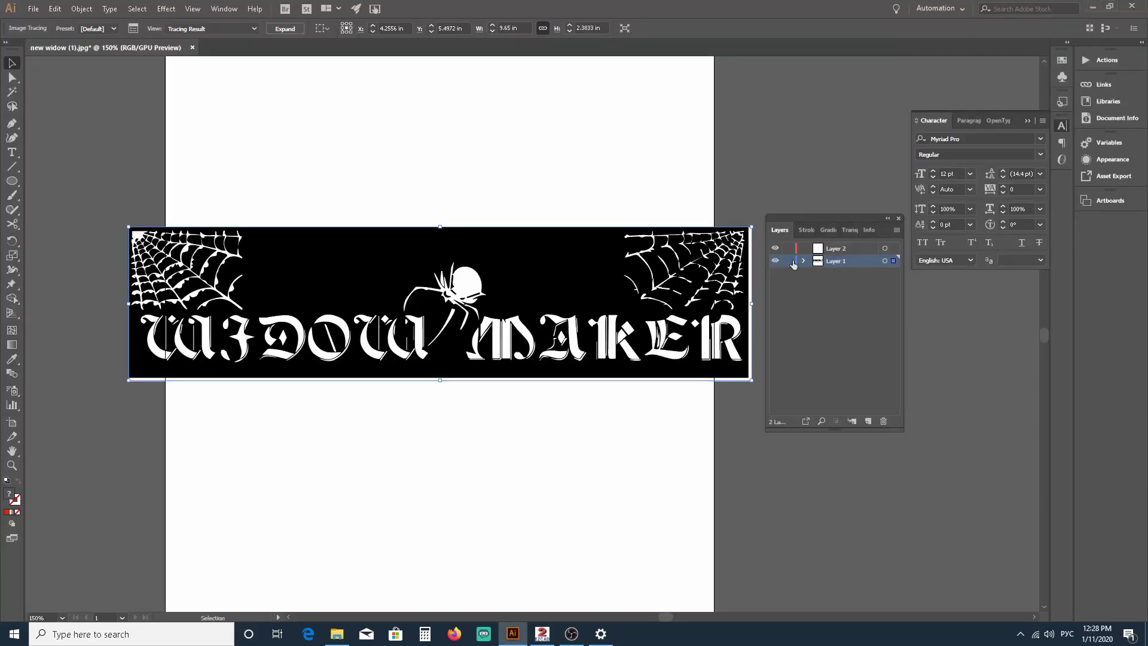
Step: Undo the image trace and the unlocking of Layer 1
key(ctrl+z)
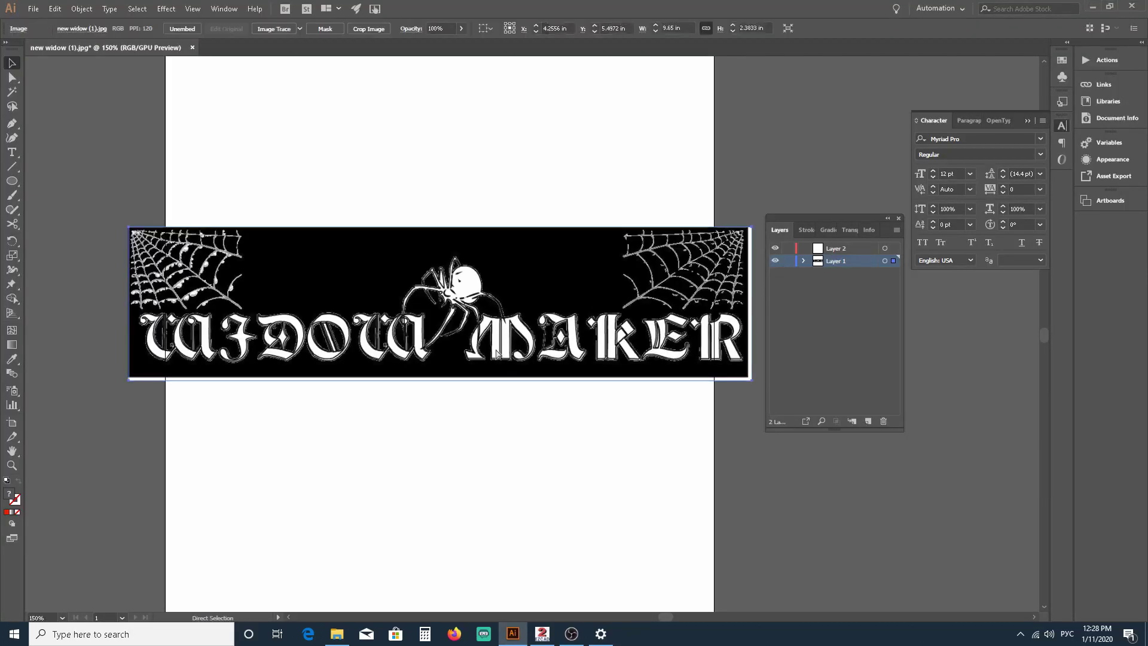
key(ctrl+z)
Step: Examine the spider and the surrounding lettering of the banner image up close
scroll(457, 326, up, 2)
scroll(457, 326, up, 2)
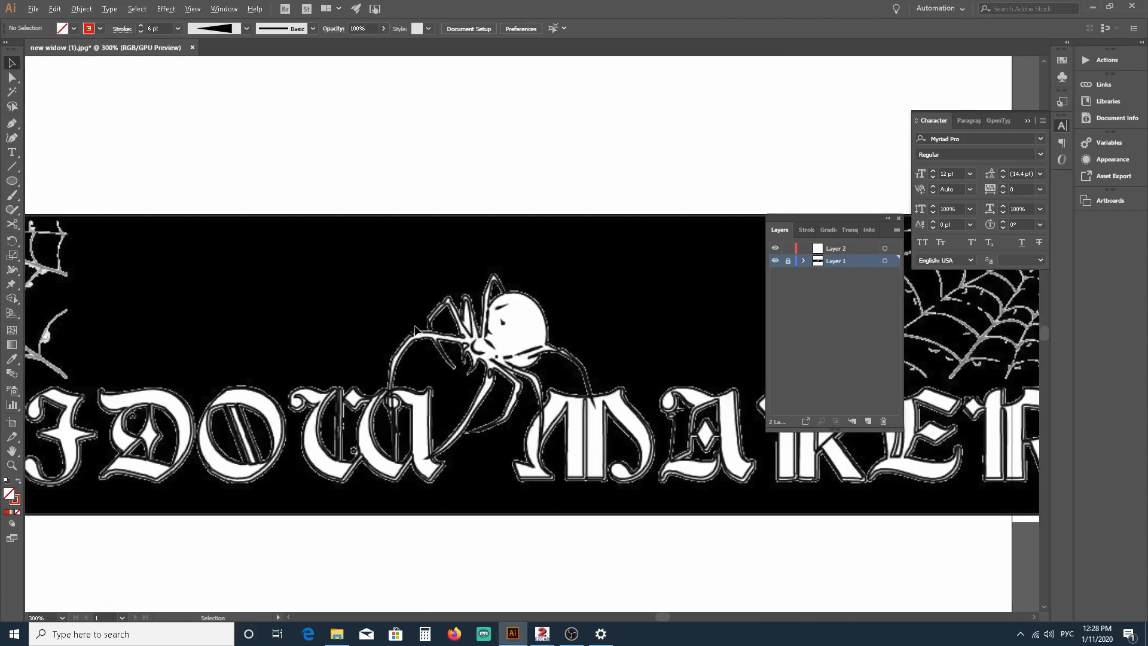
scroll(491, 353, down, 1)
scroll(525, 374, up, 1)
scroll(525, 375, up, 1)
scroll(455, 322, up, 1)
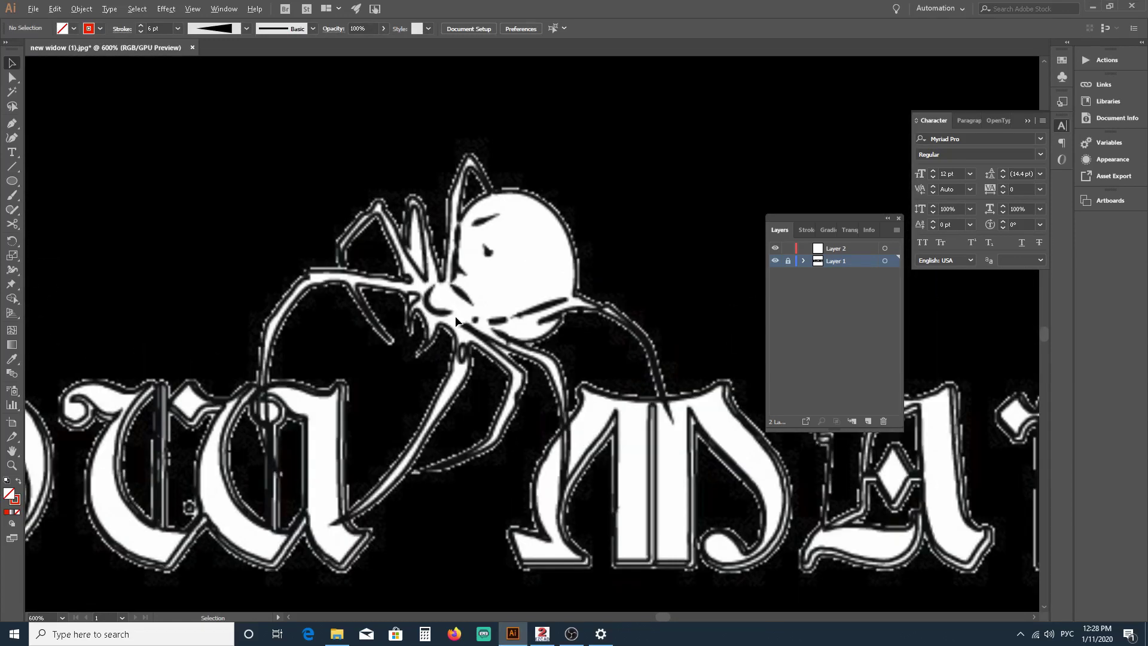
scroll(462, 308, down, 1)
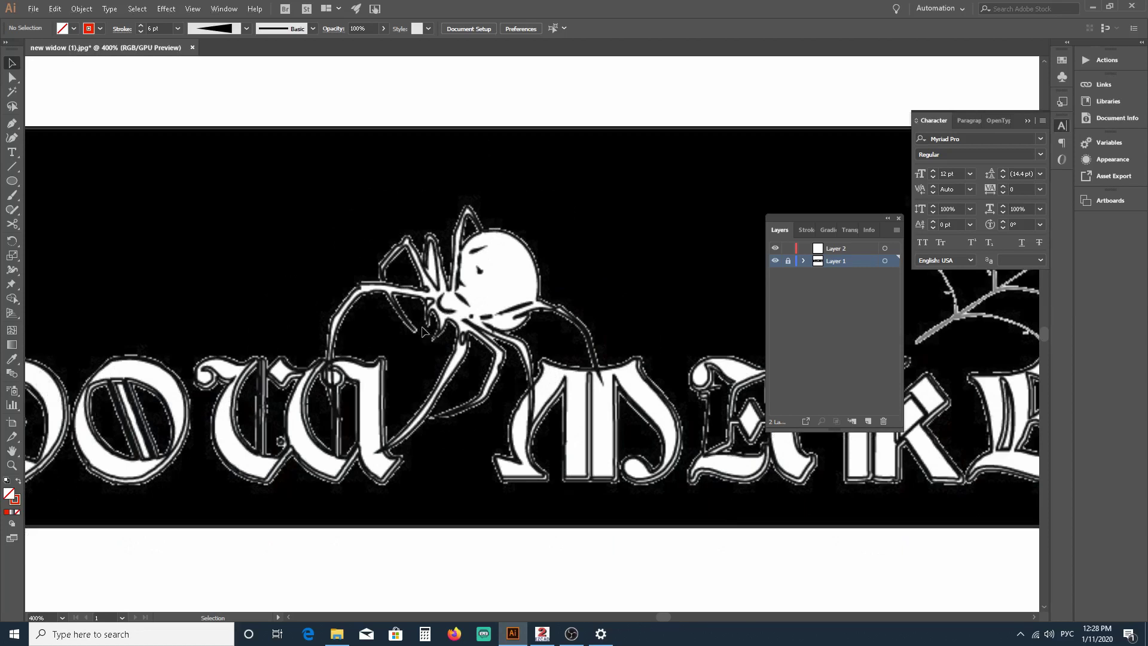
scroll(425, 330, up, 1)
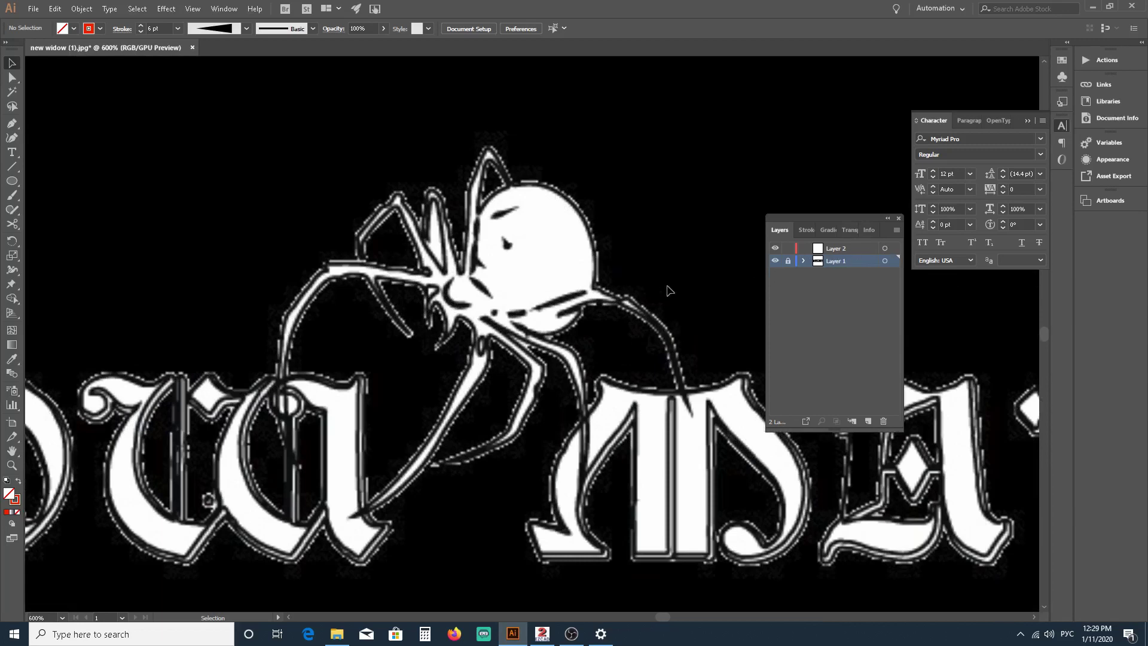
Step: Delete the empty layer above Layer 1 and add a new one with the default layer options
click(788, 261)
click(868, 248)
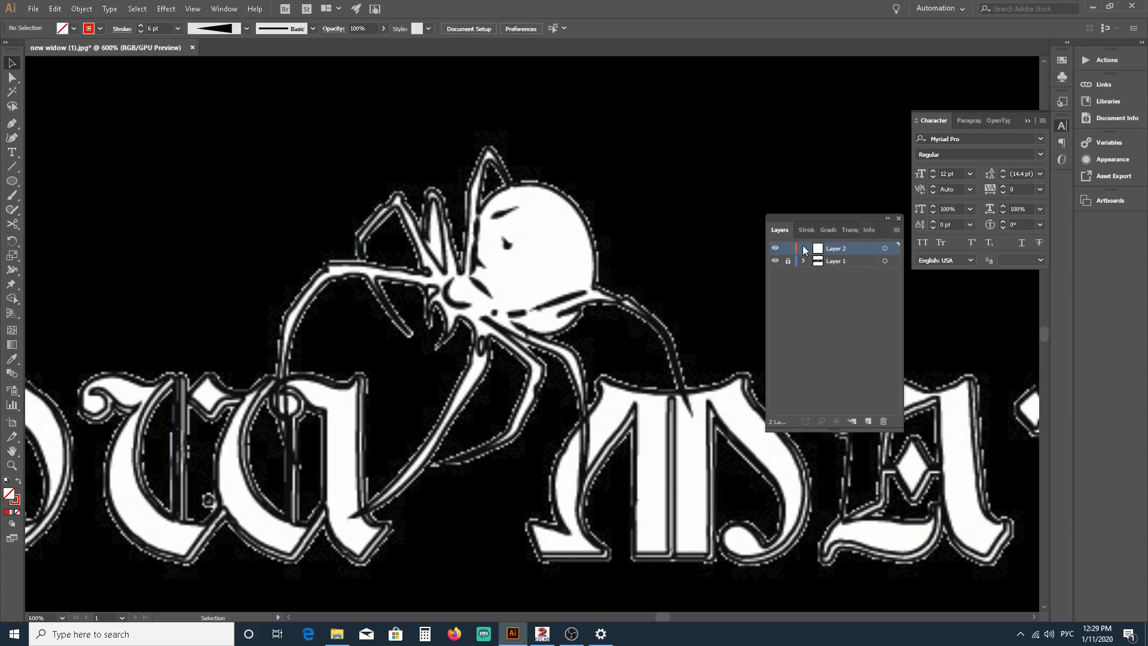
click(881, 422)
click(896, 230)
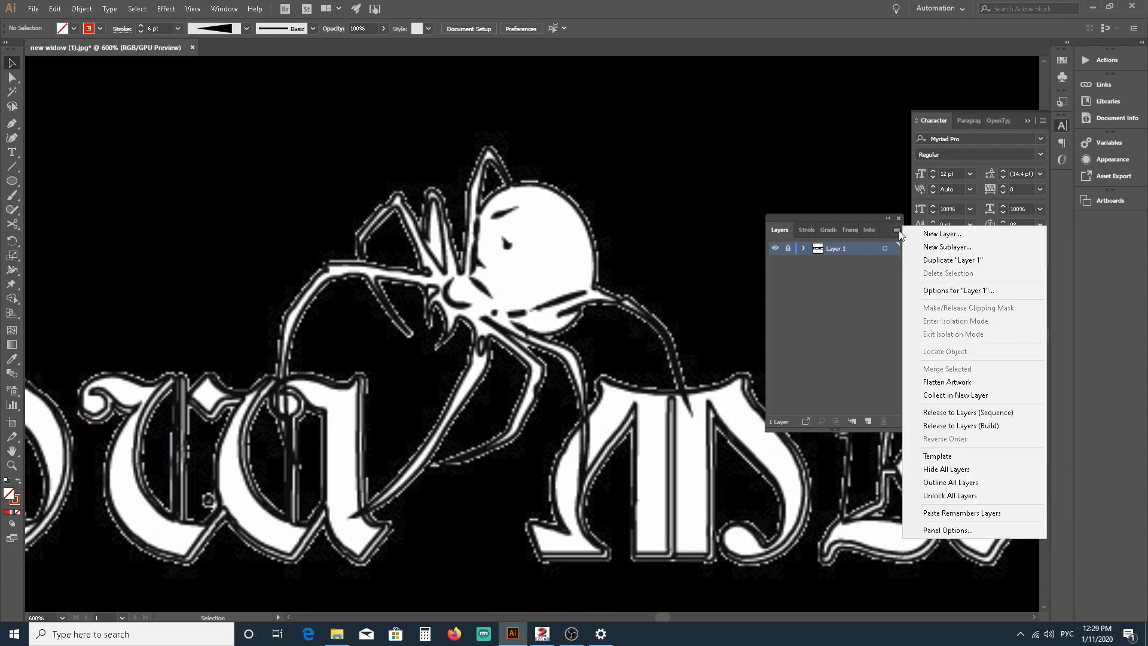
click(915, 233)
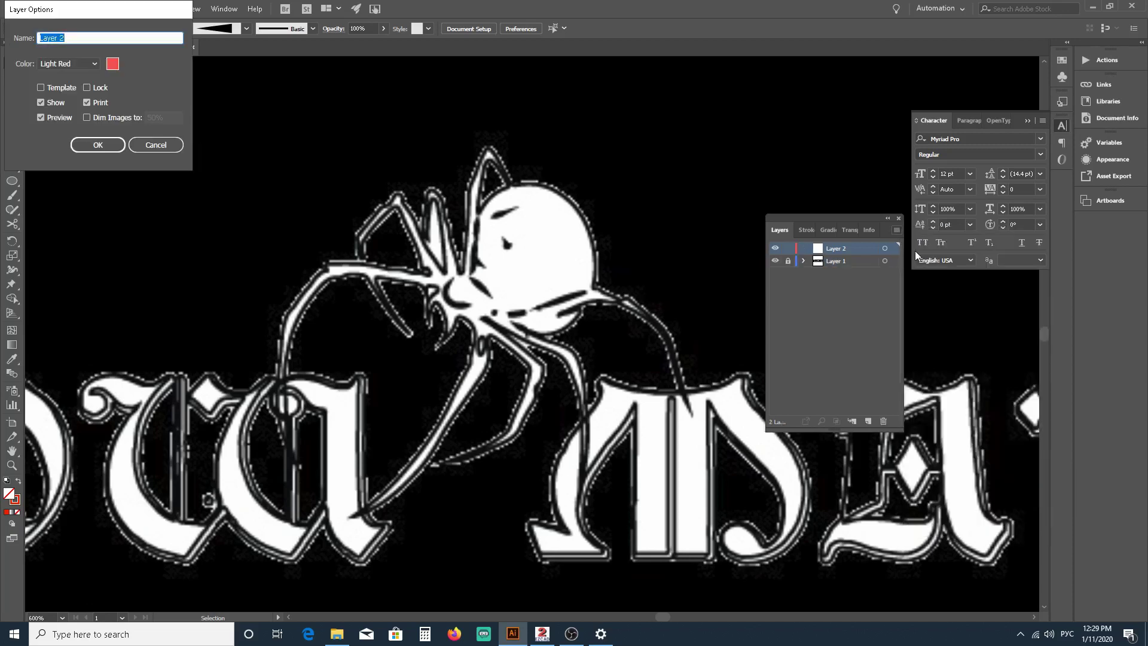
click(90, 151)
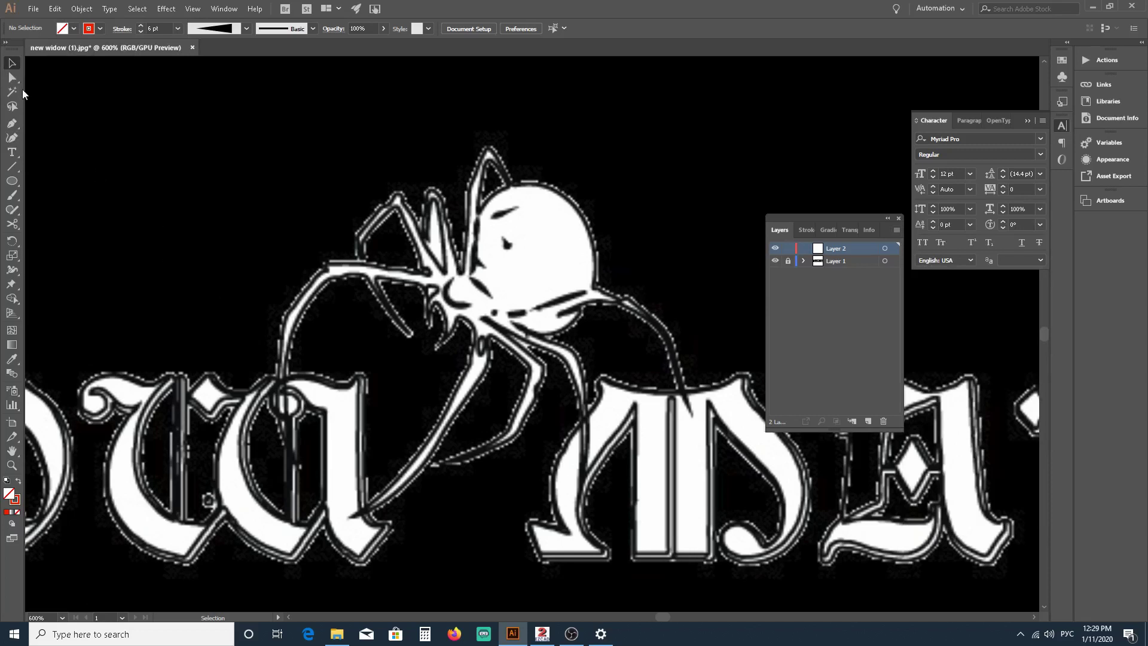
Step: Draw an open zigzag path of straight segments with the Pen tool on the black area to the spider's upper left
click(12, 123)
click(112, 193)
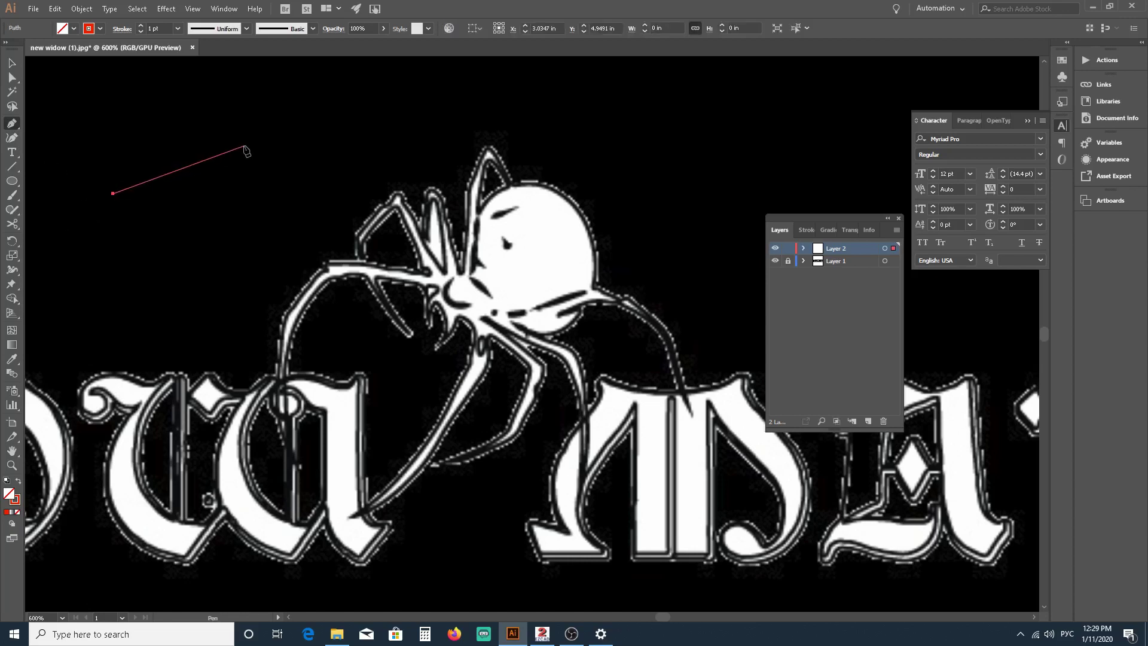
click(262, 143)
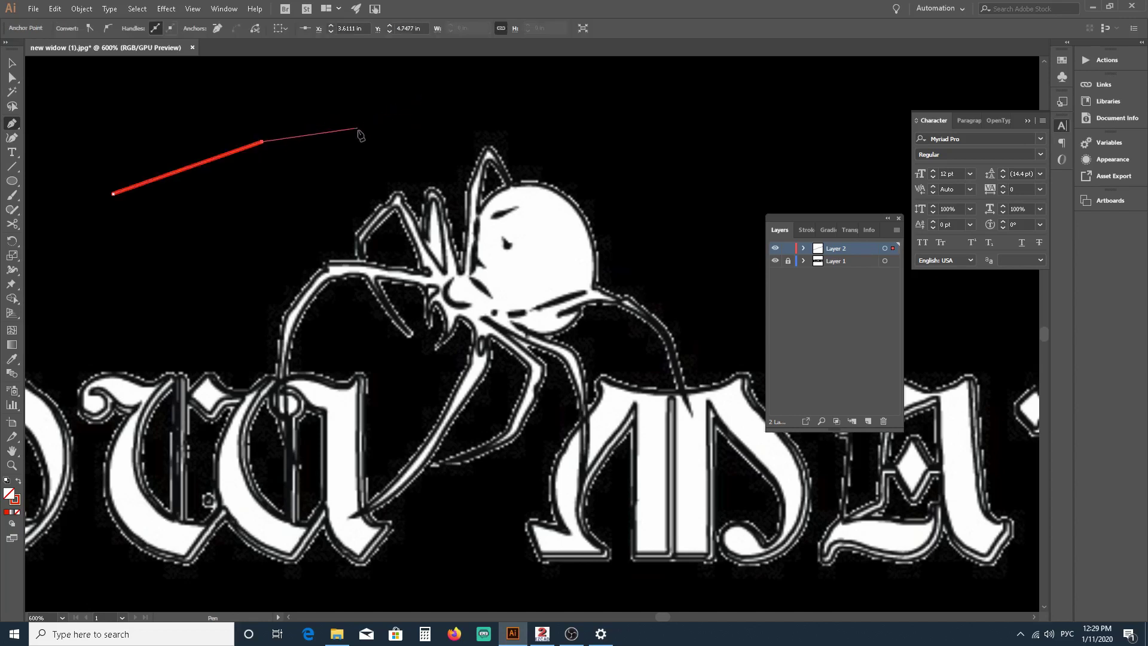
click(335, 155)
click(458, 101)
click(422, 140)
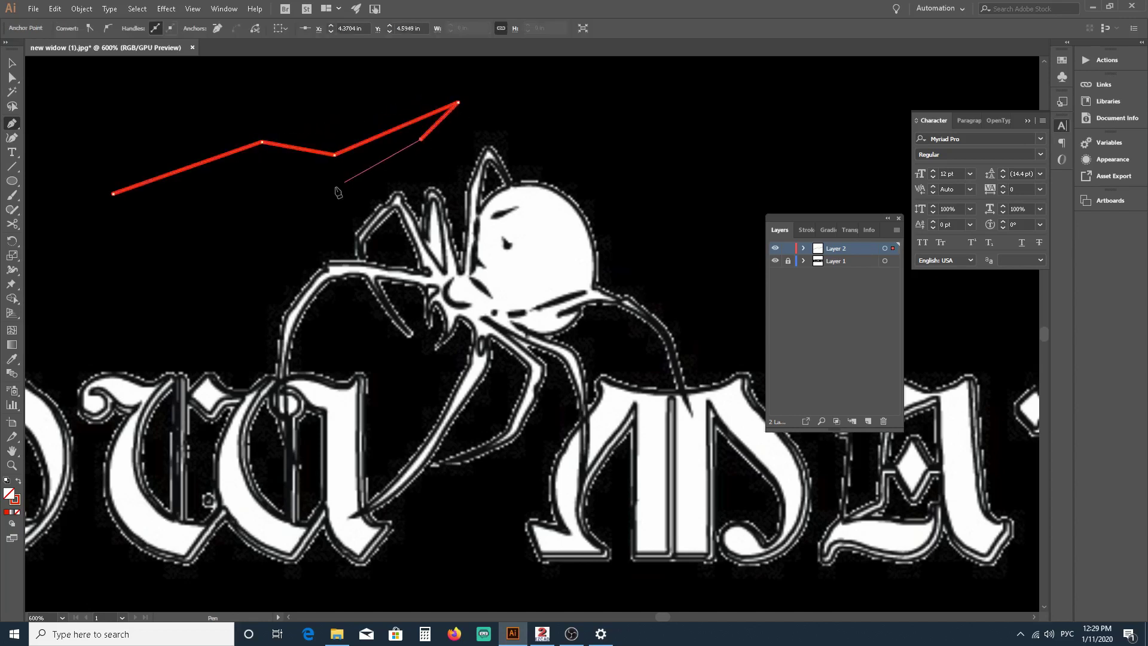
click(326, 190)
click(249, 202)
click(261, 245)
click(214, 271)
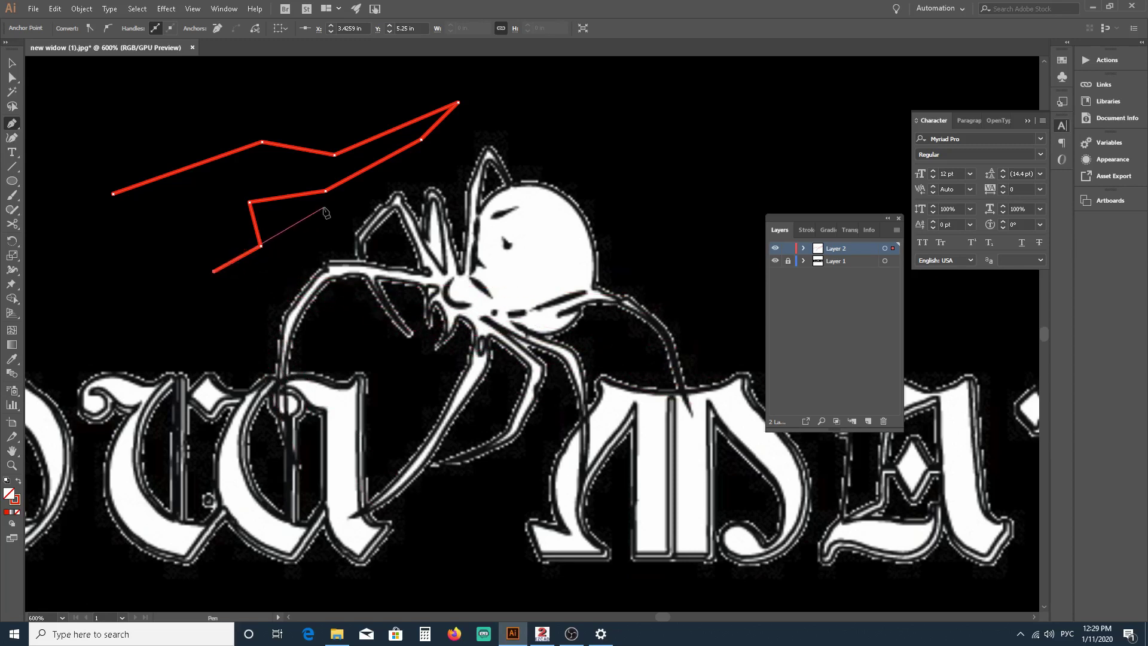
Step: Draw an open curved Pen path with several smooth arcs and sharp corners on the black area to the spider's upper right
scroll(417, 294, up, 3)
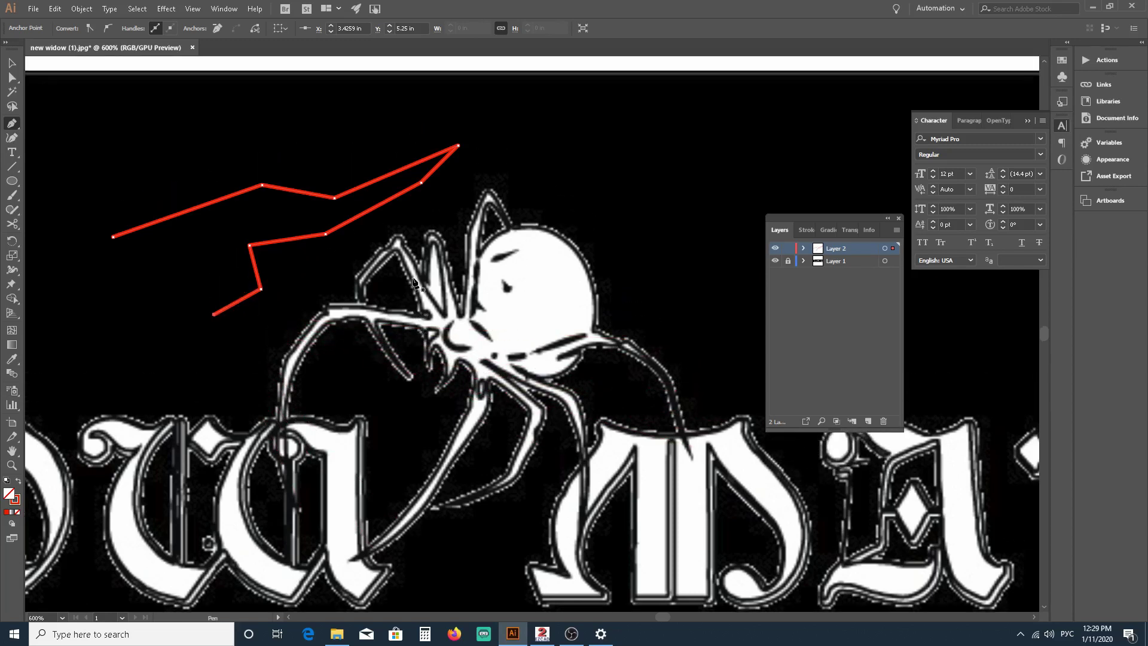
click(508, 147)
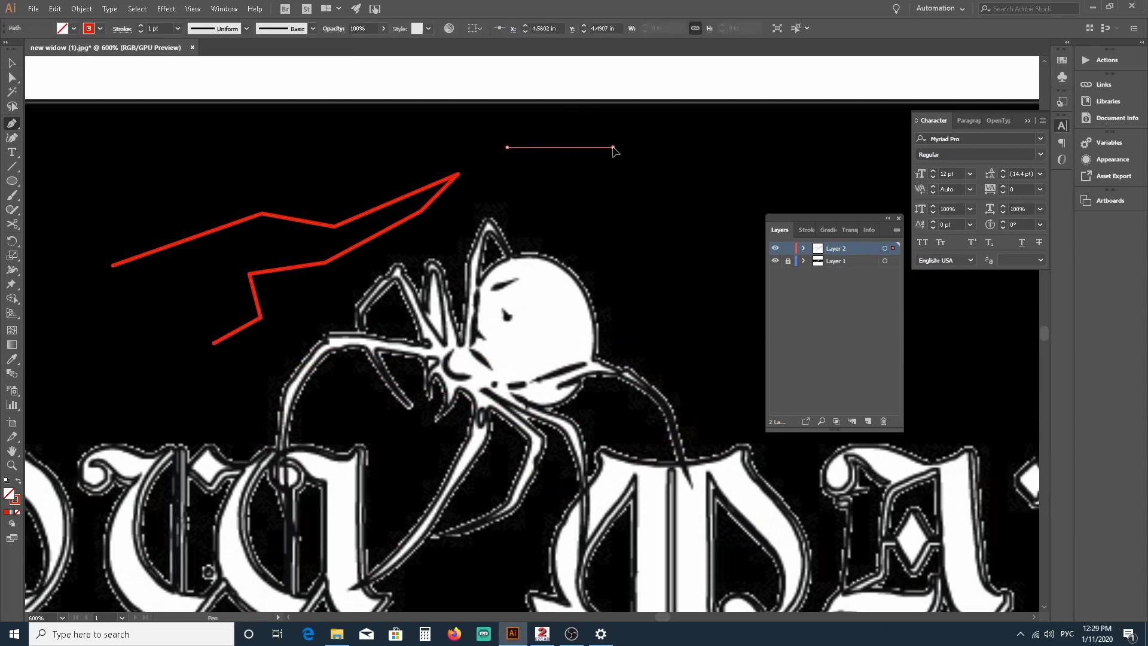
mouse_move(613, 147)
mouse_down()
mouse_move(685, 192)
mouse_move(655, 202)
mouse_move(671, 234)
mouse_move(693, 181)
mouse_move(652, 160)
mouse_move(640, 188)
mouse_move(671, 200)
mouse_move(662, 170)
mouse_up()
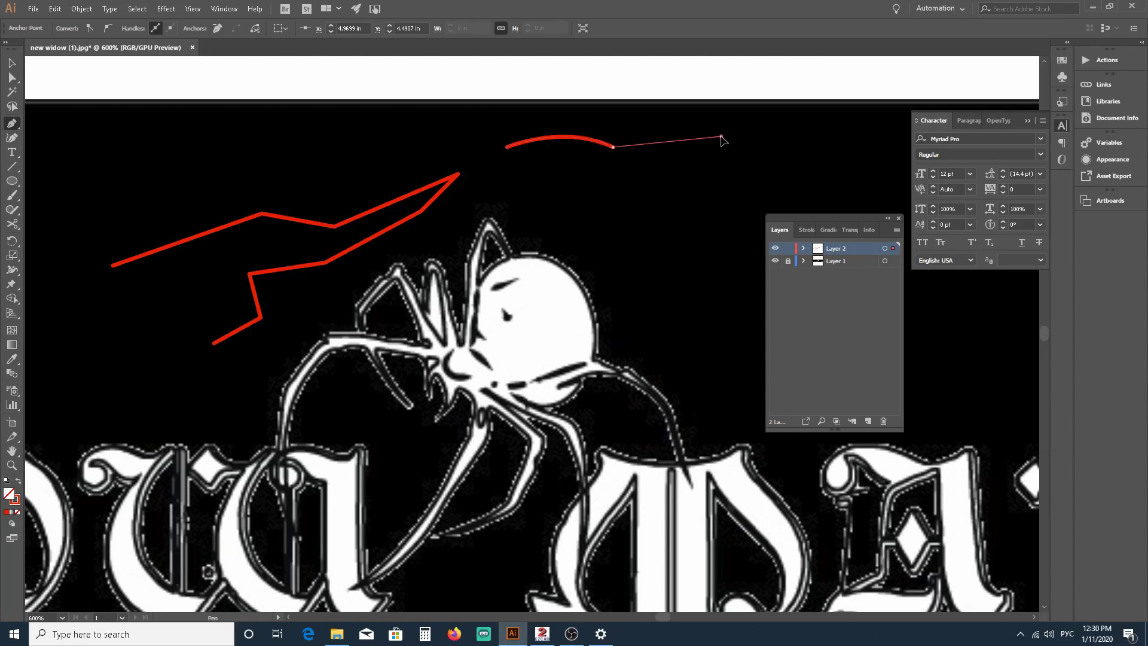
drag(721, 137, 801, 163)
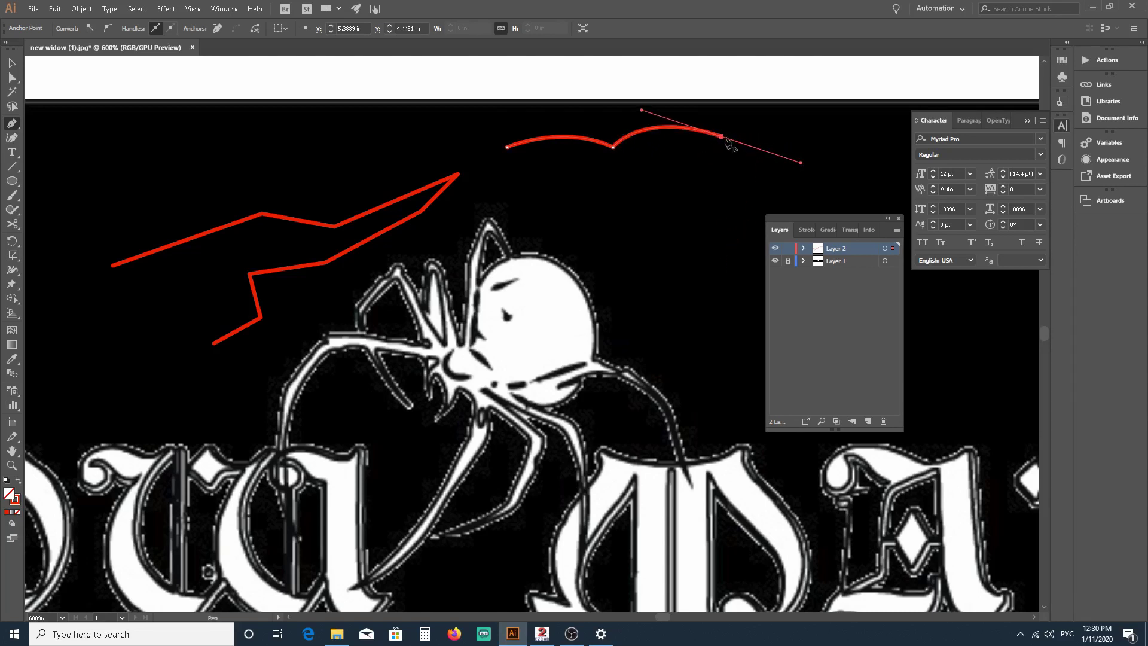
drag(738, 248, 616, 264)
drag(612, 224, 611, 219)
drag(667, 192, 670, 187)
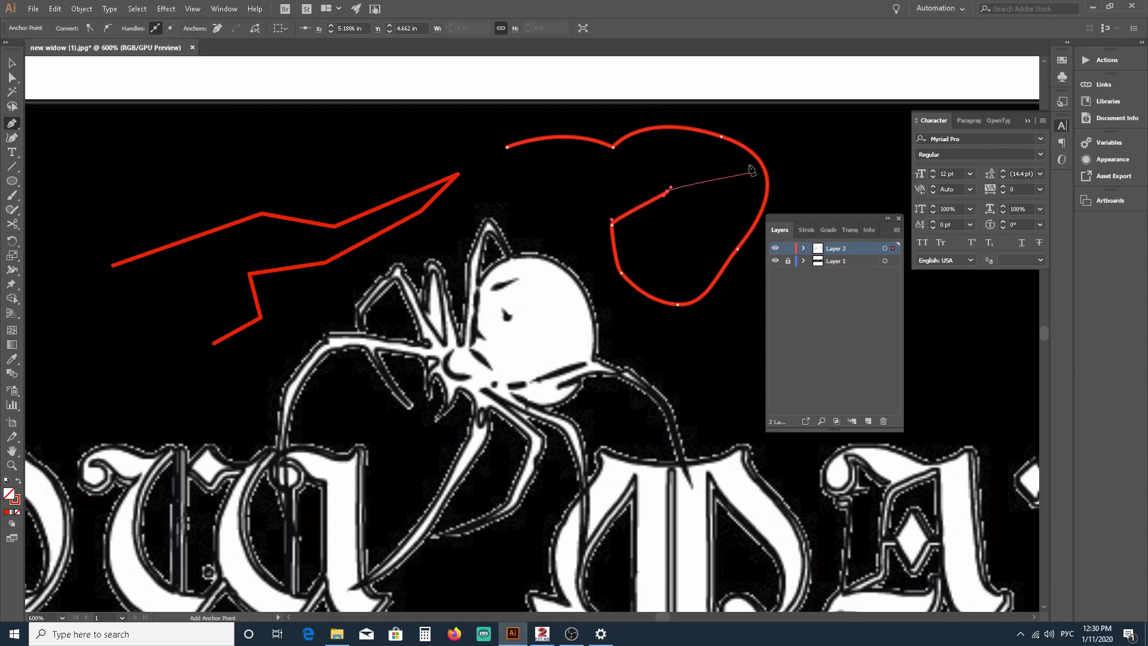
drag(561, 193, 546, 167)
click(561, 194)
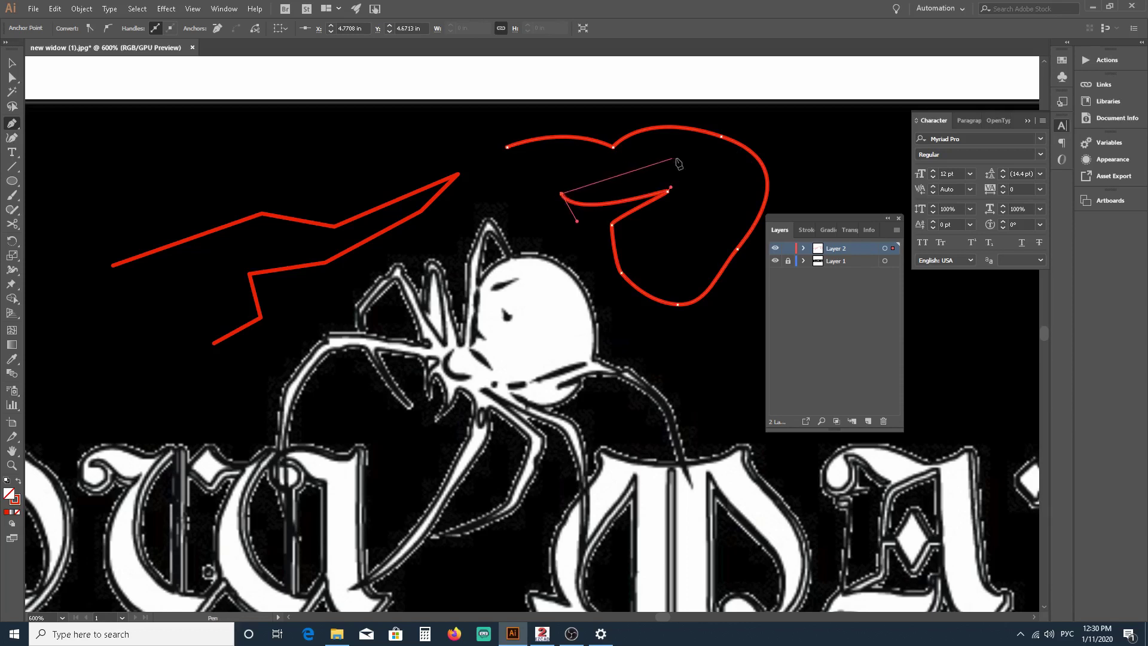
drag(685, 161, 730, 195)
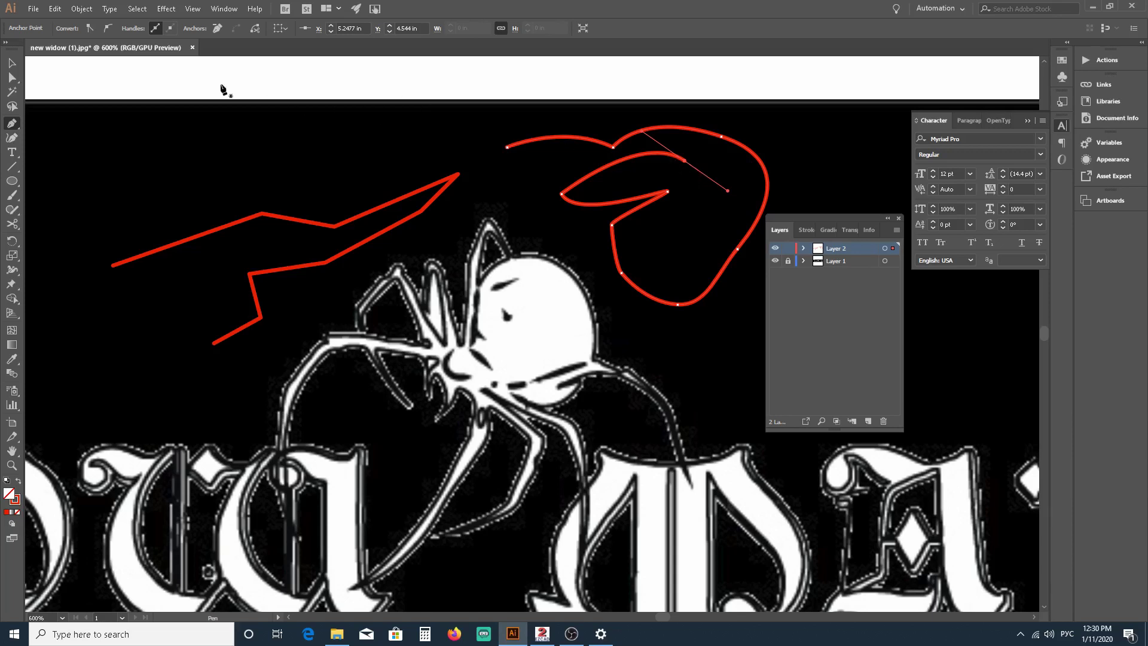
click(13, 62)
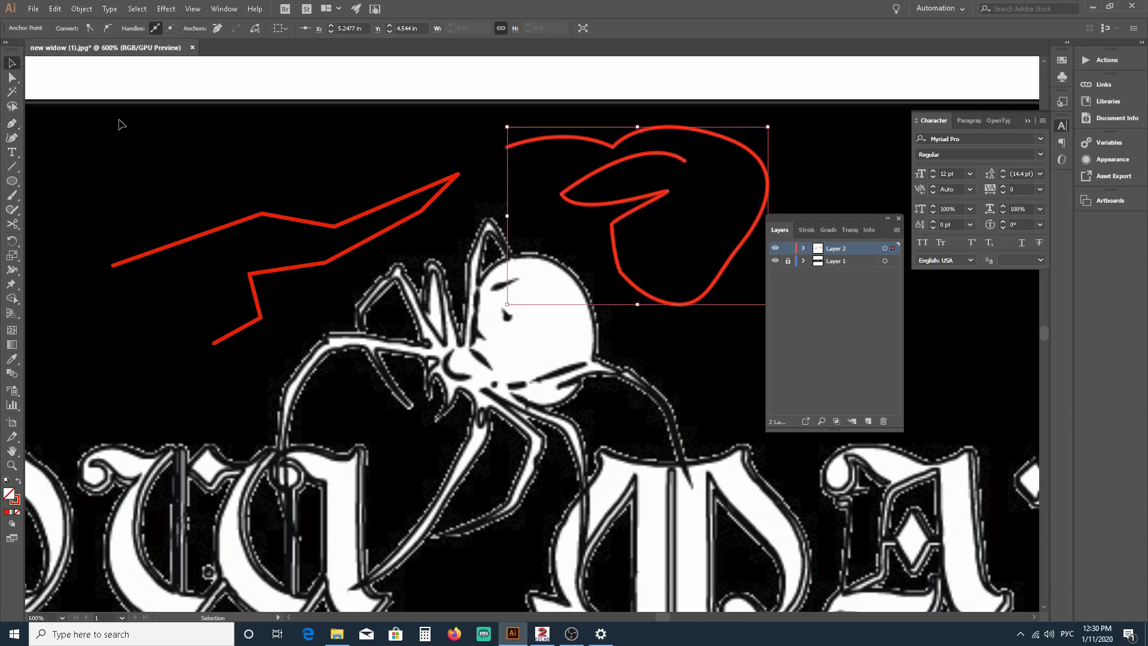
Step: Delete the two practice paths, the curved one and the straight zigzag one, from Layer 2
key(Delete)
click(405, 197)
key(Delete)
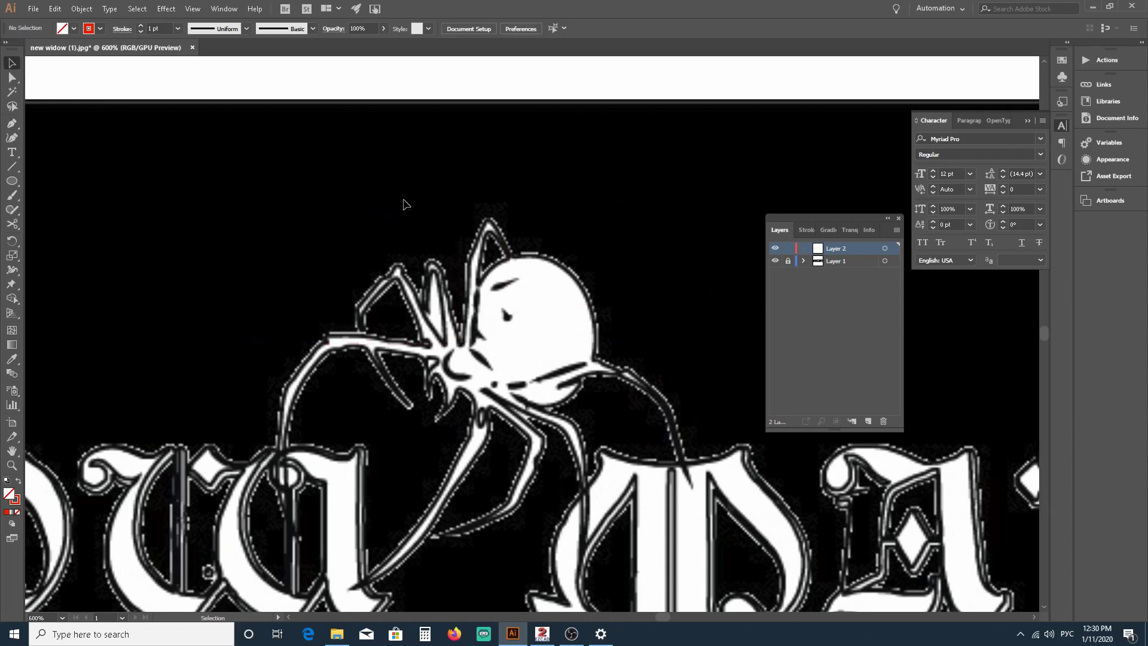
Step: Start a Pen path with no fill and a red stroke at the left leg's tip and curve it up along the leg's lower section
scroll(488, 228, down, 5)
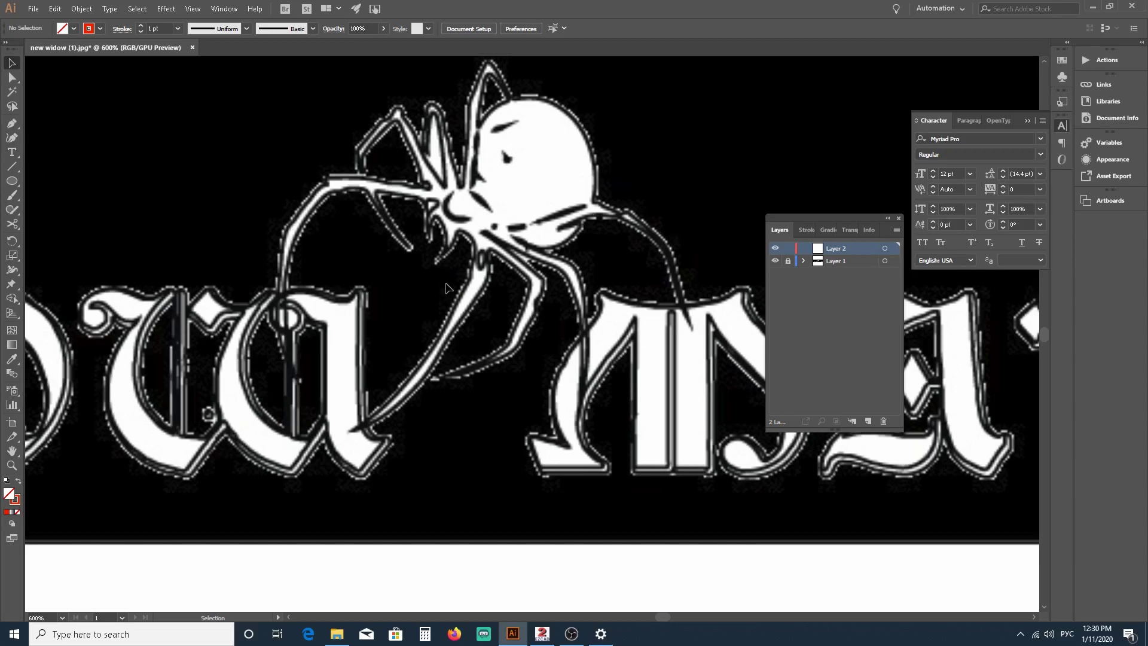
scroll(473, 329, up, 2)
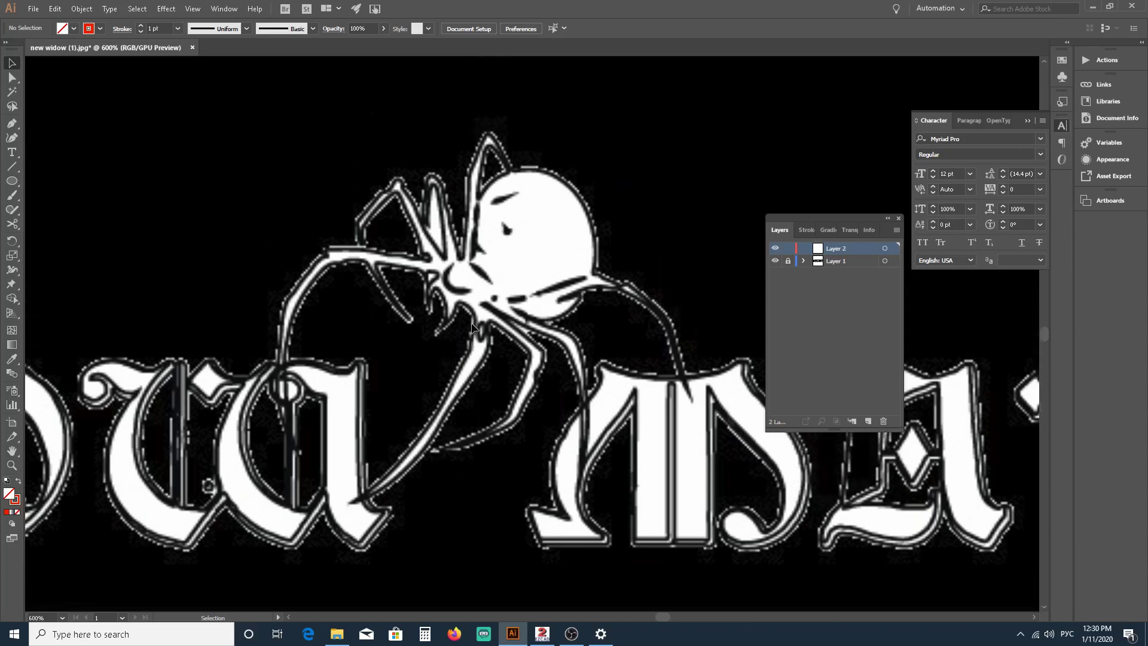
scroll(379, 232, down, 2)
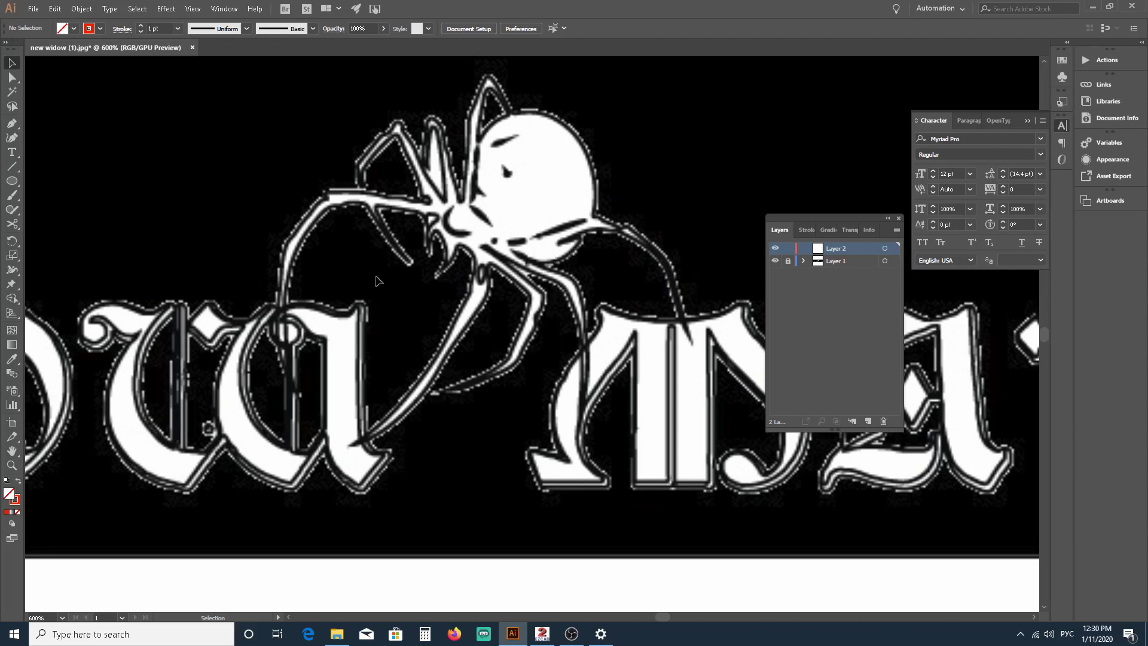
click(12, 123)
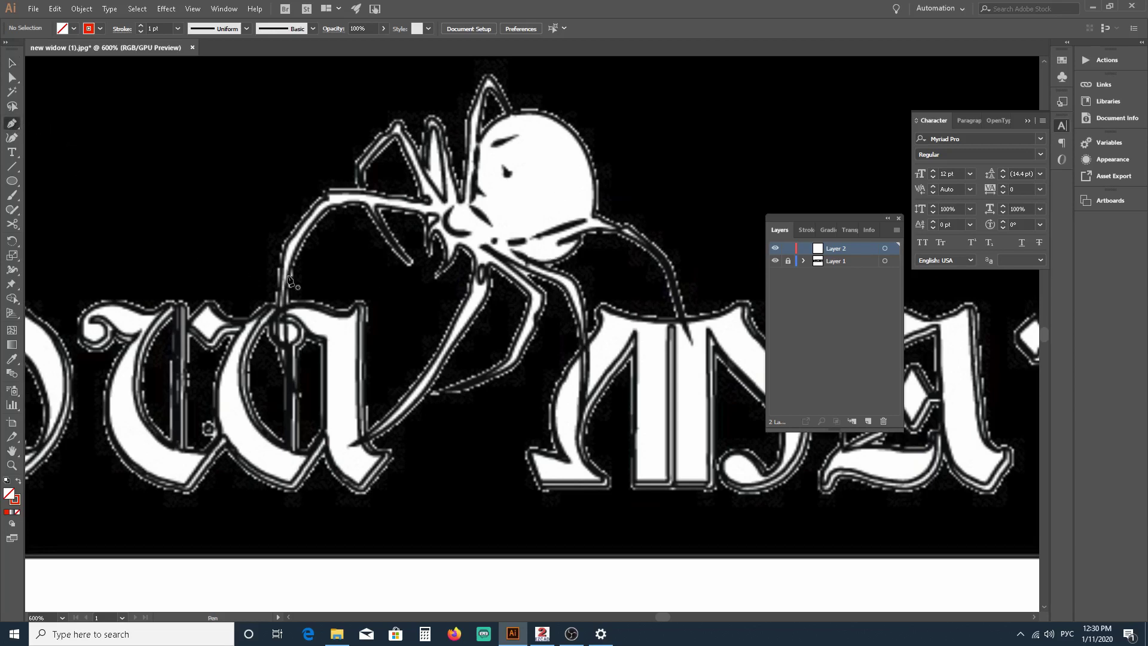
click(63, 29)
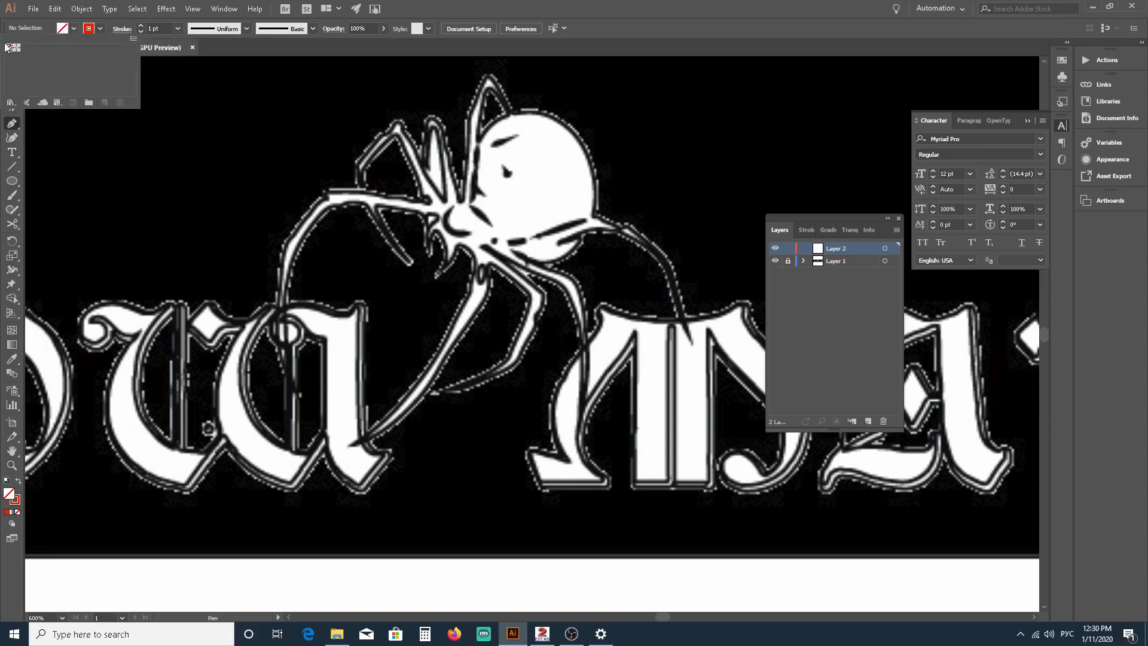
click(88, 30)
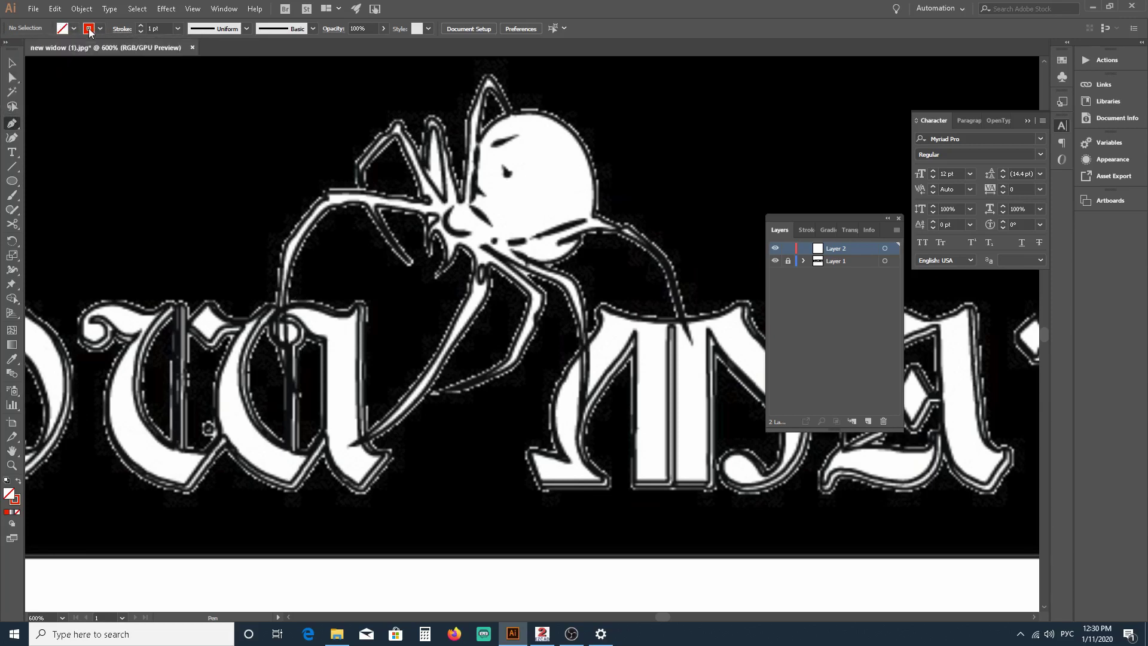
click(88, 30)
click(88, 30)
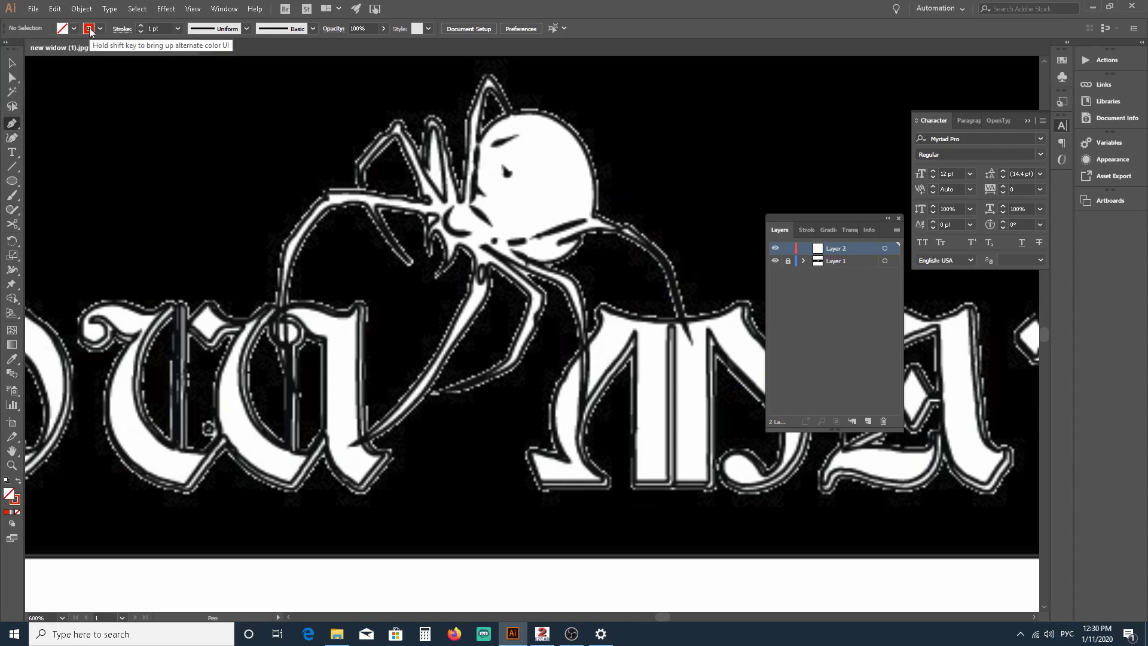
click(89, 30)
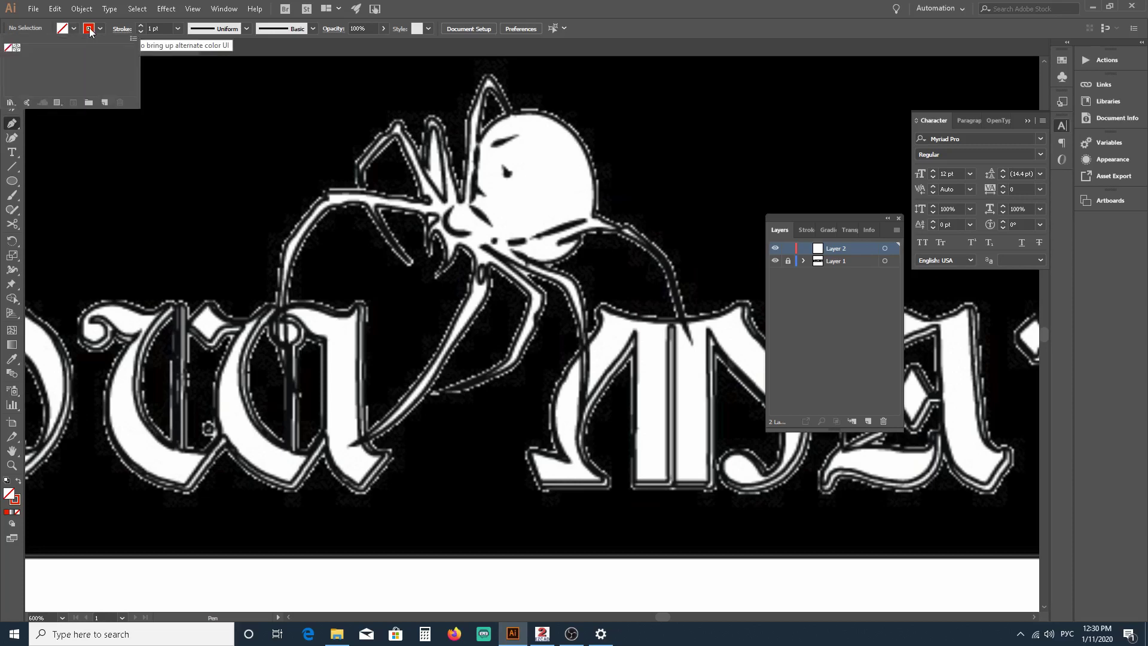
click(298, 400)
click(298, 397)
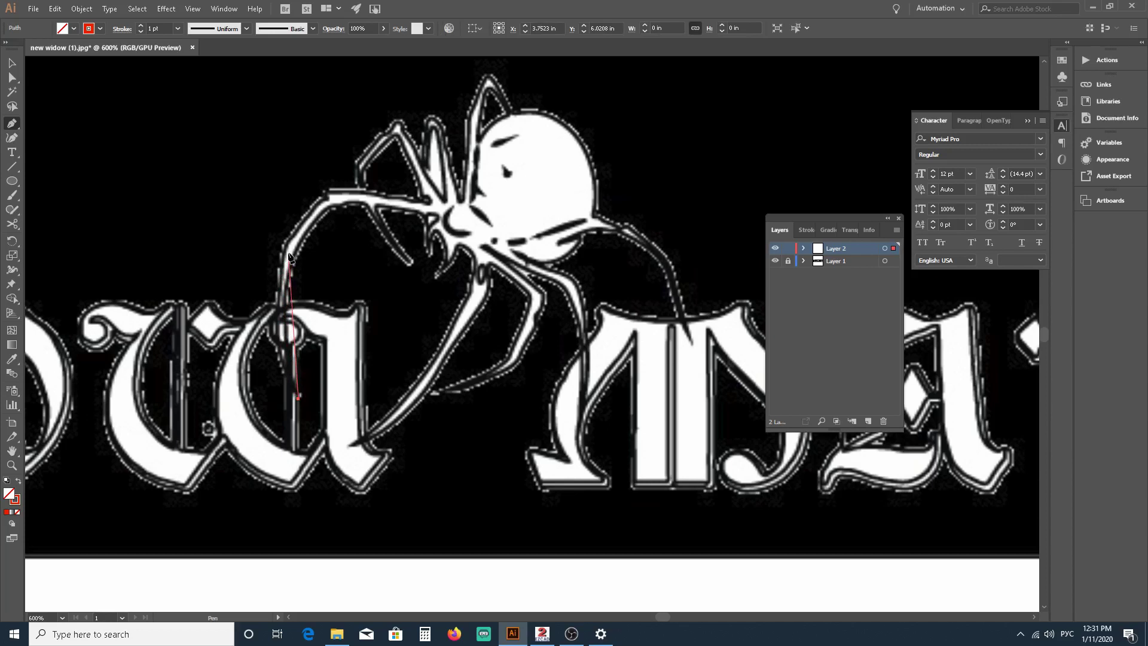
drag(289, 252, 309, 155)
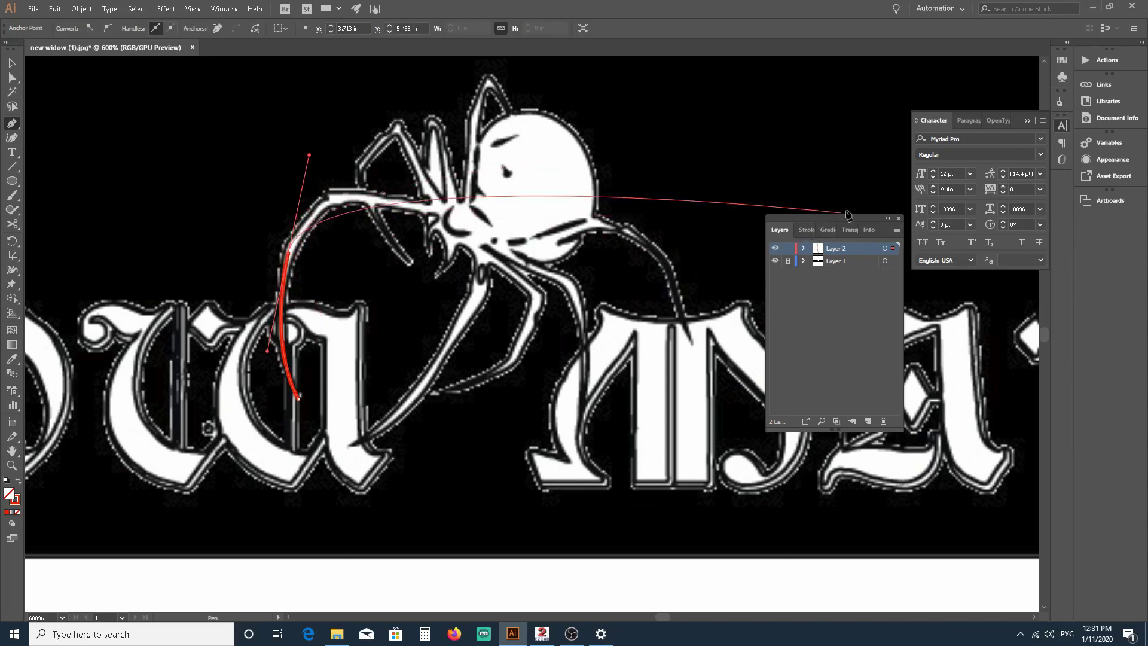
Step: Apply the wedge-shaped tapered width profile to the left leg path and flip it so the stroke is thin at the leg's tip
click(806, 230)
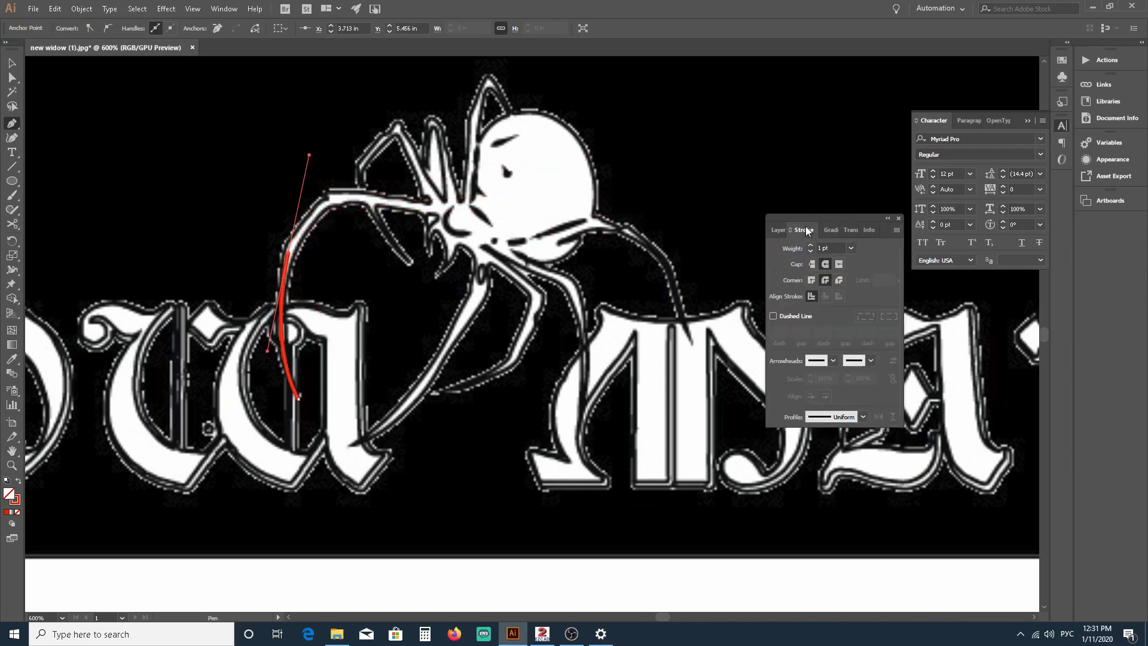
click(224, 9)
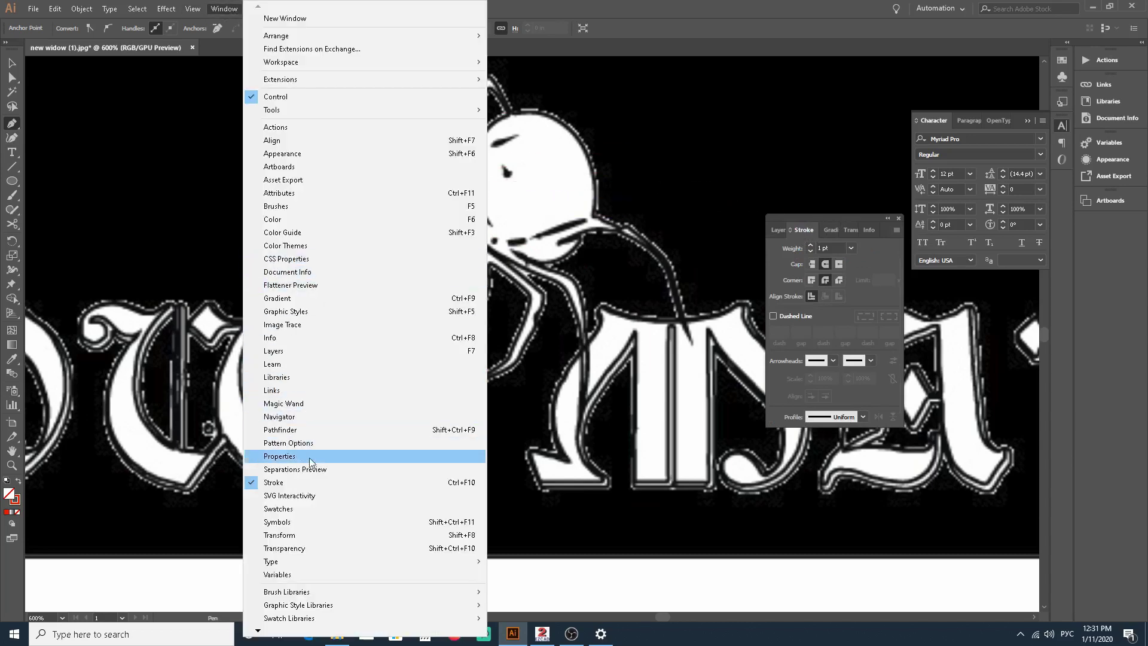
click(860, 217)
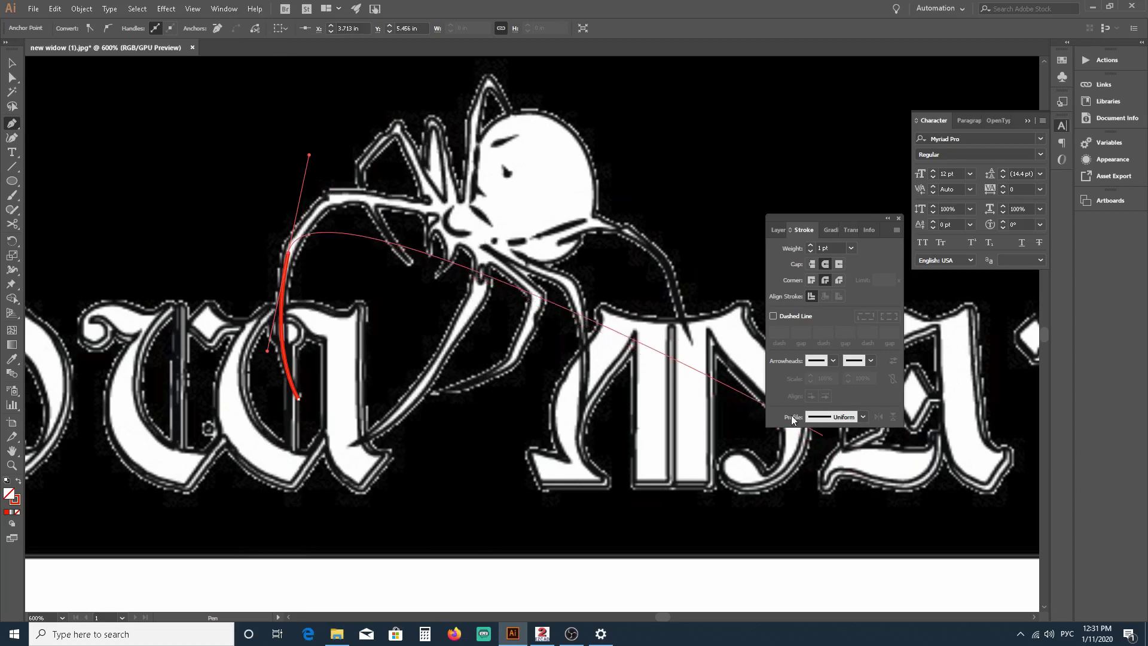
click(862, 416)
click(827, 517)
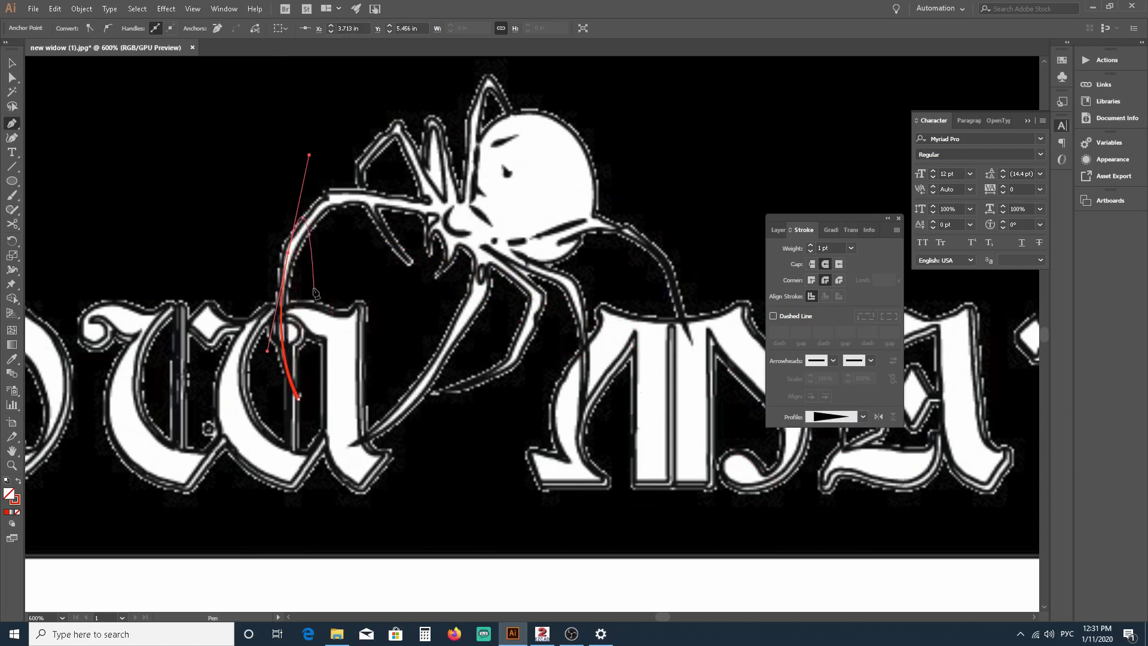
click(878, 416)
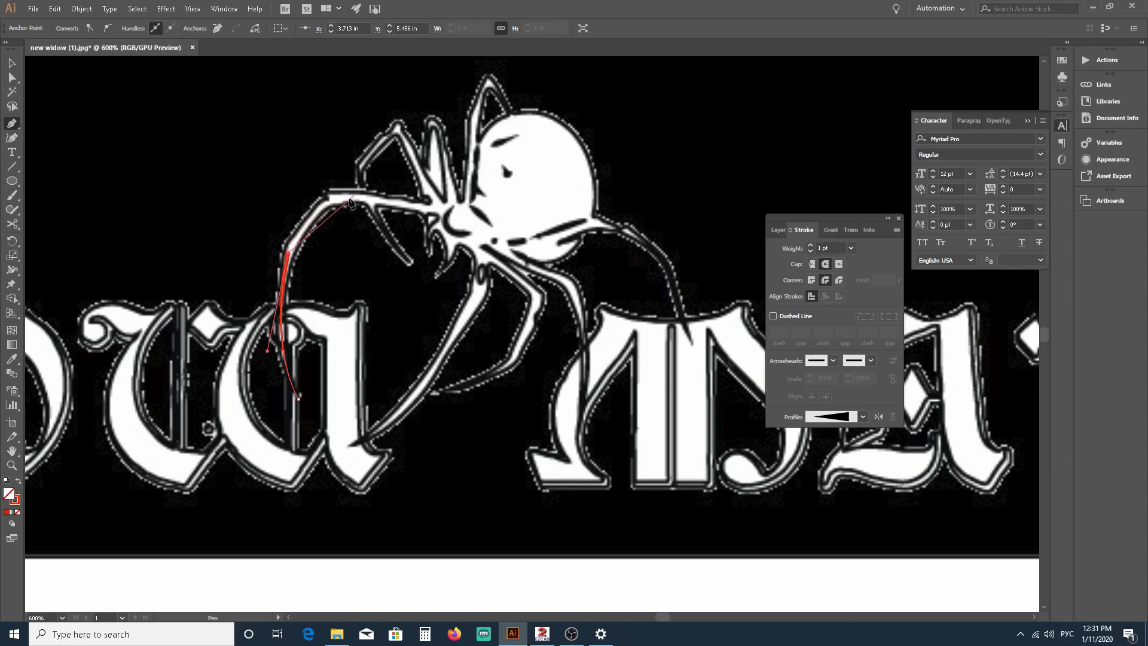
Step: Continue the left leg path with curved segments around the upper bend and along to the spider's head
drag(327, 201, 351, 182)
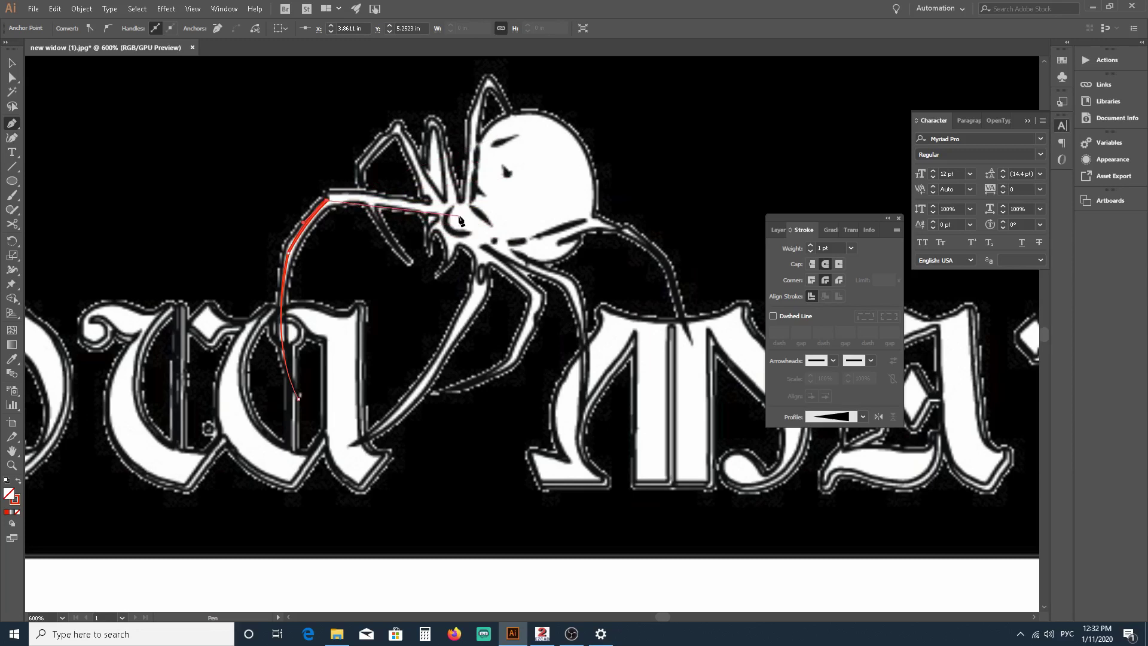
mouse_move(459, 214)
mouse_down()
mouse_move(547, 252)
mouse_move(550, 237)
mouse_up()
click(549, 238)
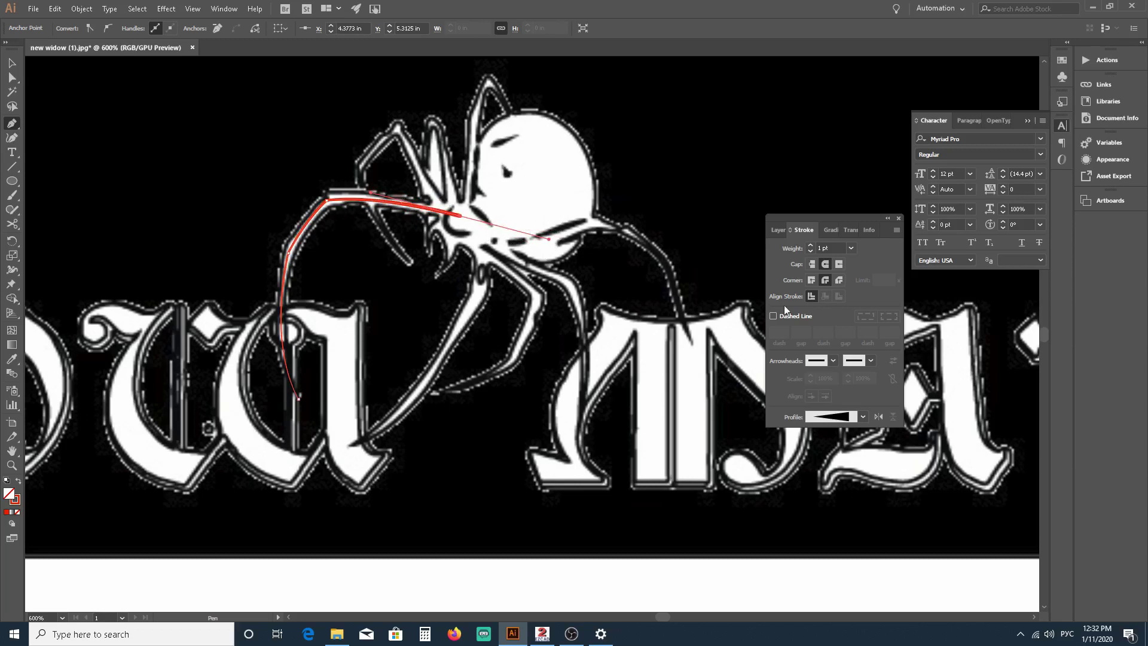
Step: Try a miter join and a butt cap on the left leg's stroke, and restore the round join and cap
click(813, 279)
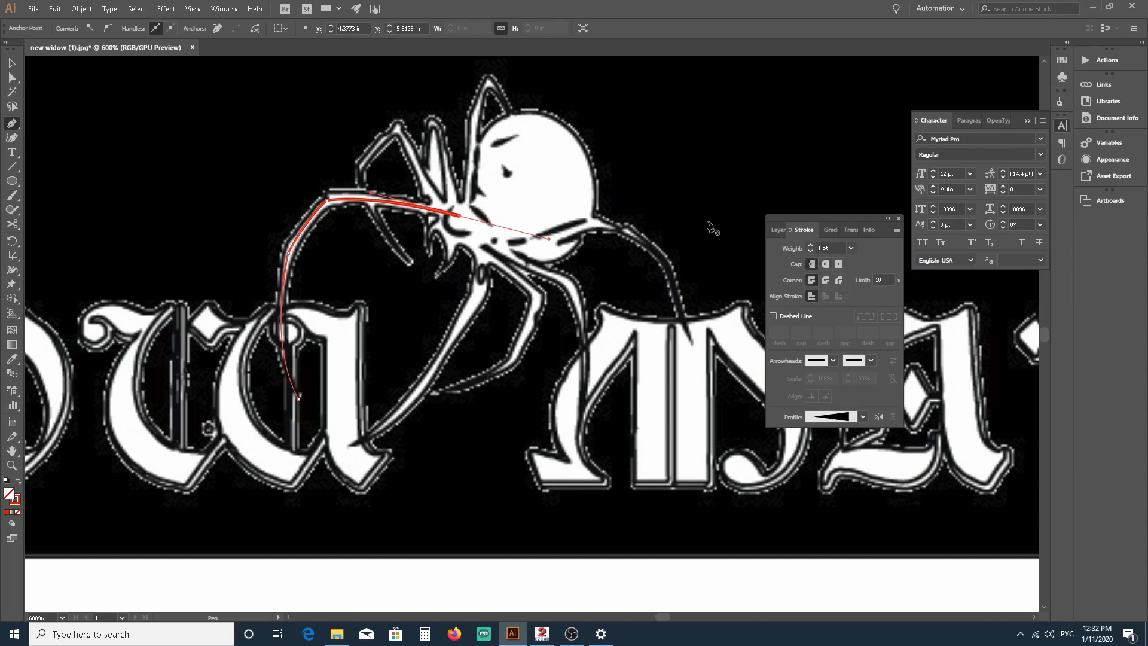
click(825, 280)
click(827, 262)
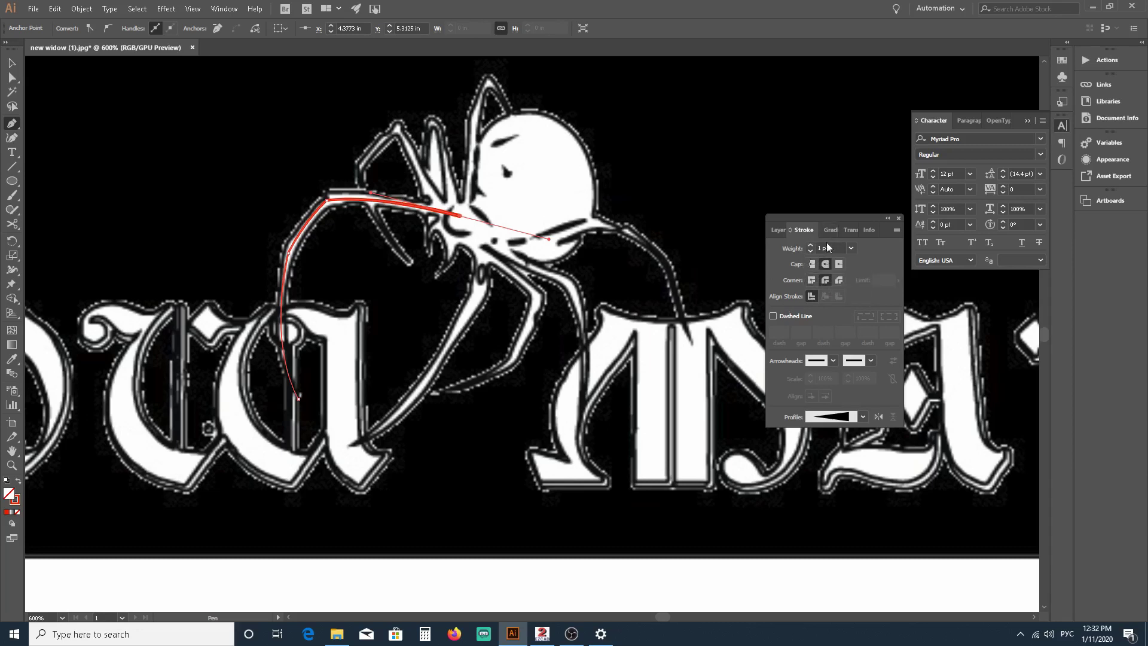
Step: Set the left leg path's stroke weight to 6 pt
click(811, 245)
click(810, 245)
click(810, 246)
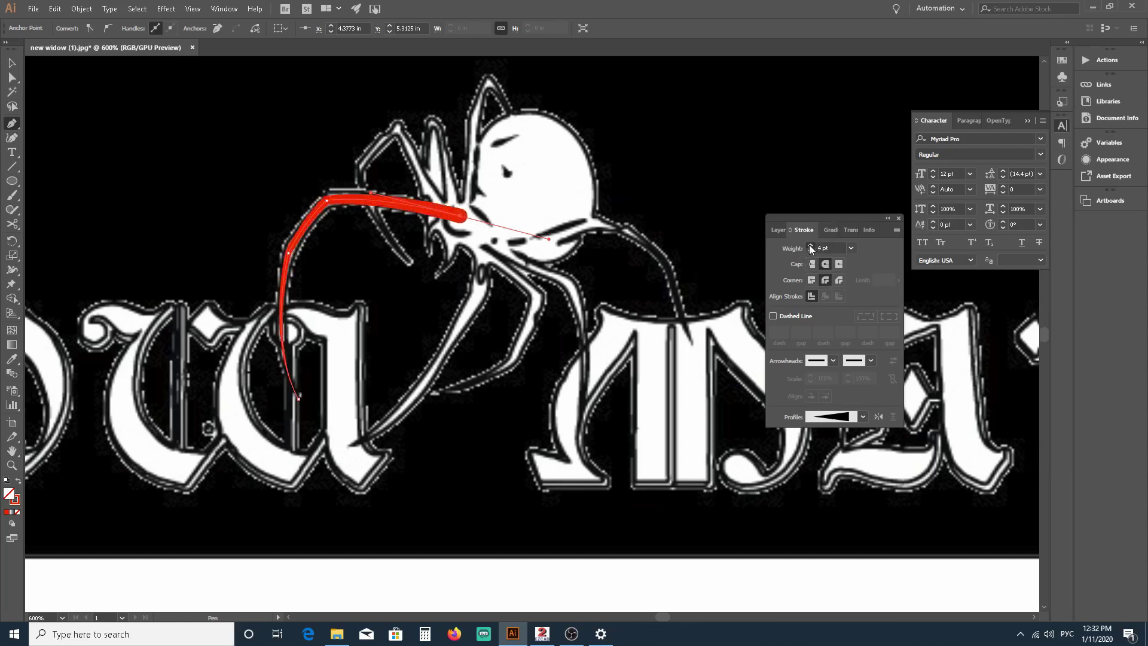
click(810, 246)
click(810, 245)
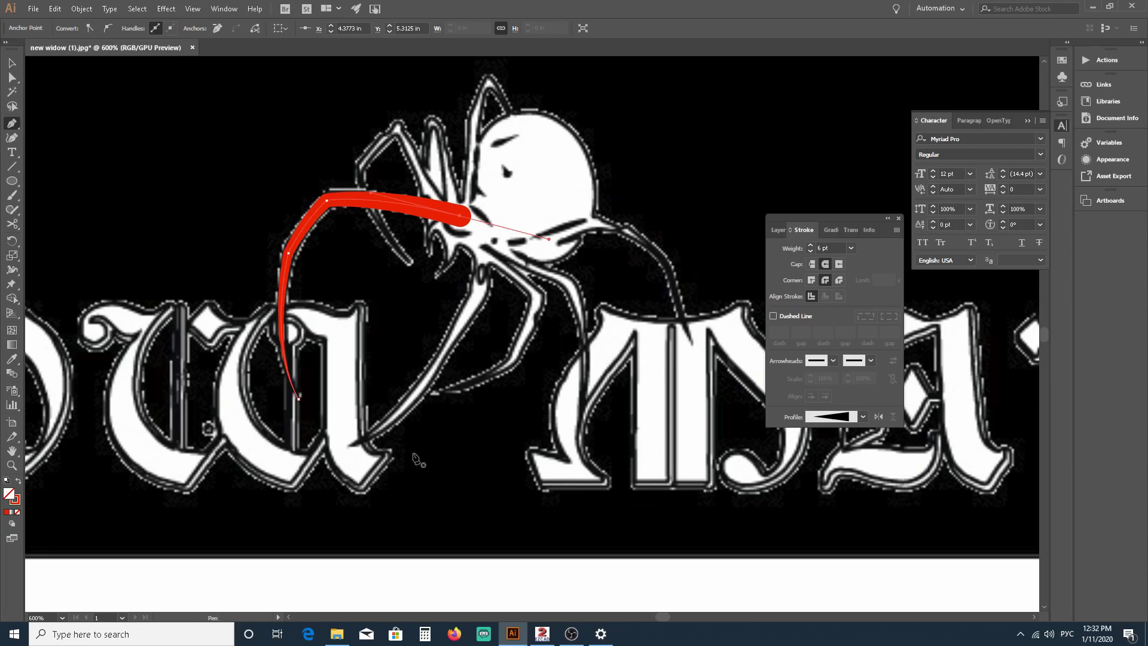
Step: Start a curved Pen path at the tip of the long leg over the W, with the tapered width profile widening toward the body
click(348, 446)
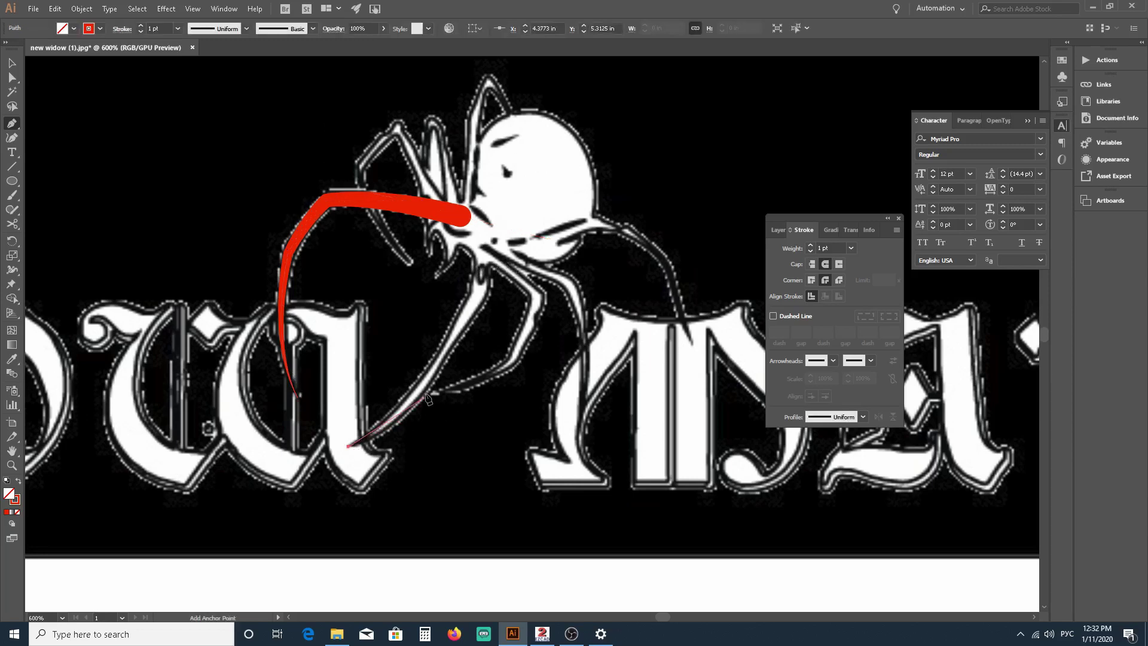
drag(437, 369, 470, 308)
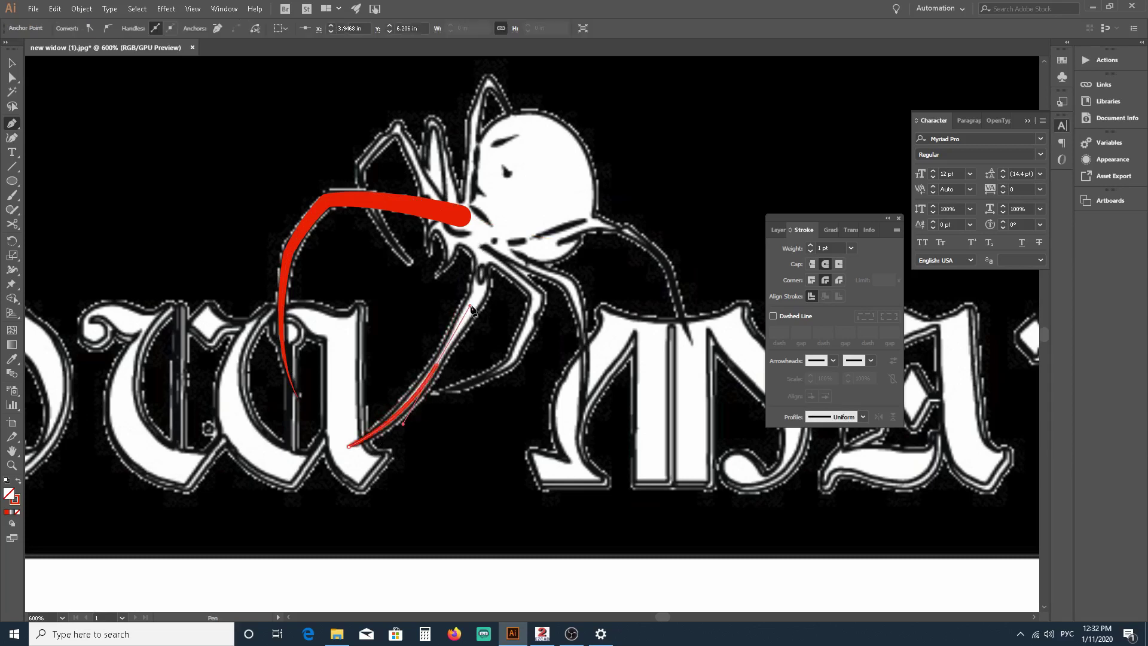
click(862, 416)
click(854, 505)
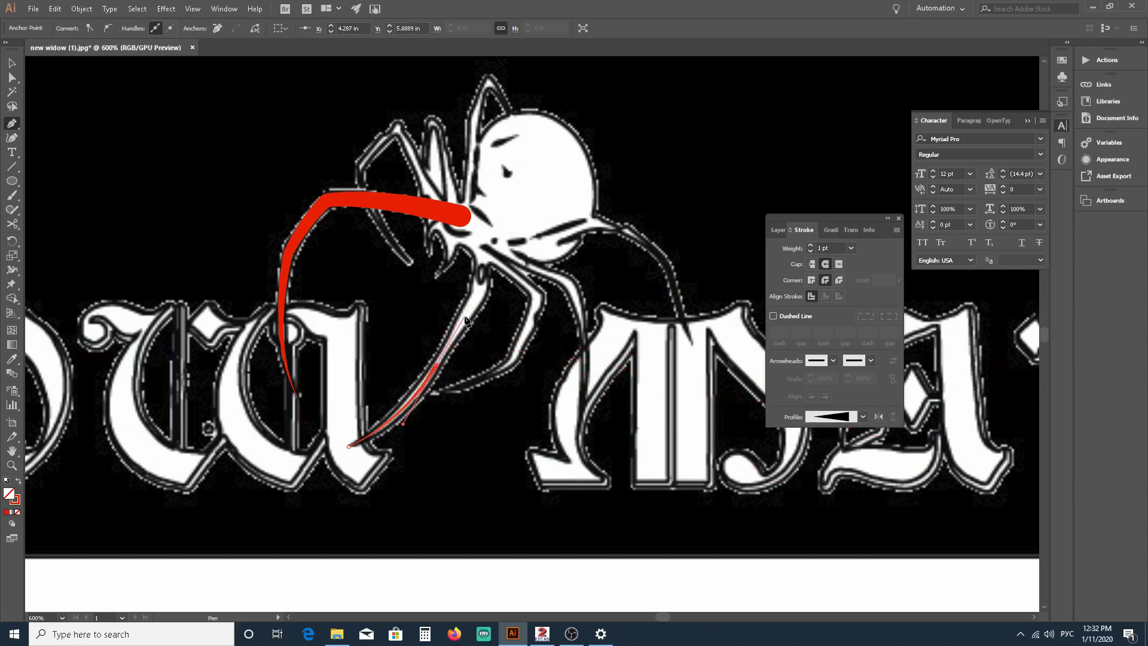
Step: Continue the second leg's path up to its joint and curve it into the spider's head
drag(471, 318, 473, 306)
click(465, 320)
drag(481, 291, 485, 288)
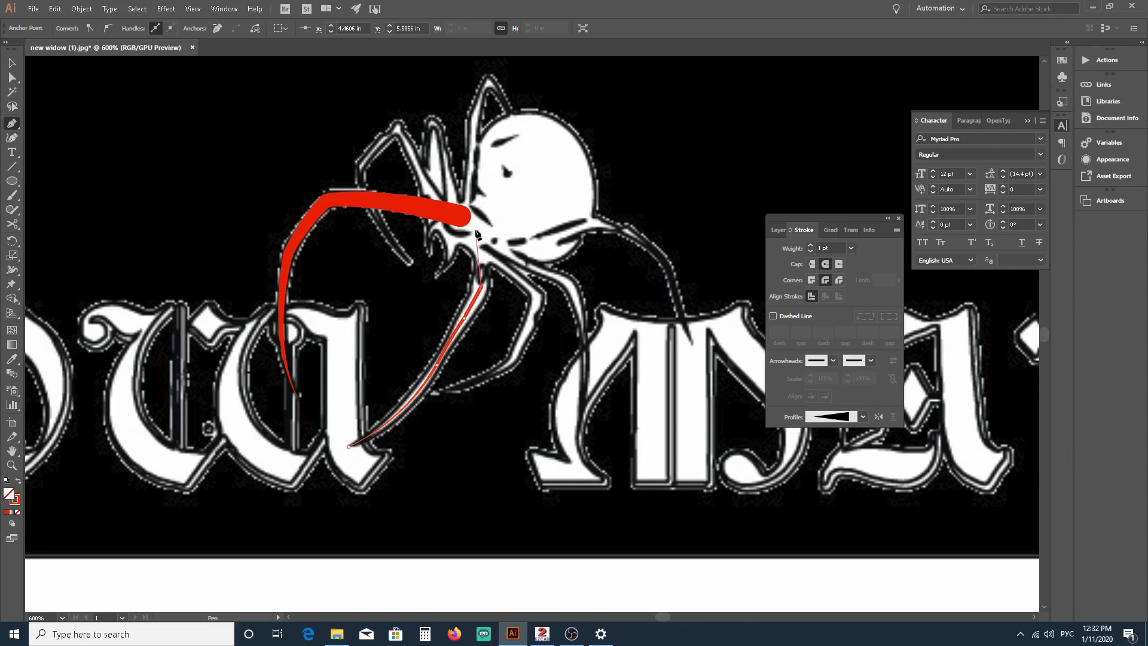
drag(475, 229, 467, 222)
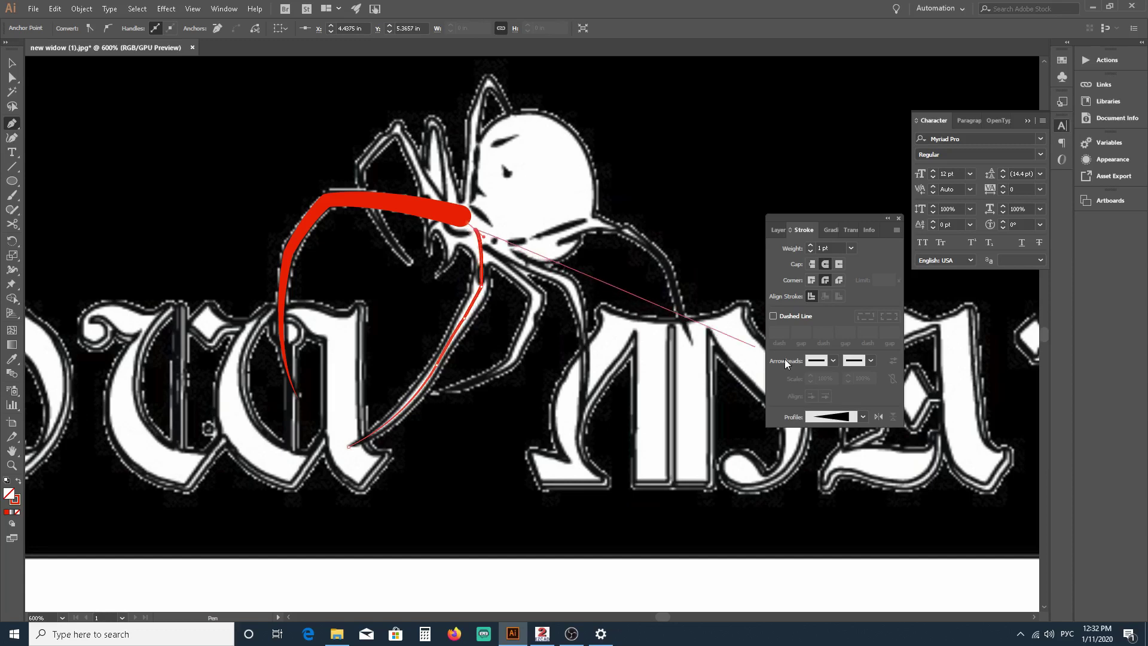
Step: Set the second leg path's stroke weight to 6 pt and finish the path
click(811, 245)
click(810, 245)
click(810, 245)
click(810, 246)
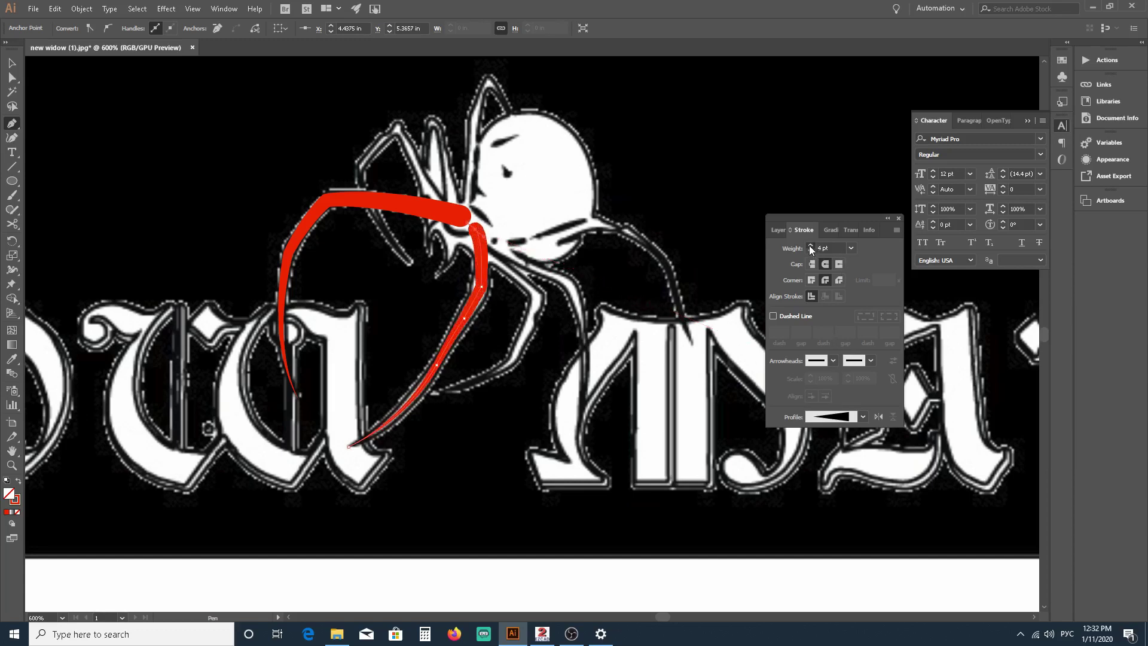
click(810, 245)
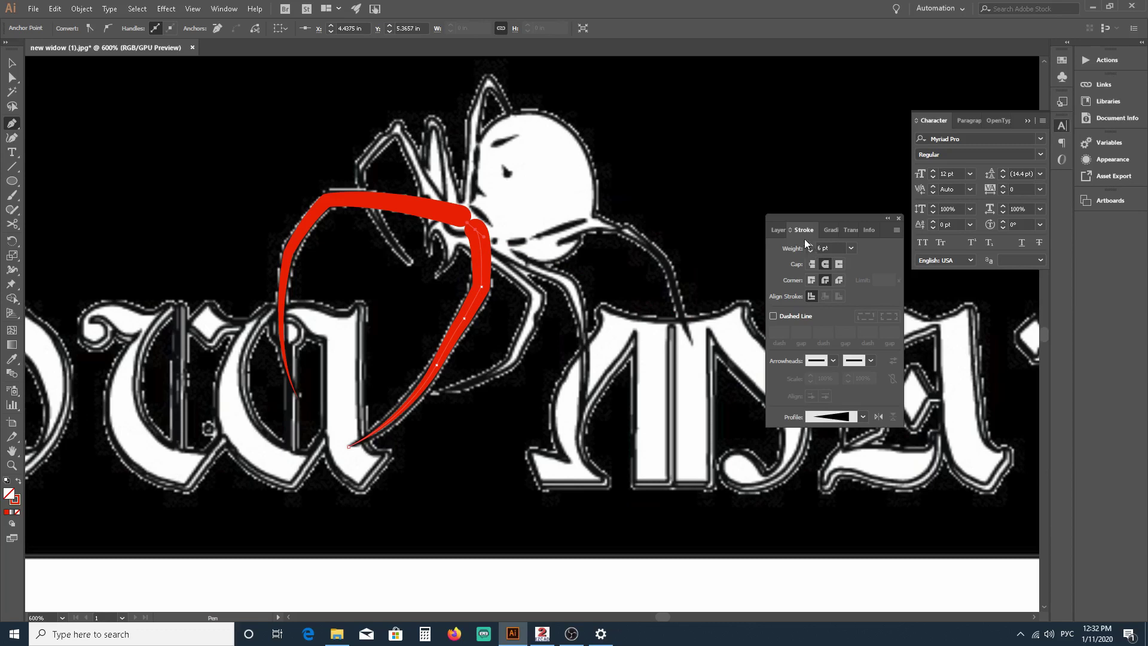
key(Escape)
Step: Start a Pen path at the tip of the third, bent leg with the tapered width profile flipped to be thin at the tip
click(442, 392)
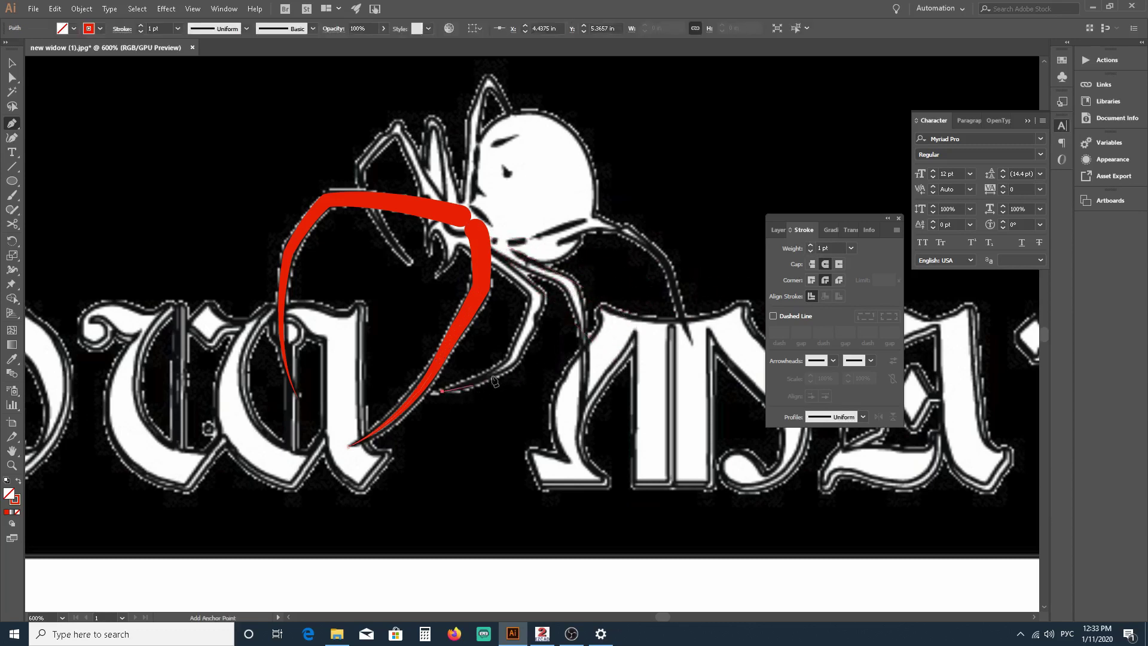
drag(507, 372, 522, 353)
click(863, 418)
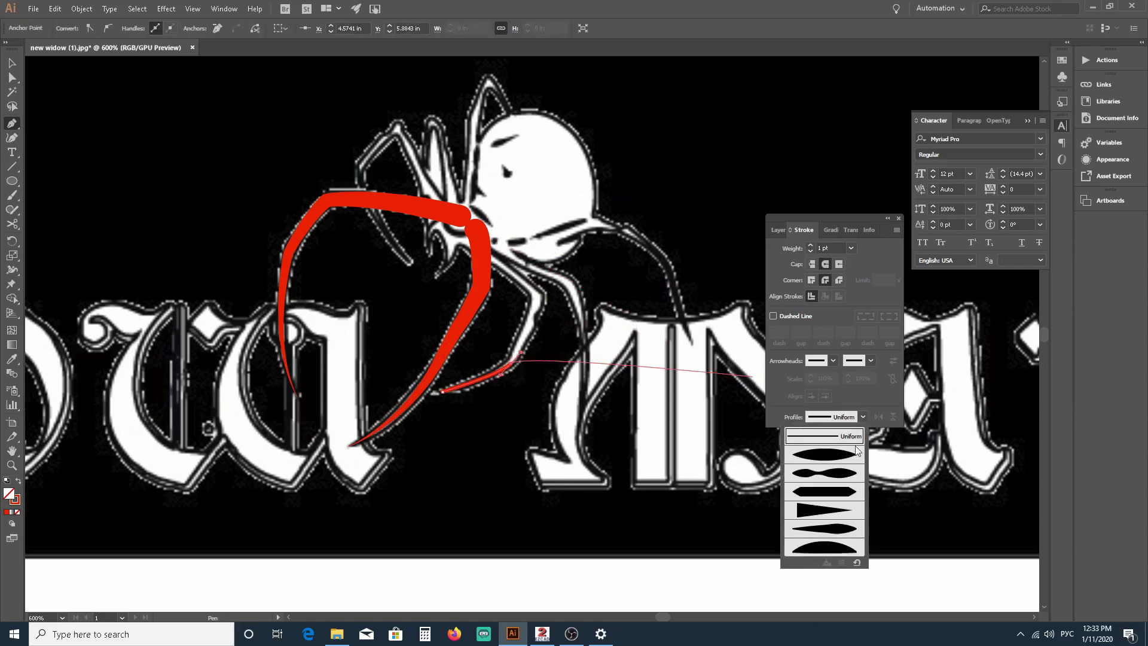
click(826, 510)
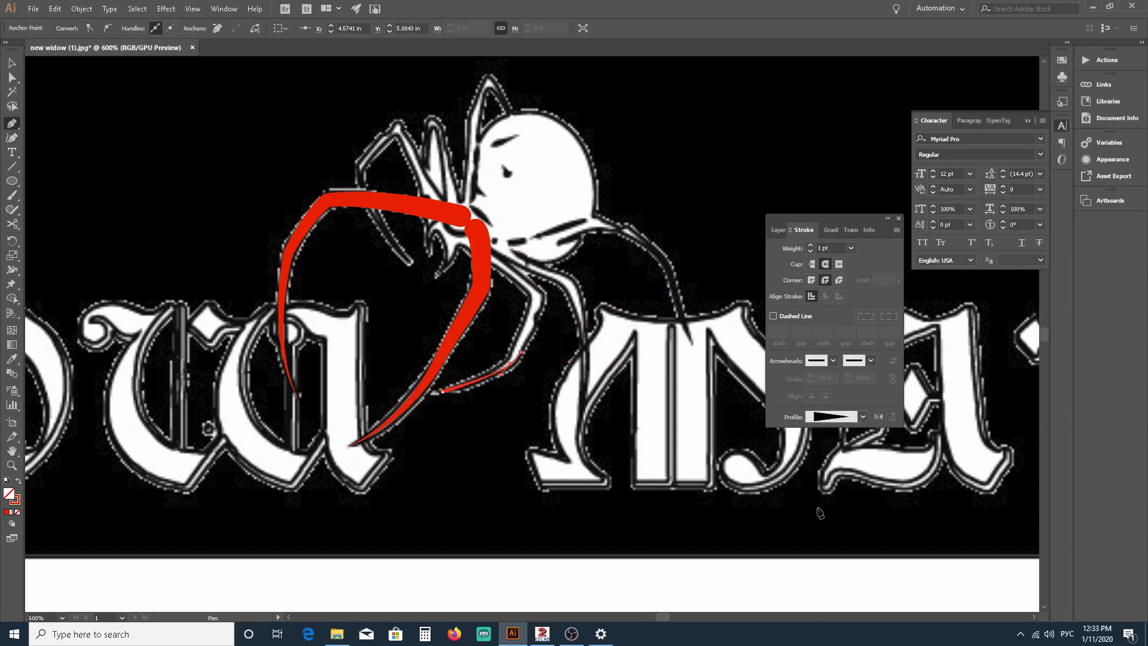
click(879, 417)
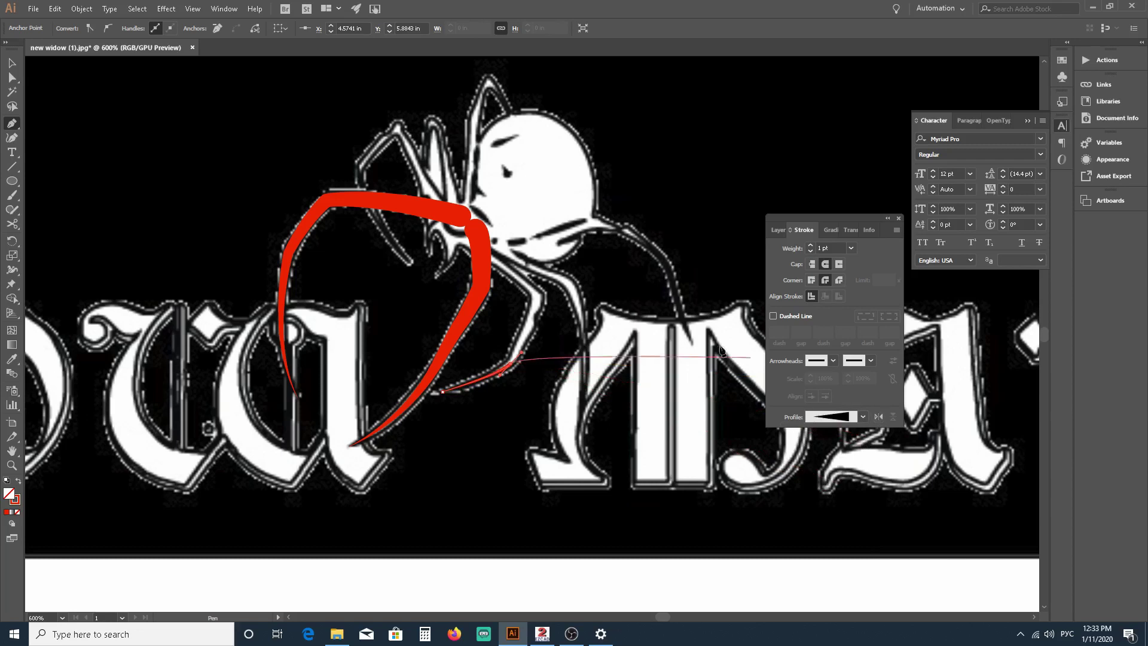
Step: Continue the third leg's path through its lower bend and outer joint to the spider's head
click(511, 364)
click(537, 297)
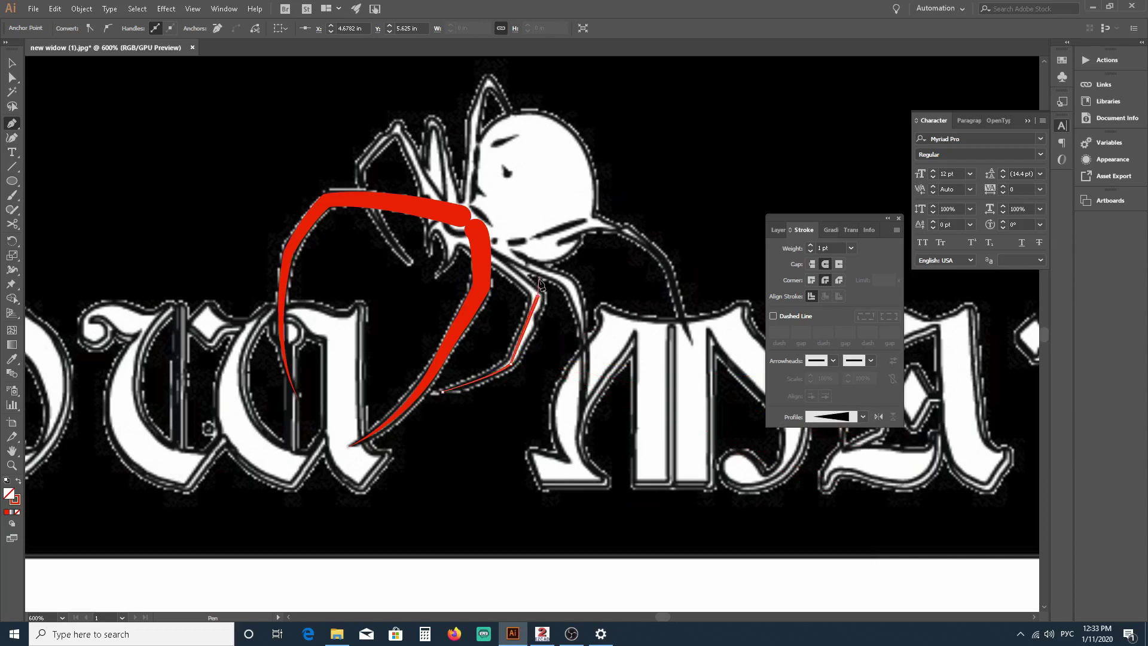
click(478, 245)
Step: Set the third leg path's stroke weight to 6 pt
click(811, 246)
click(811, 246)
click(811, 245)
click(811, 245)
click(811, 245)
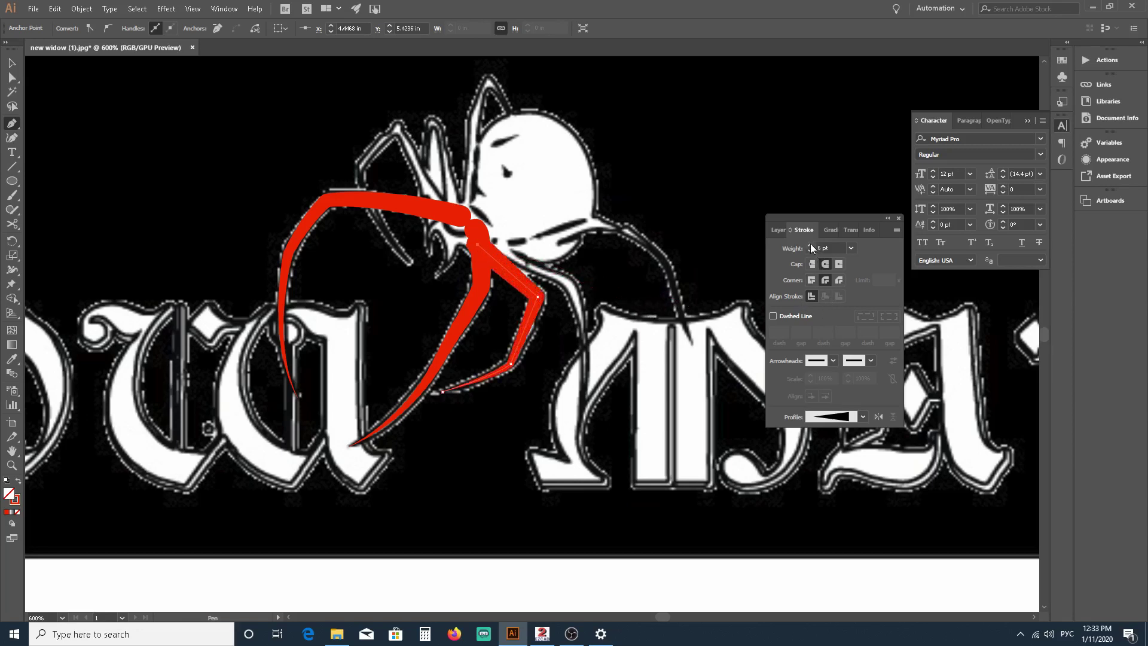
Step: Set the bent third leg's stroke weight to 7 pt and trace the fourth leg from its tip beside the M up to the head
click(810, 244)
click(576, 439)
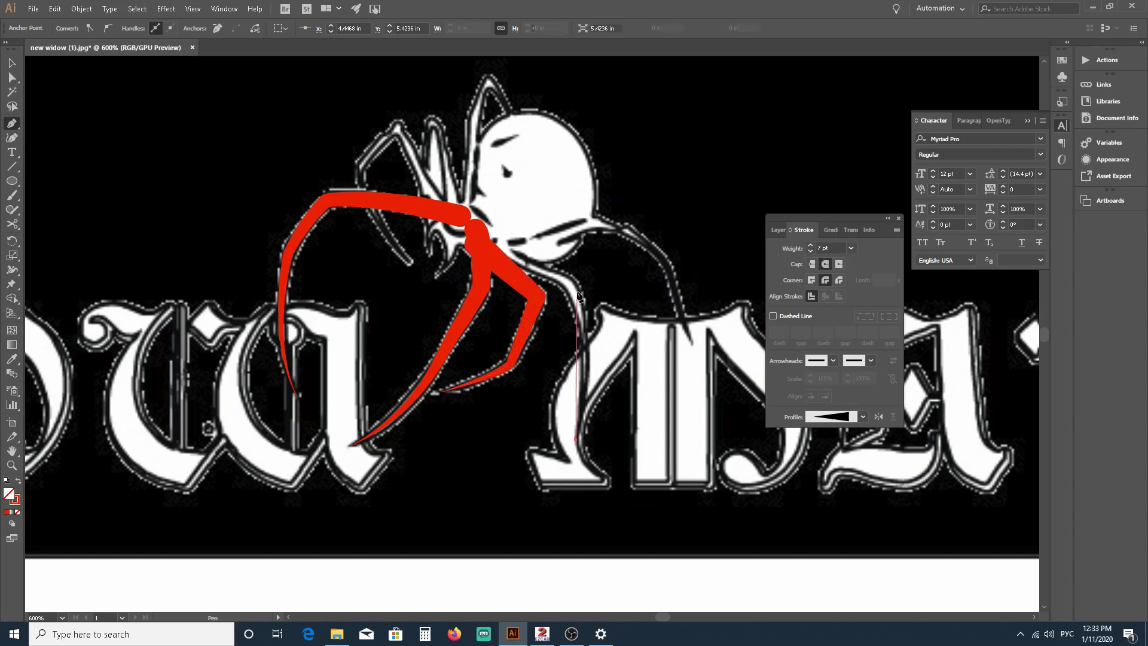
drag(572, 286, 544, 212)
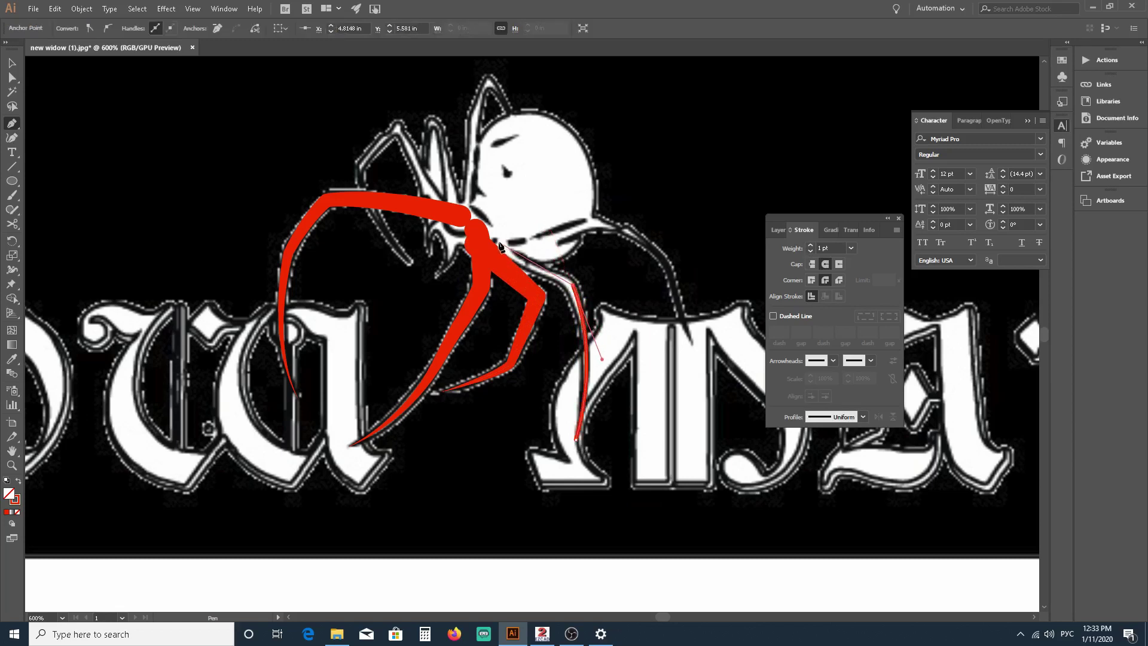
drag(500, 246, 487, 222)
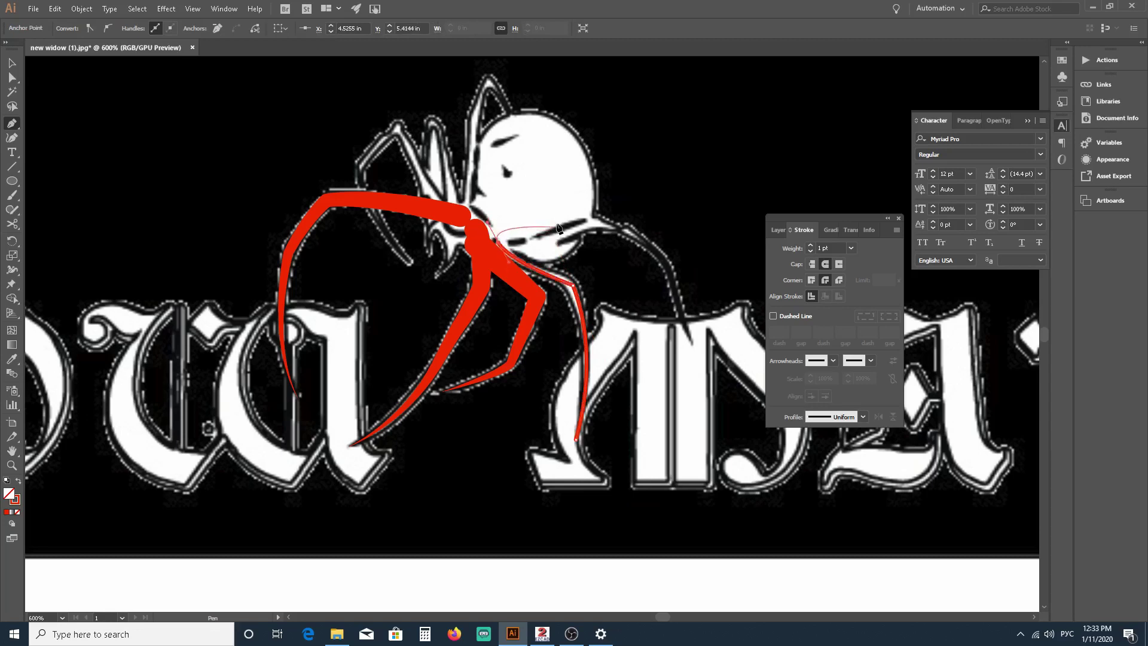
Step: Apply the tapered width profile to the fourth leg, flip it to be thin at the tip, and set the stroke weight to 7 pt
click(862, 417)
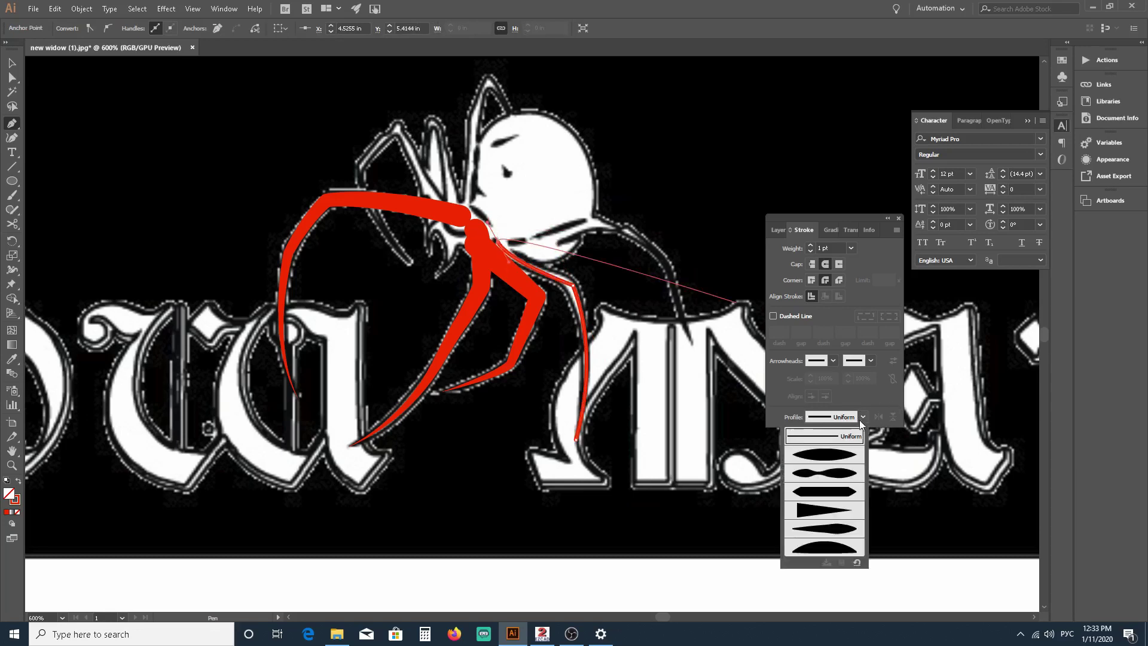
click(842, 518)
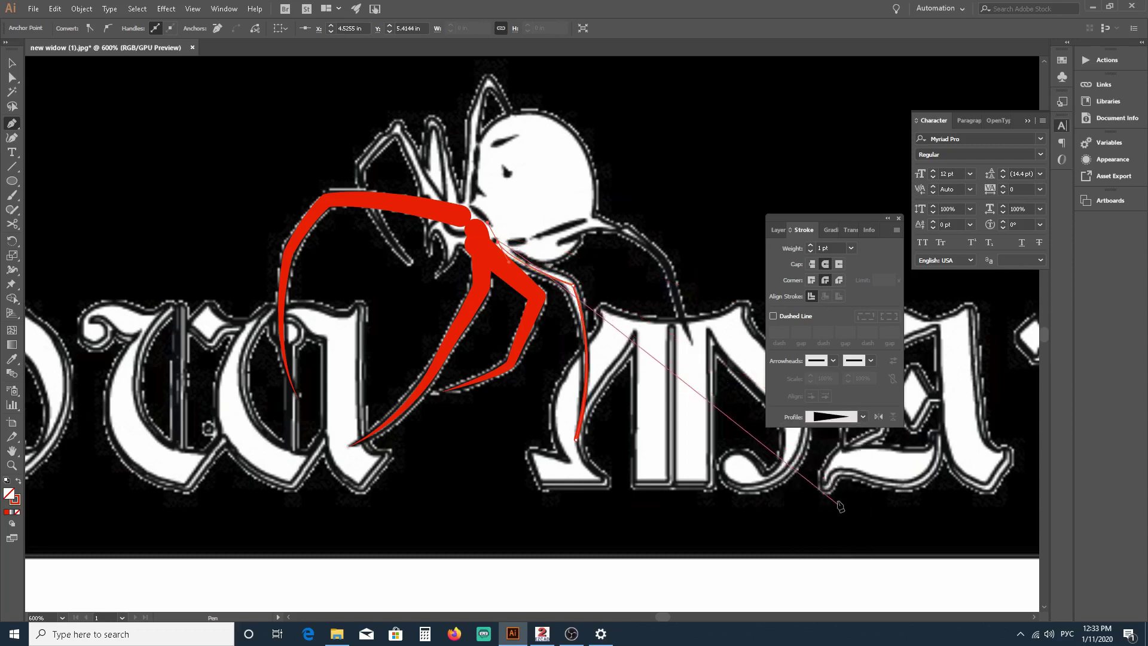
click(879, 417)
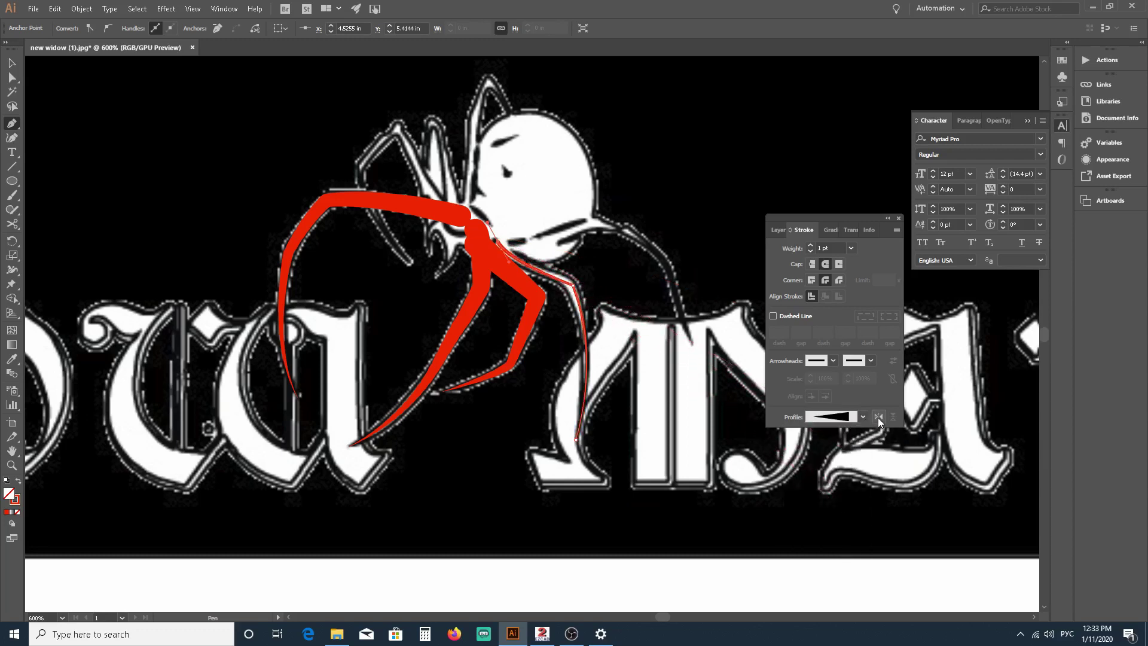
click(810, 244)
click(809, 244)
click(809, 245)
click(810, 245)
click(810, 245)
click(810, 244)
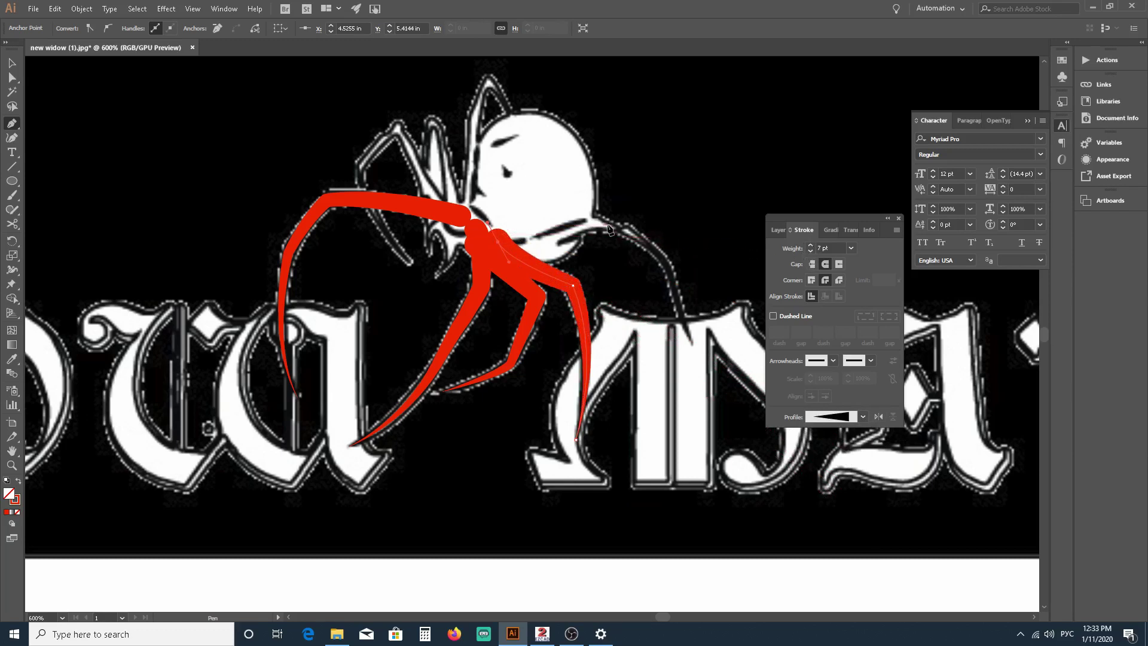
Step: Trace the fifth leg with a Pen path from its tip over the M, around the outer bend and onto the lower abdomen
click(694, 345)
drag(666, 265, 649, 207)
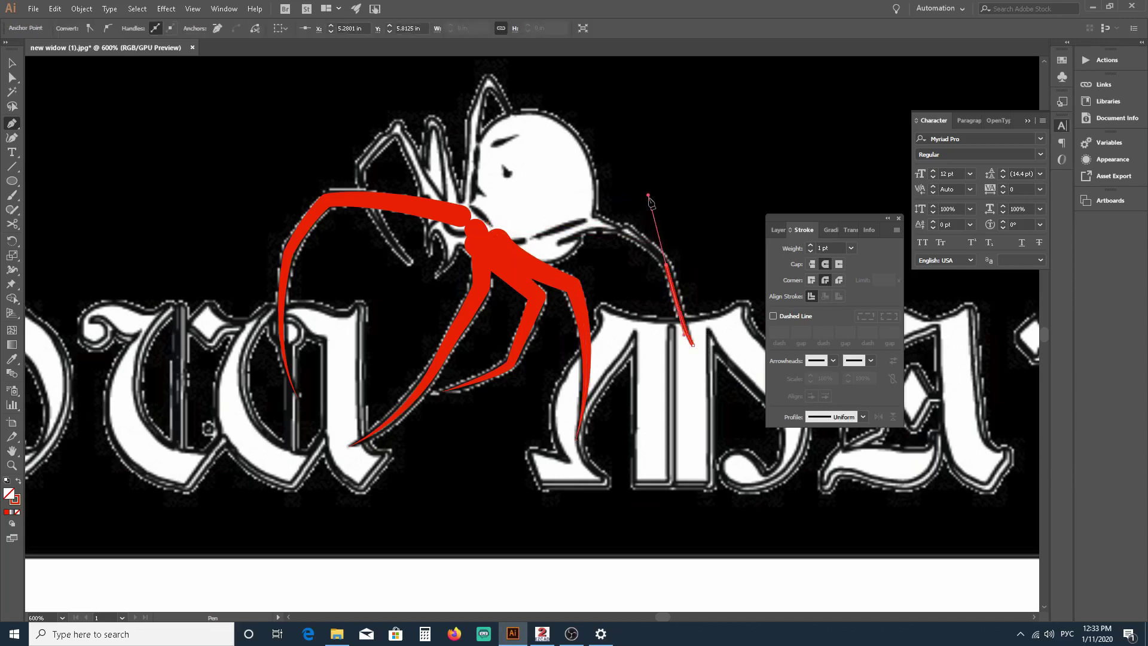
click(666, 267)
drag(626, 230, 606, 223)
click(590, 222)
click(538, 243)
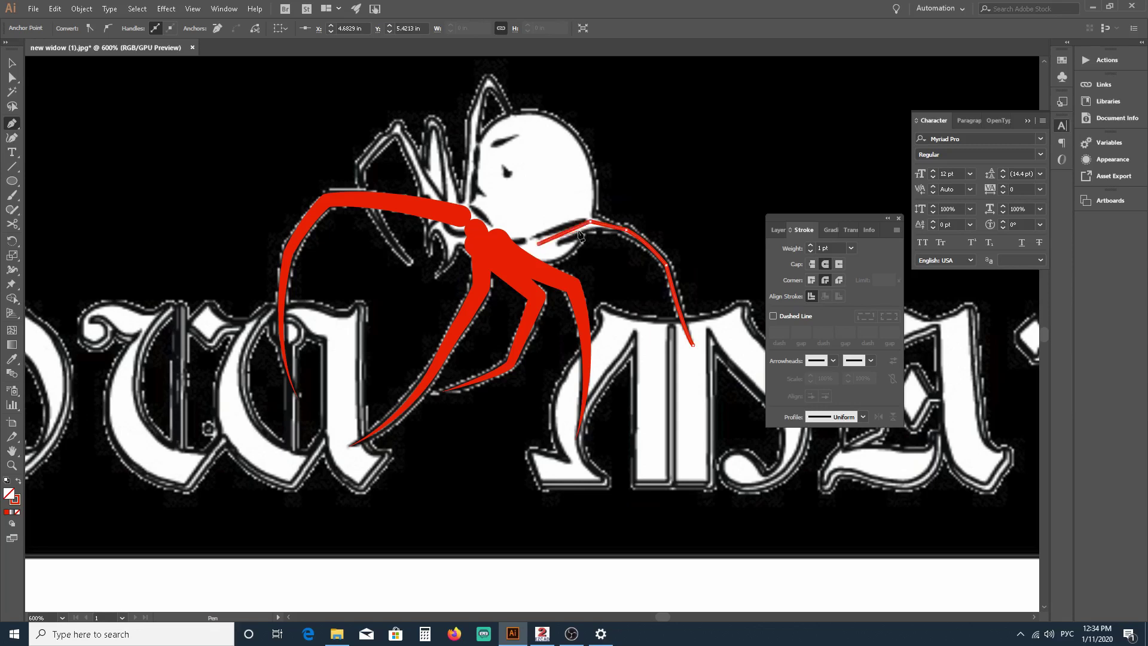
Step: Apply the tapered width profile to the fifth leg, flip it to be thin at the tip, and set the stroke weight to 6 pt
click(864, 417)
click(852, 496)
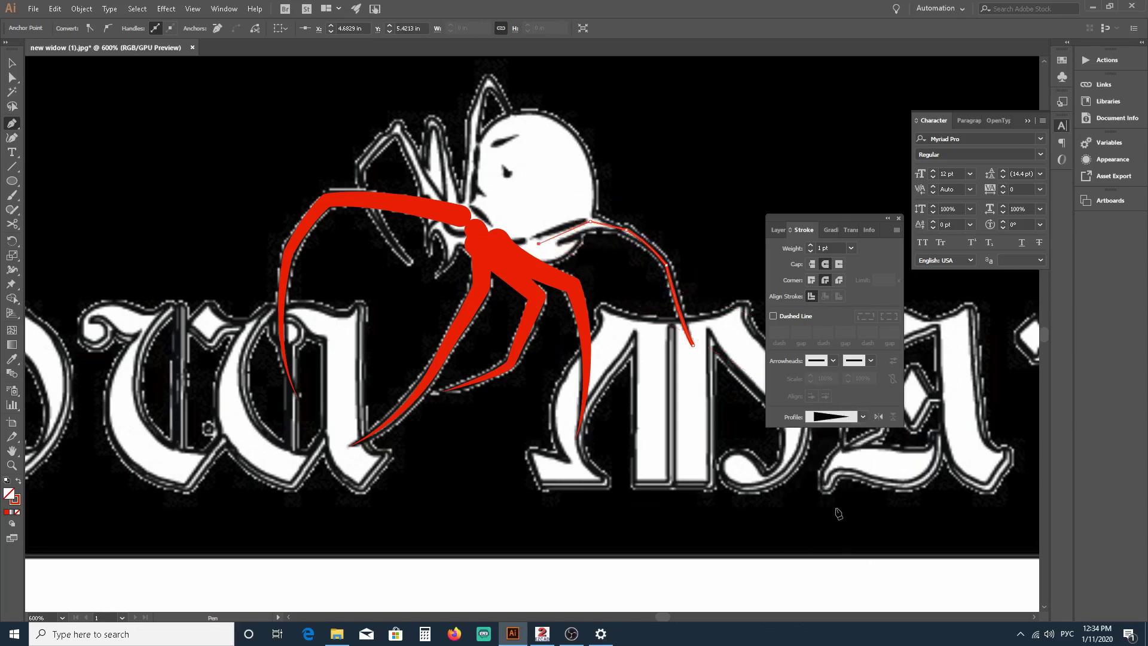
click(883, 415)
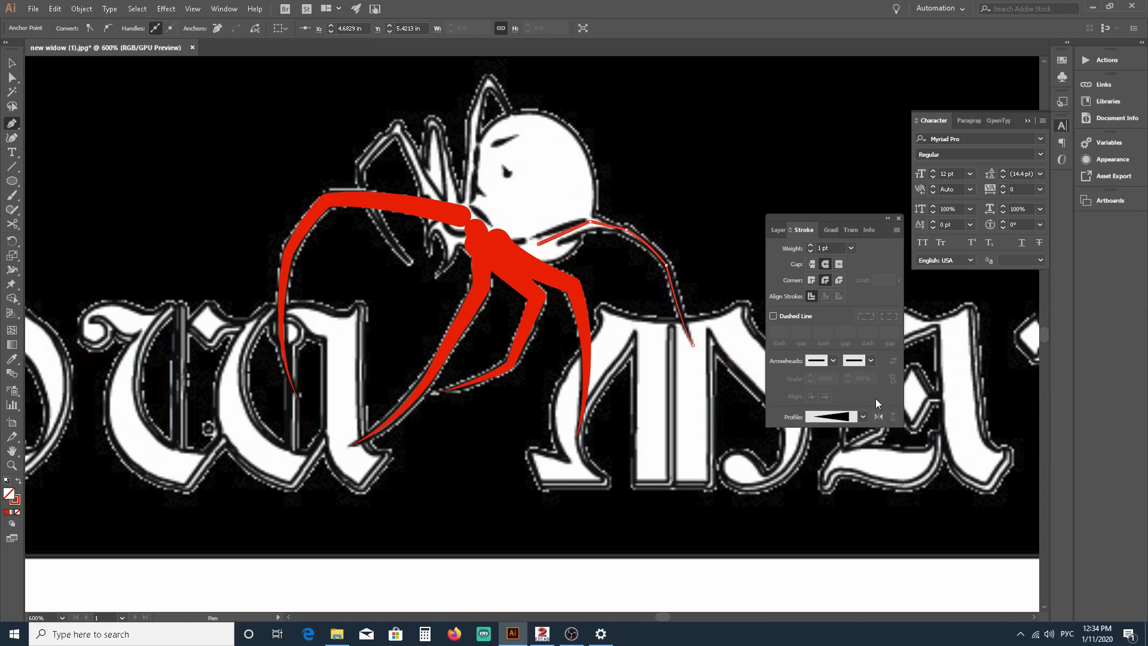
click(811, 244)
click(811, 244)
click(811, 244)
click(810, 245)
click(810, 244)
click(811, 245)
click(811, 245)
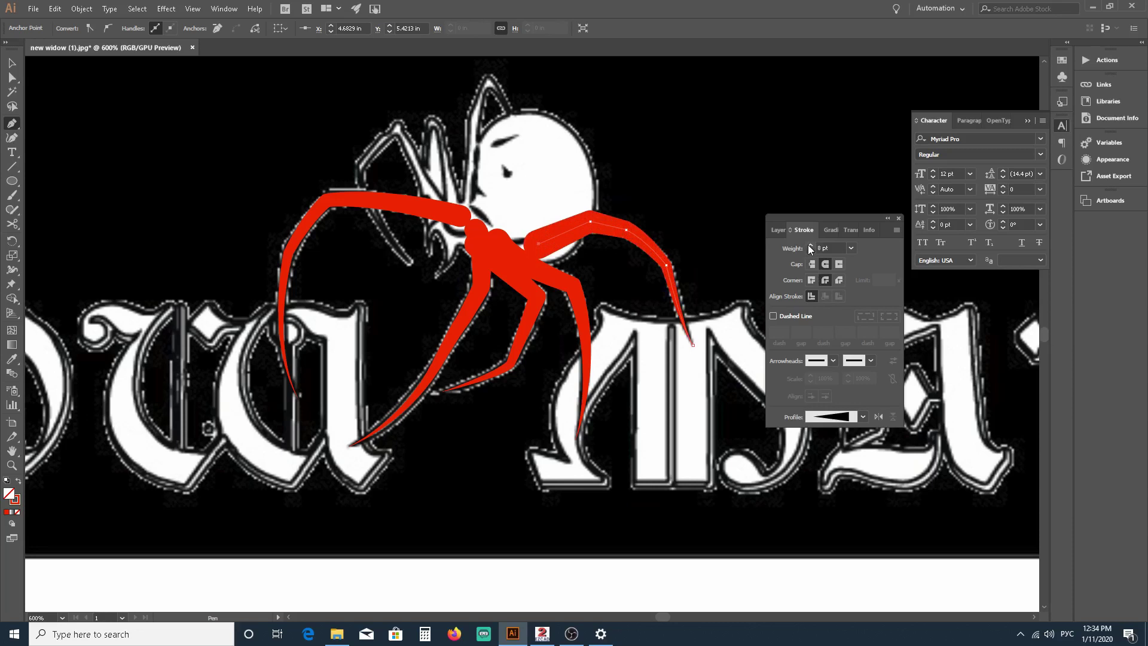
click(811, 251)
click(811, 251)
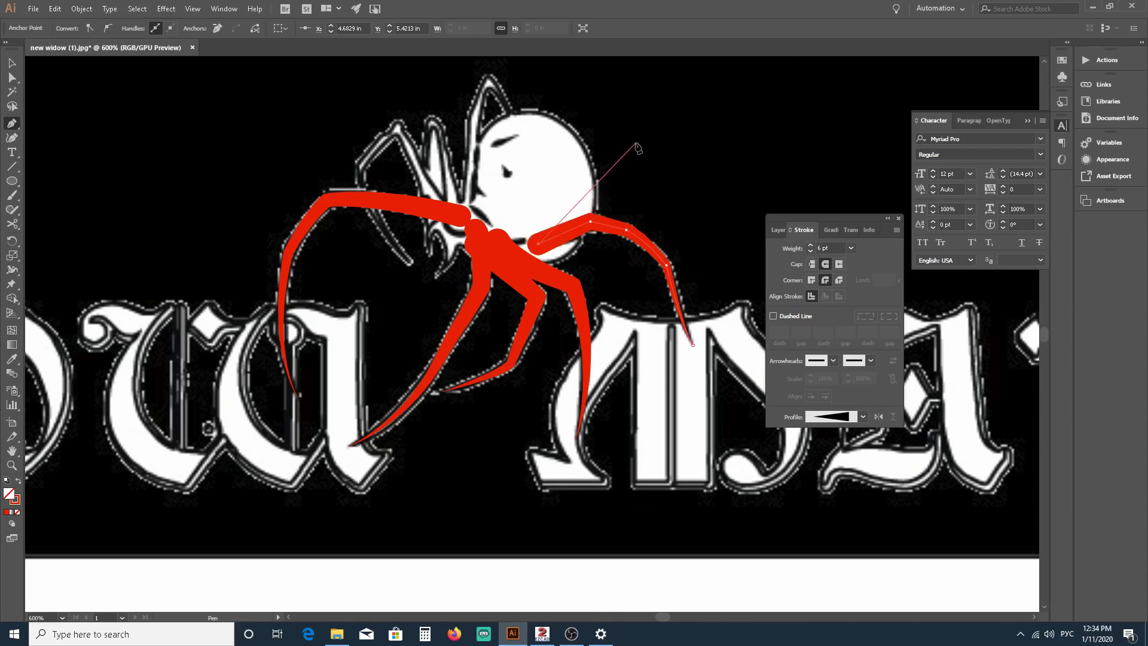
Step: Hide Layer 1 to check the traced legs on their own, and show it again
scroll(779, 167, down, 2)
scroll(777, 196, up, 3)
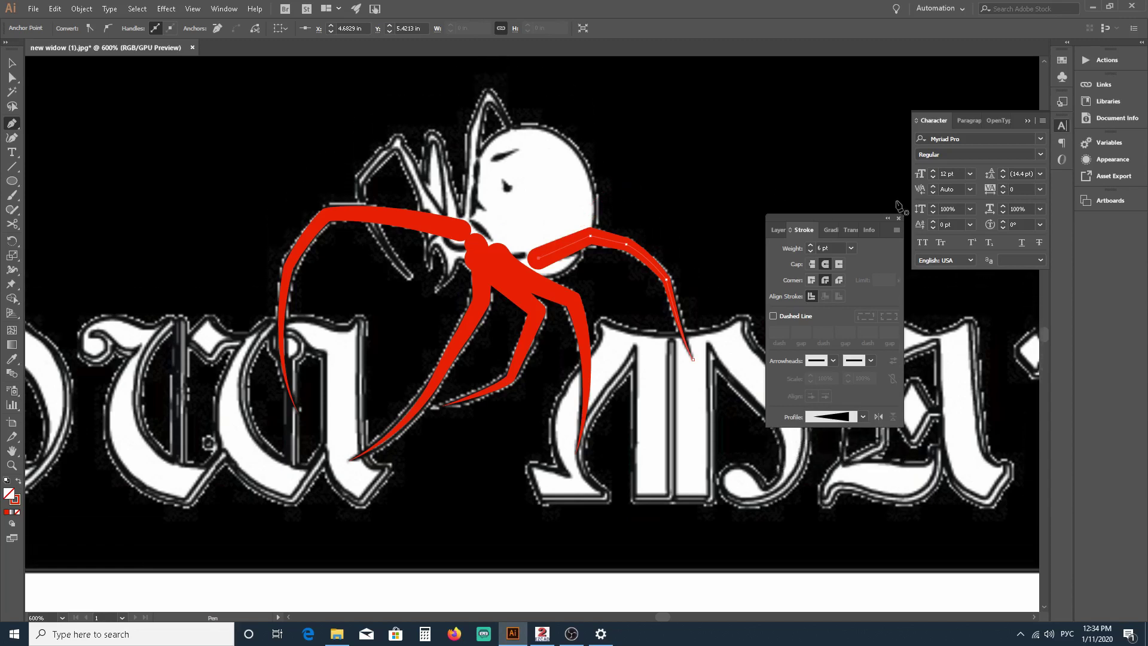
click(773, 230)
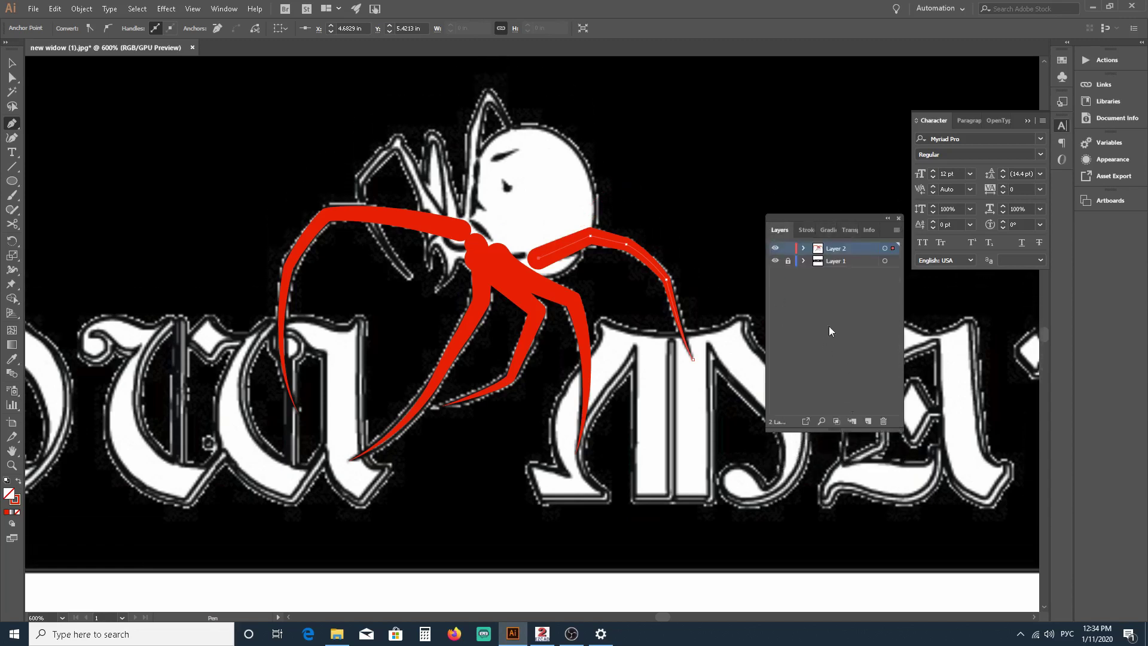
click(776, 261)
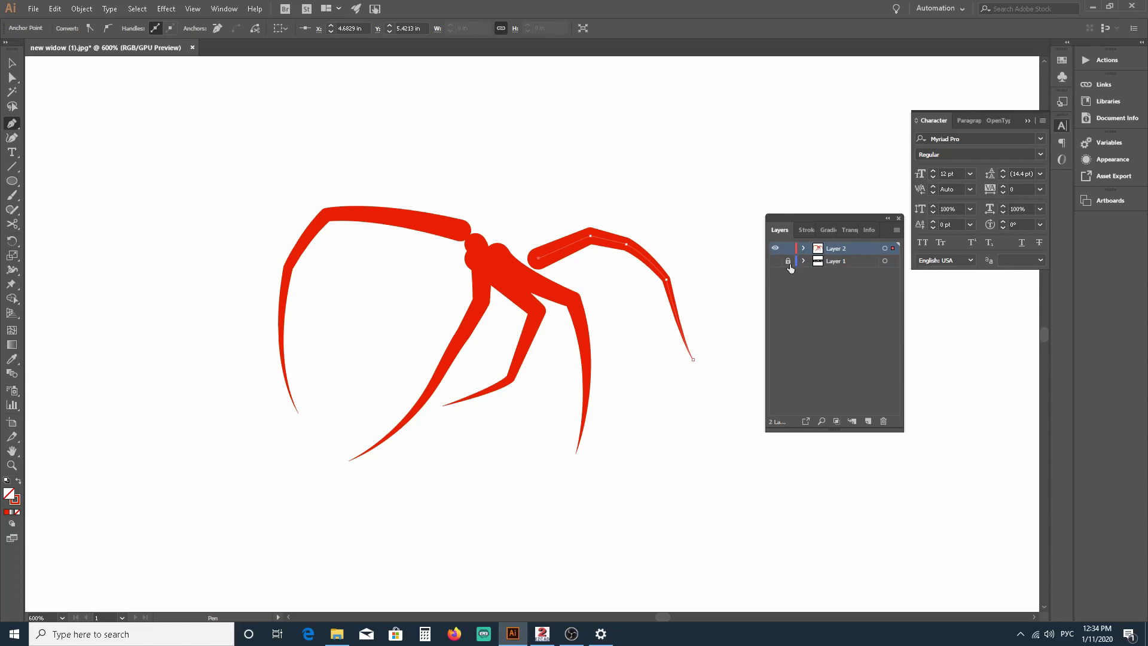
click(775, 261)
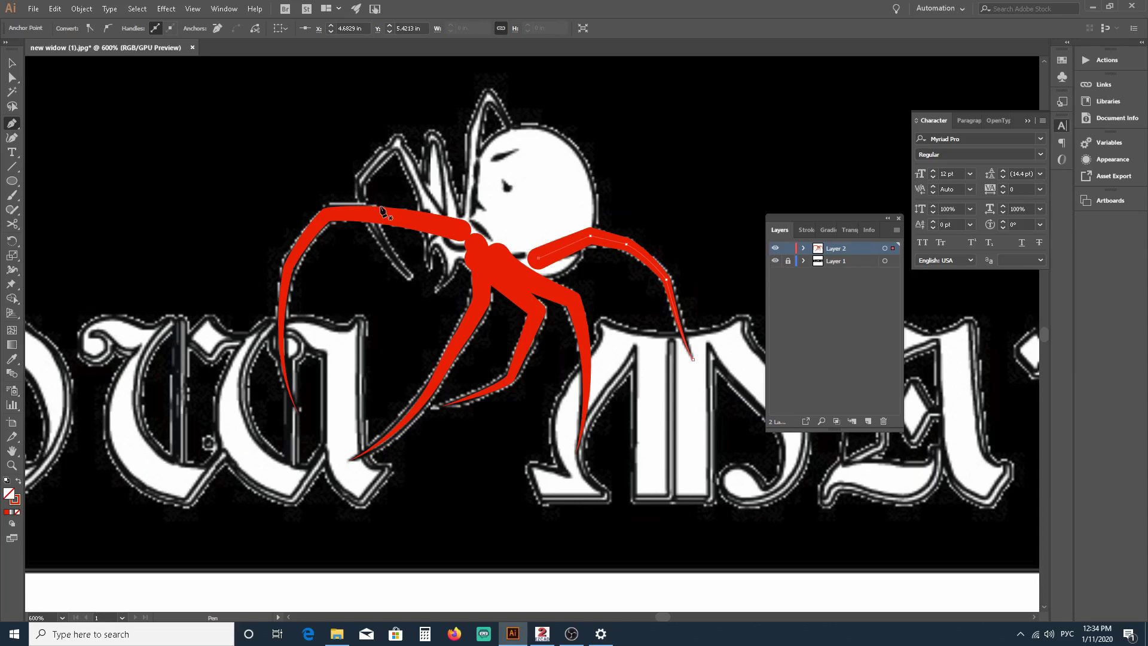
Step: Trace the sixth leg with a Pen path from its tip beneath the first leg, through both upper joints, down to the head
click(411, 278)
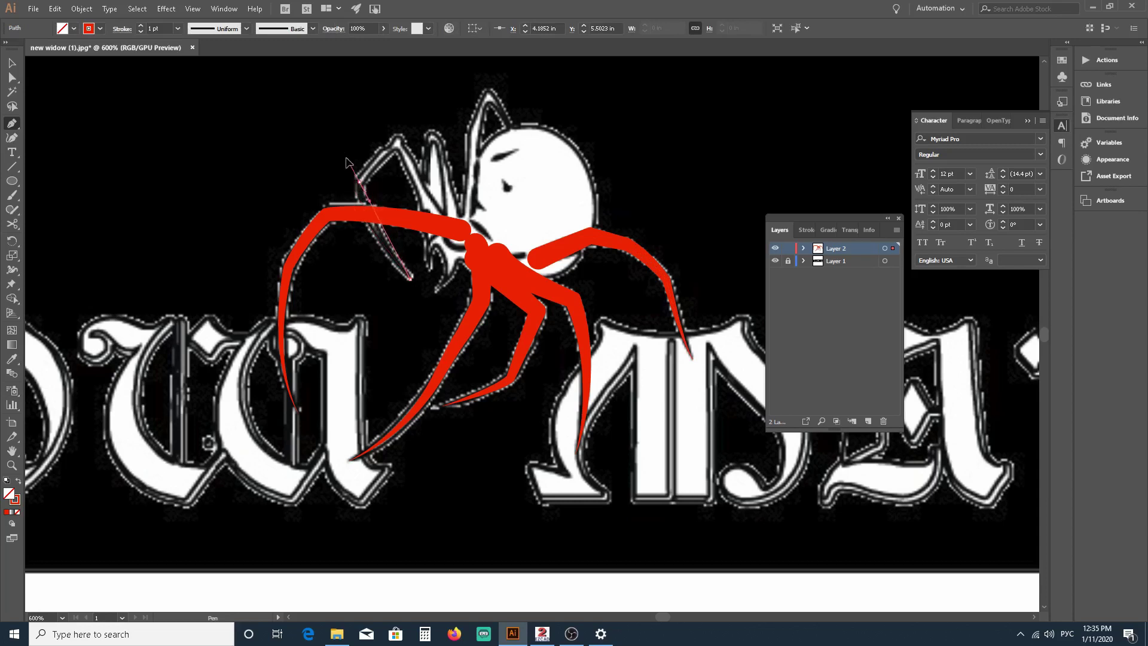
drag(346, 160, 351, 127)
click(359, 182)
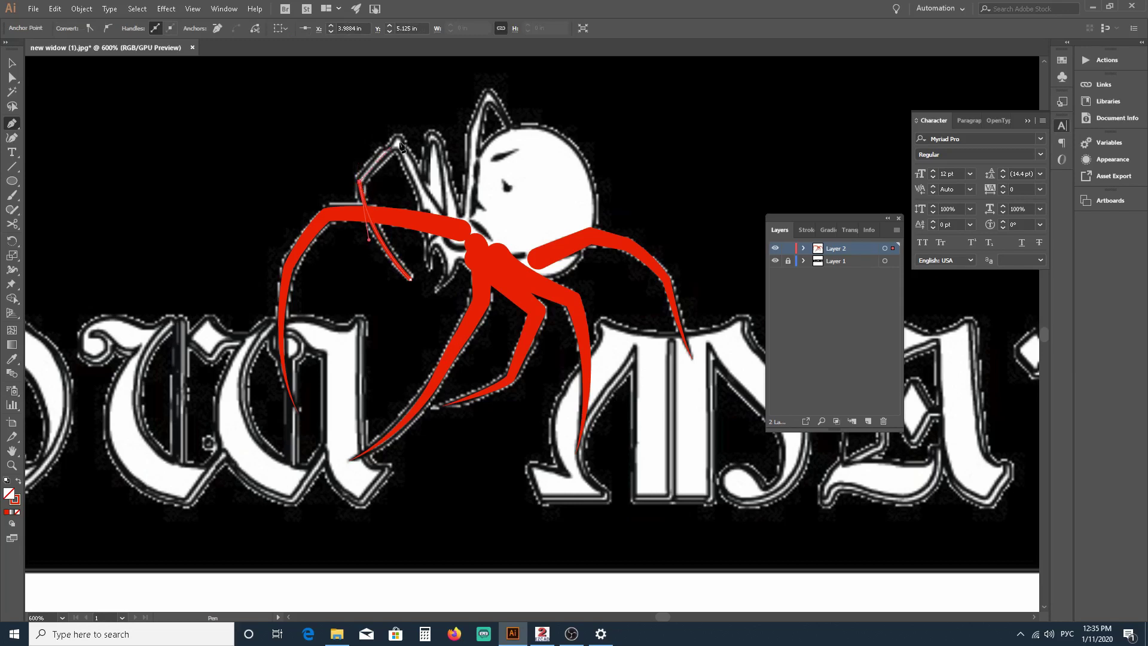
drag(399, 143, 414, 139)
click(398, 142)
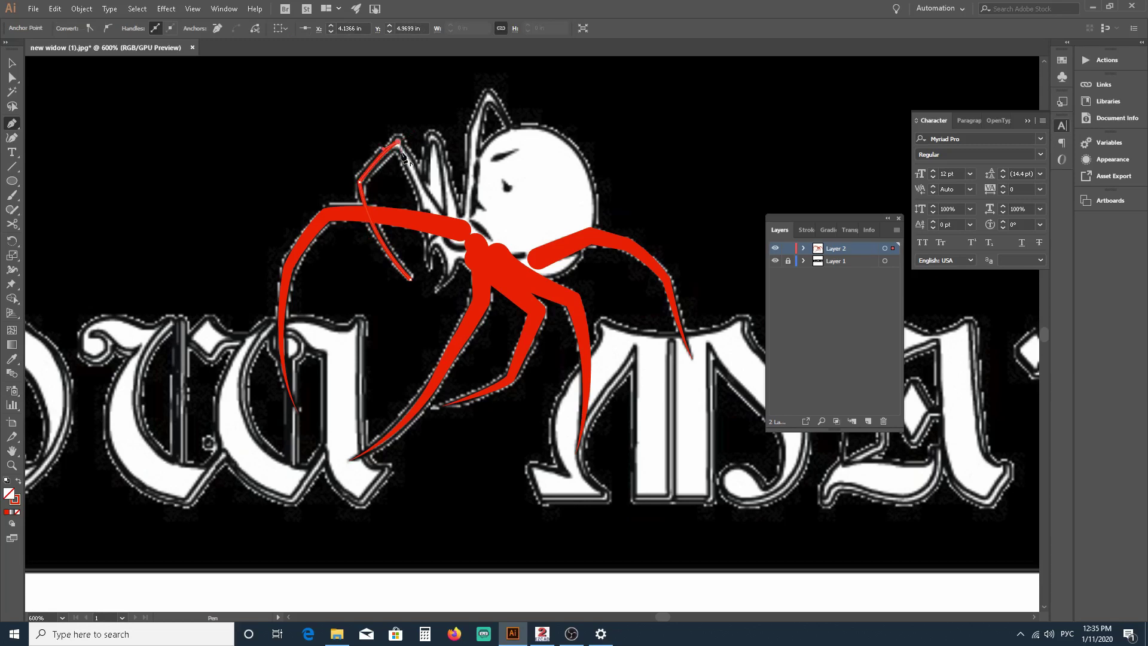
click(446, 243)
Step: Give the sixth leg the tapered width profile flipped to be thin at the tip, set its stroke weight to 5 pt, and finish the path
click(807, 232)
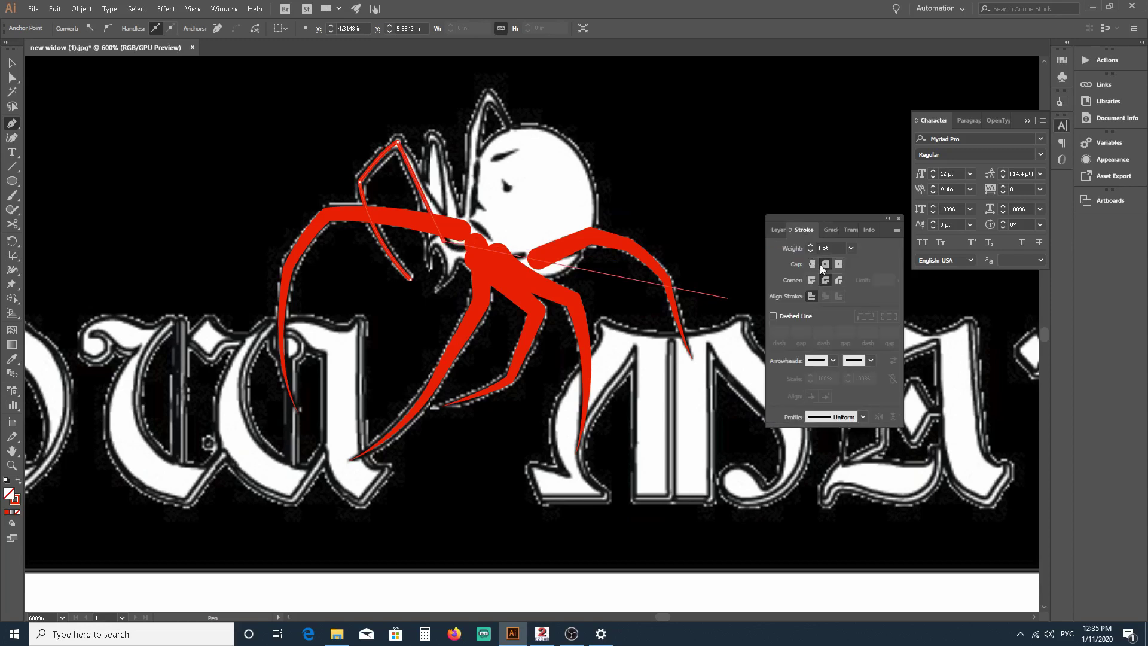
click(863, 416)
click(835, 508)
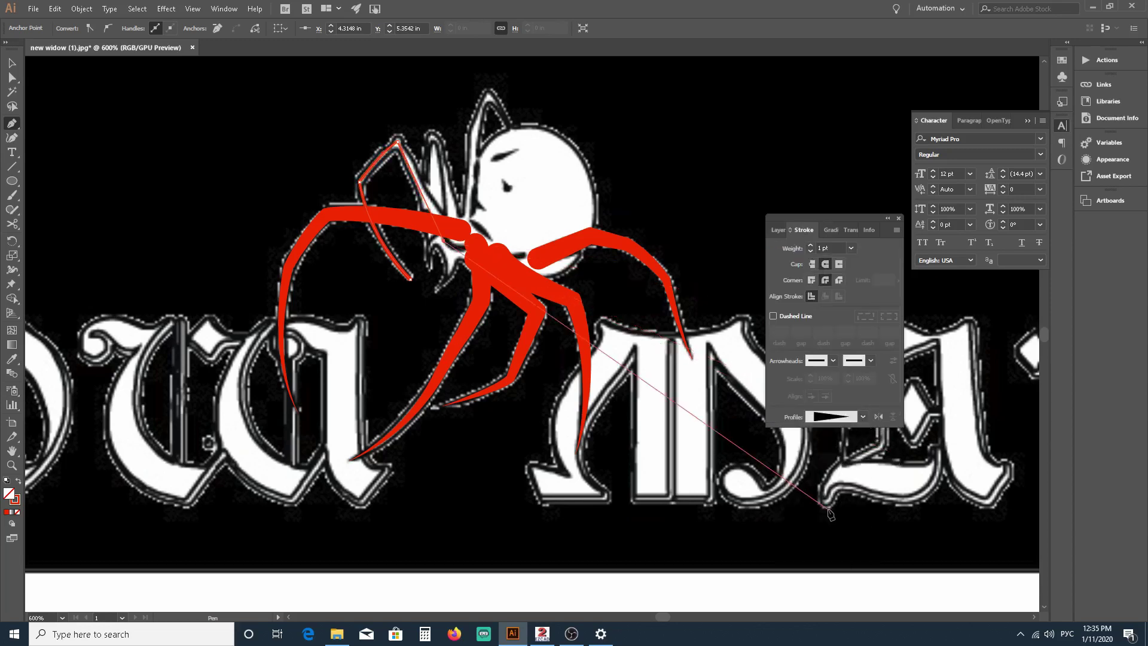
click(877, 417)
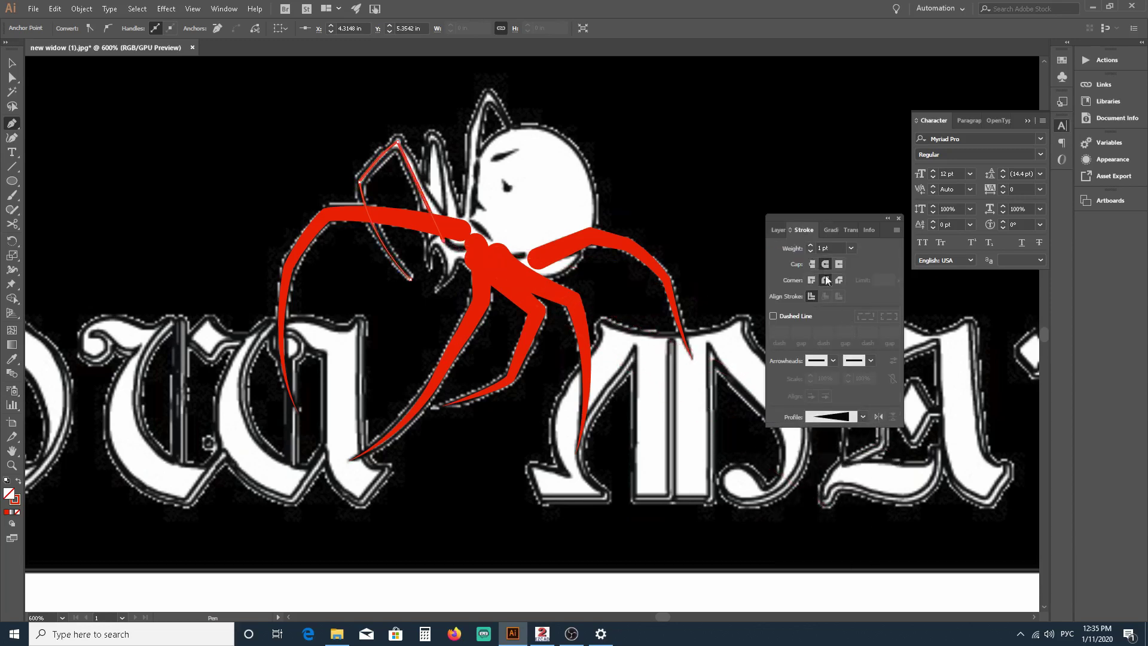
click(811, 244)
click(811, 244)
click(810, 244)
click(810, 244)
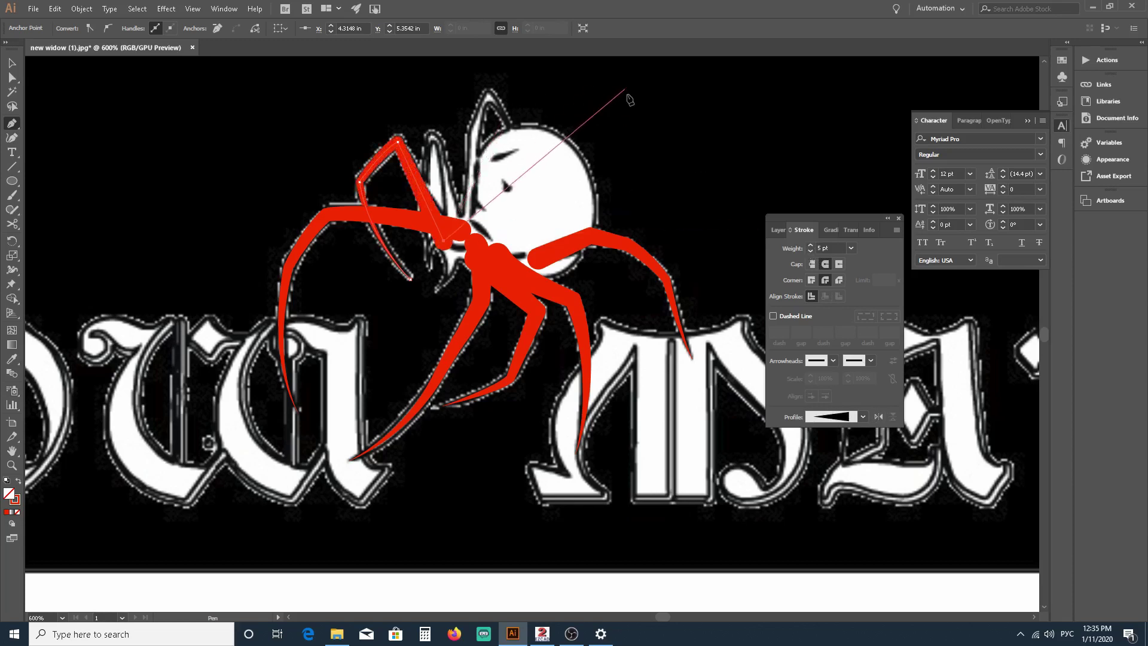
key(Escape)
Step: Trace the narrow seventh leg beside the sixth with a Pen path going up to its peak and back down to the head
click(426, 230)
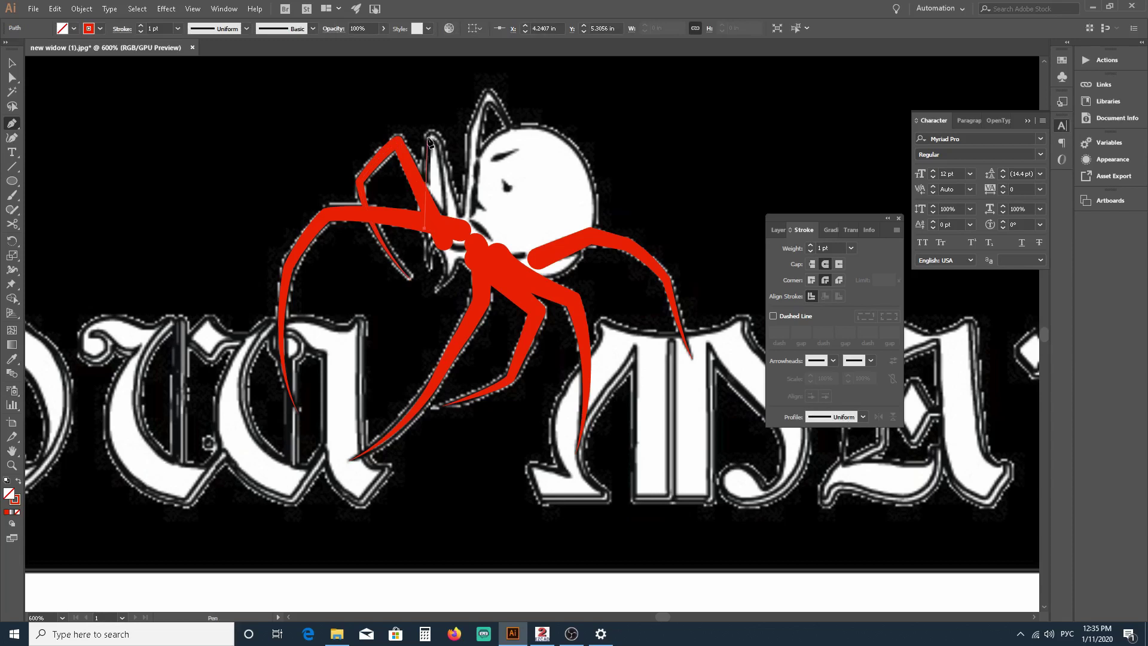
click(429, 140)
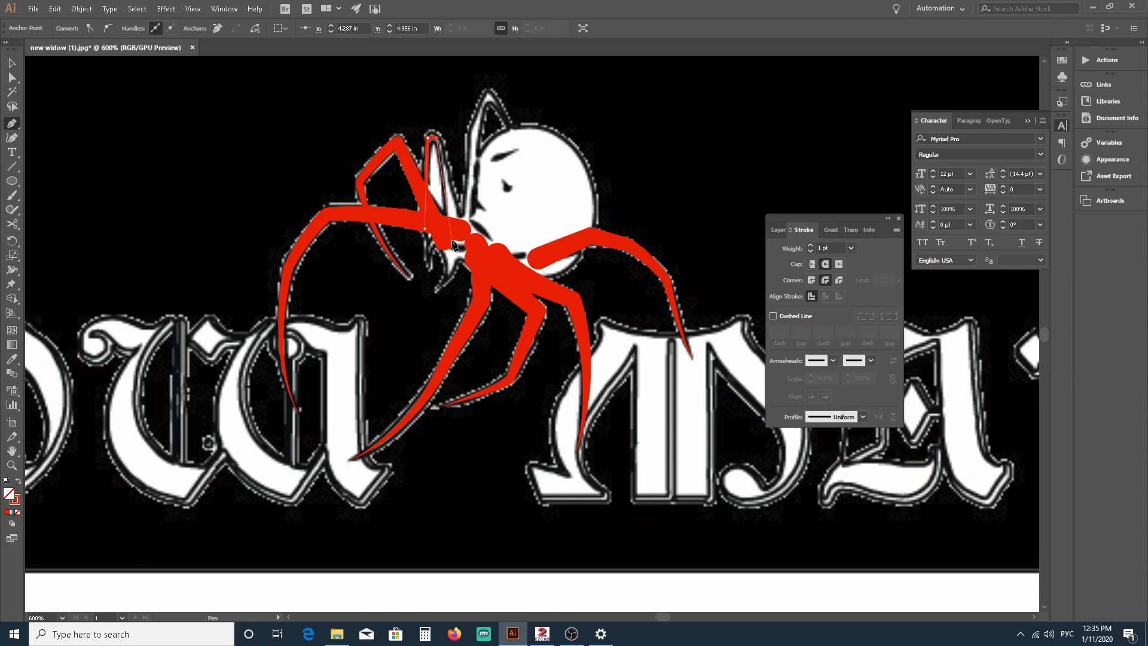
click(455, 223)
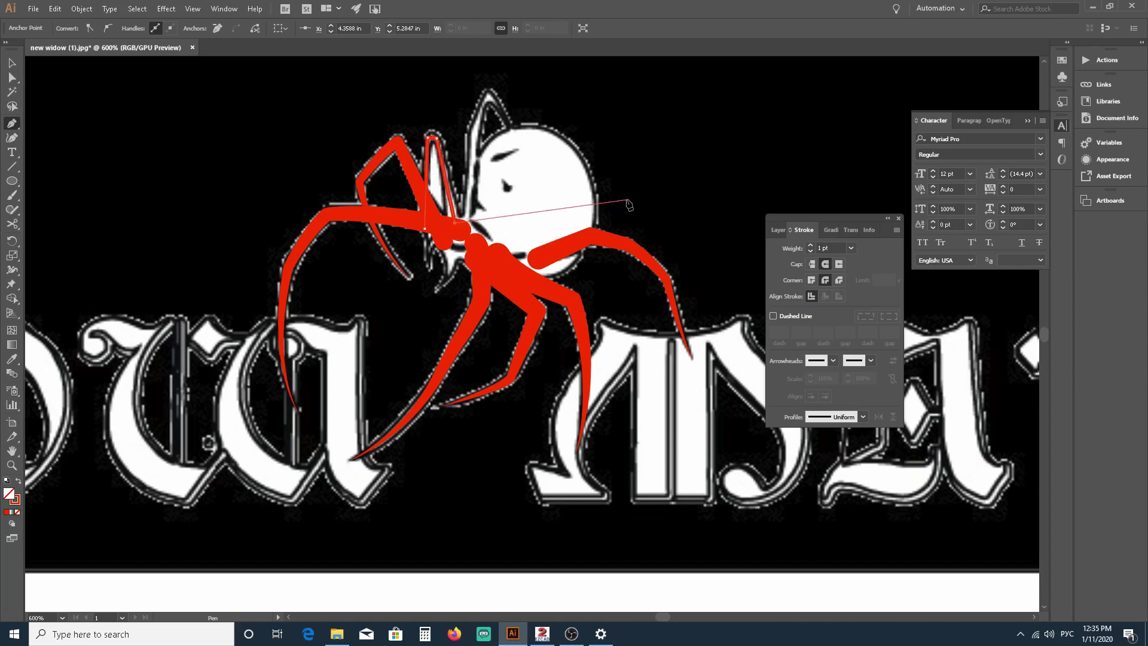
Step: Apply the tapered width profile to the seventh leg, flipped to be thin at the starting tip, and increase its stroke weight
click(862, 417)
click(842, 517)
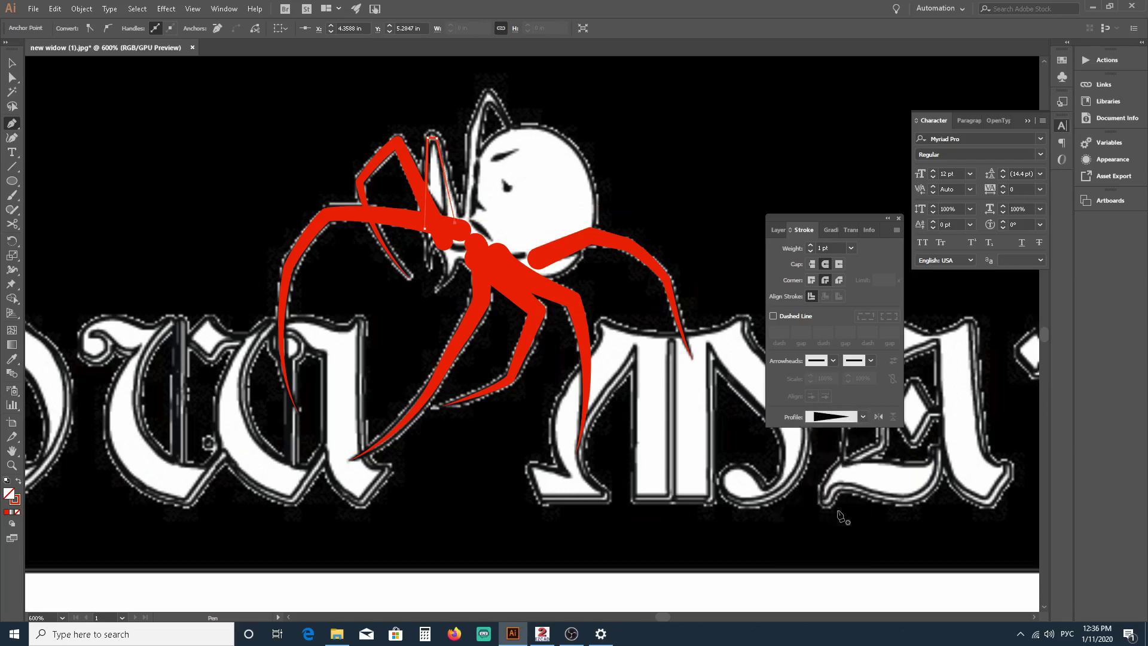
click(811, 245)
click(811, 245)
click(811, 245)
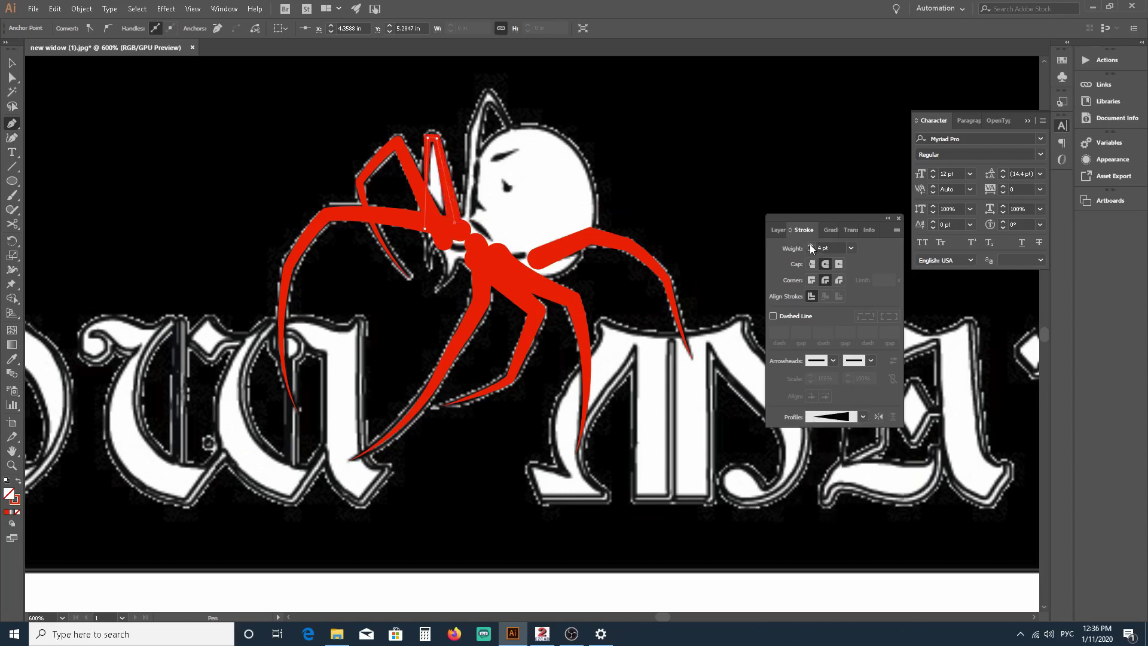
click(811, 245)
Step: Trace the eighth leg with a Pen path from inside the abdomen, over the peak above the body and down to the head
click(532, 183)
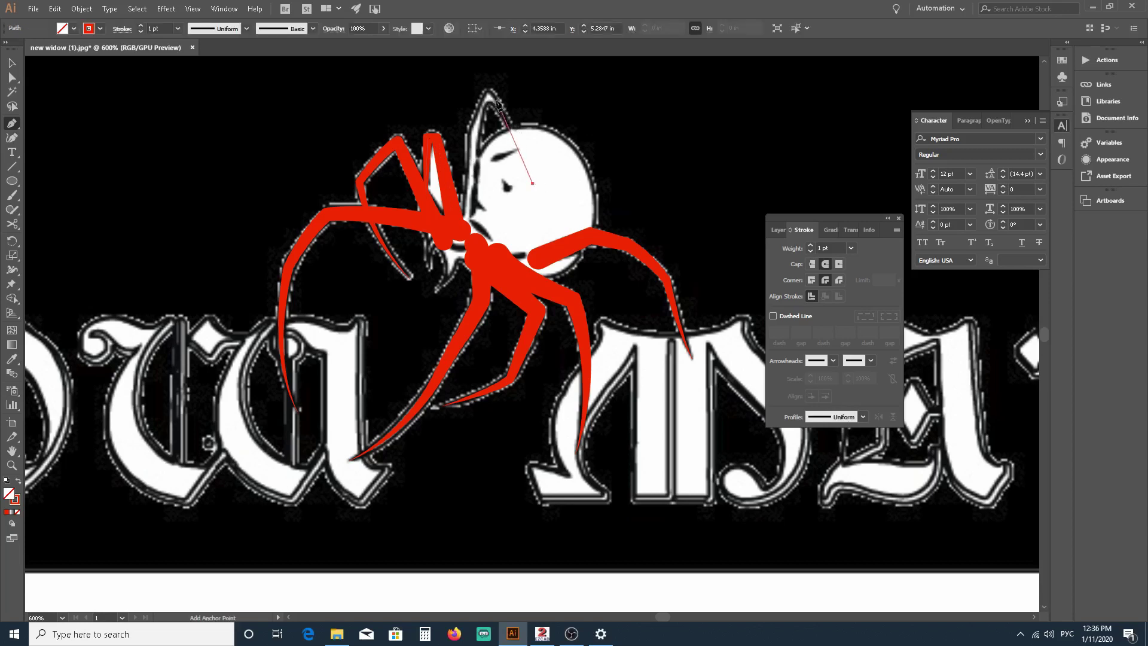
drag(488, 94, 464, 70)
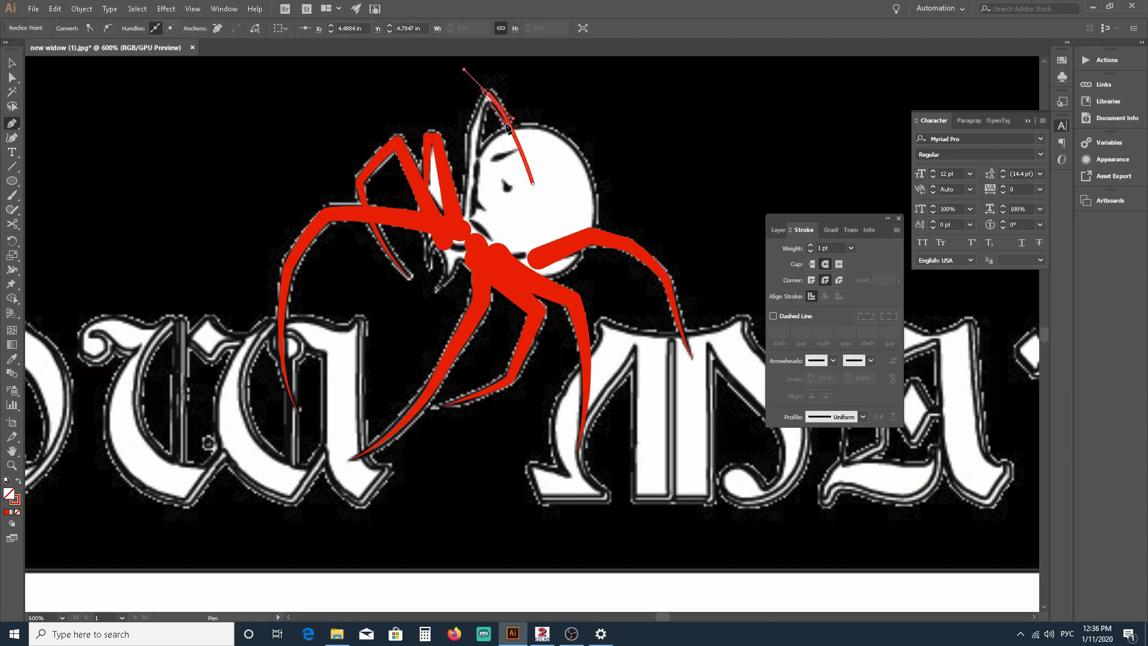
click(488, 95)
click(474, 136)
click(468, 219)
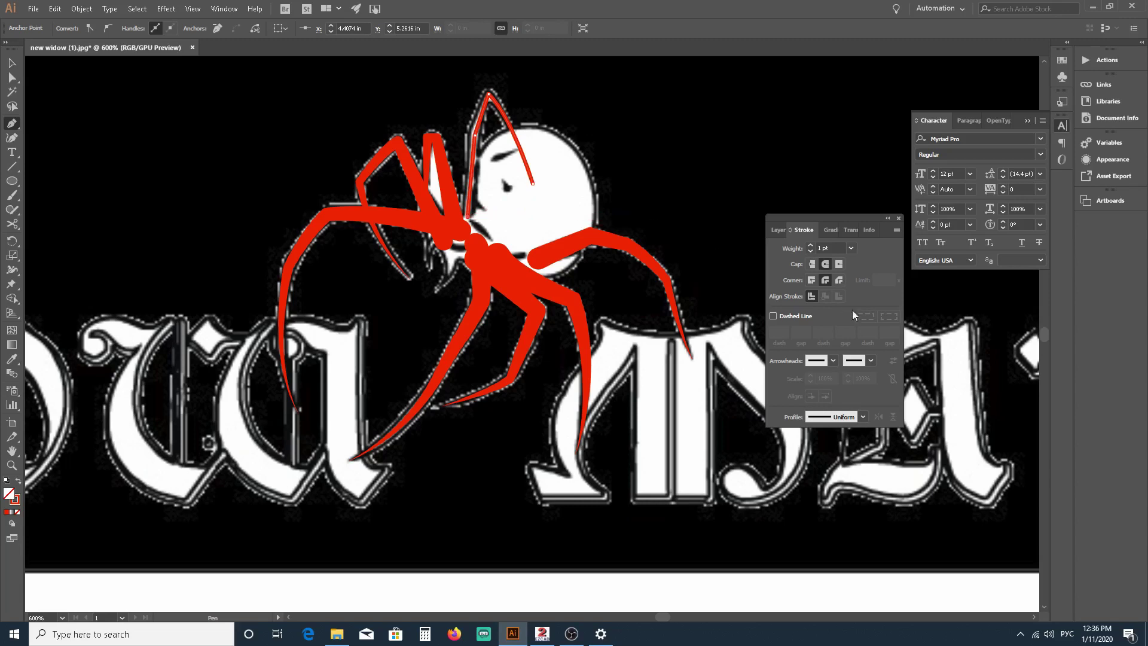
Step: Apply the tapered width profile to the eighth leg, flip it to be thin at the tip, and set the stroke weight to 4 pt
click(860, 417)
click(834, 542)
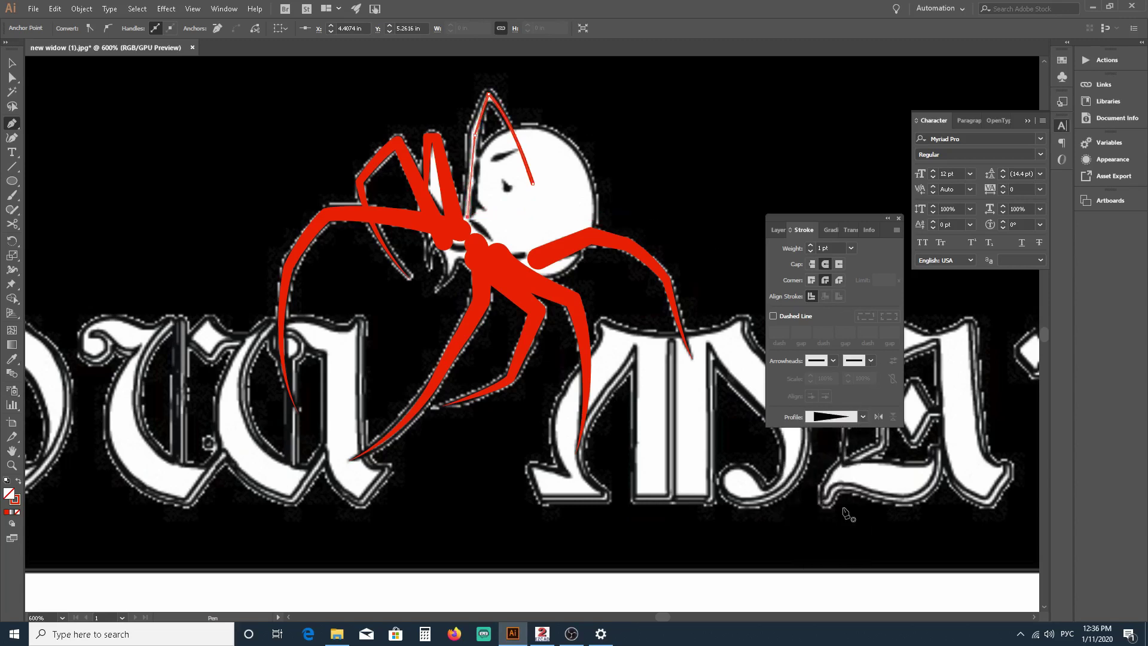
click(878, 417)
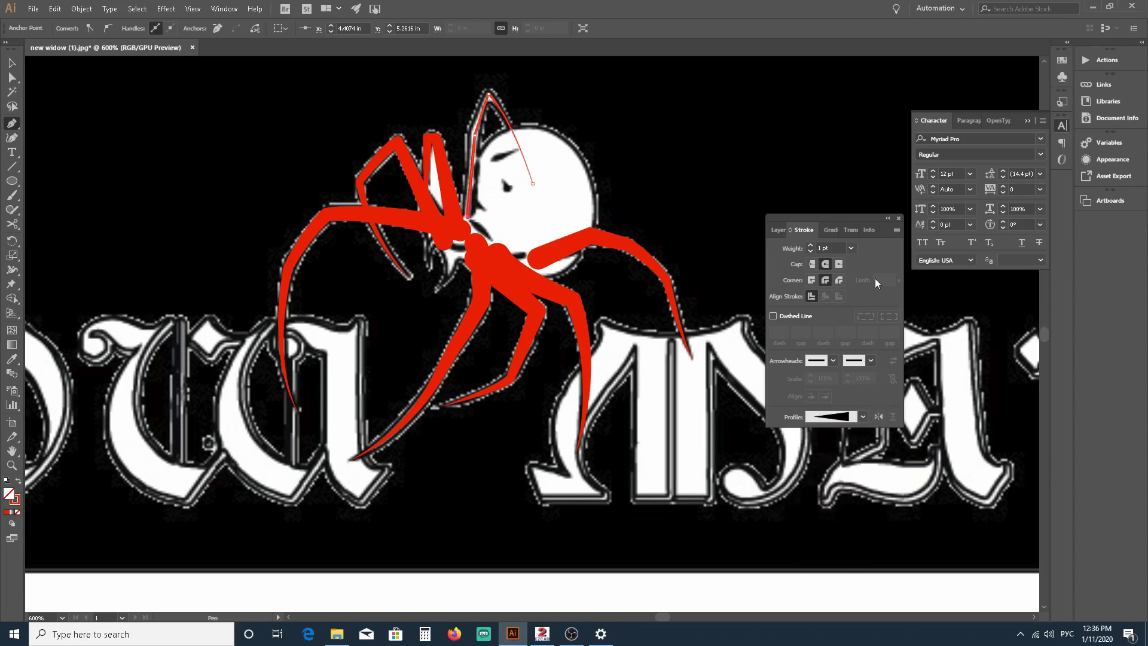
click(811, 245)
click(810, 245)
click(811, 245)
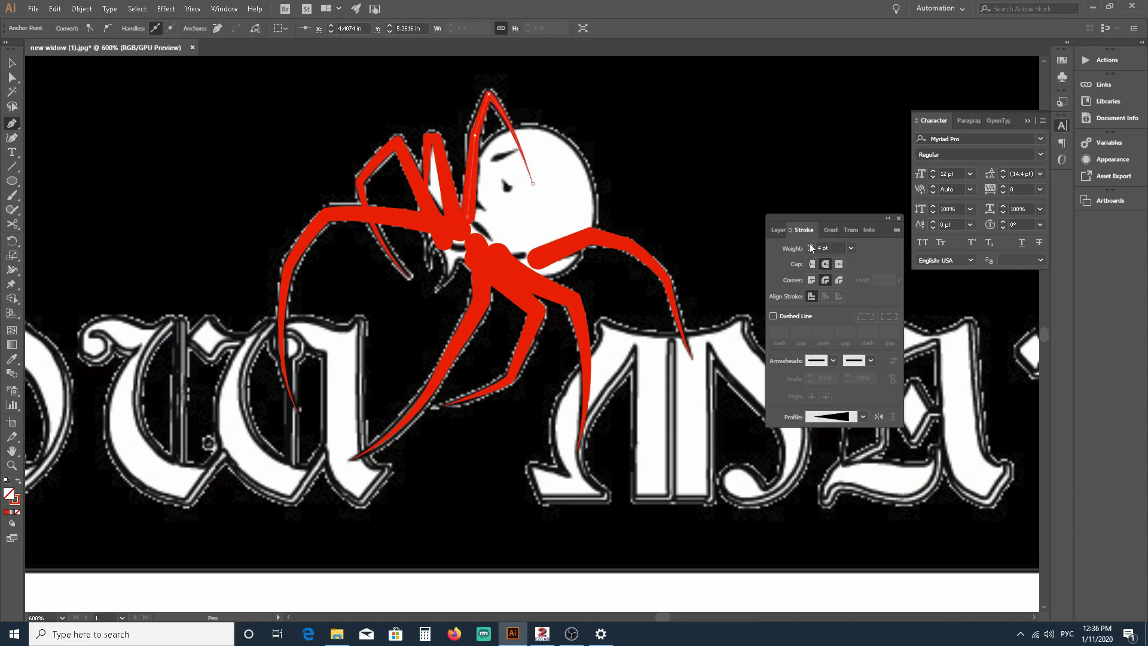
Step: Raise the eighth leg's stroke weight to 5 pt
click(810, 245)
scroll(472, 287, up, 2)
scroll(452, 281, down, 1)
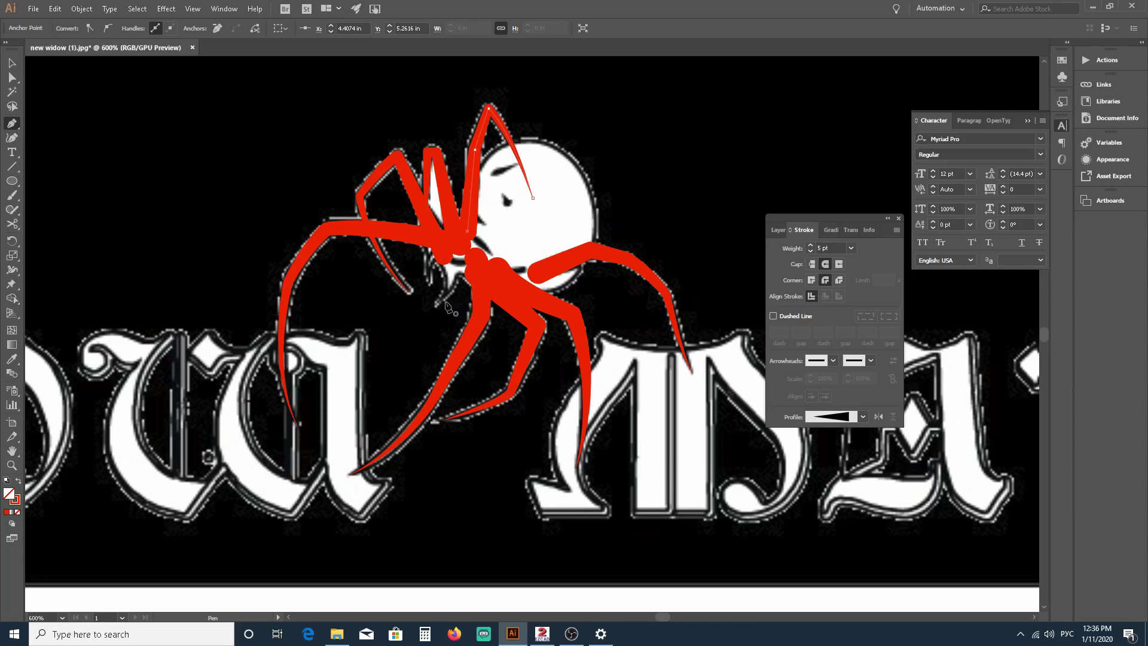
Step: Trace the larger fang below the head with a curved Pen path, thin at its tip using the tapered width profile, with a 4 pt stroke
click(435, 307)
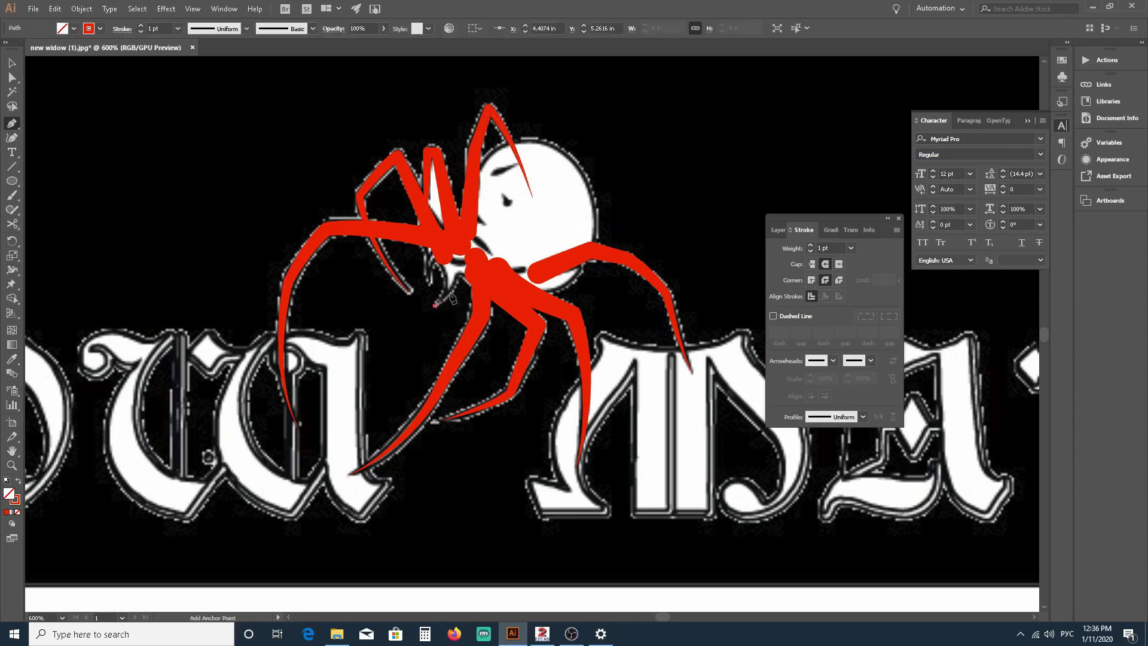
click(439, 254)
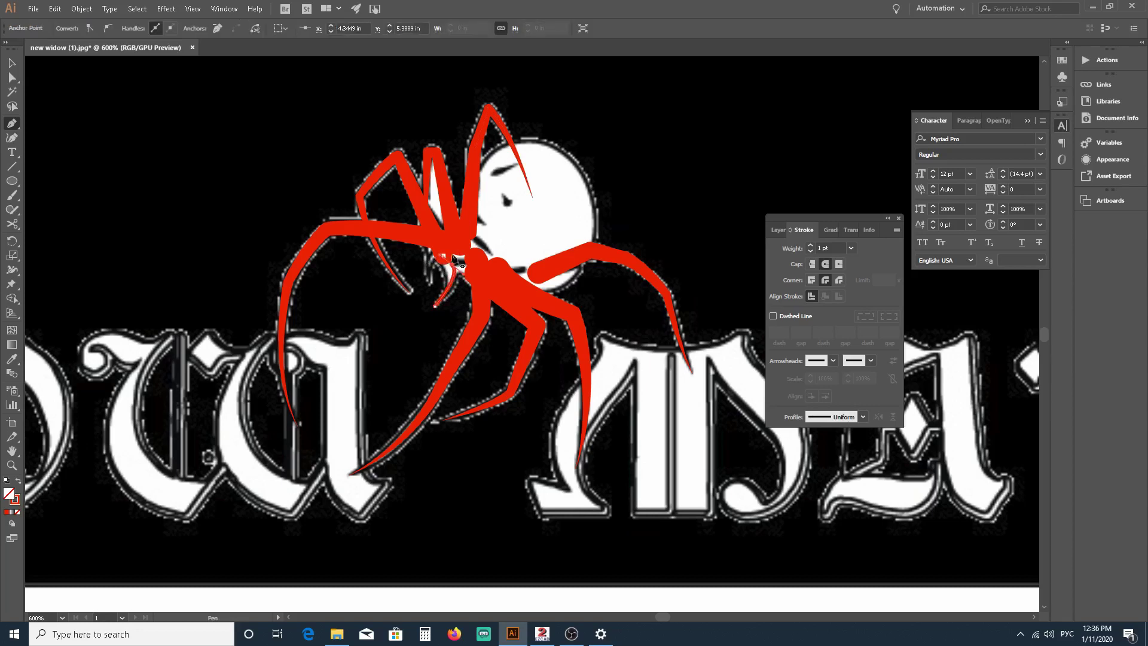
click(865, 418)
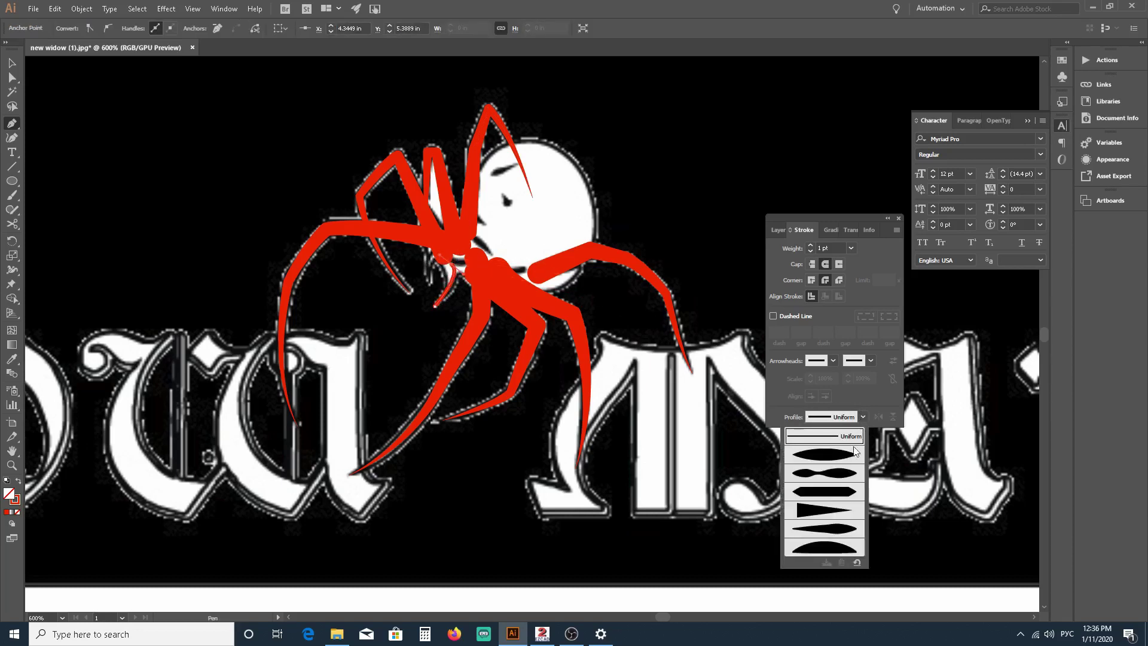
click(823, 513)
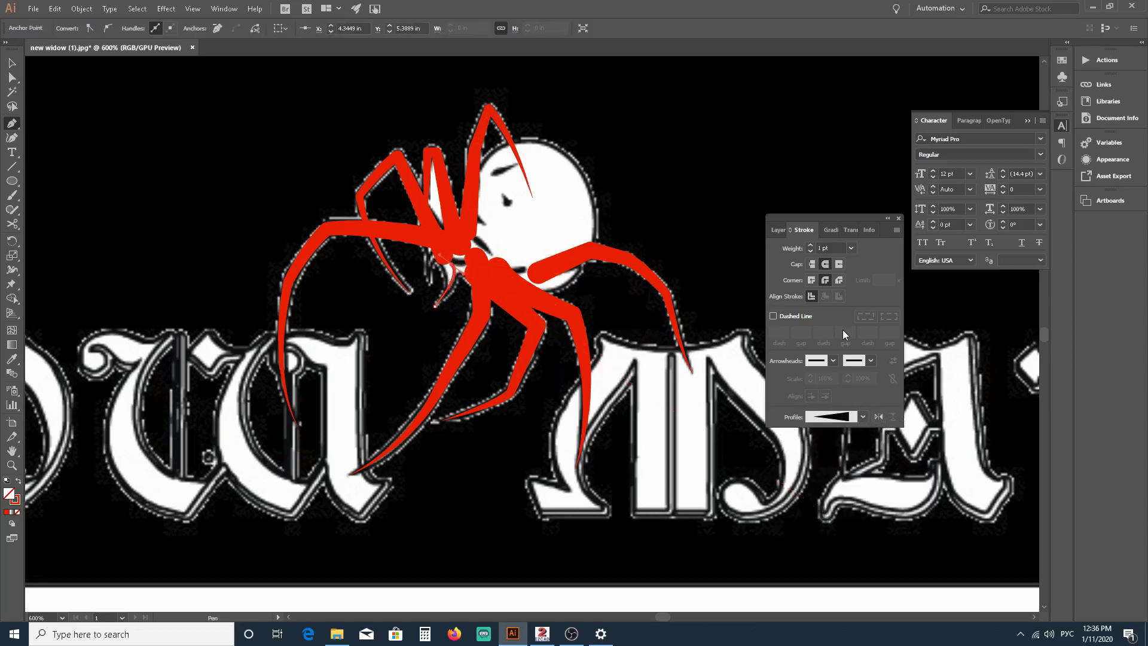
click(809, 246)
click(809, 245)
Step: Give the larger fang a butt cap and reshape its upper end so it tucks into the head
click(13, 78)
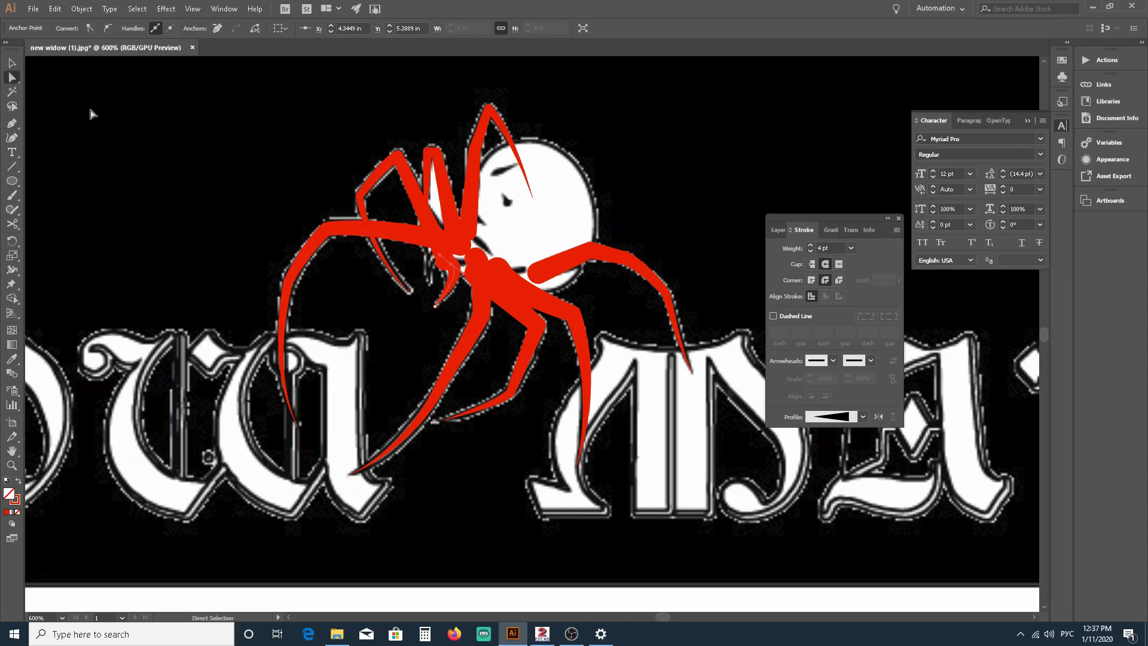
scroll(443, 264, up, 3)
scroll(438, 302, down, 2)
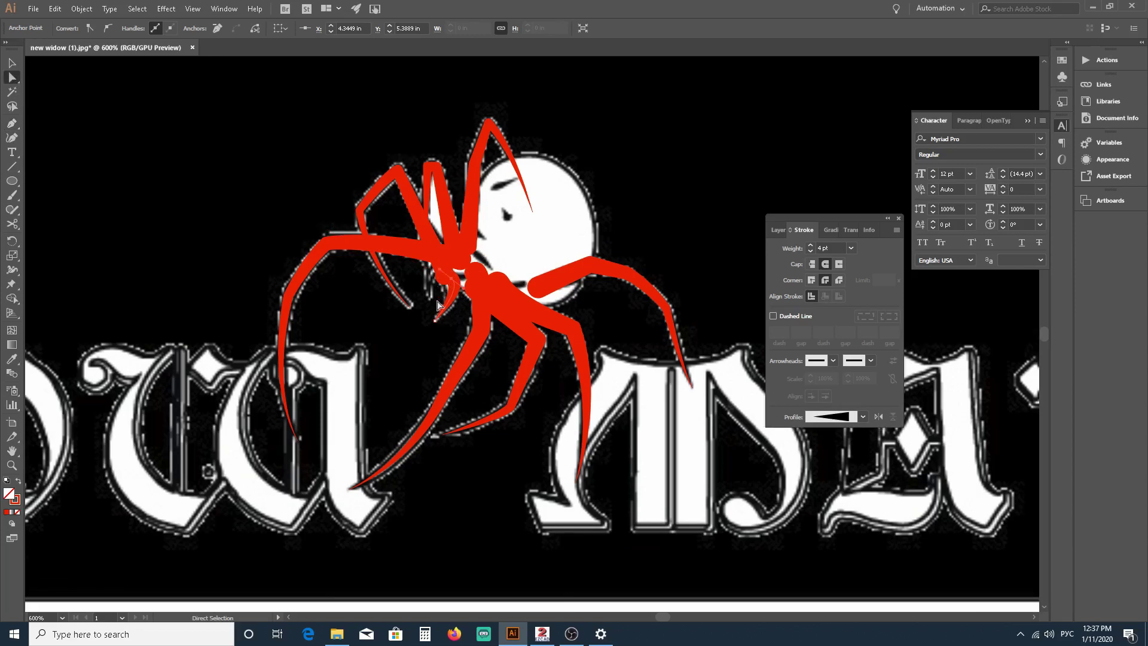
scroll(438, 305, up, 3)
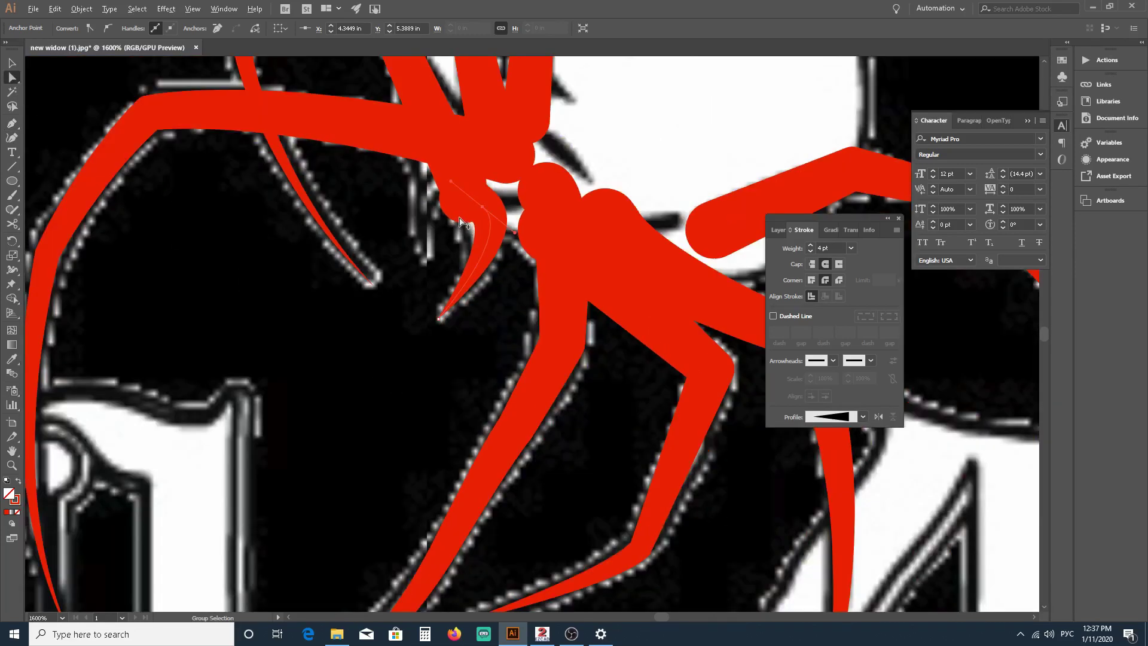
scroll(461, 223, down, 1)
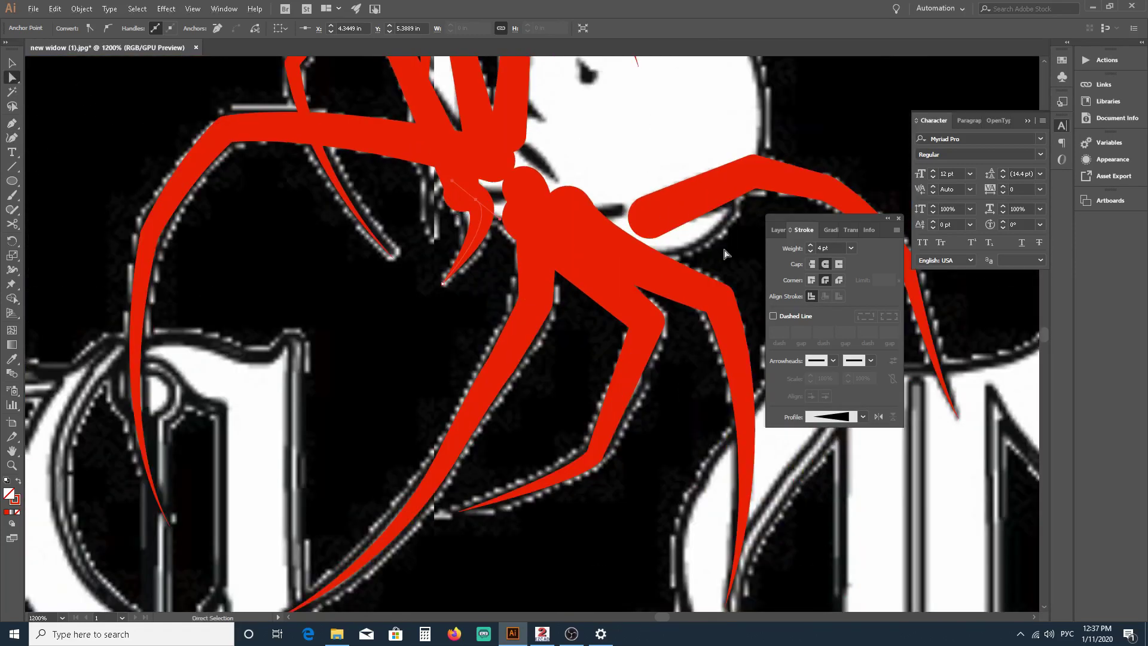
click(811, 265)
drag(485, 207, 502, 232)
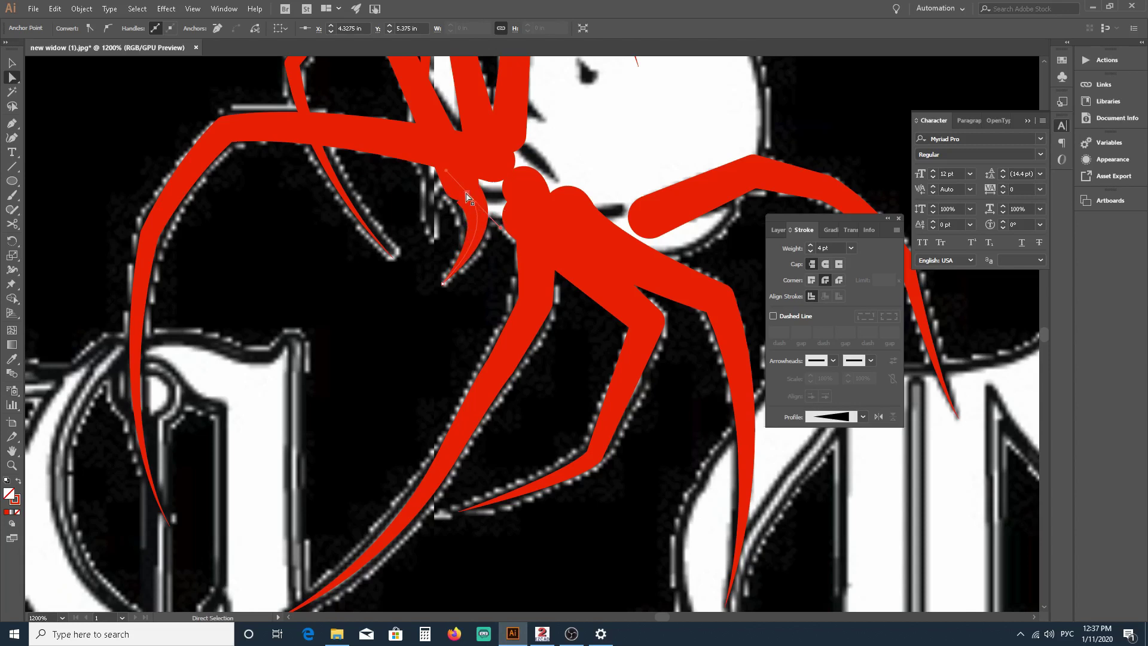
click(431, 244)
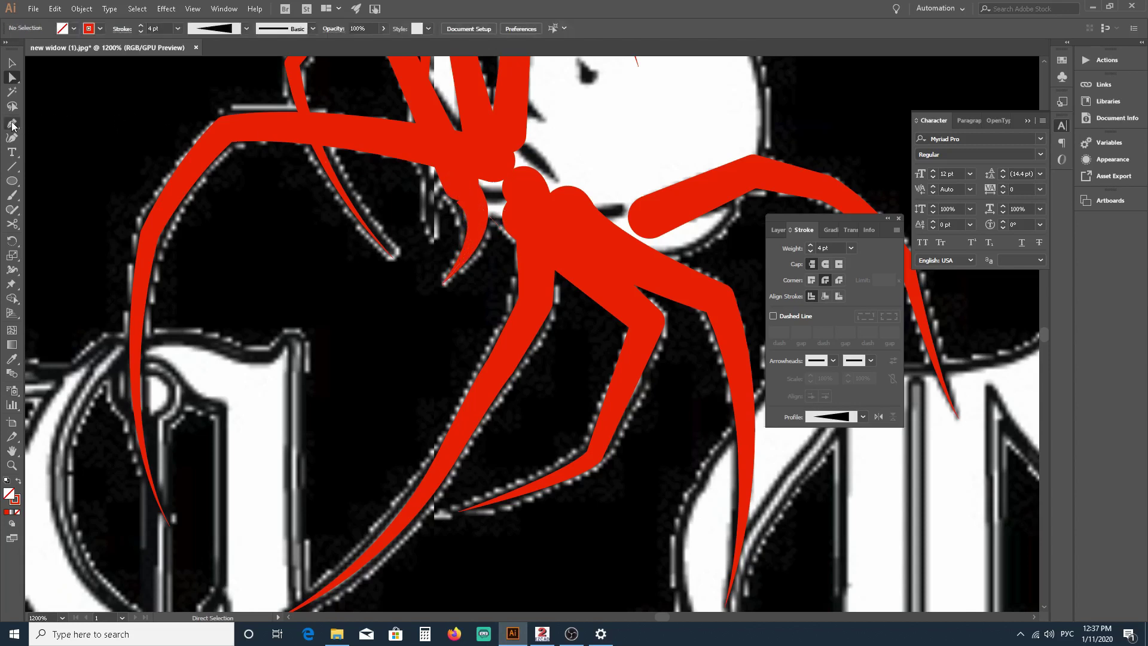
Step: Trace the smaller fang beside the first with a curved Pen path from its tip up into the head
click(12, 124)
click(428, 232)
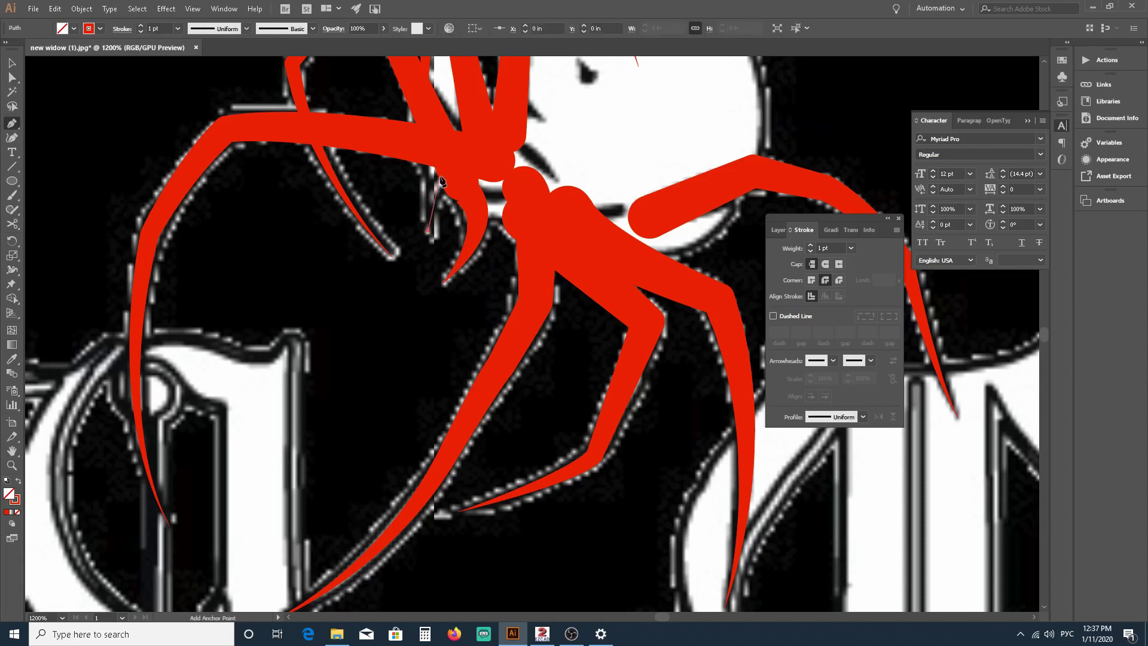
drag(456, 167, 492, 186)
Step: Apply the tapered width profile to the smaller fang, flip it to be thin at the tip, and set the stroke weight to 3 pt
click(863, 417)
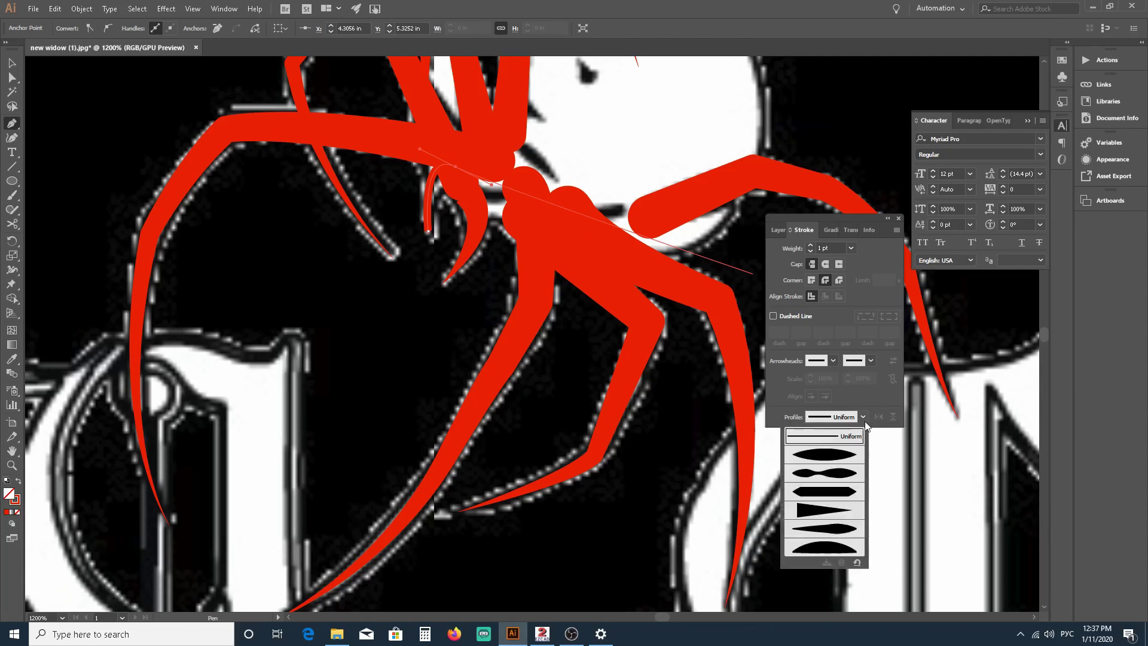
click(831, 524)
click(879, 417)
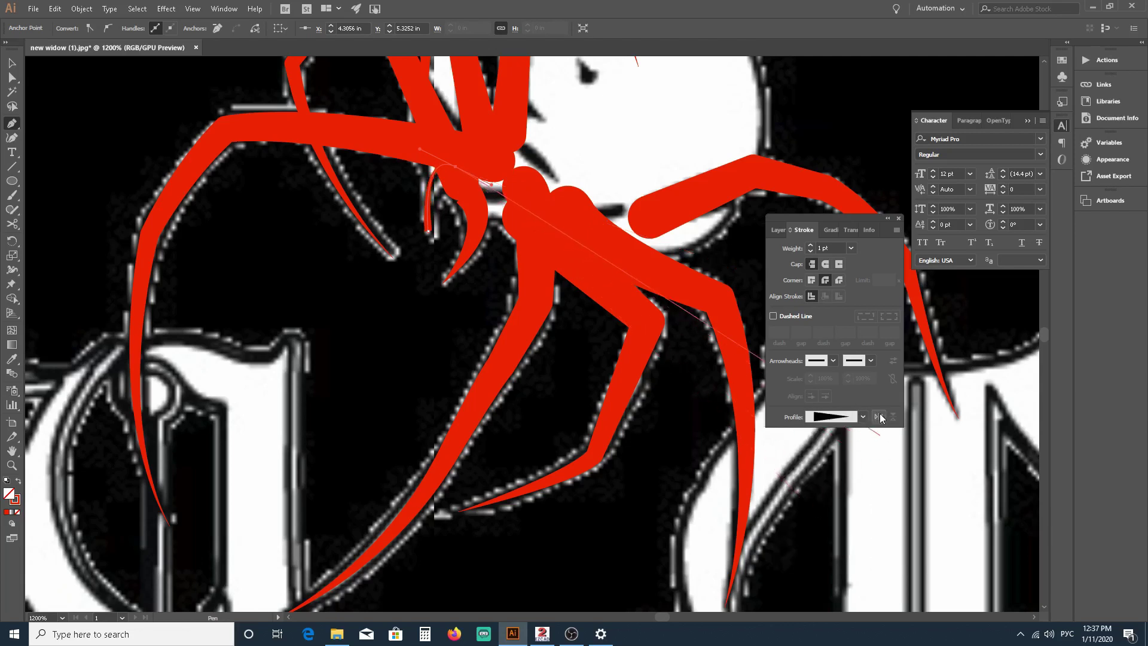
click(812, 245)
click(811, 245)
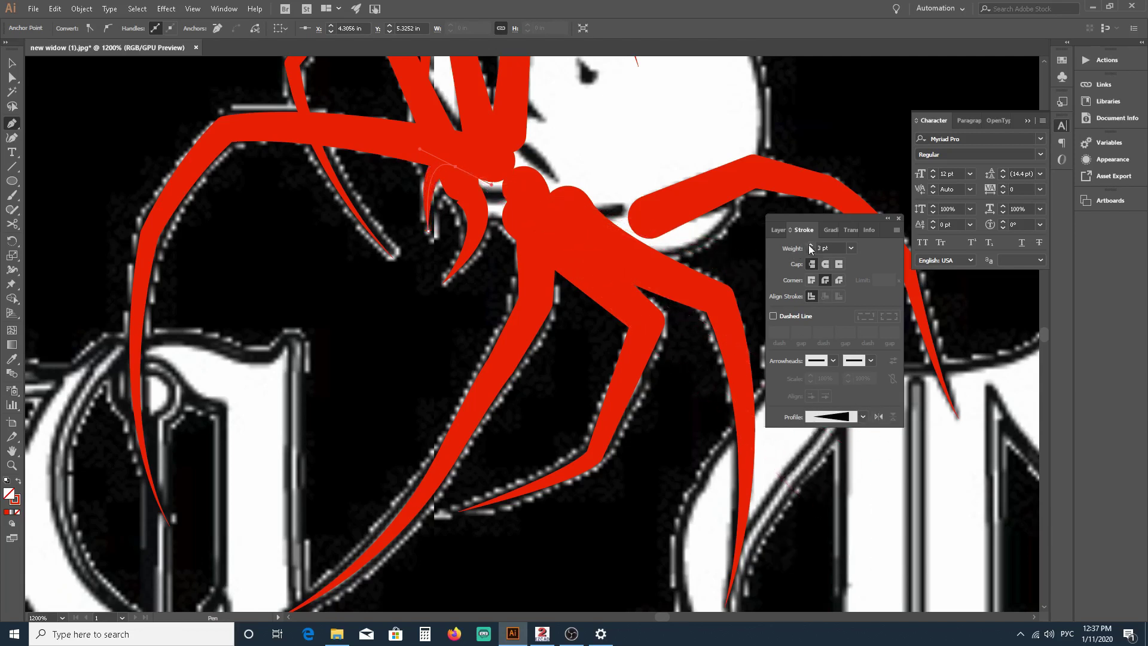
click(810, 245)
click(810, 245)
click(811, 252)
Step: Draw an ellipse about 0.50 by 0.69 in over the spider's white abdomen and set its stroke weight to 0.25 pt
scroll(680, 173, up, 5)
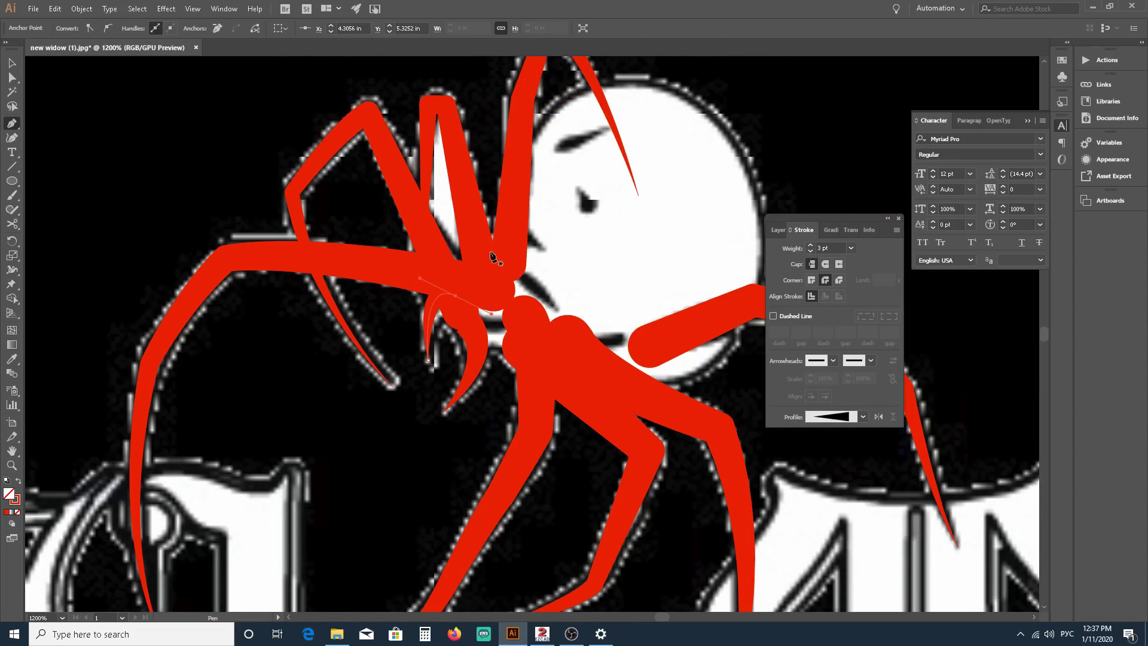
scroll(485, 256, down, 1)
scroll(486, 256, down, 1)
scroll(477, 264, up, 1)
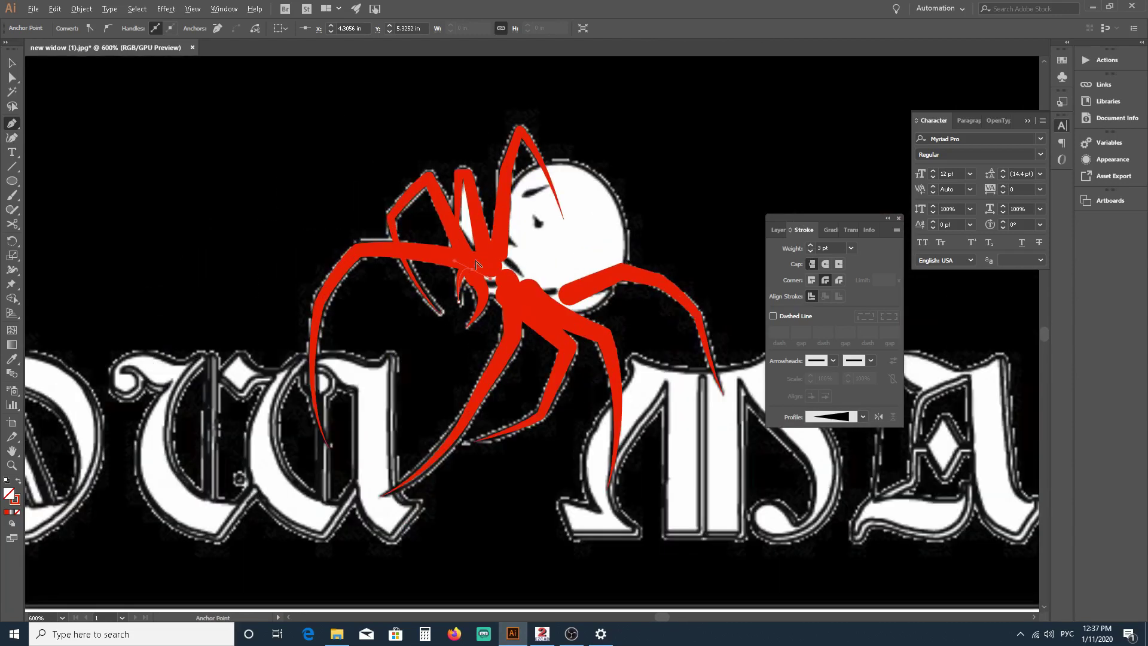
scroll(565, 227, up, 1)
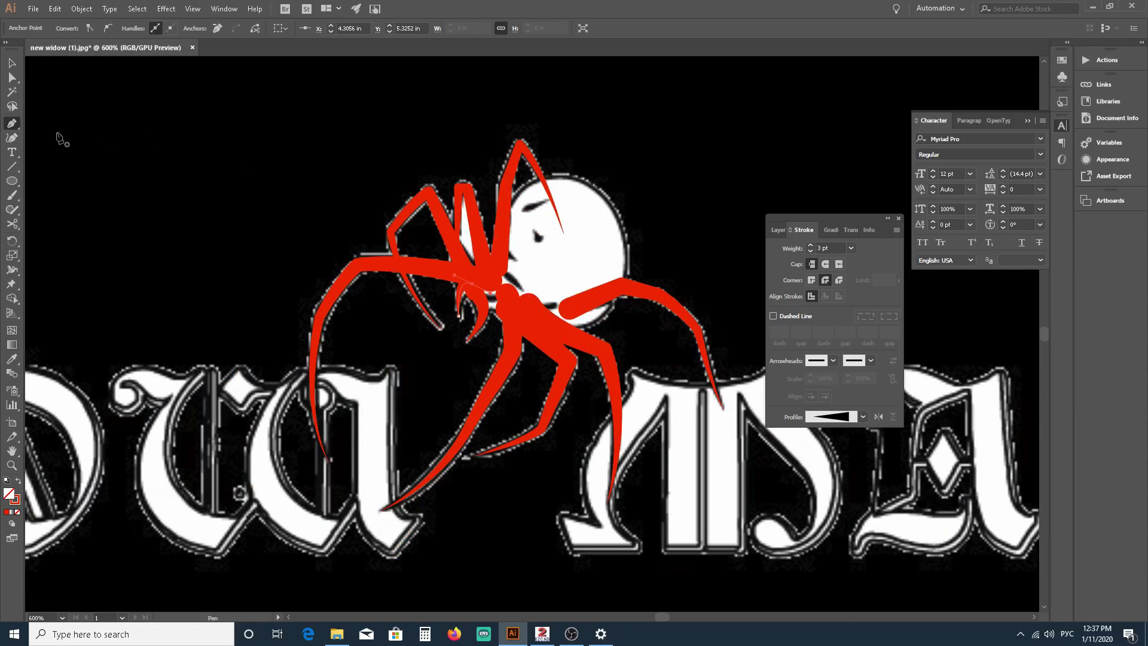
click(12, 181)
mouse_move(563, 267)
mouse_down()
mouse_move(584, 174)
mouse_move(651, 90)
mouse_move(736, 92)
mouse_move(680, 85)
mouse_move(693, 89)
mouse_up()
drag(628, 178, 561, 264)
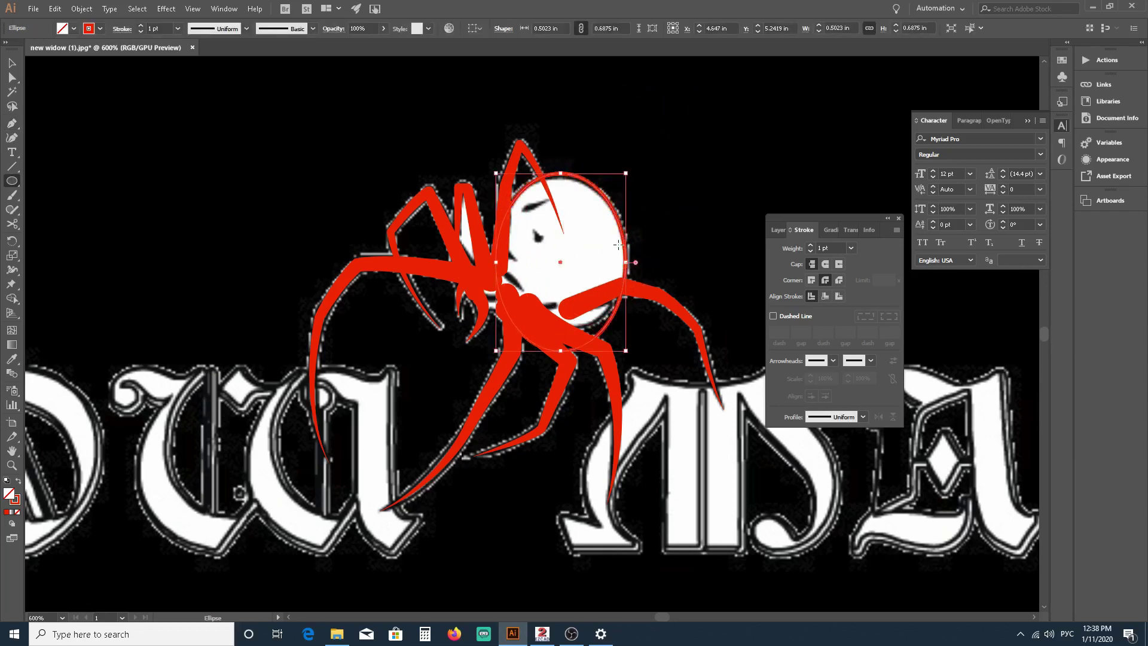
scroll(618, 244, up, 3)
scroll(618, 248, down, 1)
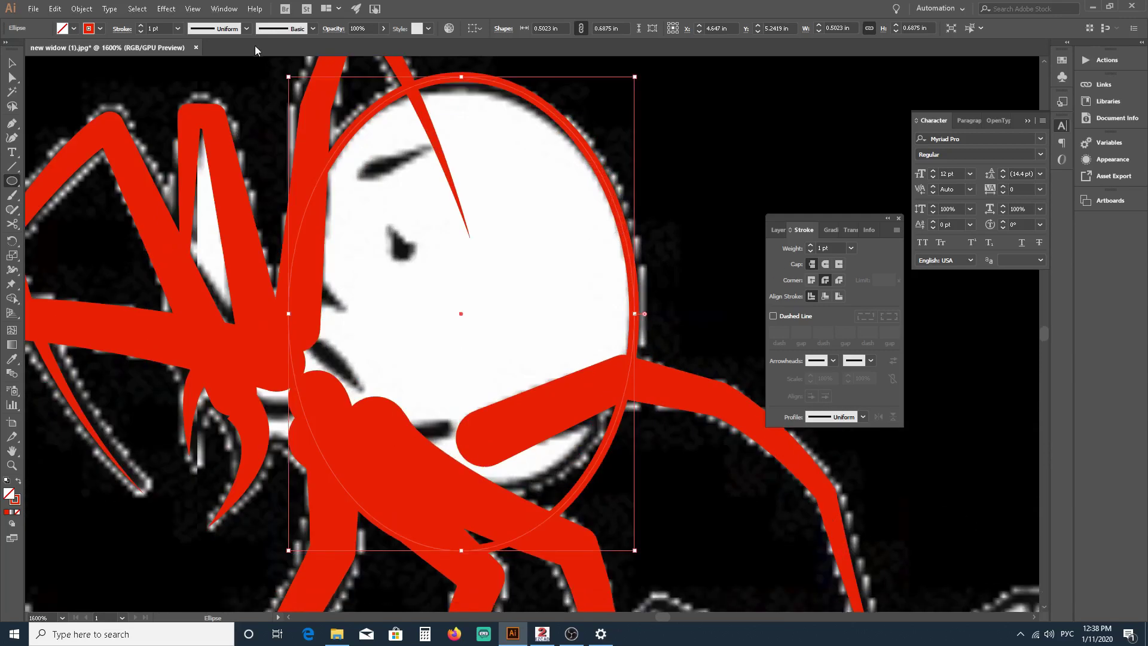
click(177, 29)
click(189, 43)
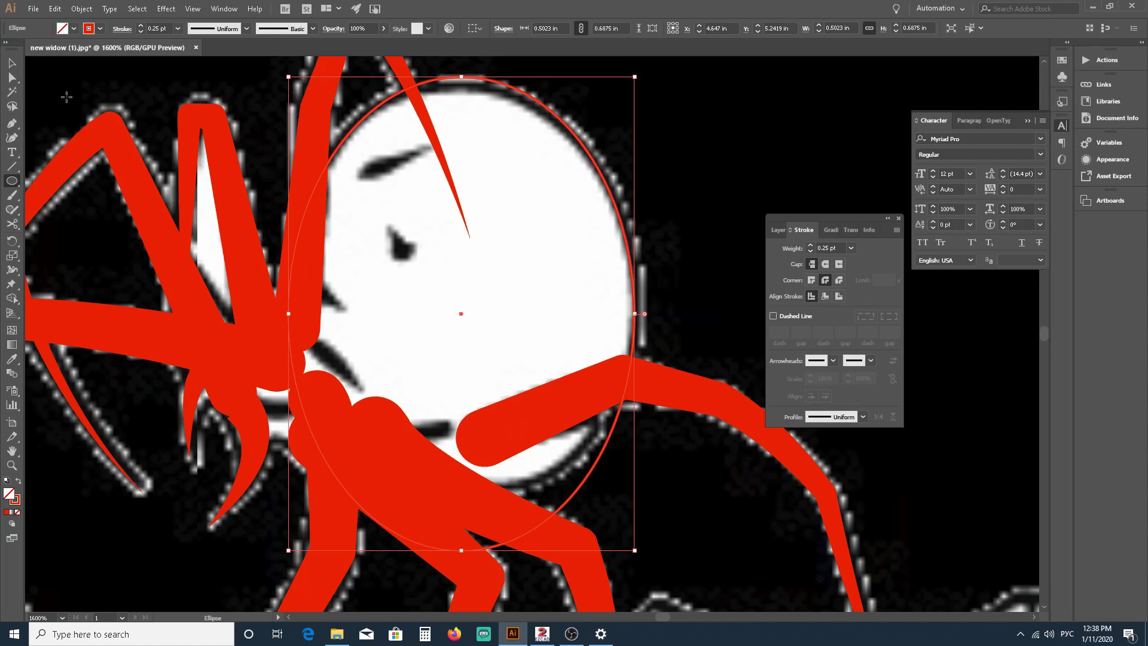
Step: Fit the ellipse to the abdomen by raising its bottom anchor, lowering its top anchor and bending the curve on the right side outward
click(12, 78)
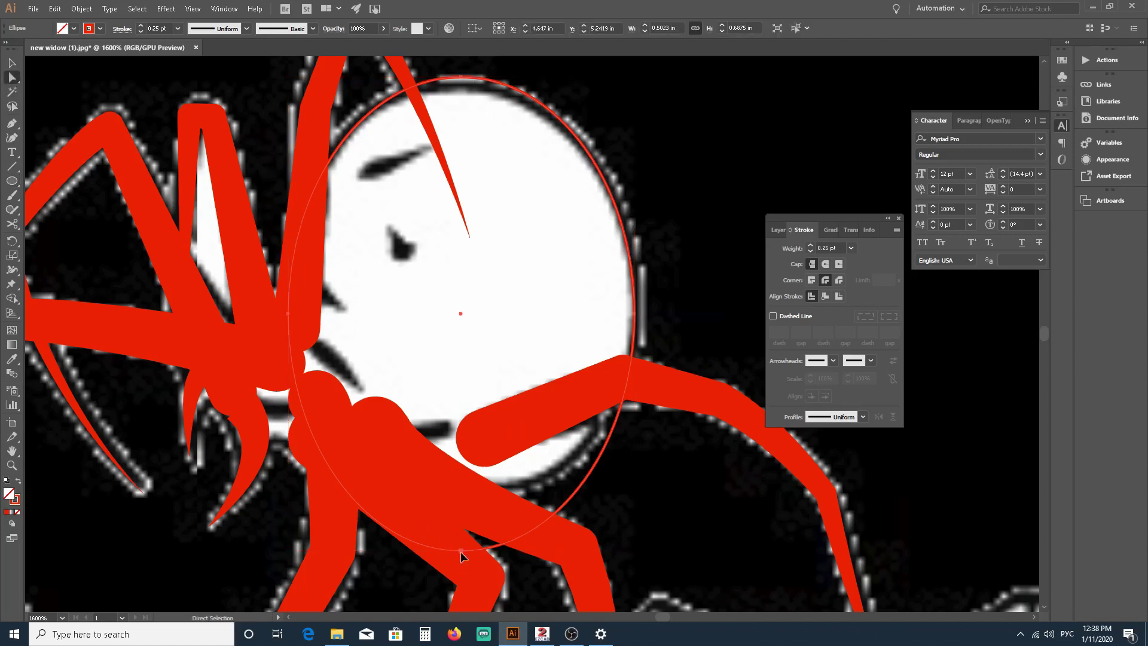
drag(461, 554, 454, 487)
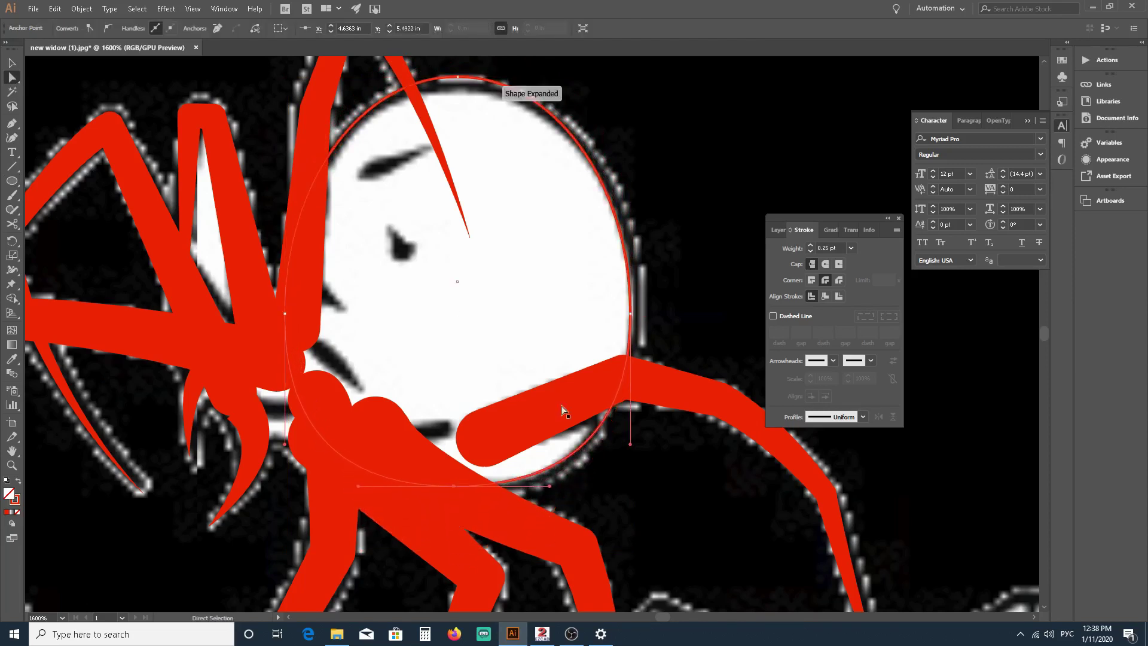
drag(458, 77, 458, 87)
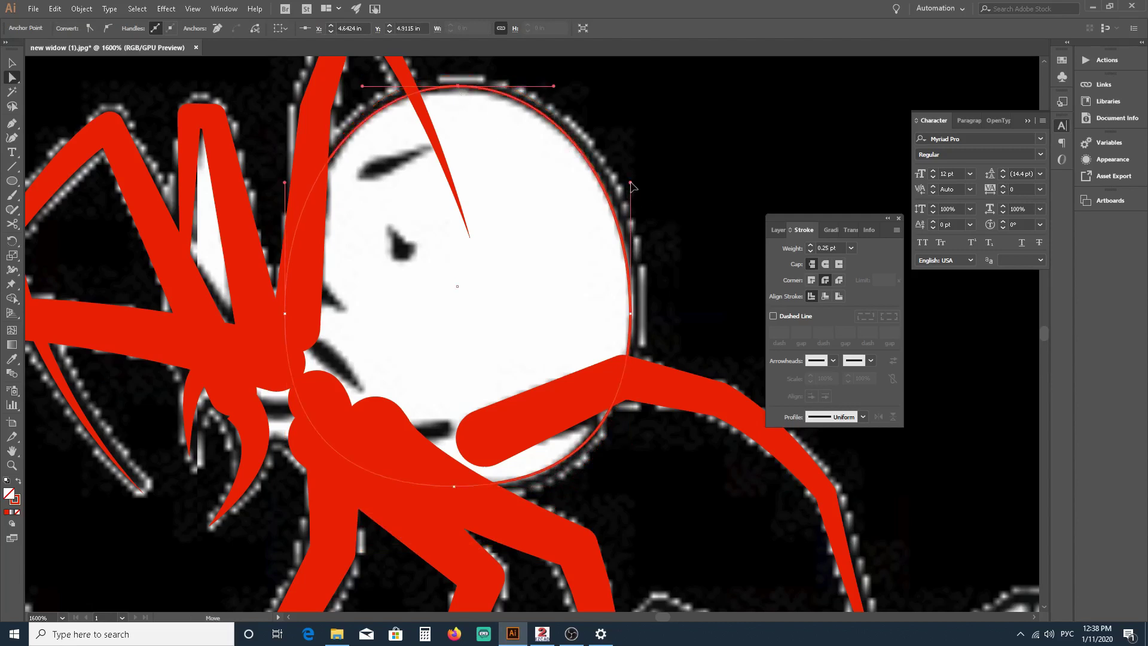
drag(632, 187, 639, 183)
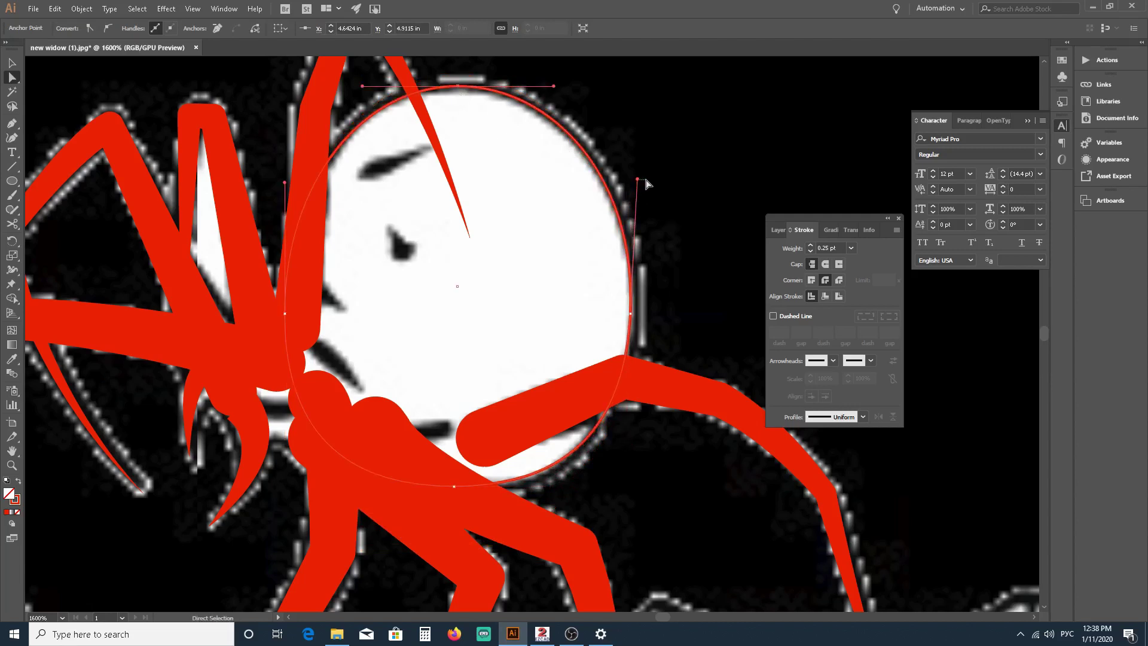
click(646, 183)
Step: Draw a small ellipse, then rotate and enlarge it to about 0.17 by 0.12 in and place it over the spider's head
scroll(692, 199, down, 3)
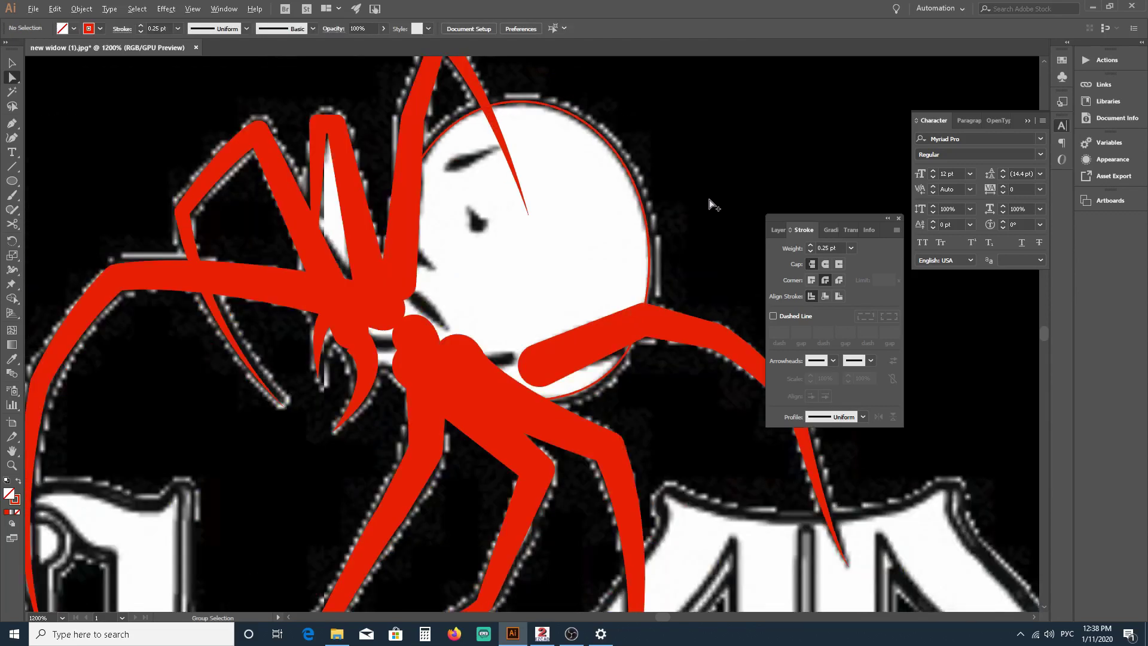
scroll(567, 237, up, 3)
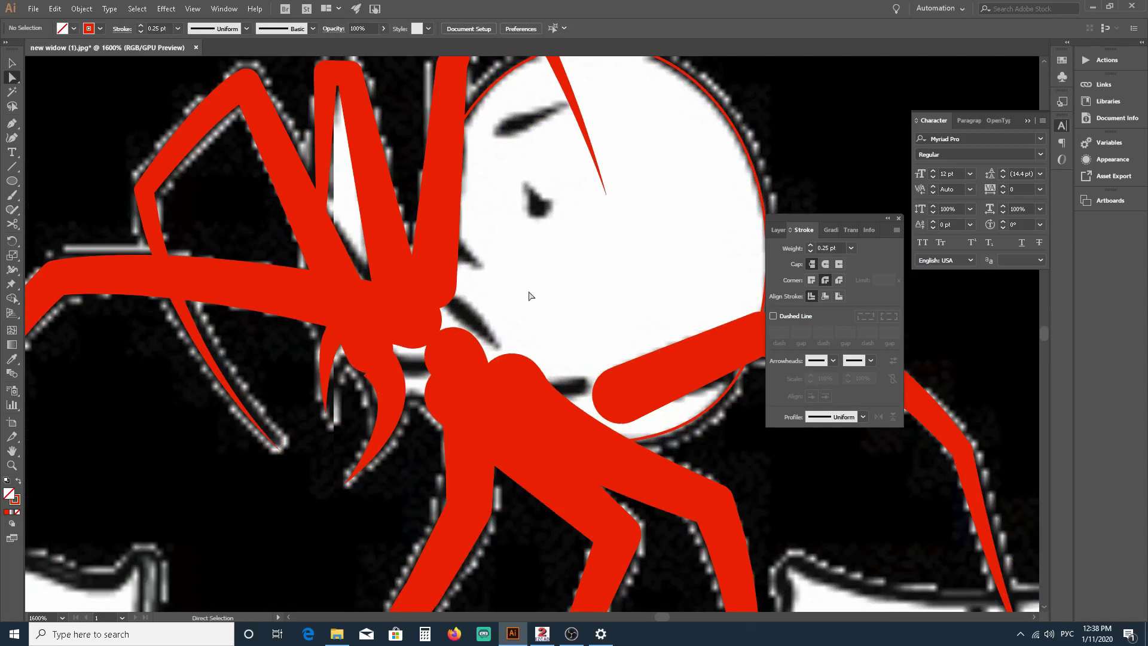
click(12, 181)
drag(538, 263, 623, 323)
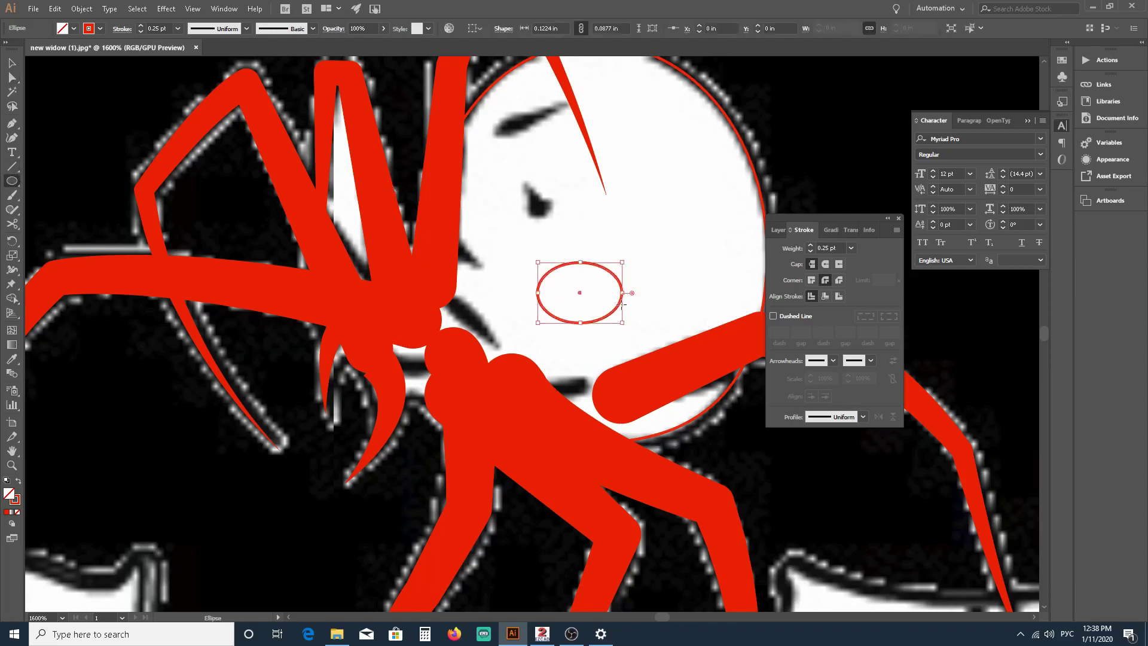
click(12, 64)
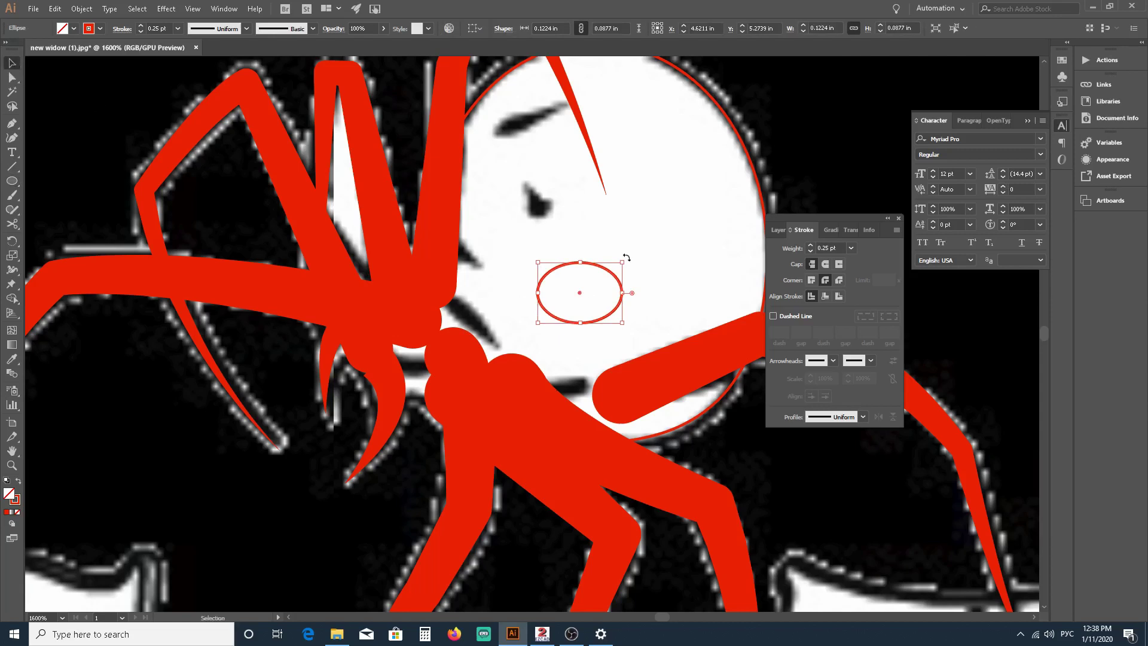
drag(627, 263, 478, 337)
drag(410, 362, 411, 357)
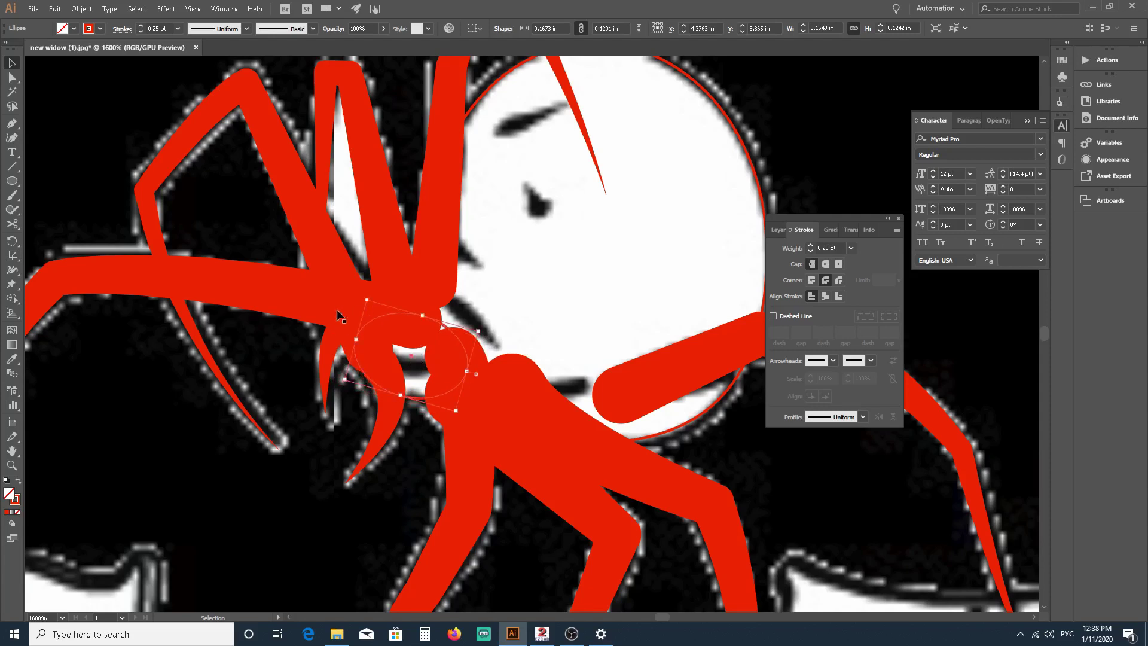
Step: Hide Layer 1 with the banner image to check the red spider tracing on its own, and show the layer again
scroll(613, 245, down, 3)
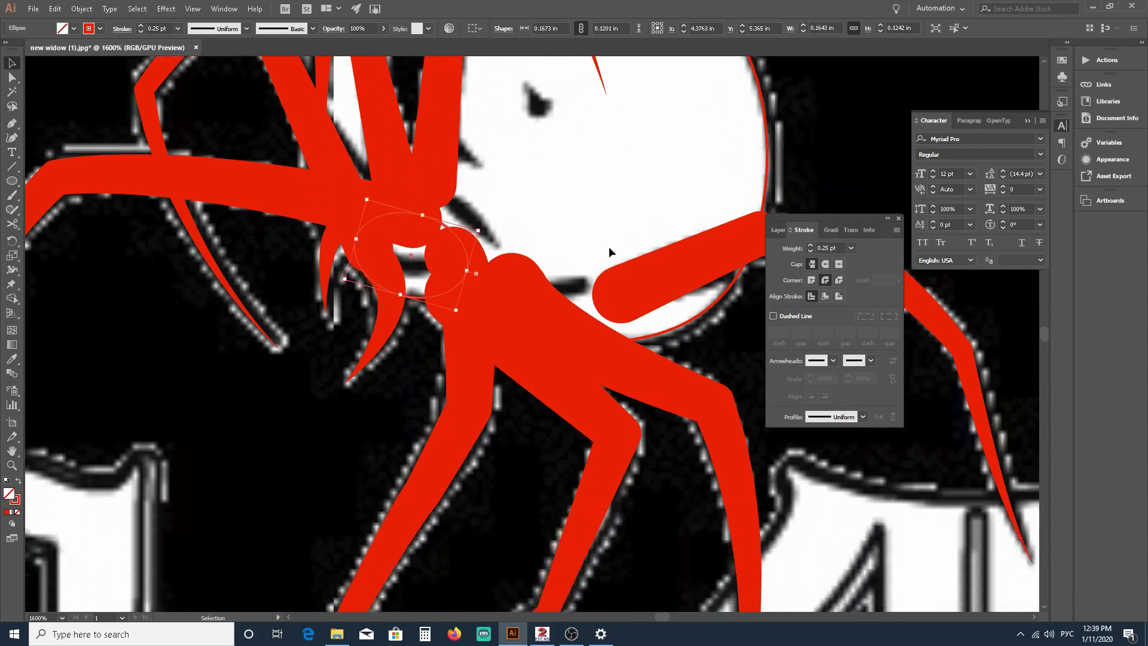
scroll(604, 247, up, 3)
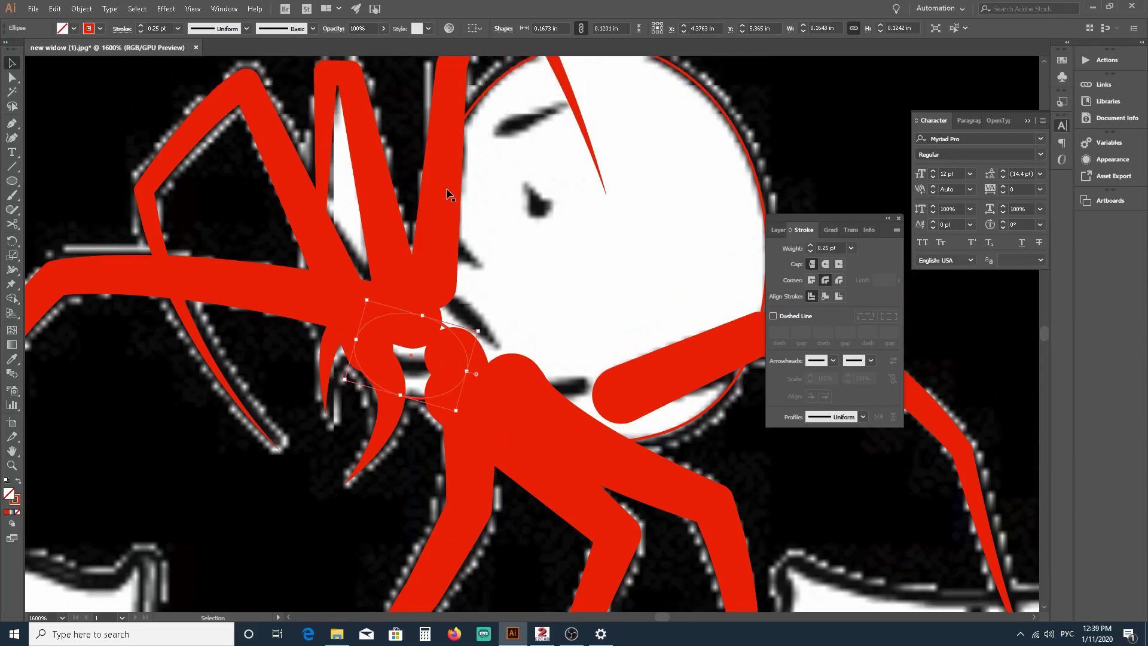
scroll(446, 190, down, 4)
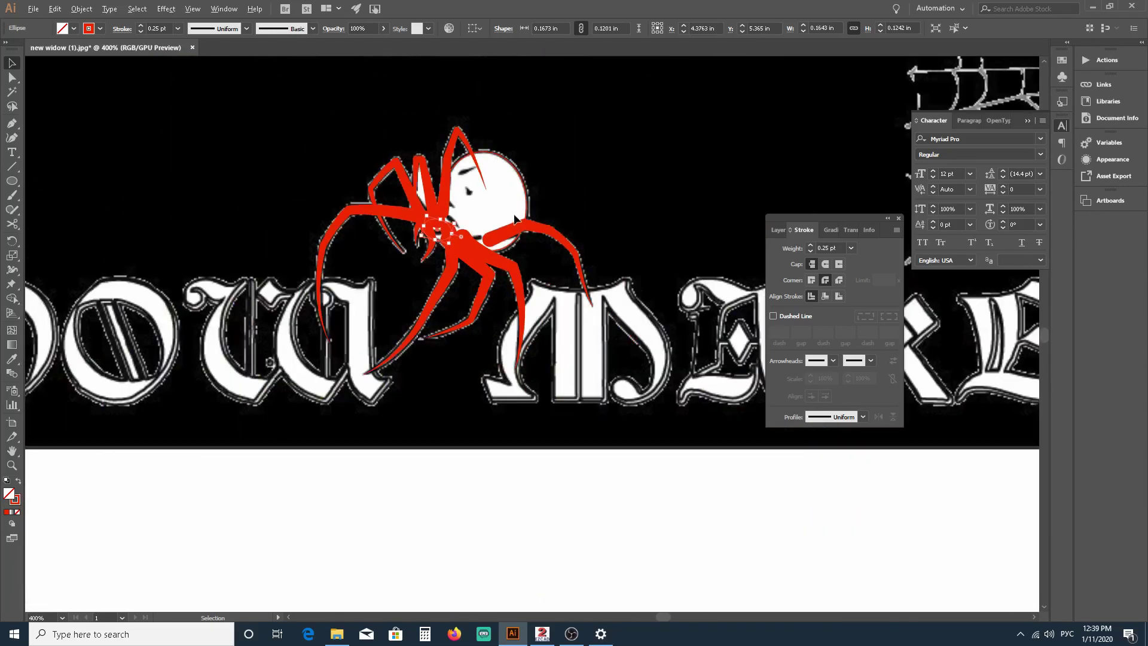
scroll(515, 220, up, 1)
scroll(498, 216, down, 1)
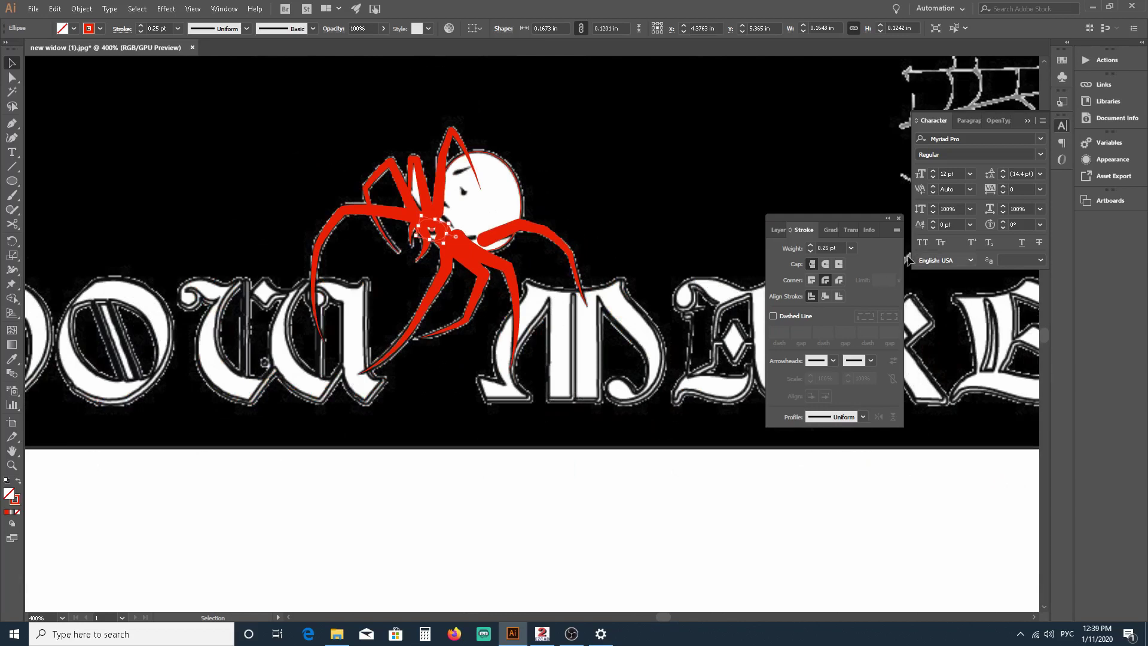
click(778, 230)
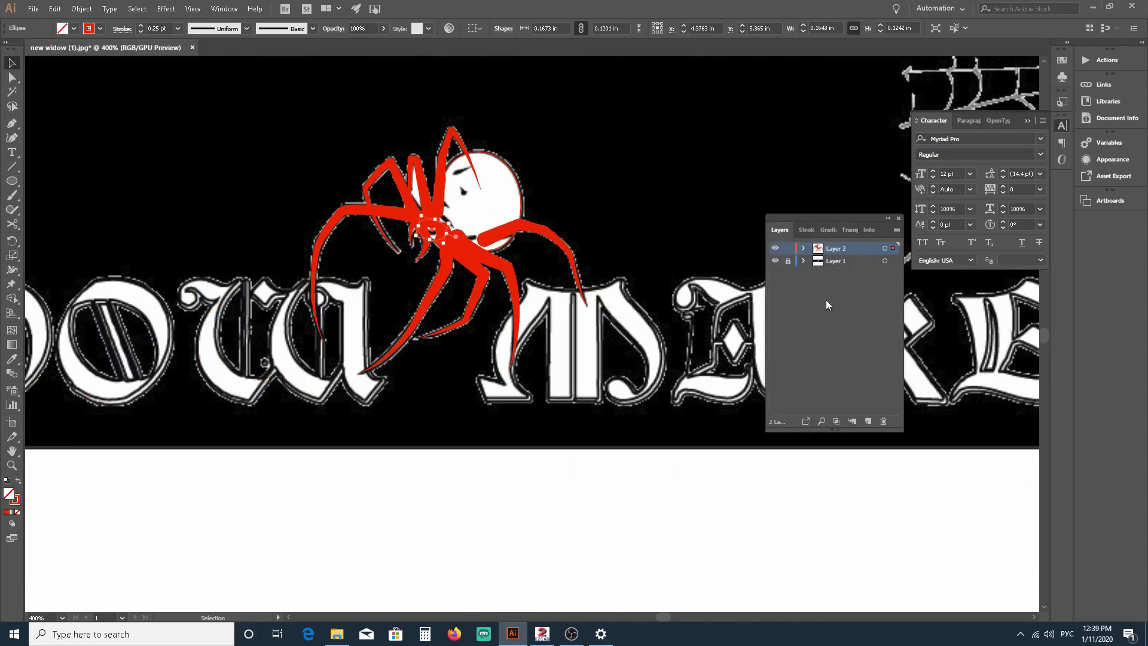
click(776, 260)
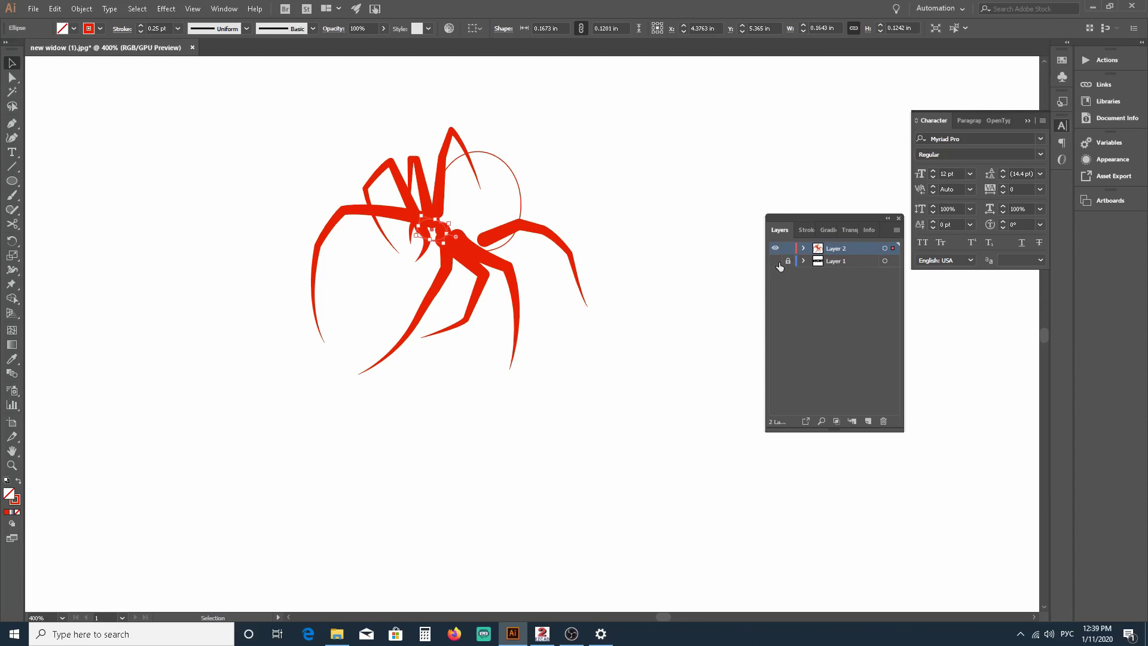
click(776, 262)
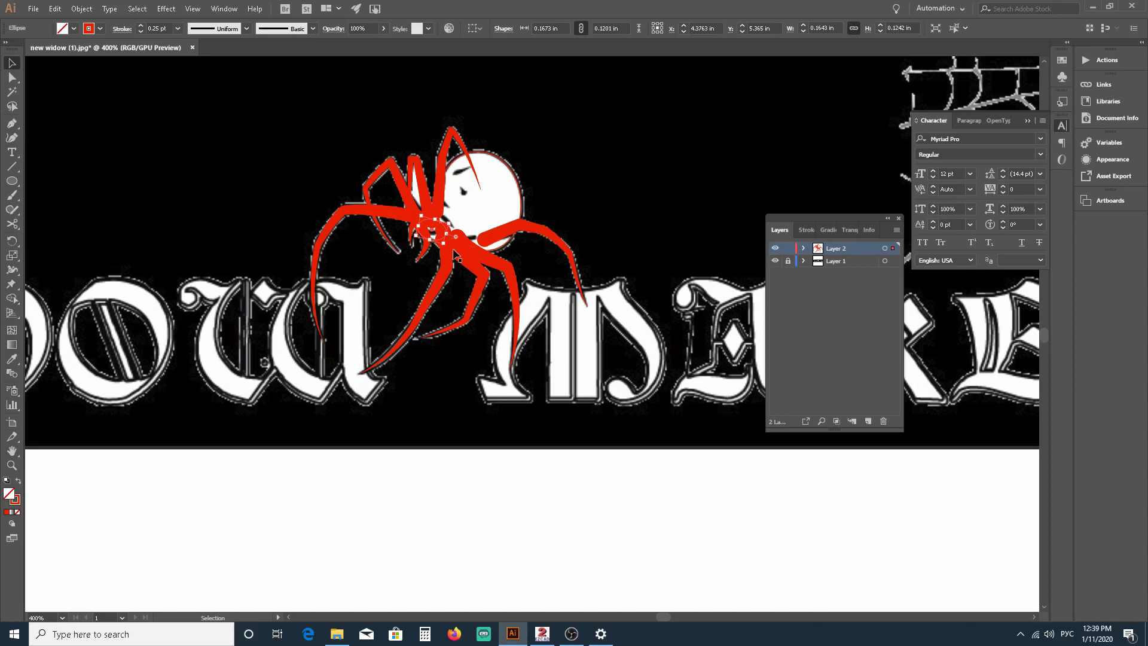
Step: Examine how the traced legs, head and abdomen match the original spider and where the legs meet the body
scroll(463, 248, up, 2)
scroll(472, 249, up, 1)
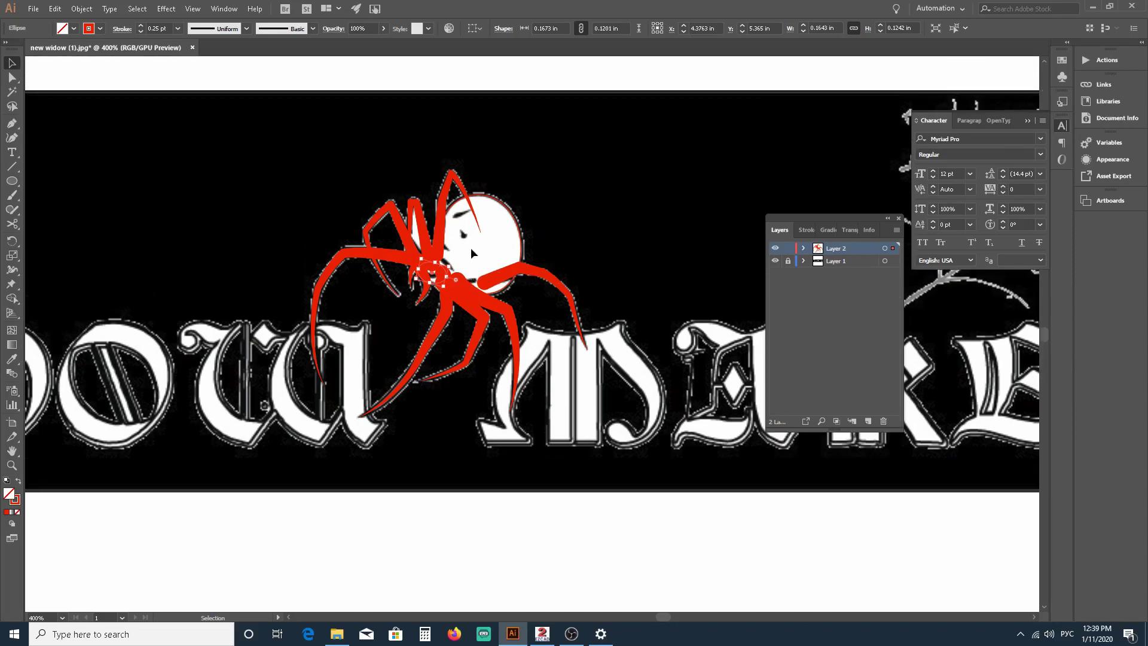
key(super)
key(super)
scroll(480, 281, up, 3)
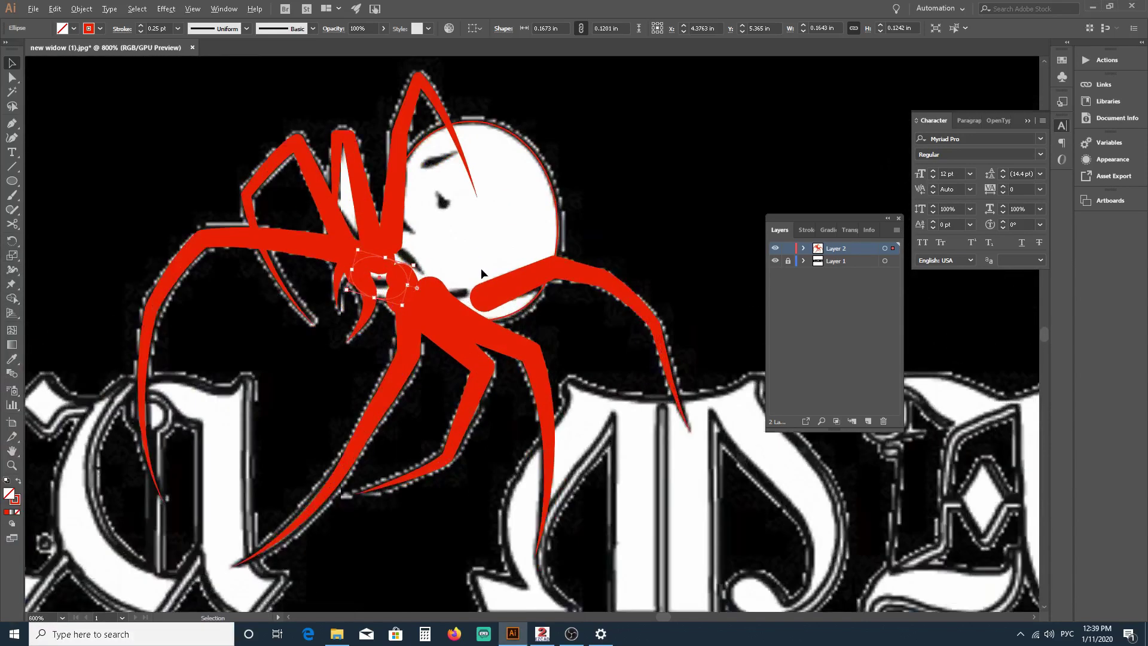
scroll(429, 267, down, 3)
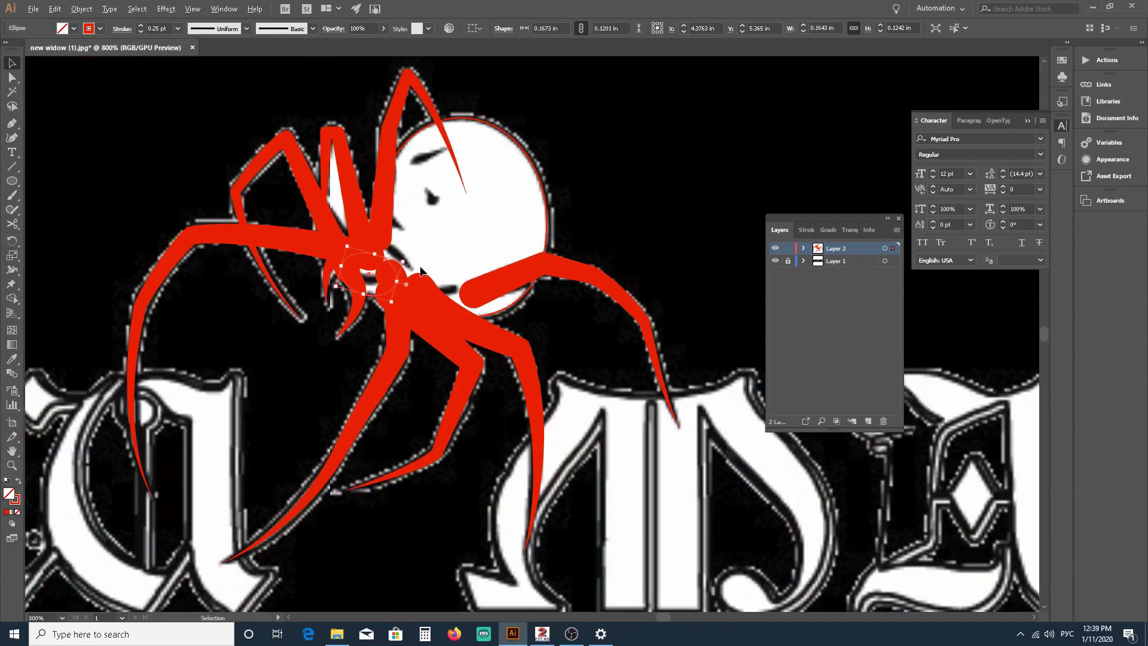
scroll(529, 263, up, 3)
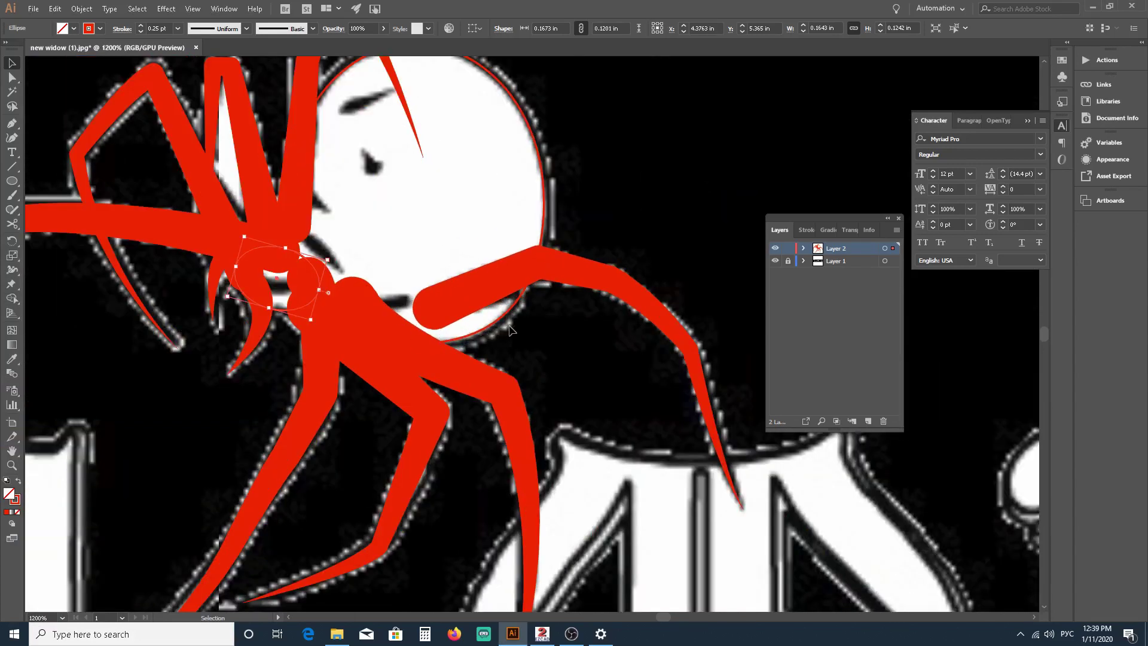
scroll(612, 254, down, 2)
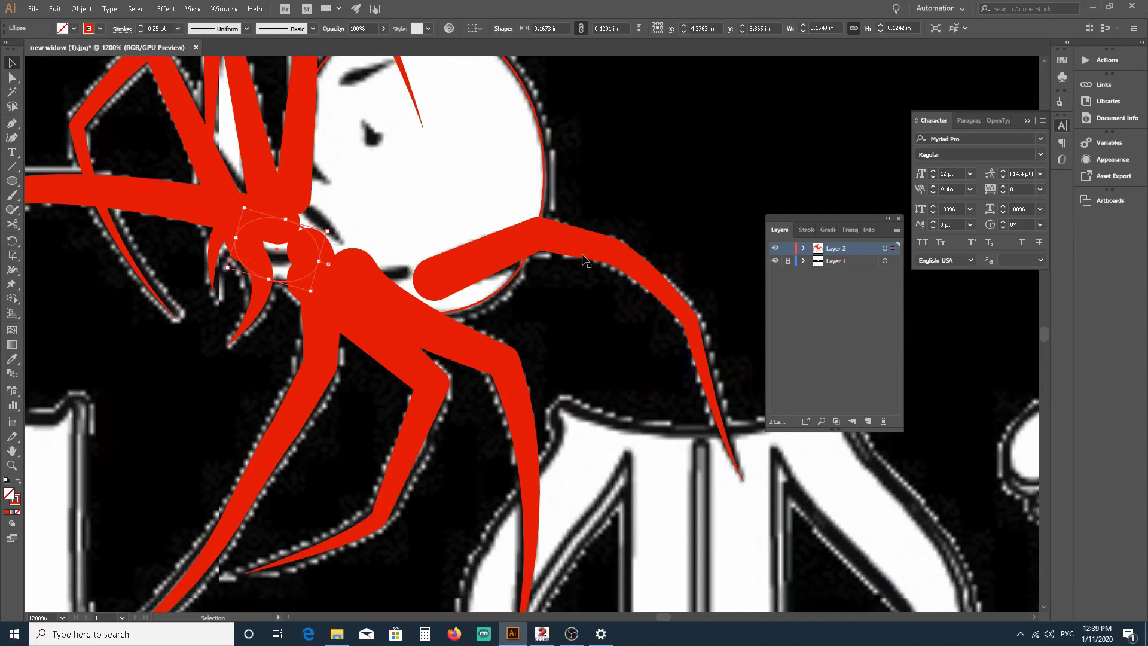
scroll(584, 257, up, 3)
scroll(463, 297, down, 3)
scroll(392, 319, up, 1)
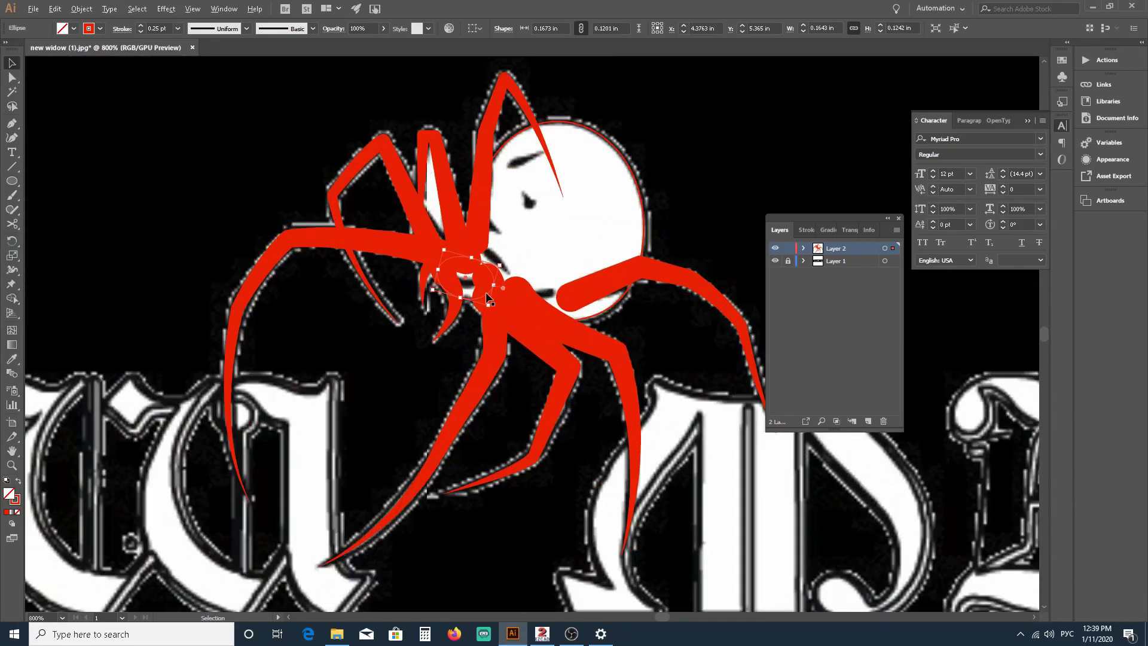
scroll(392, 319, up, 2)
scroll(392, 319, down, 3)
scroll(563, 282, up, 4)
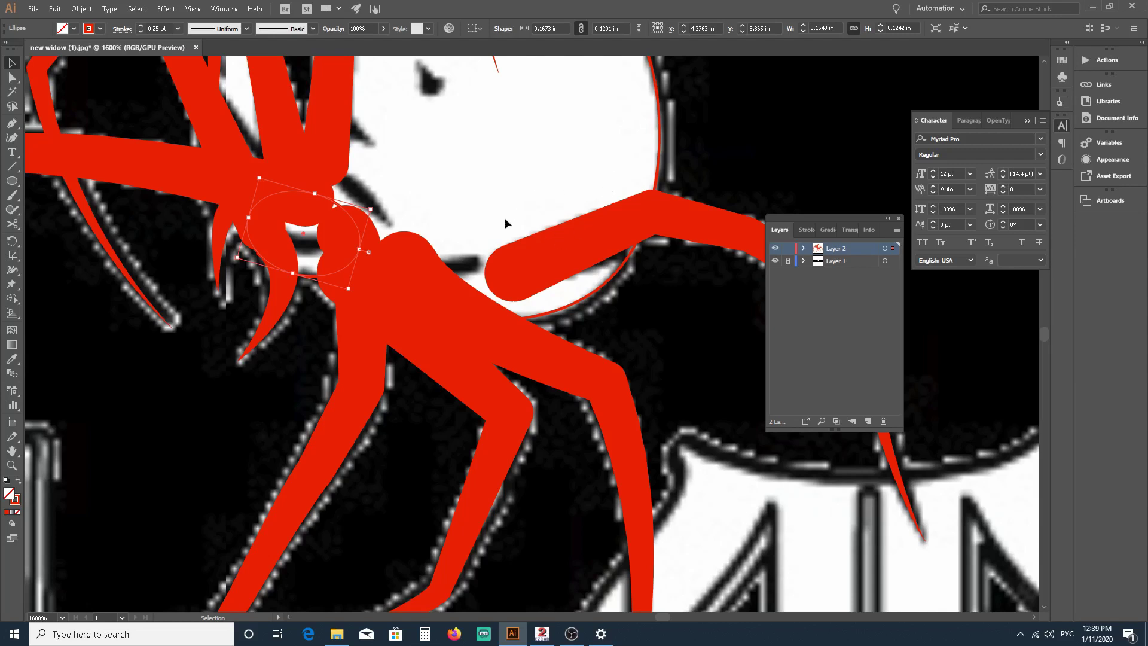
Step: Move only the body-end anchor of the rightmost leg up and slightly to the right within the abdomen, and deselect the path
click(522, 280)
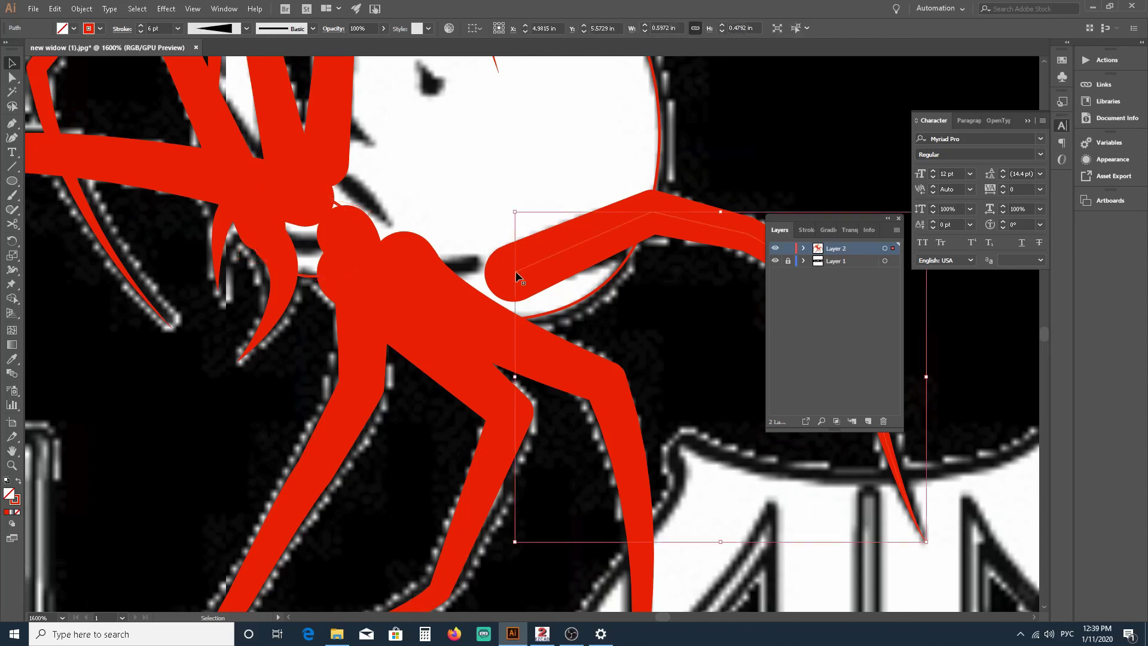
key(a)
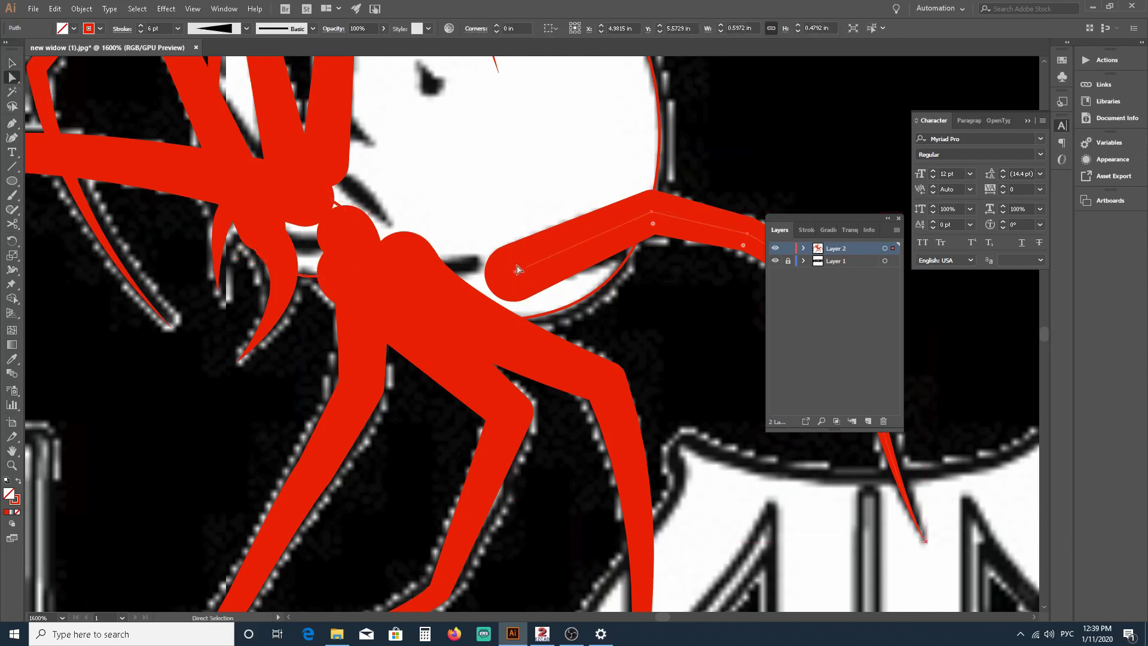
drag(518, 270, 530, 273)
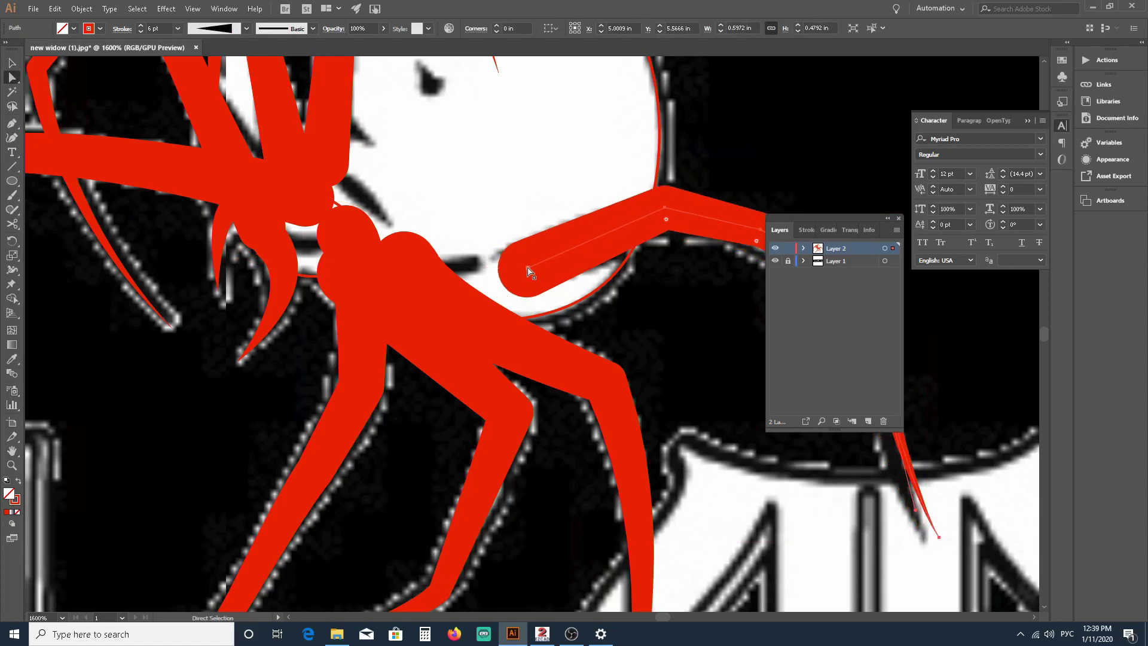
key(ctrl+z)
click(515, 275)
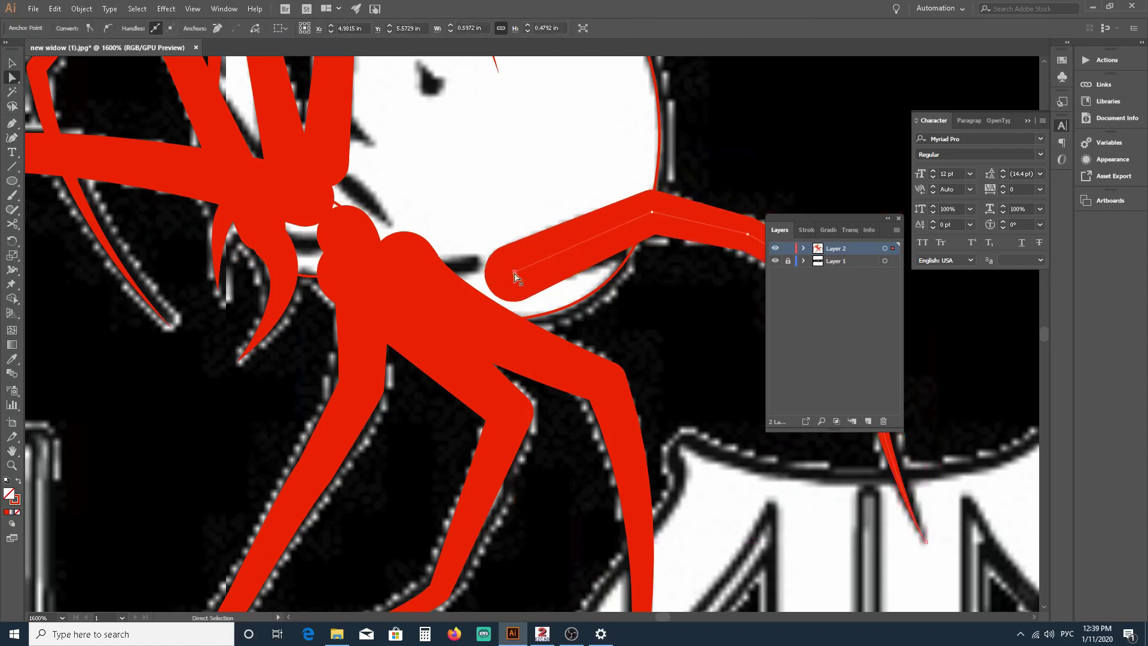
drag(515, 277, 544, 249)
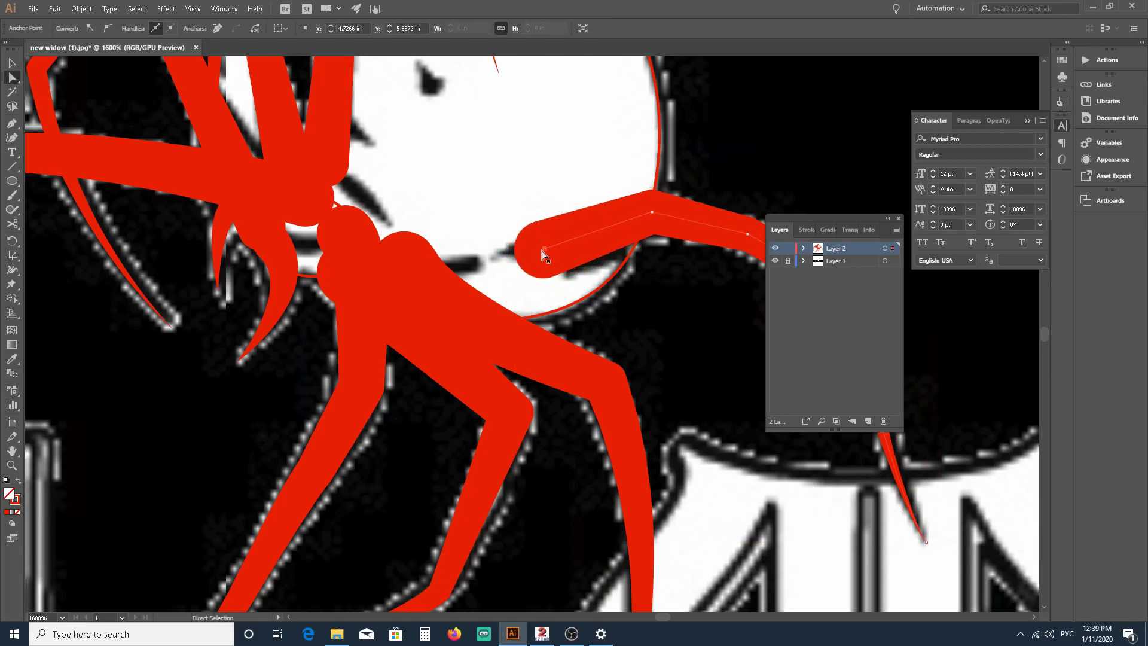
scroll(544, 254, up, 3)
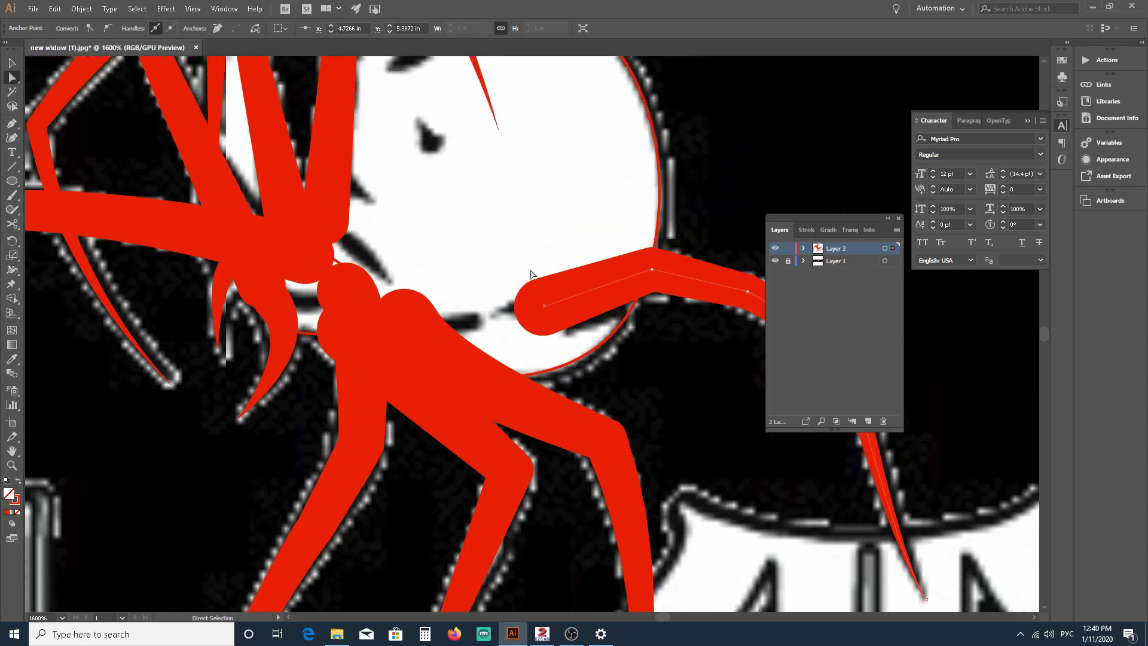
scroll(533, 275, up, 3)
key(super)
key(super)
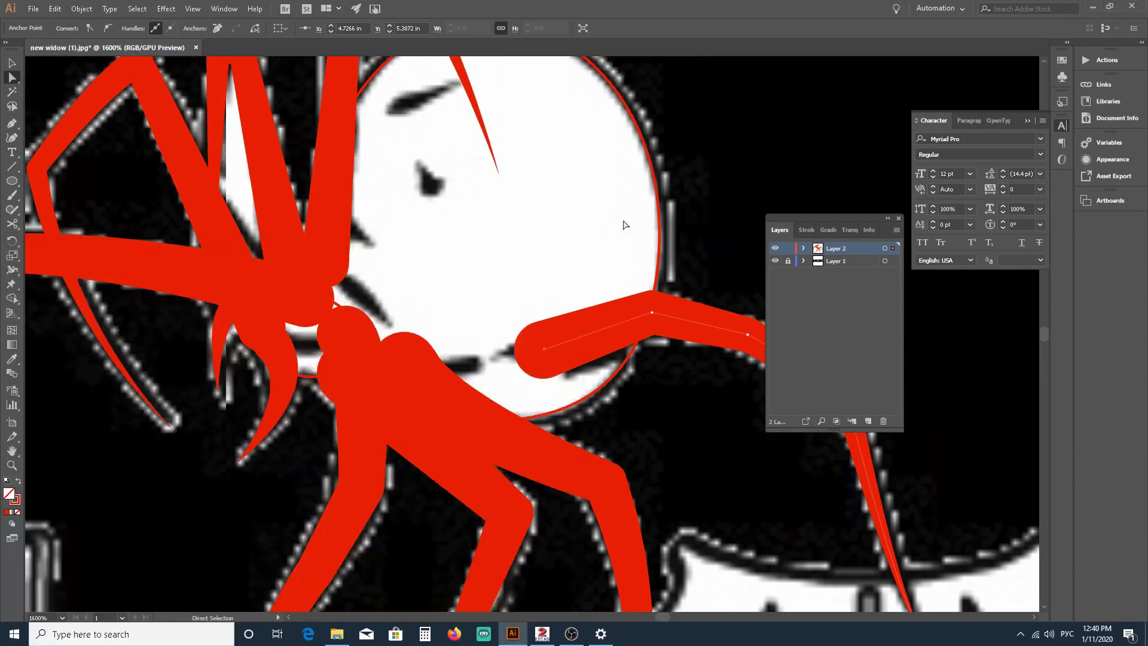
click(625, 225)
scroll(404, 238, down, 3)
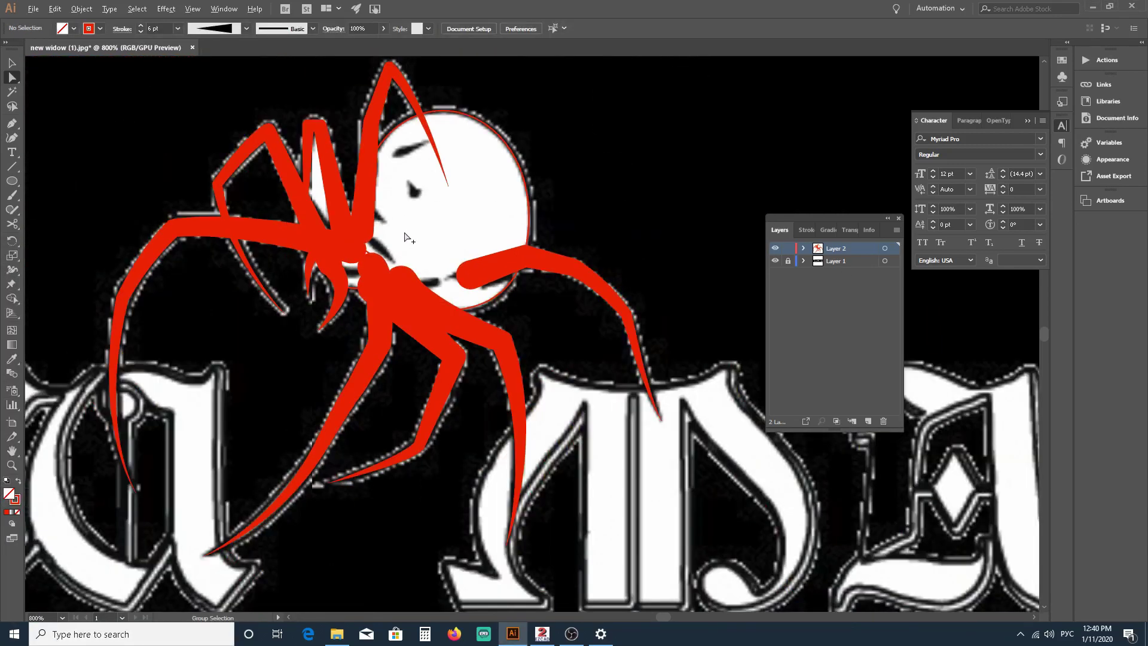
Step: Inspect the paths of the abdomen ellipse, the front right leg and the rightmost leg by selecting each one
scroll(547, 260, up, 2)
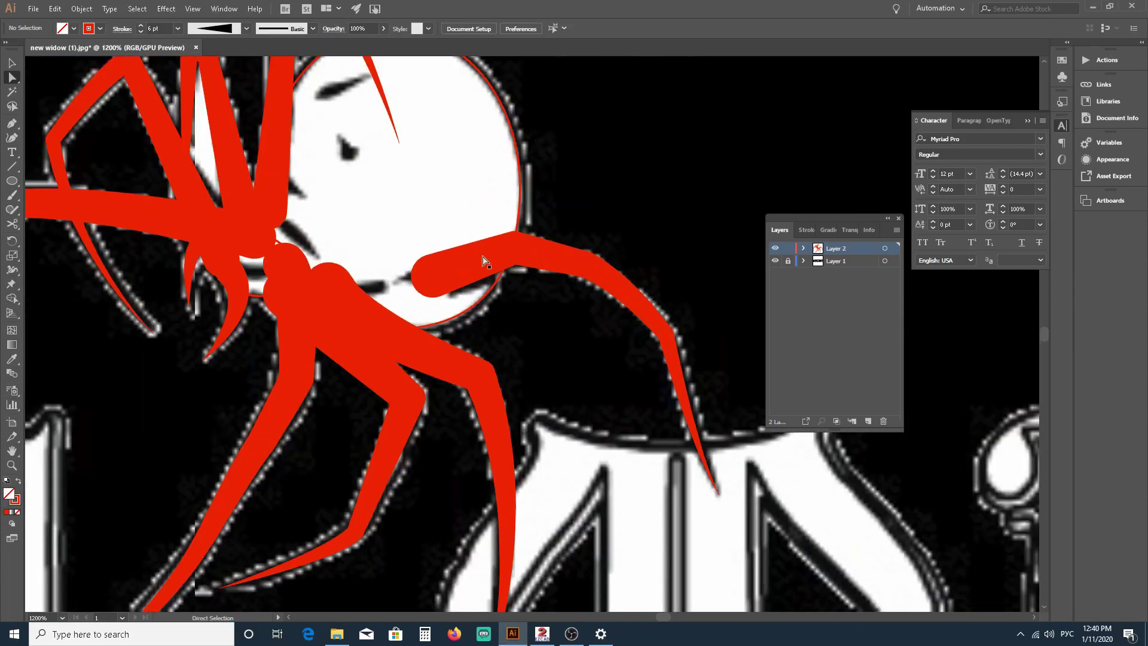
click(364, 331)
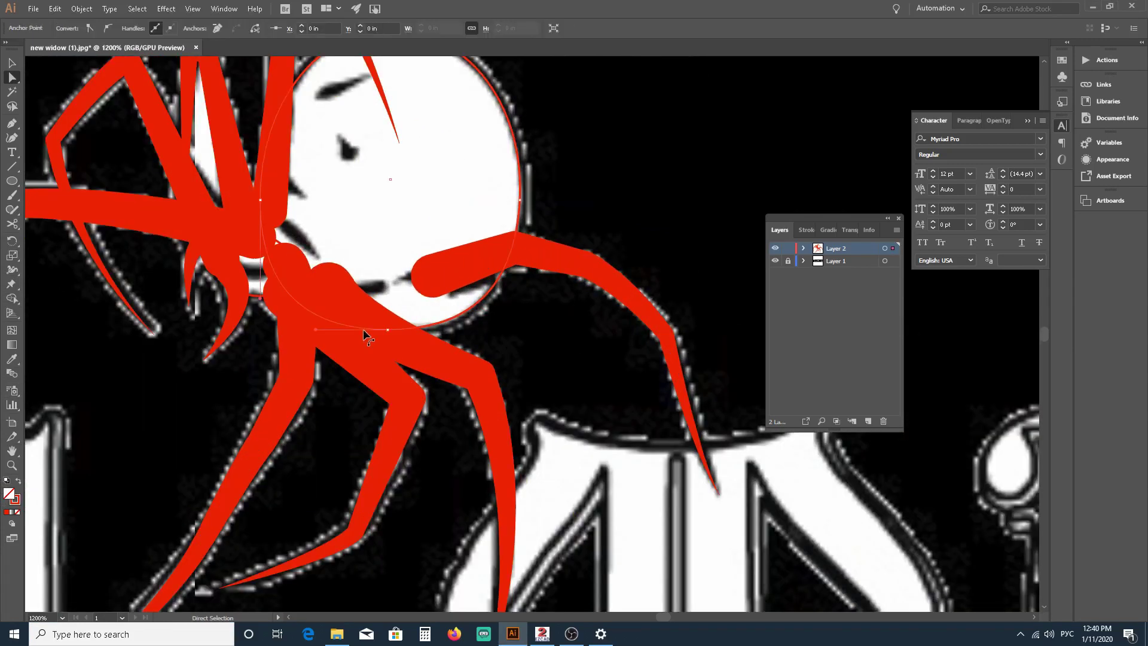
click(366, 356)
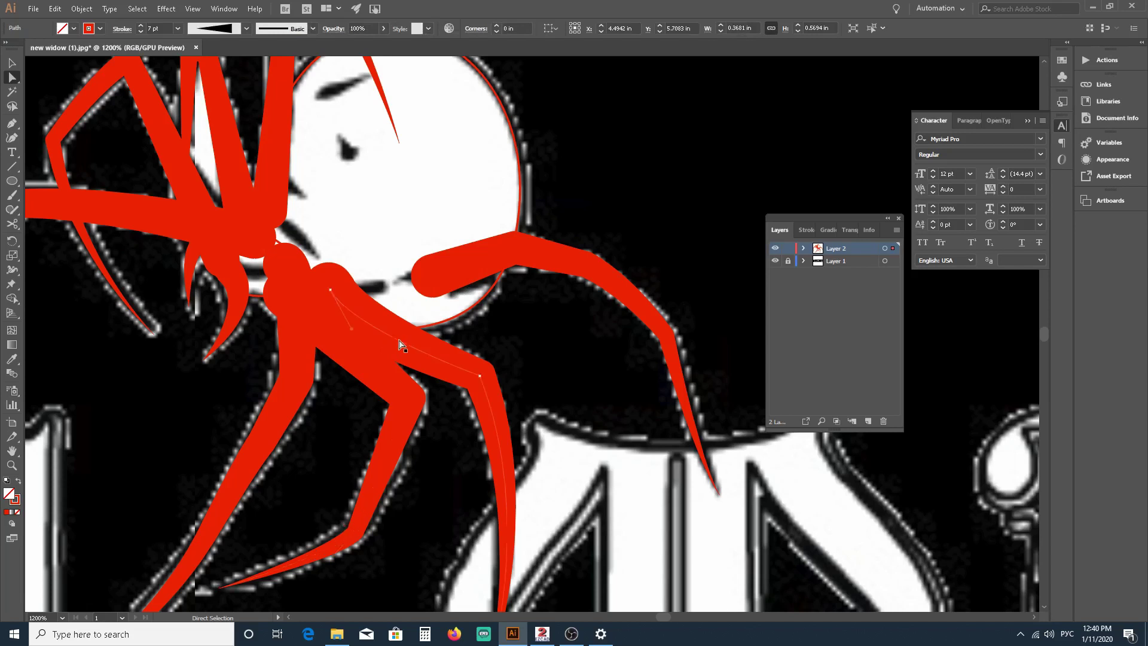
click(399, 345)
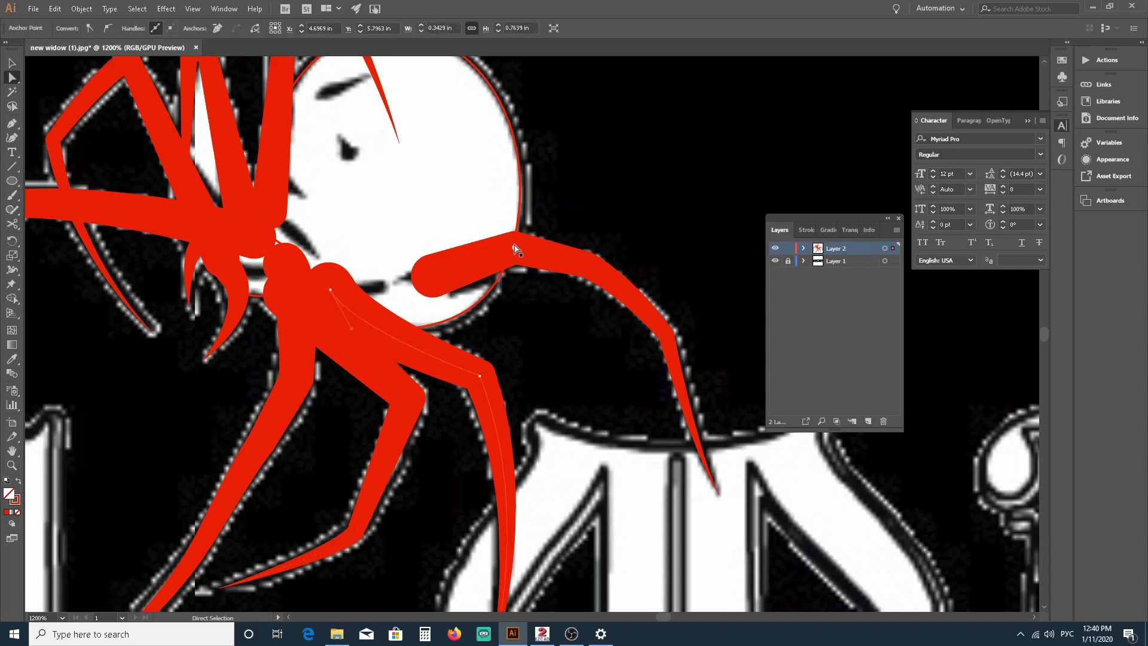
click(461, 278)
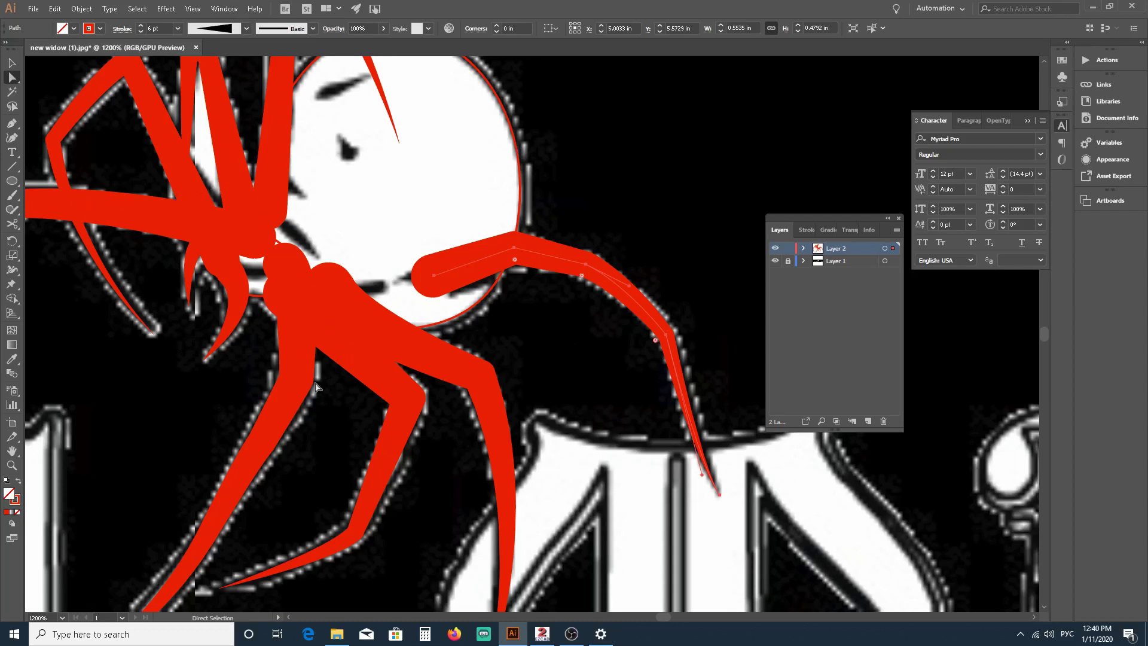
scroll(747, 197, down, 2)
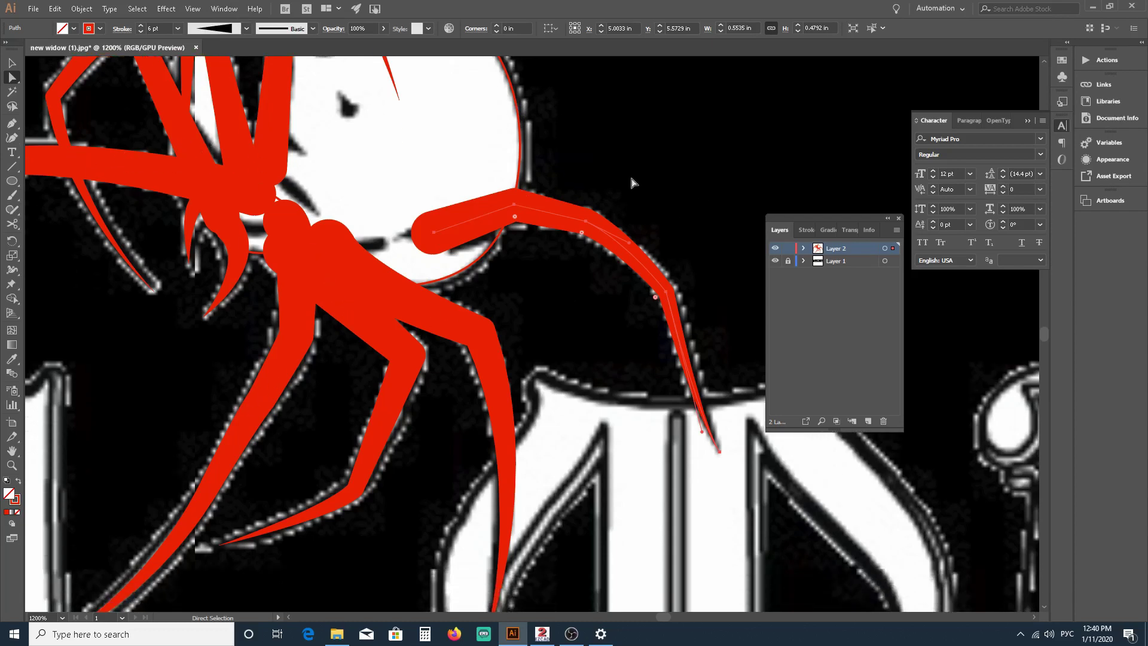
scroll(586, 200, up, 3)
scroll(661, 198, down, 4)
scroll(660, 222, up, 1)
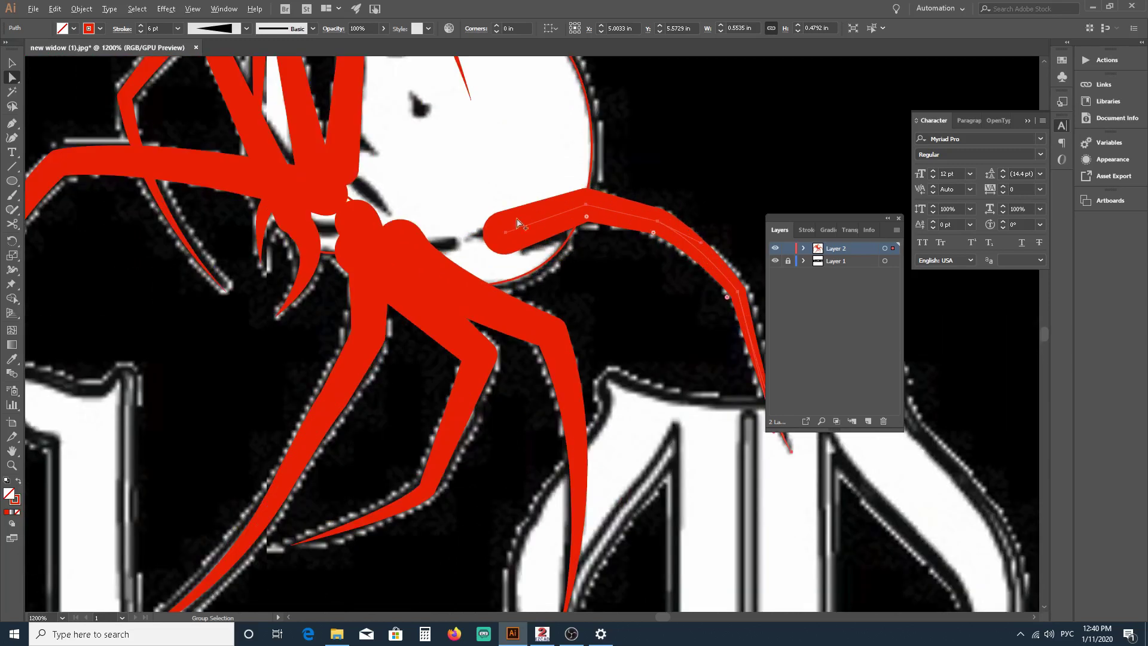
scroll(518, 225, down, 2)
scroll(358, 193, up, 2)
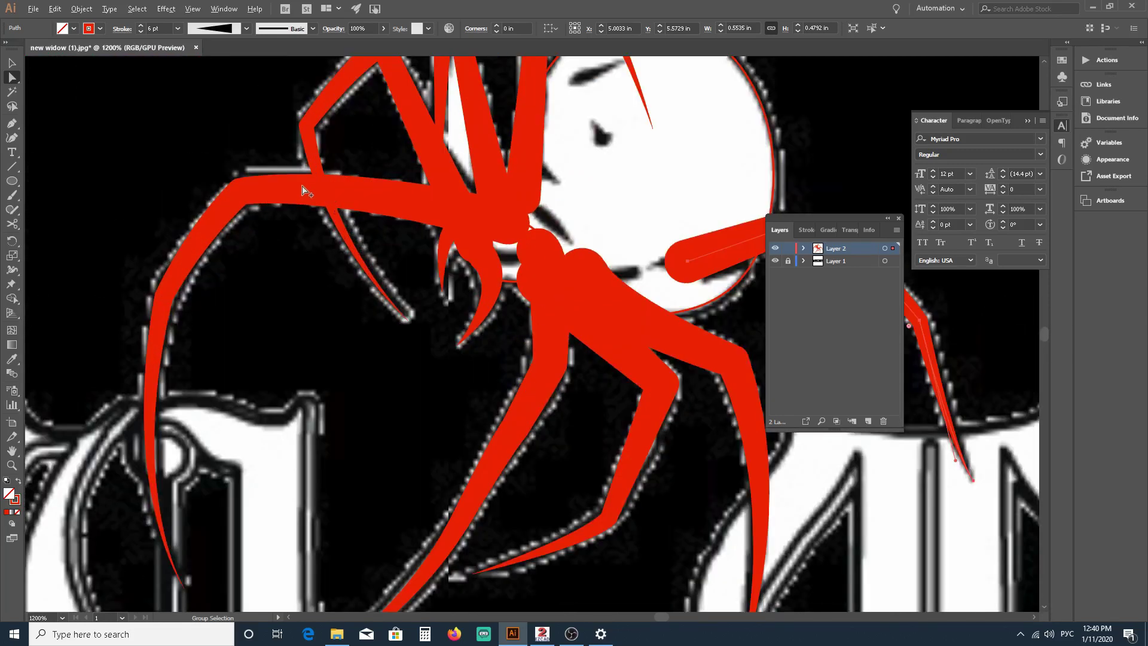
Step: Convert the strokes of the long leftmost leg and the bent leg crossing it into filled outlines with Outline Stroke
click(302, 192)
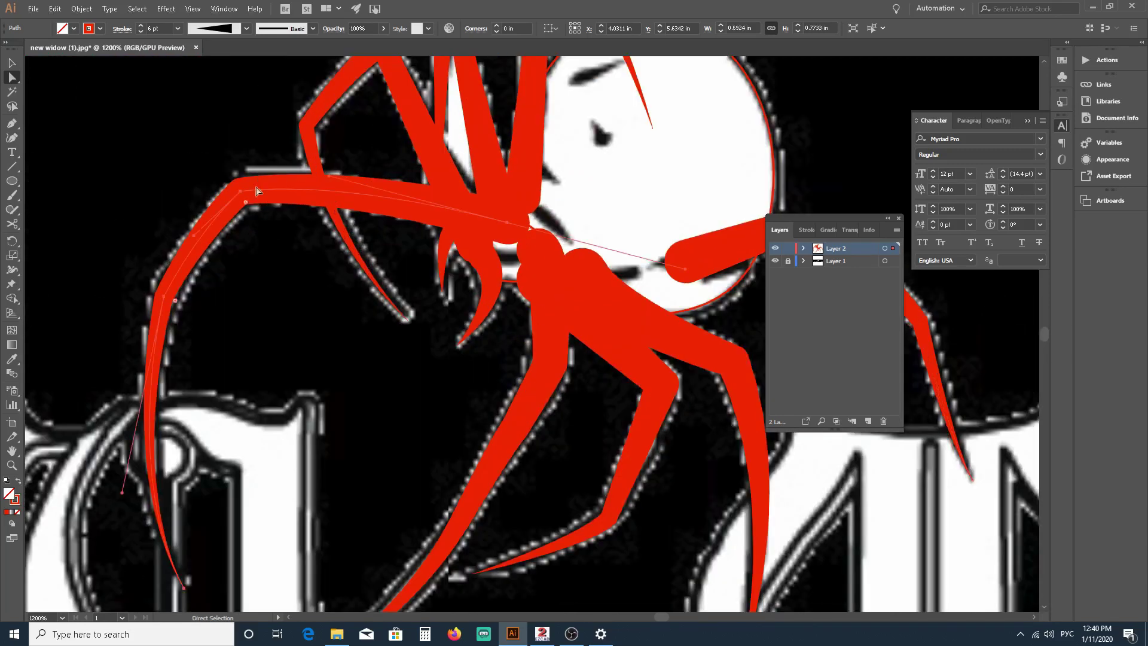
click(83, 9)
mouse_move(142, 280)
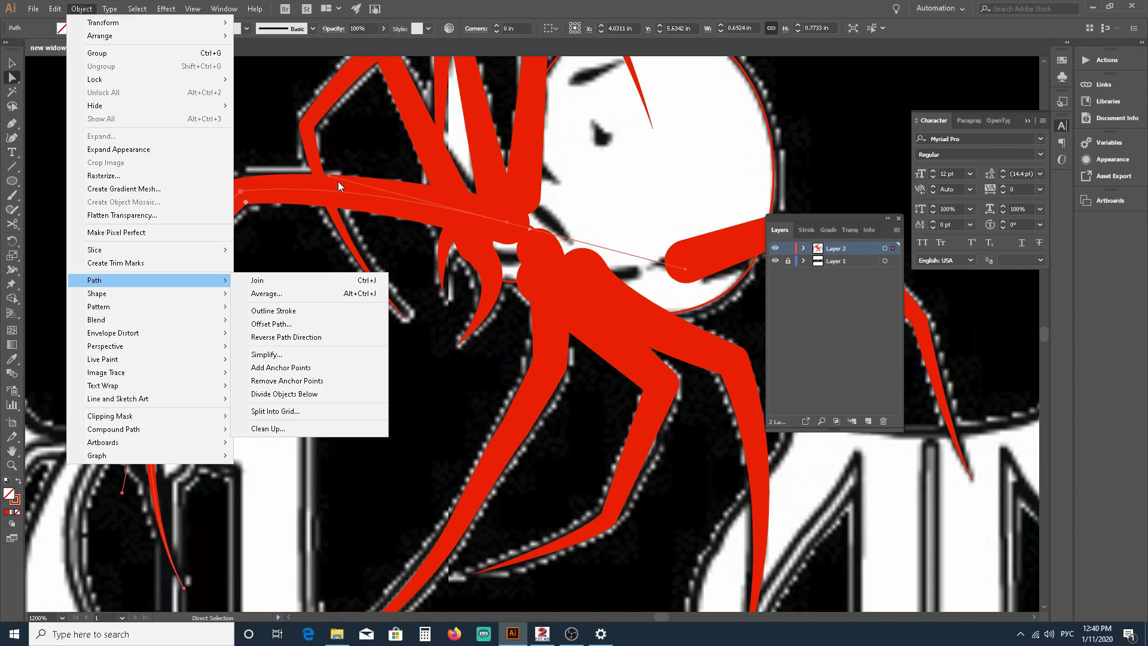
click(263, 313)
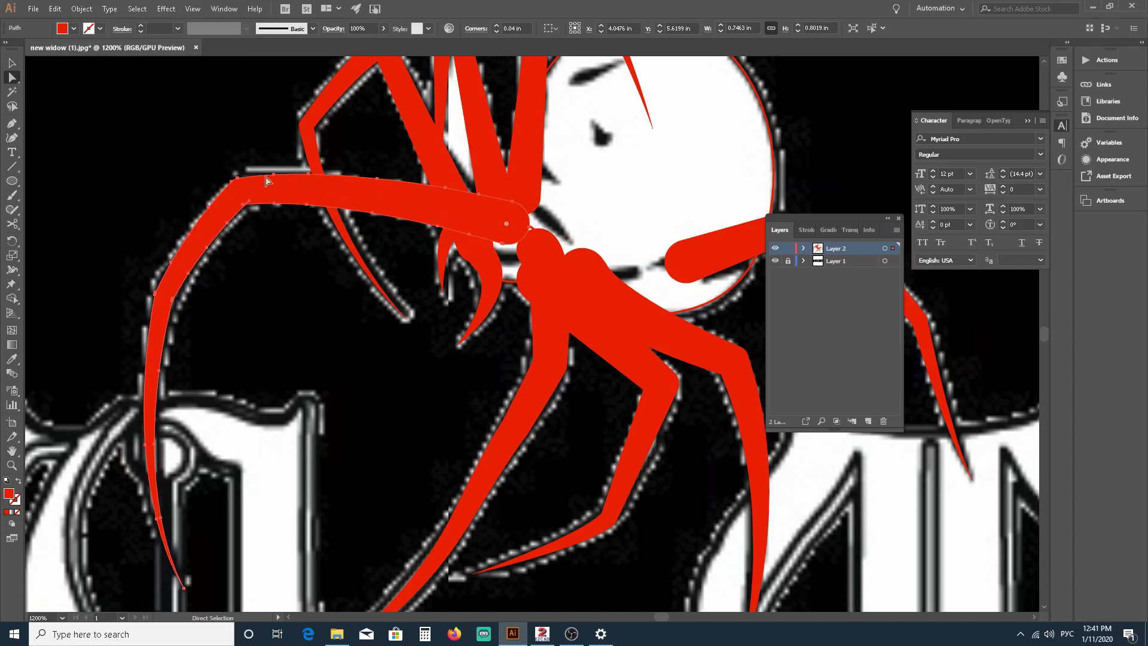
click(321, 109)
click(81, 8)
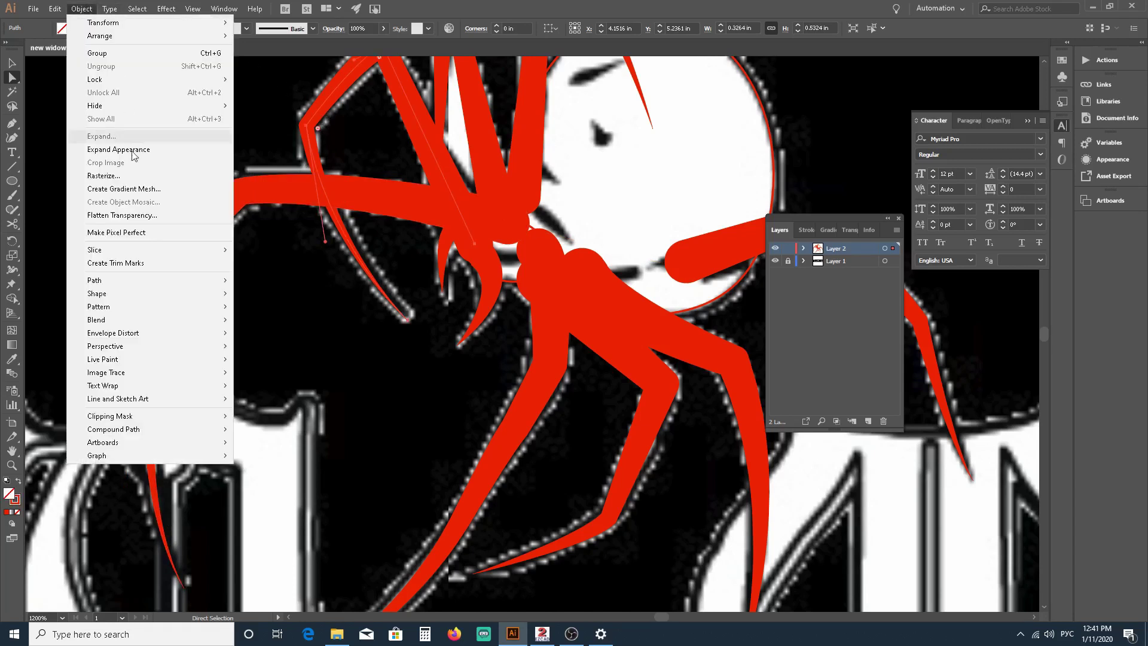
click(317, 312)
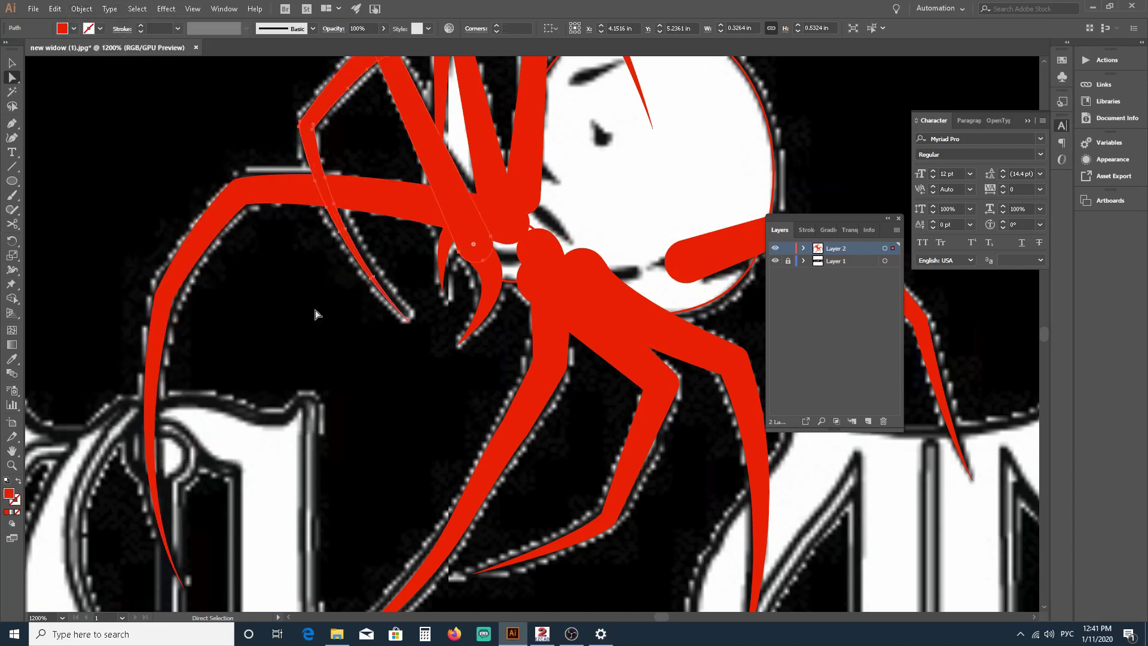
Step: Convert the strokes of the narrow upper leg and the tall leg overlapping the abdomen into filled outlines with Outline Stroke
click(490, 122)
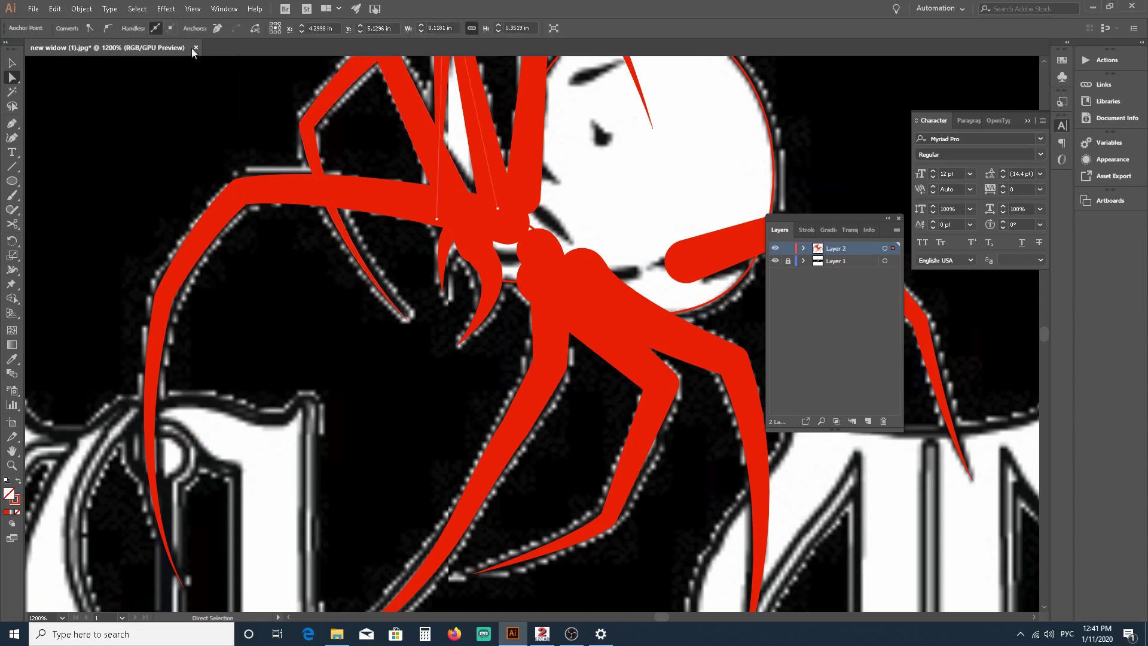
click(83, 8)
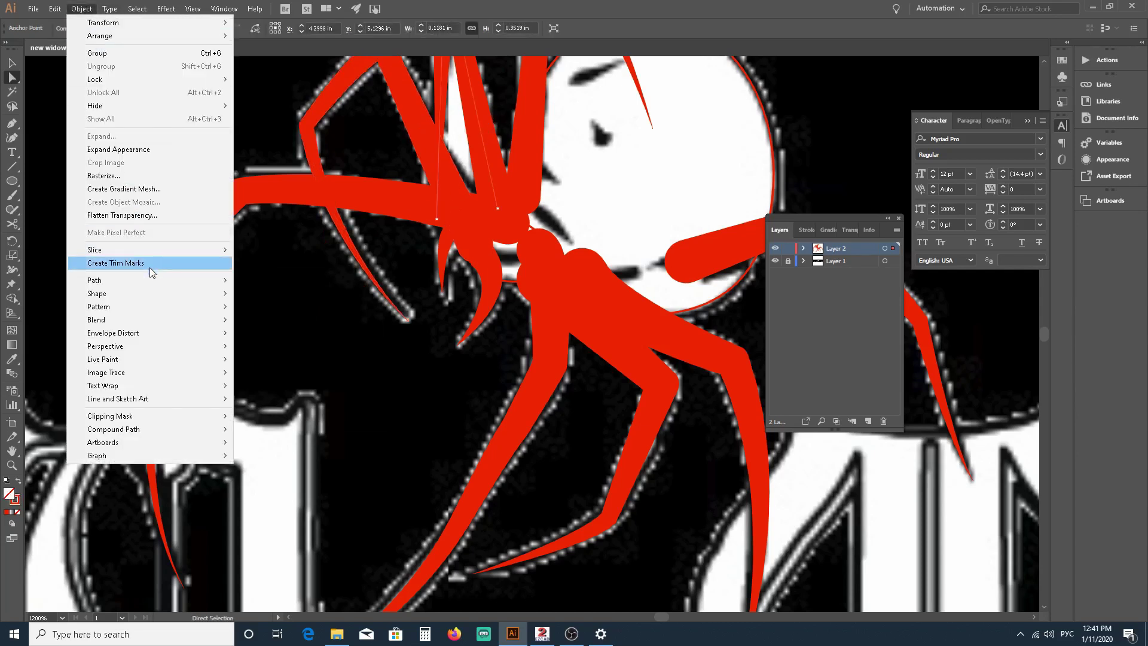
mouse_move(154, 280)
click(281, 314)
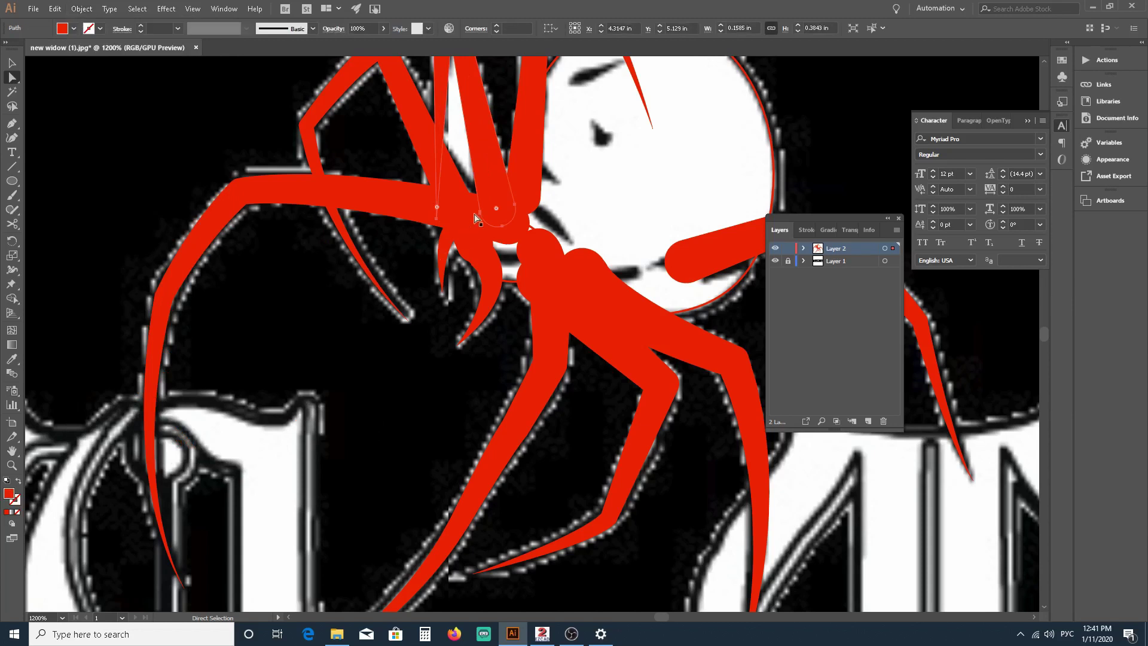
click(540, 166)
click(92, 10)
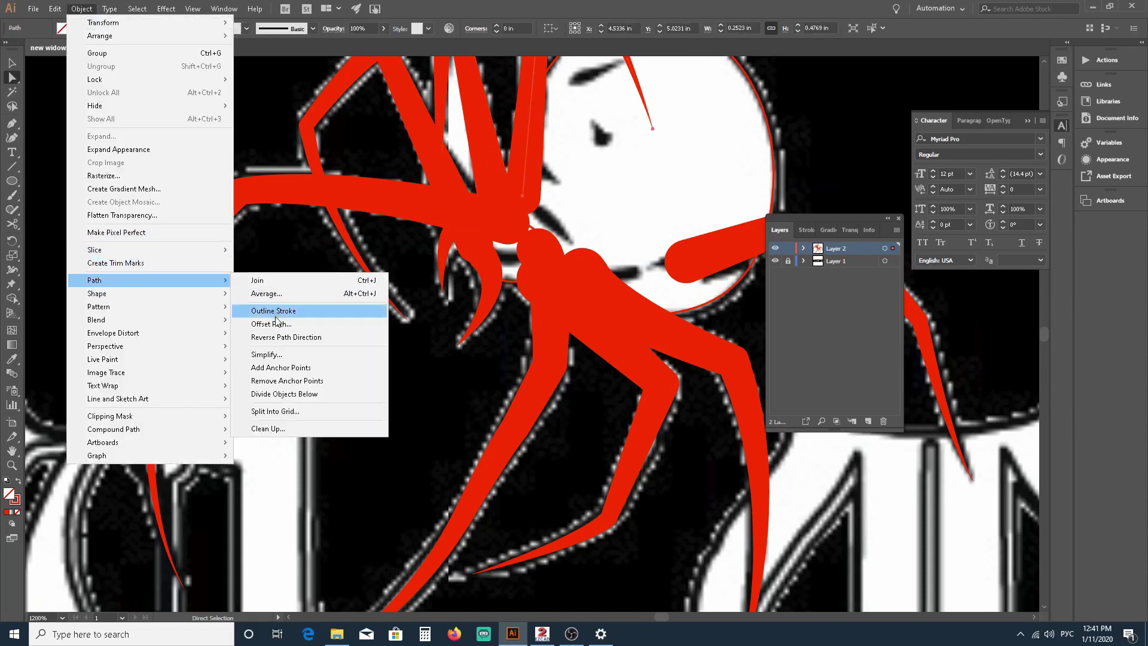
click(278, 311)
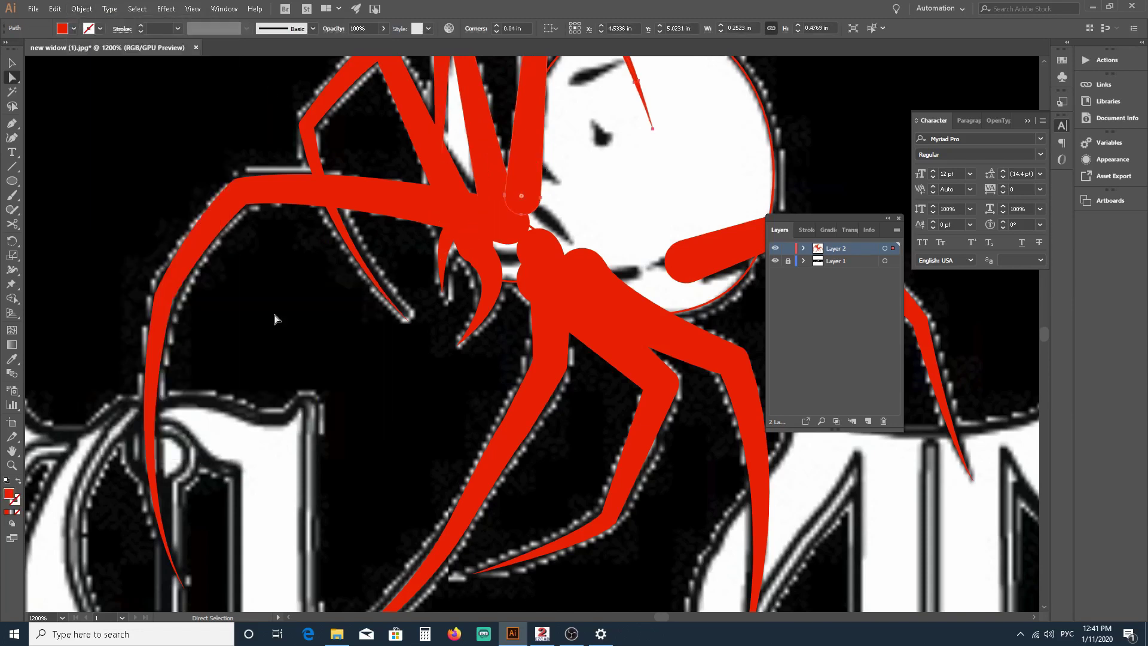
Step: Apply Outline Stroke to the two small curved fangs below the head
click(489, 276)
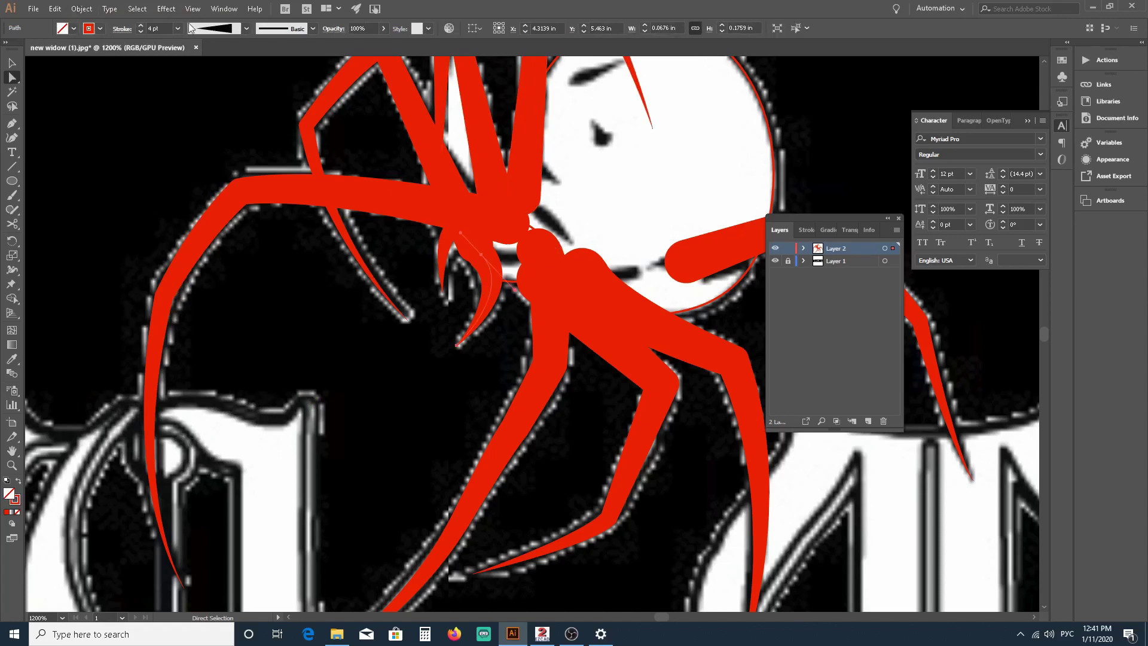
click(83, 10)
mouse_move(166, 279)
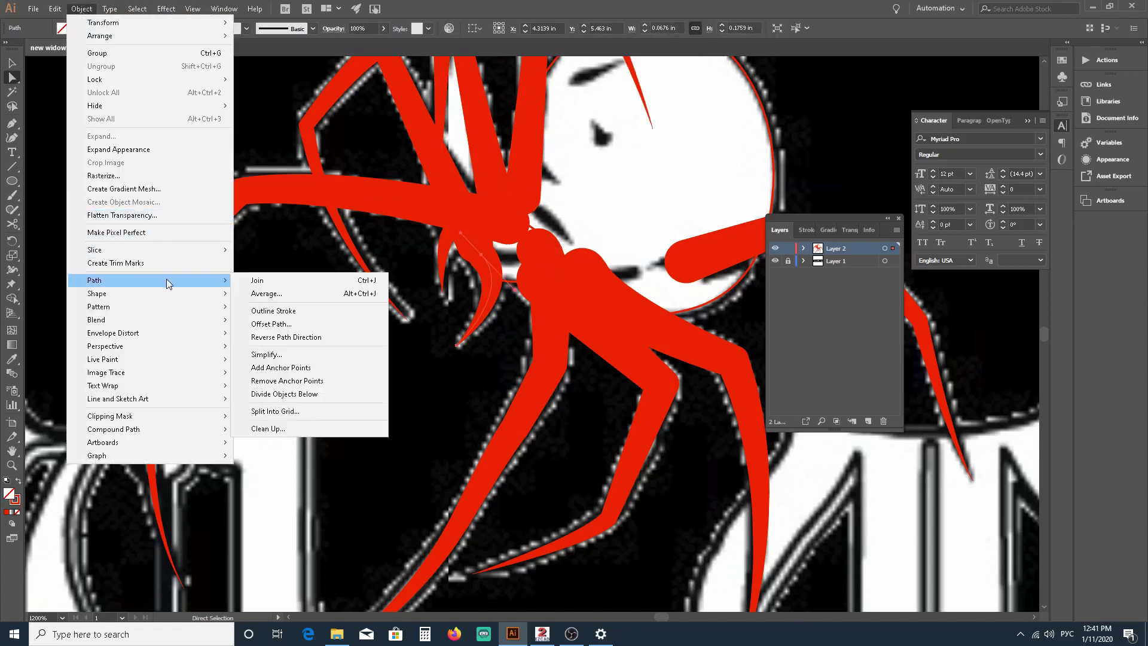
click(274, 311)
click(441, 257)
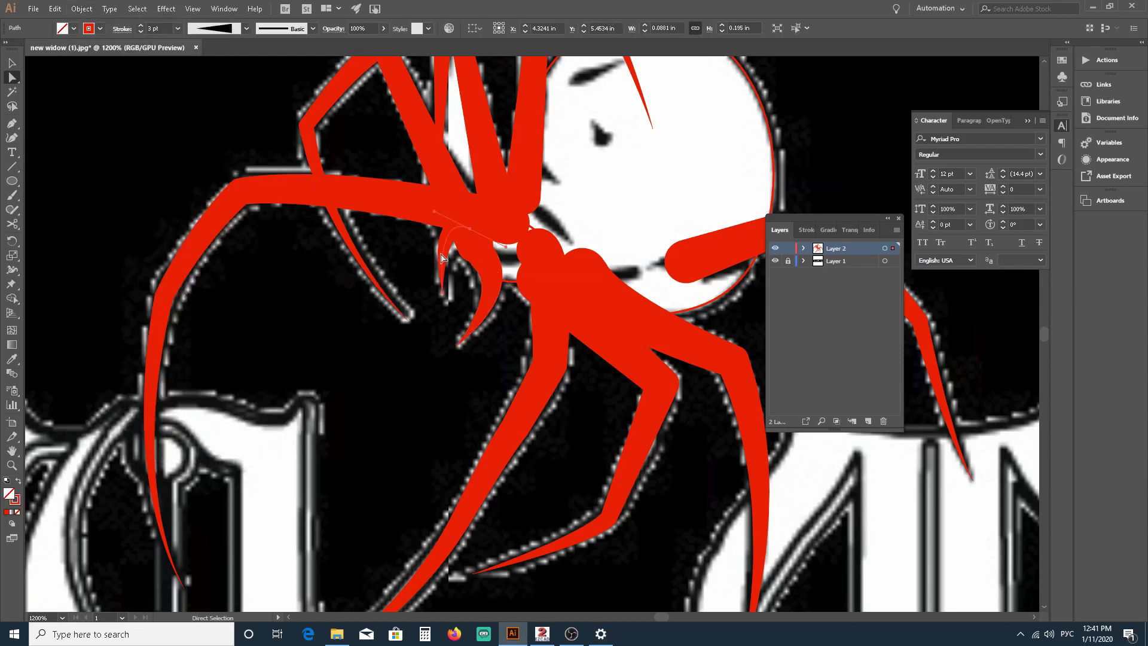
click(82, 9)
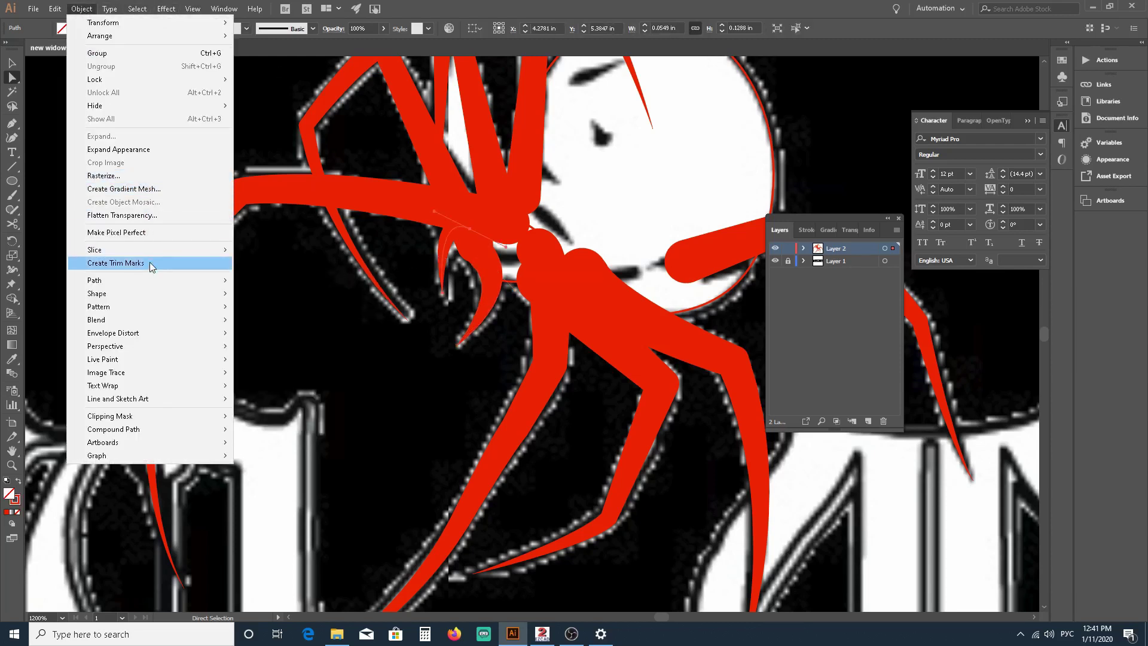
mouse_move(148, 278)
click(274, 306)
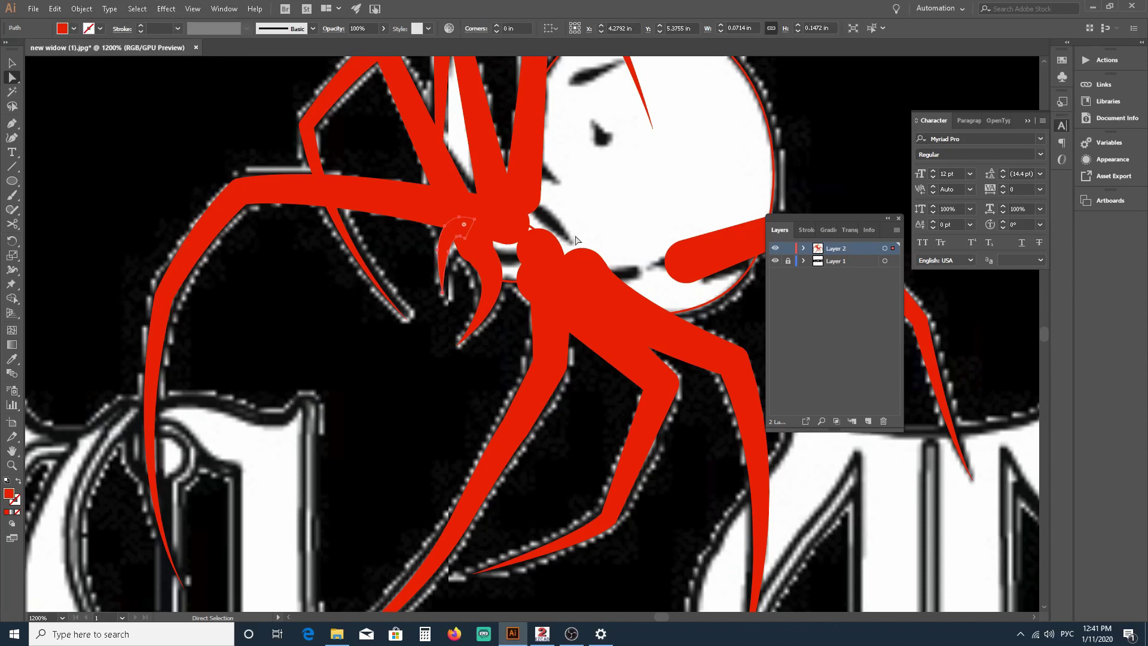
Step: Outline the strokes of the bent lower middle leg and the long leg reaching down to the lower left
click(556, 312)
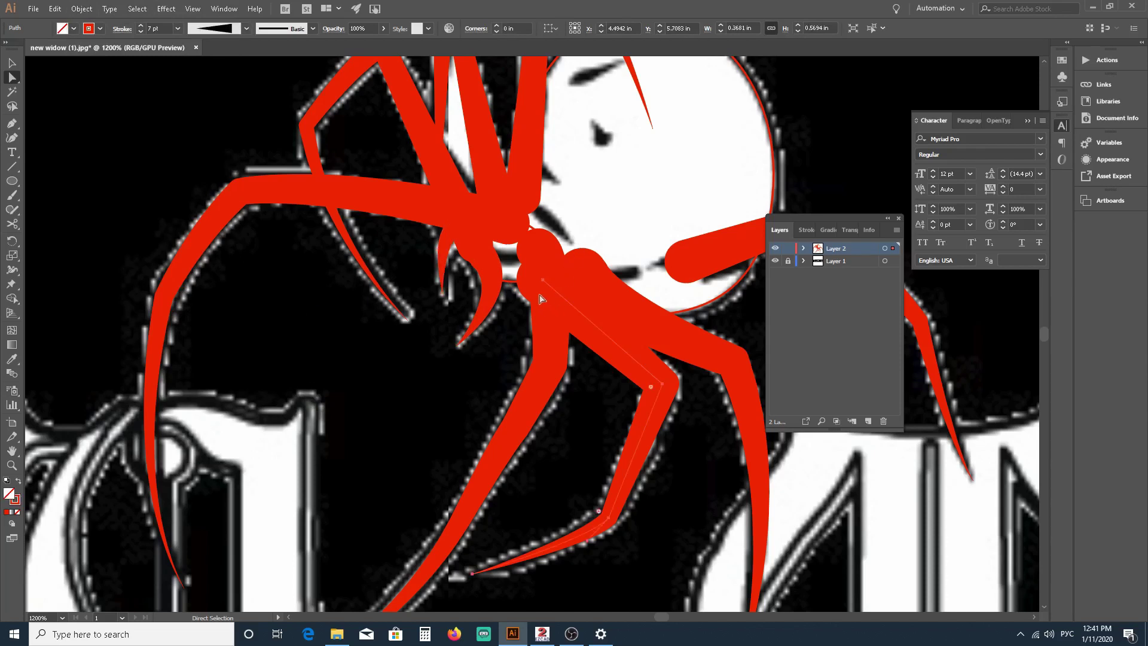
click(82, 9)
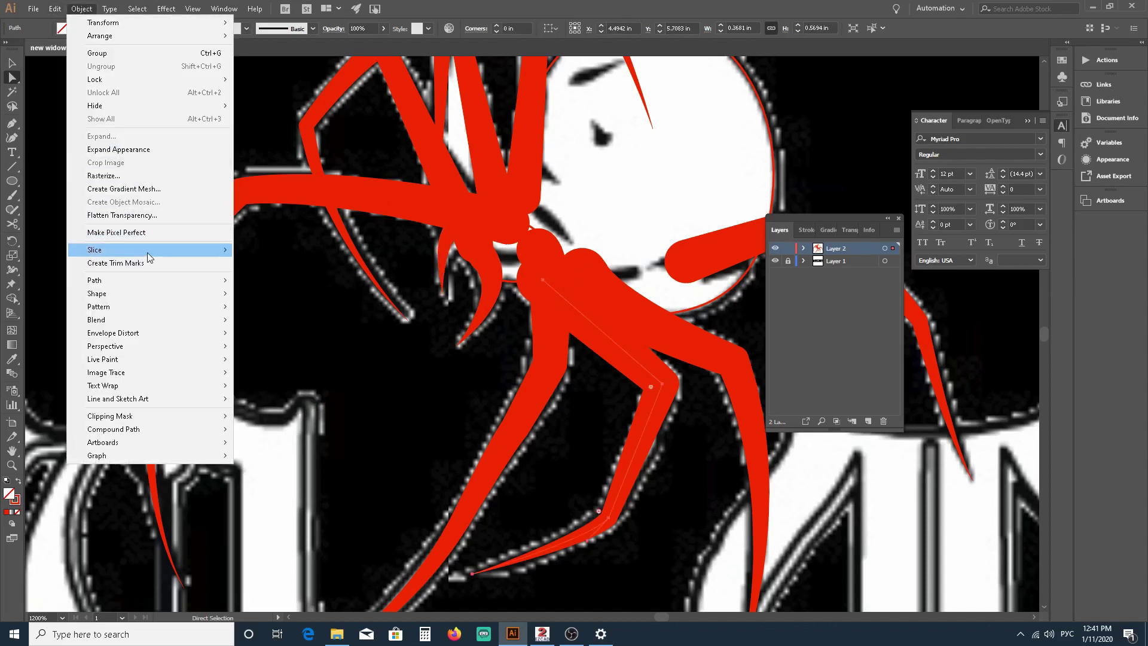
mouse_move(151, 280)
click(295, 310)
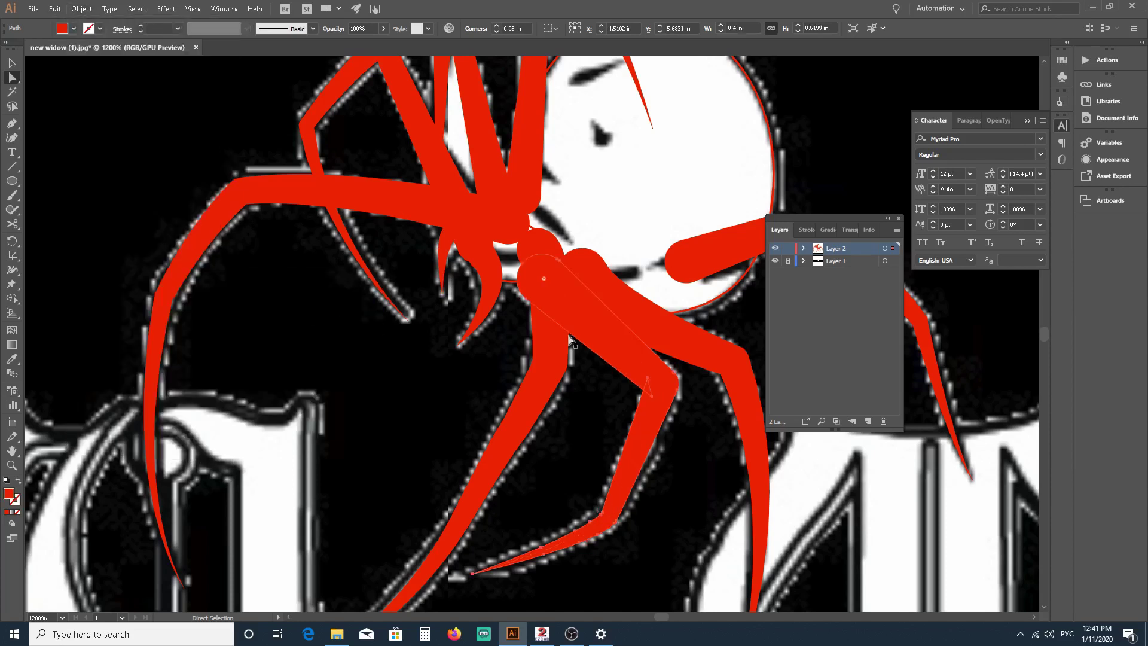
click(554, 381)
click(87, 11)
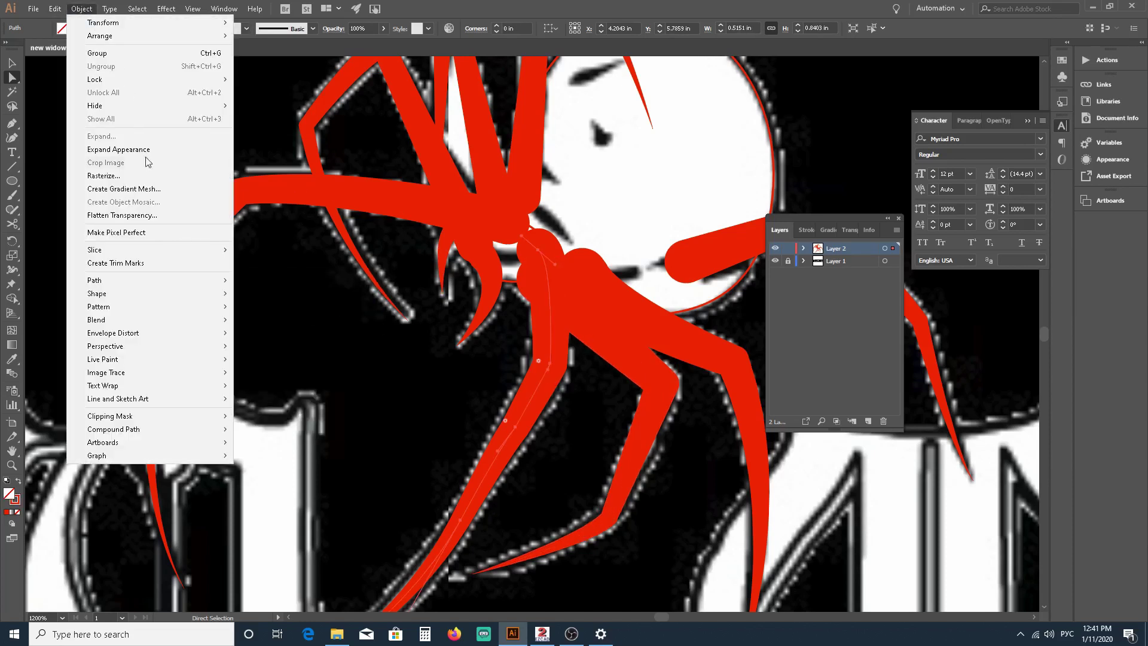
mouse_move(149, 280)
click(296, 312)
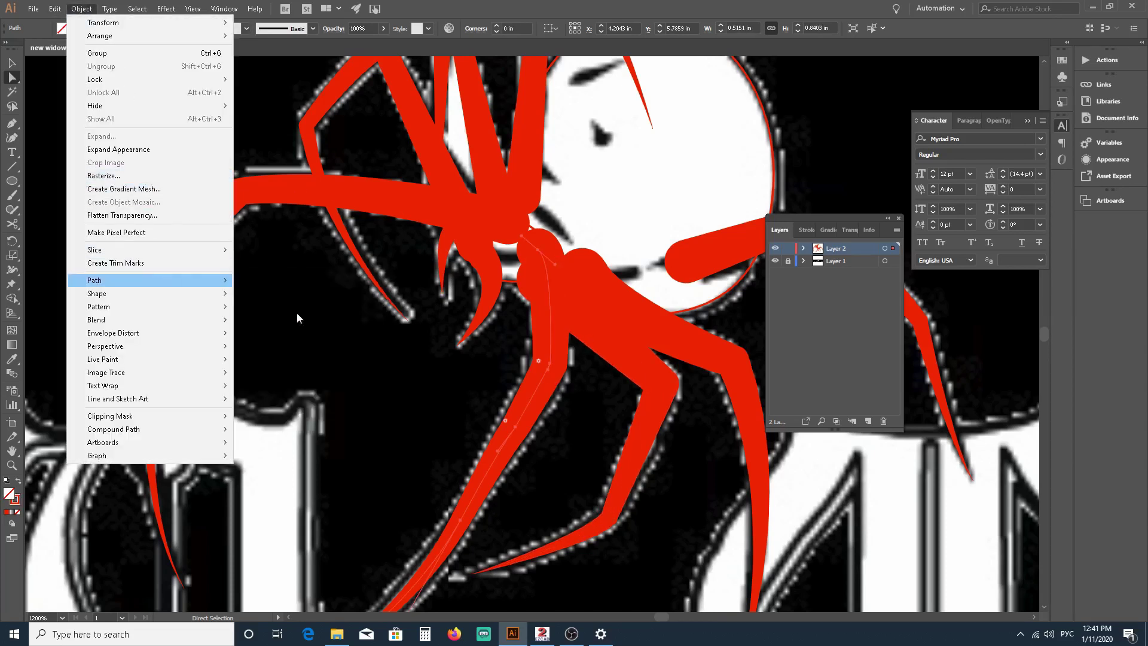
Step: Turn the strokes of the front right leg and the rightmost leg into filled shapes with Outline Stroke
click(658, 325)
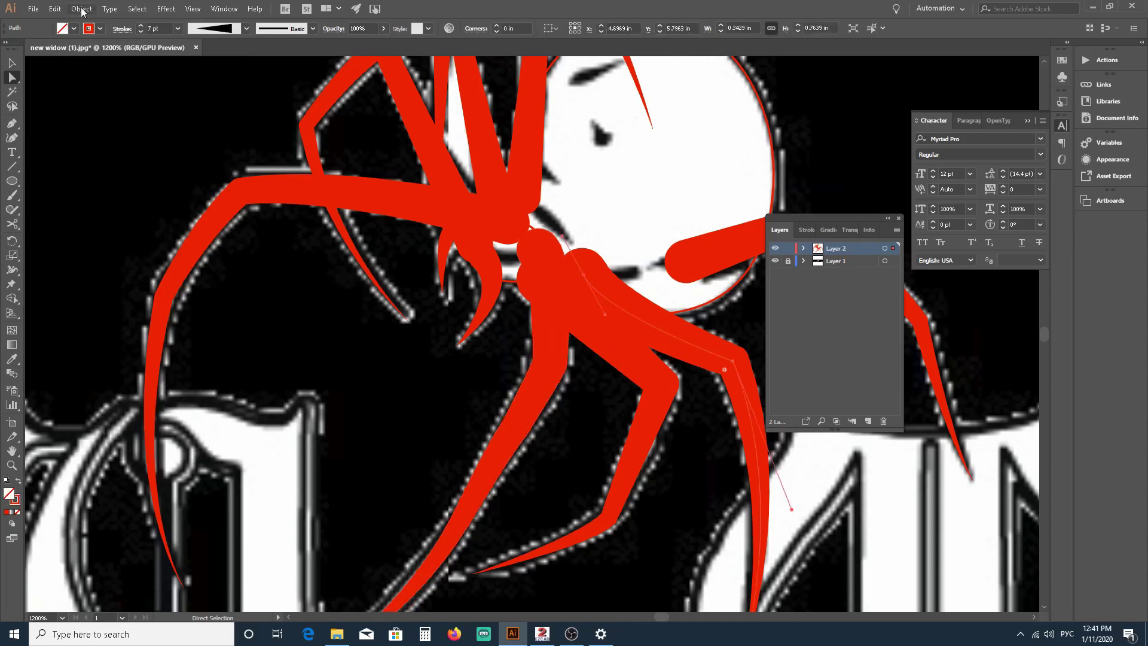
click(81, 9)
mouse_move(149, 279)
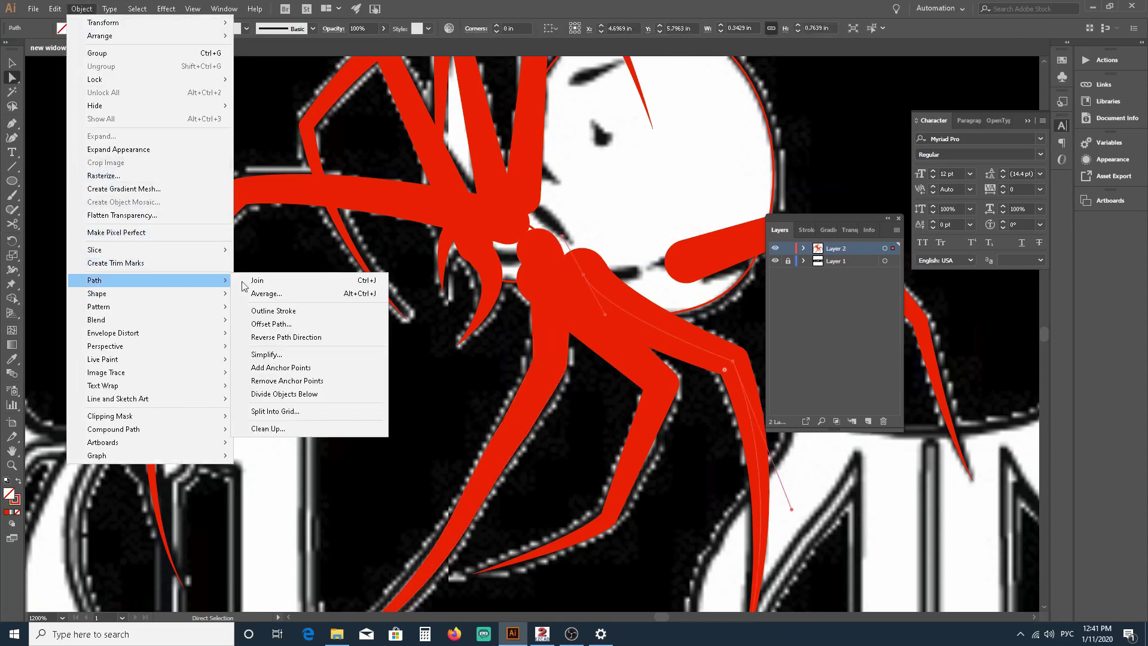
click(273, 310)
click(689, 261)
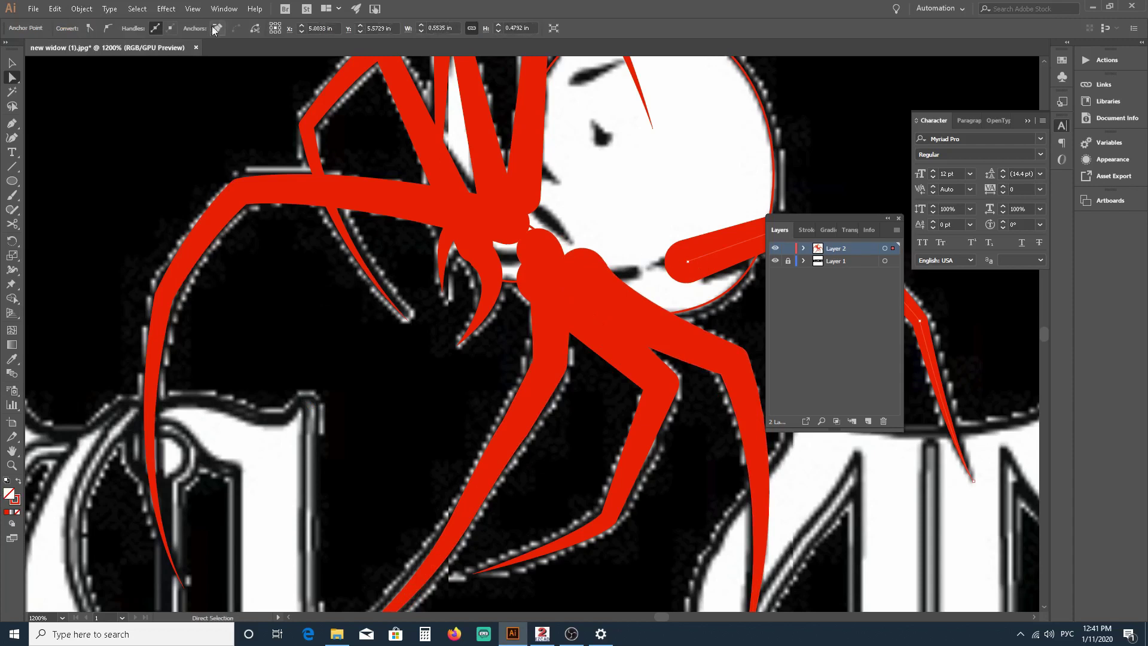
click(82, 9)
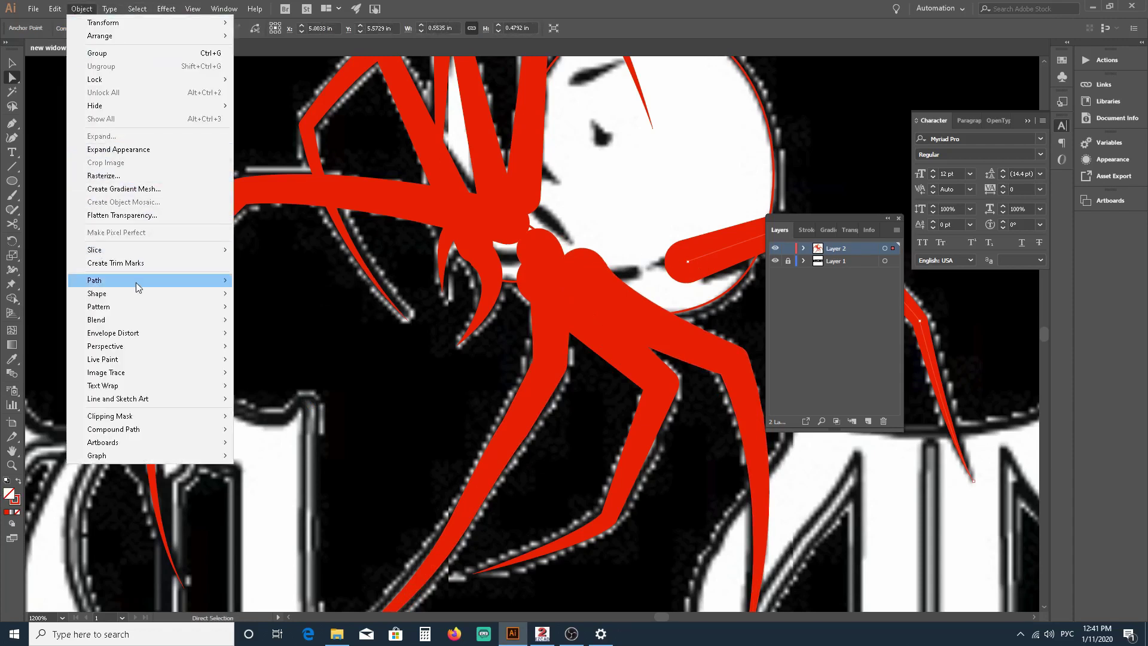
mouse_move(136, 282)
click(296, 308)
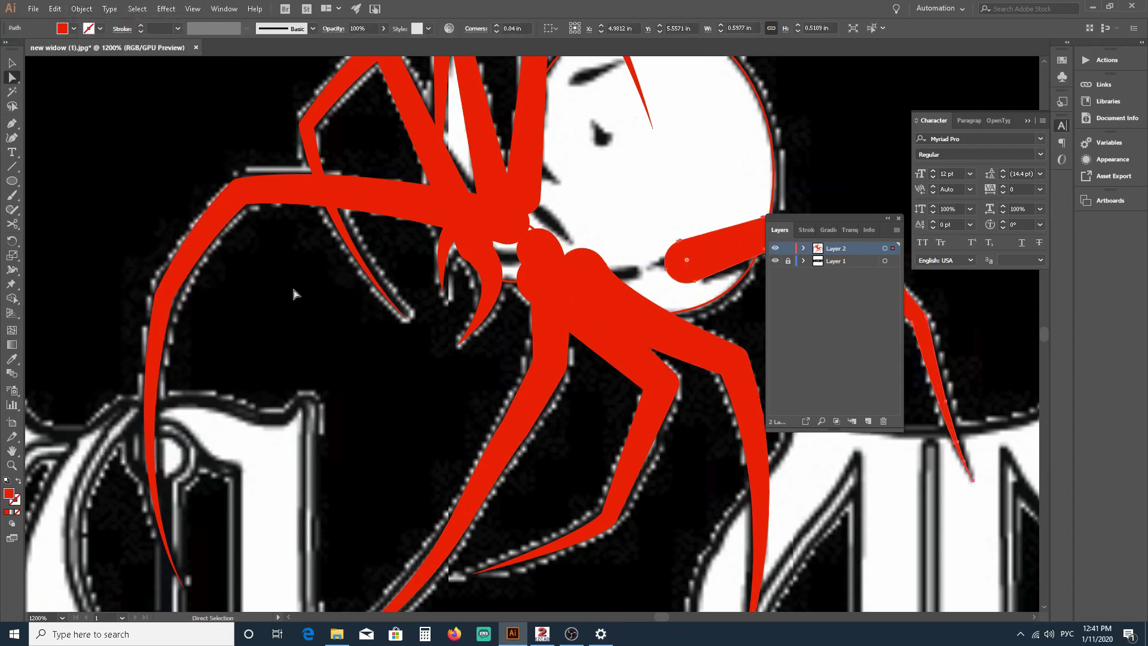
Step: Examine the outlined spider and the abdomen ellipse, especially where the rightmost leg crosses the abdomen's edge
scroll(380, 227, down, 3)
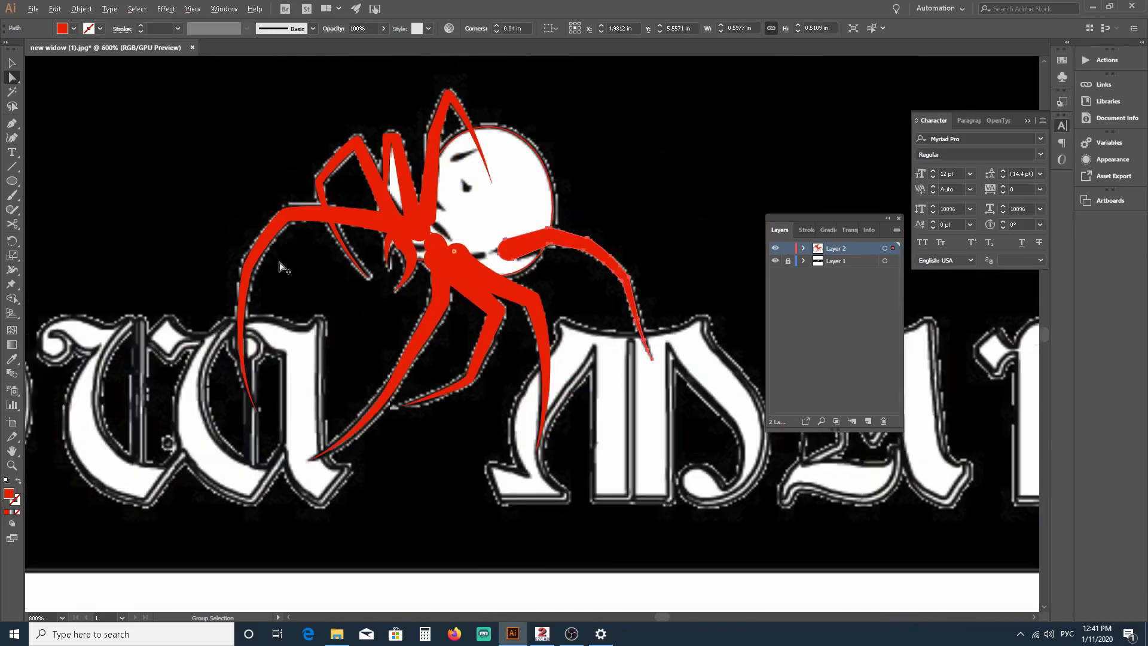
click(531, 152)
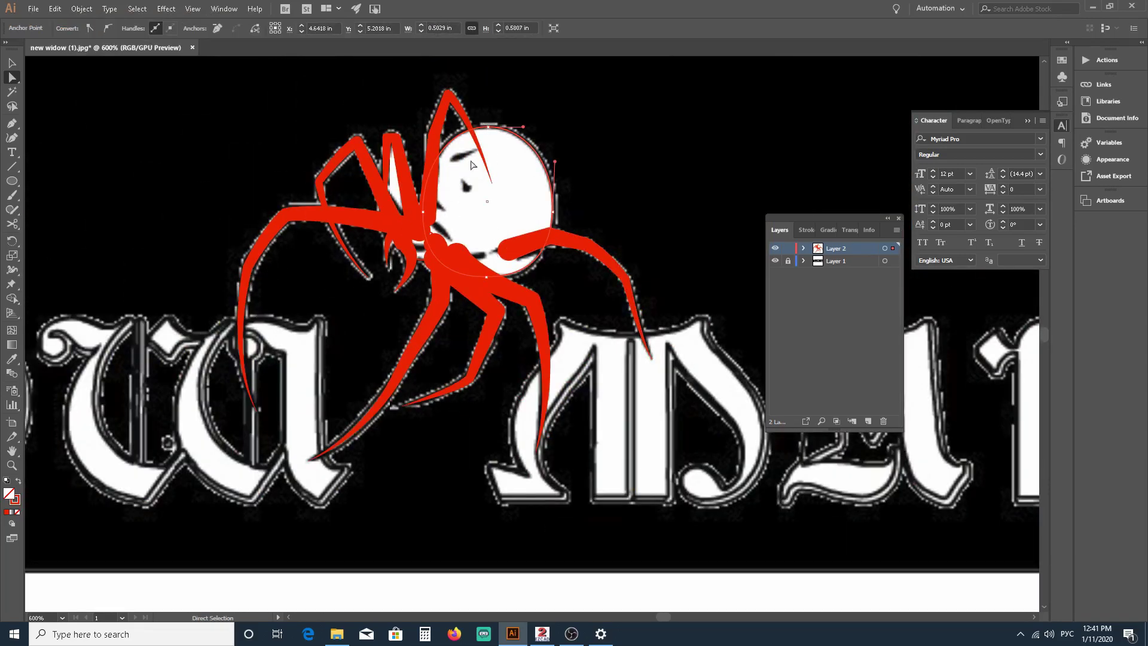
scroll(476, 224, up, 5)
scroll(474, 226, down, 4)
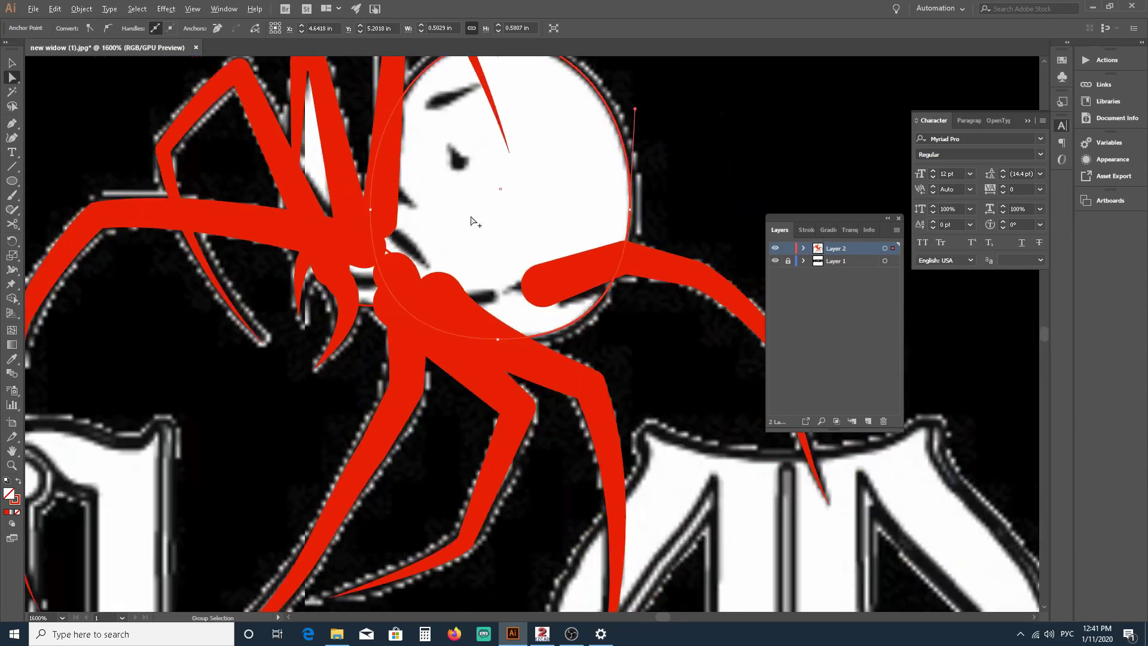
scroll(459, 220, down, 1)
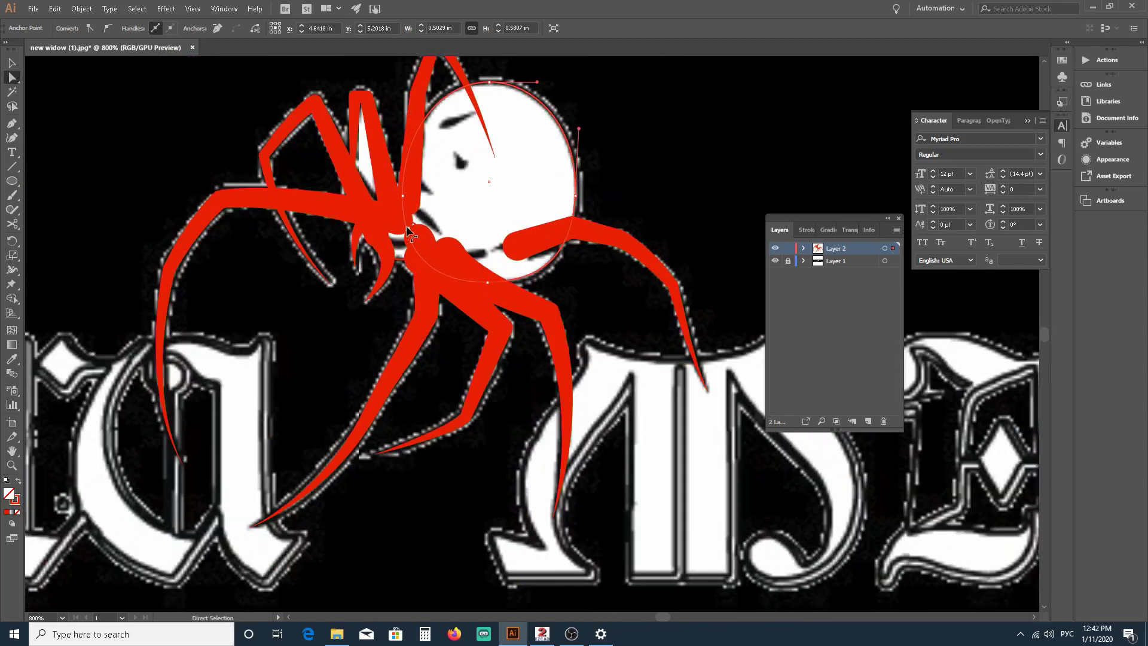
scroll(412, 239, up, 1)
scroll(398, 259, up, 3)
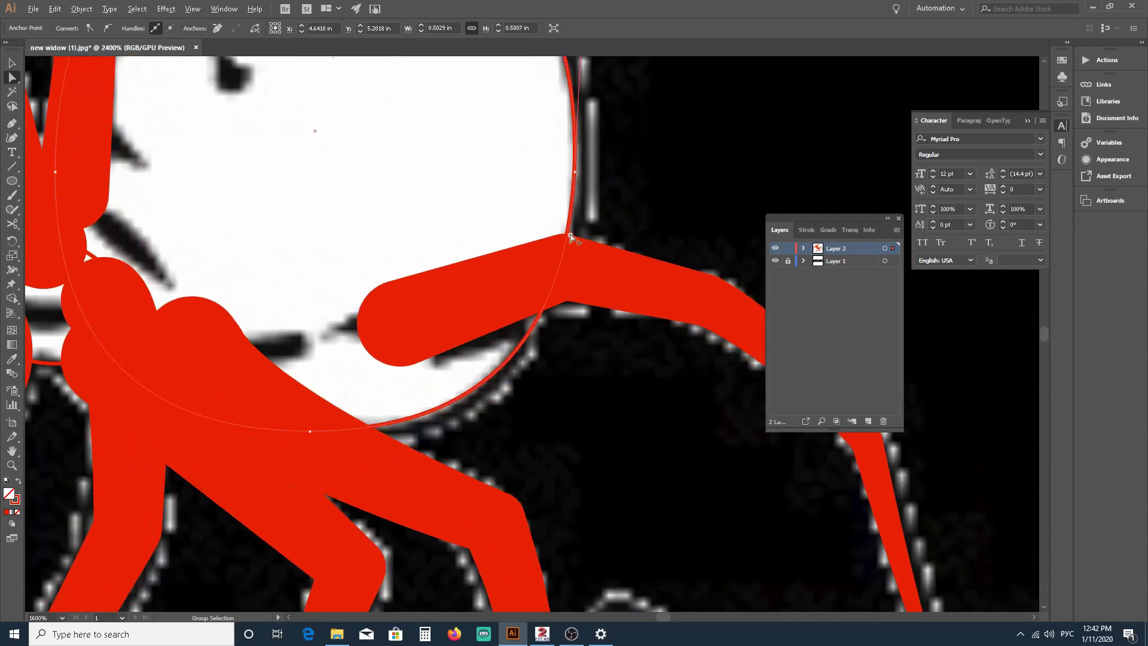
Step: Open Offset Path for the rightmost leg's filled outline and turn on the preview
click(448, 271)
scroll(600, 247, down, 1)
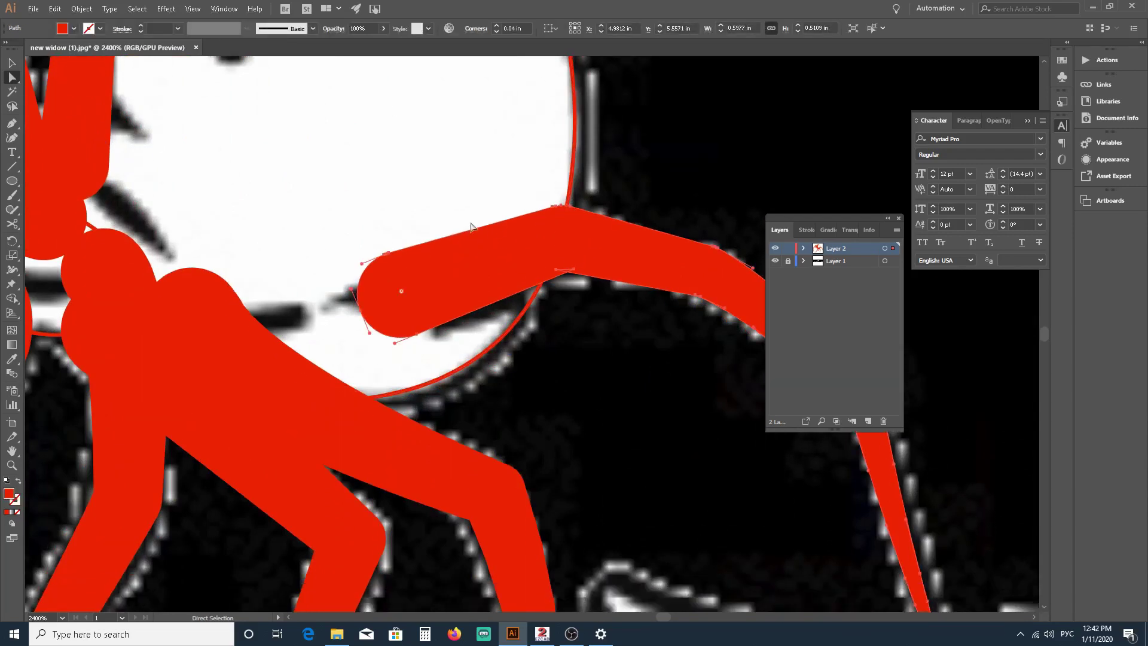
click(81, 9)
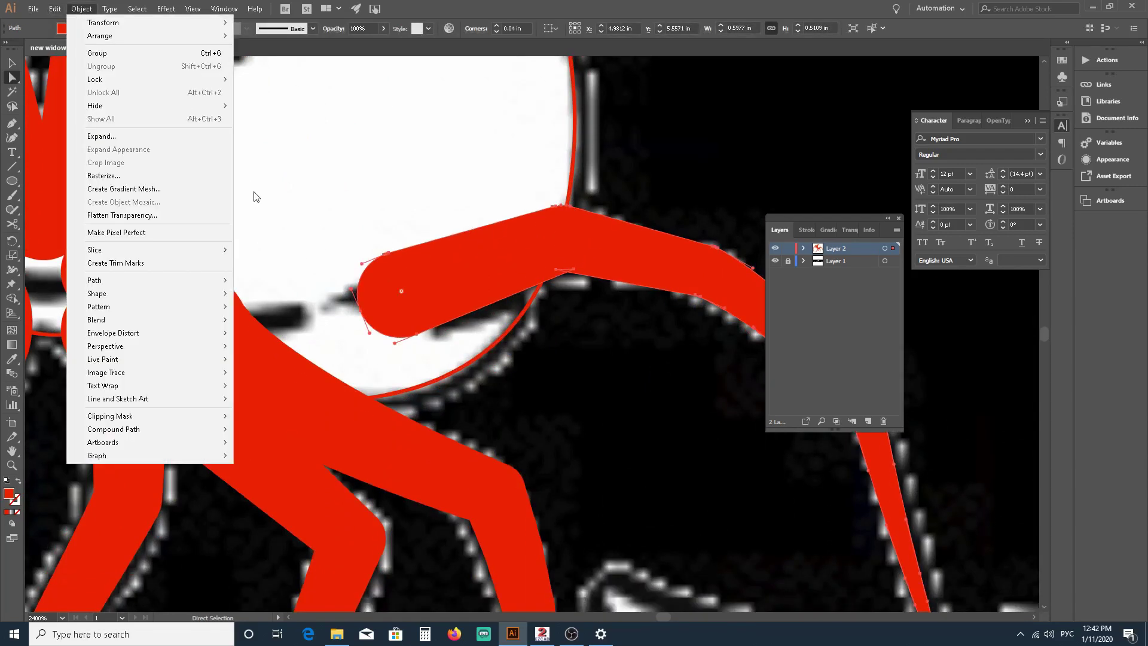
mouse_move(164, 282)
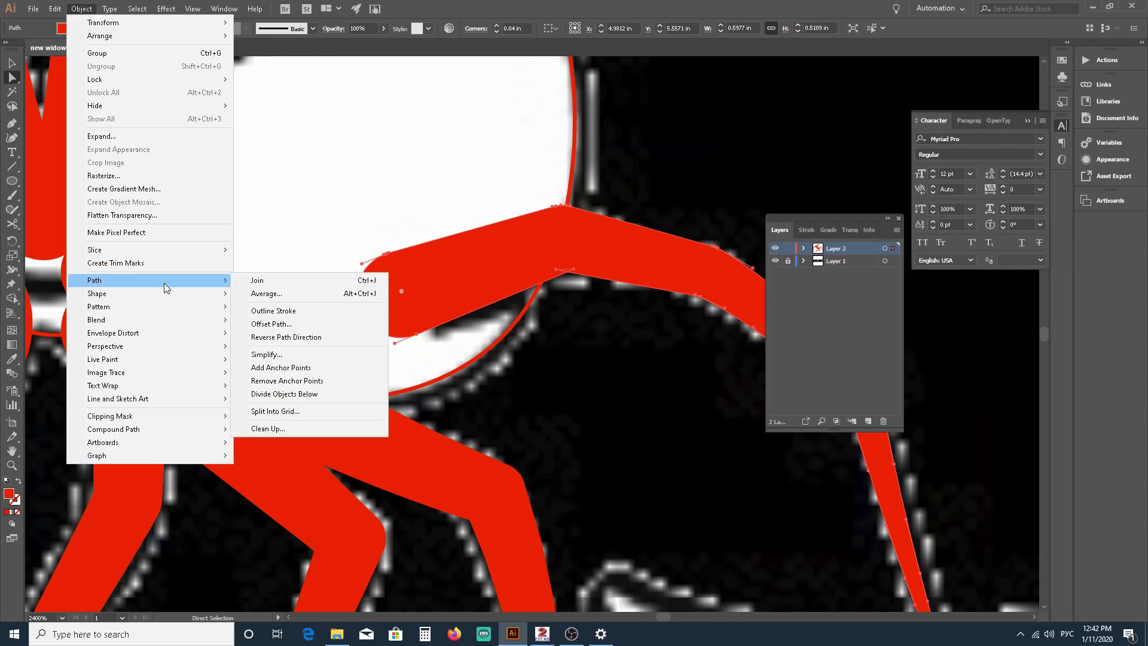
click(288, 324)
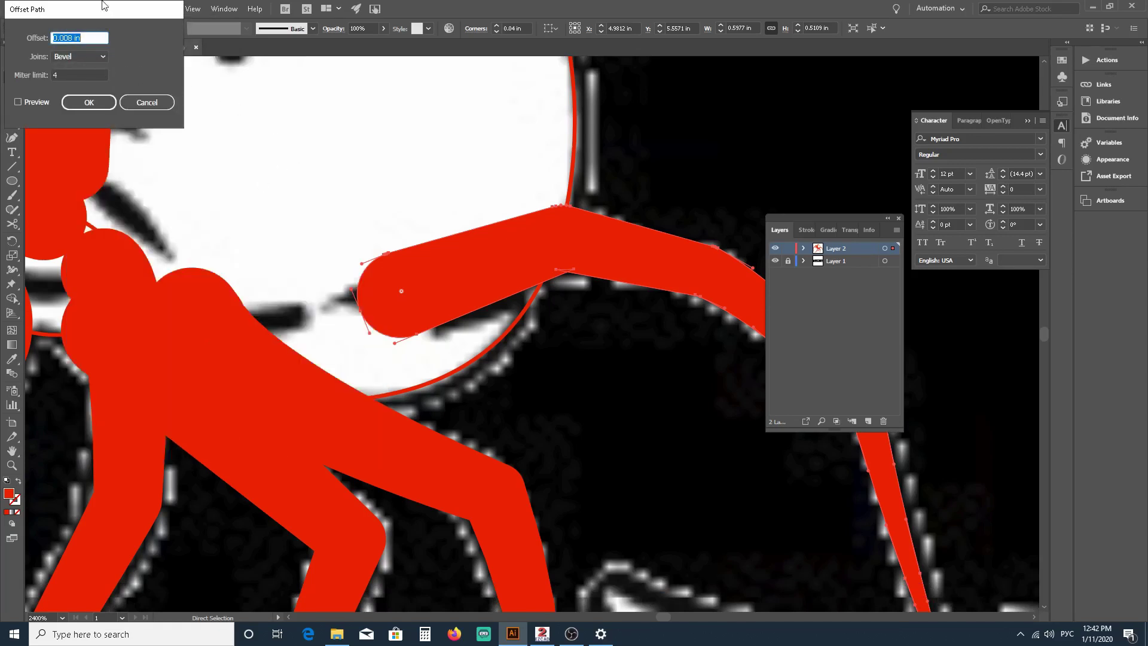
drag(101, 12, 238, 106)
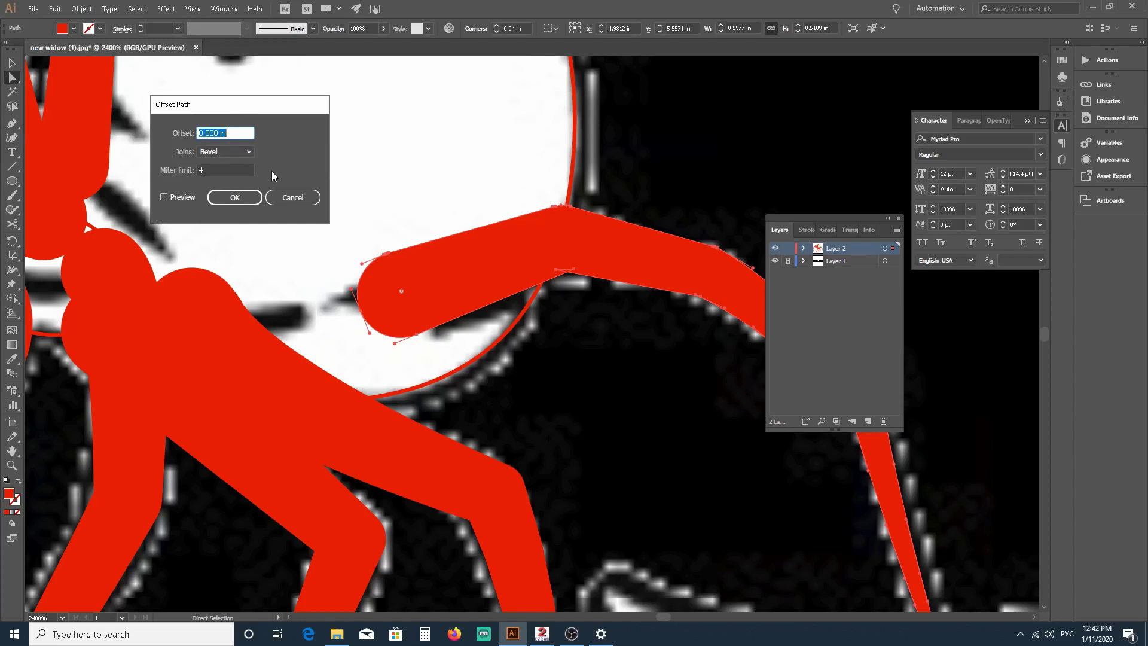
click(165, 198)
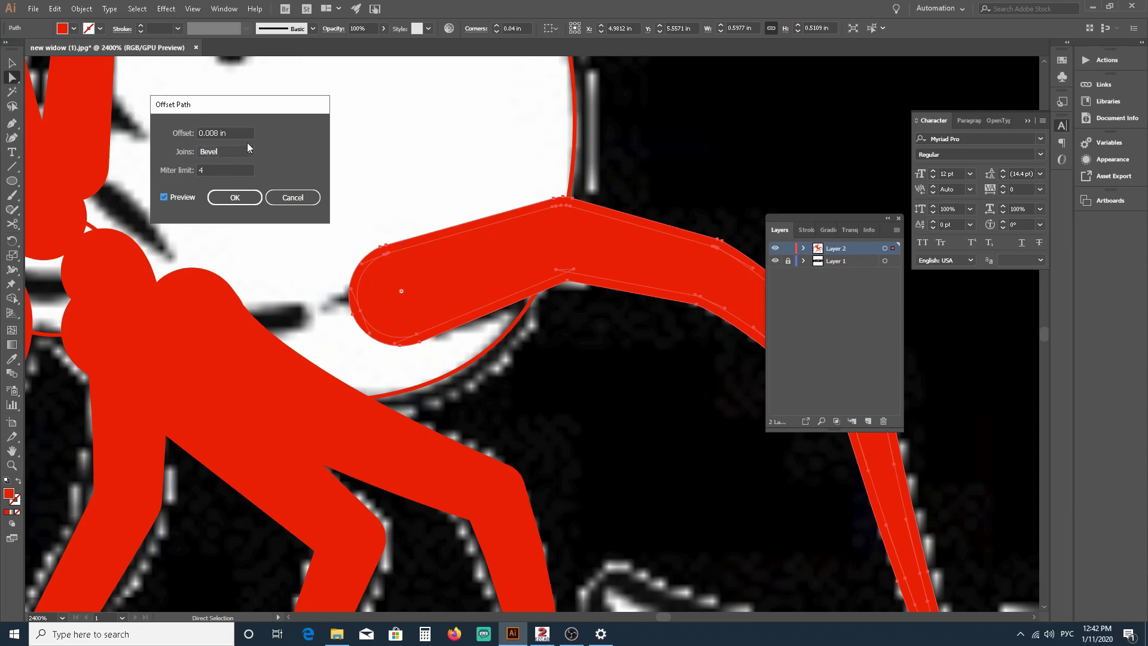
click(233, 131)
text(,01)
click(224, 153)
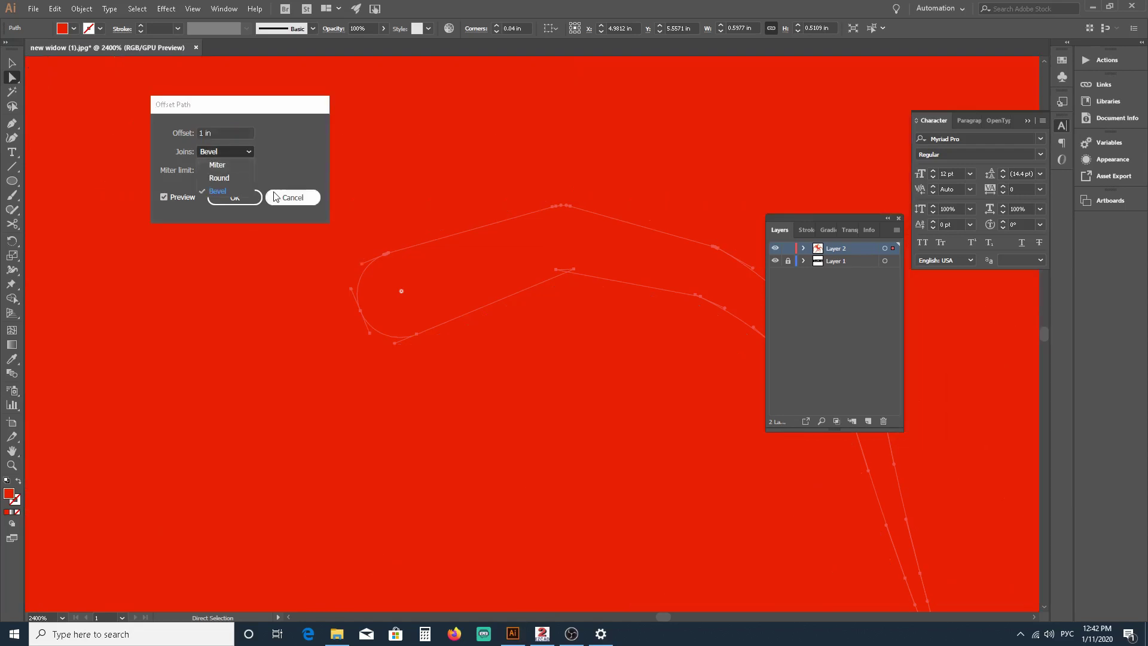
click(225, 149)
click(221, 132)
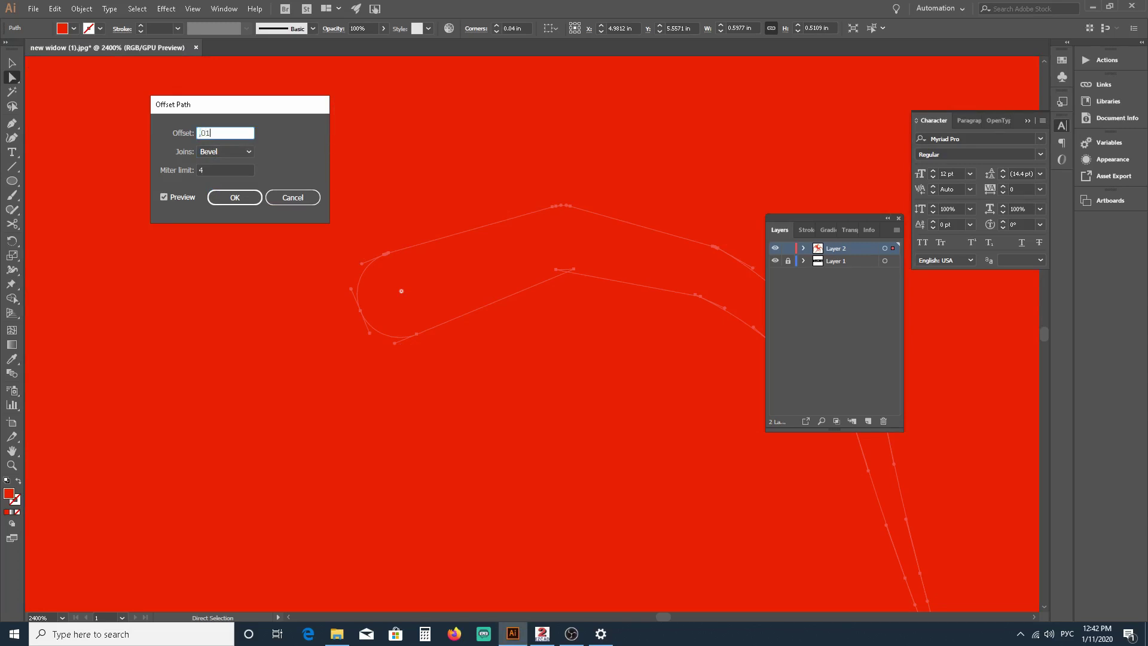
text(,01)
click(225, 151)
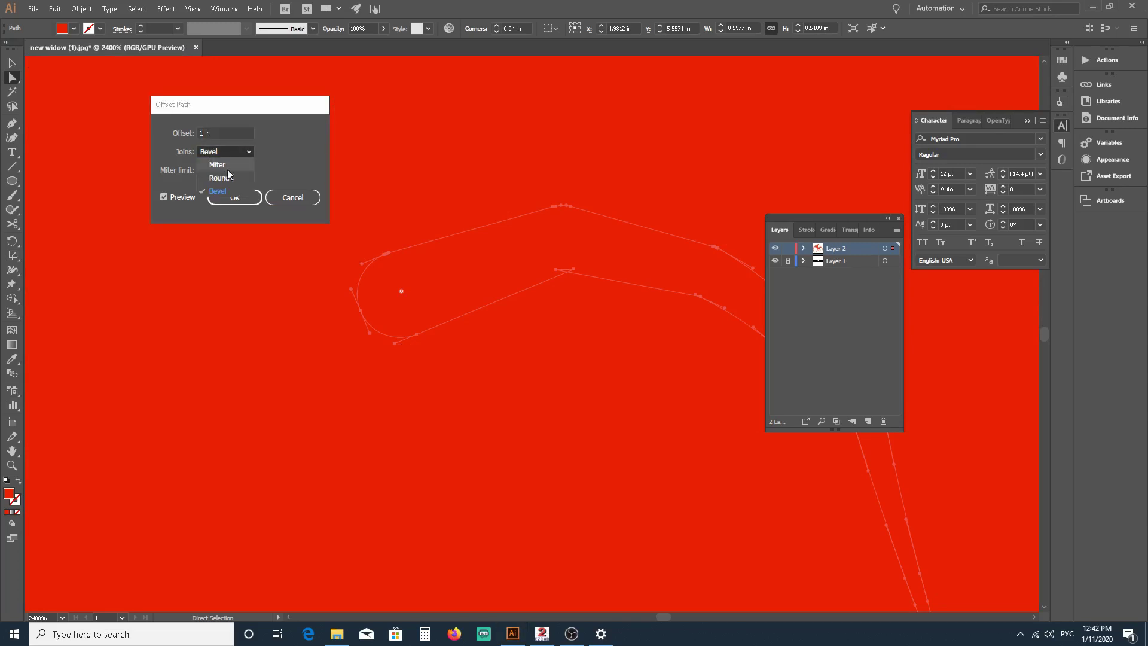
click(224, 142)
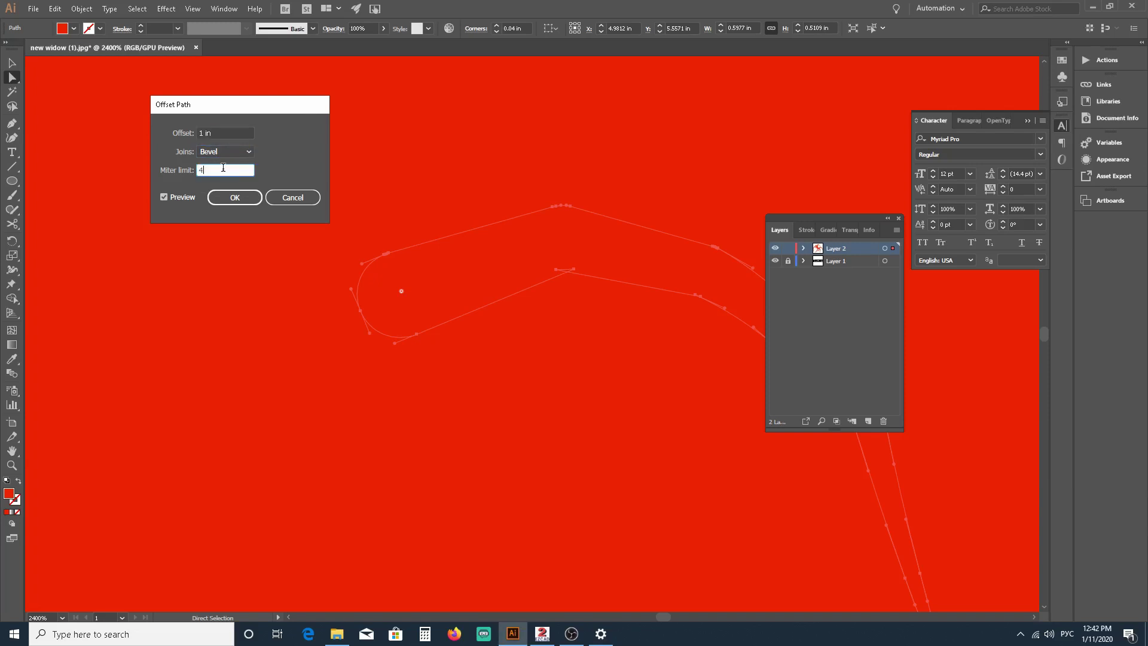
click(289, 200)
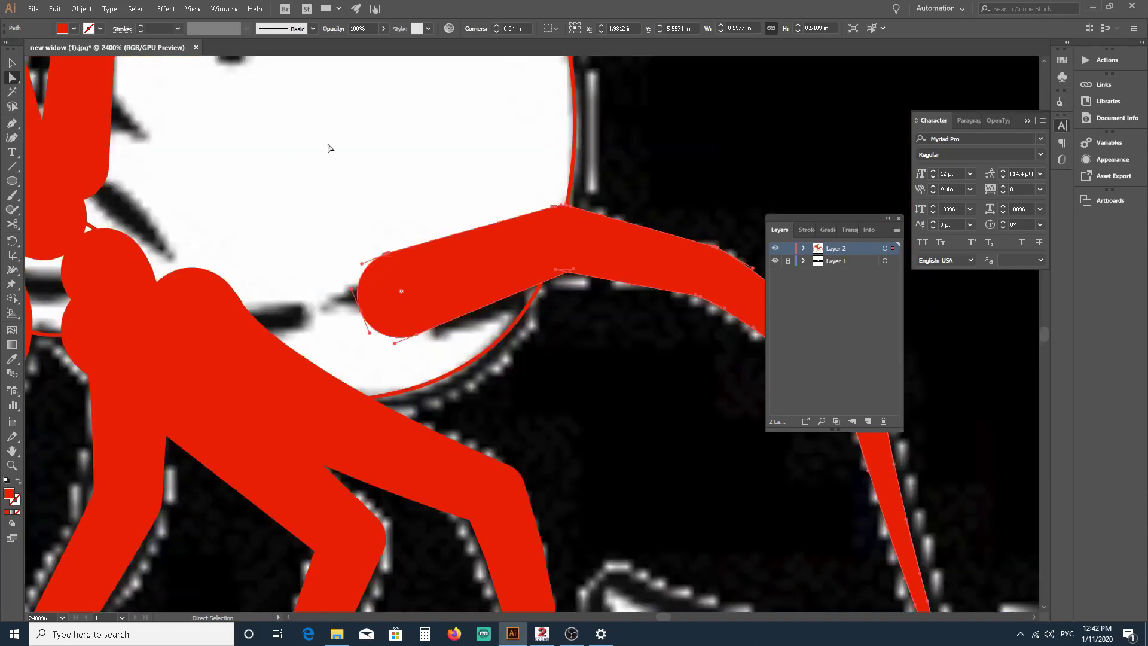
Step: Offset the rightmost leg's filled outline outward by 0.009 in with bevel joins, checking the preview
click(82, 8)
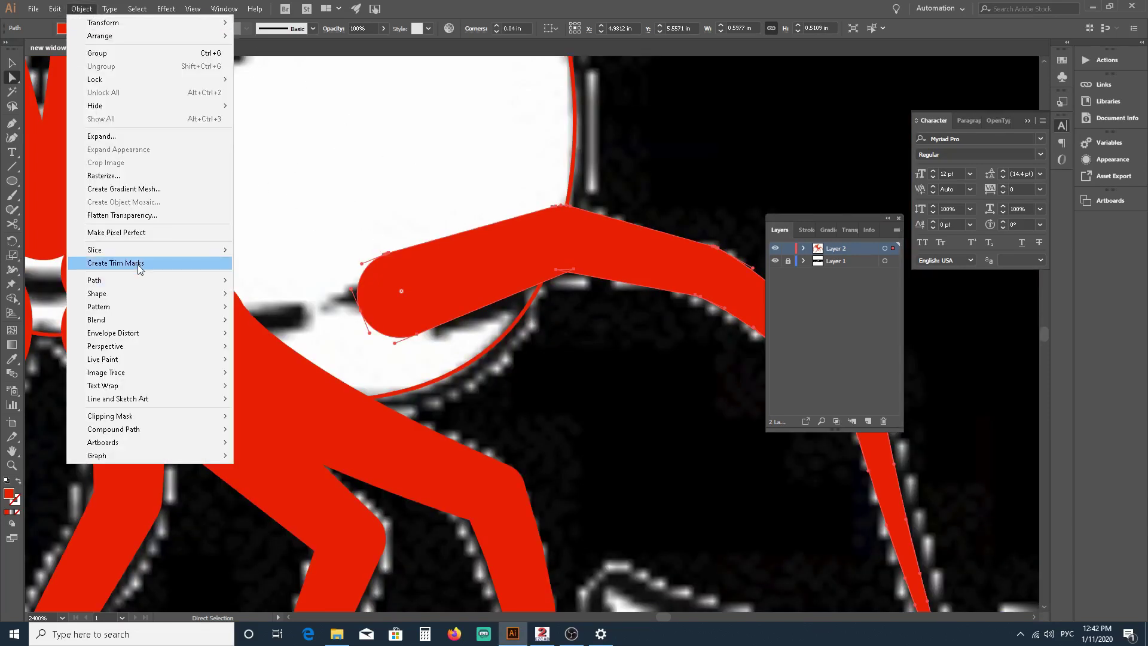
mouse_move(157, 284)
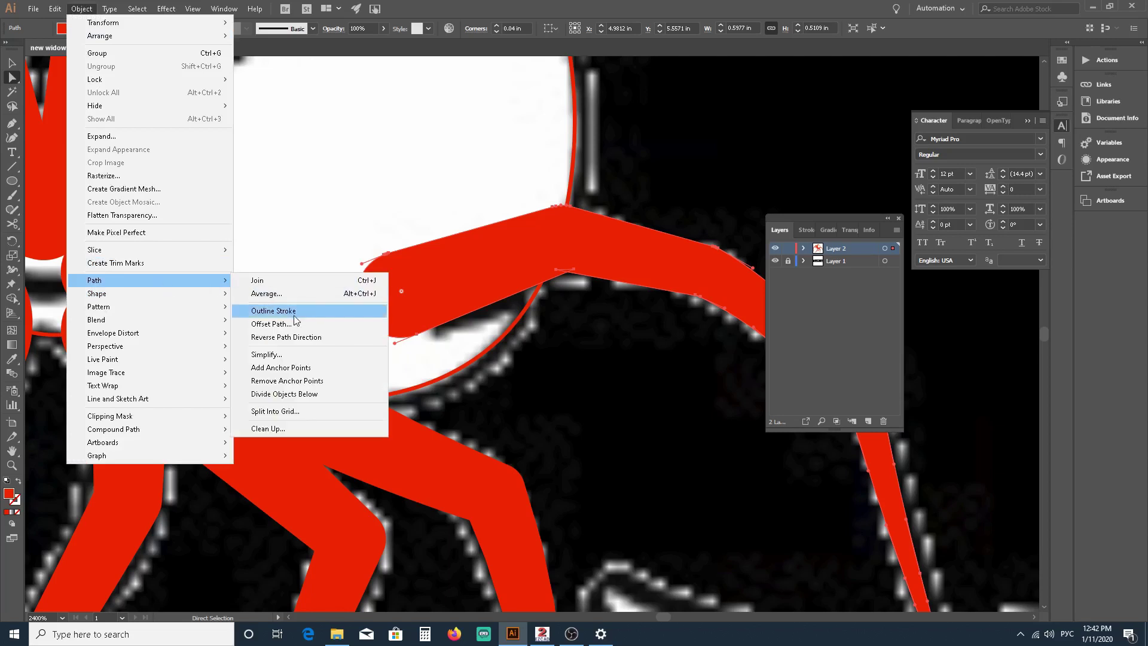
click(312, 324)
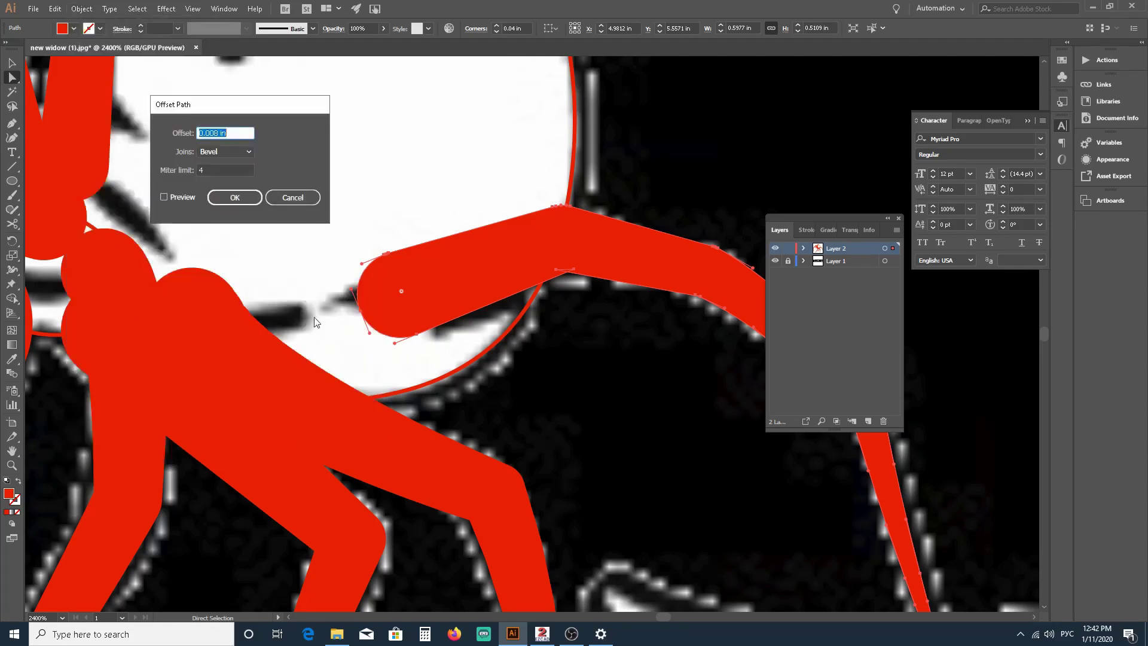
click(212, 133)
text(09)
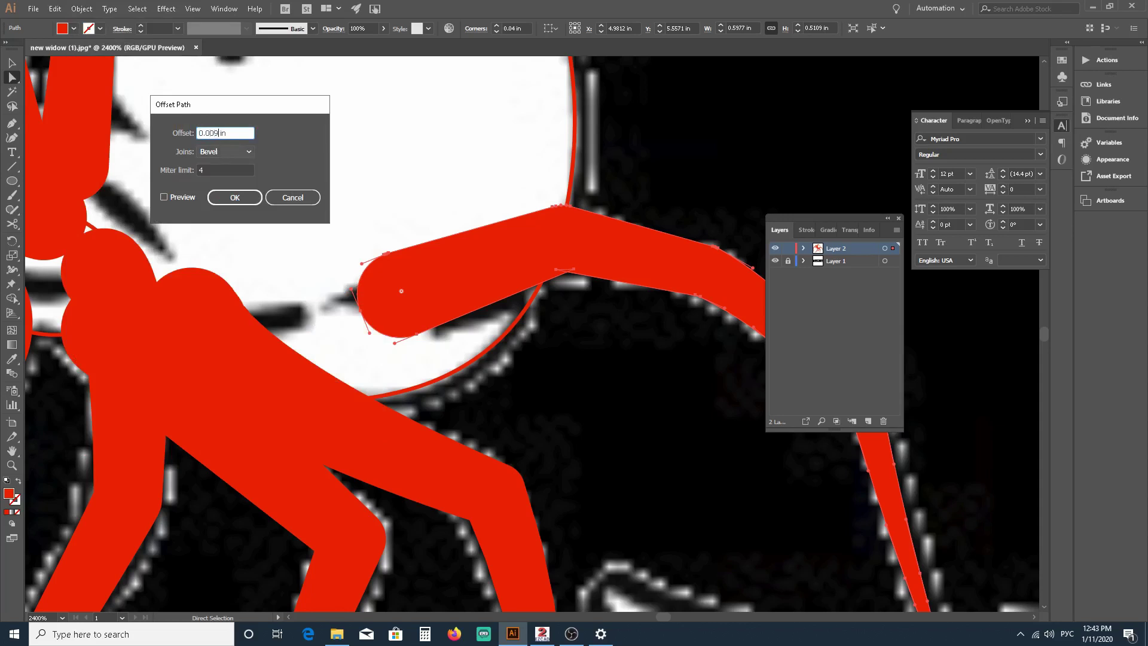
click(164, 197)
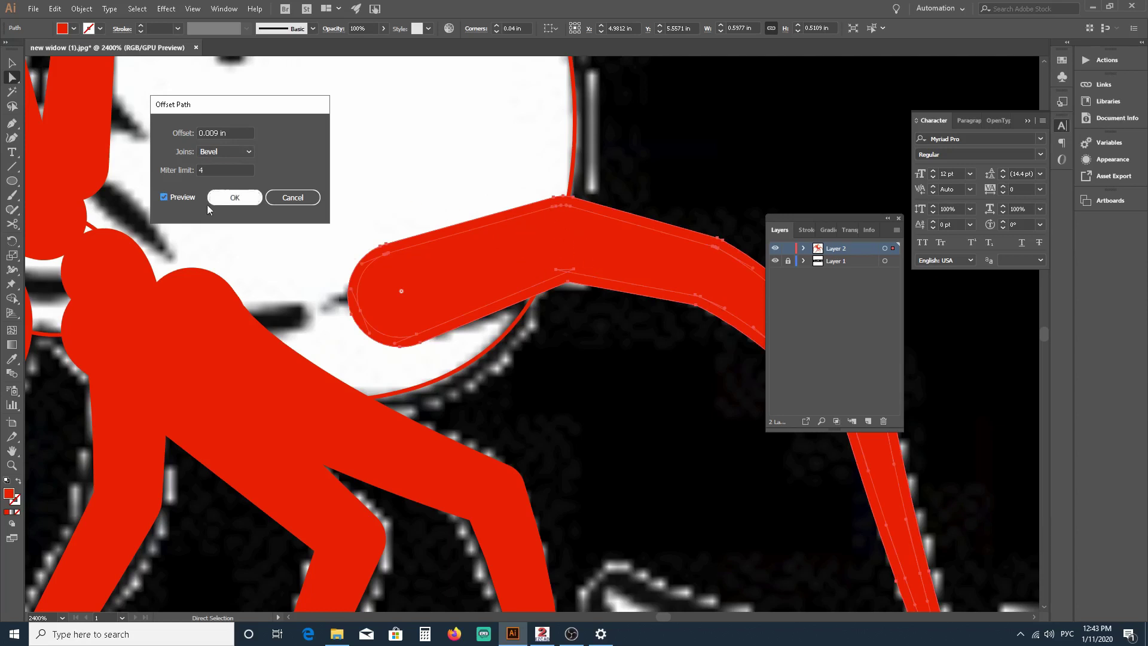
click(232, 198)
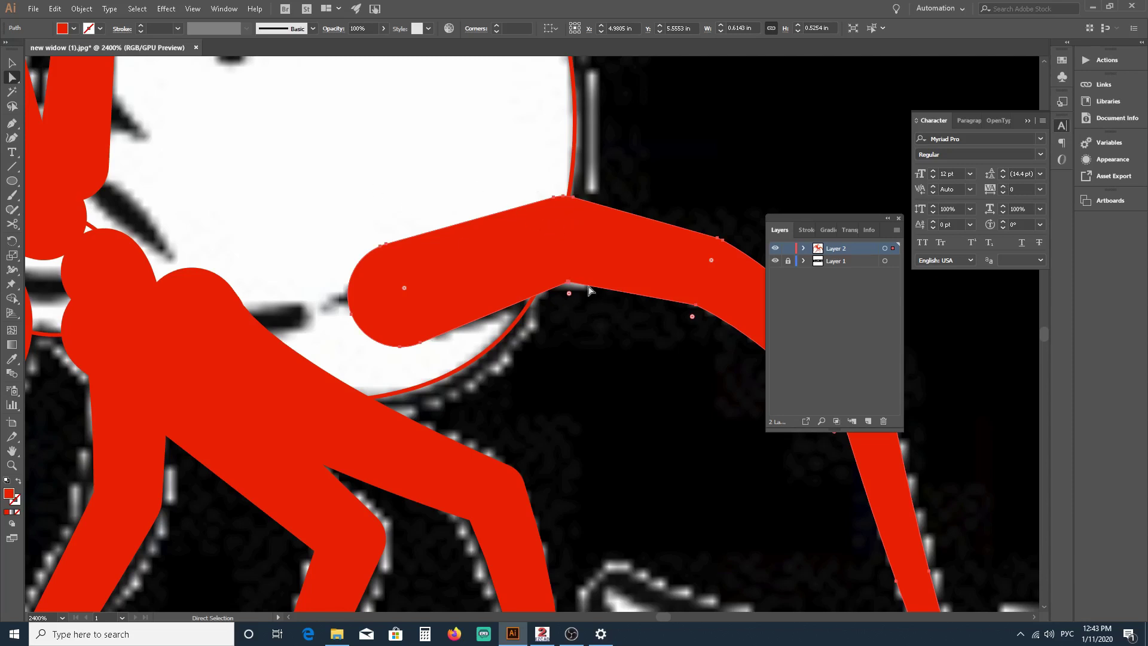
Step: Remove the fill from the rightmost leg's offset outline and give it a red 0.25 pt stroke
shift+click(62, 29)
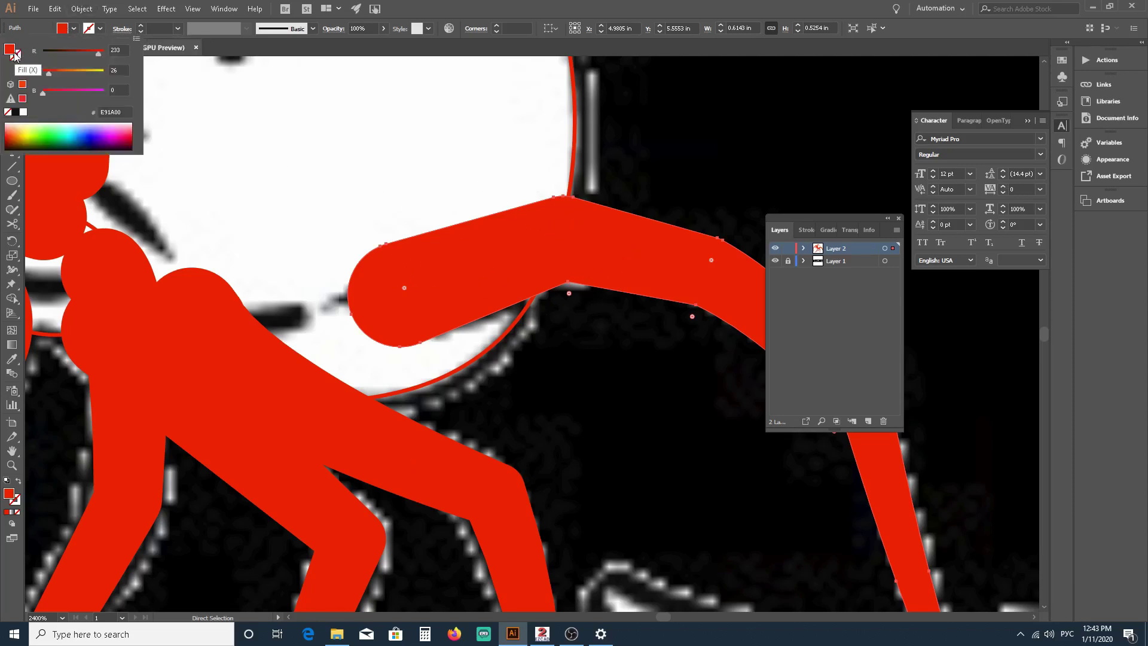
click(9, 112)
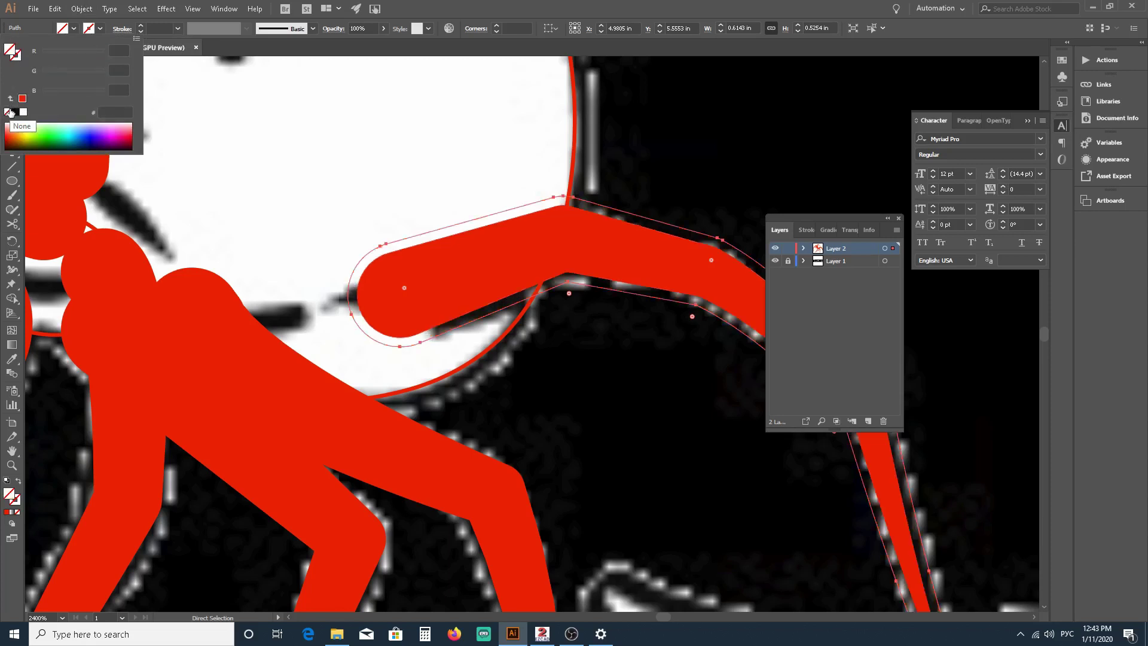
shift+click(88, 28)
click(22, 98)
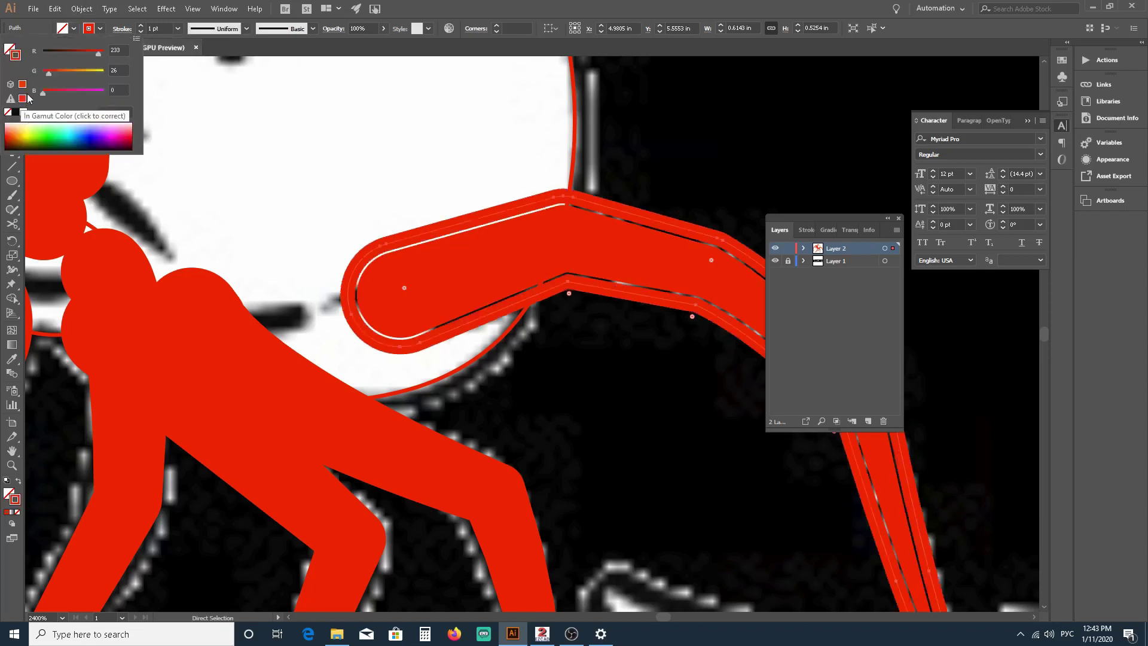
click(178, 29)
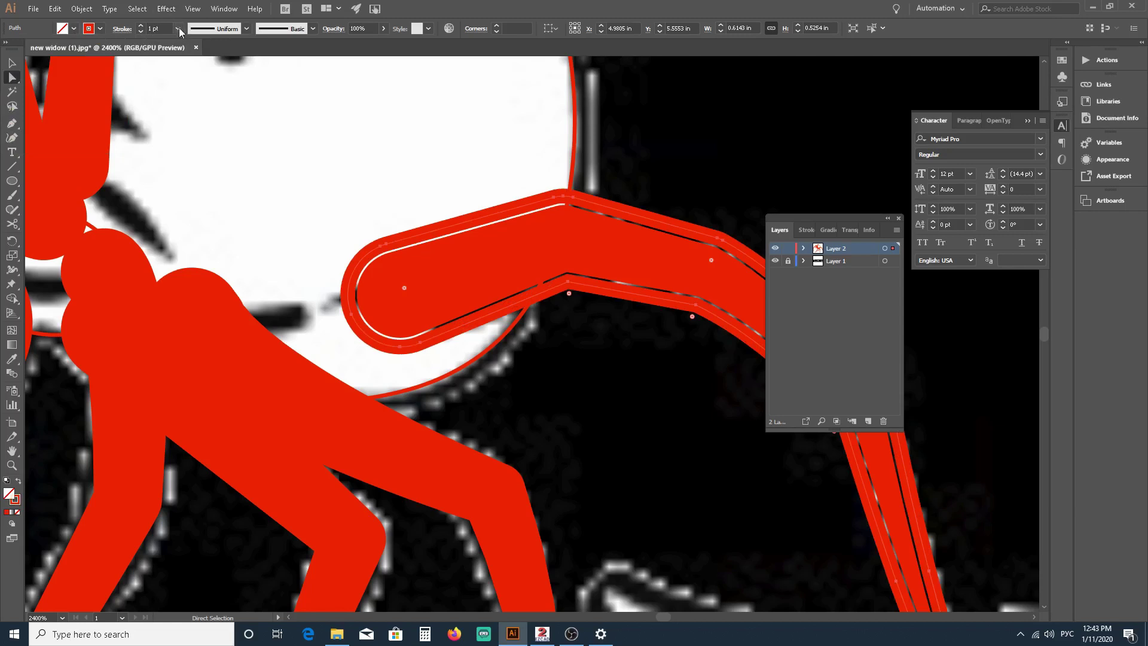
click(177, 29)
click(191, 48)
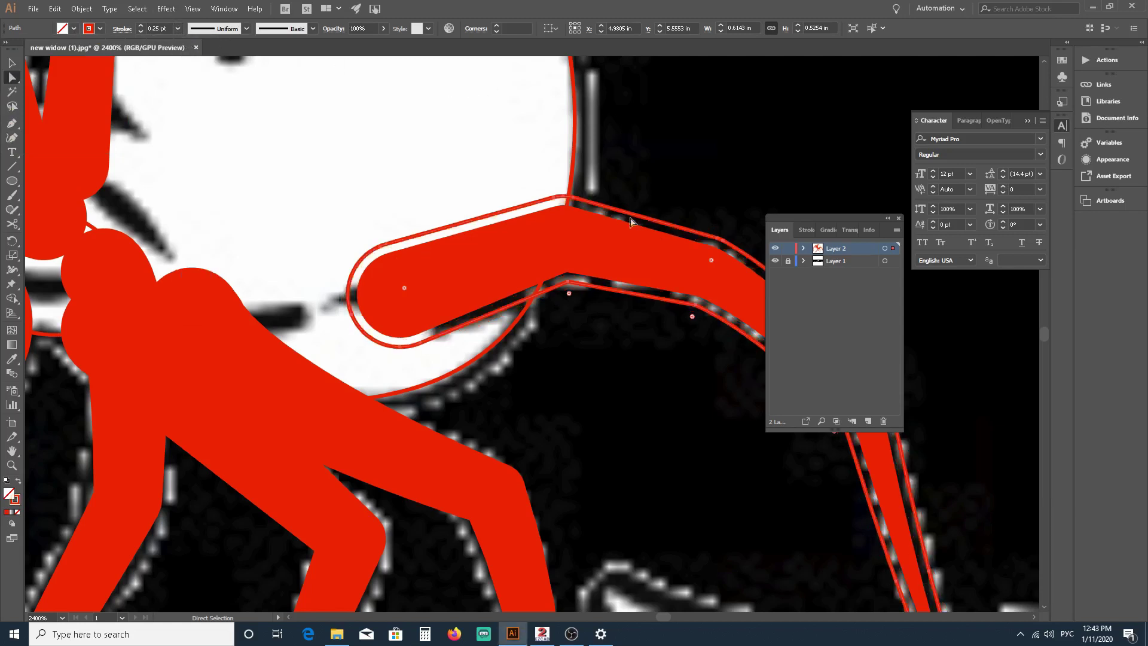
Step: Deselect the offset outline and compare it with the traced artwork along the rightmost leg and across the whole spider
scroll(634, 241, up, 1)
scroll(559, 203, down, 4)
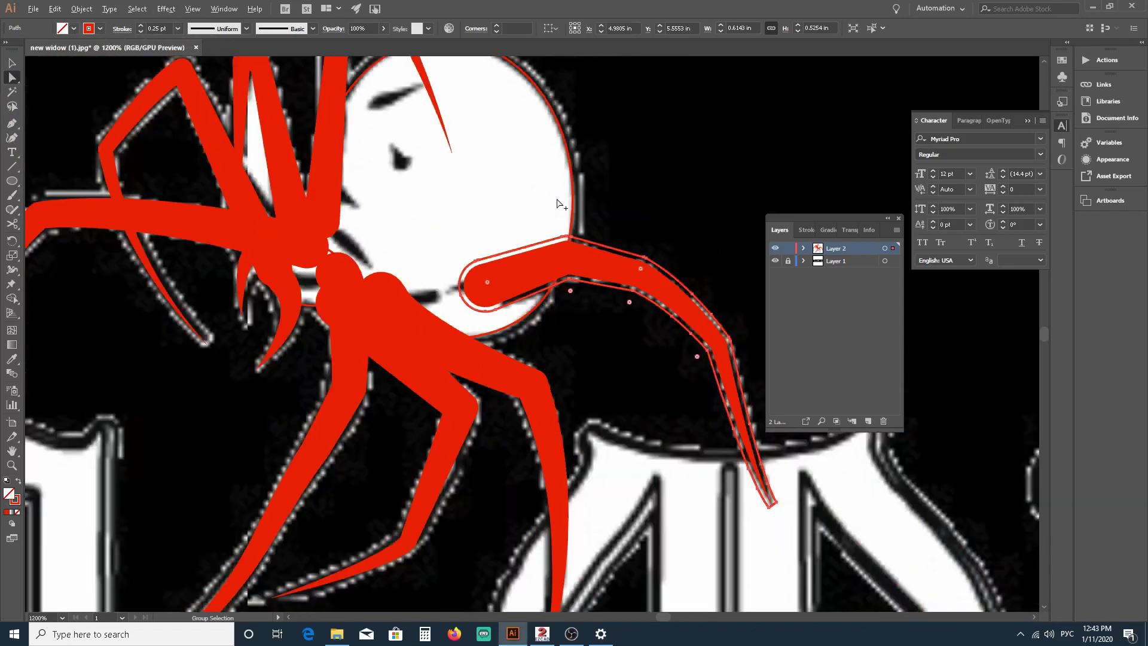
click(651, 168)
scroll(643, 174, down, 1)
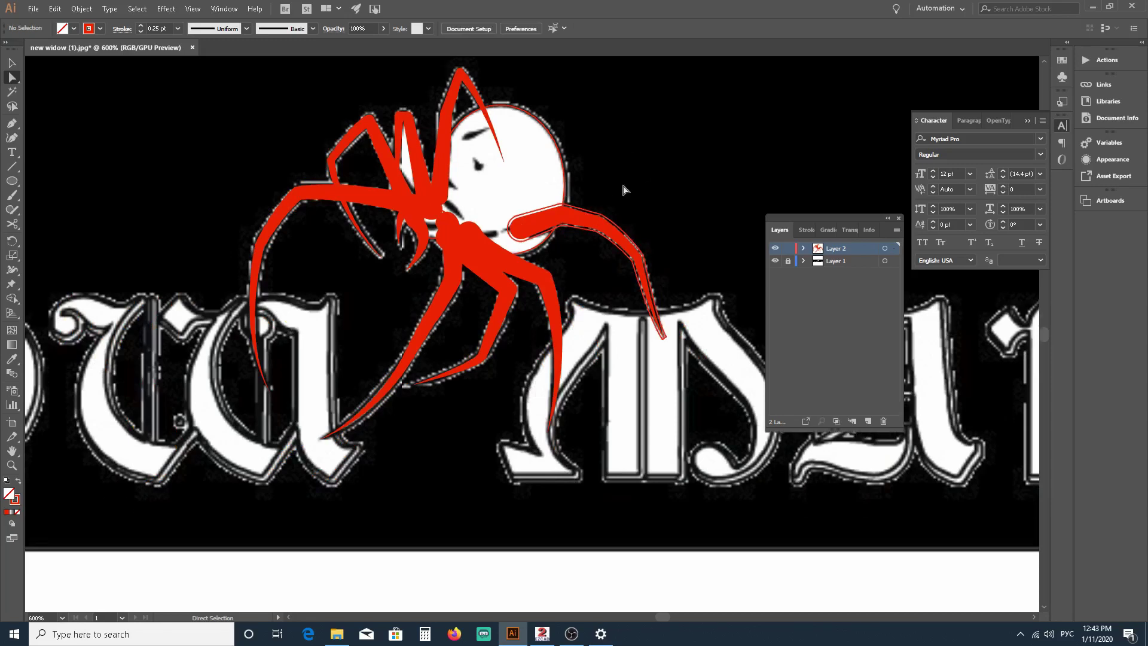
scroll(616, 186, up, 2)
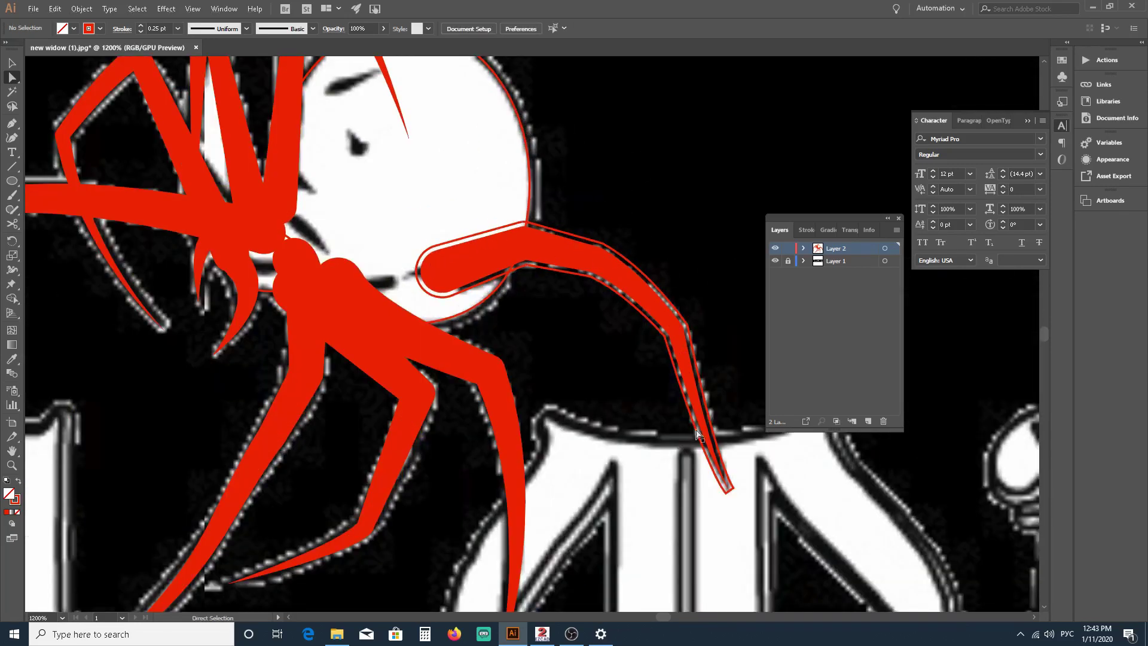
scroll(668, 194, down, 2)
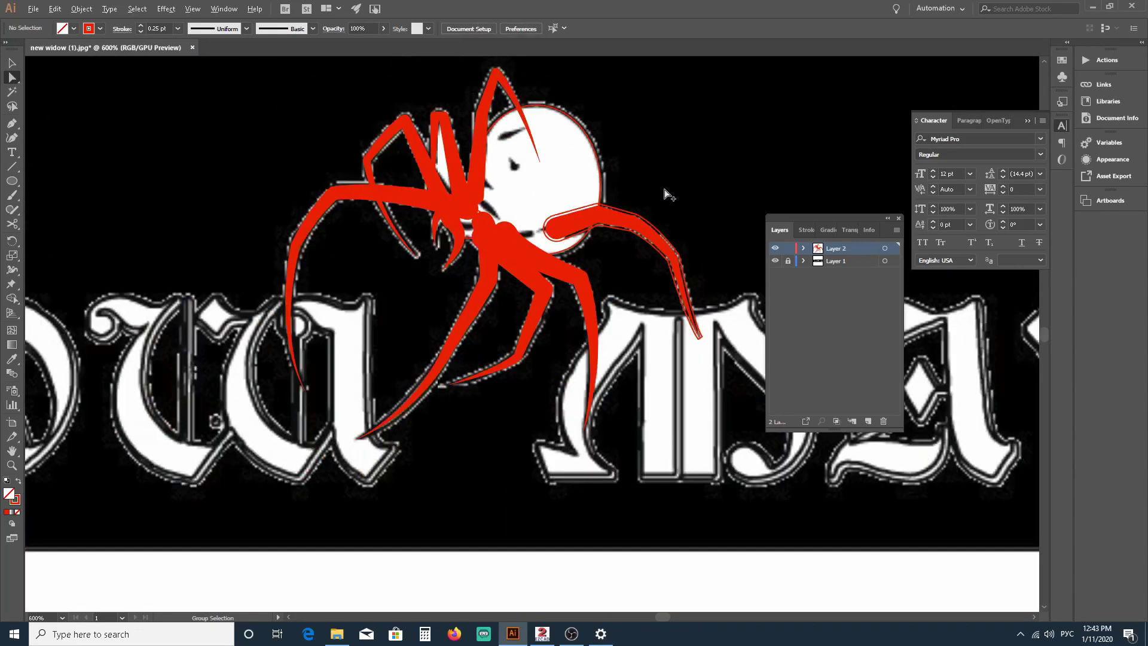
scroll(566, 186, up, 1)
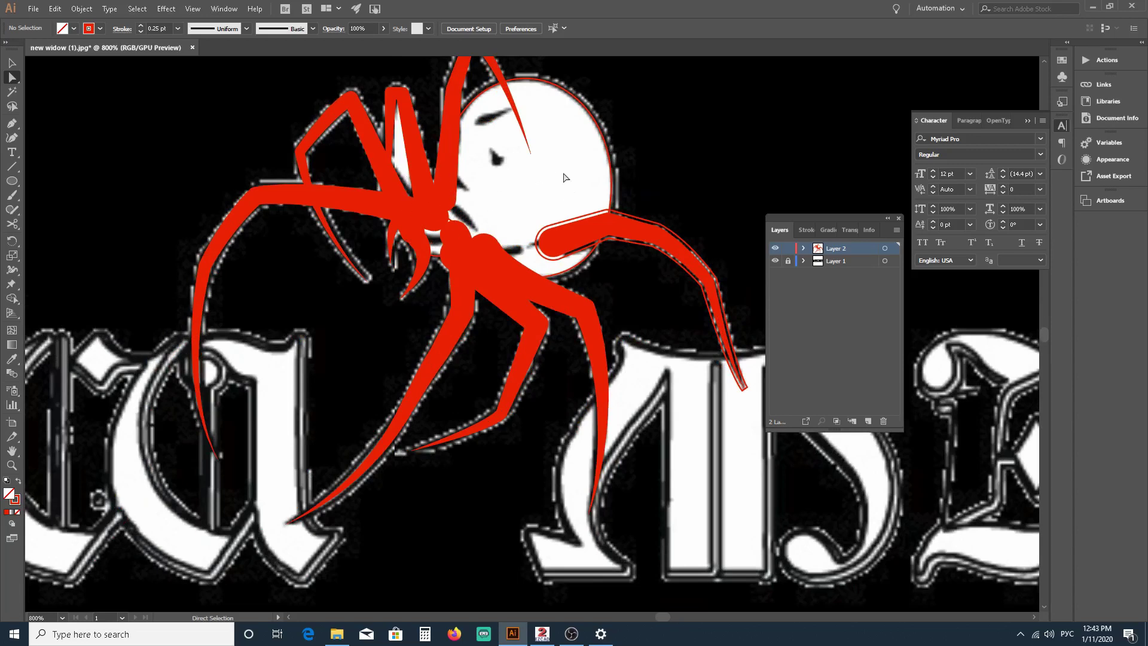
scroll(507, 176, down, 2)
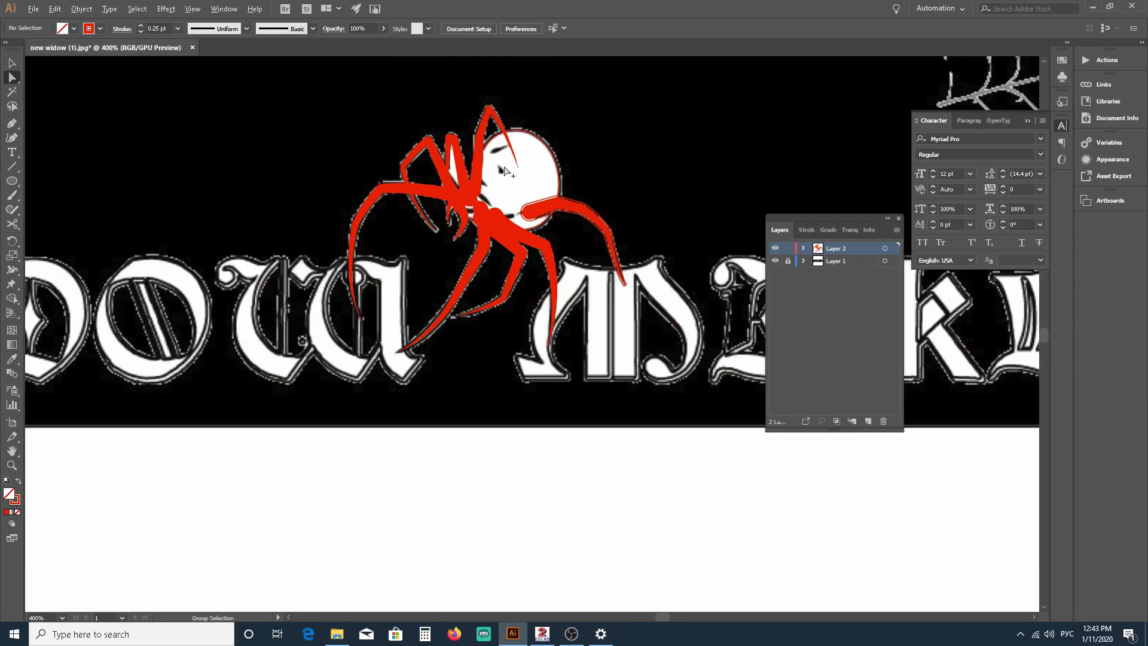
scroll(507, 174, down, 1)
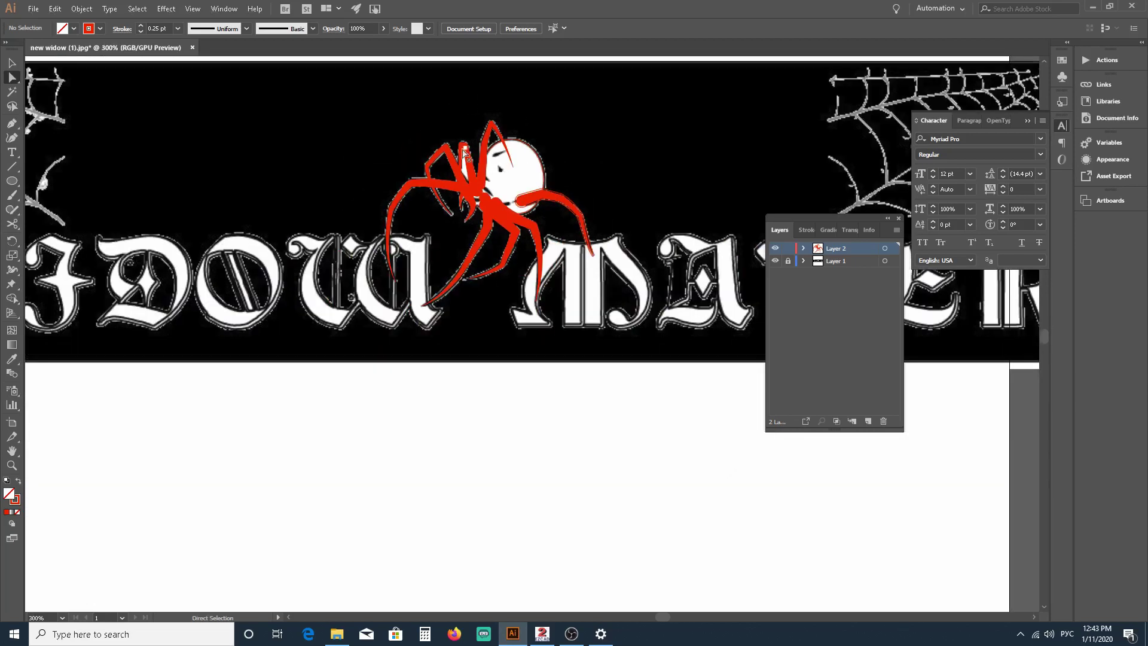
Step: Select the whole spider, set its fill to None, and apply a red 0.25 pt stroke to every shape
drag(349, 125, 610, 333)
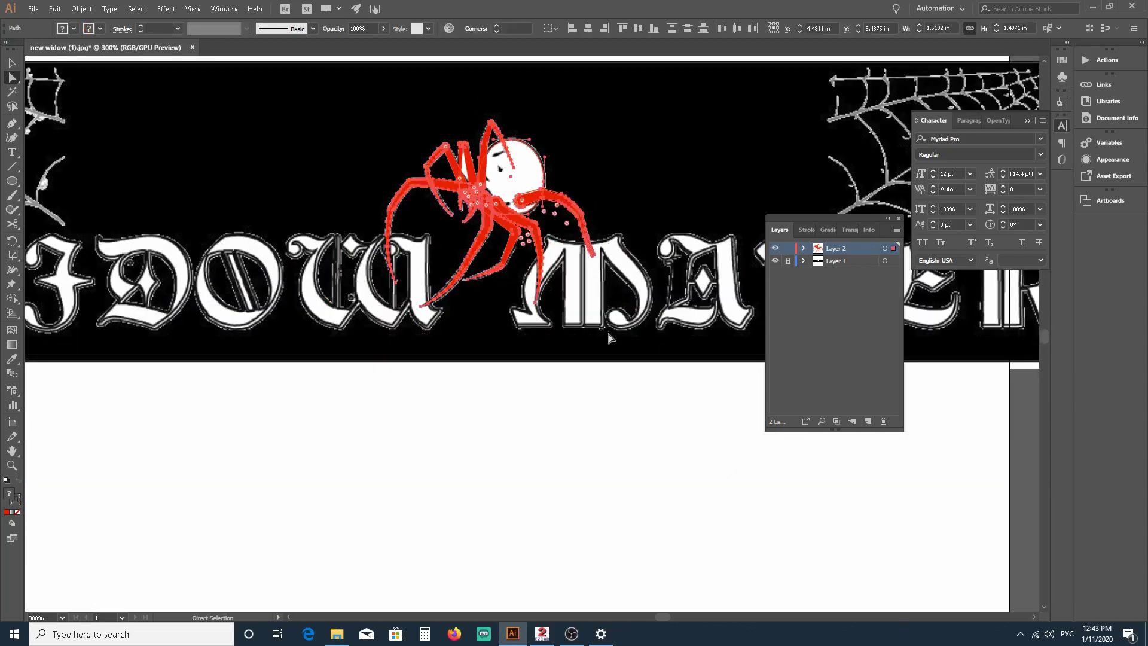
scroll(580, 226, up, 1)
scroll(581, 226, up, 1)
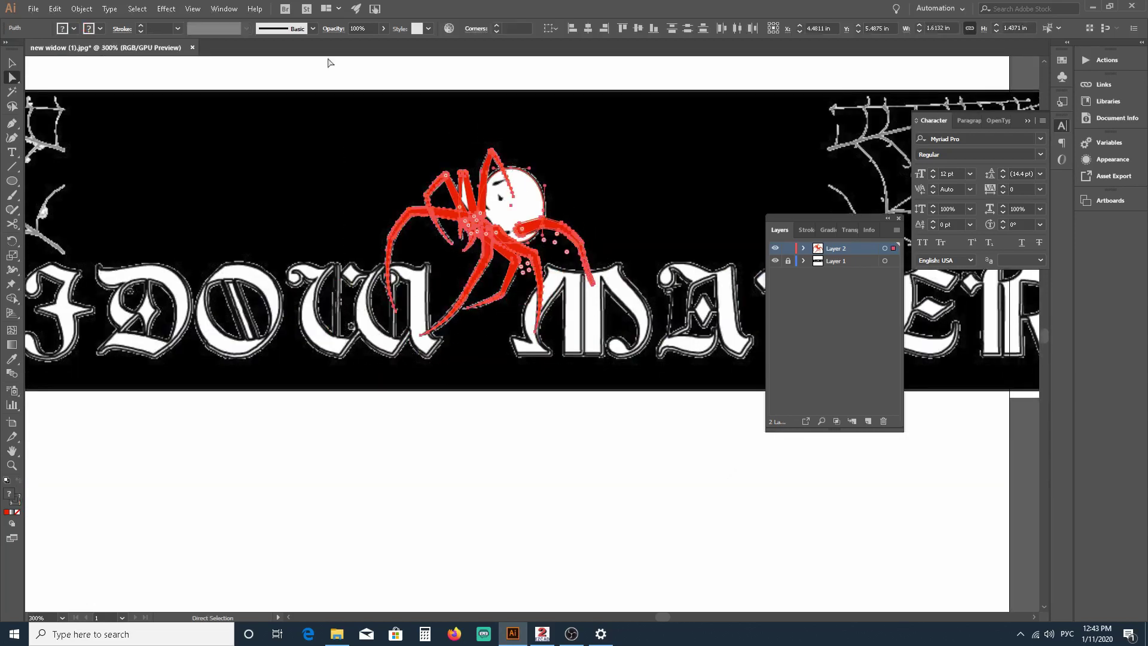
click(62, 30)
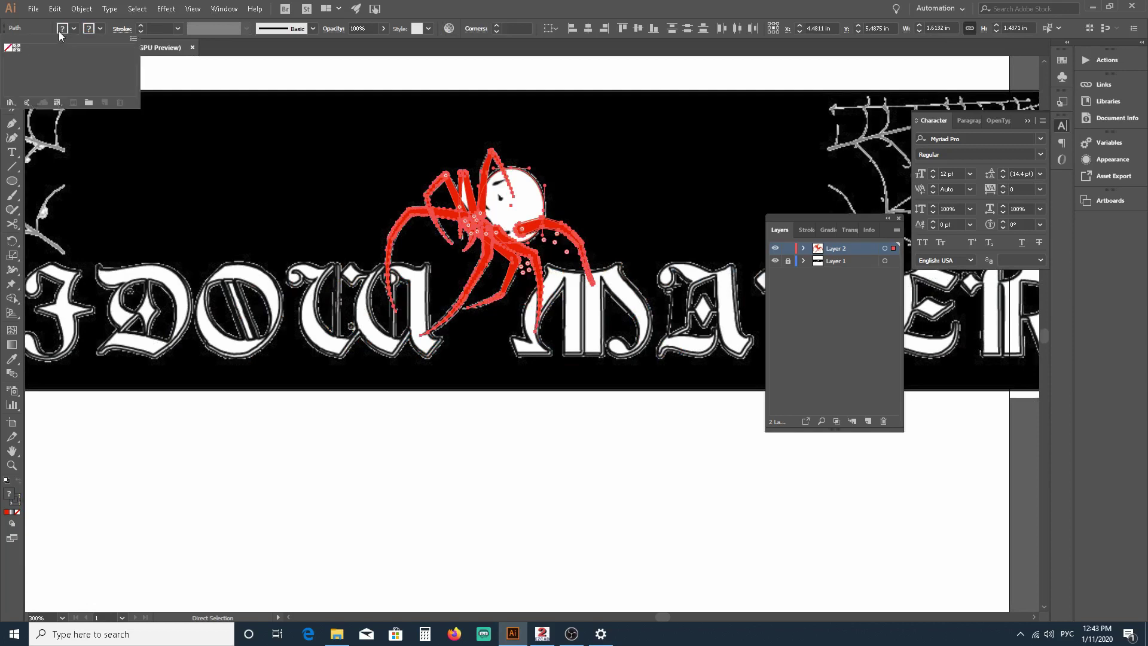
click(9, 49)
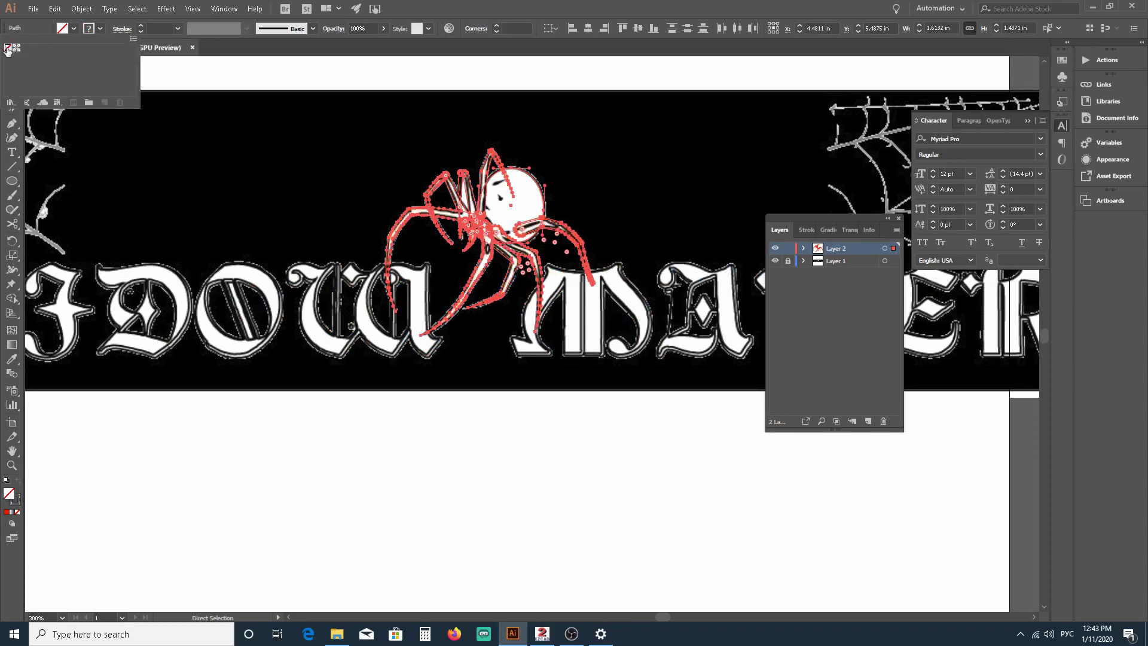
shift+click(91, 30)
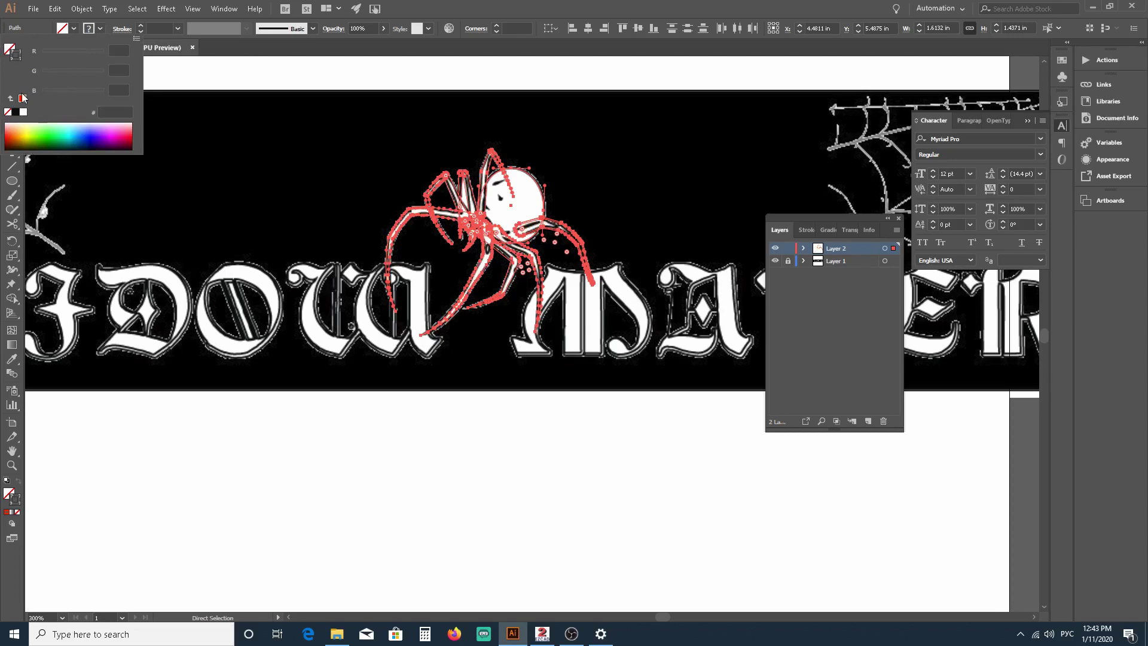
click(22, 98)
click(178, 29)
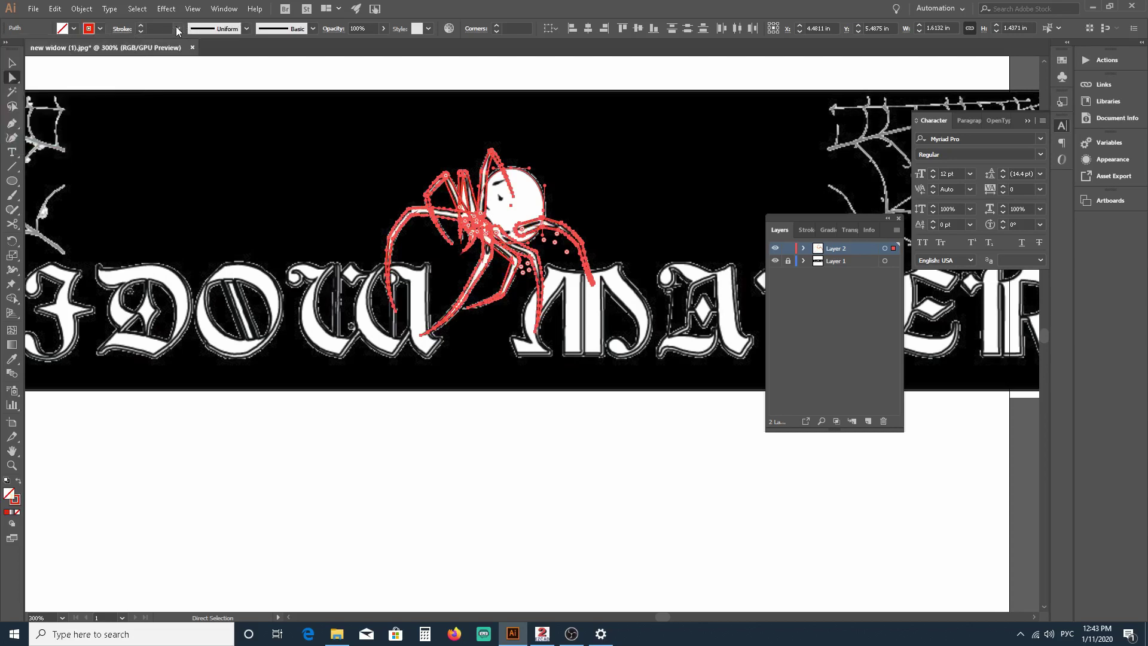
click(182, 37)
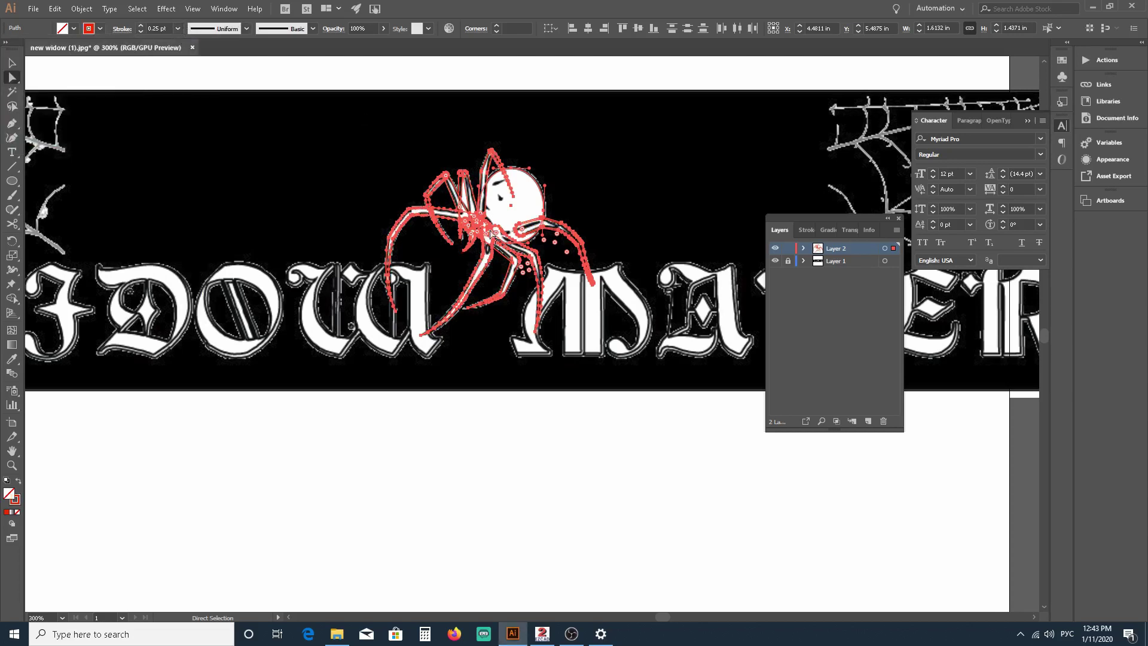
Step: Check the spider's thin outlines against the banner artwork, and select all of its paths
click(598, 202)
scroll(440, 248, up, 4)
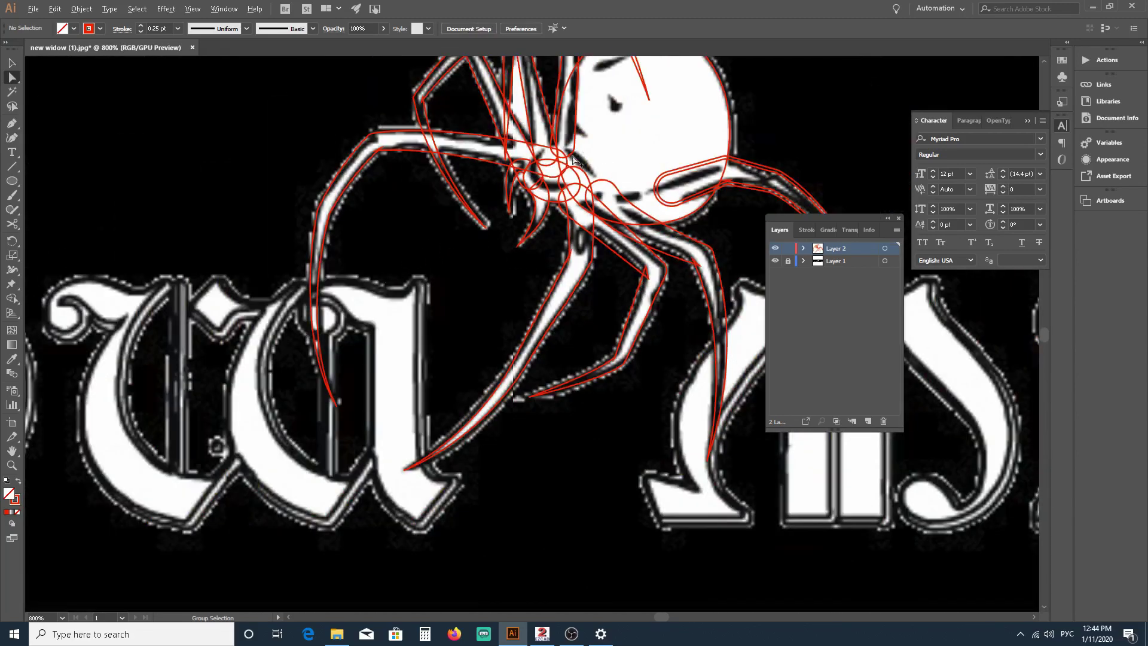
scroll(523, 191, down, 1)
scroll(622, 129, up, 4)
scroll(562, 139, down, 4)
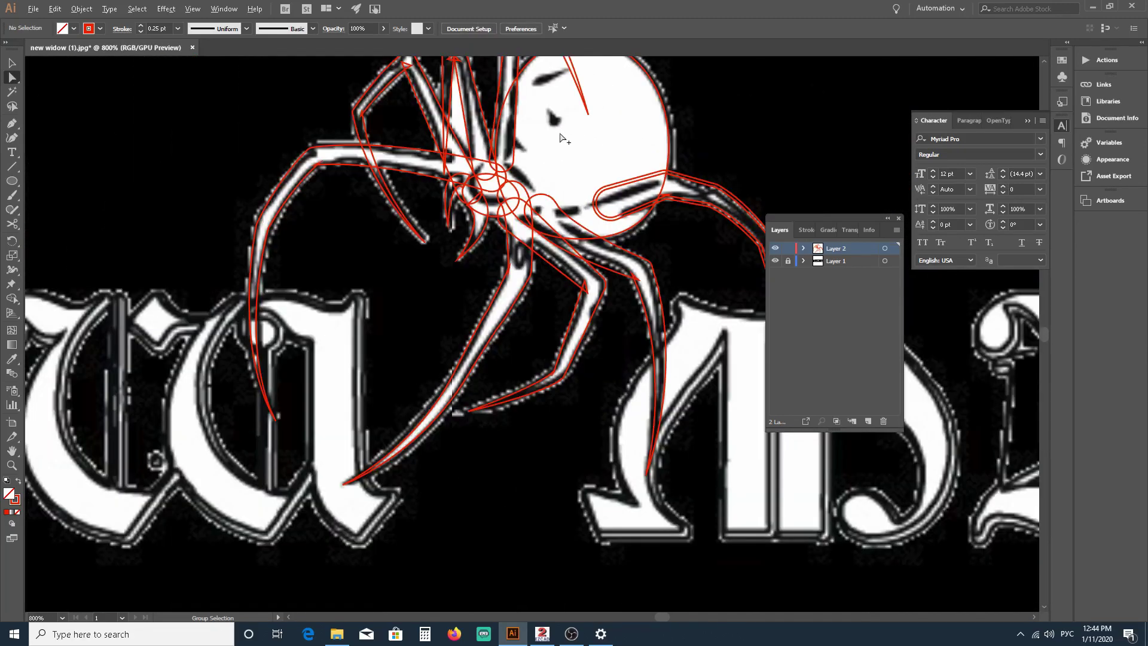
scroll(523, 191, up, 2)
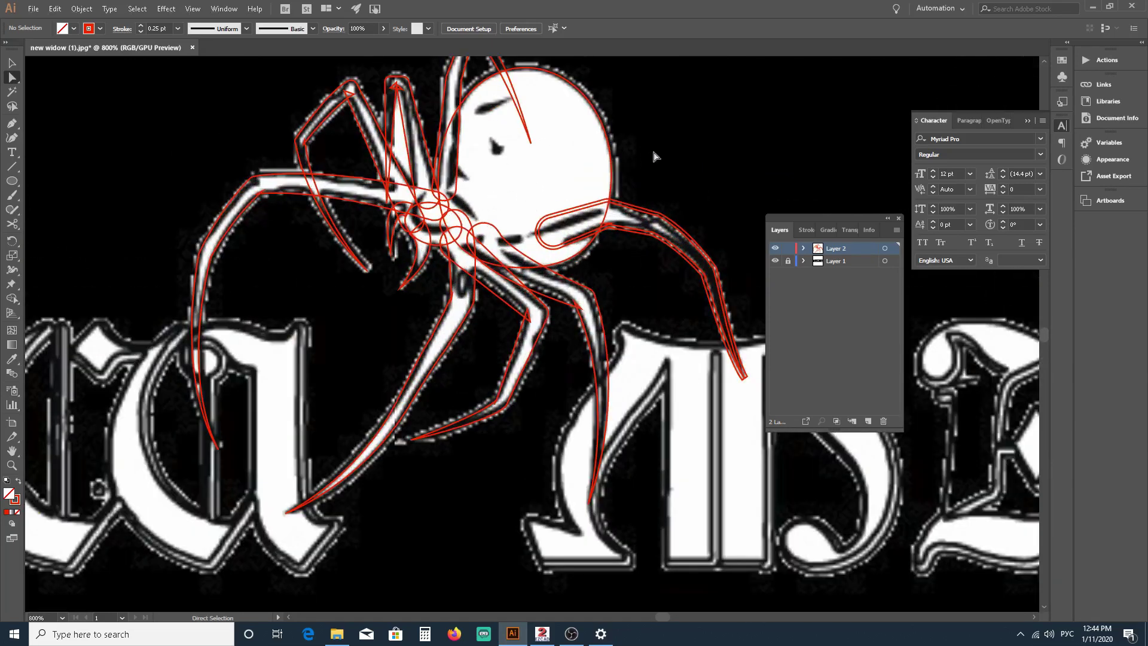
scroll(477, 167, up, 1)
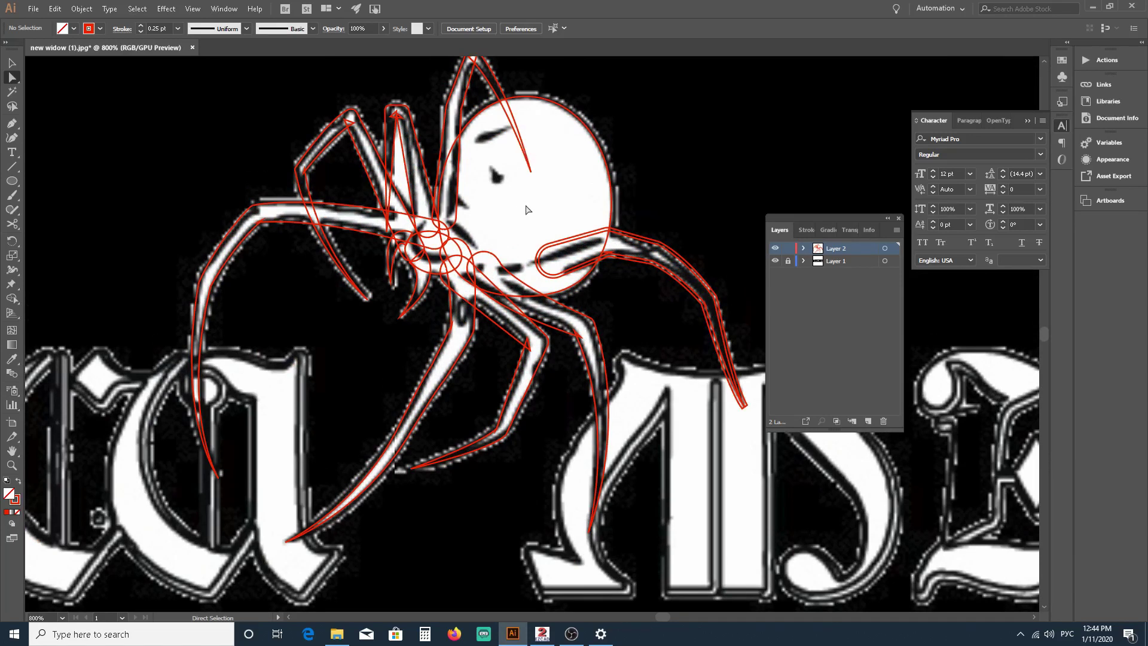
key(ctrl+a)
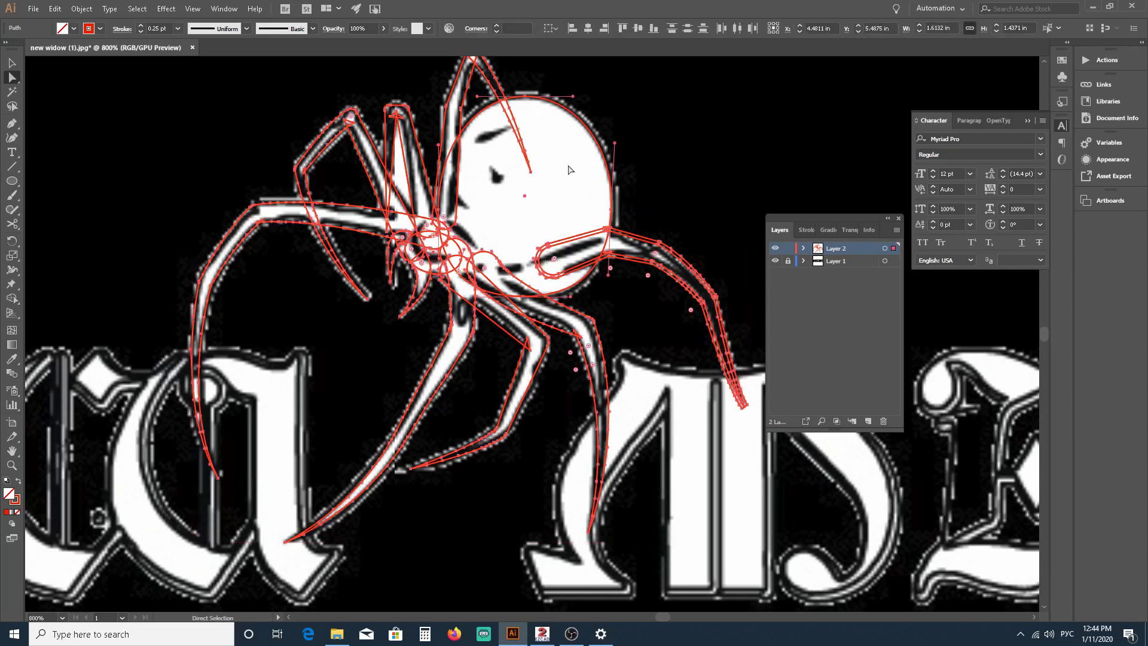
Step: Merge the overlapping segments of the long leftmost leg into one shape with the Shape Builder
click(11, 299)
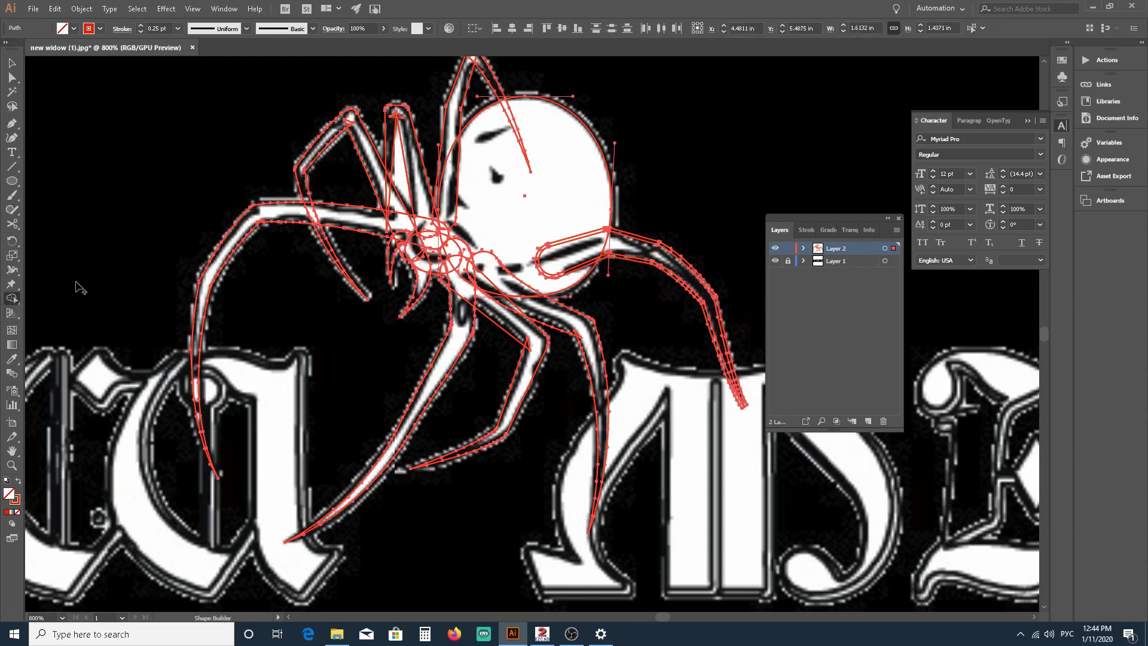
scroll(527, 203, up, 1)
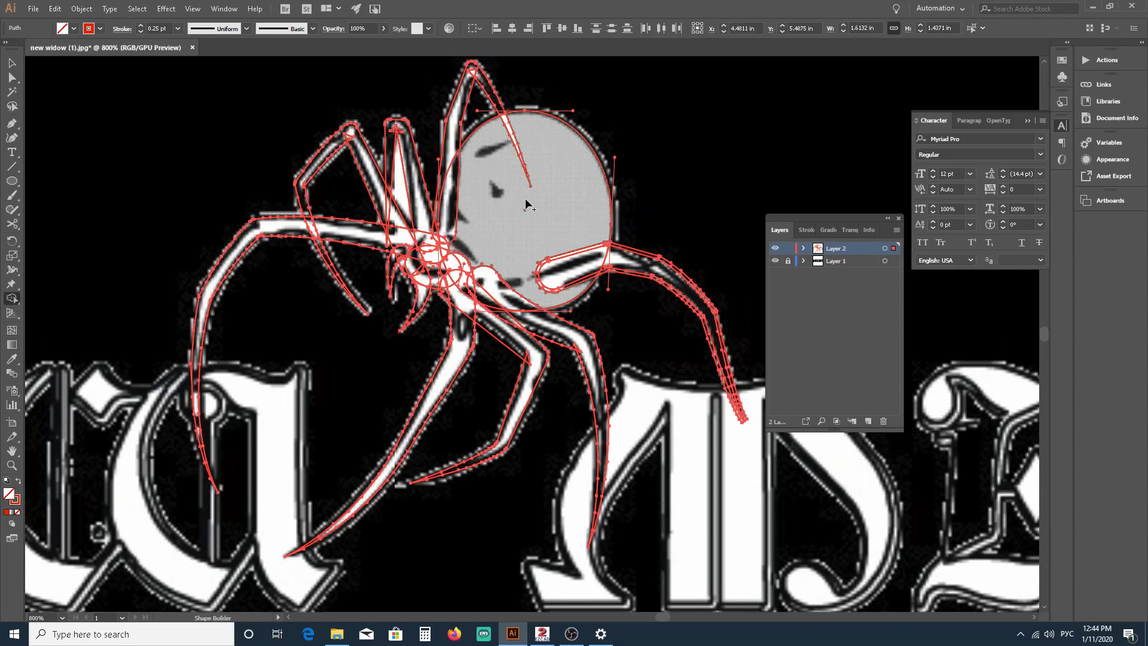
scroll(526, 203, up, 2)
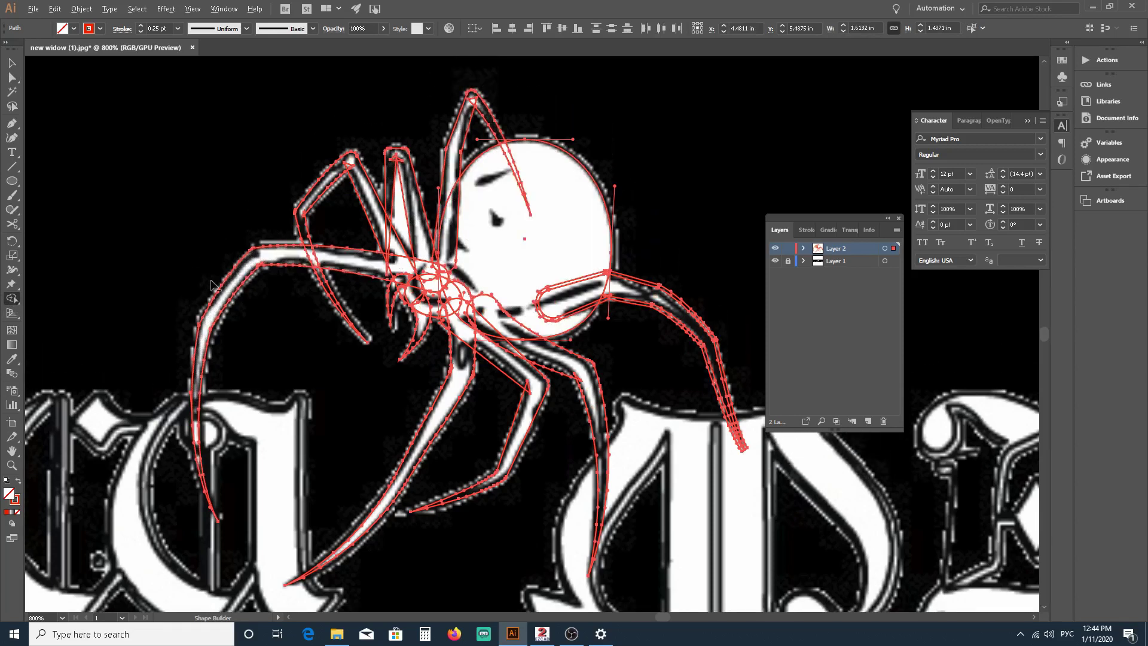
scroll(237, 277, up, 3)
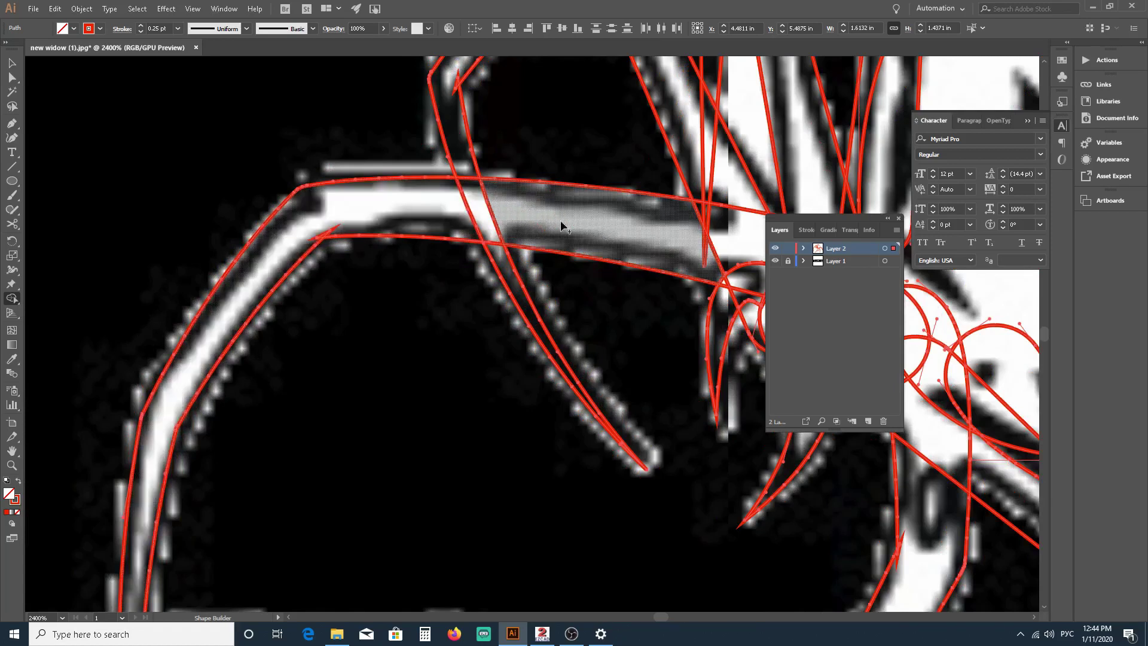
drag(415, 205, 533, 212)
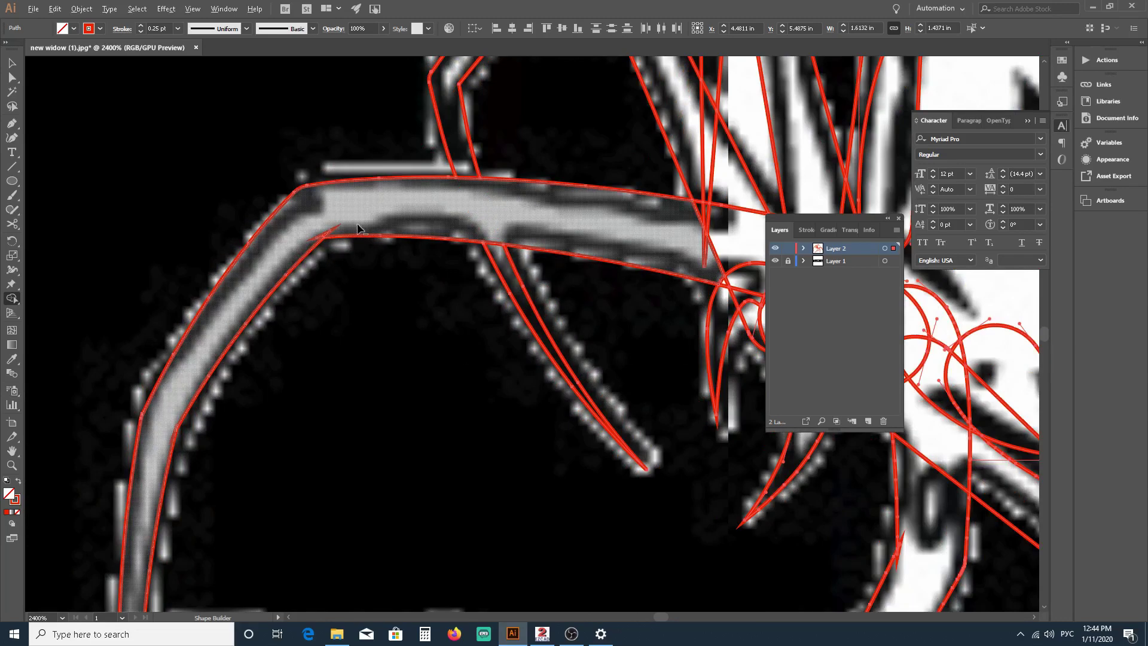
Step: Remove the small stray spur at the inner knee of the leftmost leg with the Shape Builder
scroll(330, 228, up, 3)
scroll(330, 228, up, 2)
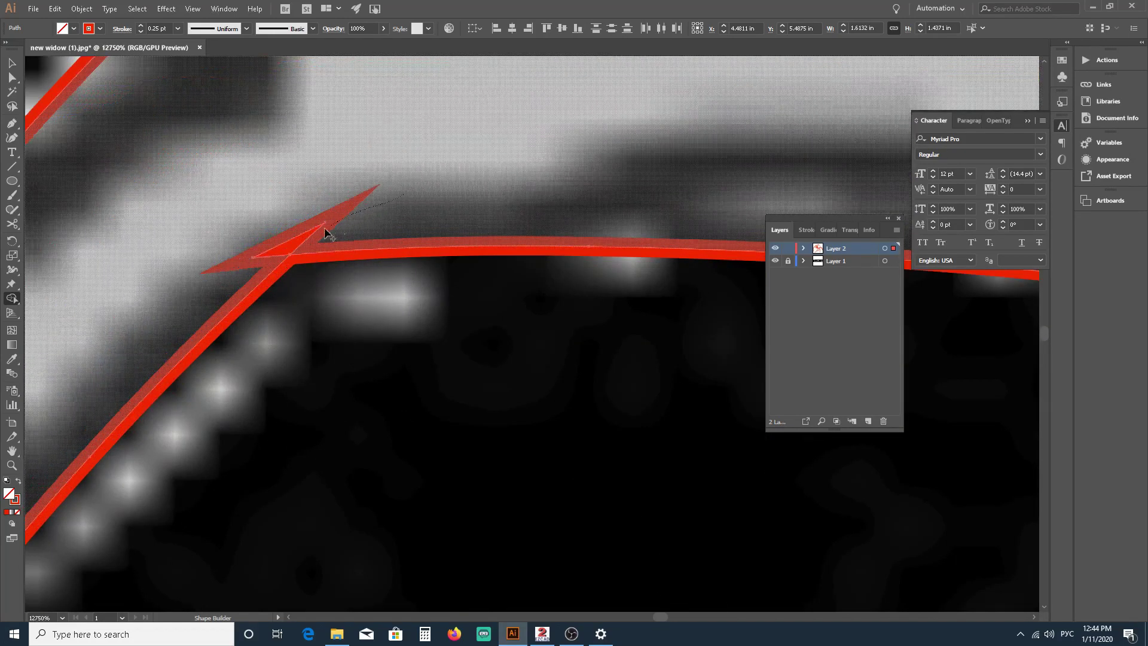
alt+click(297, 245)
scroll(315, 195, down, 6)
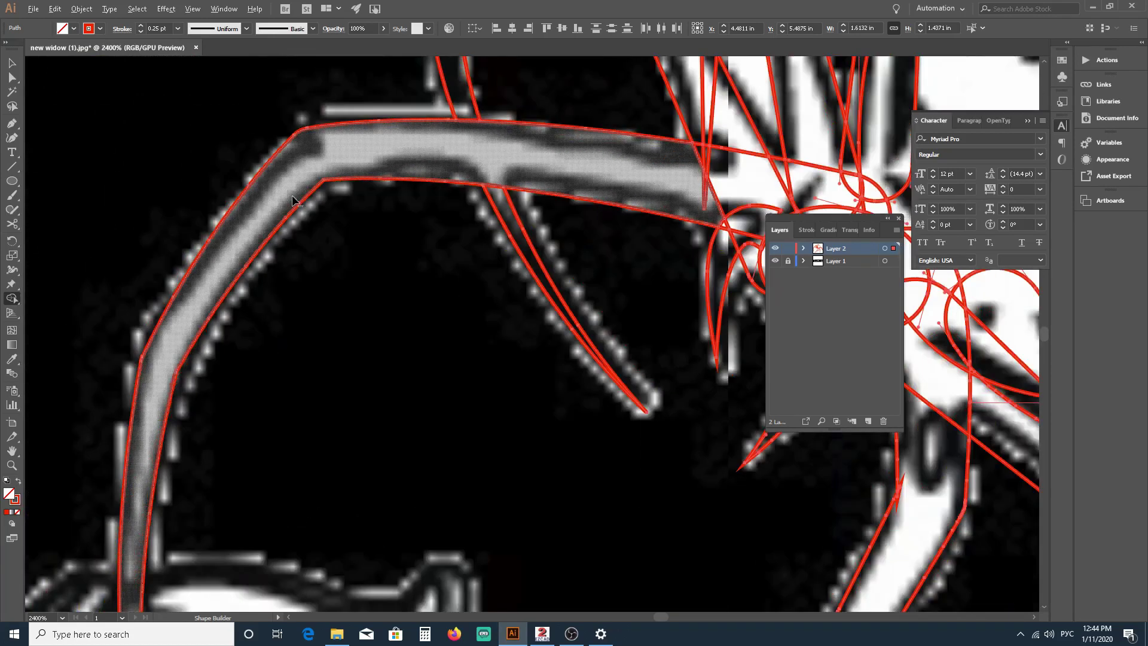
Step: Merge the upper and lower parts of the bent leg that crosses the leftmost leg into the leftmost leg's shape
scroll(707, 177, up, 2)
scroll(606, 194, down, 2)
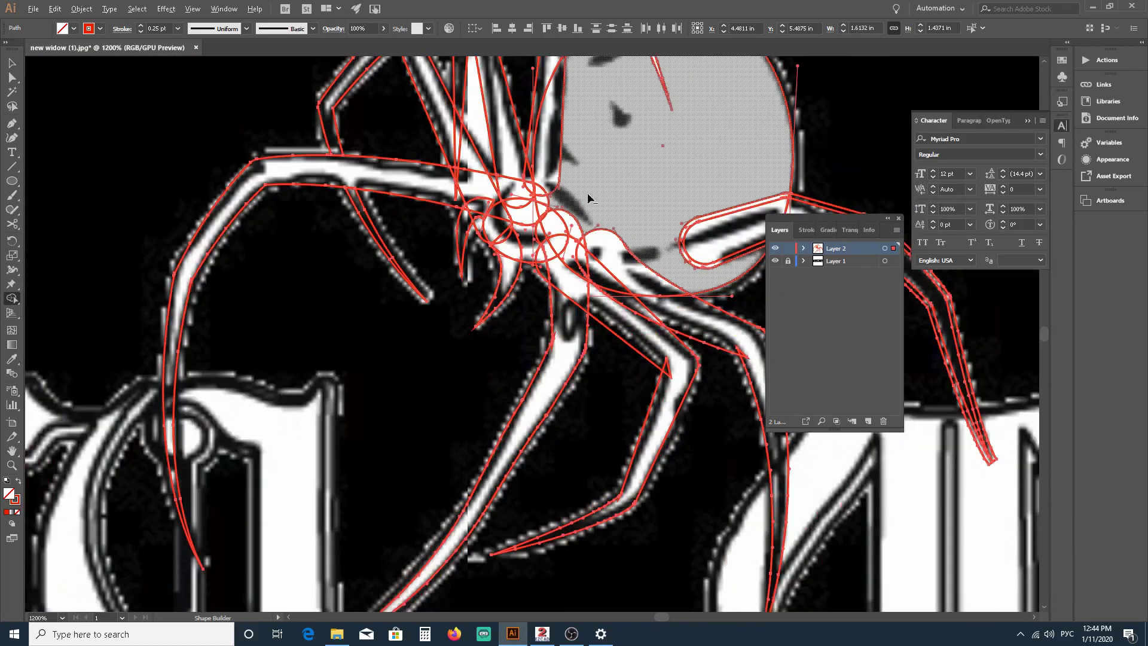
scroll(342, 176, up, 2)
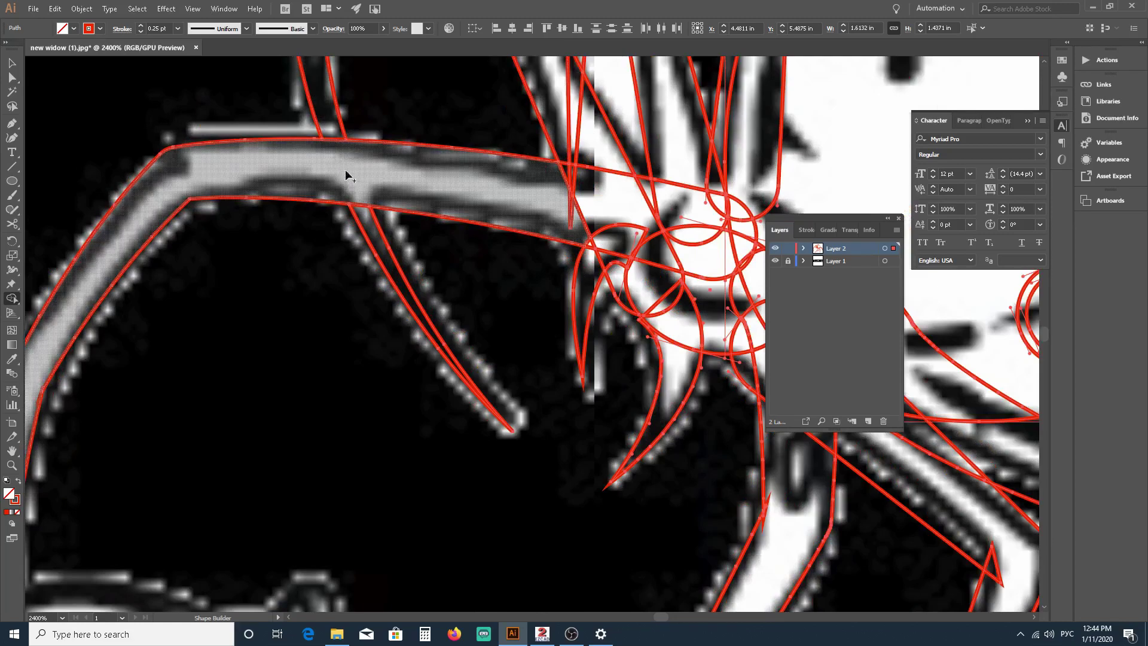
scroll(366, 215, down, 3)
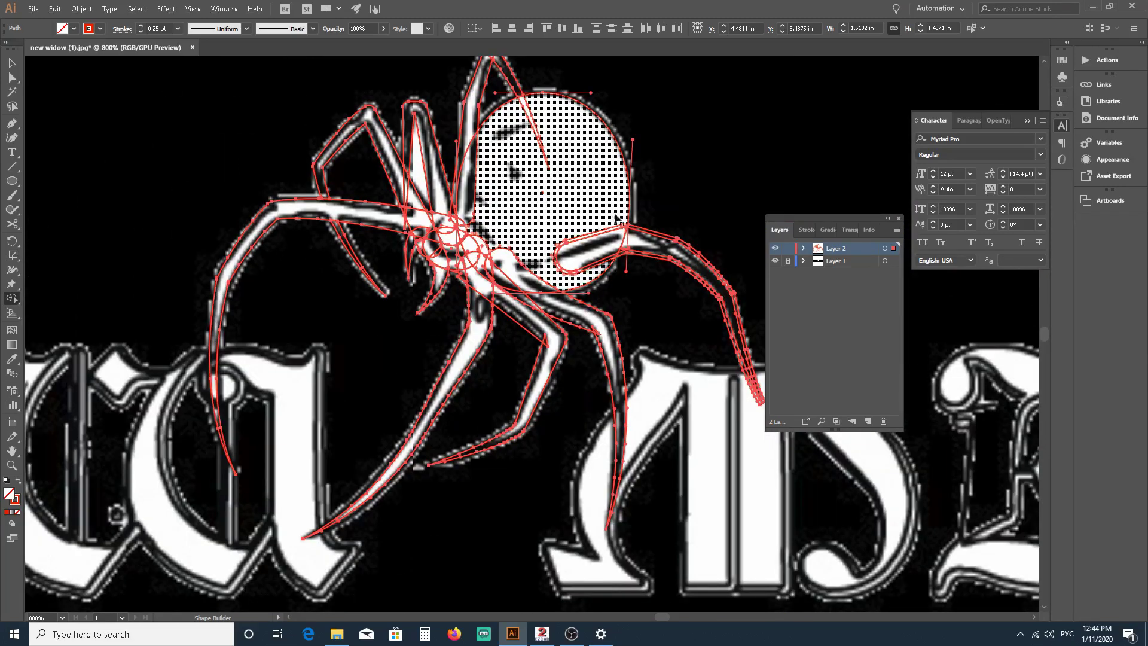
scroll(378, 226, up, 3)
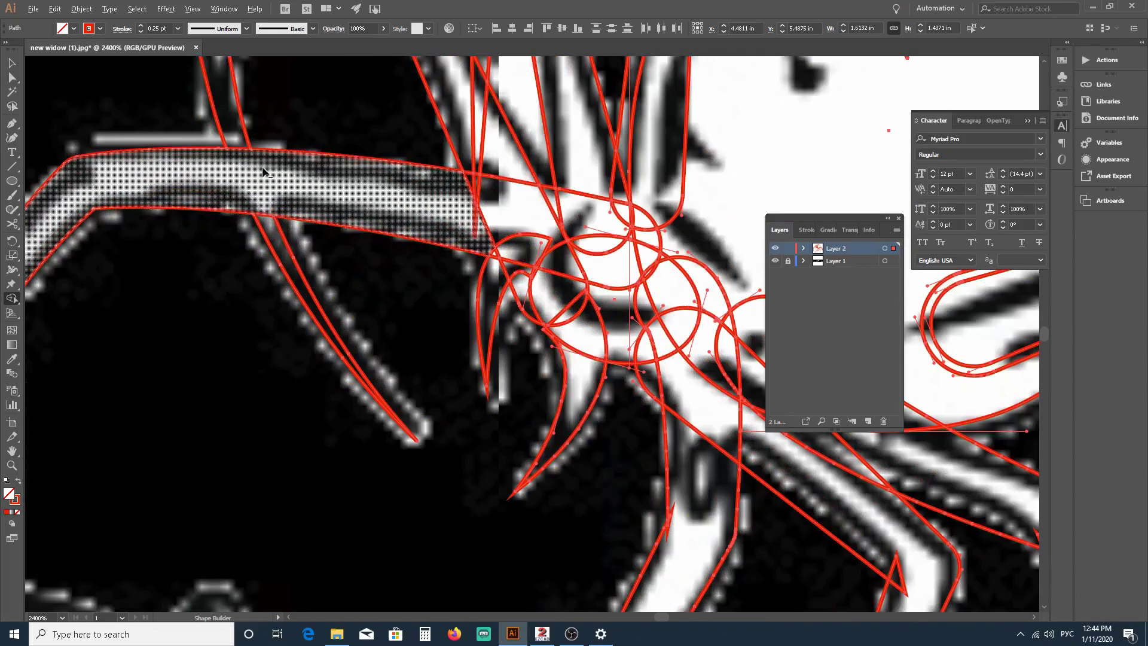
scroll(263, 172, up, 1)
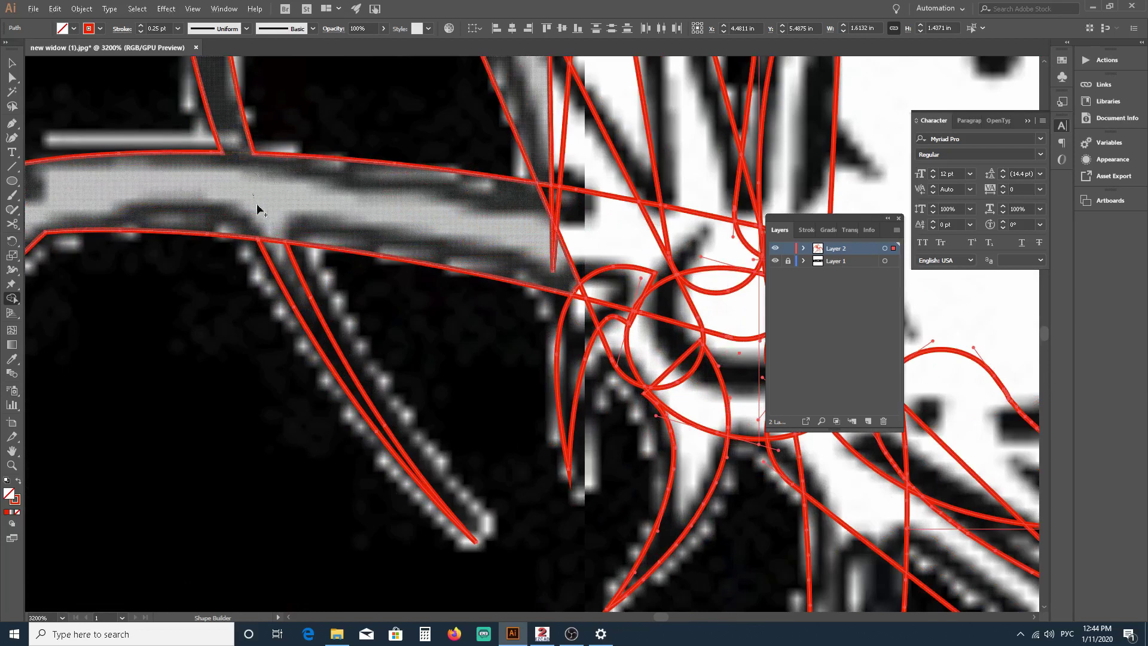
scroll(257, 208, down, 1)
scroll(275, 231, down, 2)
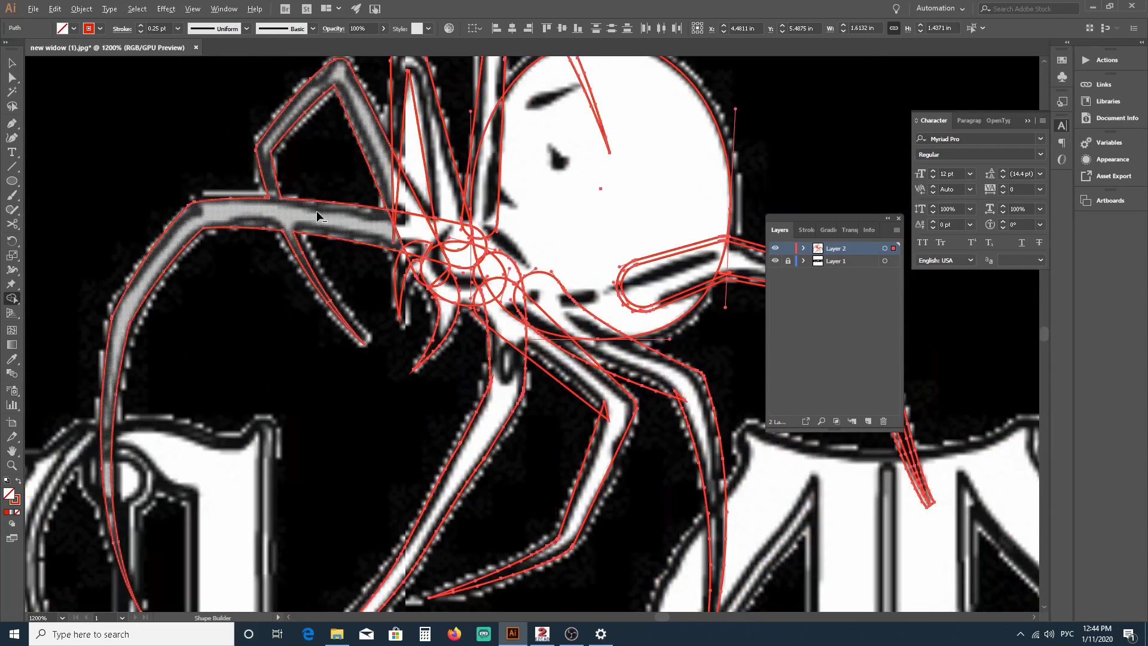
scroll(450, 197, up, 1)
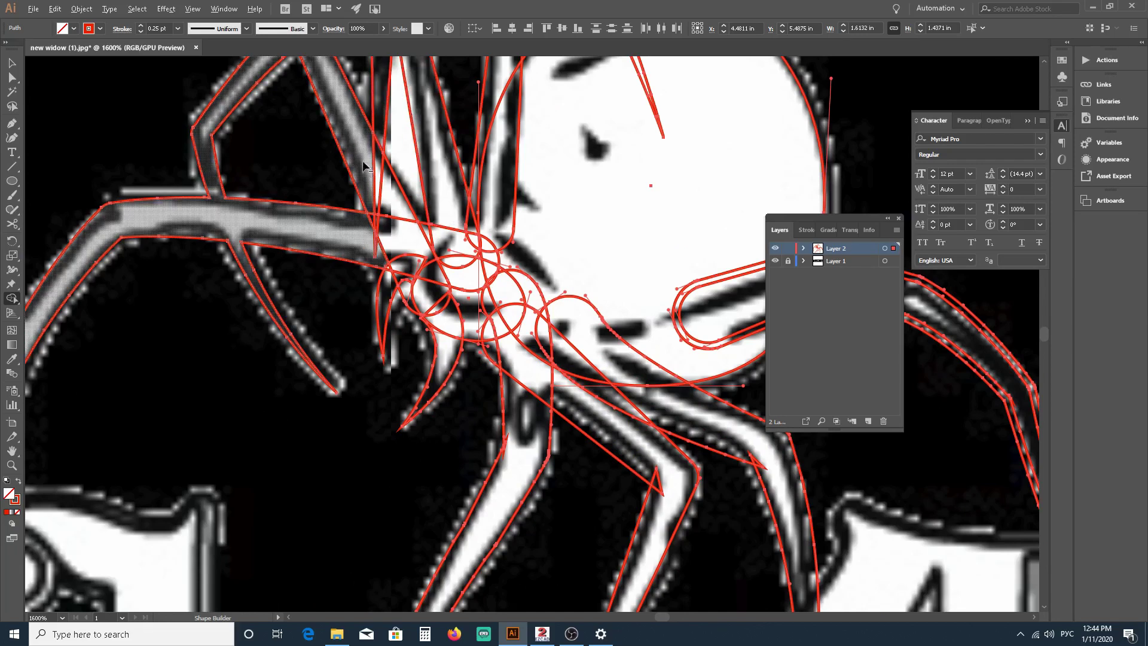
scroll(365, 161, up, 1)
scroll(353, 154, down, 2)
scroll(343, 146, up, 1)
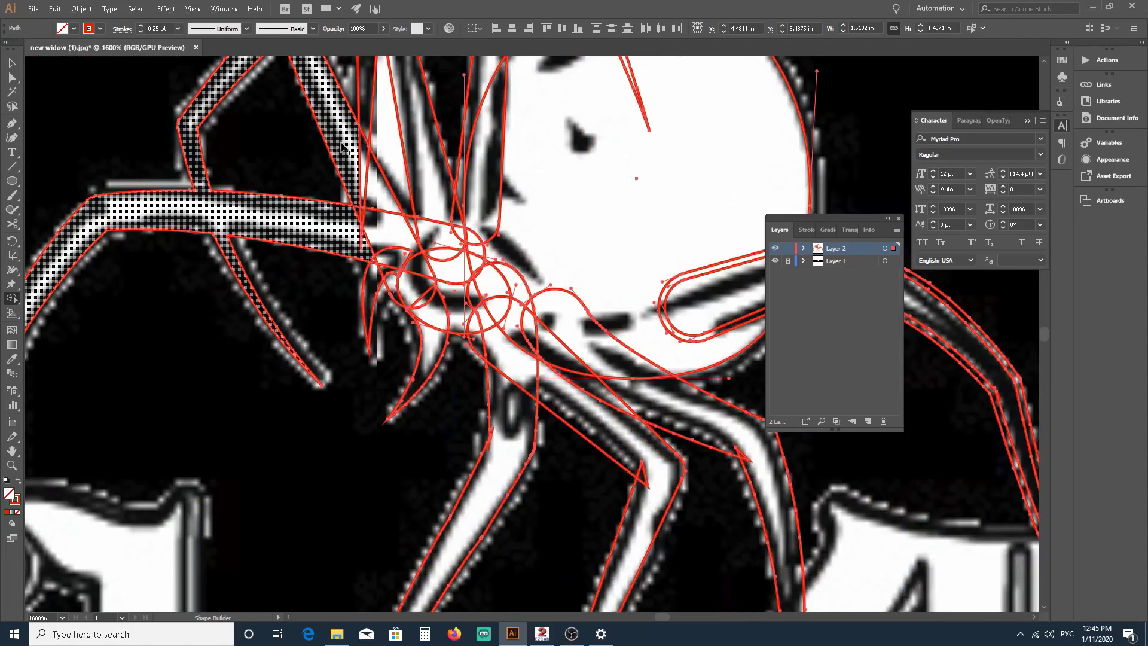
Step: Merge the head, the abdomen and the adjoining upper leg bases into one body shape, including leftover pieces beside the fangs
mouse_move(357, 167)
mouse_down()
mouse_move(396, 266)
mouse_move(455, 320)
mouse_move(515, 284)
mouse_move(563, 294)
mouse_up()
mouse_move(505, 261)
mouse_down()
mouse_move(314, 226)
mouse_move(371, 209)
mouse_up()
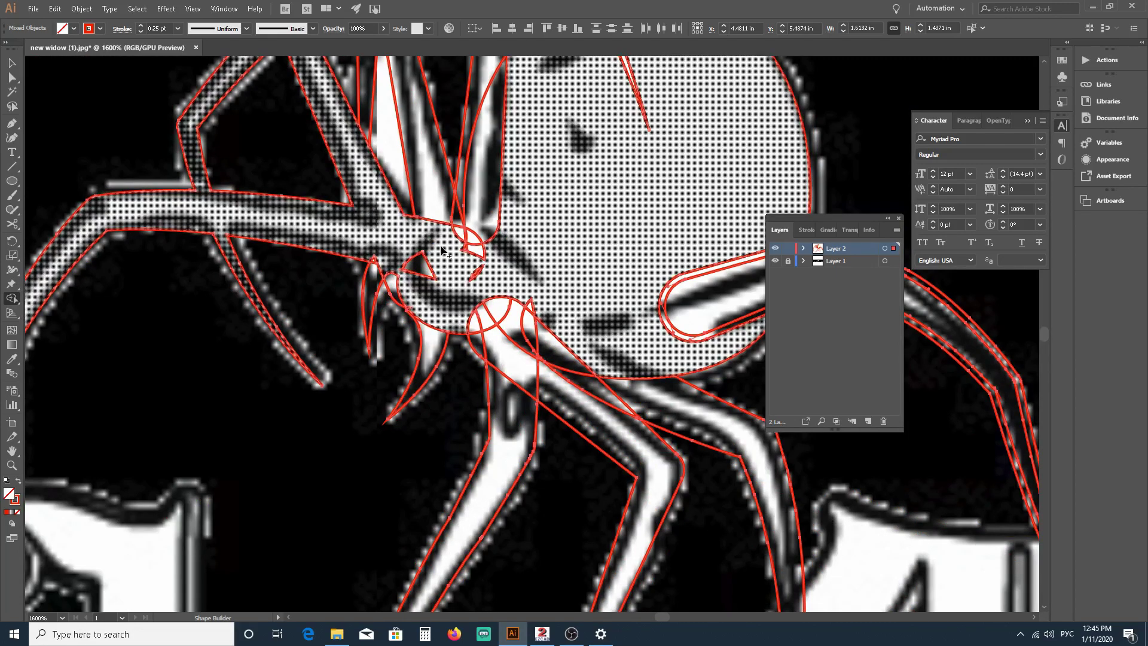
click(446, 242)
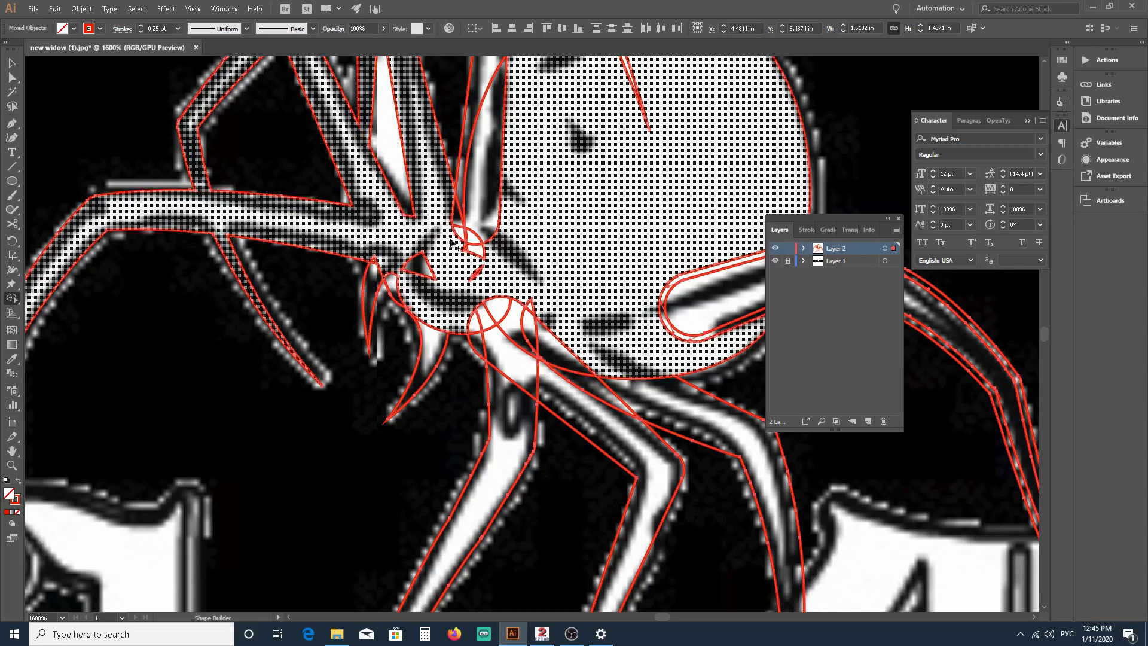
click(421, 265)
click(383, 277)
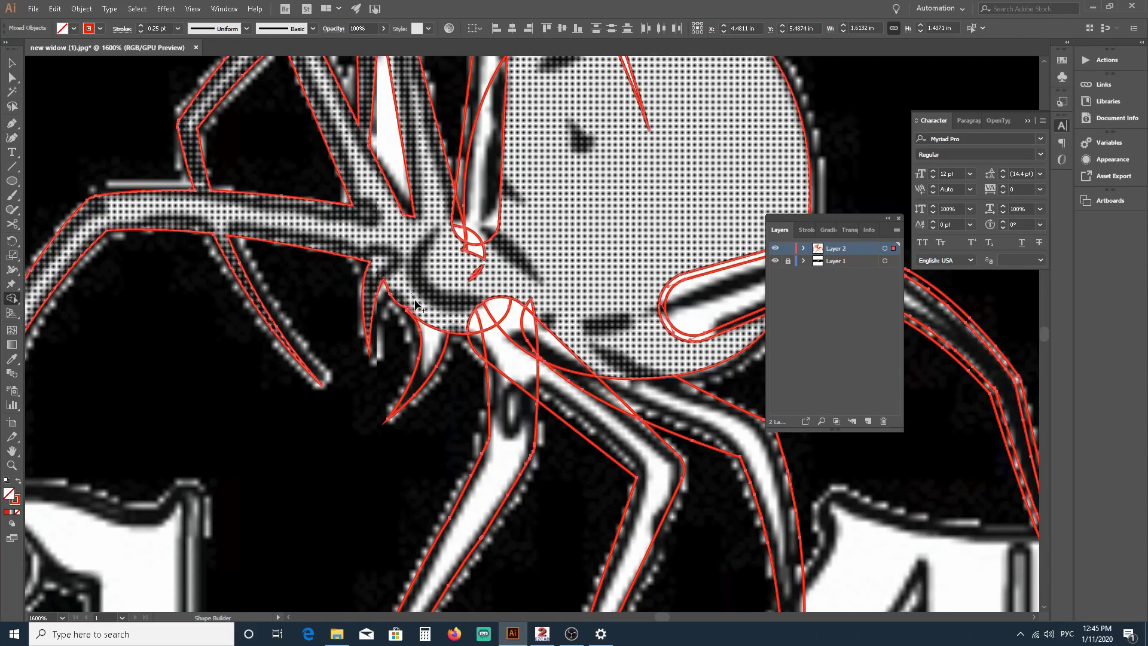
Step: Merge the part of the top leg that overlaps the abdomen's upper edge into the body shape
scroll(430, 332, up, 6)
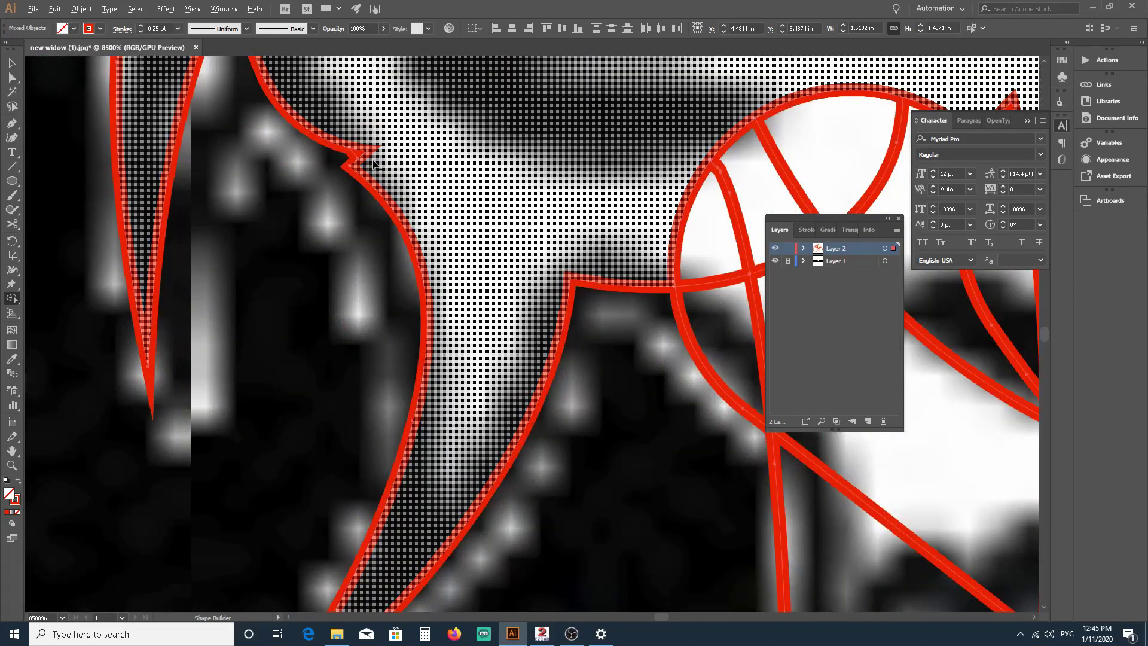
scroll(408, 148, down, 8)
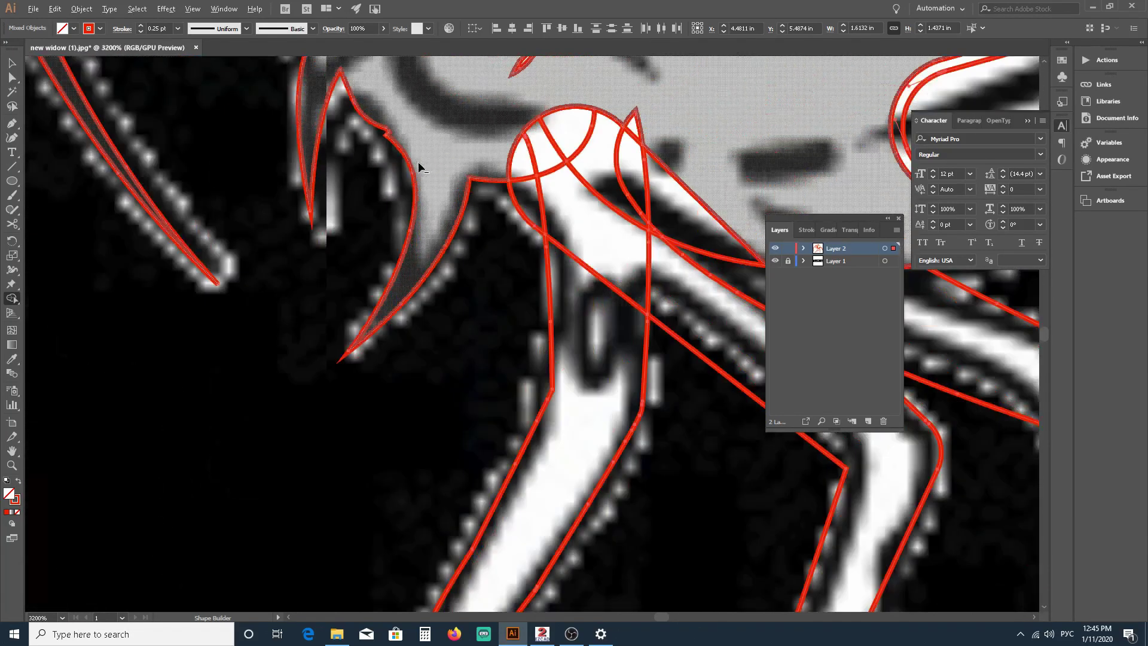
scroll(479, 144, up, 5)
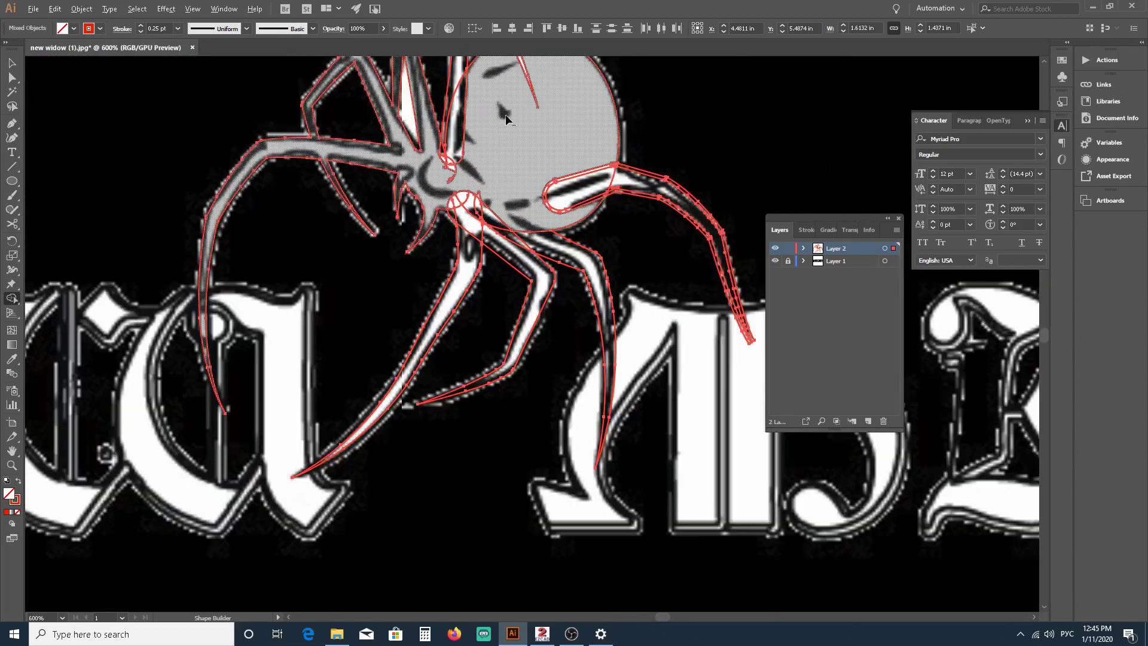
scroll(436, 116, down, 3)
scroll(435, 122, up, 2)
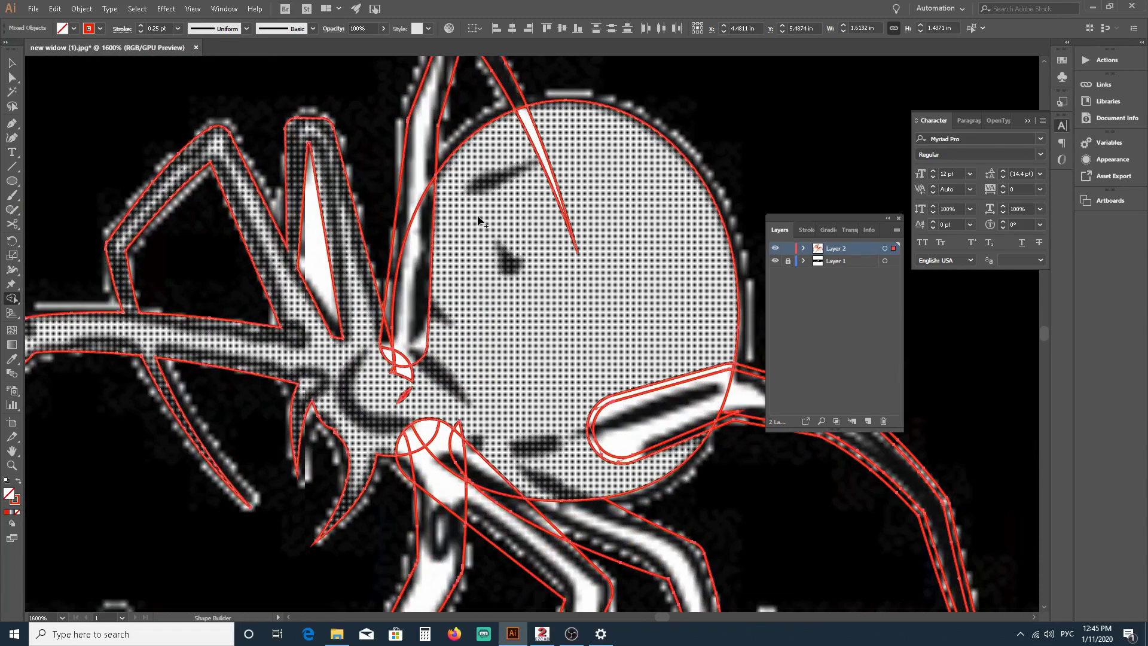
drag(479, 218, 418, 296)
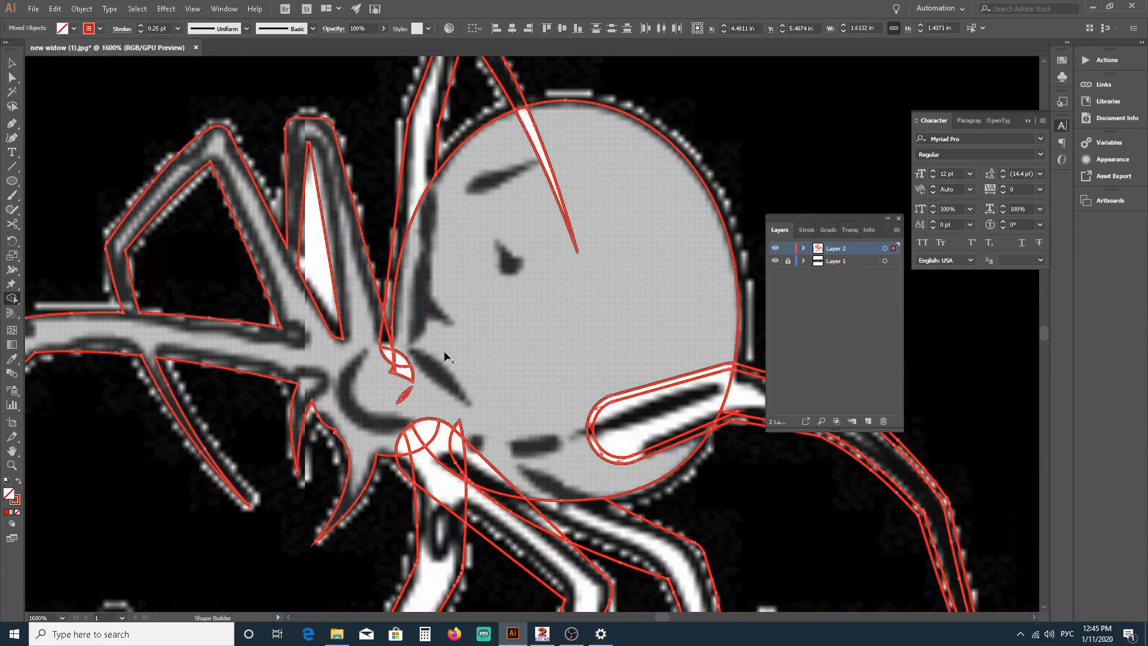
Step: Merge the rounded base of the top leg and the small slivers around it into the body shape
scroll(440, 343, up, 2)
scroll(446, 245, down, 2)
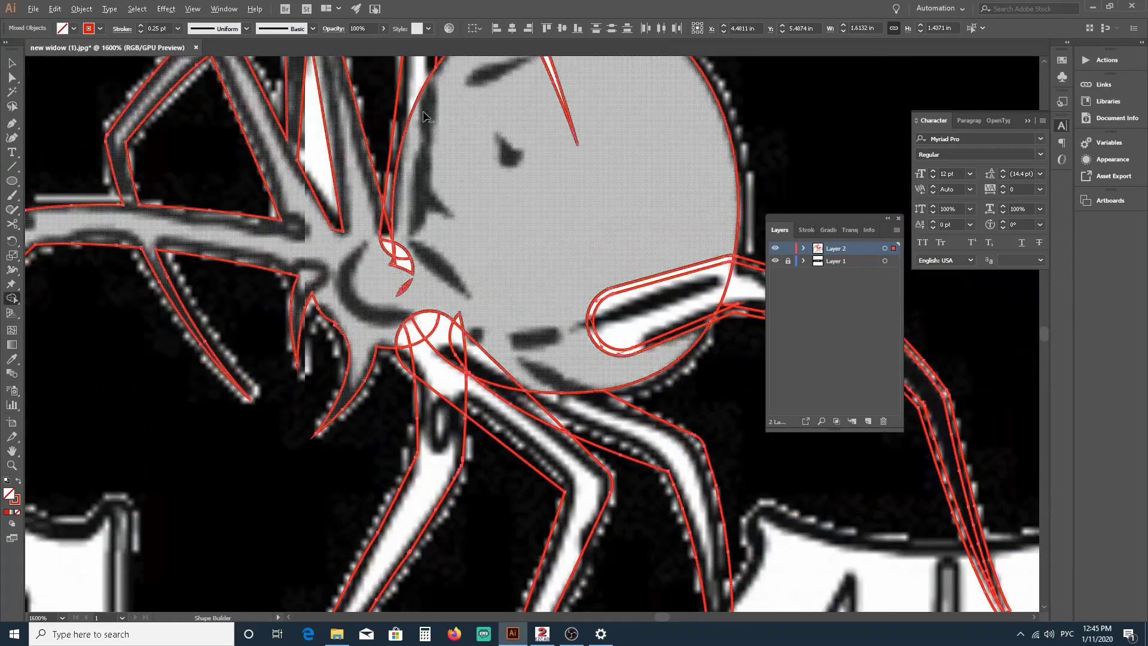
scroll(423, 114, down, 4)
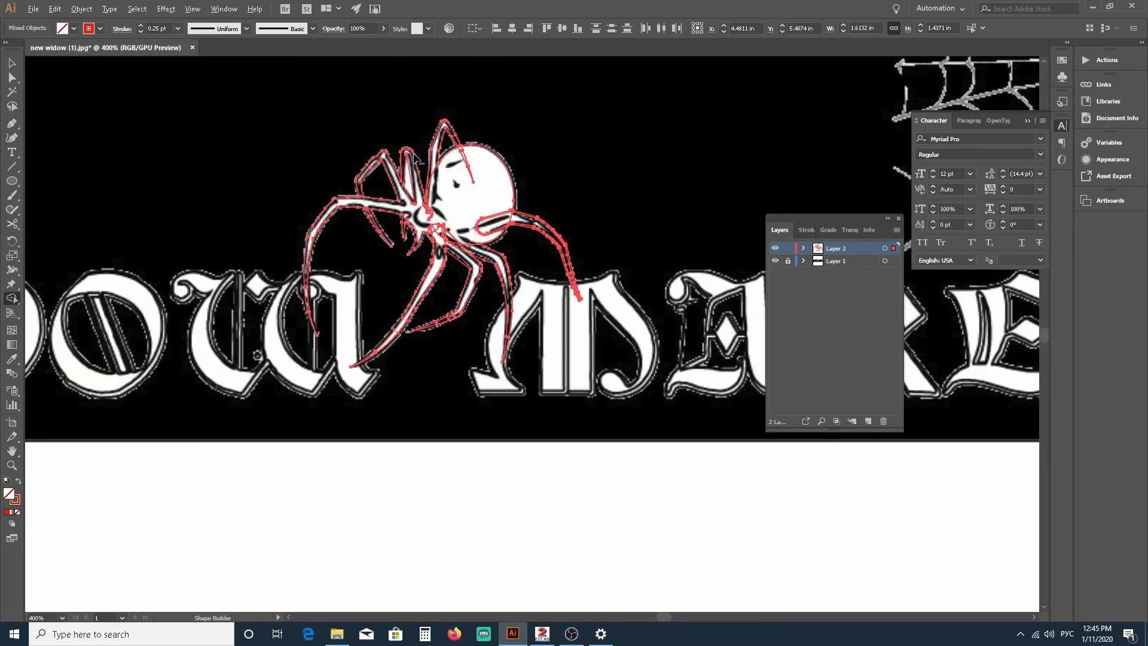
scroll(417, 156, up, 1)
scroll(468, 186, up, 1)
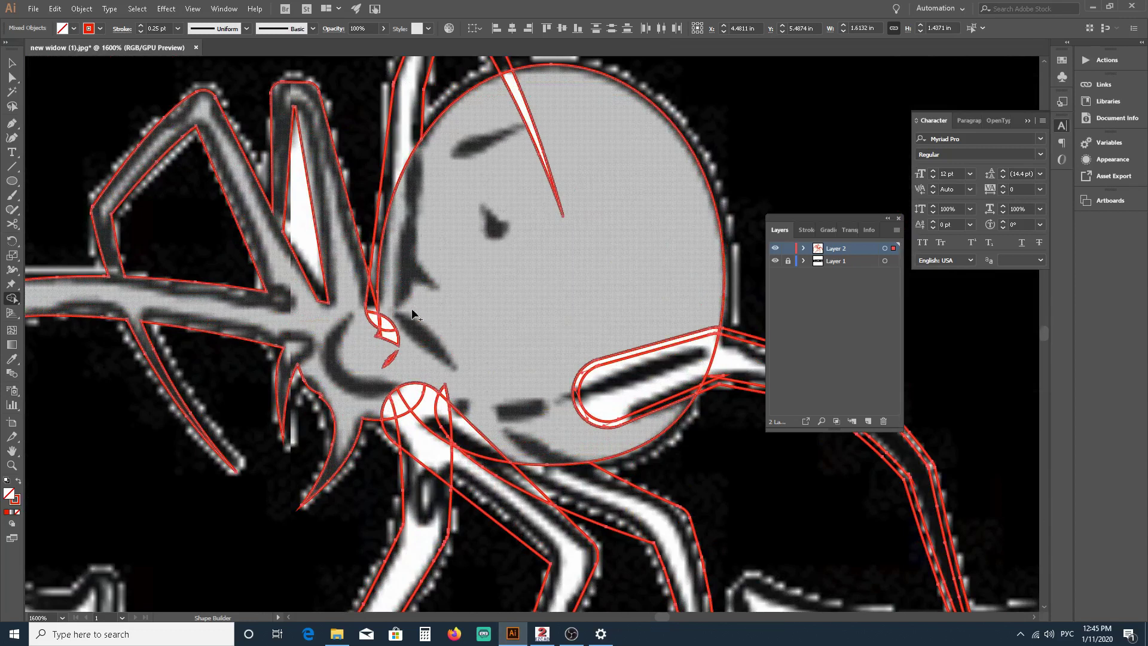
mouse_move(412, 322)
mouse_down()
mouse_move(373, 323)
mouse_move(370, 298)
mouse_move(370, 310)
mouse_up()
mouse_move(402, 351)
mouse_down()
mouse_move(382, 363)
mouse_move(404, 322)
mouse_move(403, 351)
mouse_move(386, 369)
mouse_move(393, 324)
mouse_up()
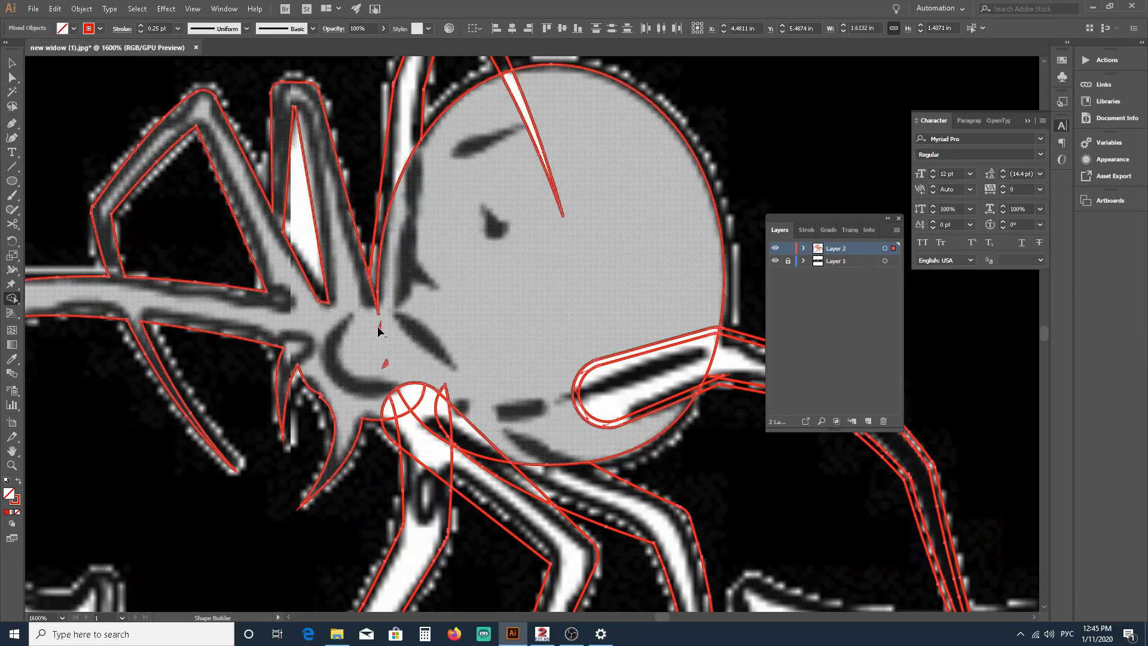
Step: Delete the tiny leftover sliver inside the spider's head with the Shape Builder
scroll(386, 323, up, 6)
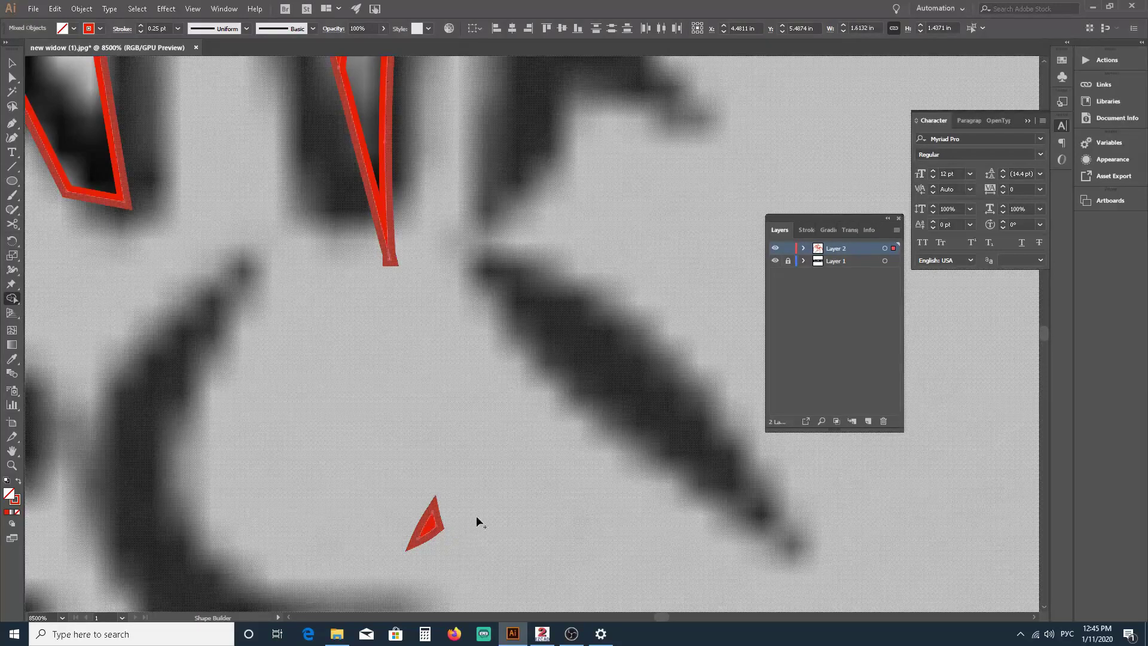
alt+click(428, 524)
scroll(417, 485, down, 3)
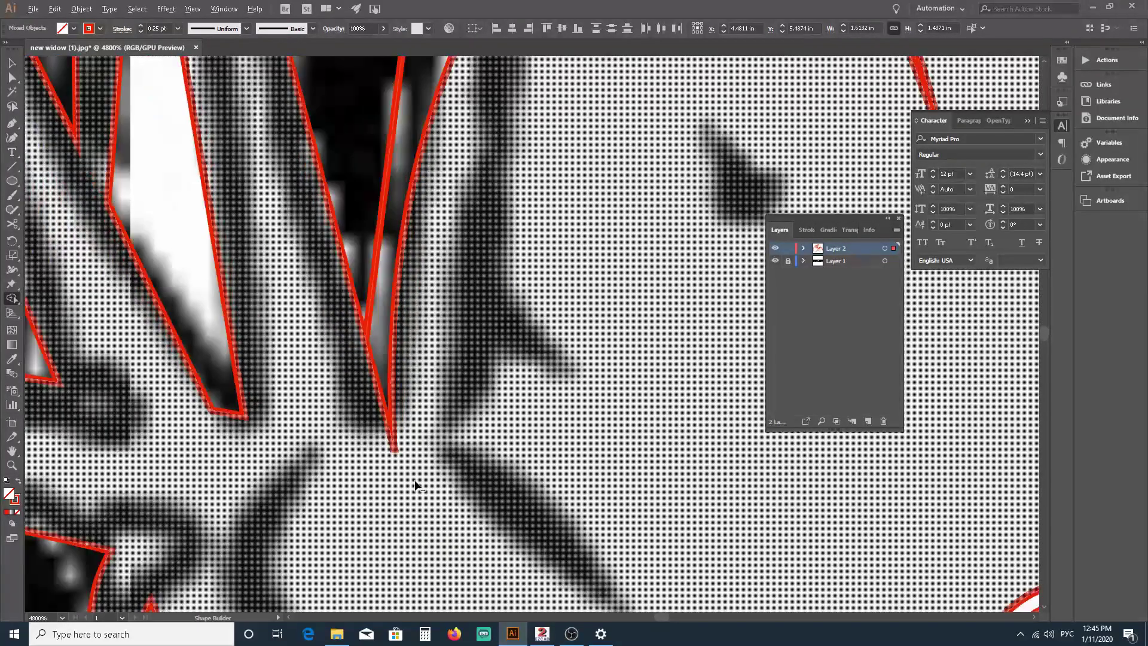
Step: Merge the pointed tip of the top leg that lies over the abdomen into the body shape
scroll(416, 486, down, 2)
scroll(519, 340, down, 2)
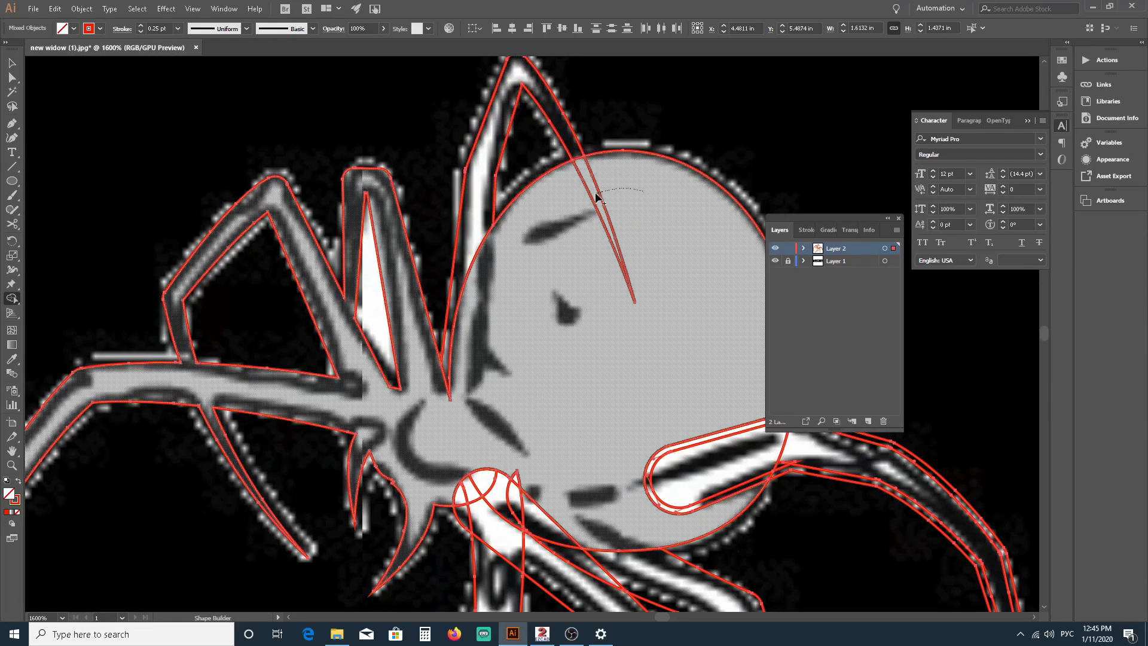
scroll(584, 201, down, 5)
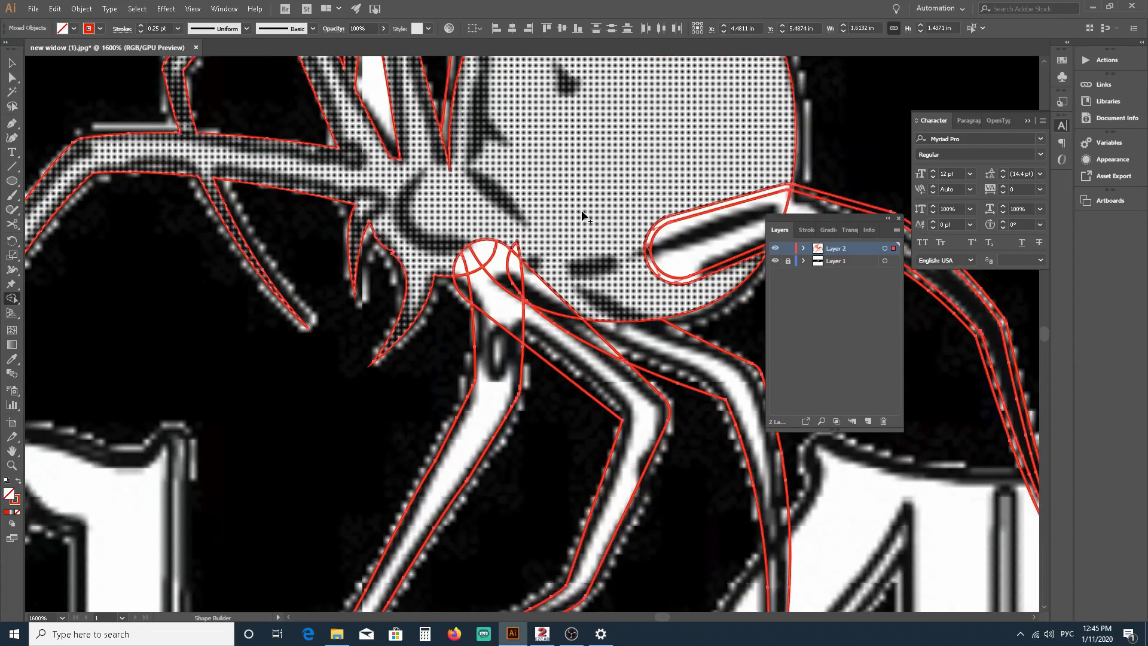
Step: Examine where the bases of the lower legs overlap each other and the body
scroll(562, 258, down, 1)
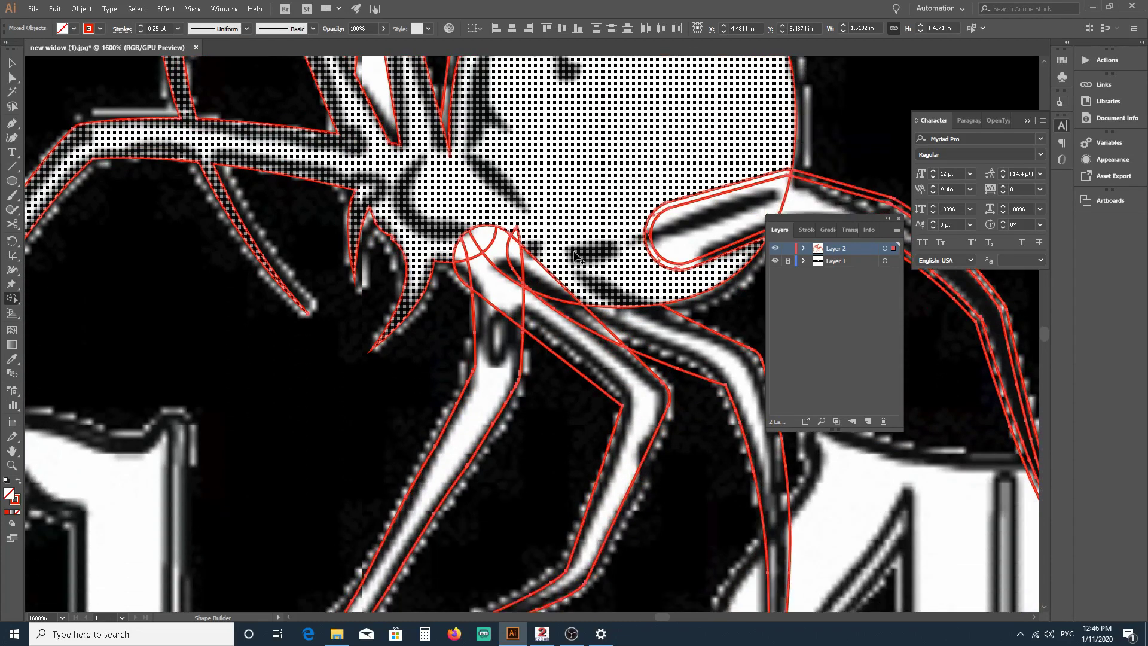
scroll(557, 259, down, 2)
scroll(557, 258, up, 2)
scroll(572, 263, down, 1)
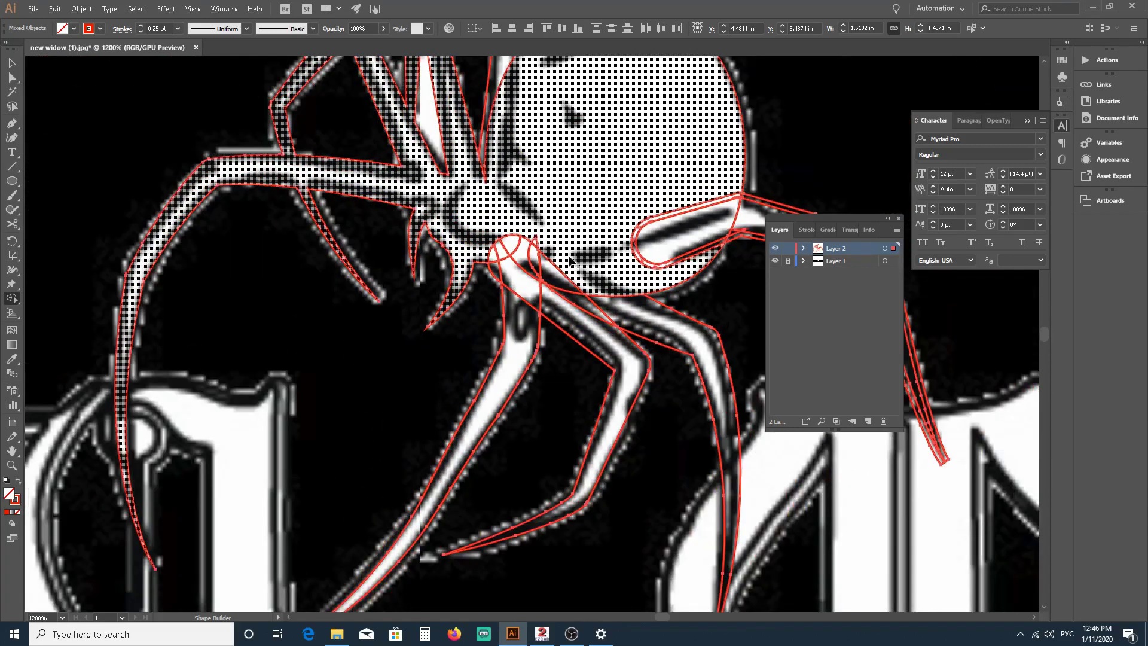
scroll(570, 261, up, 1)
scroll(569, 261, up, 1)
scroll(578, 266, down, 3)
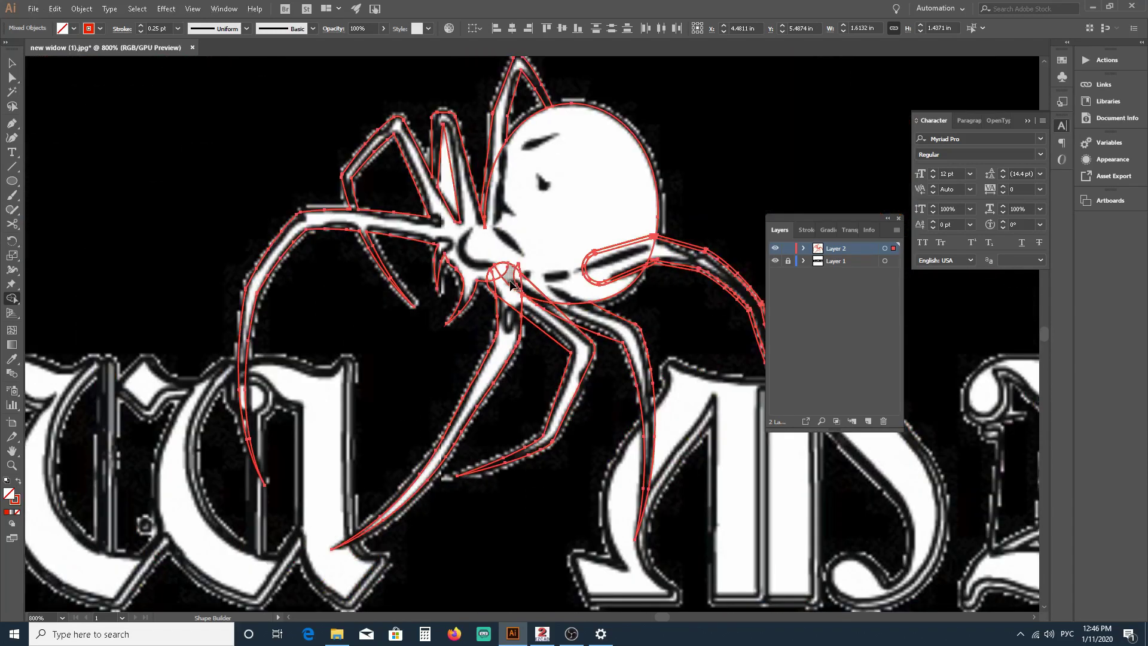
scroll(522, 297, up, 3)
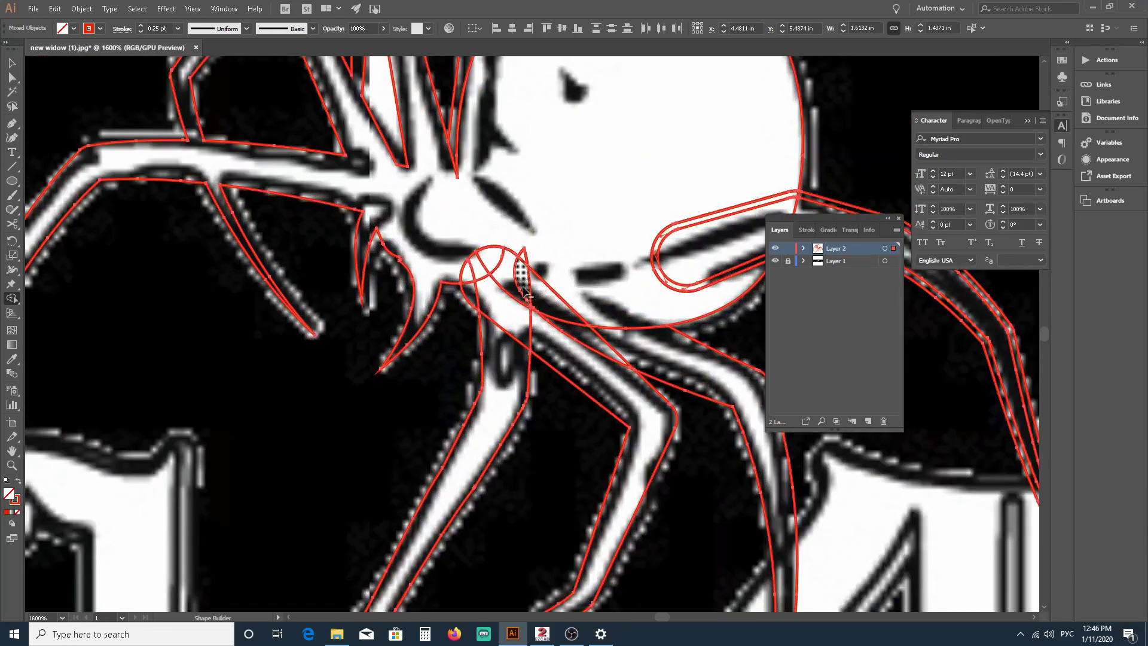
Step: Merge the first lower leg and its overlapping base segments into the spider's body shape with the Shape Builder
scroll(521, 298, down, 3)
scroll(522, 292, up, 2)
scroll(524, 294, up, 1)
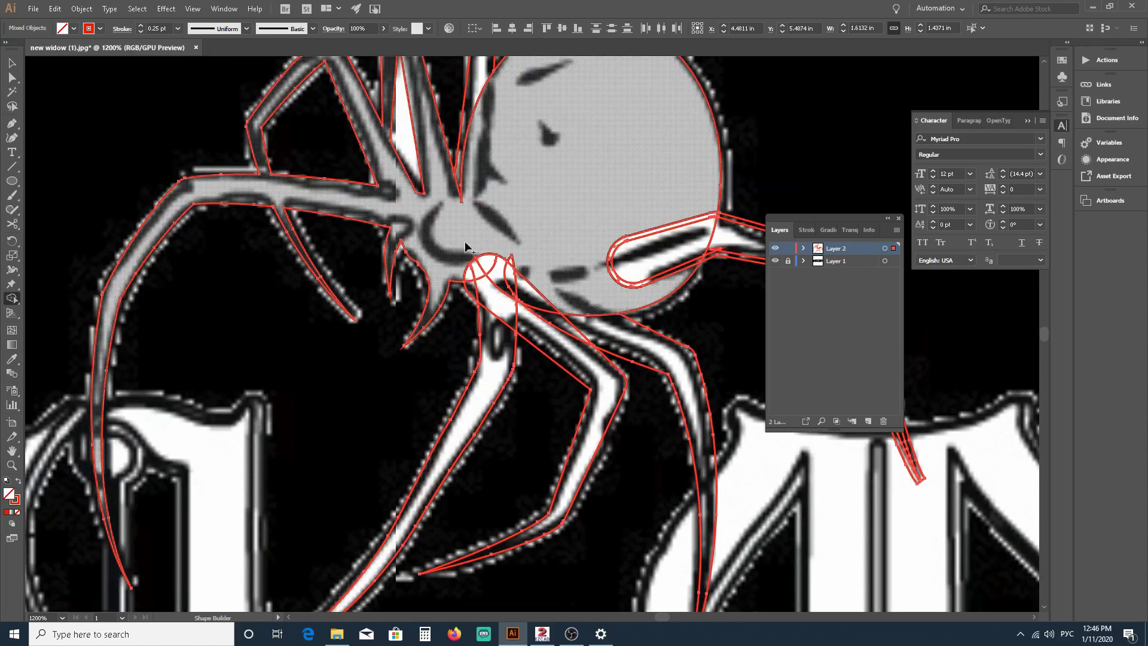
drag(457, 246, 496, 334)
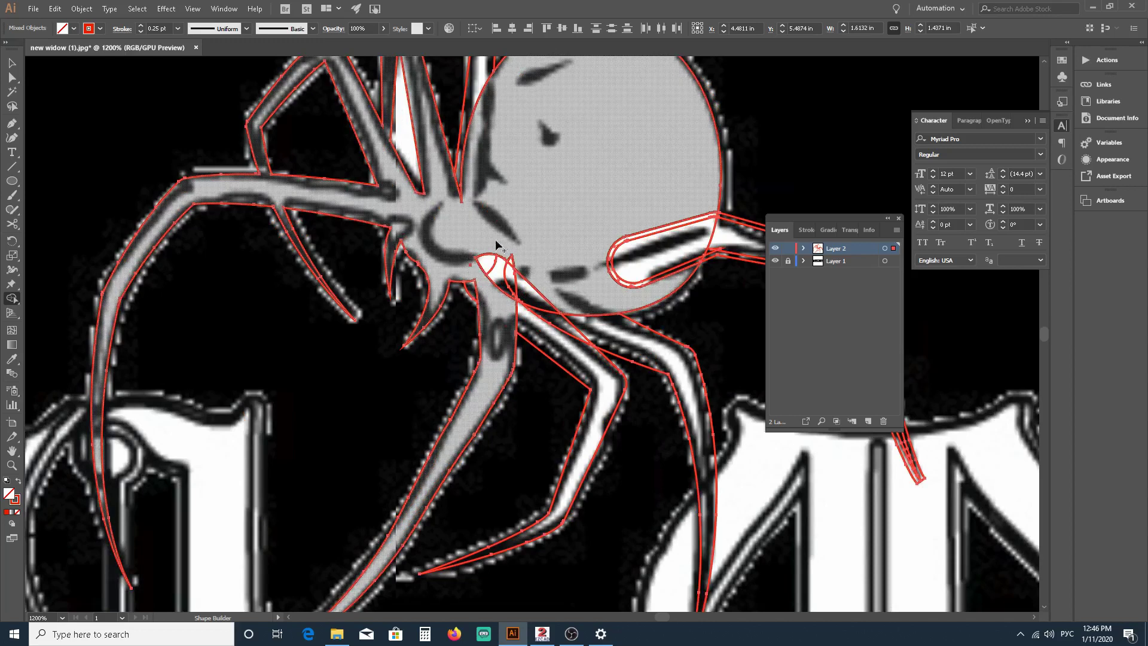
Step: Merge the leftover wedge and tiny slivers above the first lower leg's base into the body shape
scroll(490, 286, up, 3)
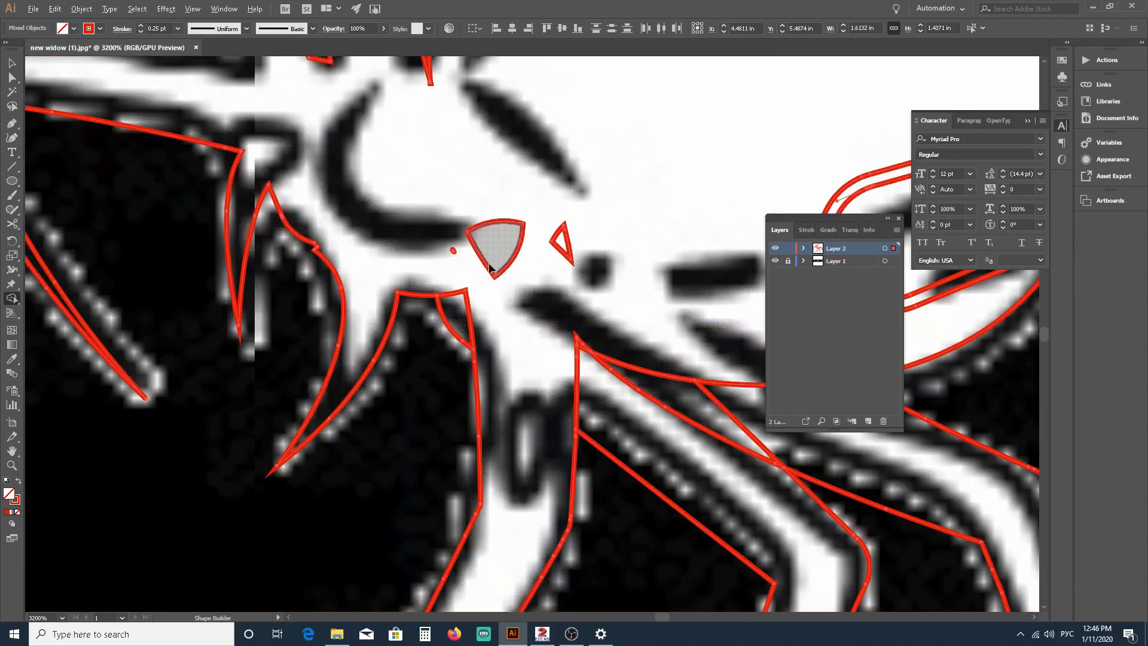
mouse_move(453, 251)
mouse_down()
mouse_move(480, 279)
mouse_move(460, 315)
mouse_move(512, 299)
mouse_move(452, 252)
mouse_up()
key(a)
scroll(479, 254, down, 3)
scroll(479, 256, up, 2)
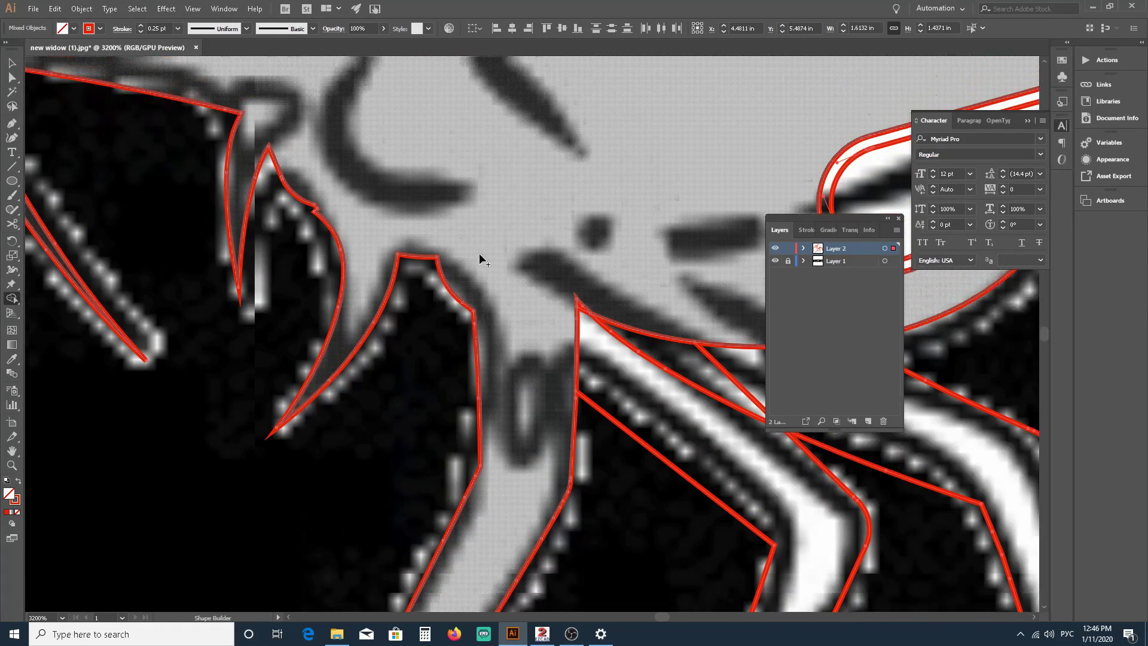
Step: Merge the middle lower leg, beside the first one, into the spider's body shape
scroll(466, 246, down, 4)
scroll(559, 270, up, 2)
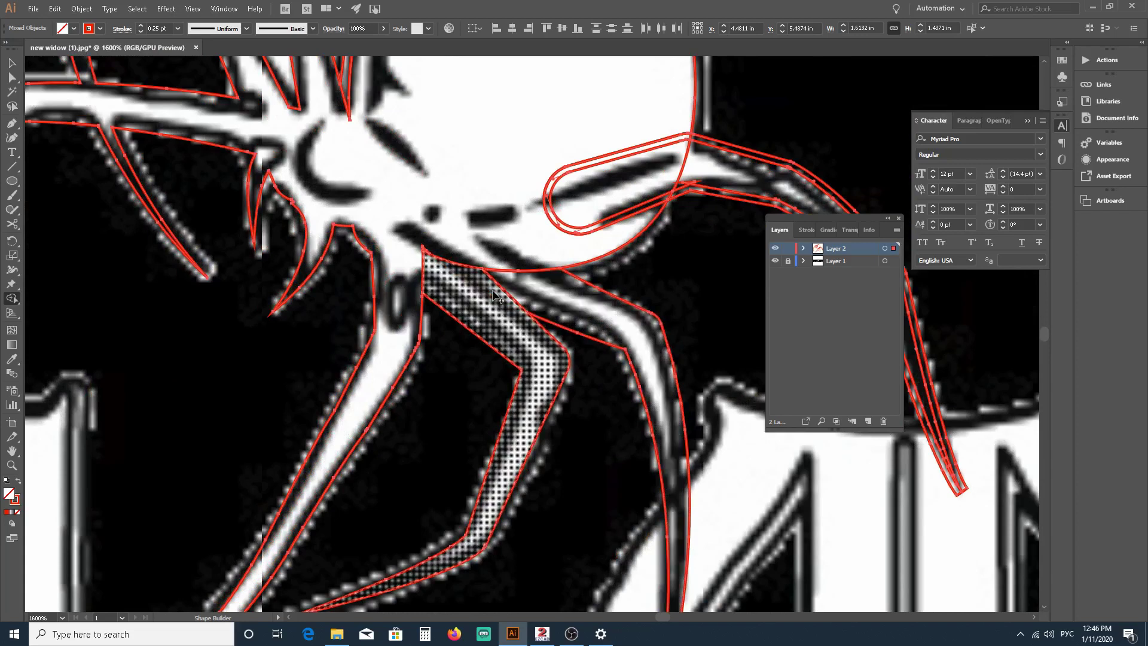
scroll(492, 295, down, 2)
scroll(490, 295, up, 5)
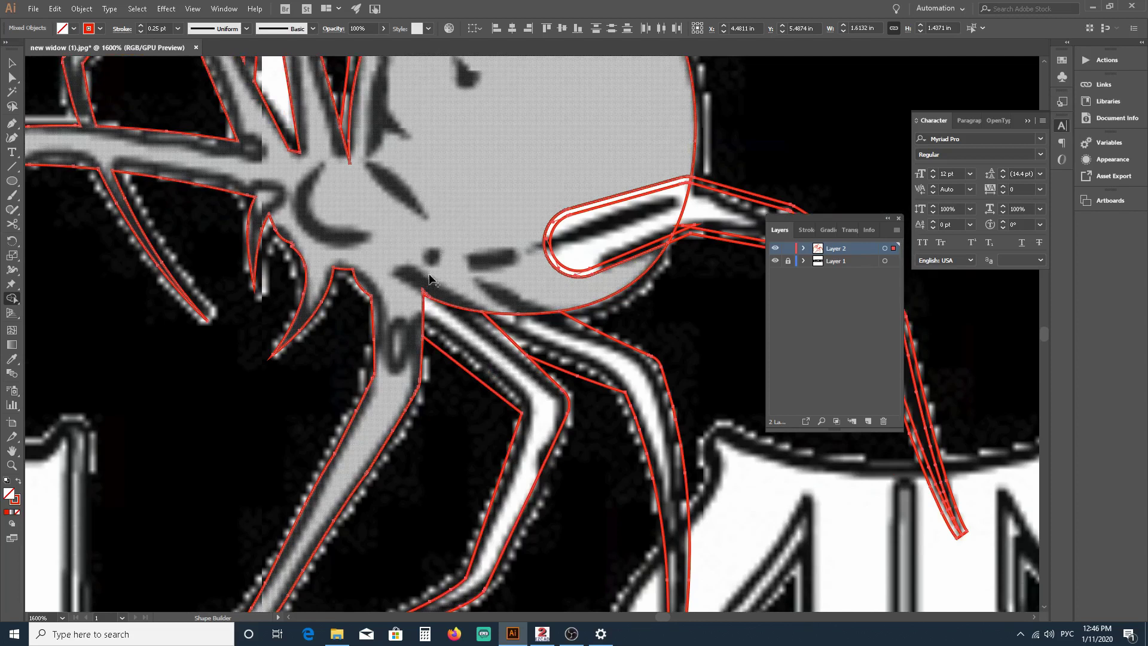
mouse_move(432, 281)
mouse_down()
mouse_move(443, 304)
mouse_move(432, 320)
mouse_up()
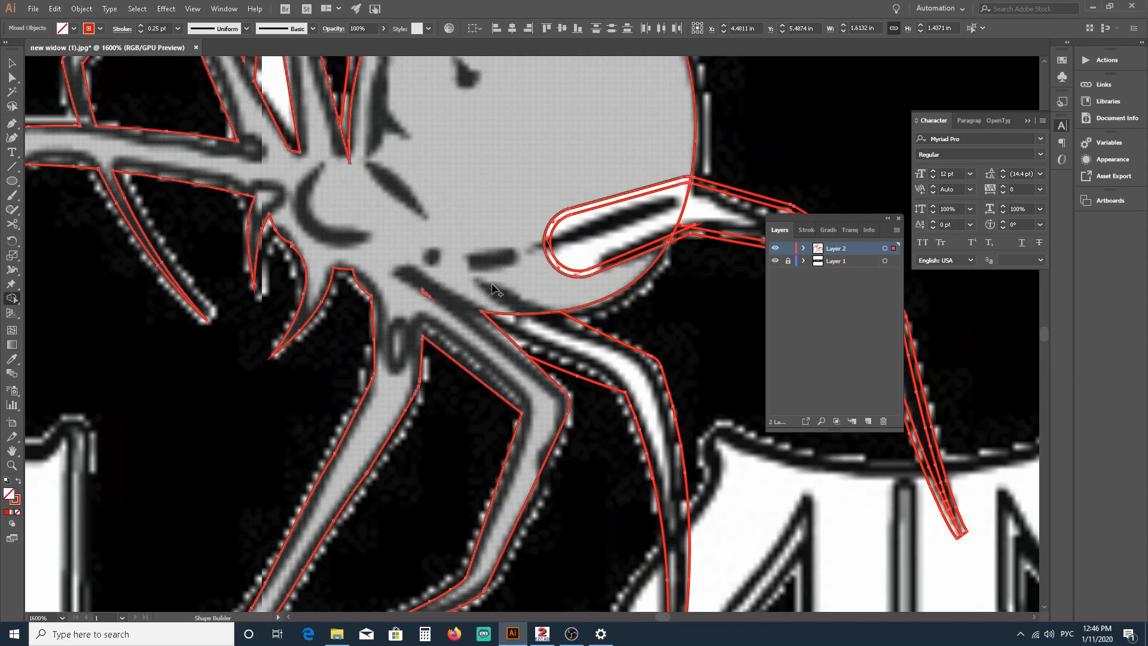
Step: Merge the third lower leg, which starts beneath the abdomen, into the body shape
drag(497, 289, 535, 331)
scroll(541, 316, down, 5)
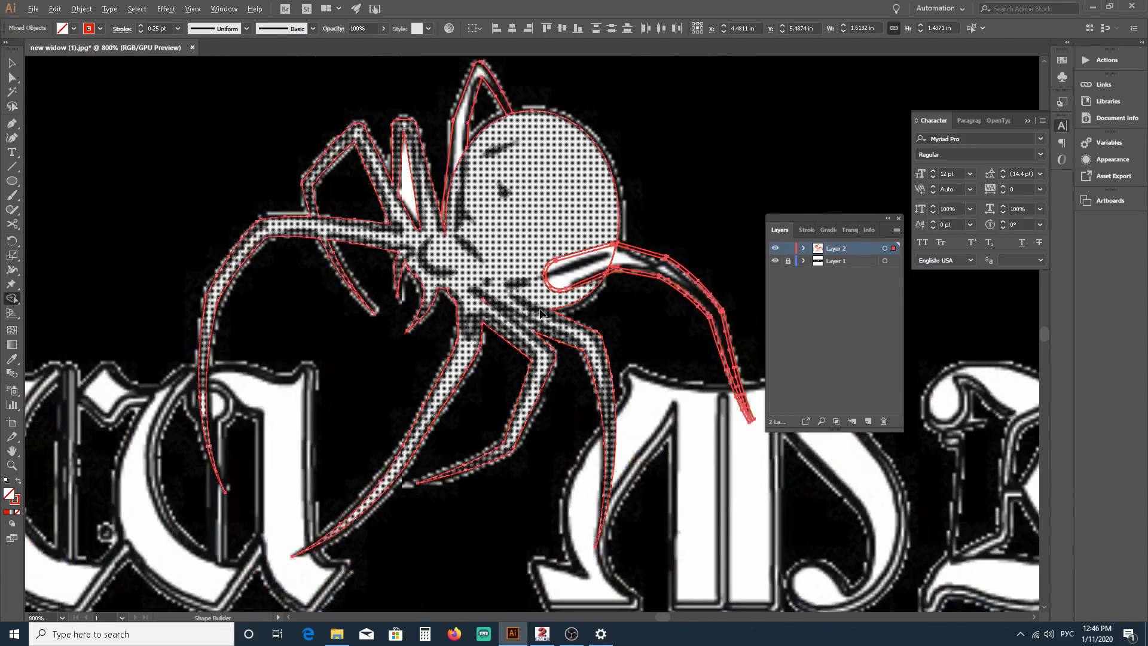
scroll(545, 314, up, 3)
scroll(506, 267, up, 4)
scroll(509, 264, down, 4)
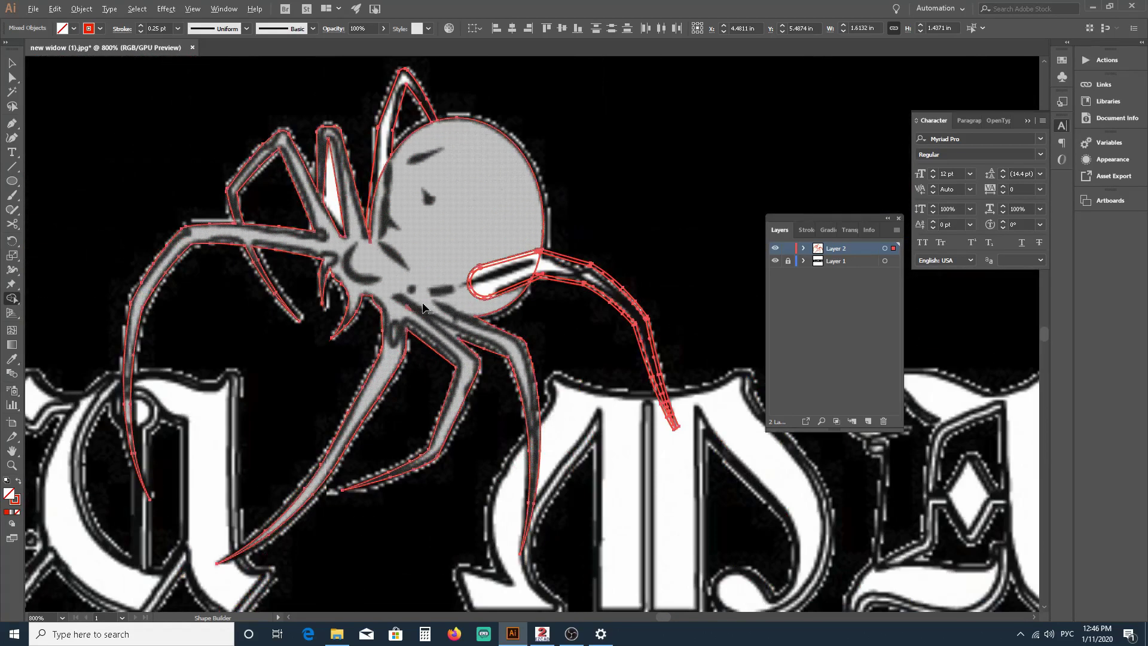
Step: Merge the tall upper leg next to the abdomen into the spider's body shape
scroll(405, 198, up, 1)
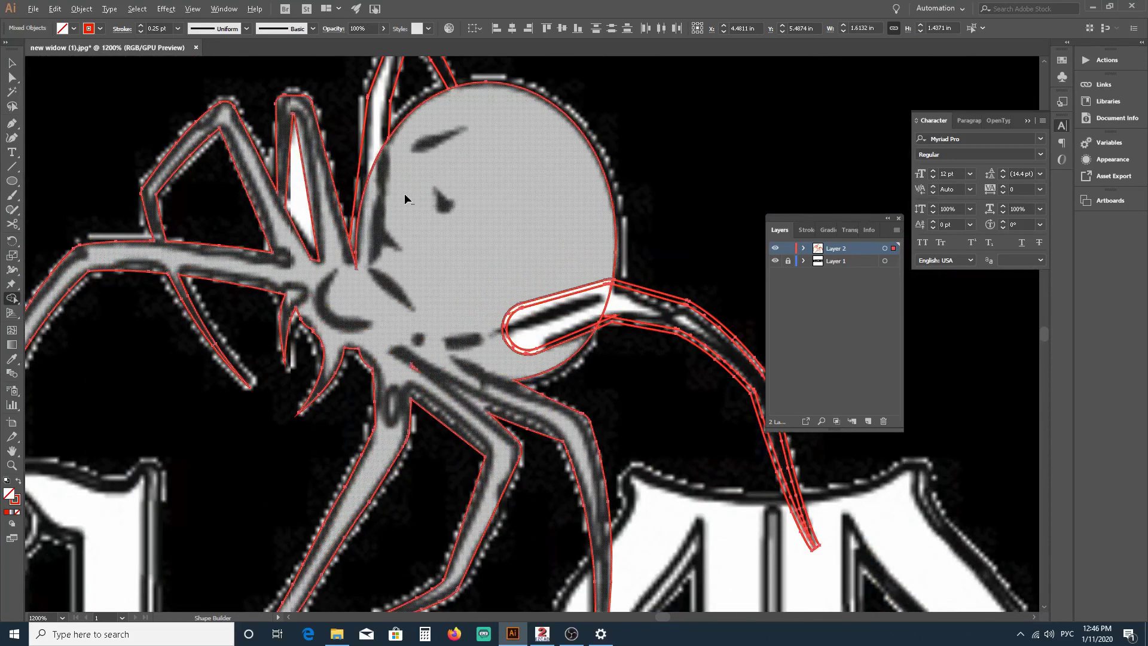
scroll(406, 198, down, 1)
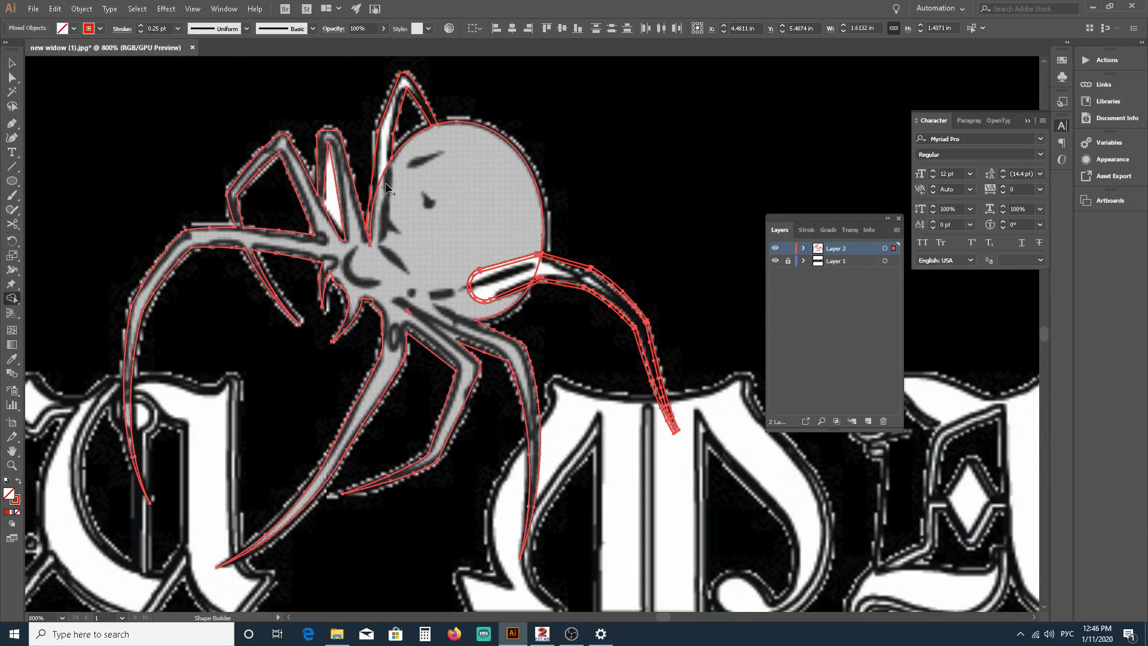
scroll(457, 190, down, 2)
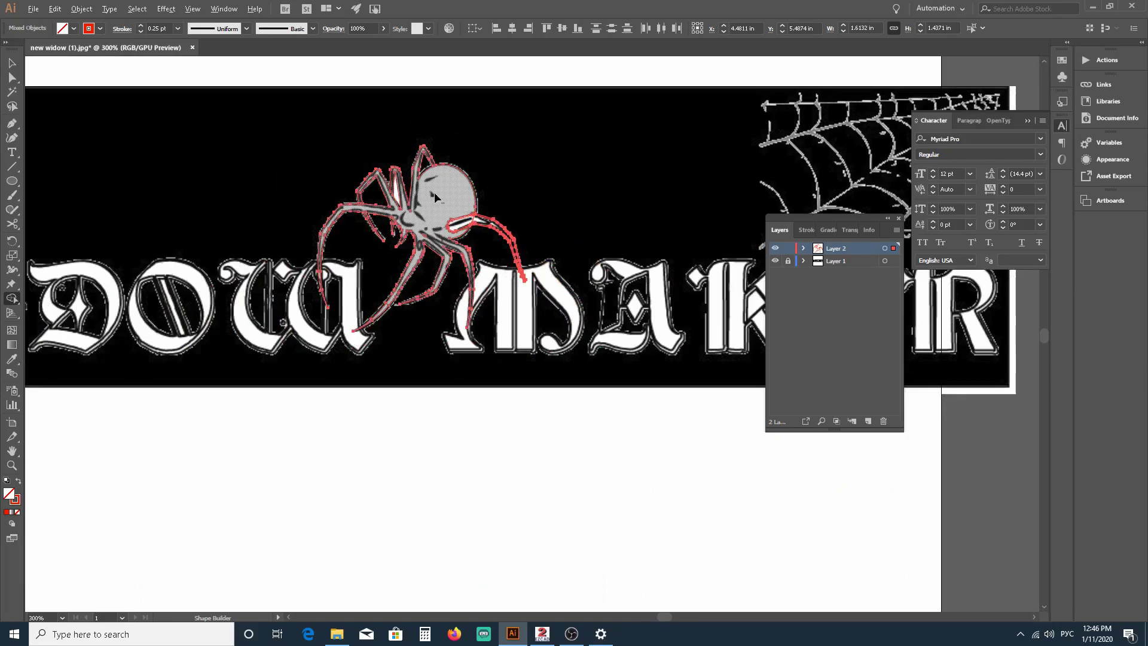
scroll(437, 194, up, 1)
scroll(437, 194, up, 2)
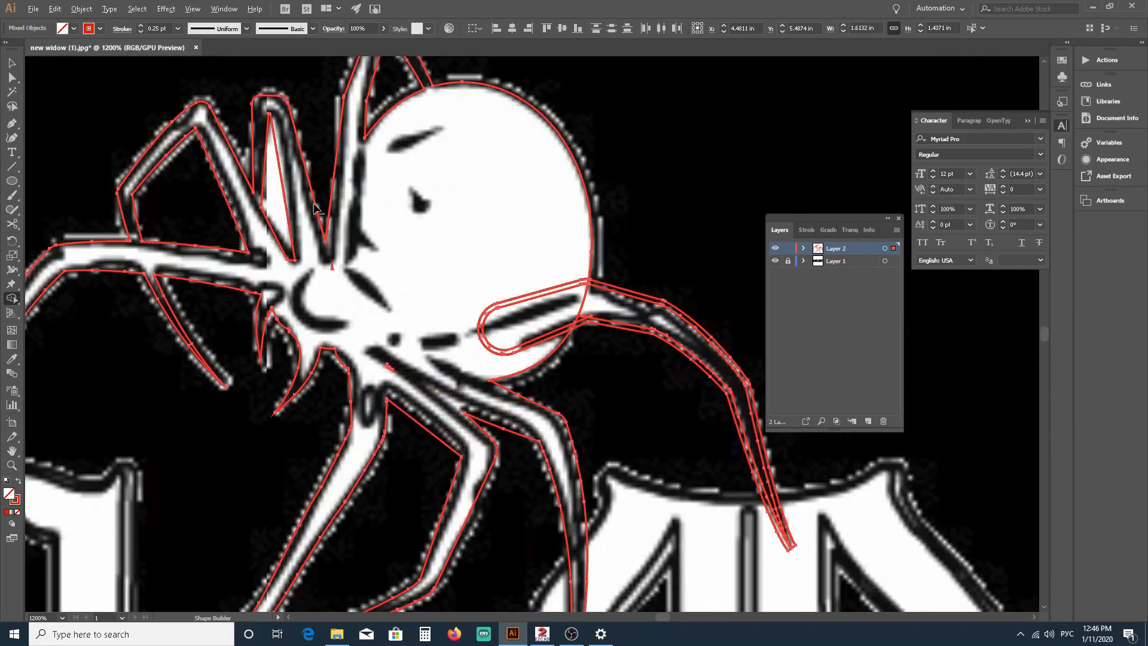
Step: Merge the narrow border band around the rear leg across the abdomen's edge into one continuous band
scroll(321, 277, down, 3)
scroll(546, 241, up, 2)
scroll(546, 240, up, 5)
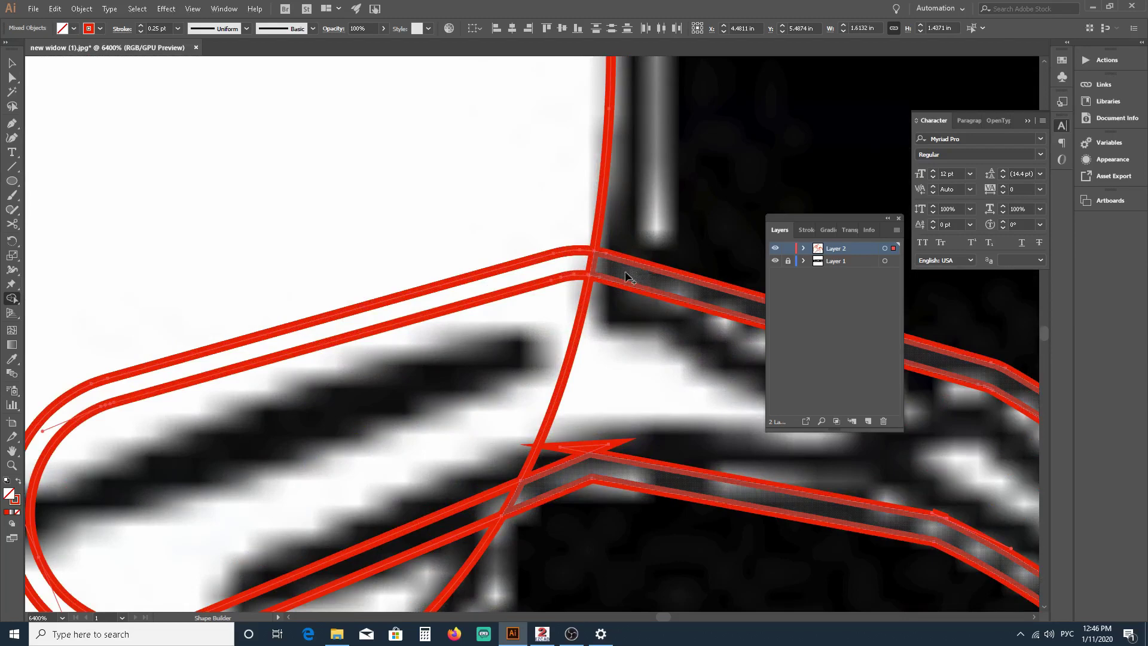
drag(627, 275, 576, 261)
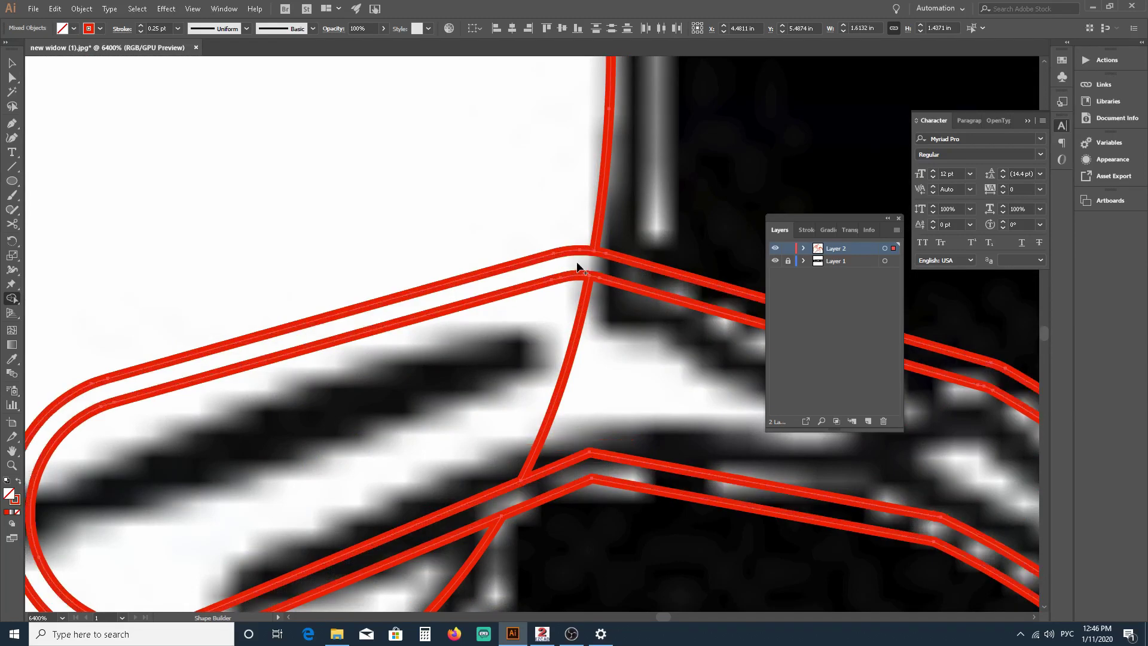
scroll(578, 261, down, 2)
scroll(580, 267, down, 1)
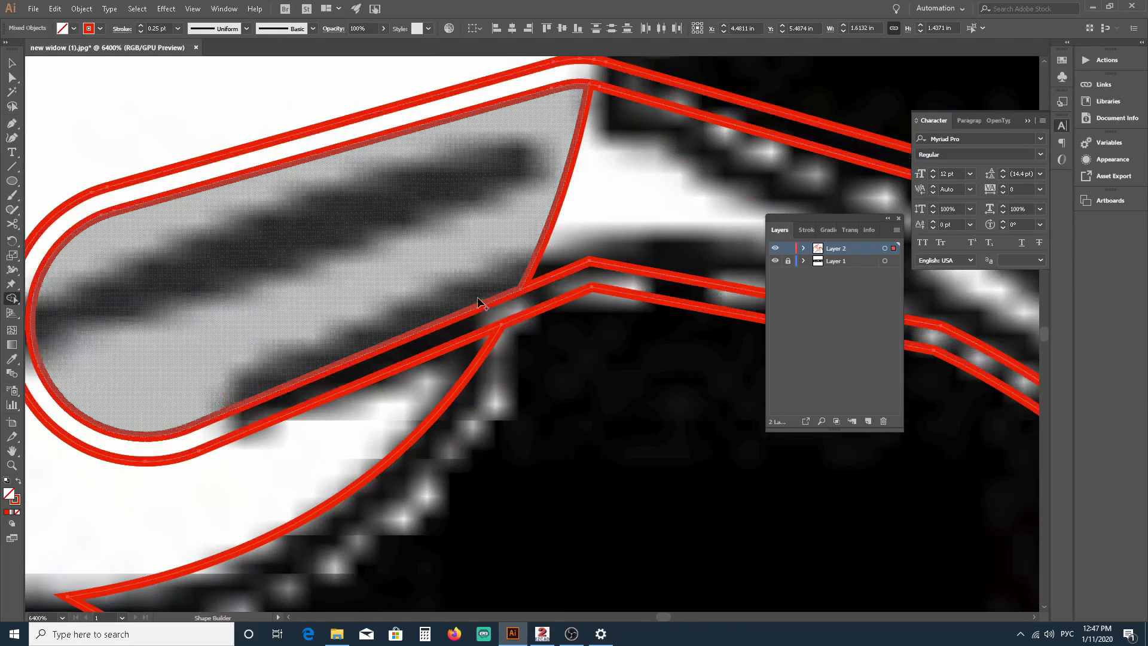
Step: Merge the inner part of the rear leg over the abdomen with its part outside the abdomen
scroll(538, 296, down, 4)
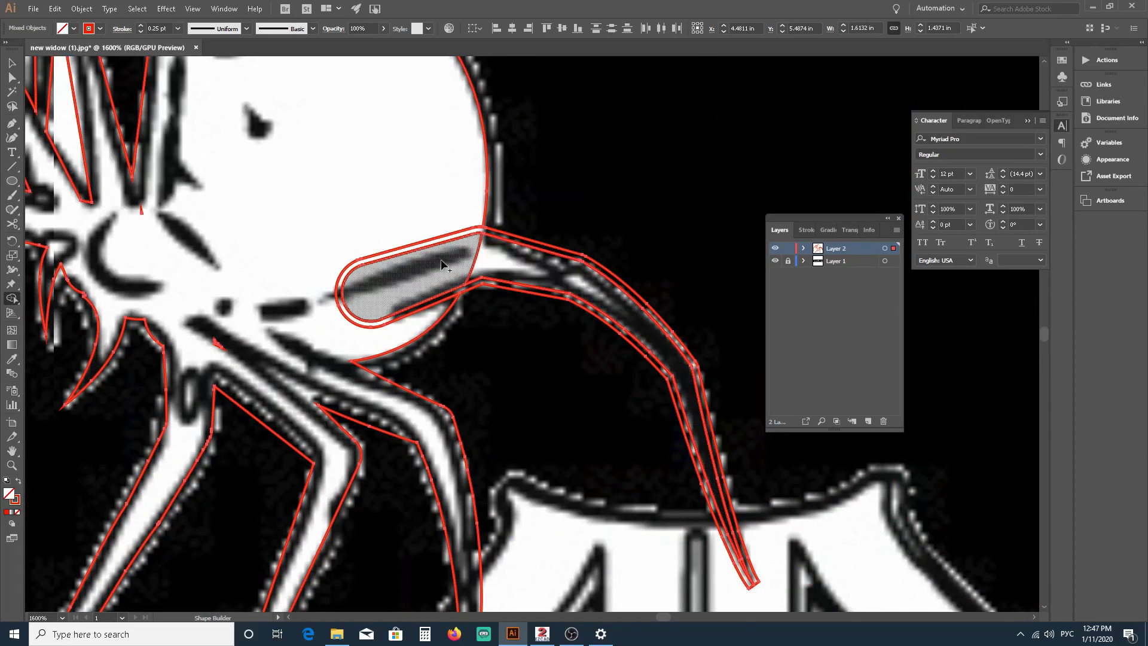
drag(462, 258, 517, 265)
scroll(516, 263, down, 3)
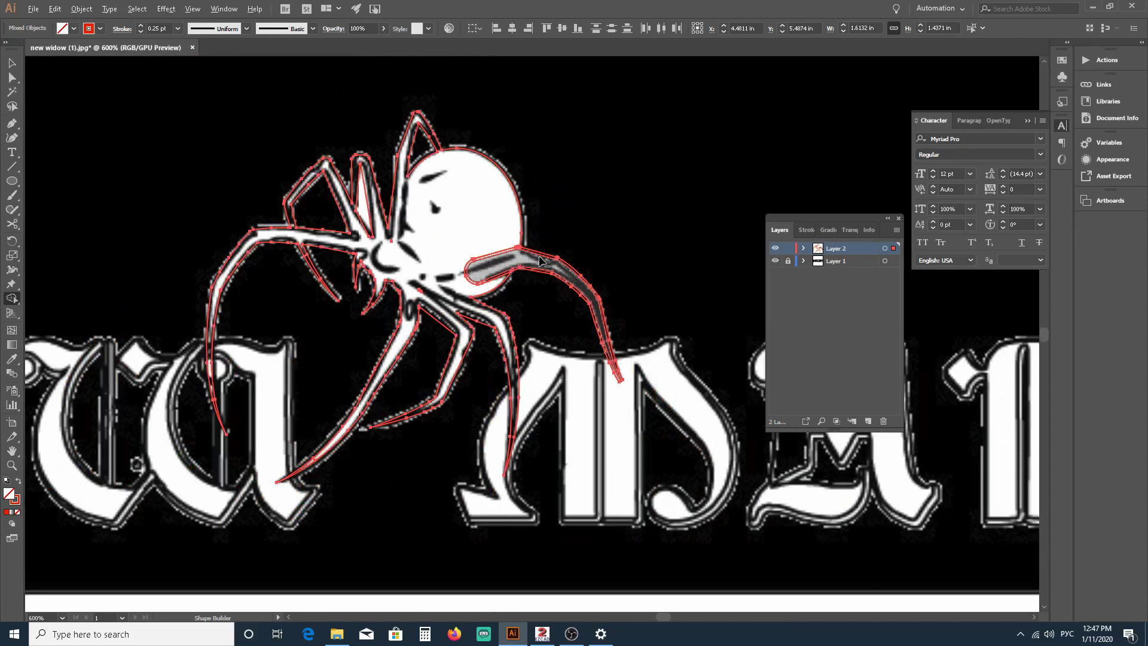
scroll(540, 261, up, 5)
scroll(540, 261, down, 3)
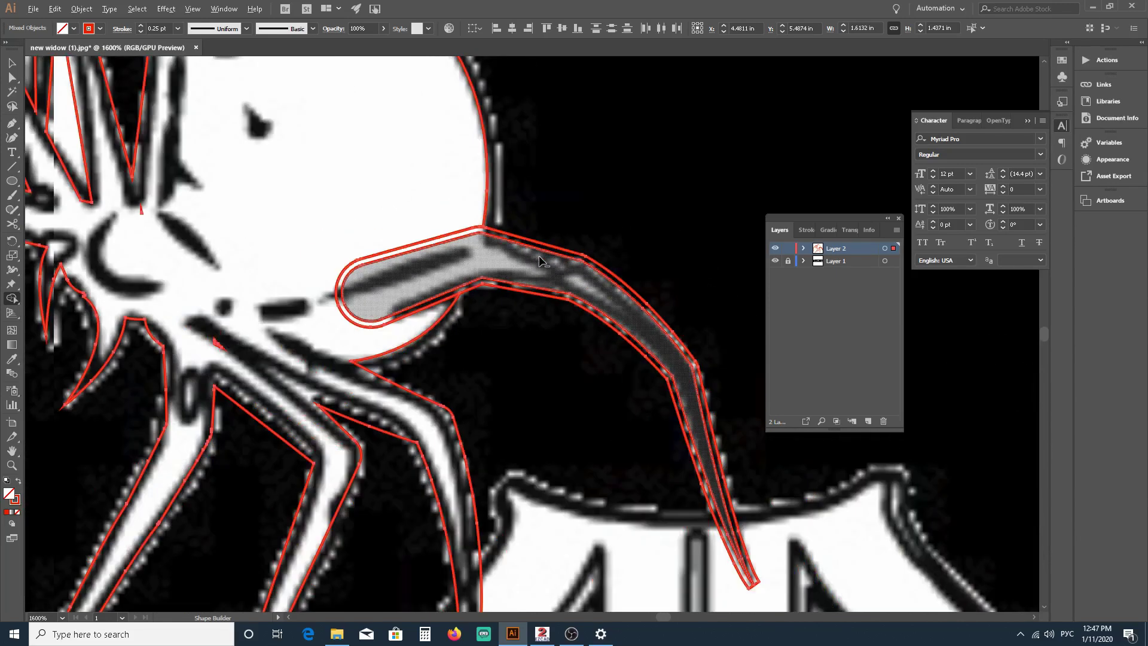
Step: Hide the locked Layer 1 to check the merged spider outlines on their own, and show it again
scroll(574, 245, up, 3)
scroll(583, 241, down, 4)
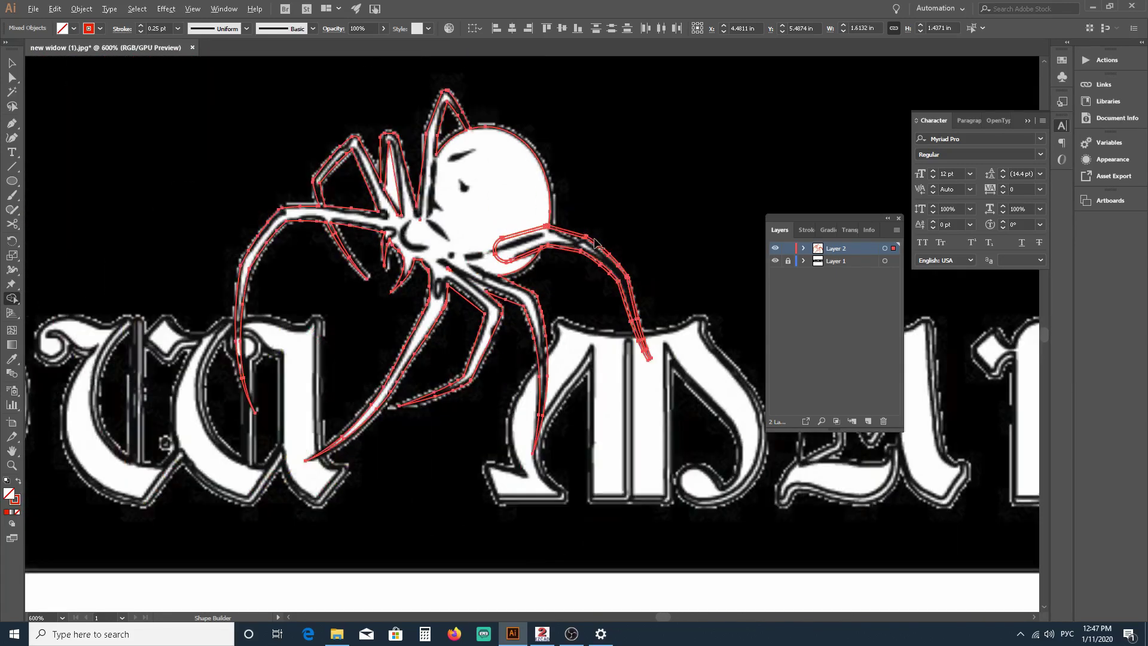
scroll(622, 233, up, 1)
scroll(626, 245, down, 1)
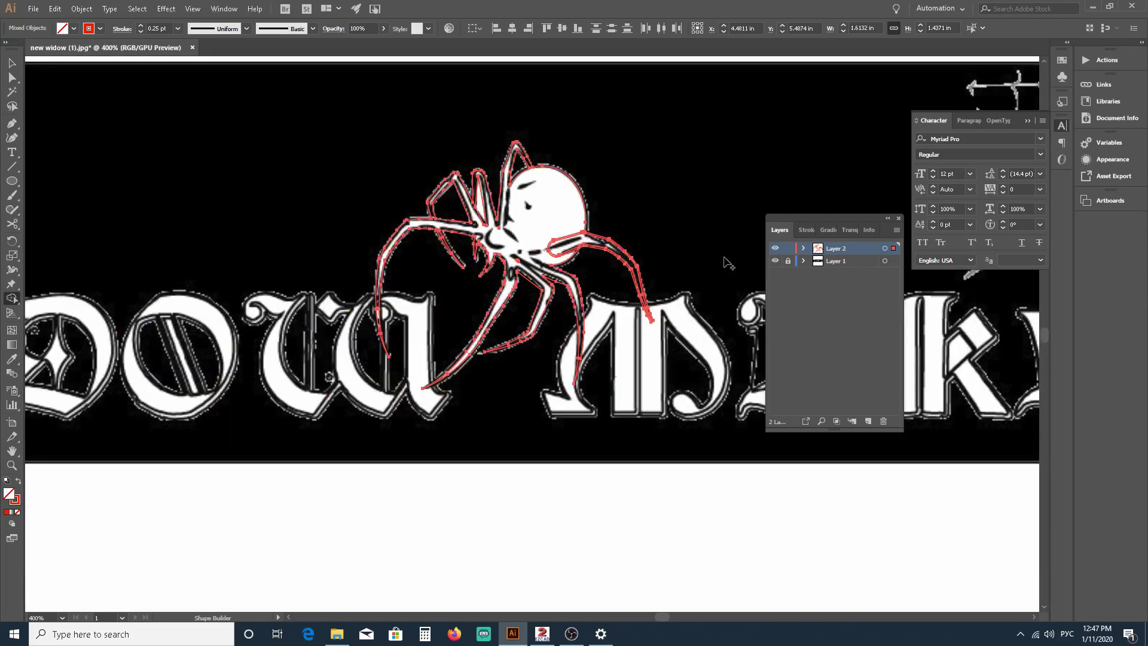
click(775, 262)
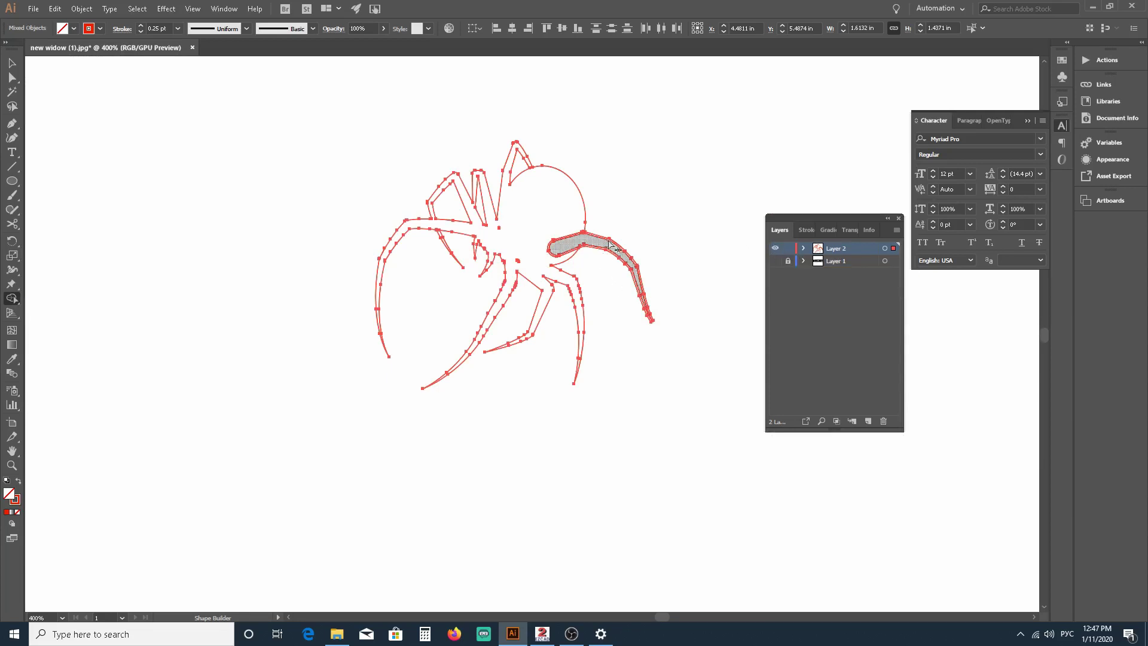
click(775, 262)
Step: Cut the path at the anchor point where the abdomen's edge meets the rear leg's upper outer outline
scroll(505, 269, up, 5)
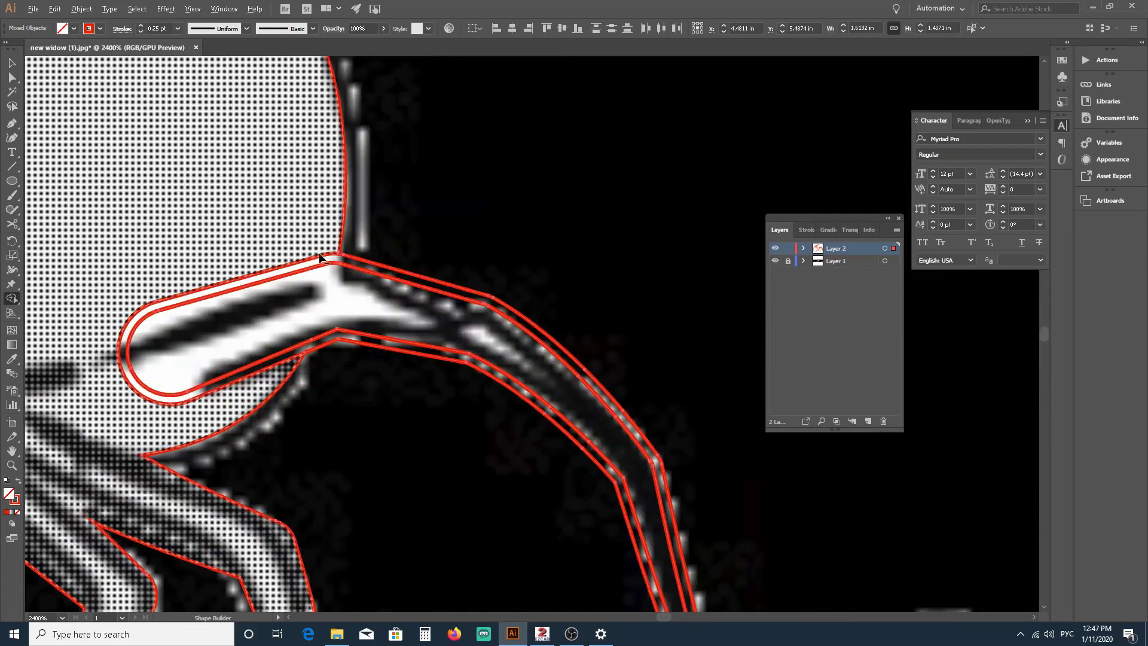
scroll(452, 257, down, 2)
scroll(403, 251, up, 3)
scroll(404, 252, up, 2)
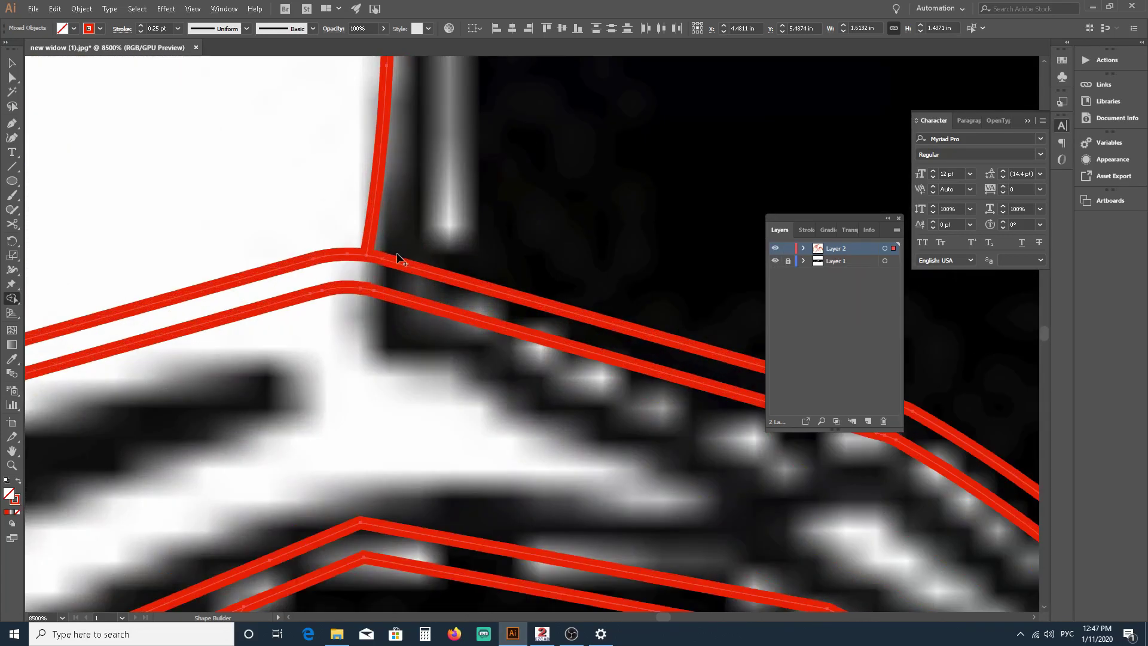
click(12, 78)
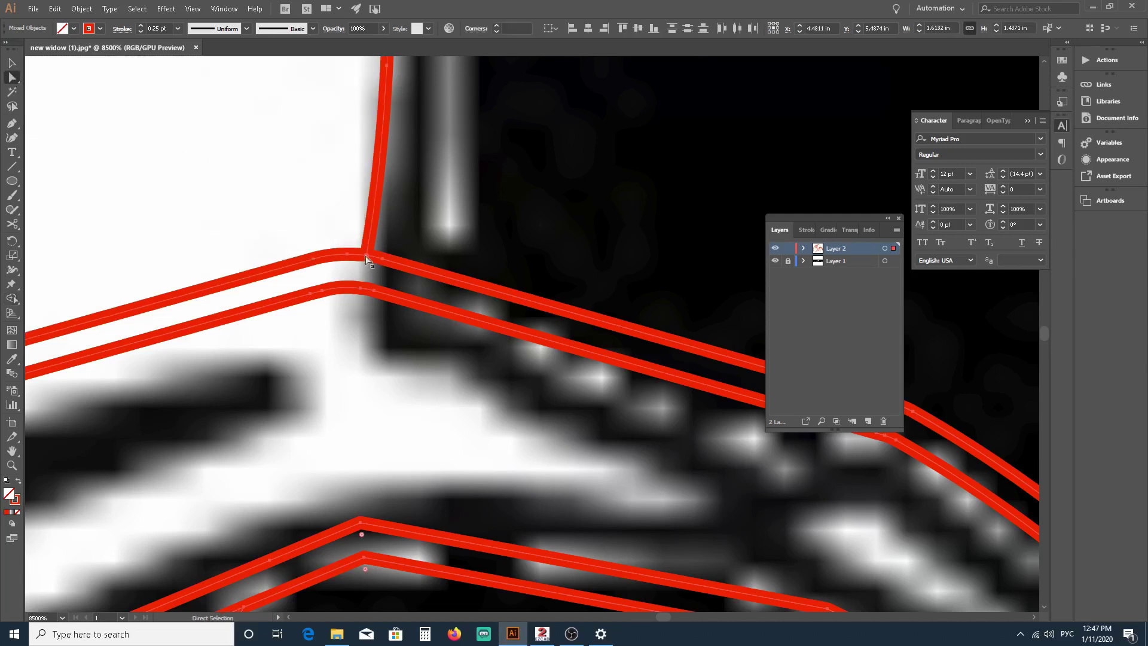
click(366, 258)
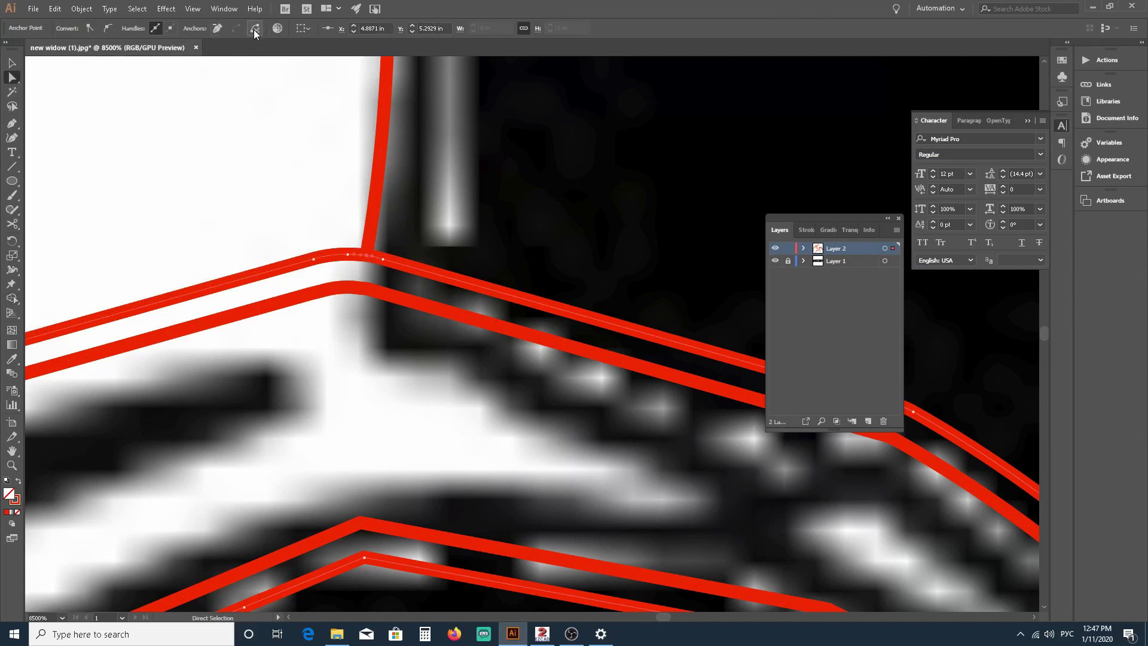
scroll(404, 263, up, 2)
scroll(403, 264, down, 1)
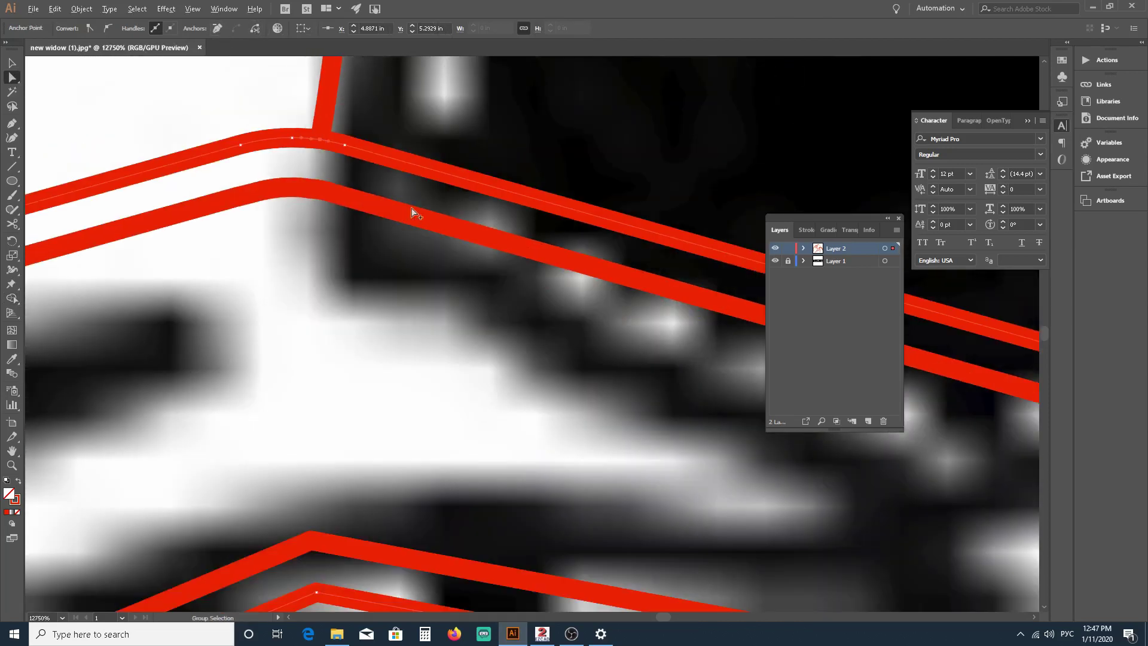
Step: Move the anchor points on the leg side of the cut outward, opening a gap between abdomen and leg outline
mouse_move(322, 145)
mouse_down()
mouse_move(355, 139)
mouse_move(346, 145)
mouse_up()
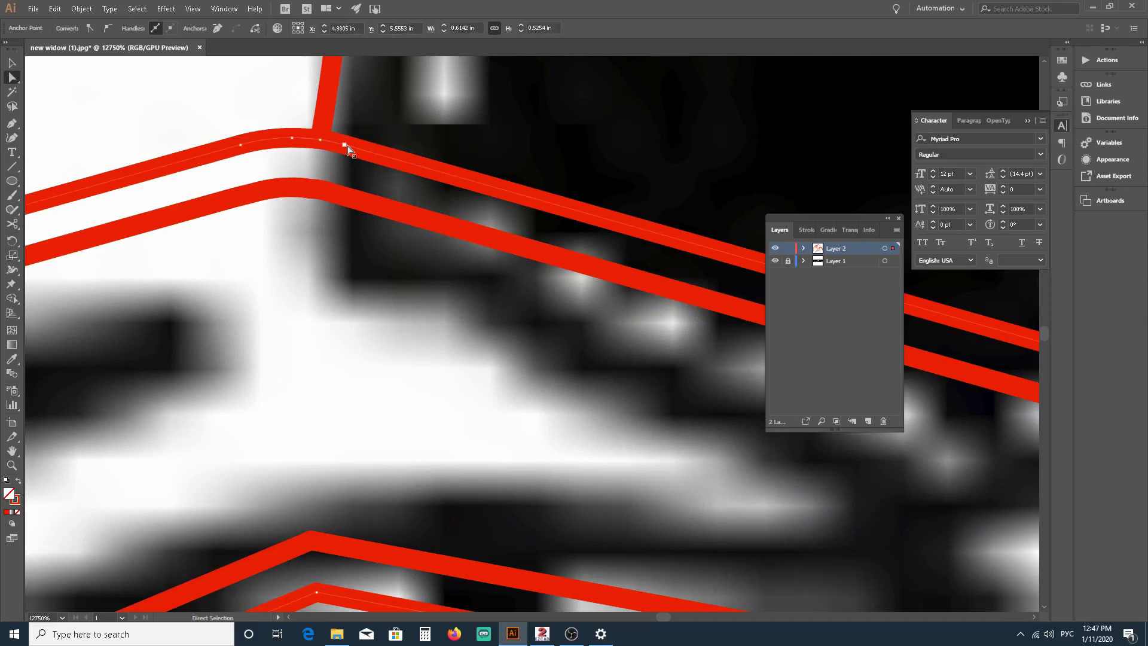
click(347, 146)
drag(344, 147, 422, 114)
click(321, 141)
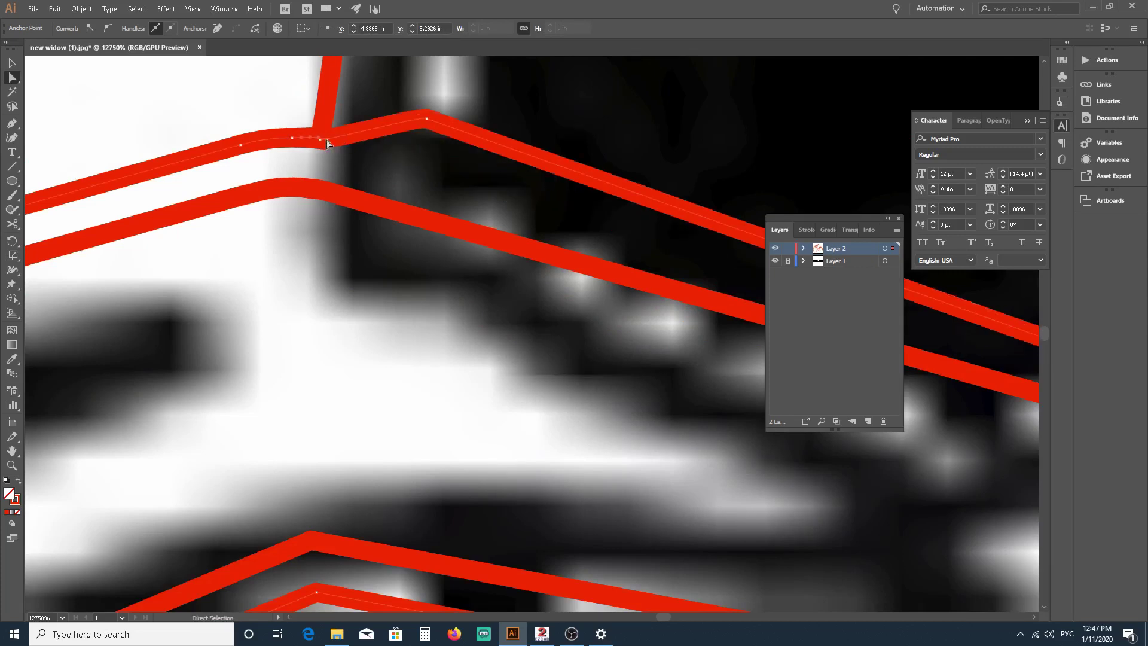
drag(332, 140, 443, 105)
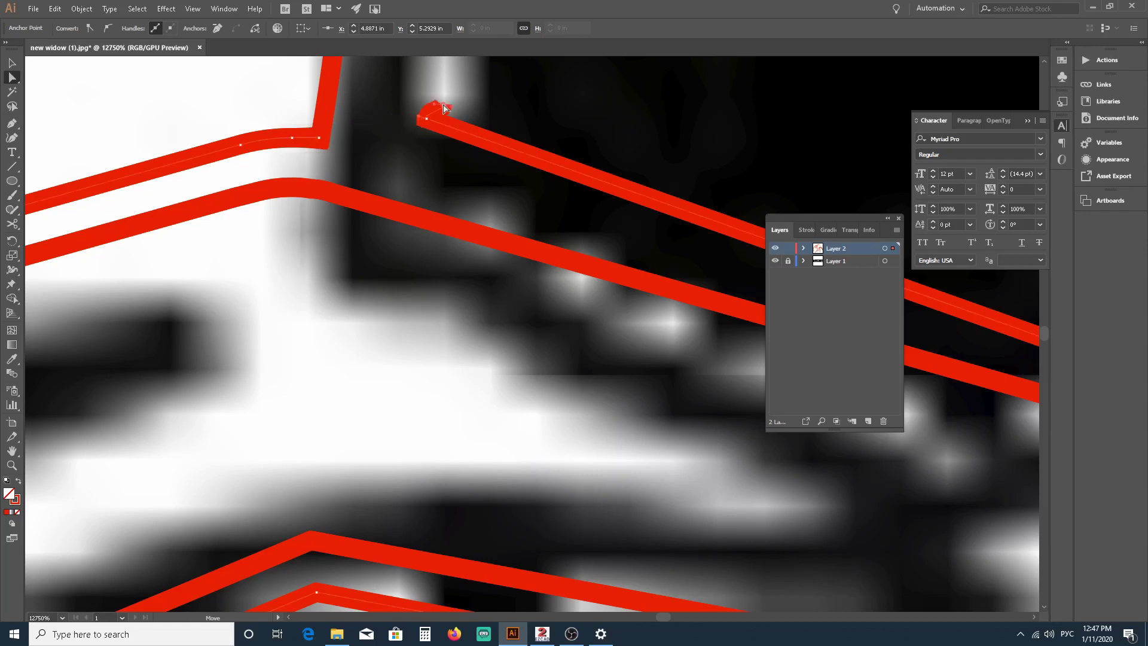
Step: Cut the path at the anchor point where the abdomen's lower edge meets the rear leg's lower outer outline
scroll(485, 113, down, 1)
scroll(485, 124, up, 2)
scroll(423, 266, down, 5)
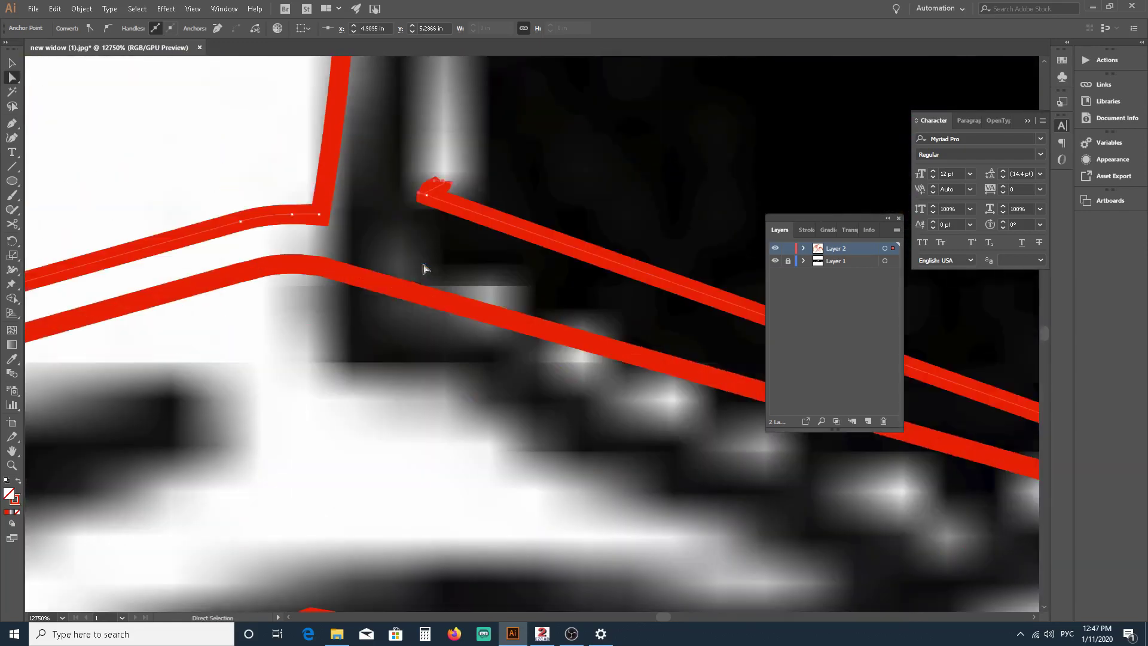
scroll(438, 213, down, 4)
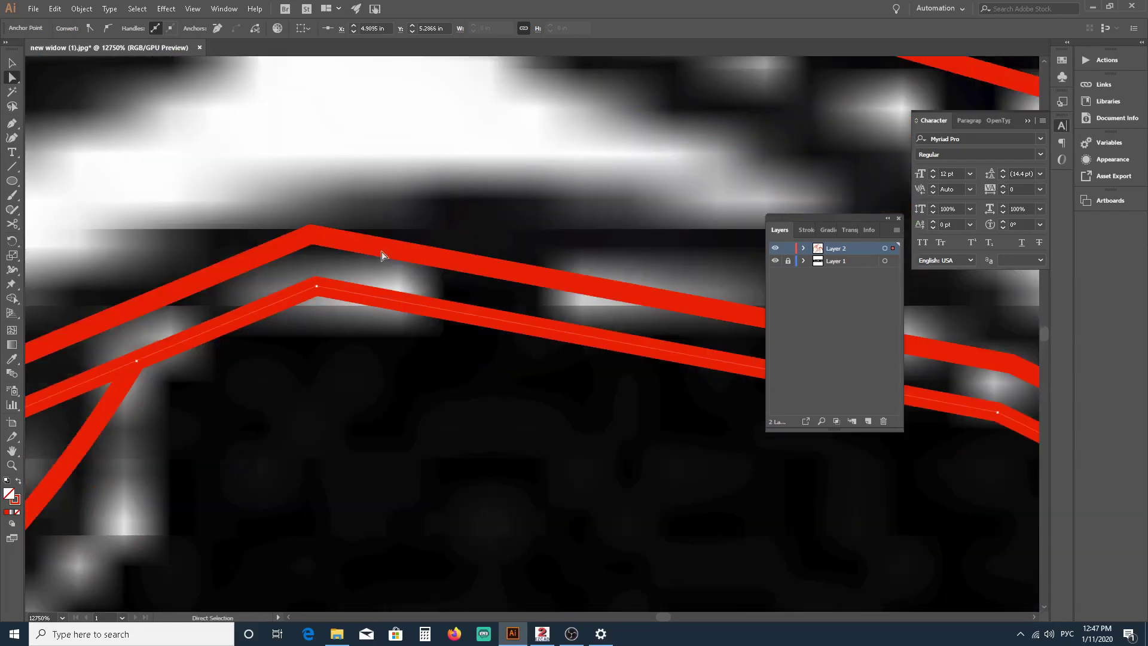
scroll(257, 251, down, 5)
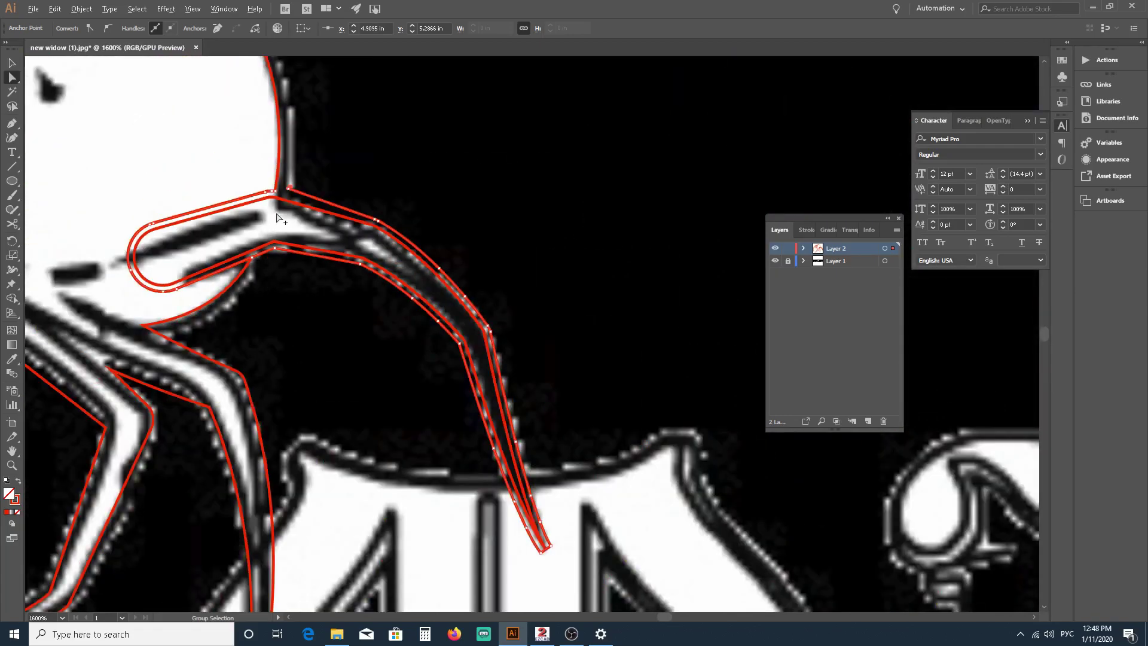
scroll(281, 220, up, 3)
scroll(241, 353, up, 4)
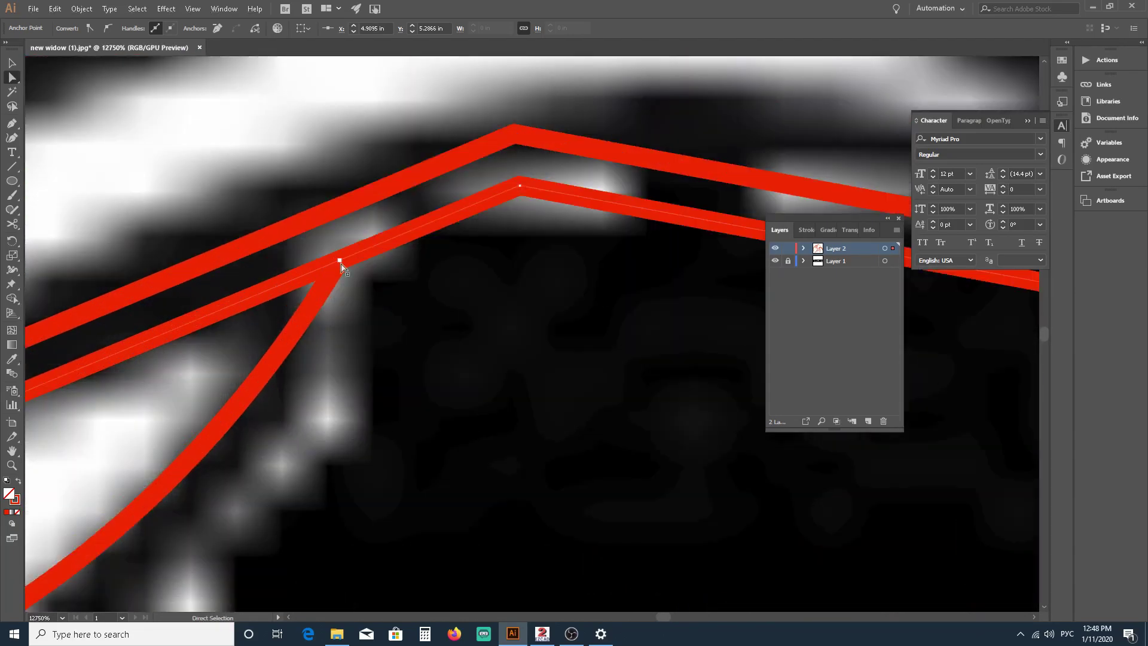
click(340, 261)
click(505, 305)
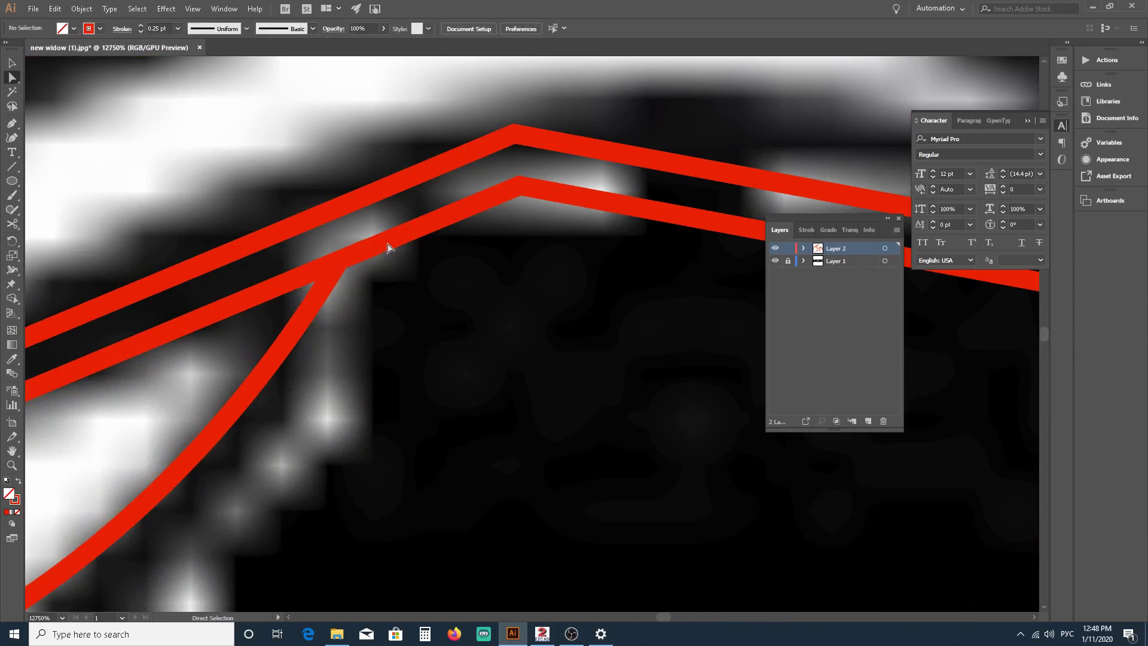
Step: Move the leg-side end point of the lower cut outward, away from the abdomen's edge
click(389, 244)
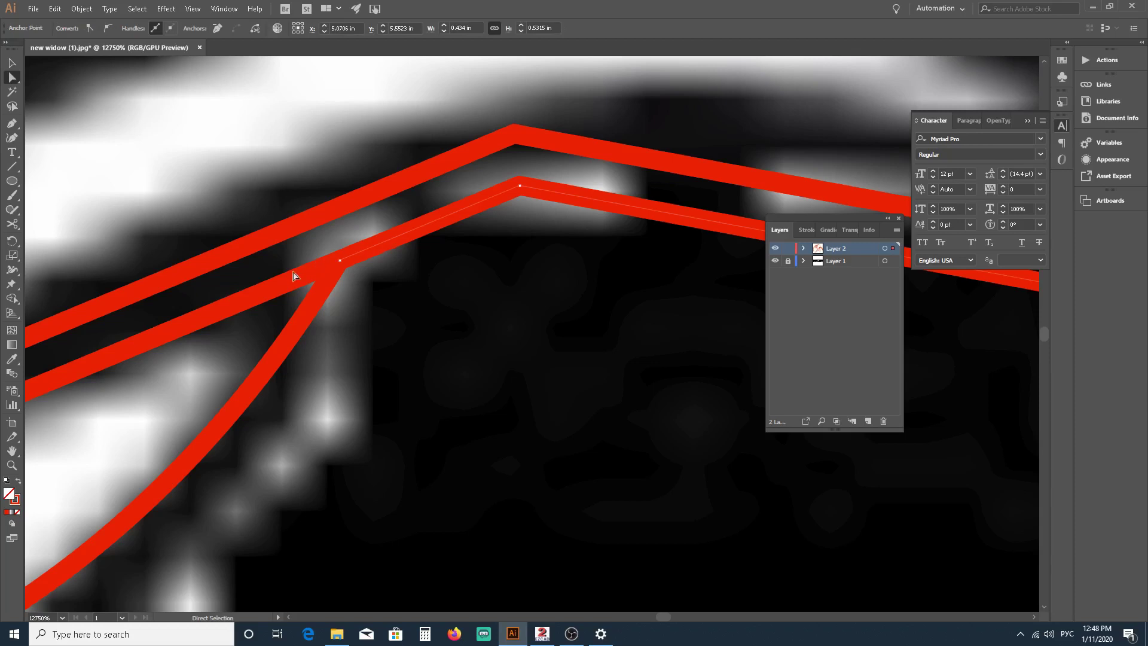
click(277, 282)
click(277, 288)
click(403, 244)
click(394, 237)
drag(339, 261, 444, 292)
scroll(443, 291, down, 6)
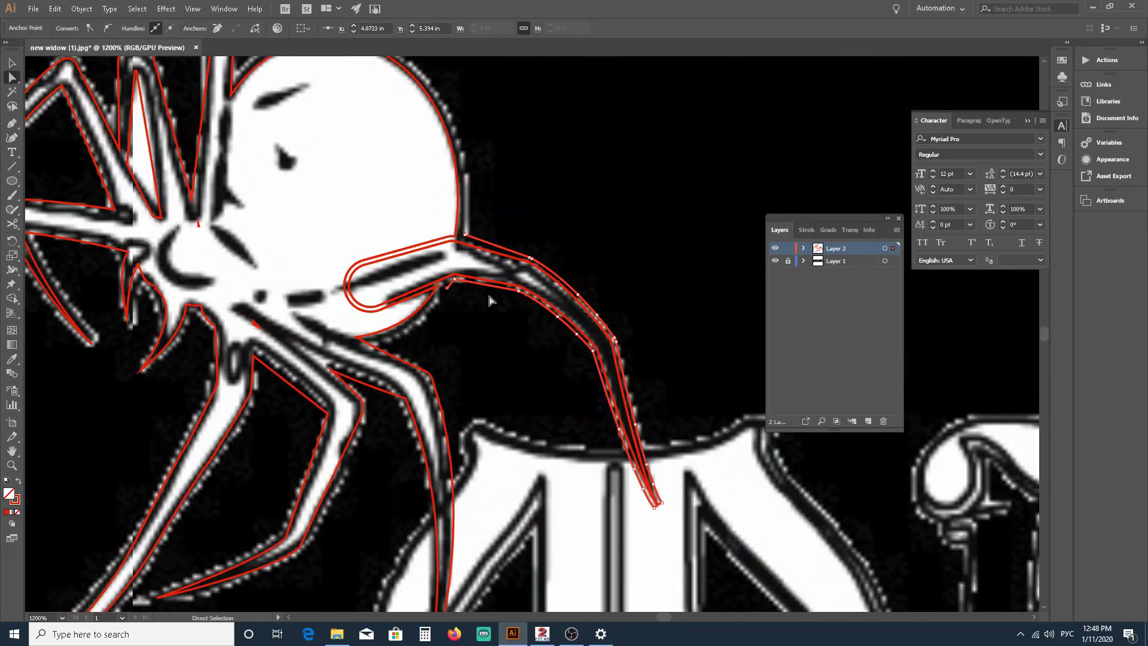
Step: Select the rear leg's detached outer outline outside the abdomen and delete it
click(475, 299)
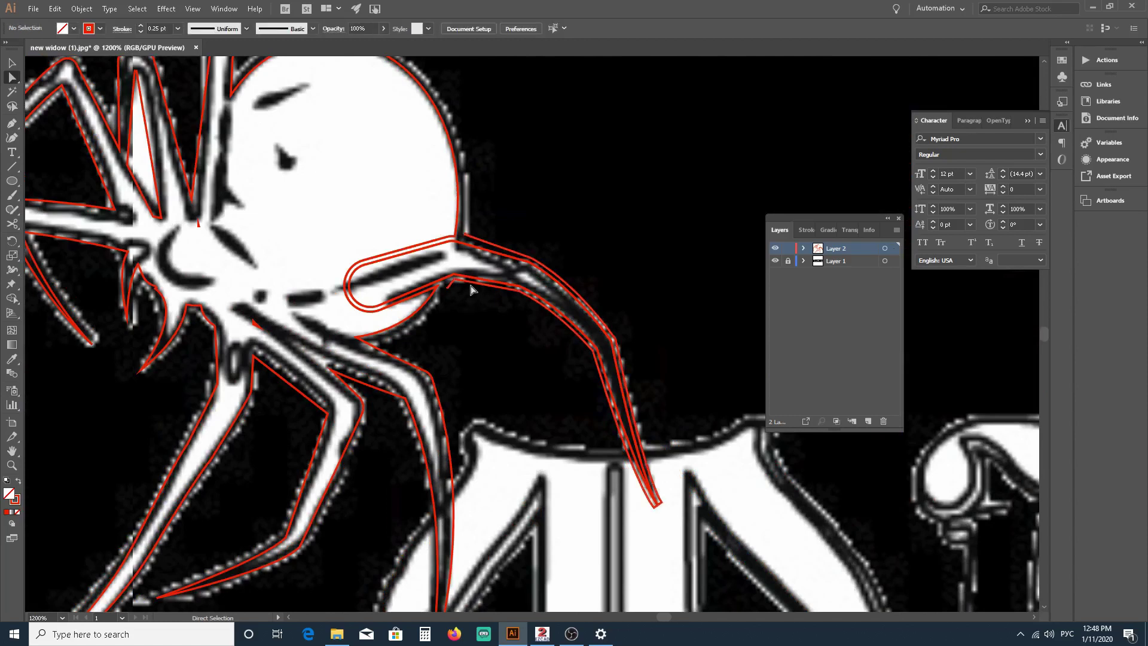
click(473, 289)
click(472, 292)
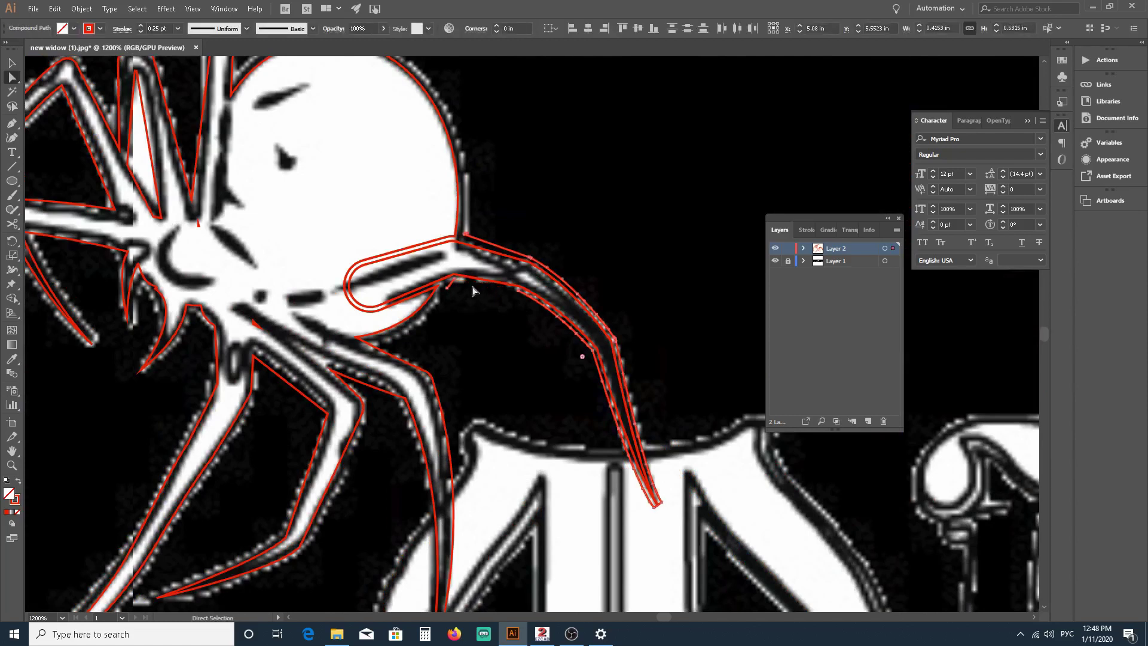
click(528, 344)
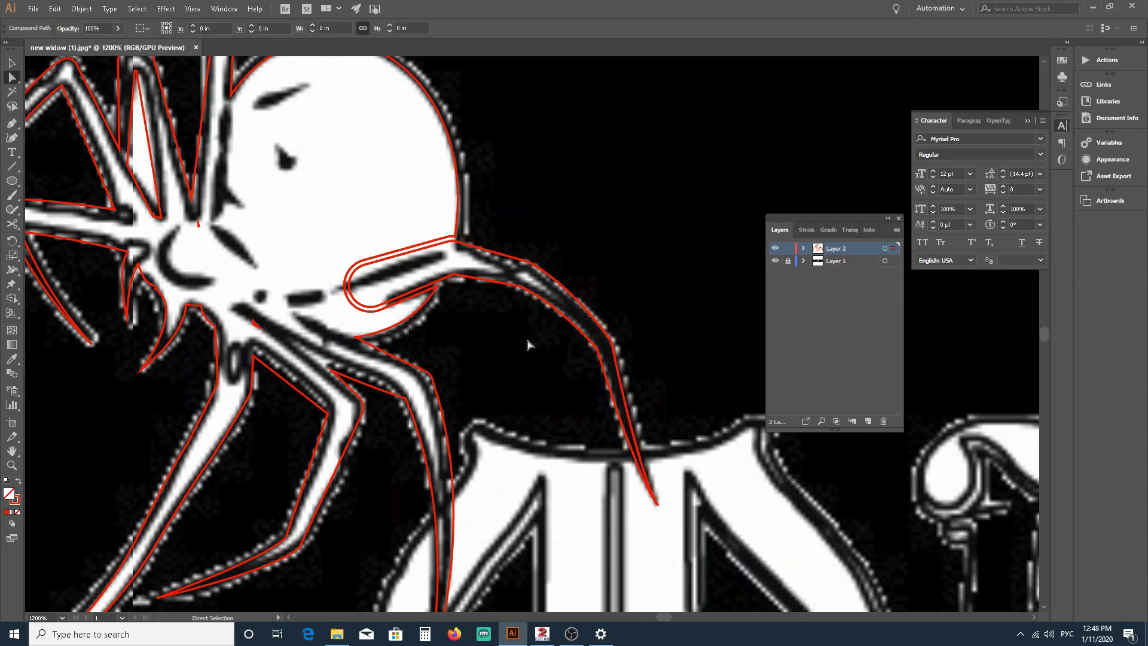
Step: Hide the locked Layer 1 and examine the whole spider's red outlines on their own
scroll(652, 230, up, 3)
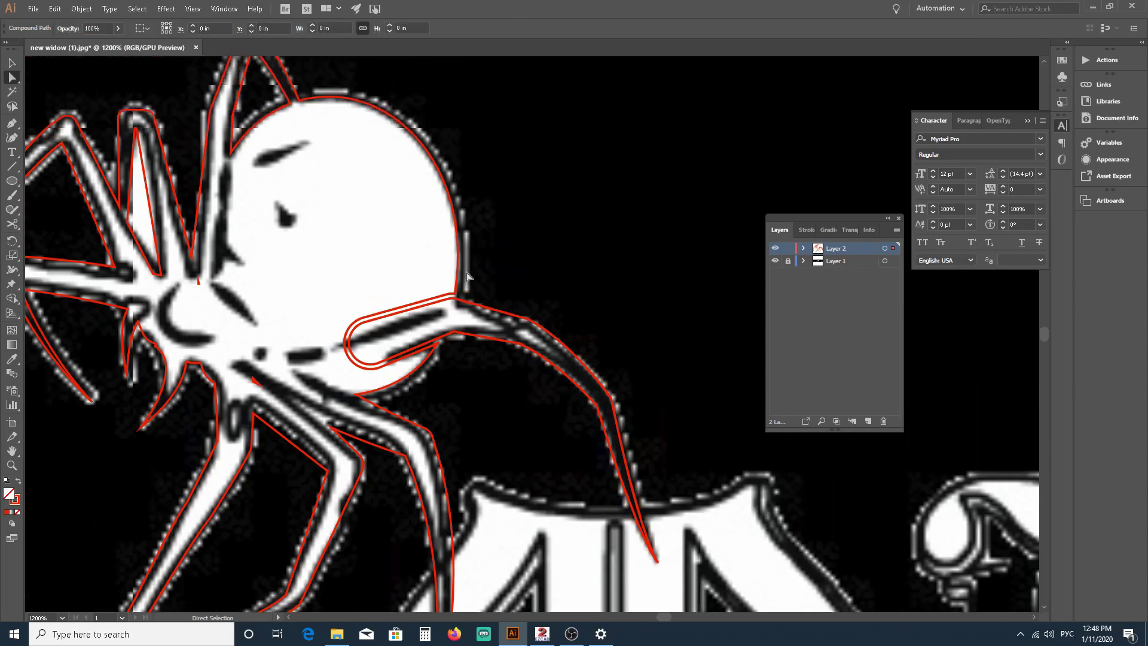
scroll(267, 243, down, 4)
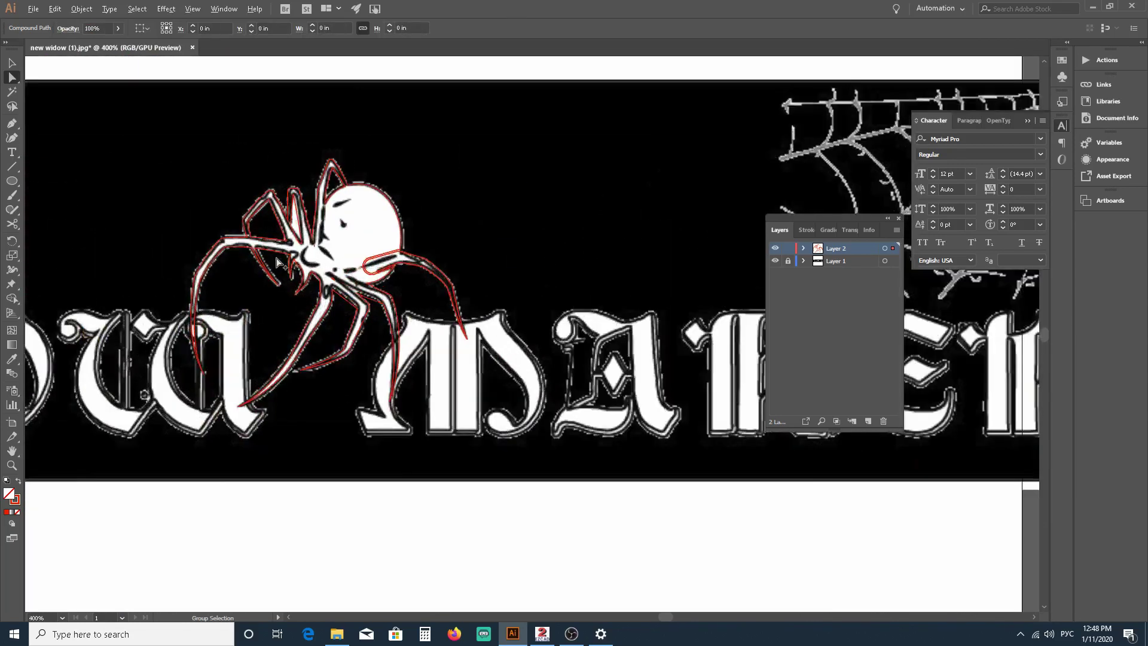
scroll(278, 263, up, 3)
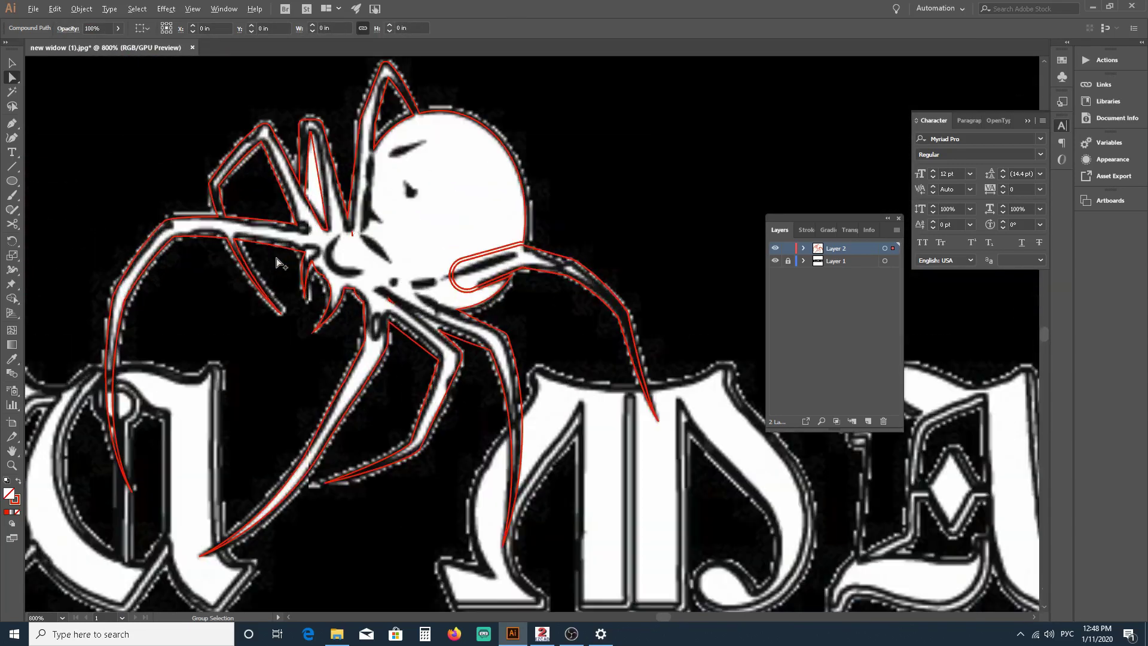
click(774, 261)
scroll(598, 192, down, 4)
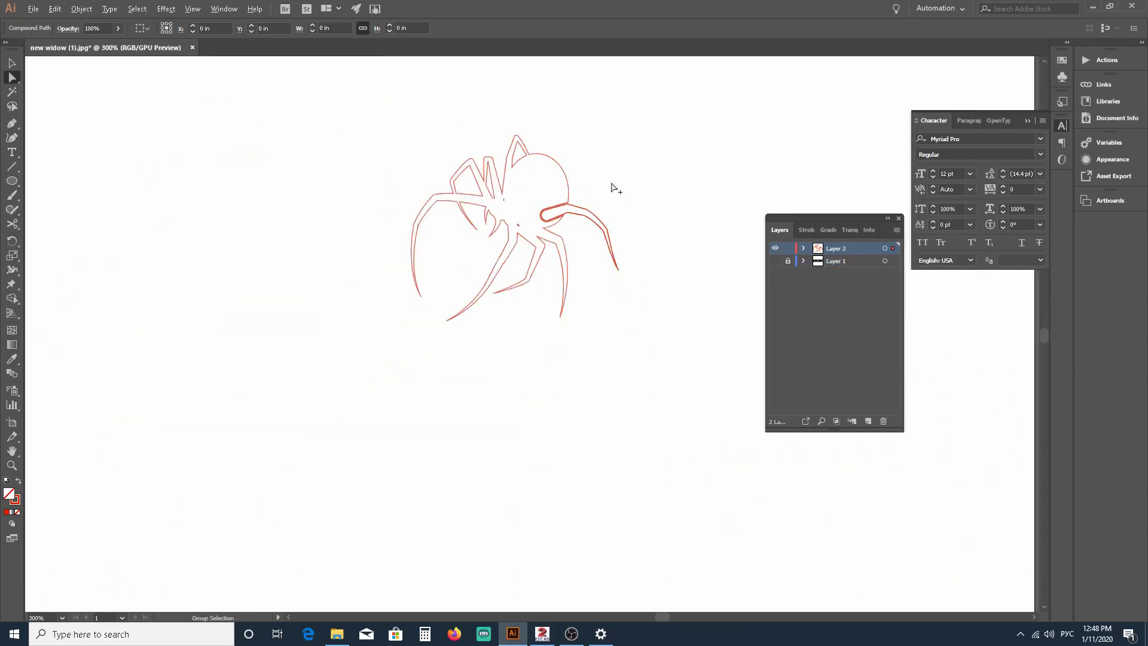
Step: Place the Photos window with the reference image new widow (1).jpg beside the drawing and compare the spider outline with it
scroll(611, 187, up, 2)
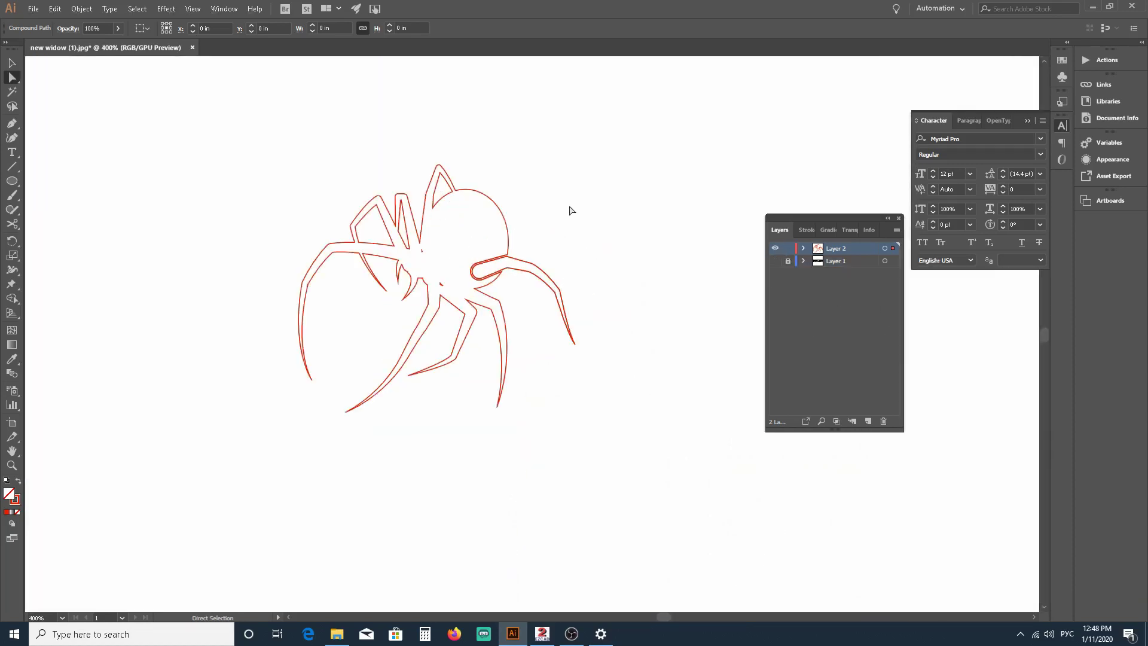
scroll(571, 210, up, 1)
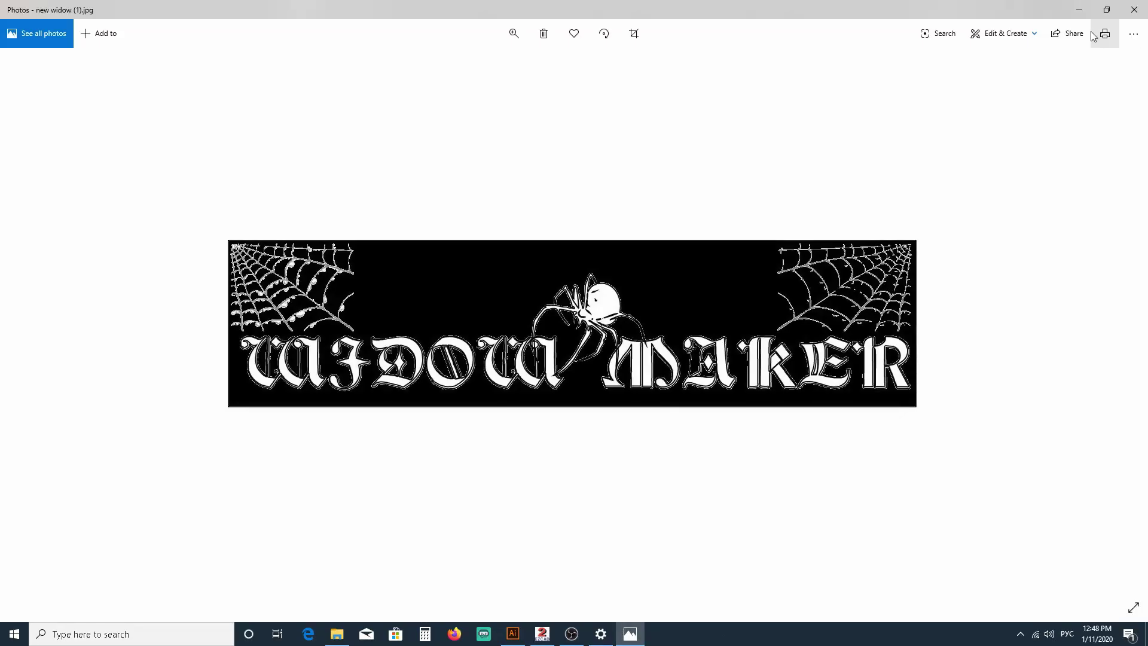
click(1107, 10)
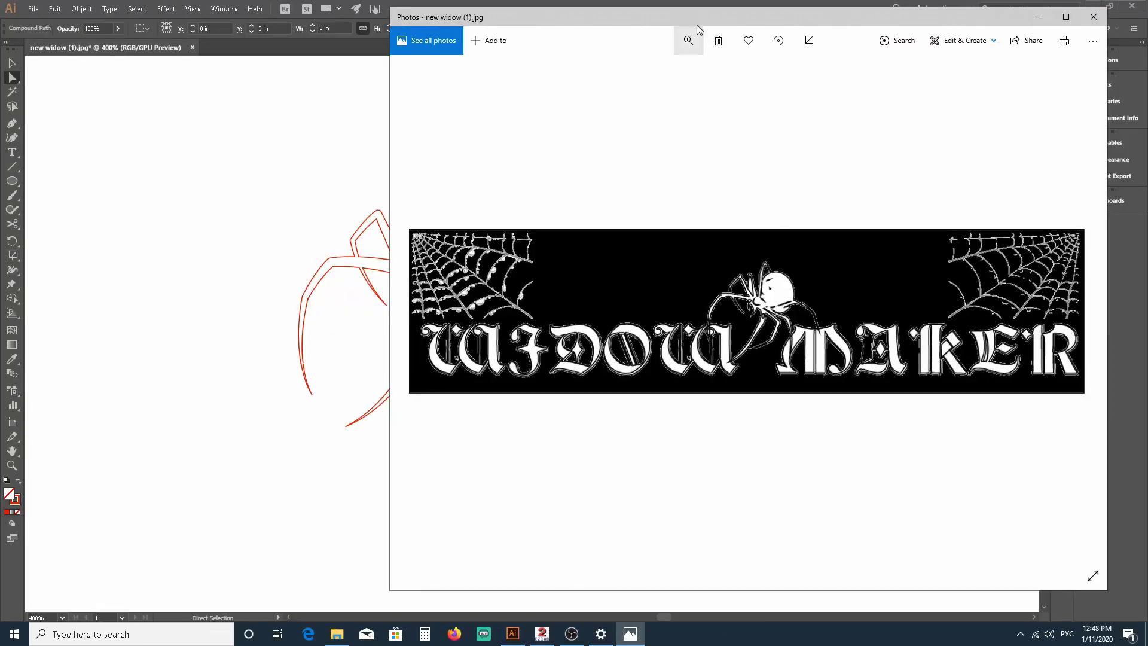
drag(697, 25, 864, 29)
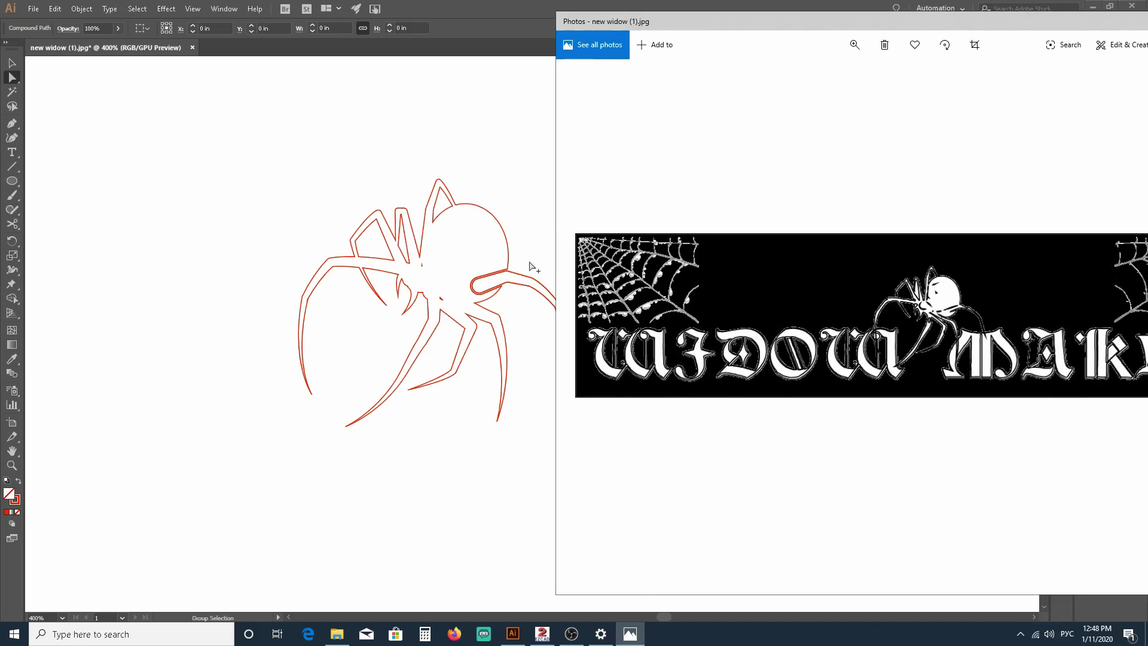
scroll(478, 251, up, 4)
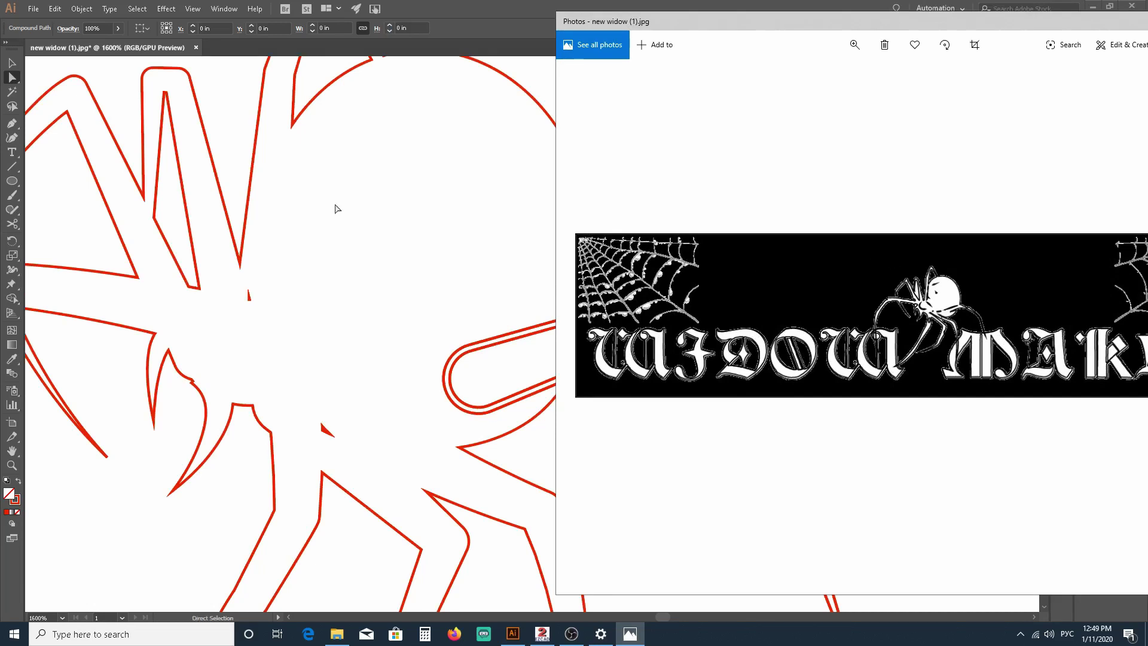
click(251, 166)
Step: Draw a short curved path with the Pen tool inside the abdomen, below the upper leg, and add an anchor point midway along it
scroll(419, 186, down, 3)
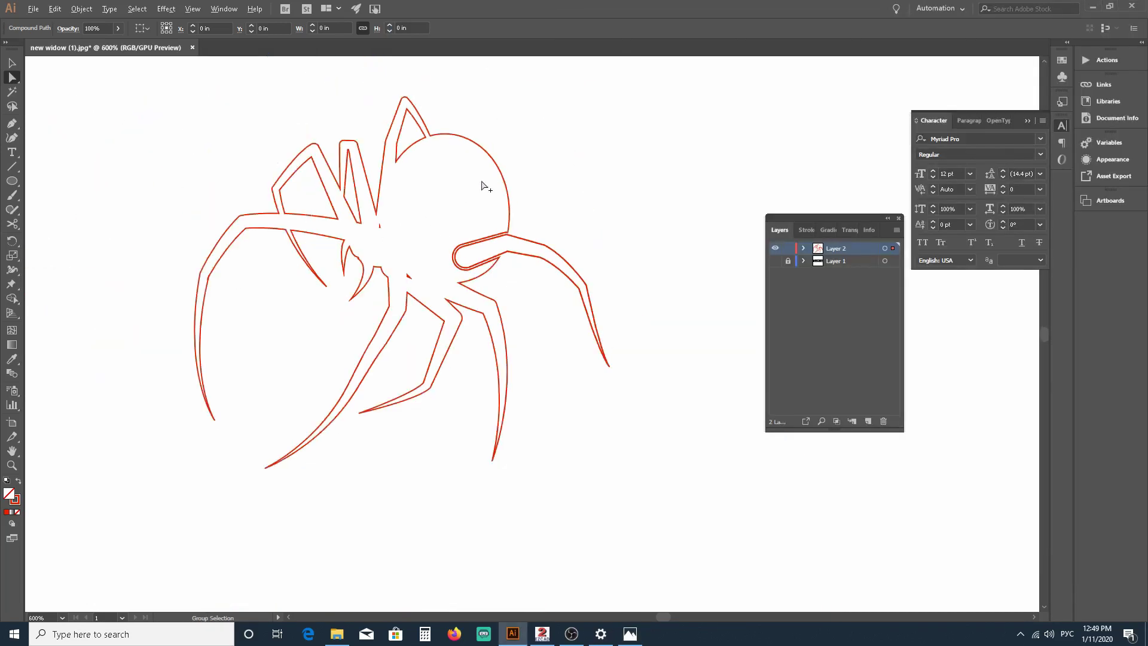
scroll(426, 199, up, 2)
scroll(385, 171, up, 1)
scroll(366, 154, up, 1)
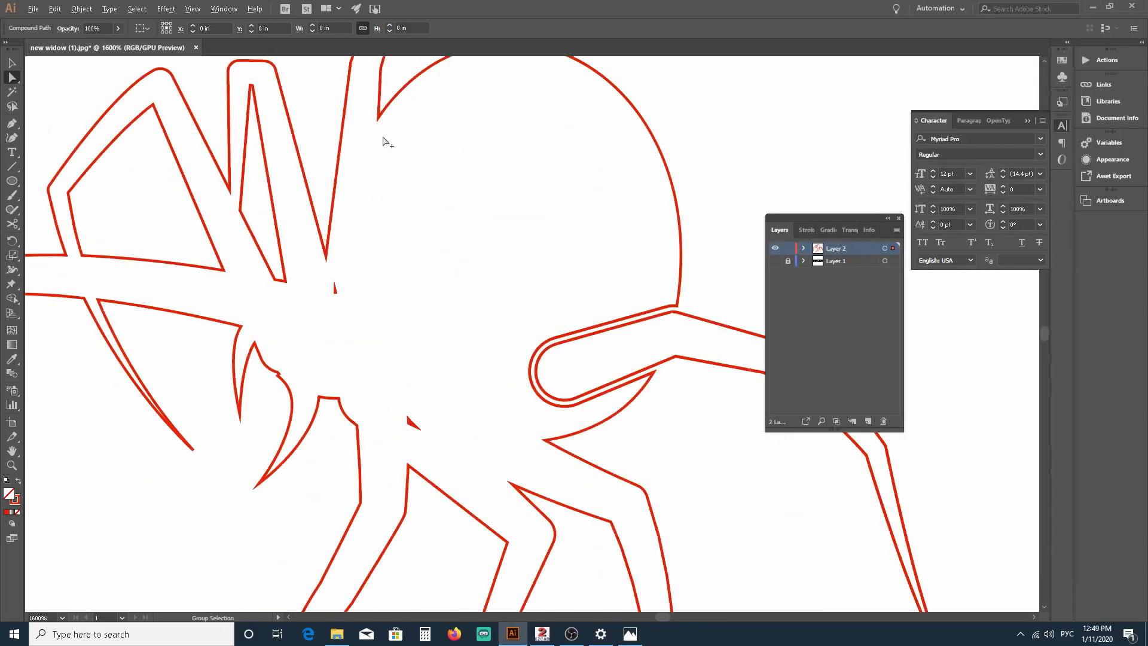
scroll(384, 141, down, 2)
click(12, 124)
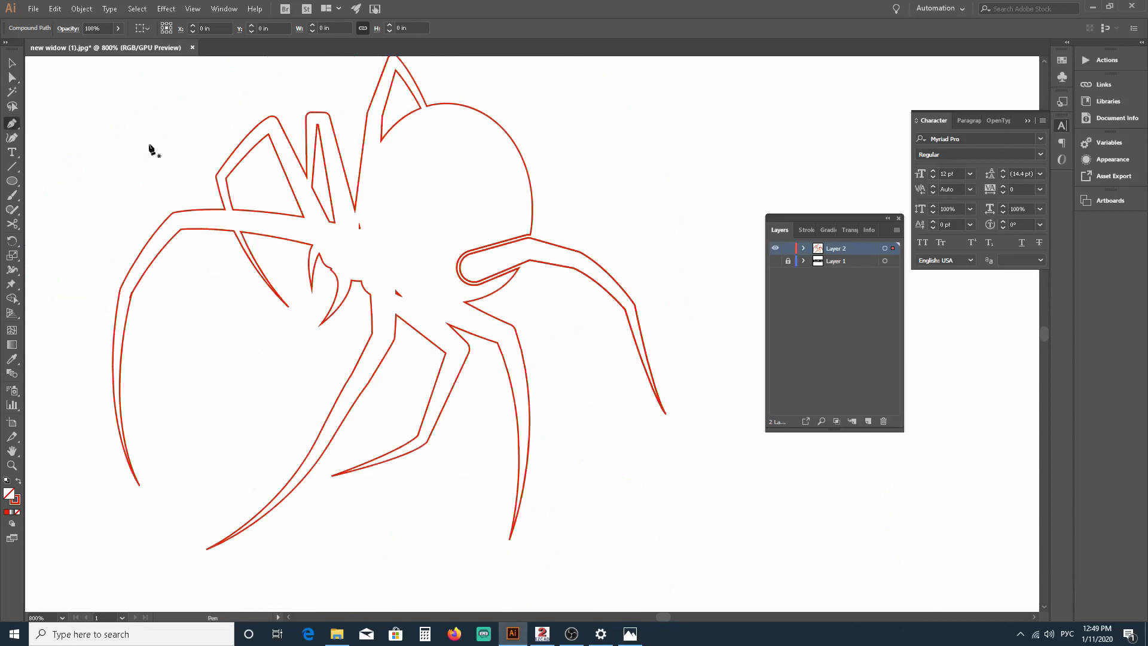
click(375, 150)
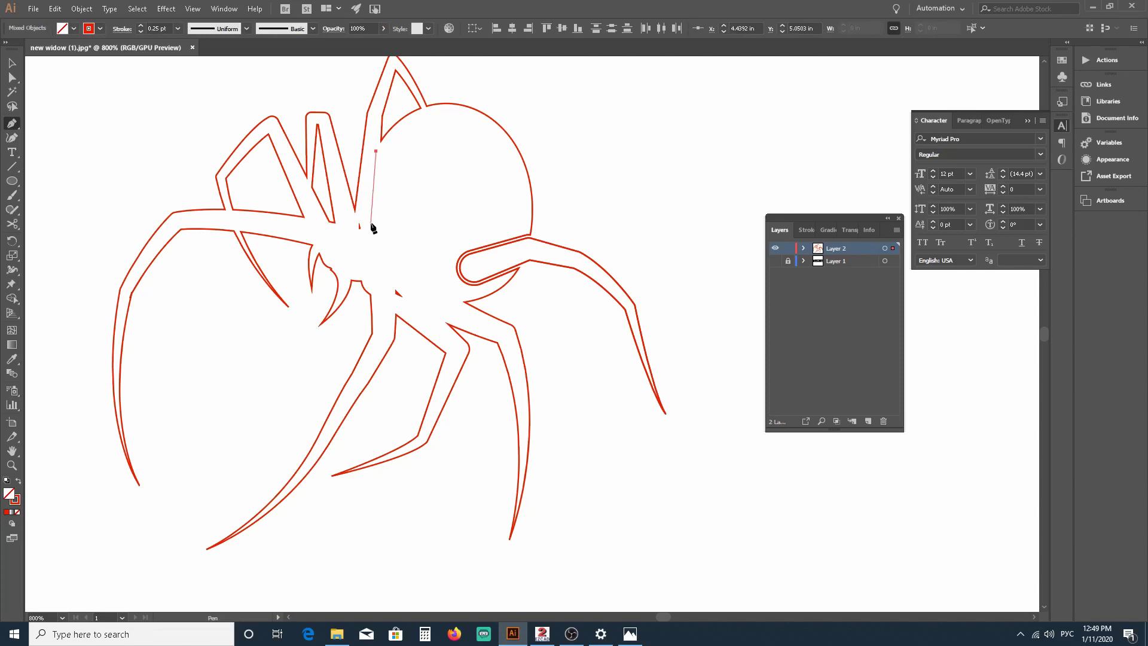
drag(378, 234, 377, 251)
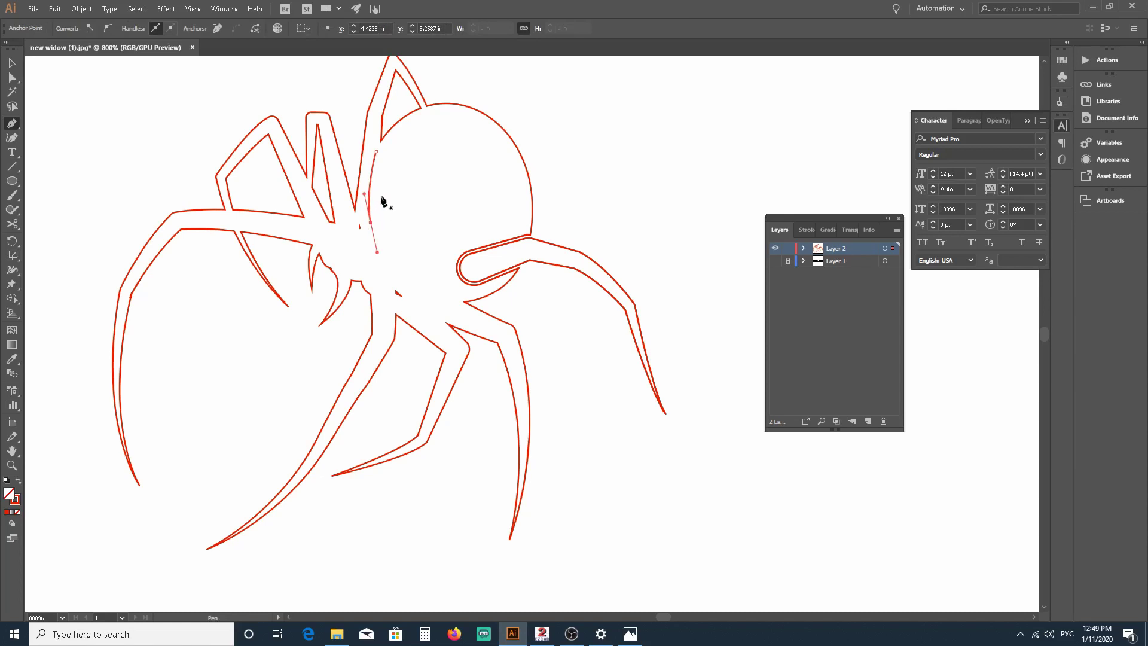
scroll(383, 201, up, 2)
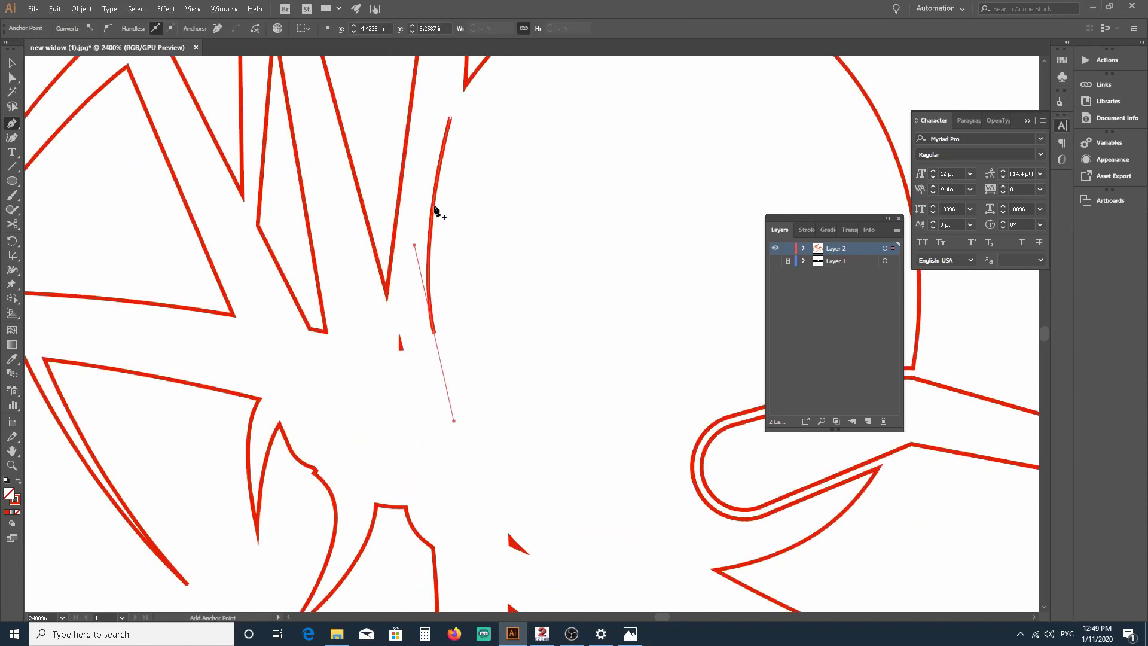
click(432, 206)
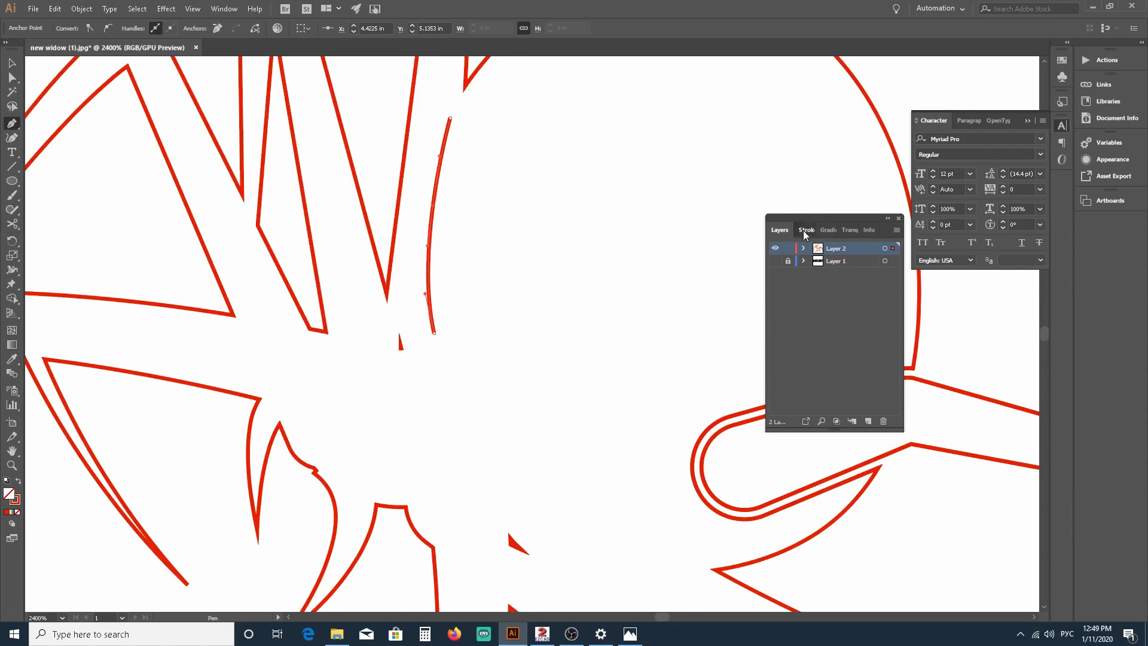
Step: Apply the lens-shaped width profile that tapers at both ends to the new curve's stroke
click(806, 233)
click(863, 417)
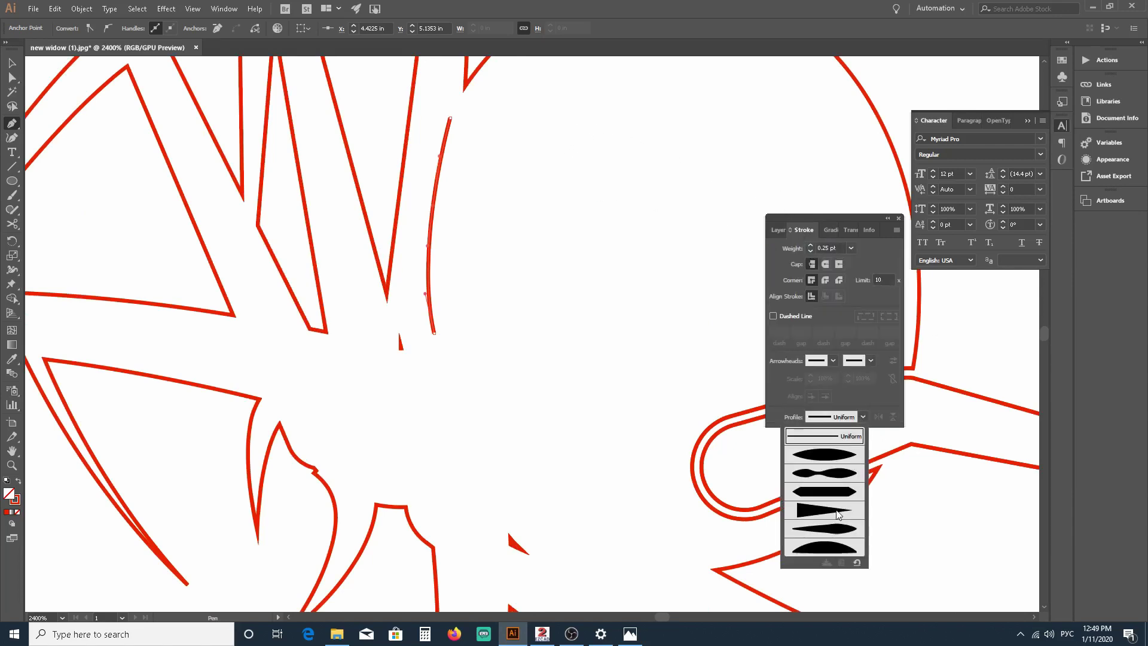
click(839, 512)
click(863, 417)
click(848, 457)
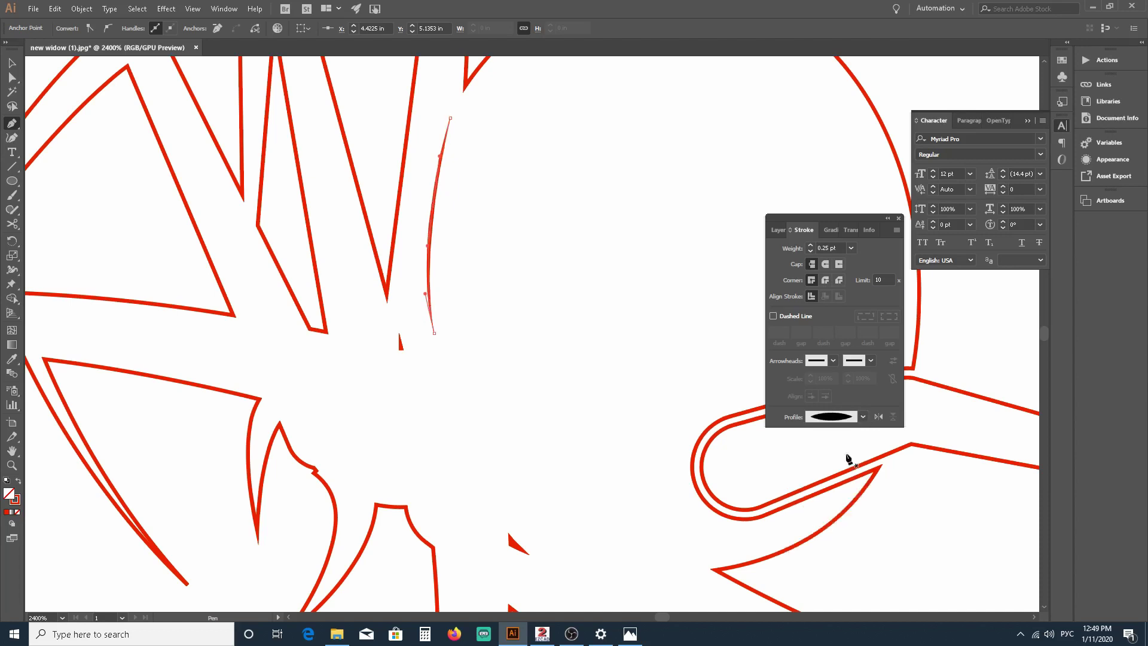
scroll(470, 227, up, 1)
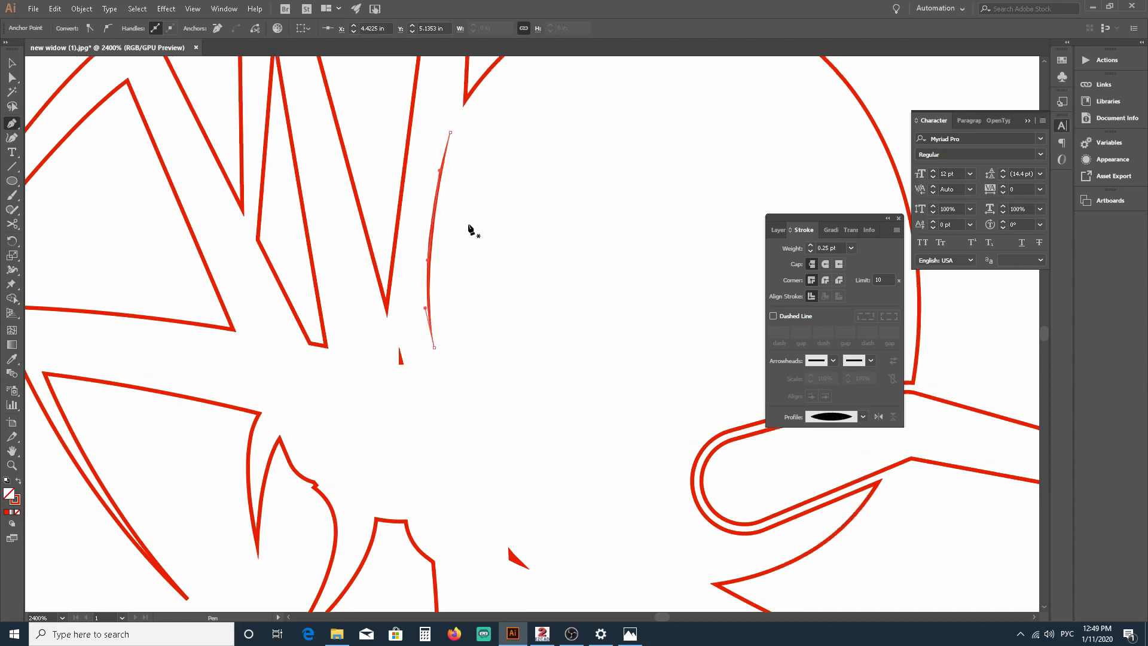
scroll(471, 229, up, 2)
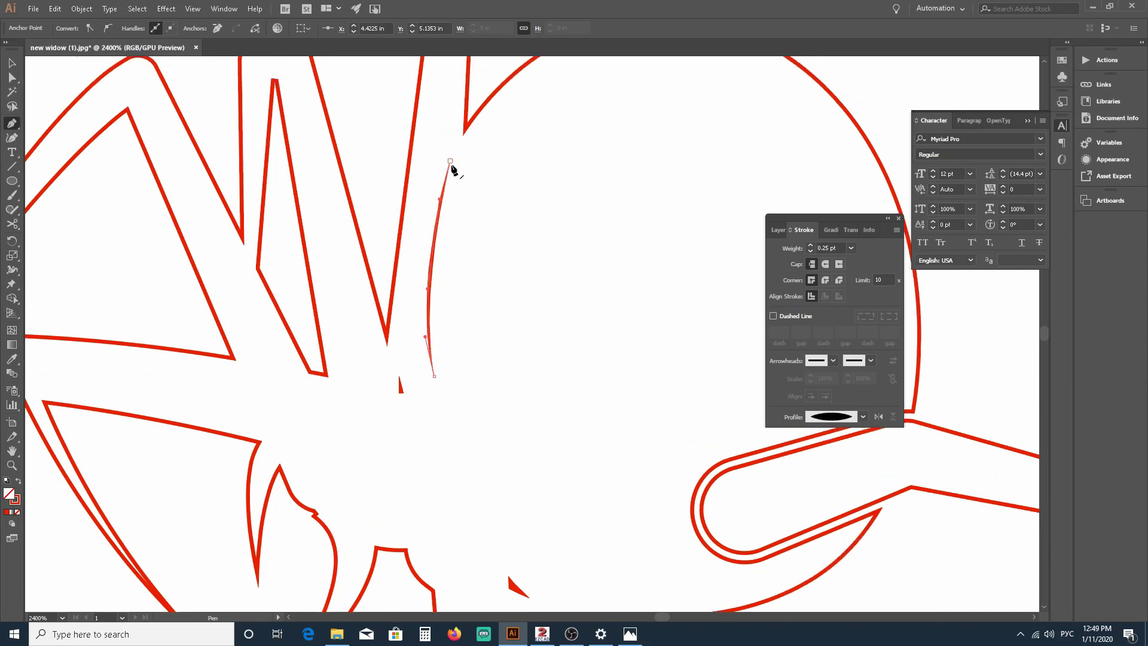
Step: Nudge the curve's two end anchor points slightly outward and set its stroke weight to 0.5 pt
click(12, 77)
drag(451, 162, 454, 160)
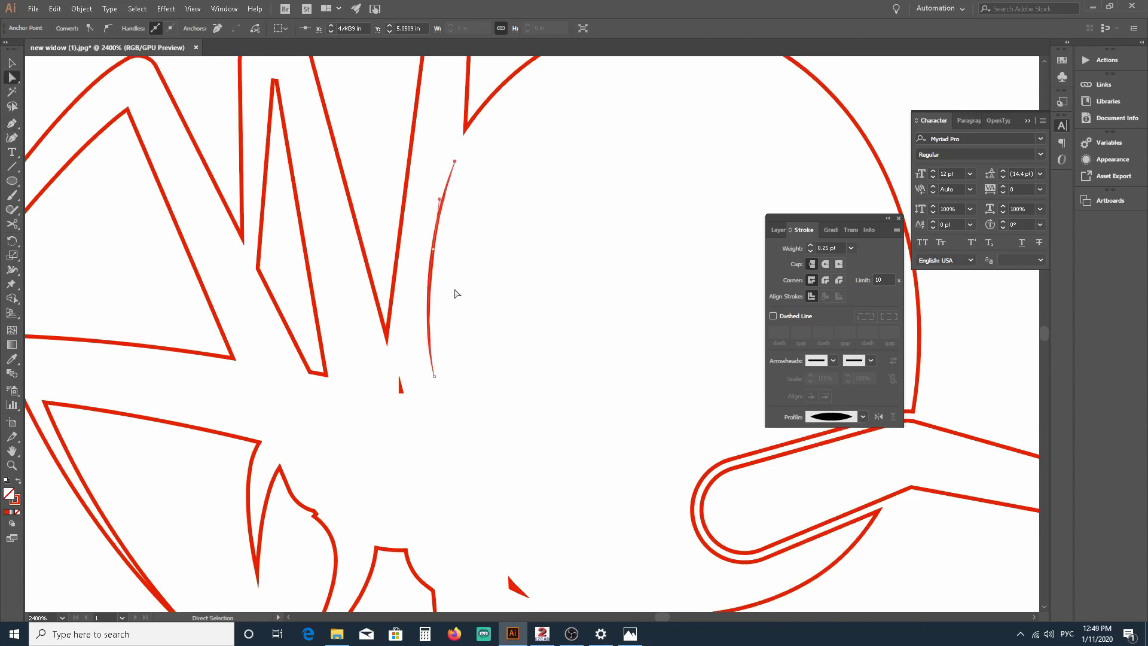
drag(434, 377, 437, 379)
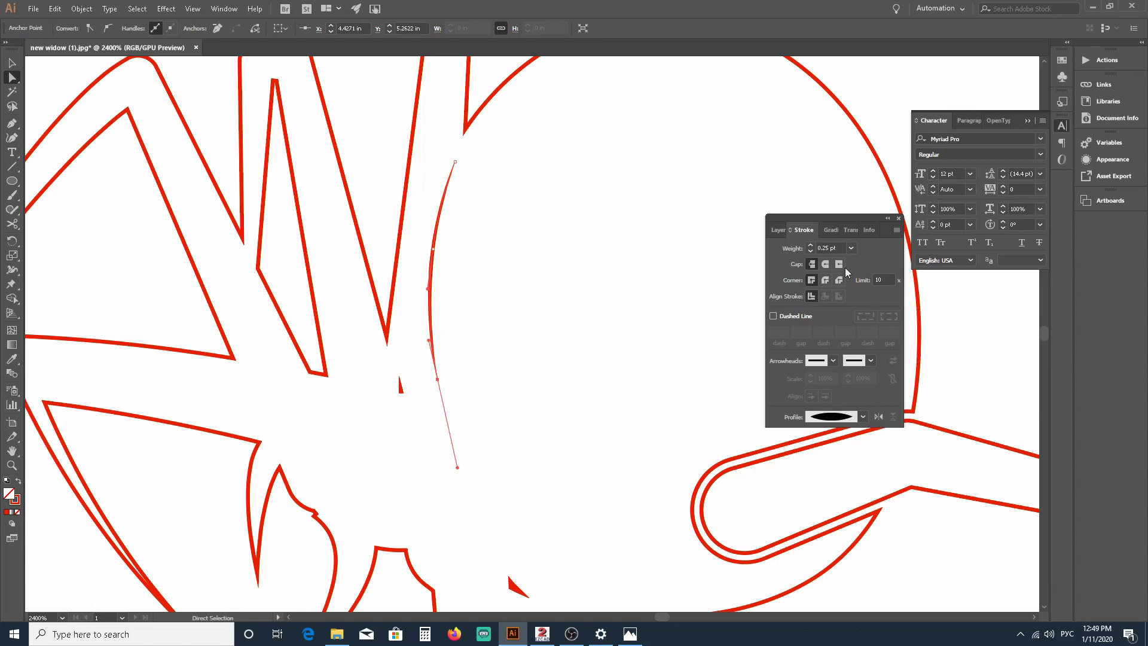
click(810, 246)
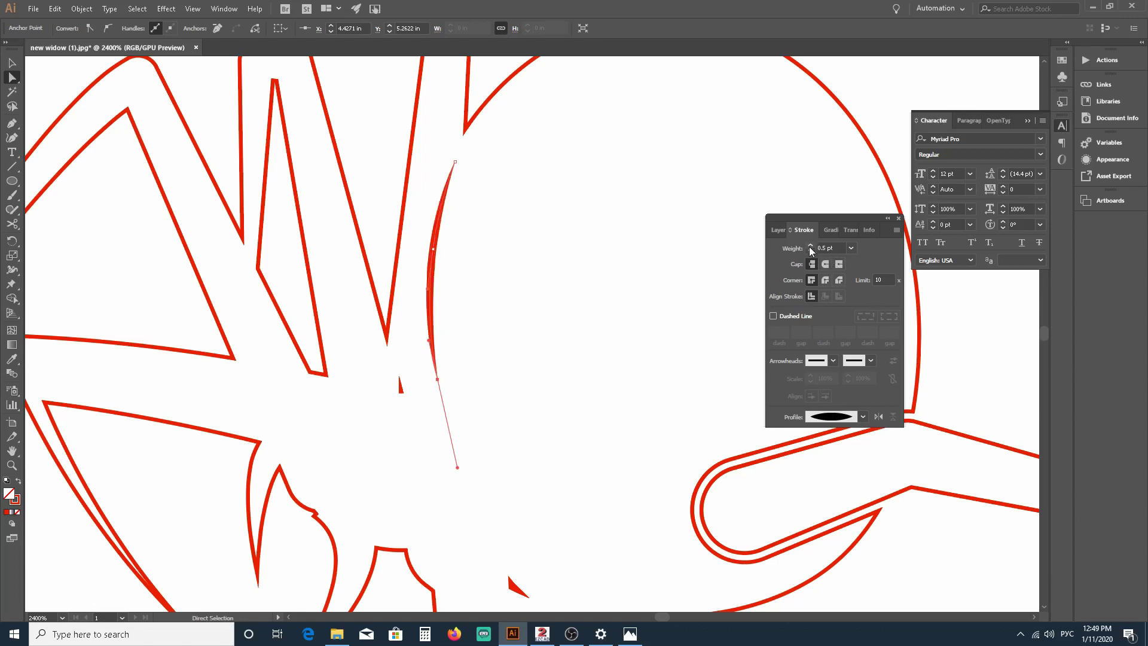
scroll(604, 242, down, 2)
scroll(604, 242, up, 4)
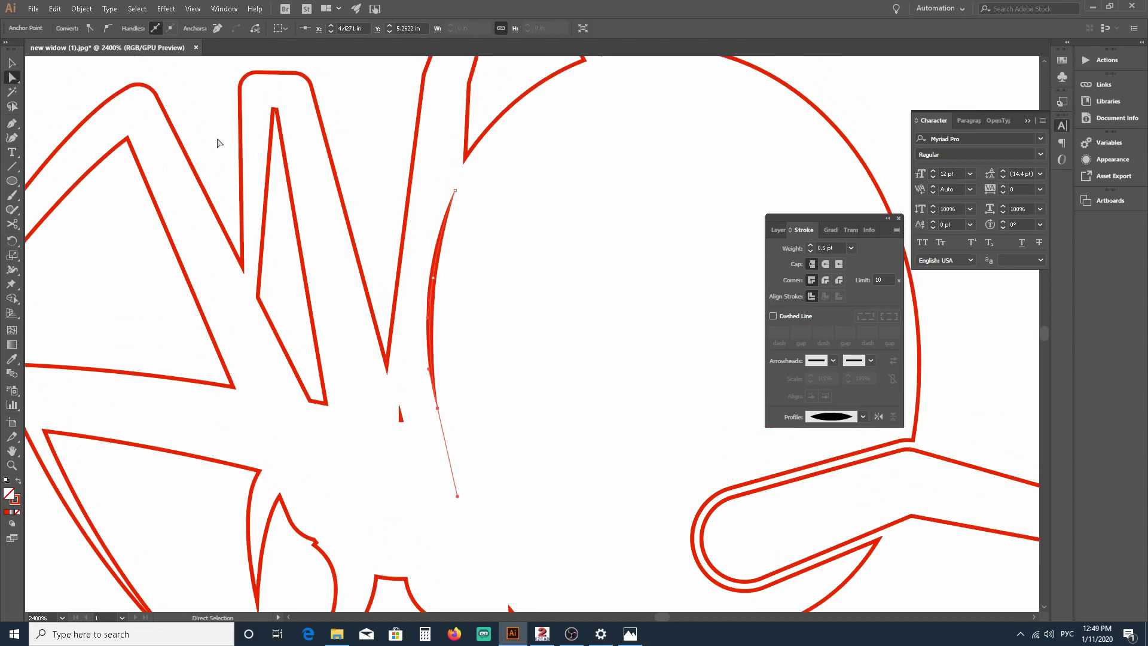
Step: Convert the tapered curve to a closed shape with Outline Stroke and set its fill to none
click(81, 8)
mouse_move(120, 284)
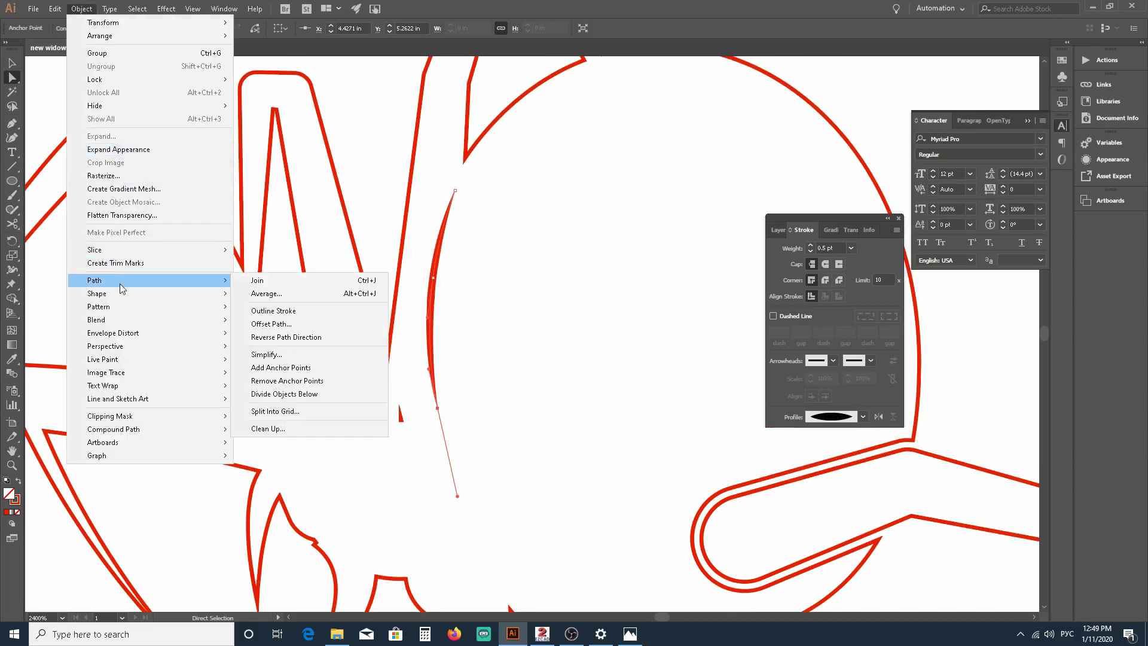
click(299, 311)
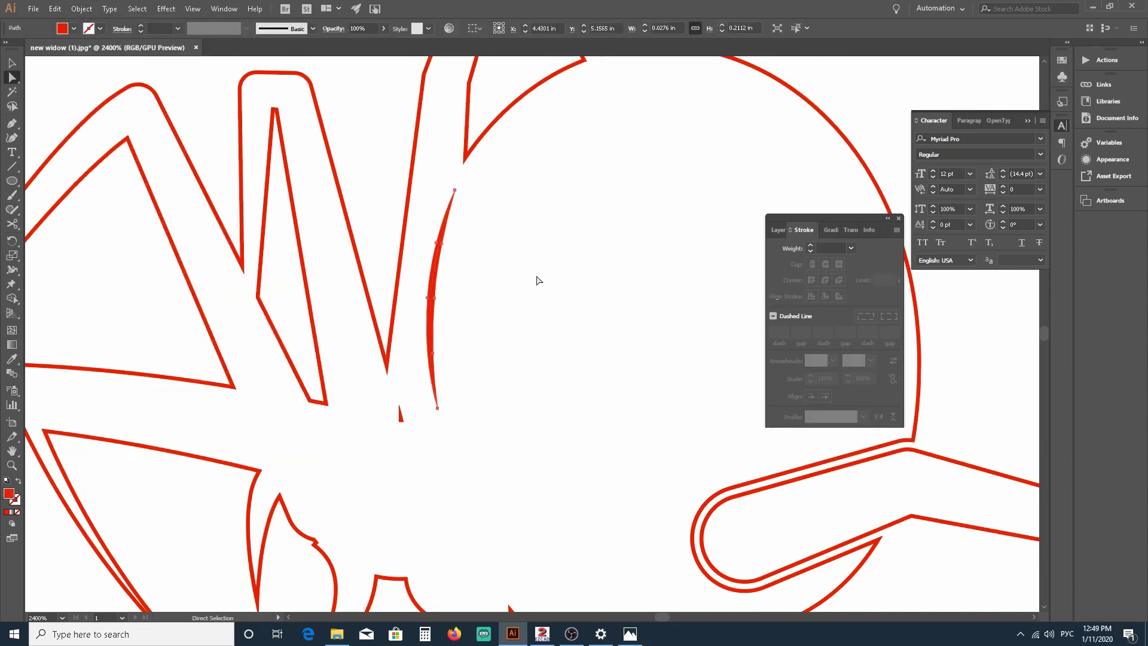
click(432, 296)
shift+click(62, 29)
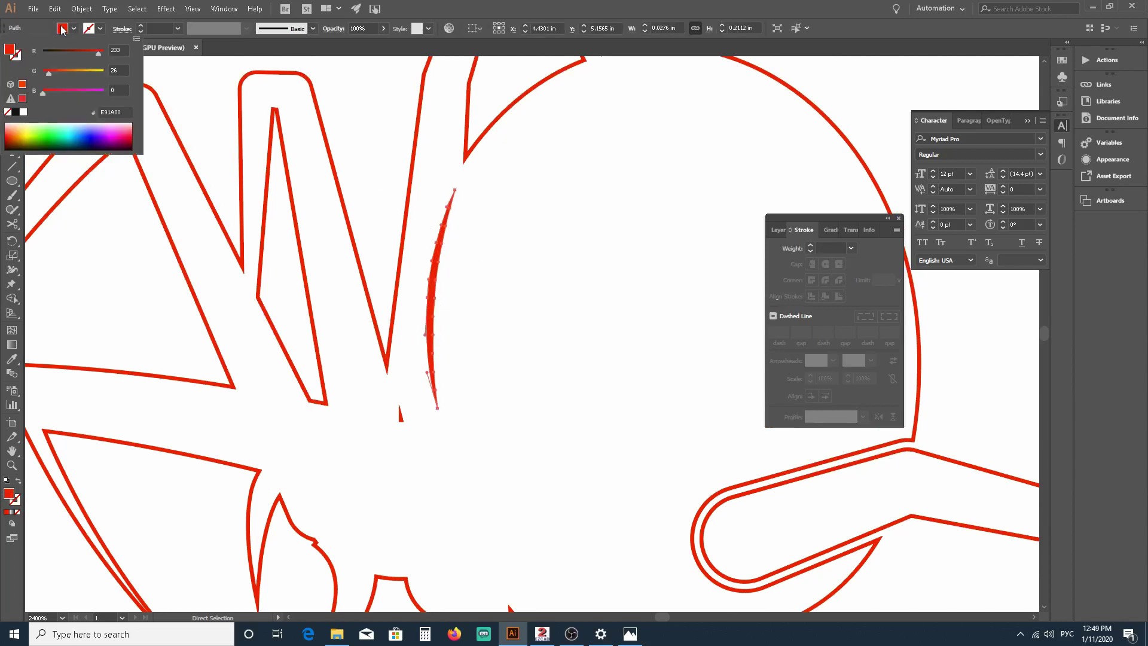
click(8, 113)
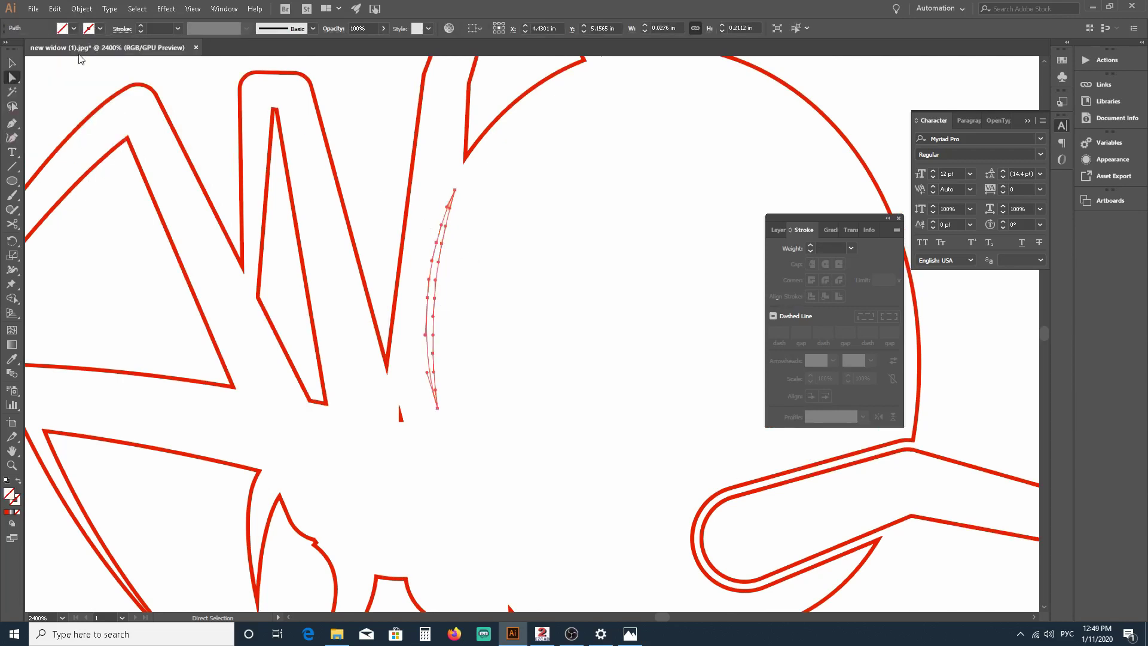
Step: Give the outlined crescent shape a red E91A00 stroke with a weight of 0.25 pt
shift+click(88, 30)
click(23, 99)
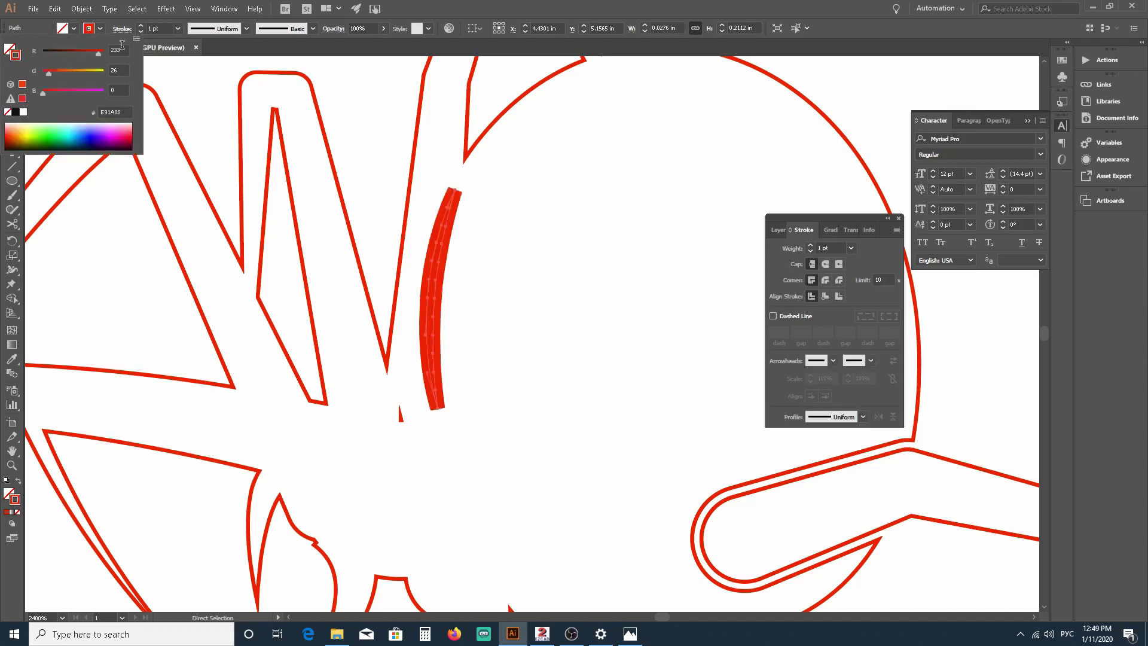
click(177, 29)
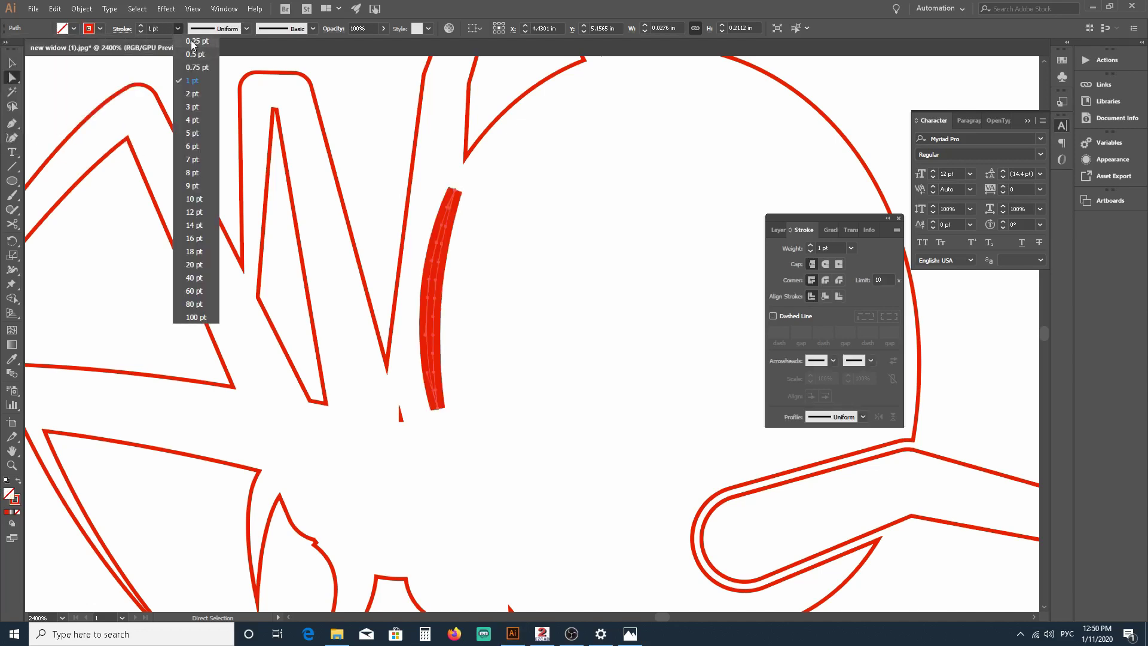
click(191, 41)
click(647, 250)
scroll(648, 254, down, 3)
scroll(592, 264, up, 2)
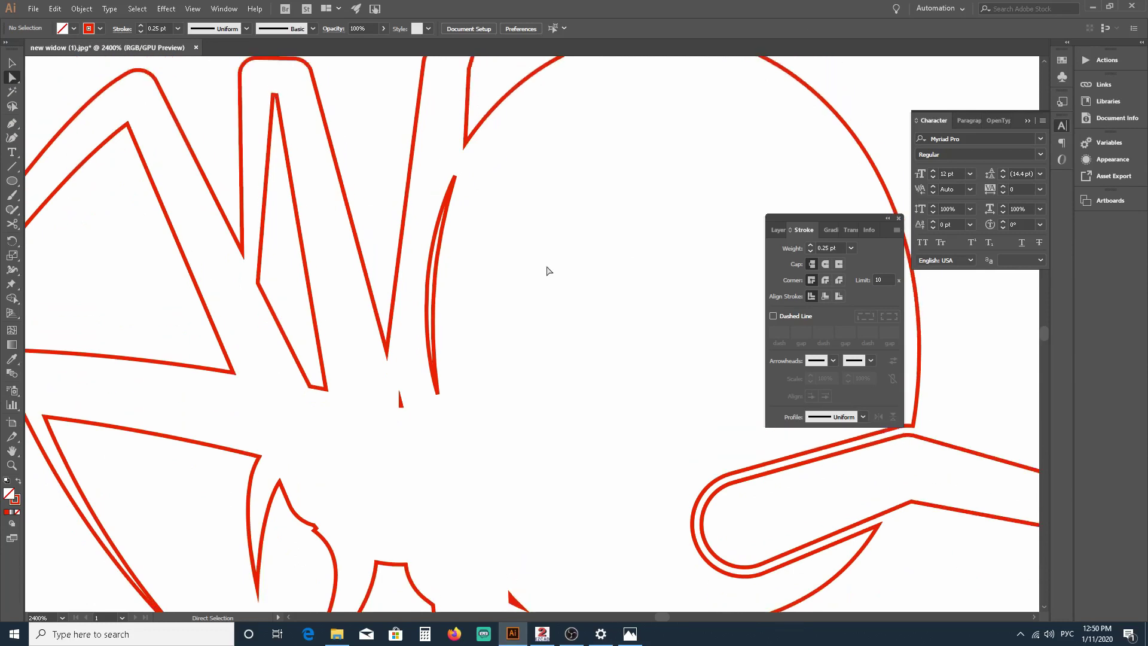
Step: Switch to Photos, enlarge the spider in the reference image, and compare its body details with the drawn outline
scroll(502, 269, down, 5)
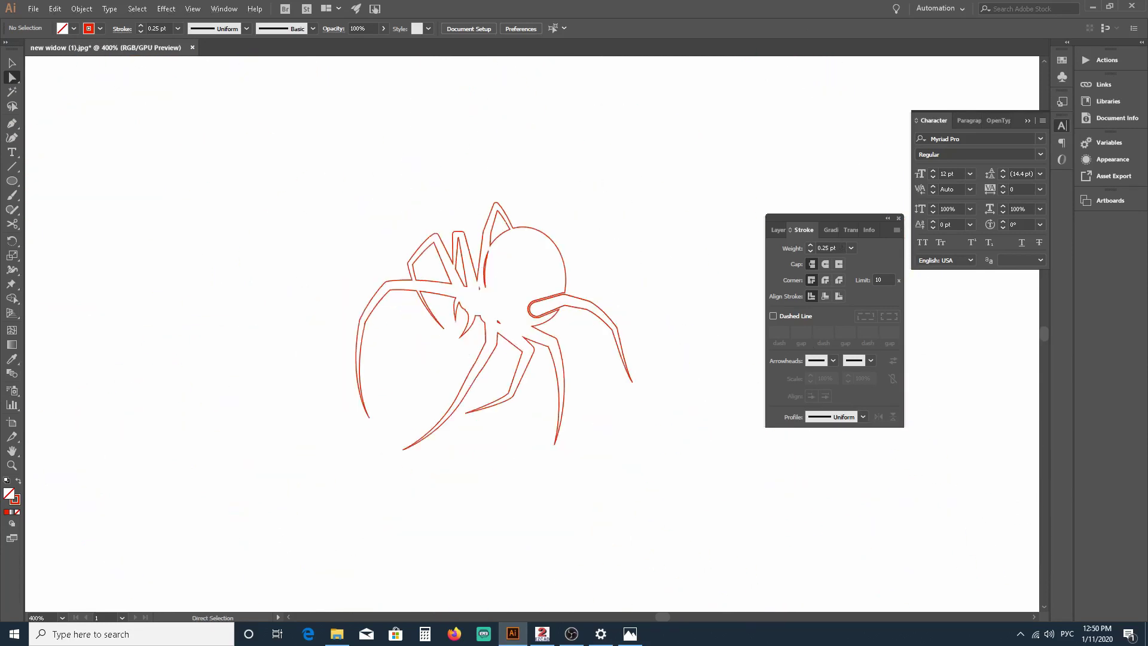
key(alt+Tab)
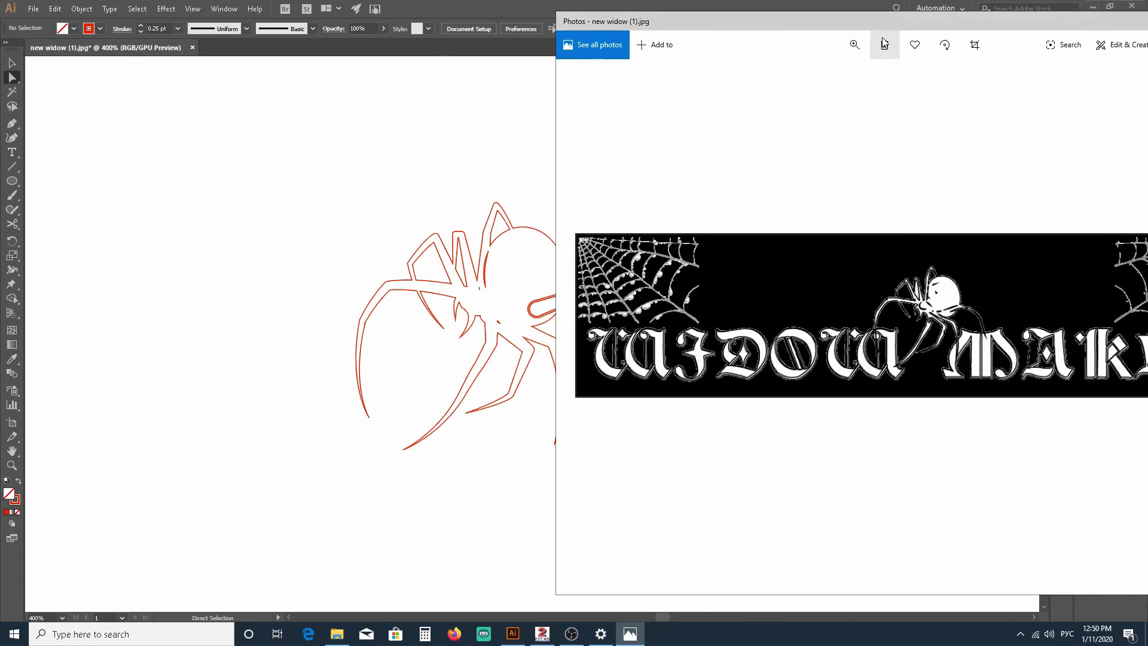
drag(878, 25, 762, 39)
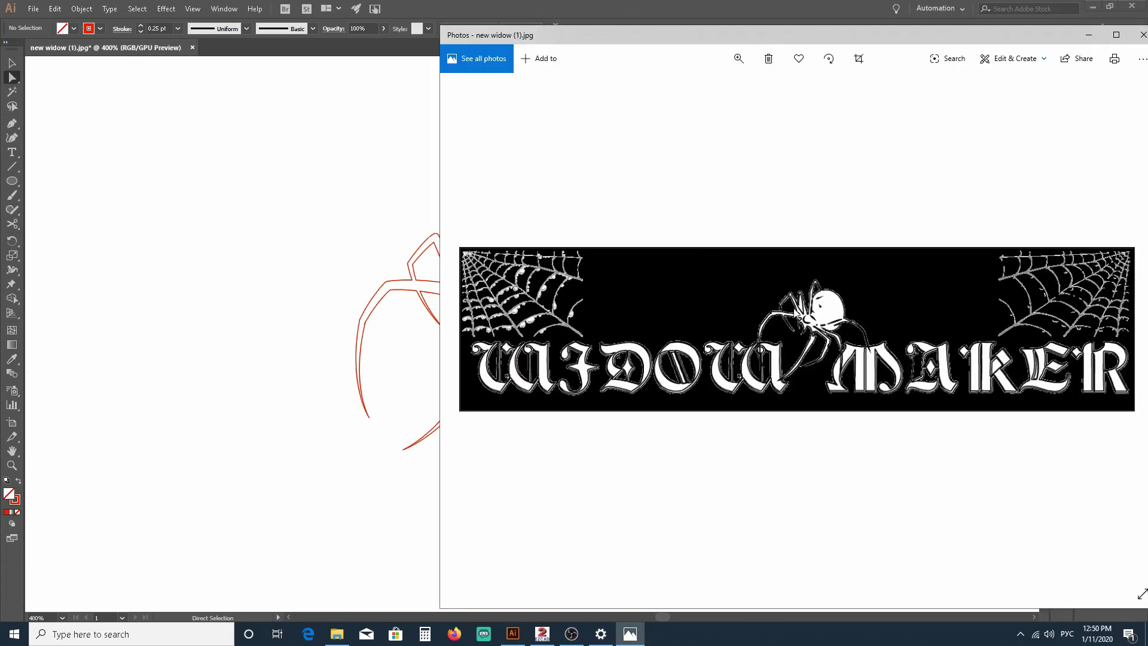
scroll(794, 307, up, 5)
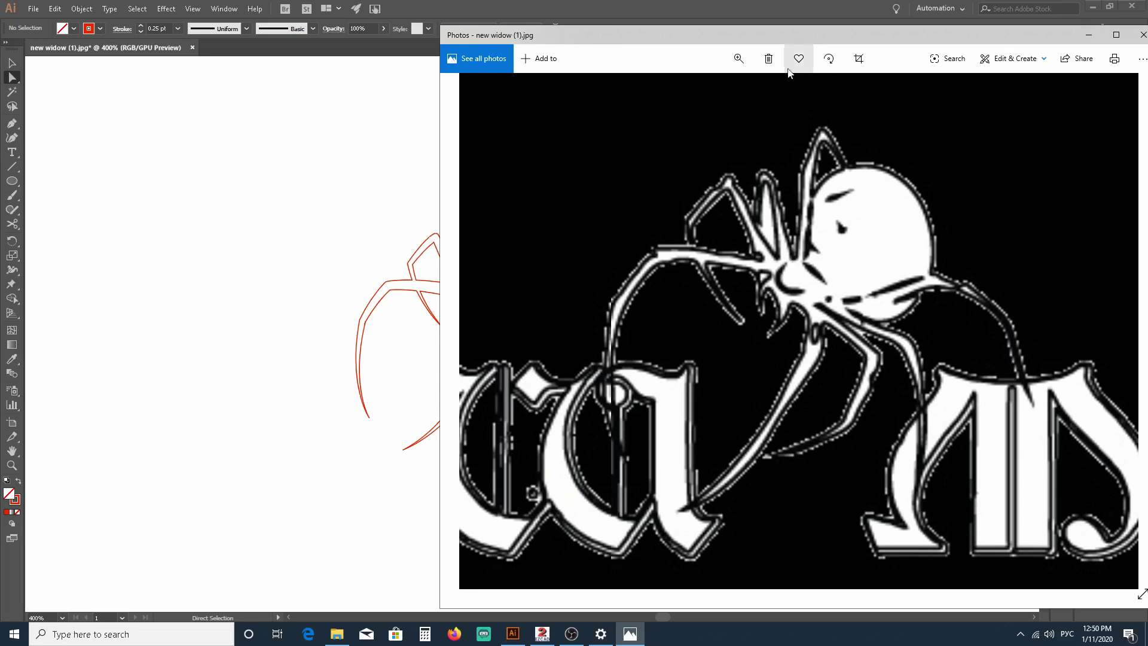
click(395, 193)
scroll(454, 300, left, 4)
scroll(487, 303, left, 2)
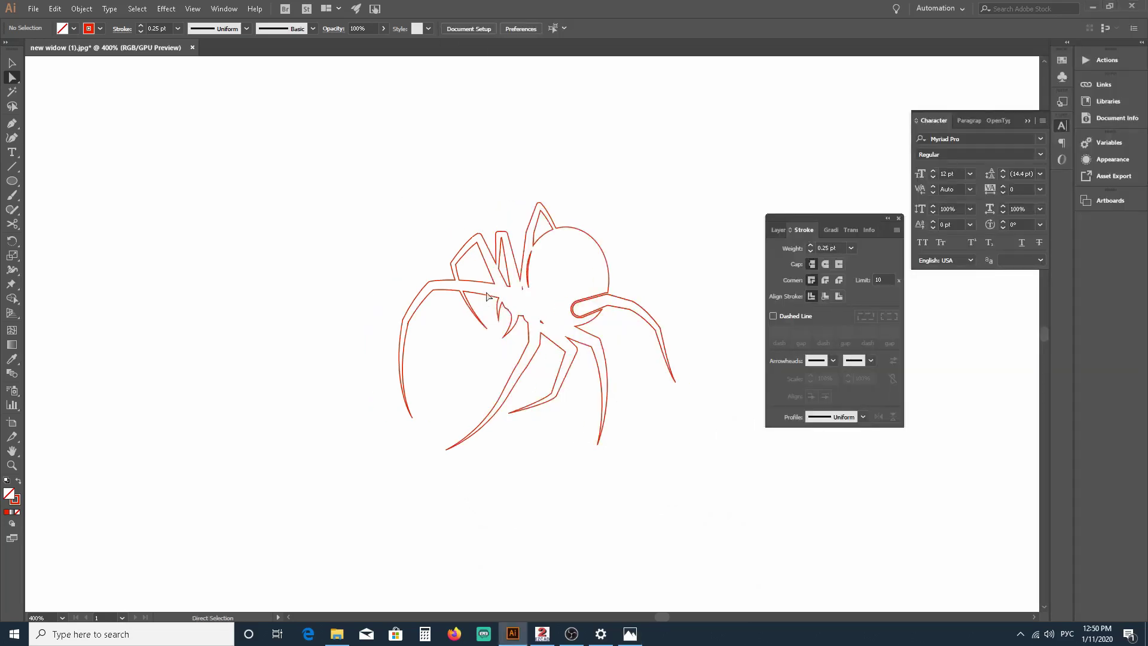
Step: Remove the surplus anchor points forming the small notch on the upper contour of the spider's larger fang
scroll(487, 302, up, 5)
scroll(674, 331, up, 4)
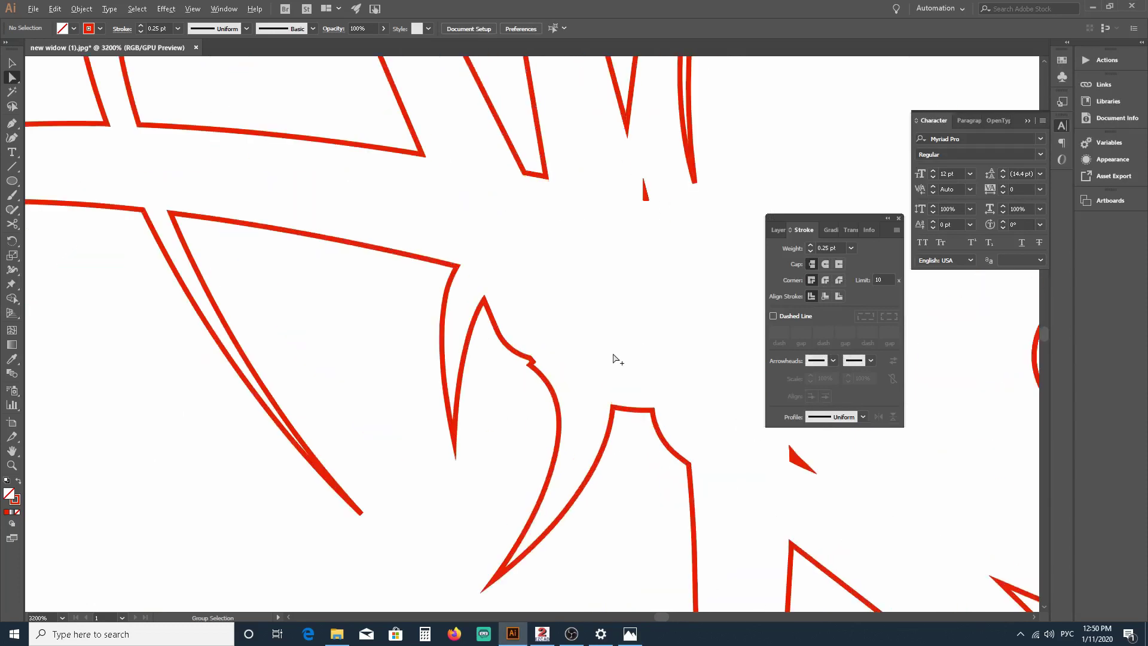
click(498, 378)
scroll(497, 381, up, 3)
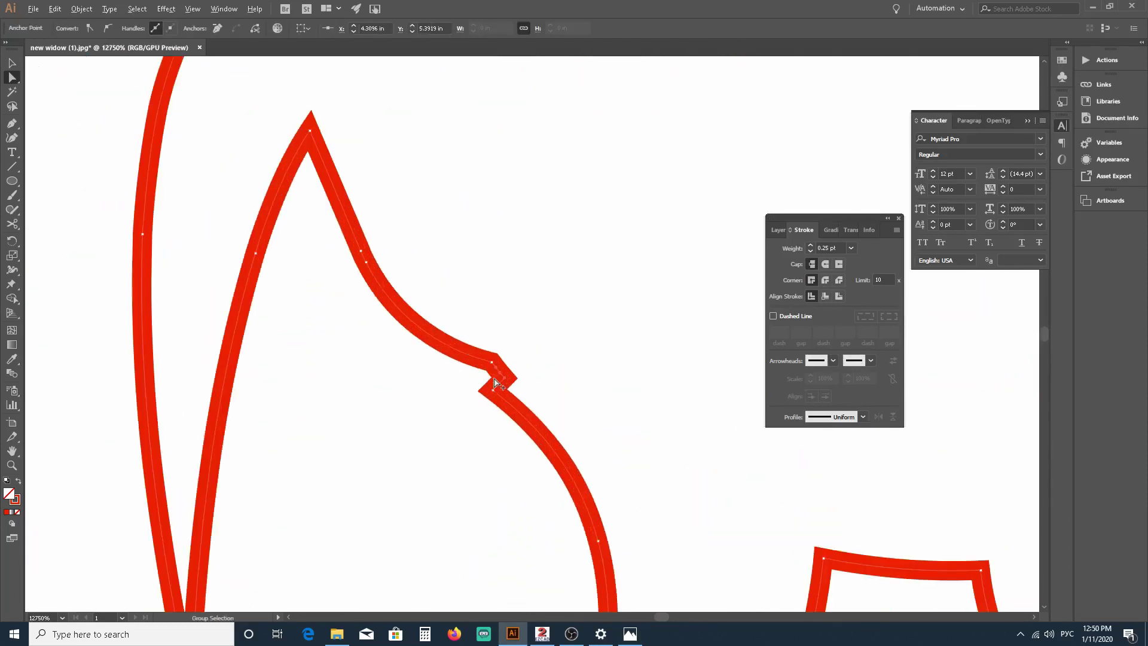
click(497, 401)
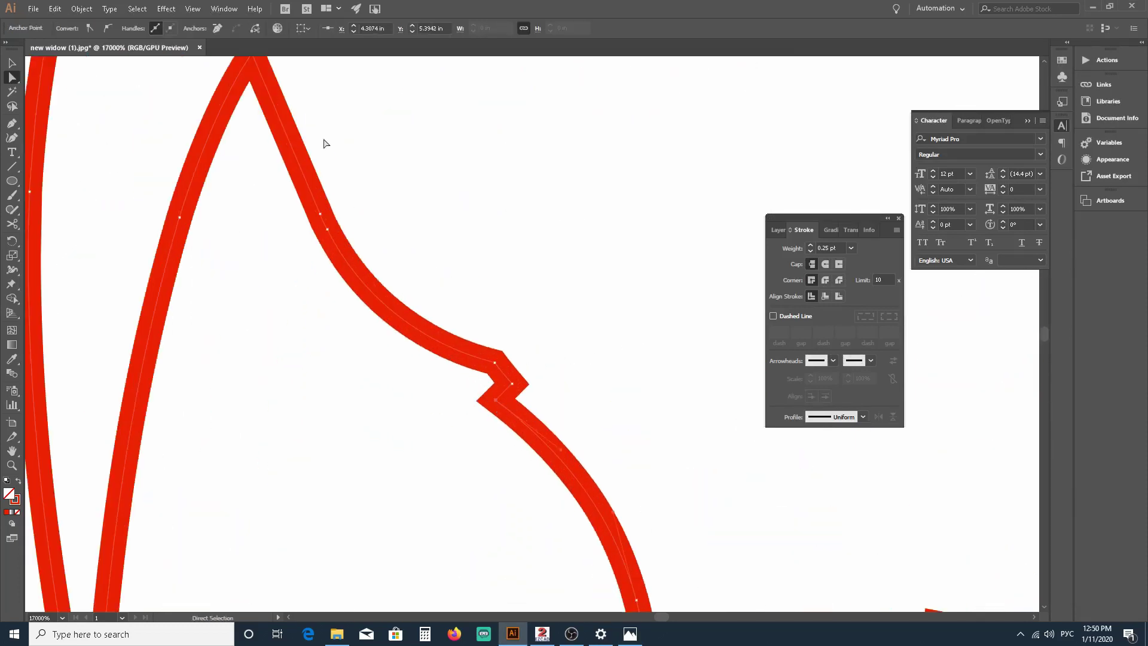
click(217, 28)
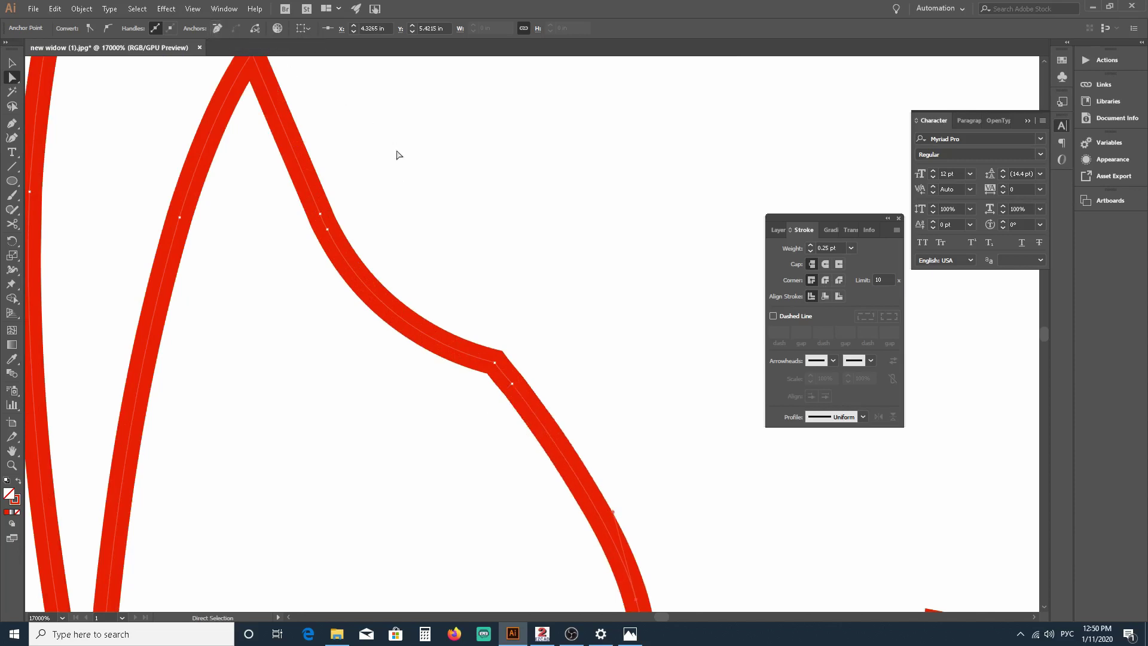
click(495, 363)
click(107, 28)
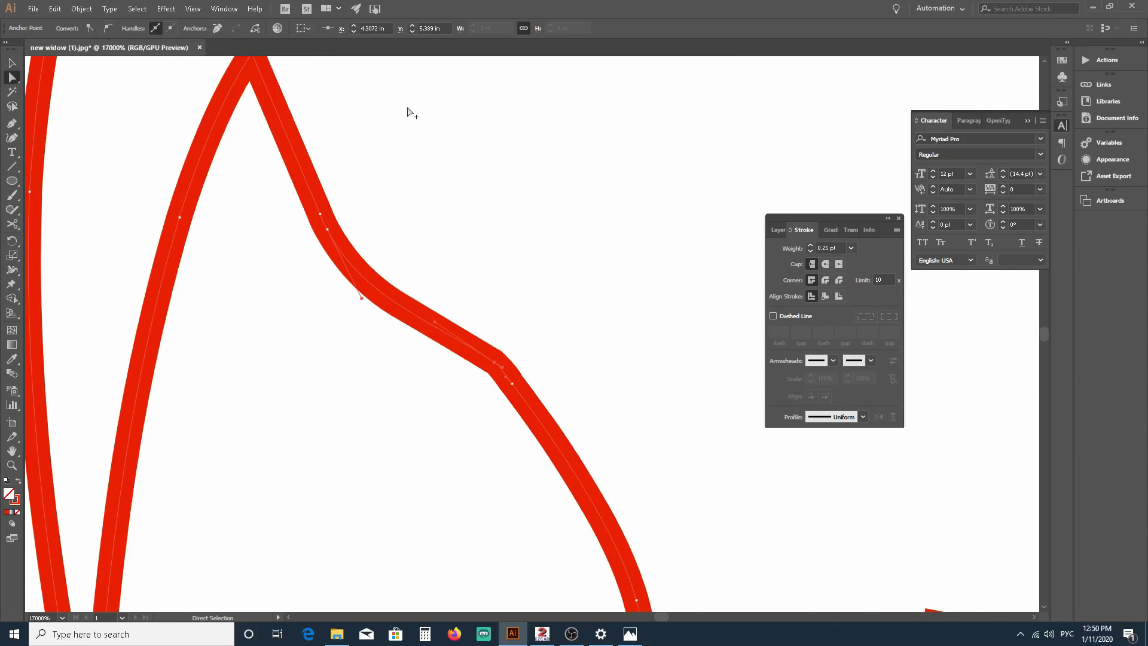
Step: Smooth the corner where the notch was by nudging the fang contour's anchor point slightly outward
scroll(407, 115, down, 5)
scroll(407, 115, up, 2)
scroll(425, 164, up, 2)
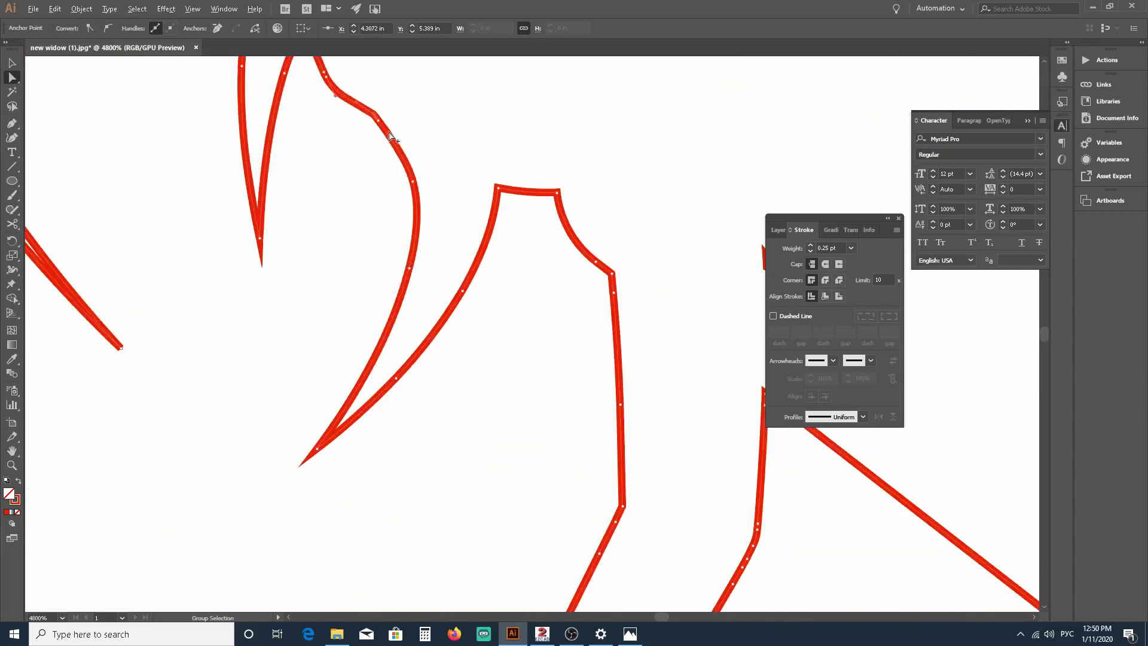
scroll(351, 103, up, 3)
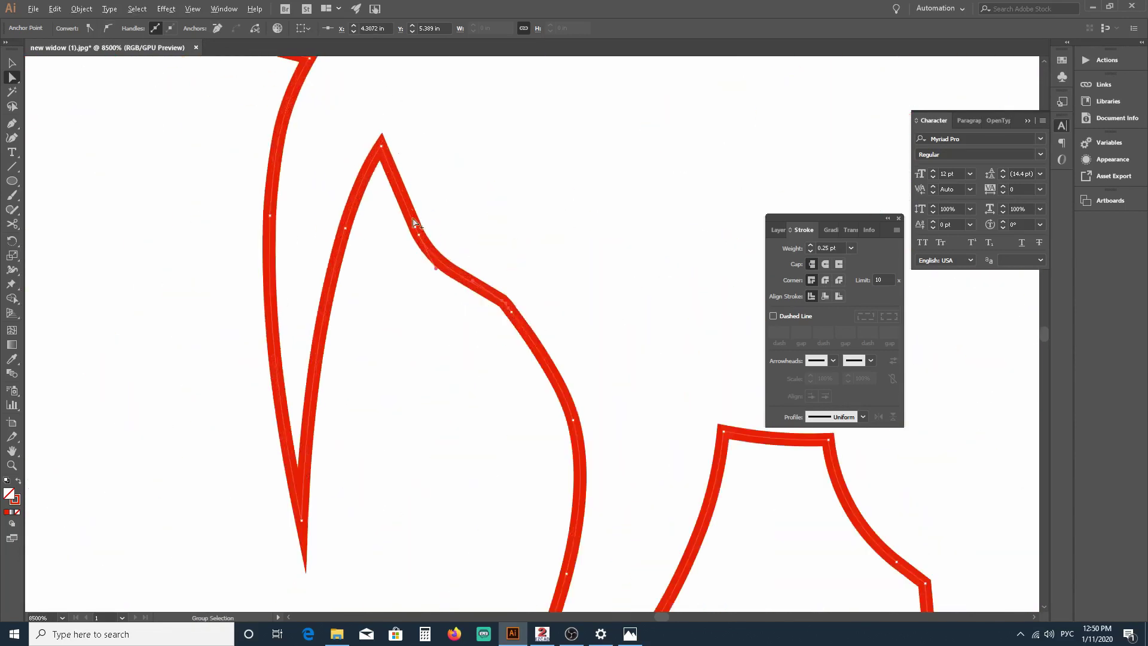
scroll(509, 309, up, 1)
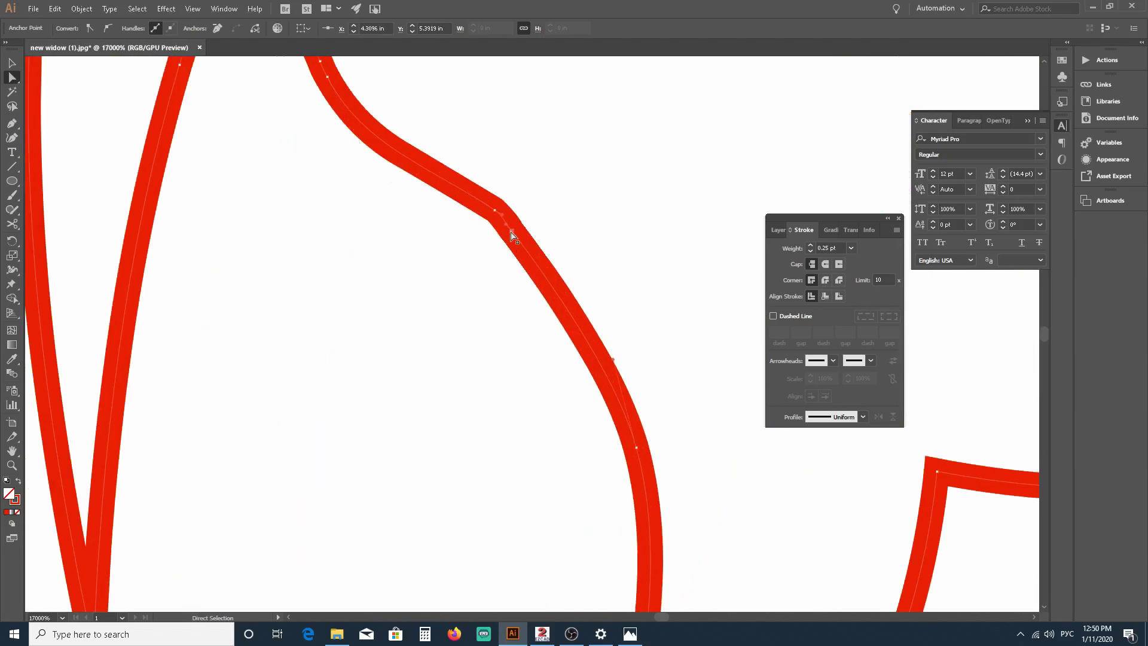
click(496, 213)
drag(494, 215, 513, 238)
scroll(548, 205, down, 2)
scroll(549, 204, down, 3)
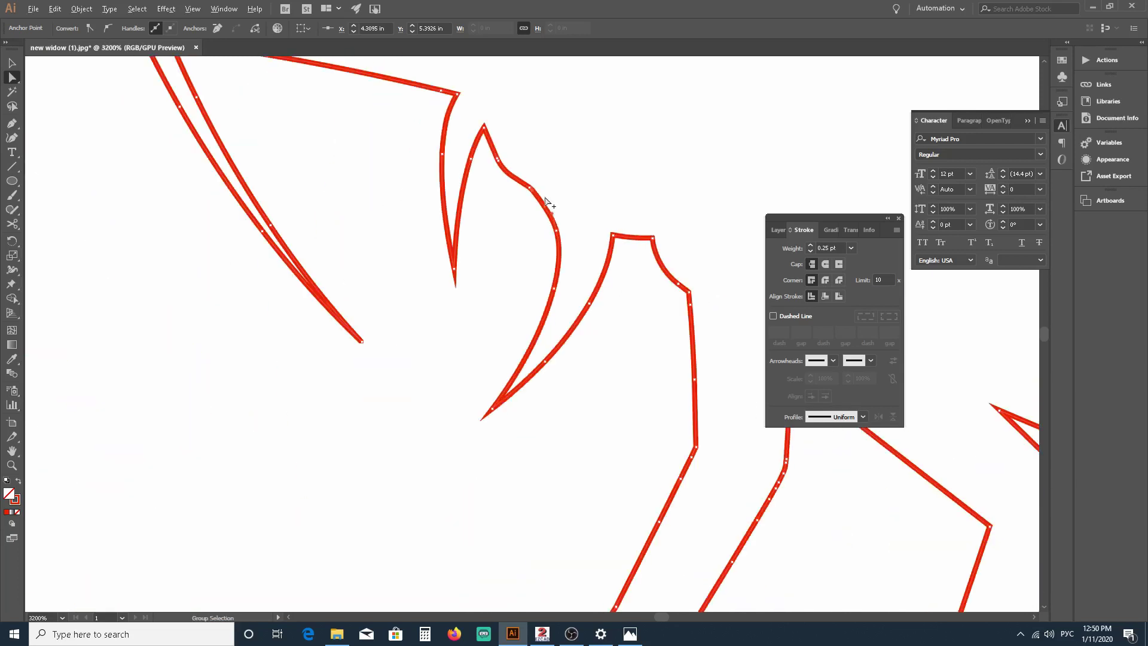
drag(527, 188, 536, 192)
scroll(536, 192, down, 4)
scroll(567, 160, up, 2)
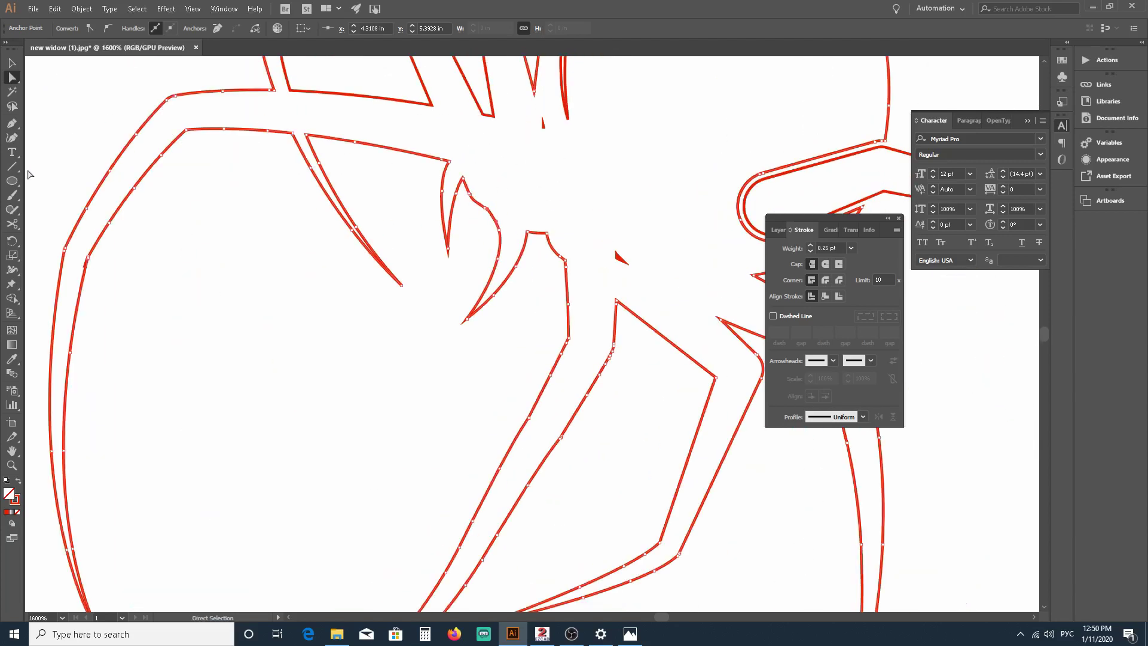
Step: Draw an open C-shaped curve on the spider's head with the Pen tool and compare it with the reference image in Photos
click(11, 124)
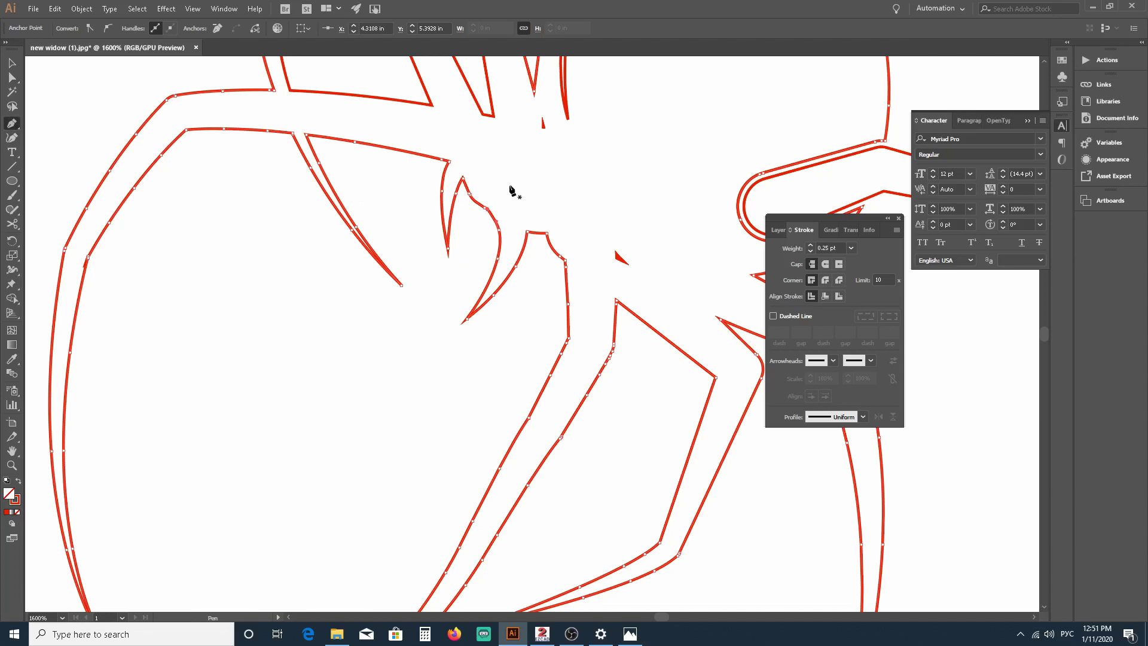
click(502, 137)
drag(530, 197, 597, 203)
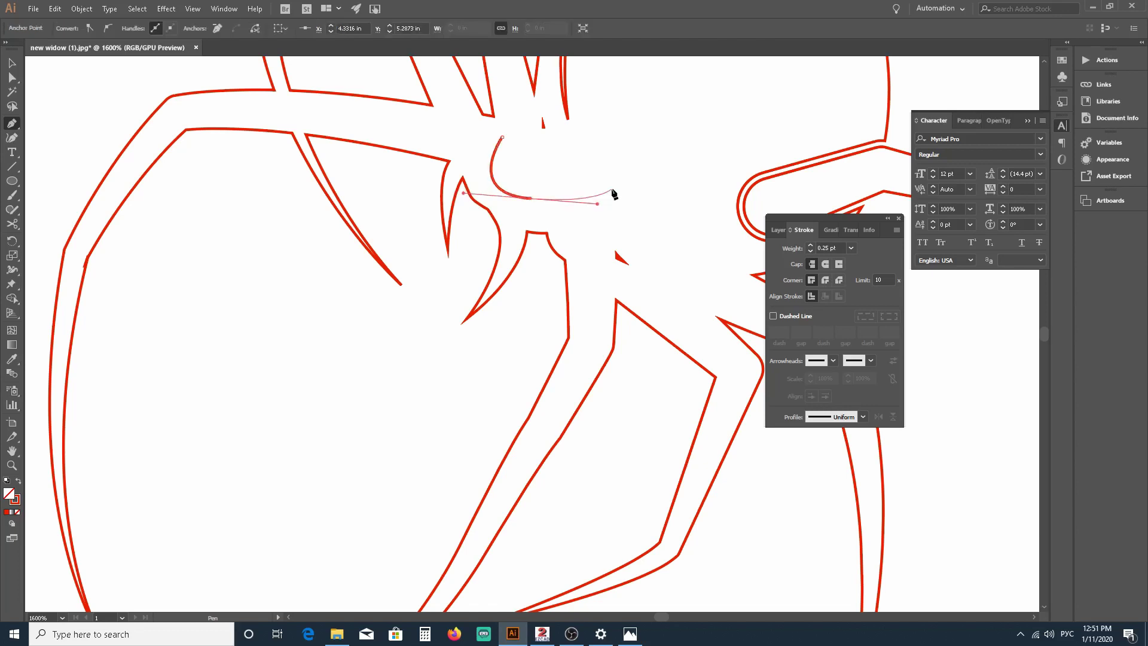
click(633, 632)
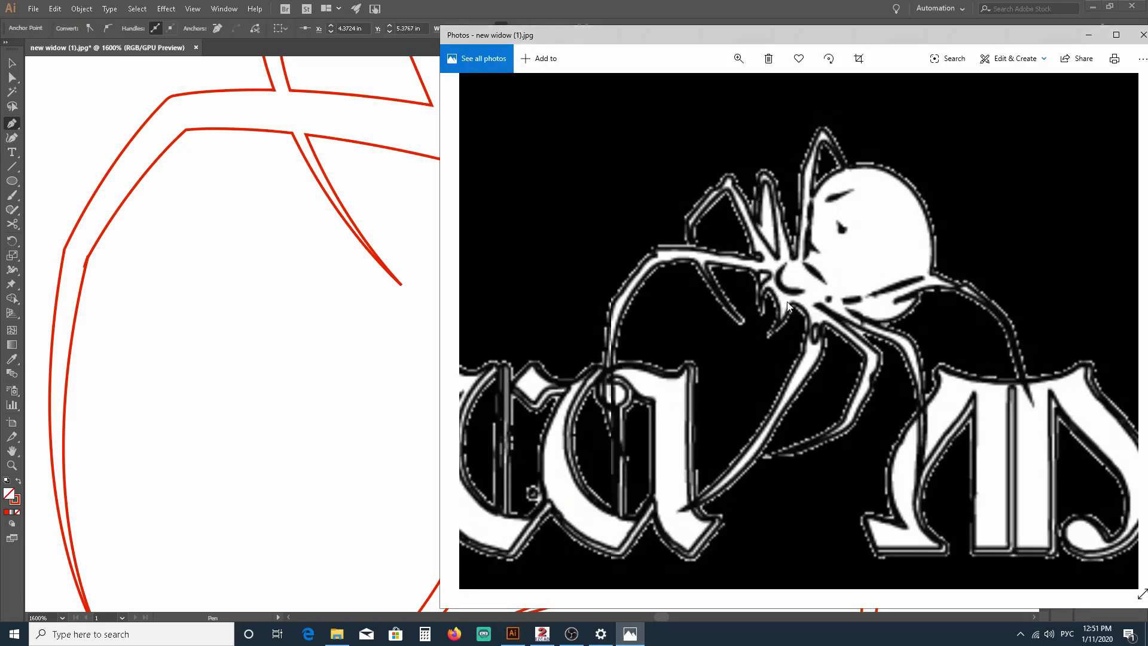
click(630, 628)
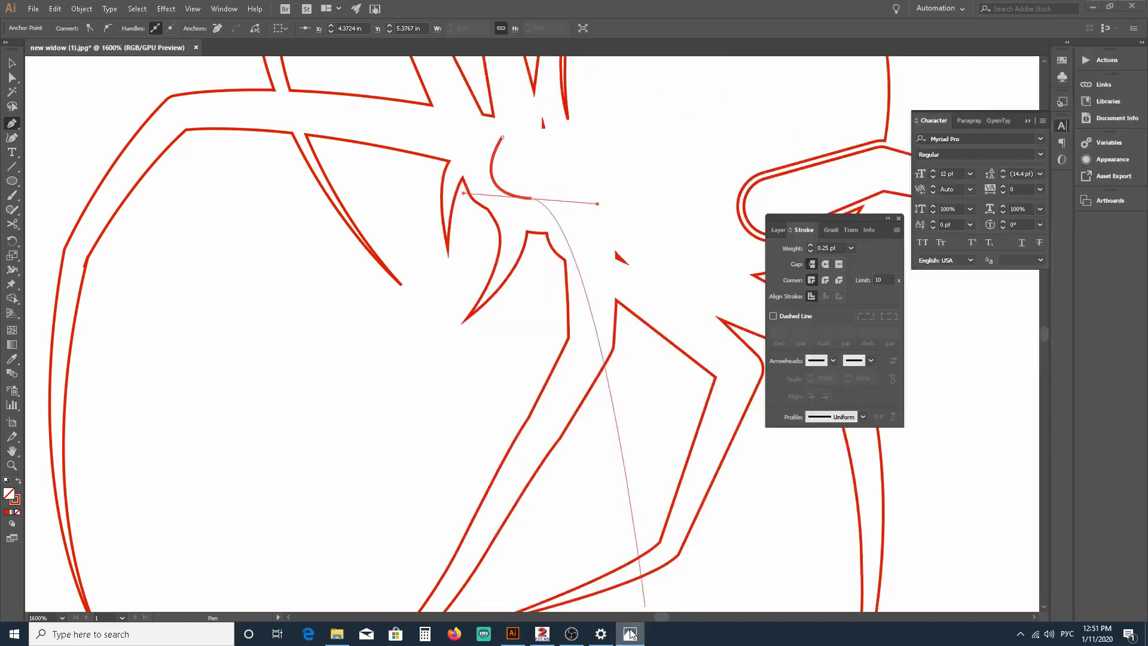
Step: Give the head curve the profile tapered at both ends and a stroke weight of 0.75 pt
click(863, 417)
click(849, 450)
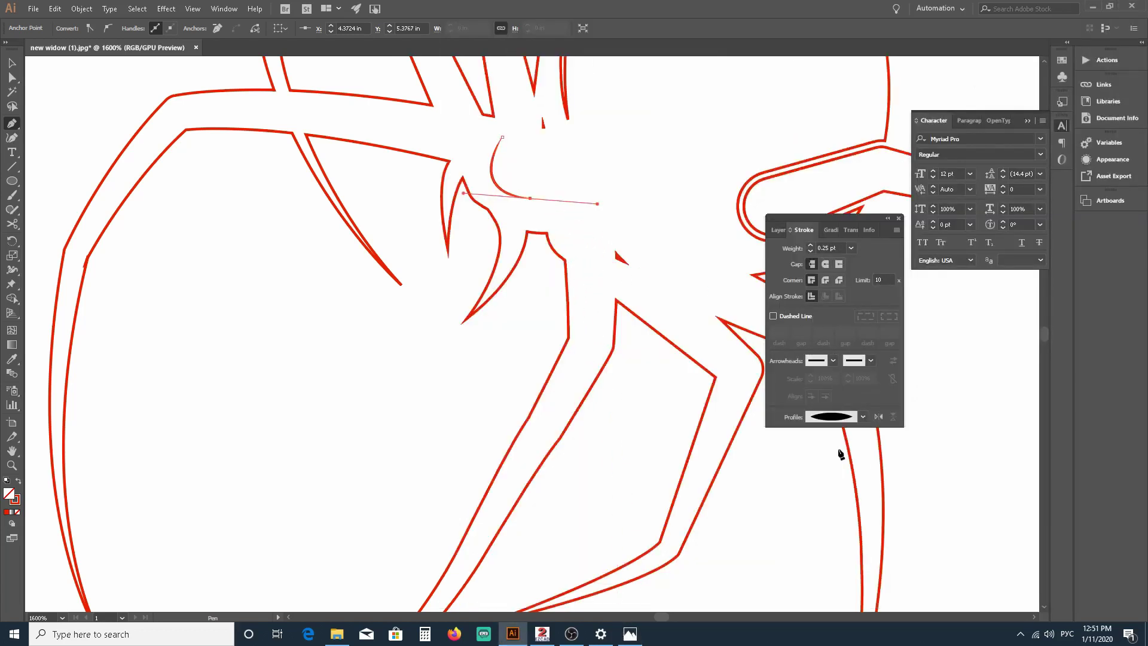
click(811, 245)
click(810, 246)
Step: Convert the head curve to a closed shape with Outline Stroke and set its fill to none
click(87, 9)
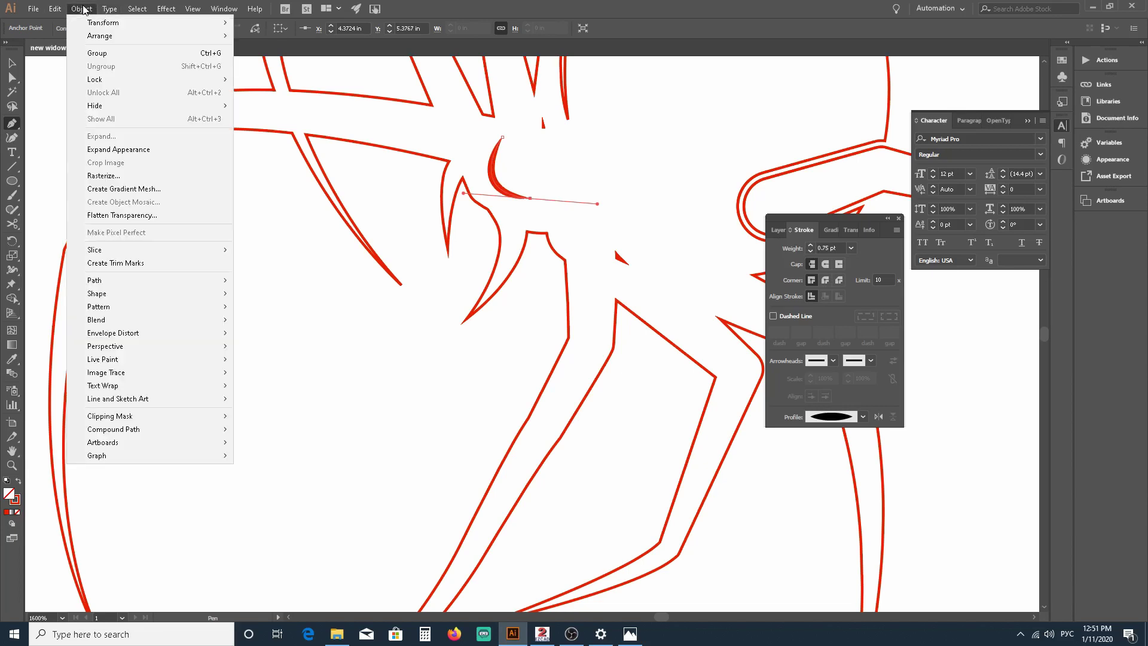
mouse_move(146, 281)
click(298, 310)
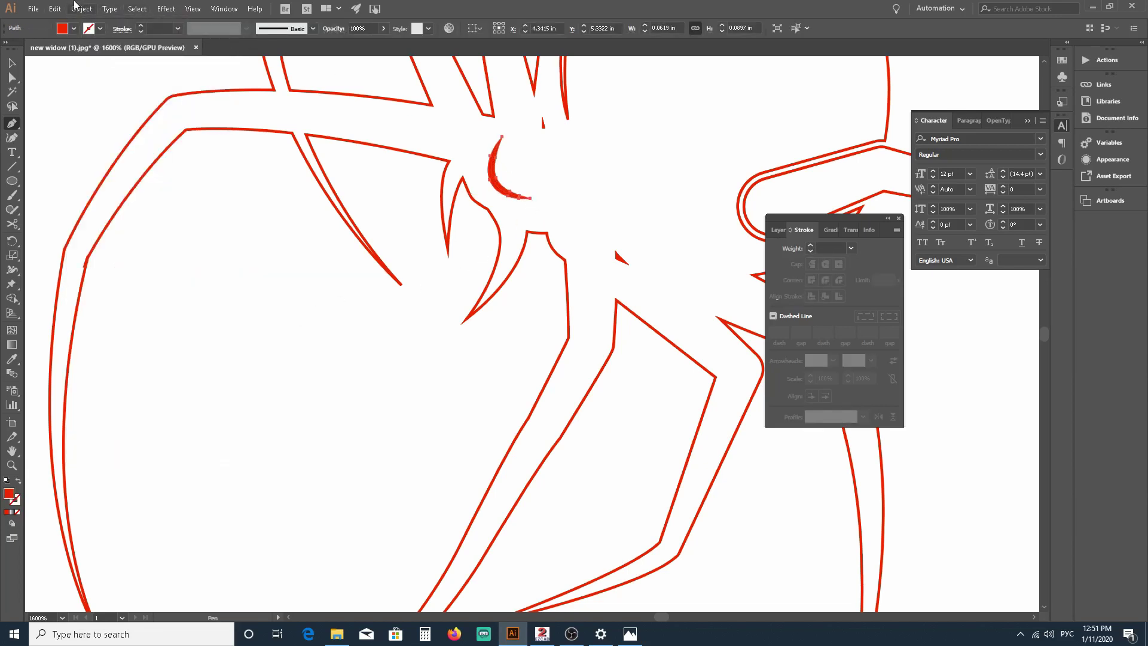
shift+click(62, 29)
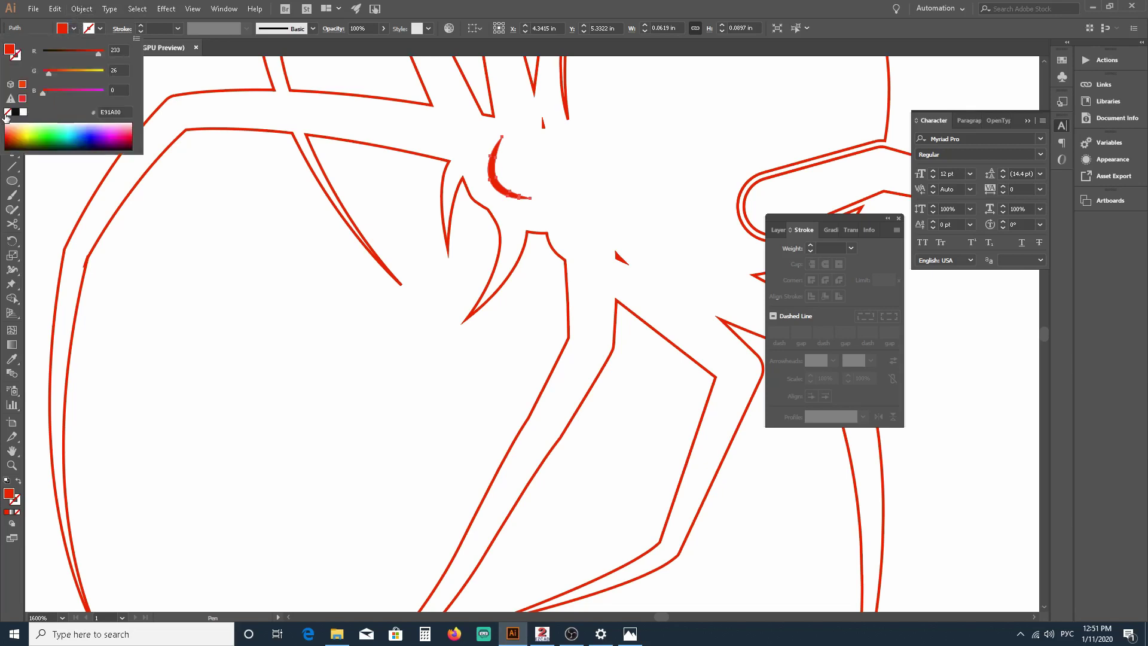
click(6, 113)
Step: Give the outlined crescent on the head a red stroke with a weight of 0.25 pt
click(92, 29)
shift+click(88, 28)
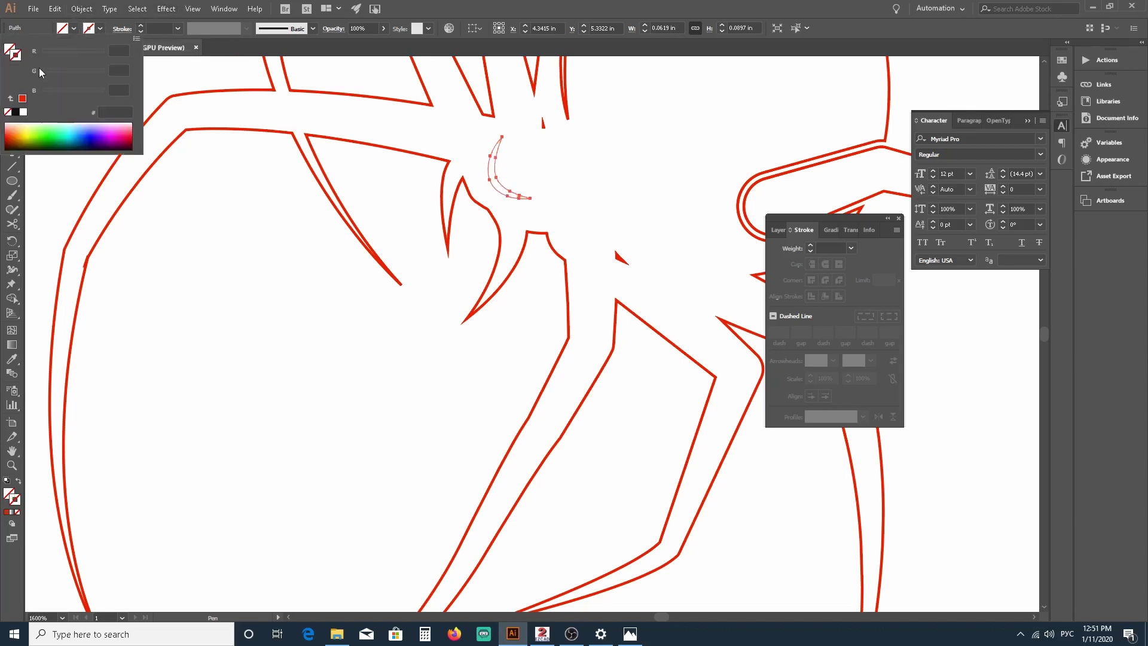
click(23, 100)
click(177, 28)
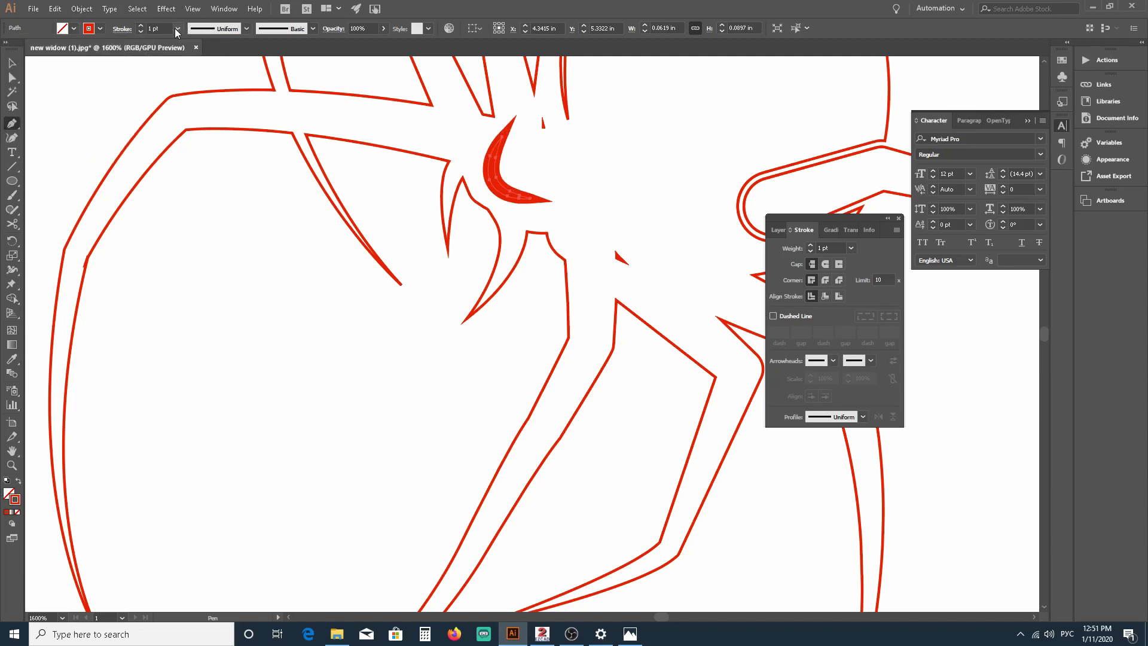
click(178, 28)
click(185, 41)
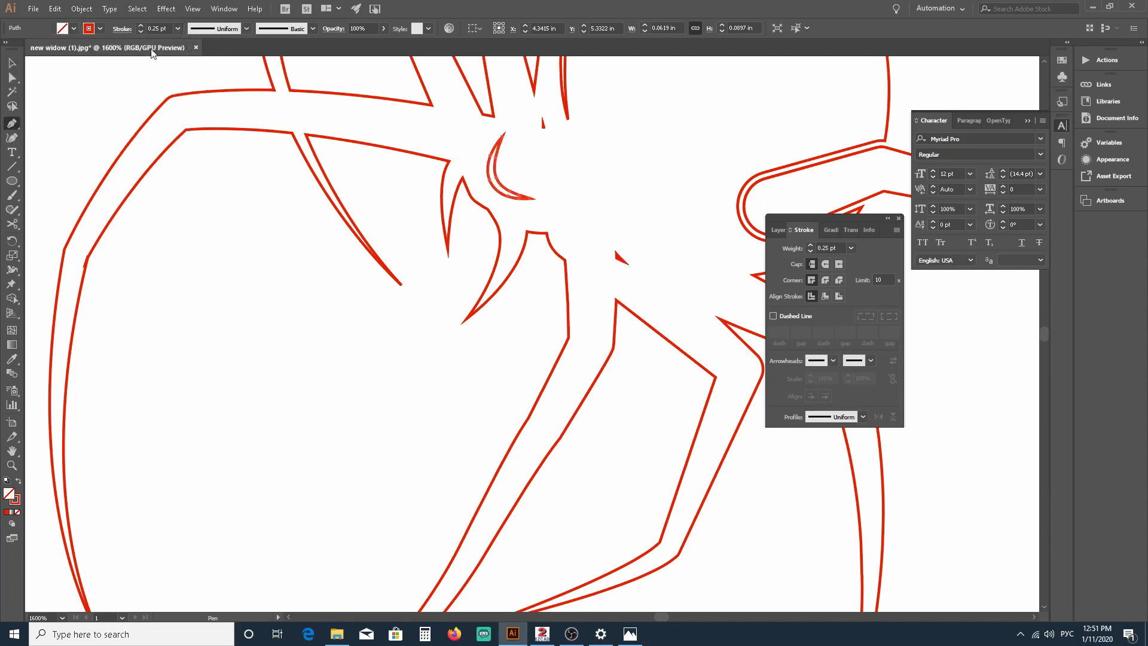
scroll(385, 307, up, 3)
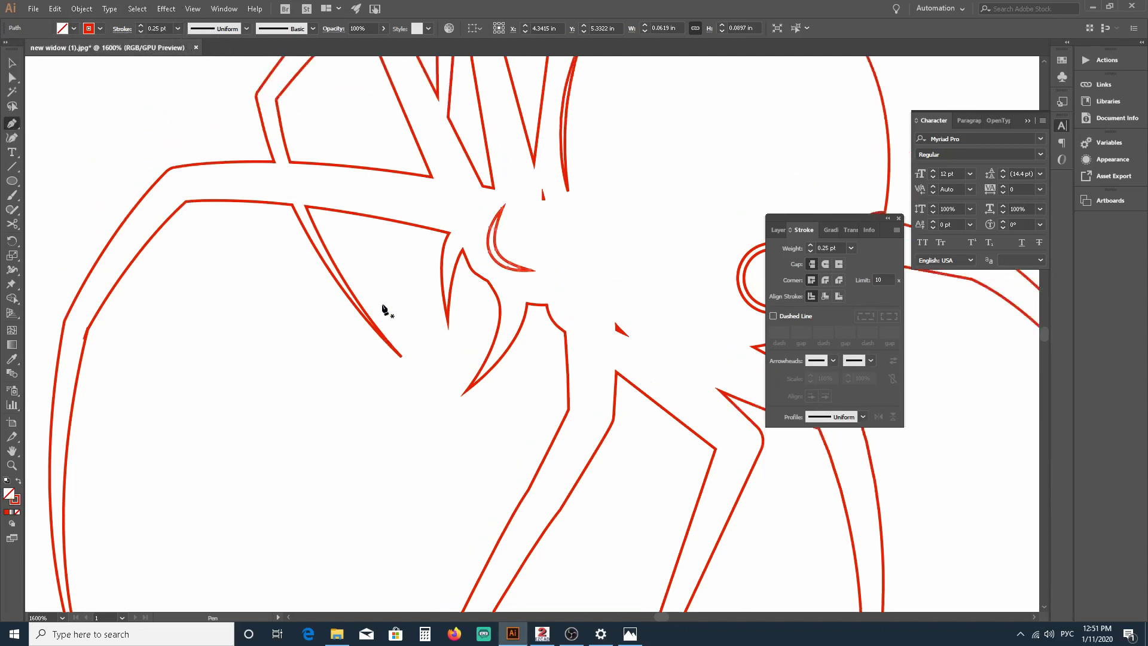
scroll(384, 306, down, 5)
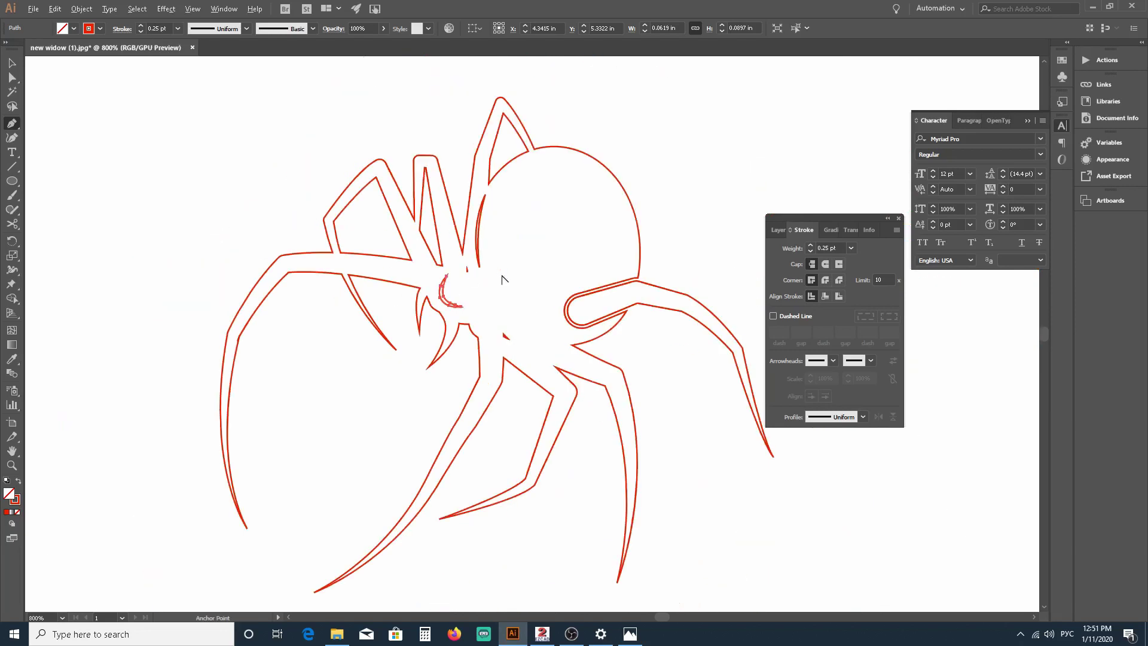
scroll(507, 281, up, 3)
click(507, 281)
scroll(505, 277, down, 4)
scroll(557, 251, up, 2)
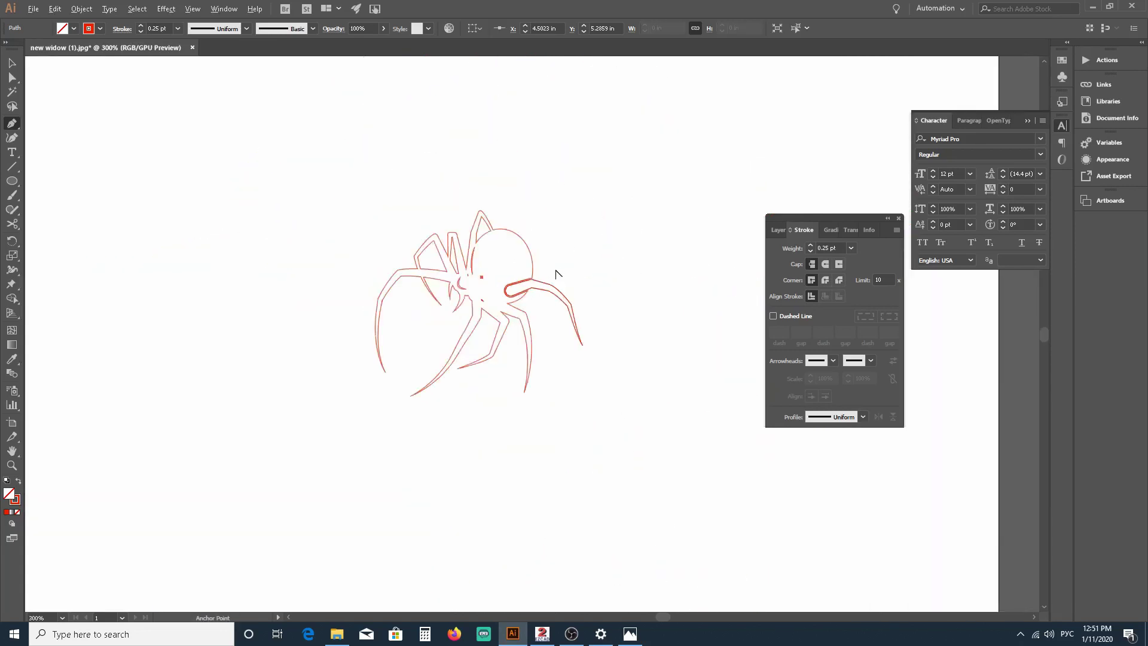
key(Escape)
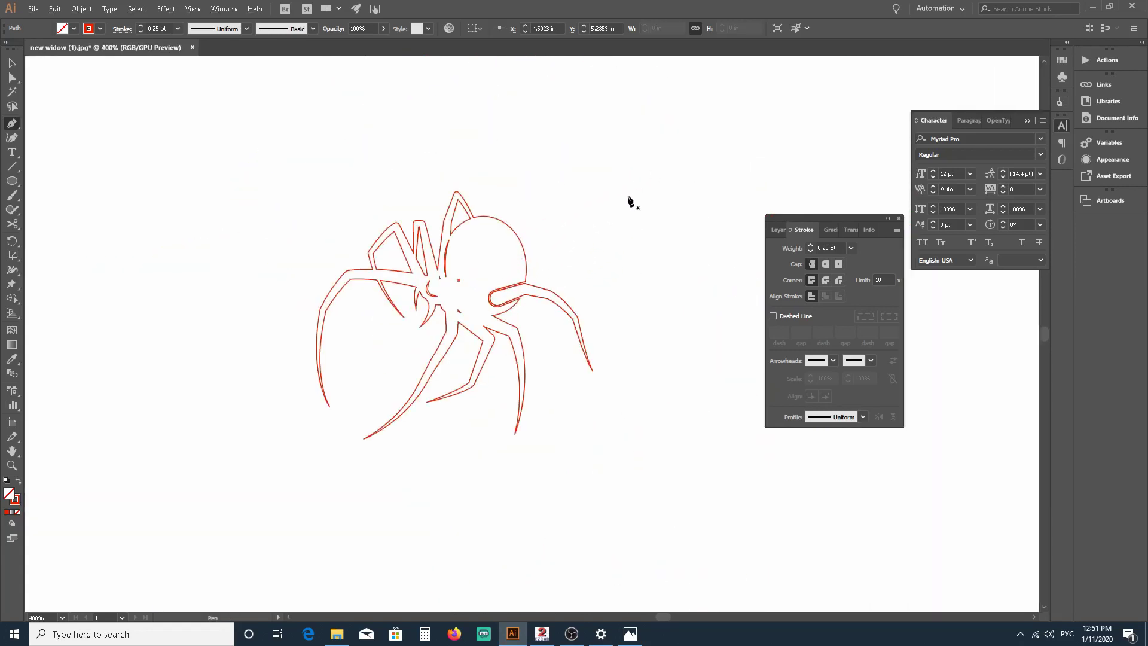
key(ctrl+z)
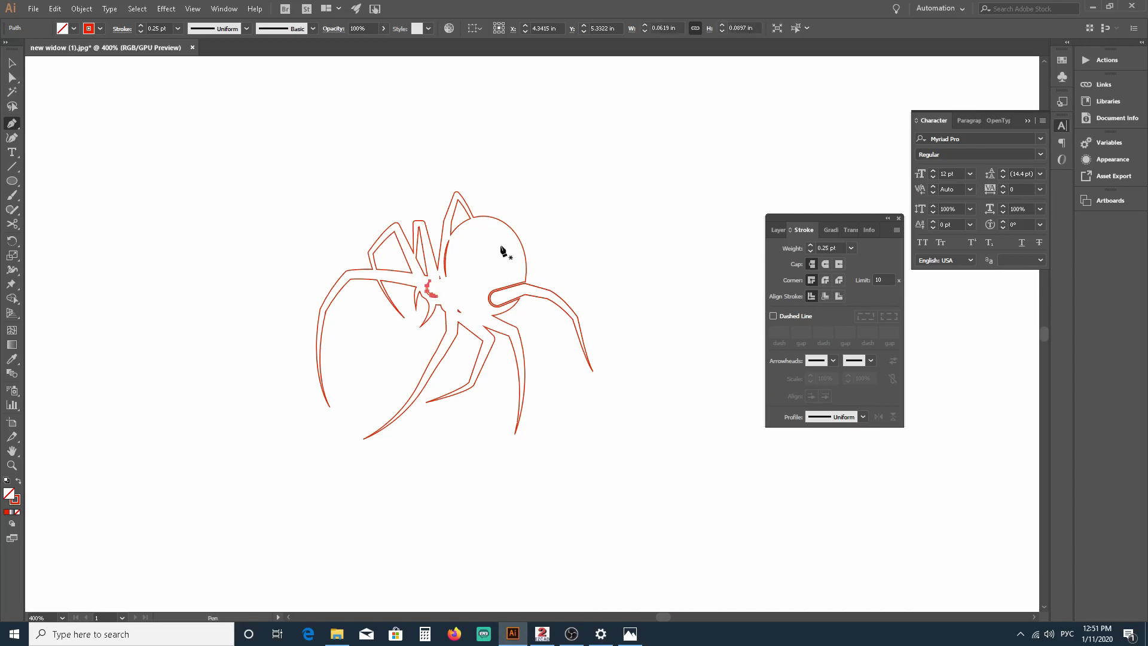
Step: Deselect the crescent, switch to Photos, and examine the enlarged spider's head and body markings in the reference image
click(11, 64)
scroll(481, 212, down, 3)
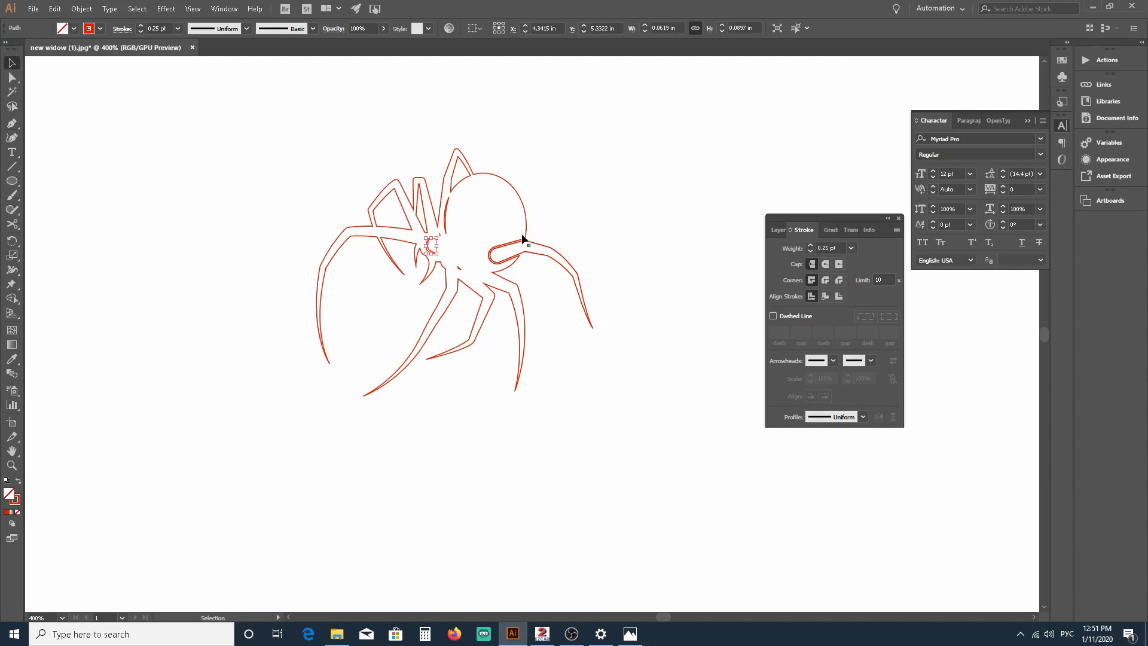
scroll(526, 240, up, 2)
click(668, 261)
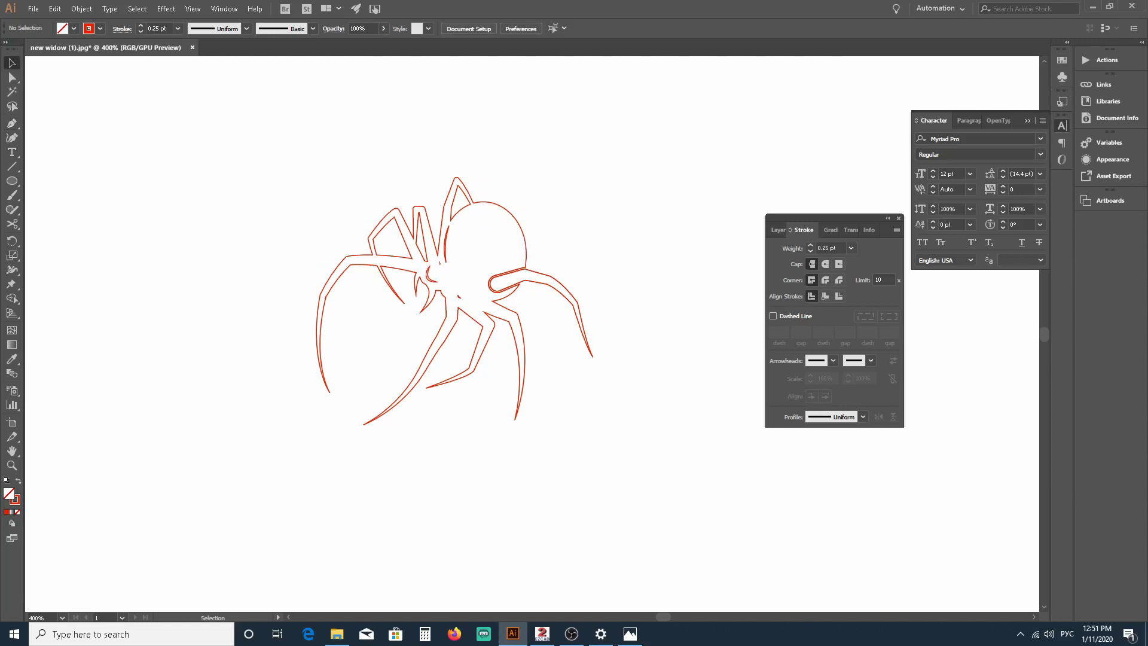
click(630, 634)
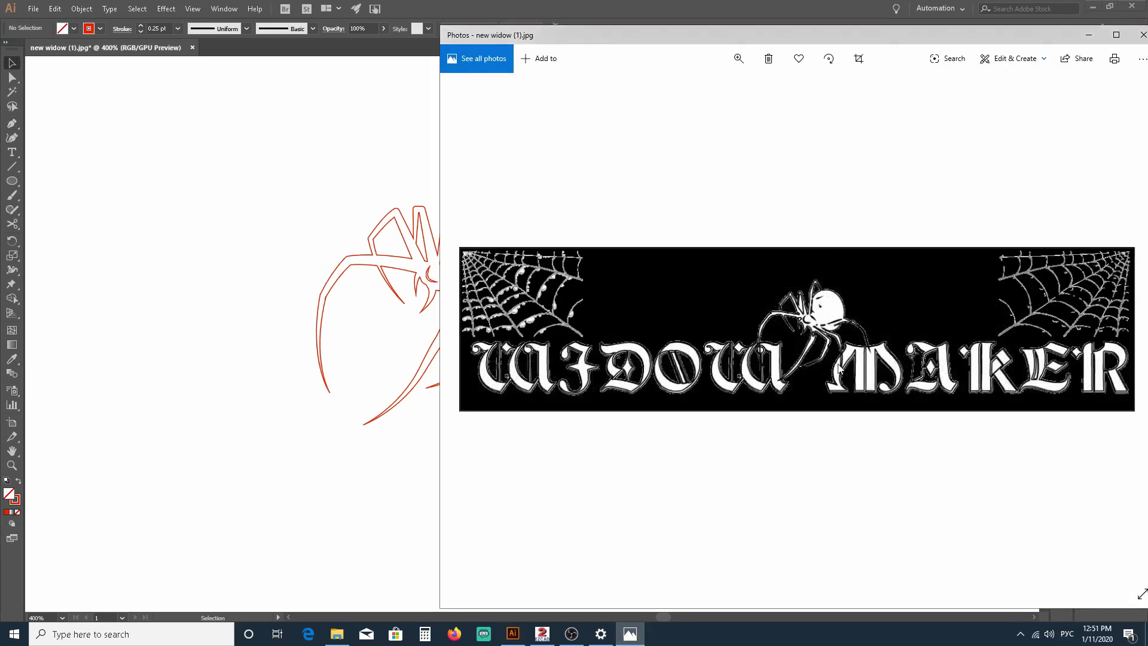
scroll(888, 335, up, 8)
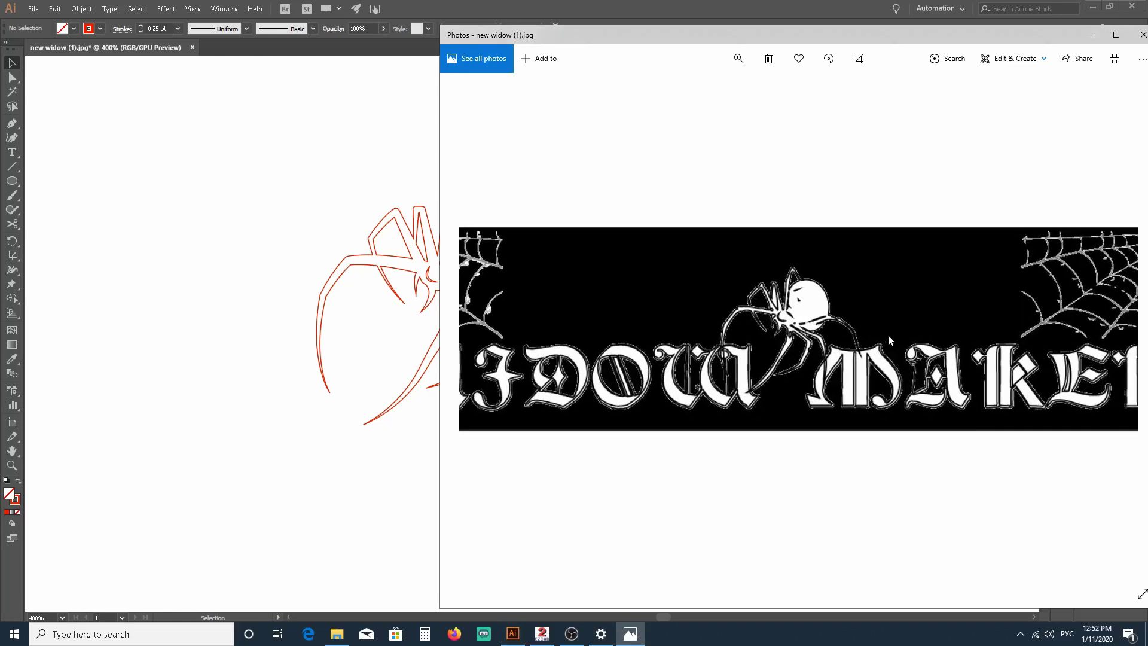
scroll(634, 284, down, 1)
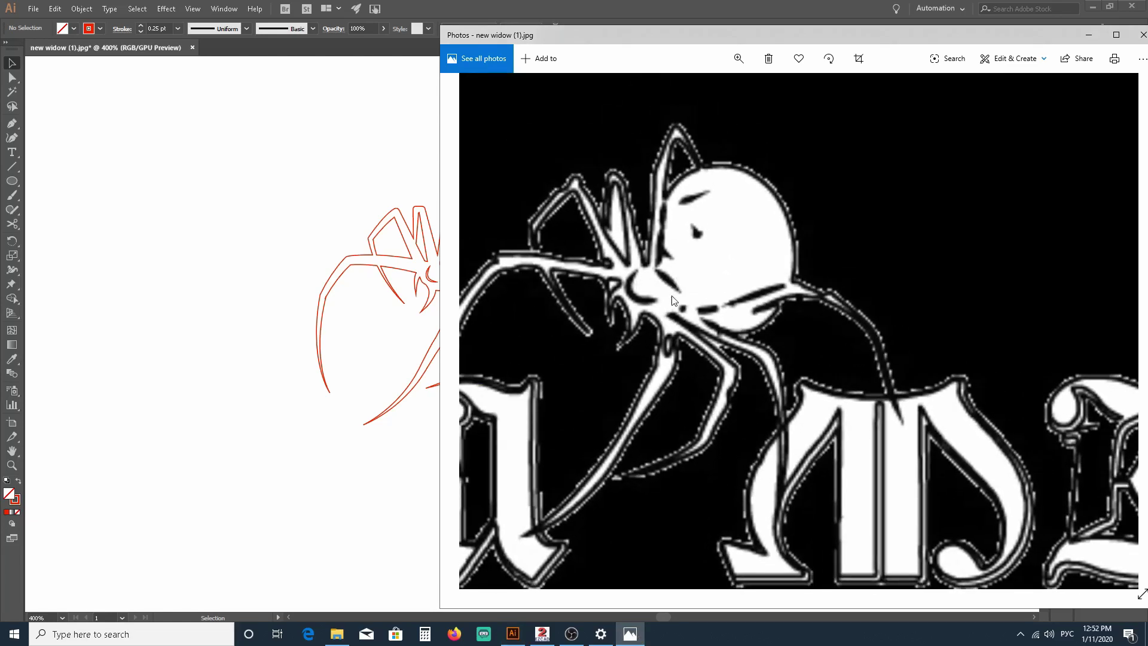
click(339, 205)
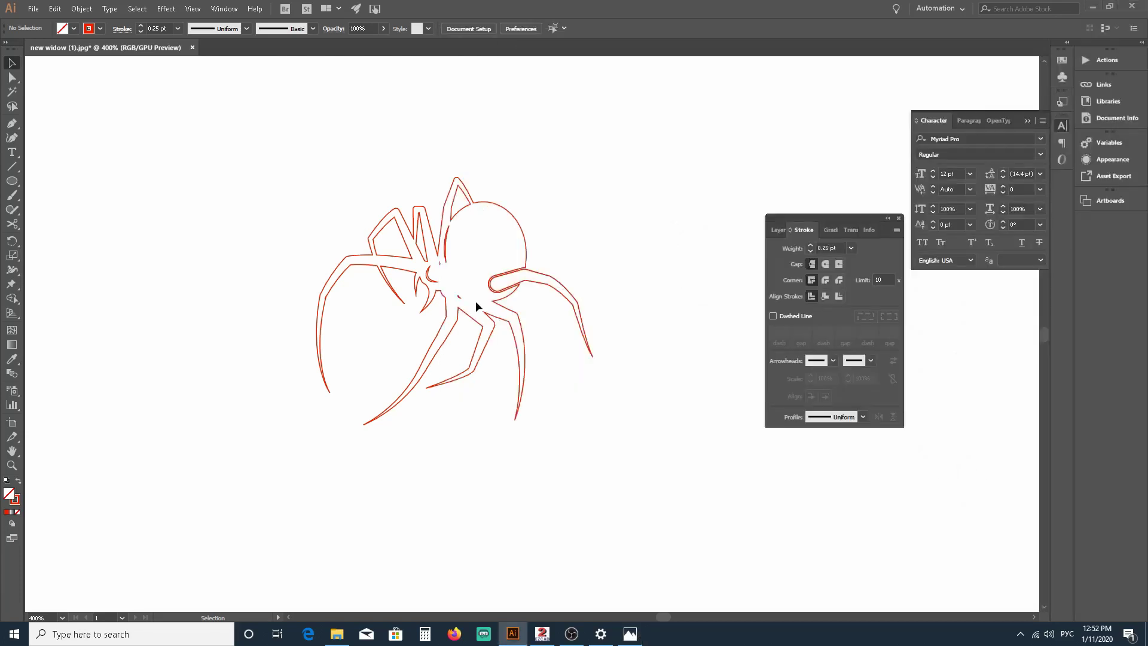
Step: Draw a short open arc about 0.08 in wide and high with the Pen tool, facing the crescent on the head
scroll(459, 267, up, 3)
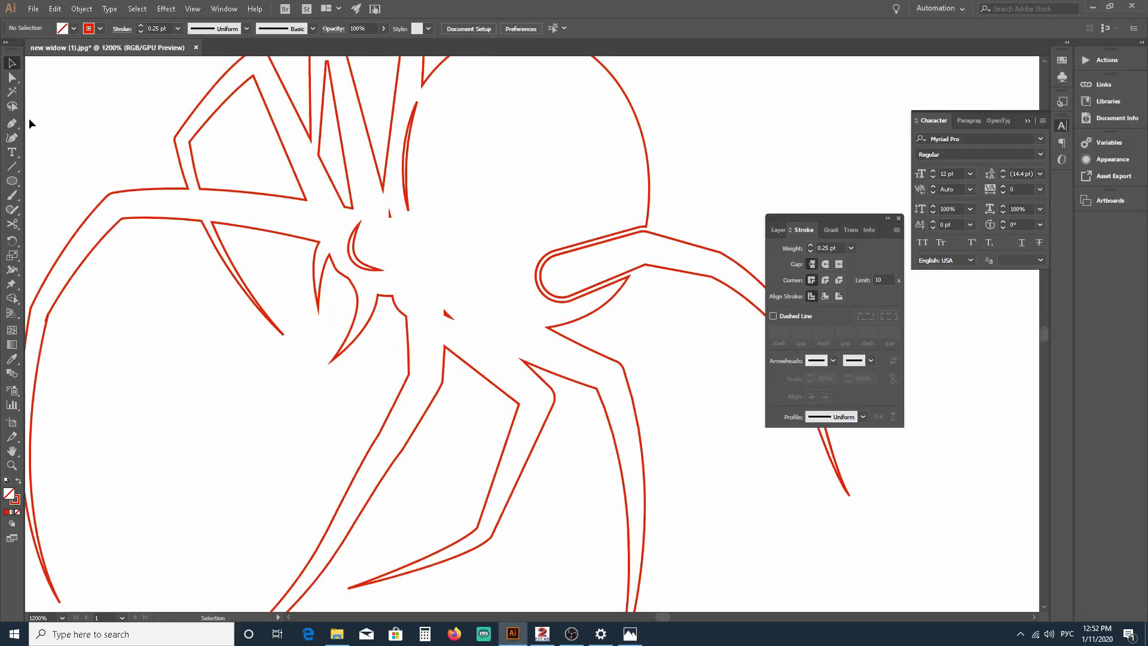
click(11, 123)
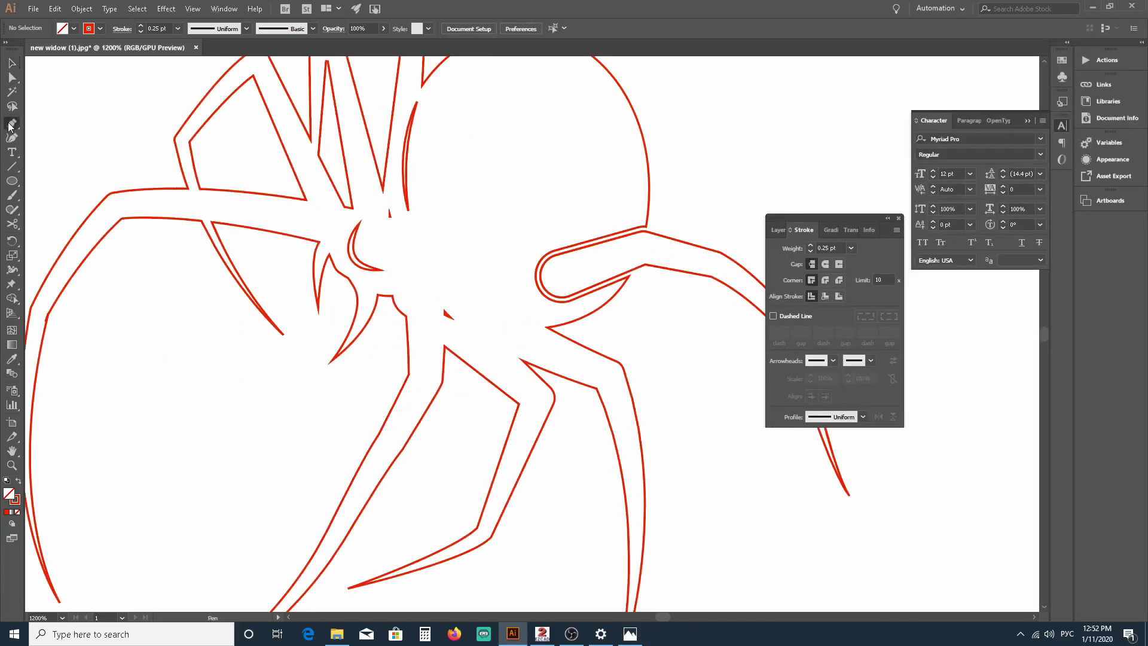
click(396, 221)
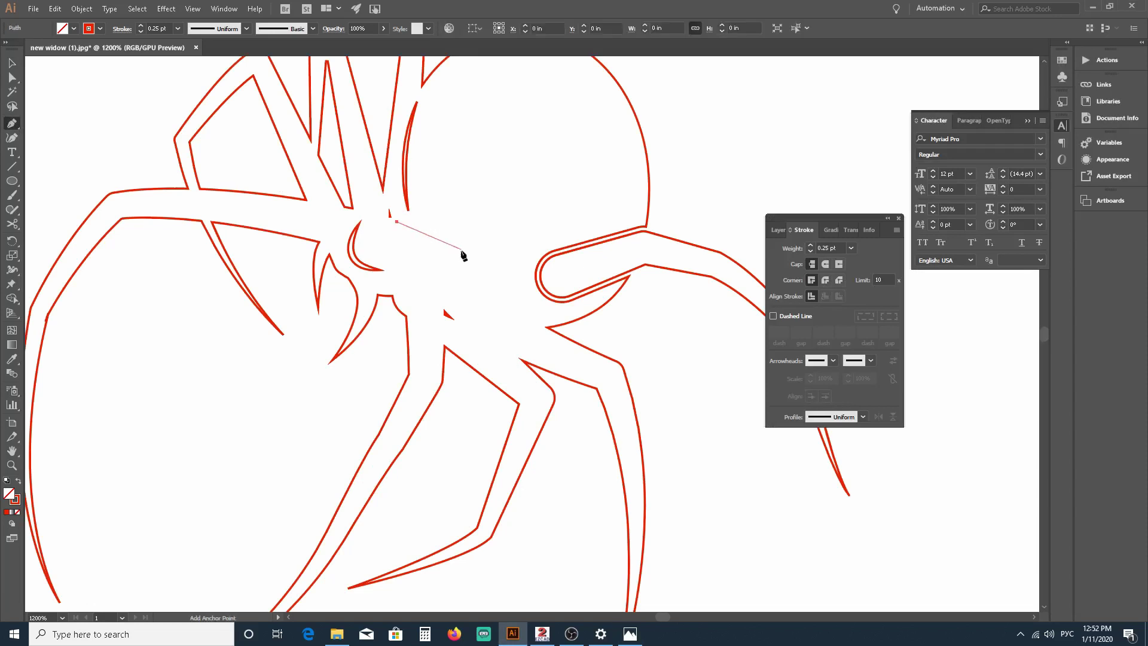
drag(454, 279, 437, 294)
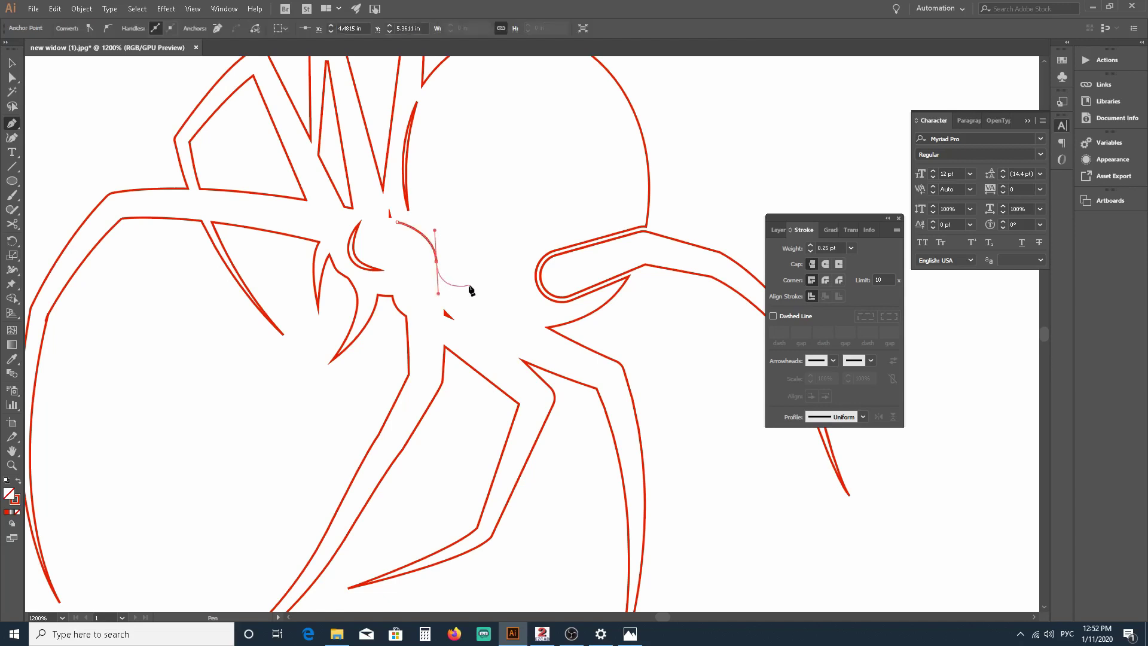
Step: Give the new head arc the width profile tapered at both ends and a stroke weight of 0.75 pt
click(861, 417)
click(855, 458)
click(811, 246)
click(810, 246)
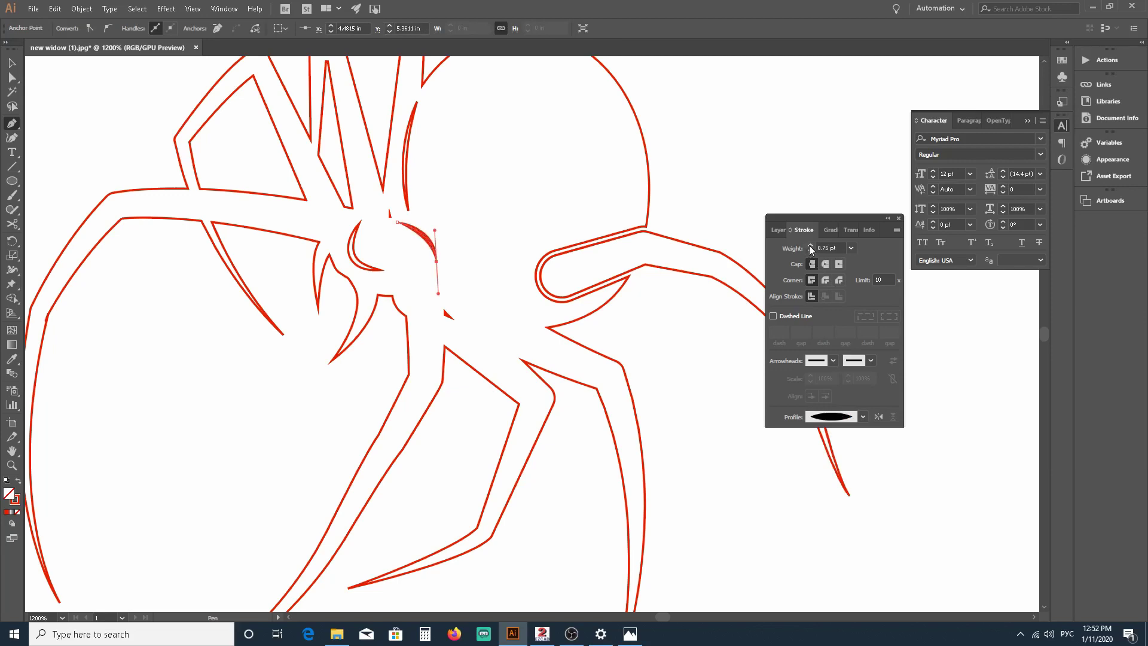
Step: Convert the tapered arc to a closed shape with Outline Stroke and set its fill to none
alt+scroll(454, 240, down, 5)
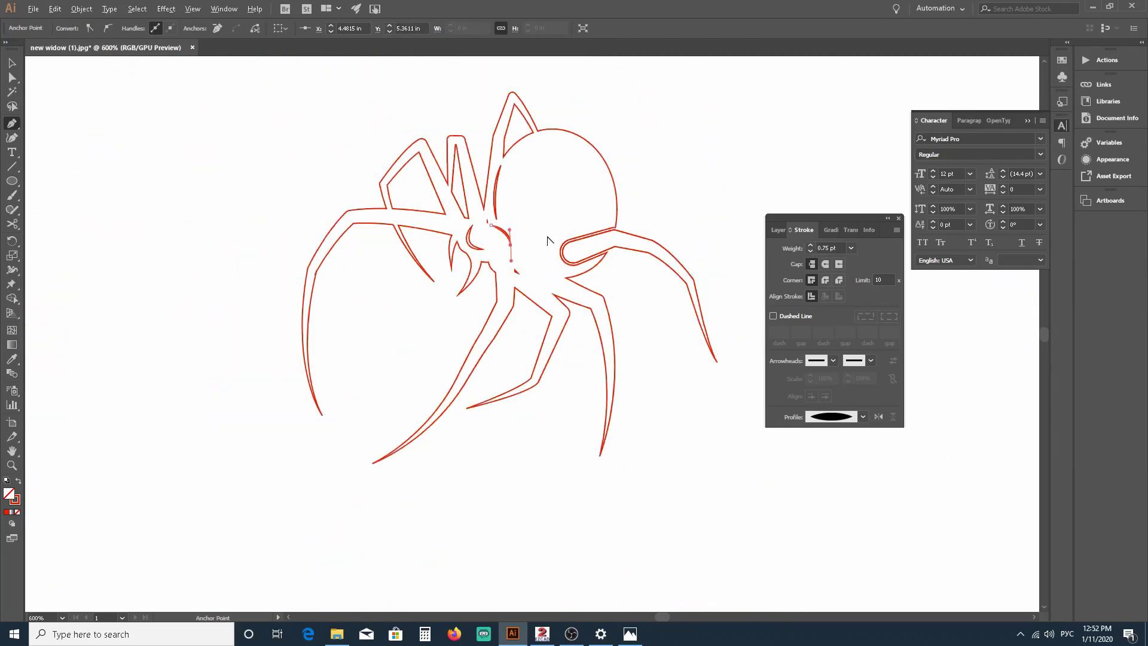
alt+scroll(508, 205, up, 6)
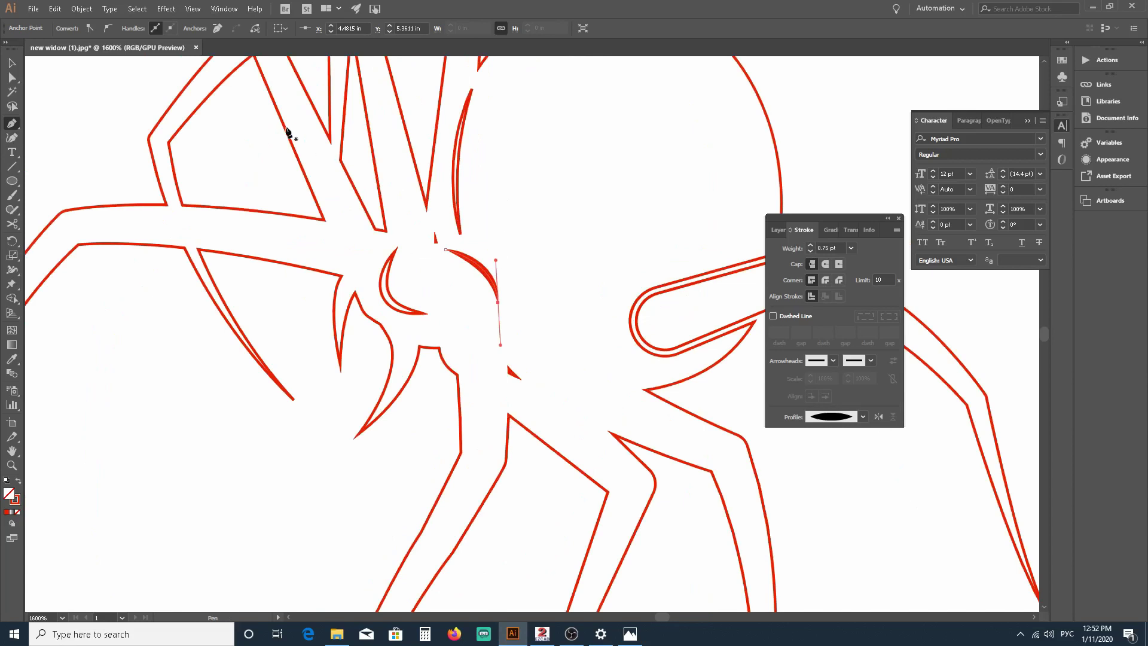
click(81, 8)
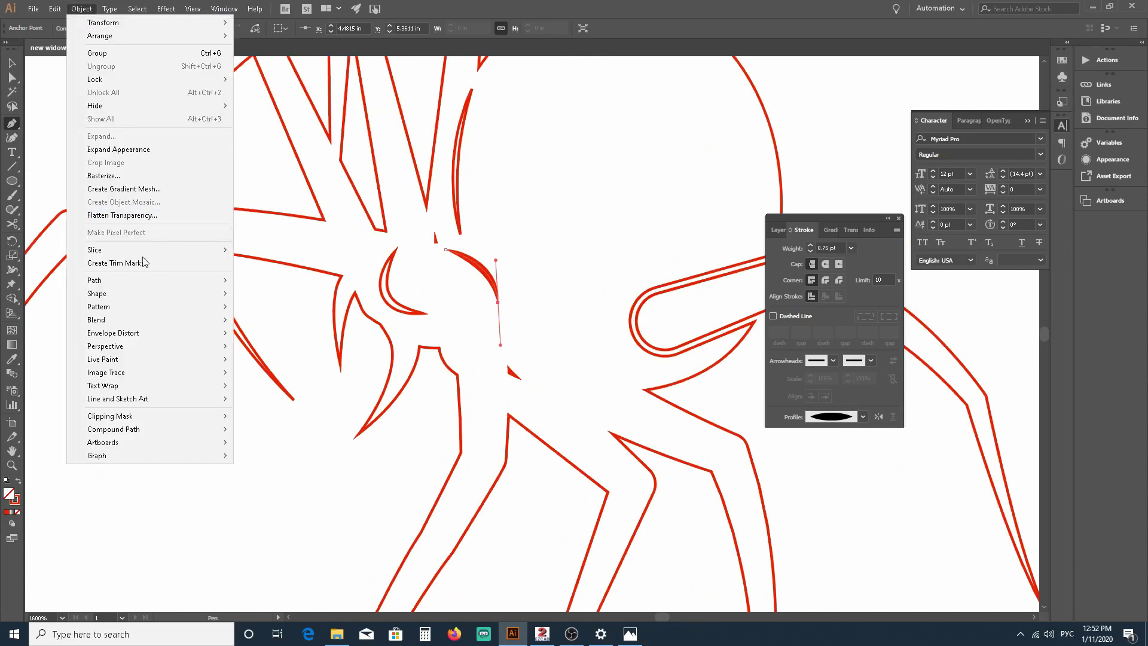
mouse_move(146, 284)
click(282, 309)
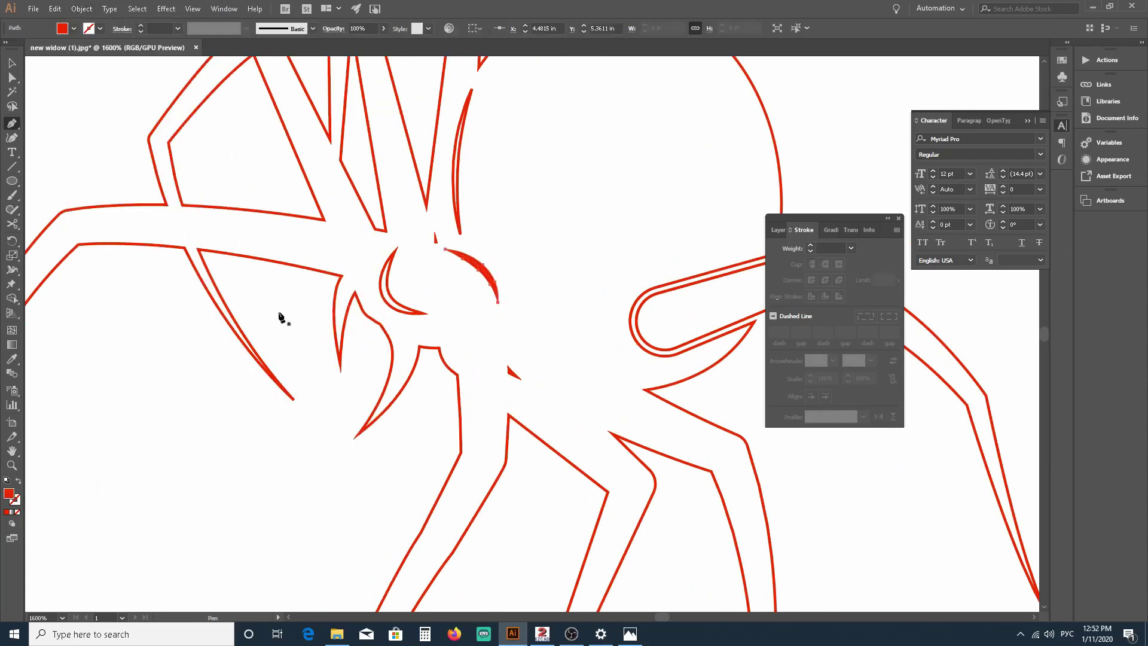
click(62, 30)
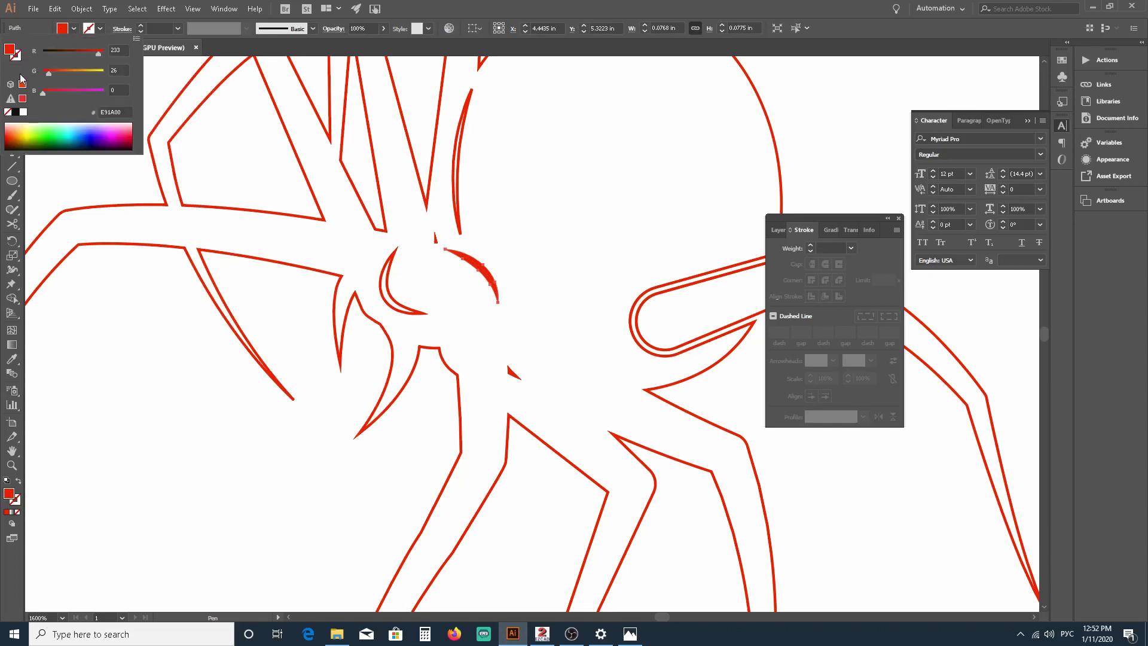
click(8, 112)
Step: Give the outlined arc beside the head crescent a red stroke with a weight of 0.25 pt
click(86, 30)
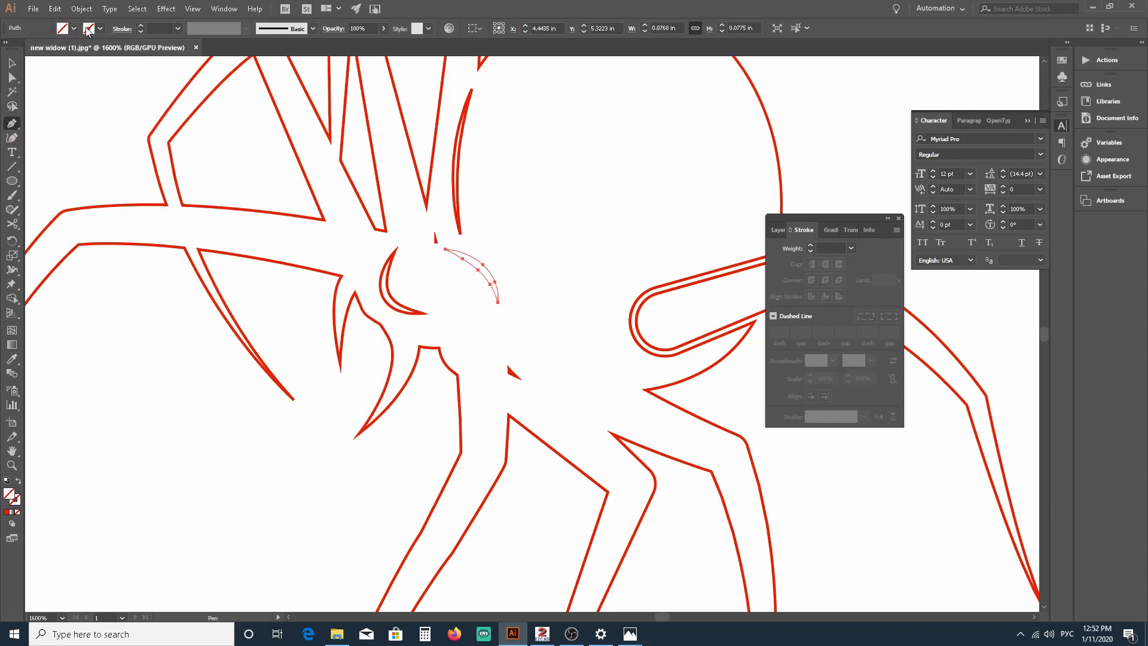
click(87, 29)
click(23, 99)
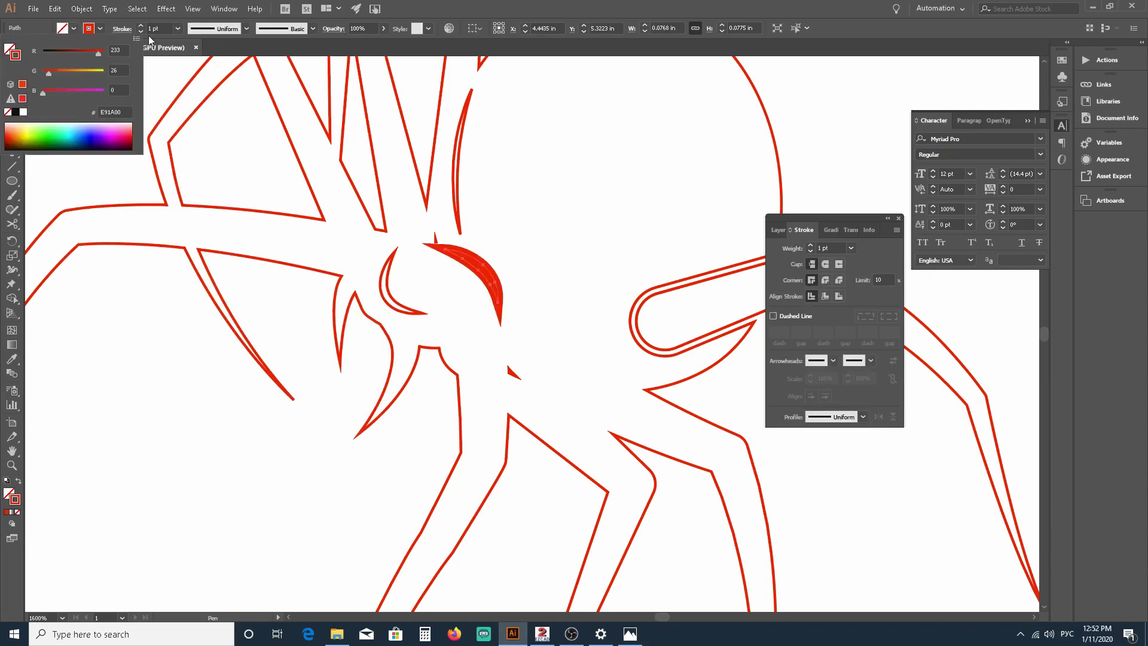
click(180, 29)
click(178, 29)
click(184, 41)
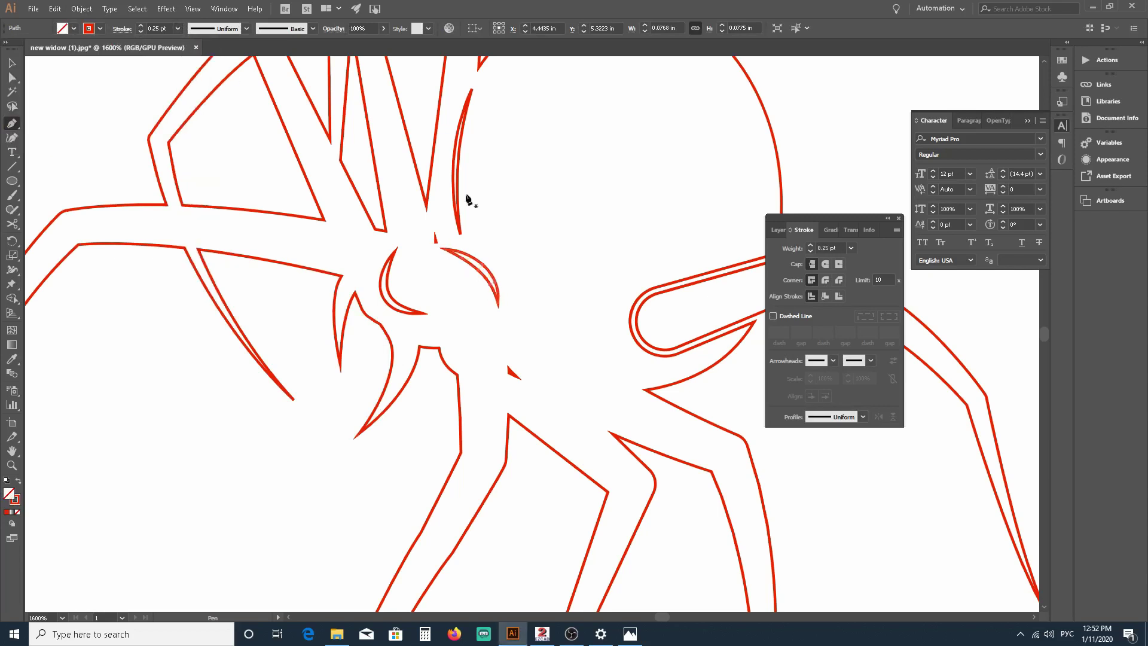
Step: Compare the new head marking with the reference image in Photos, then return to Illustrator
scroll(441, 263, down, 2)
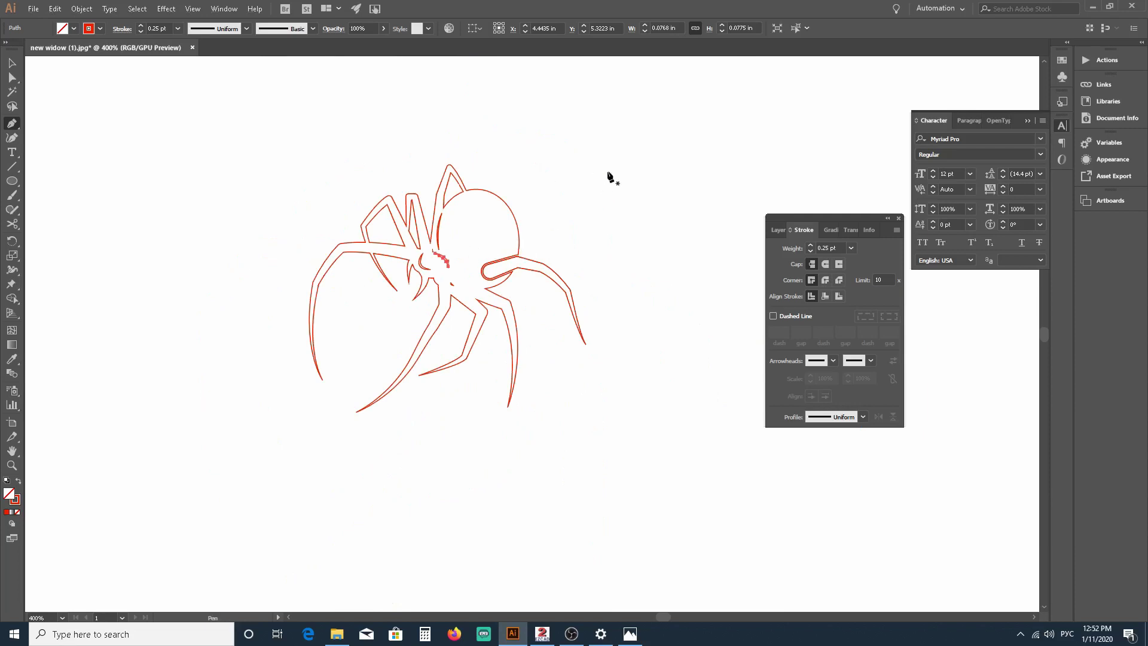
click(12, 62)
scroll(589, 231, up, 2)
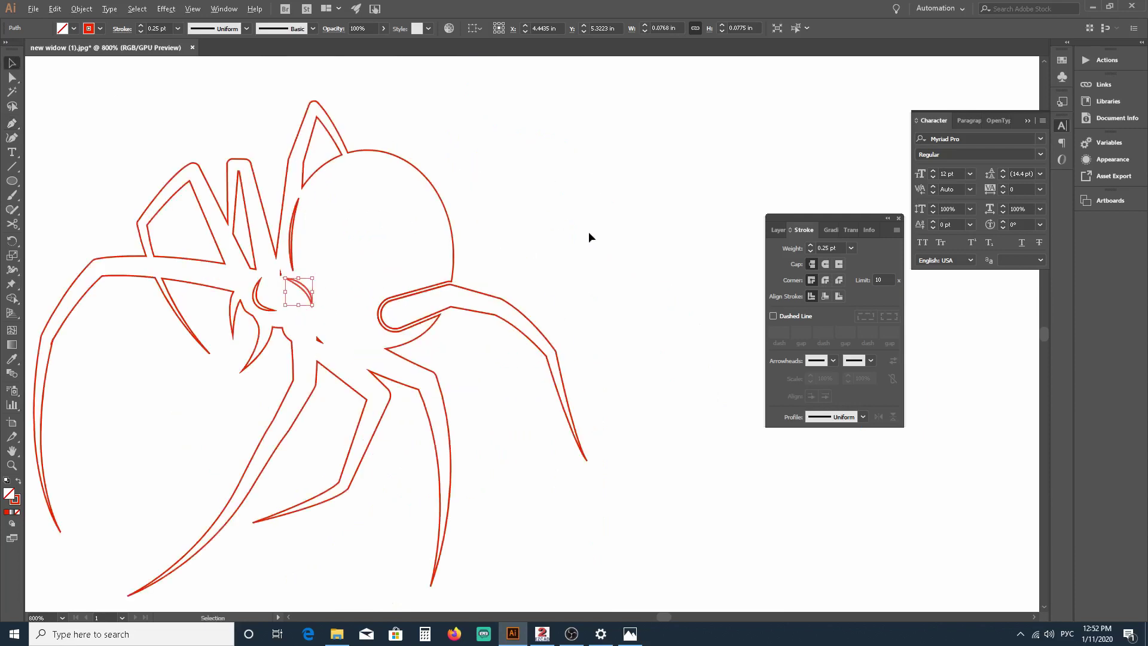
scroll(610, 233, down, 1)
click(635, 627)
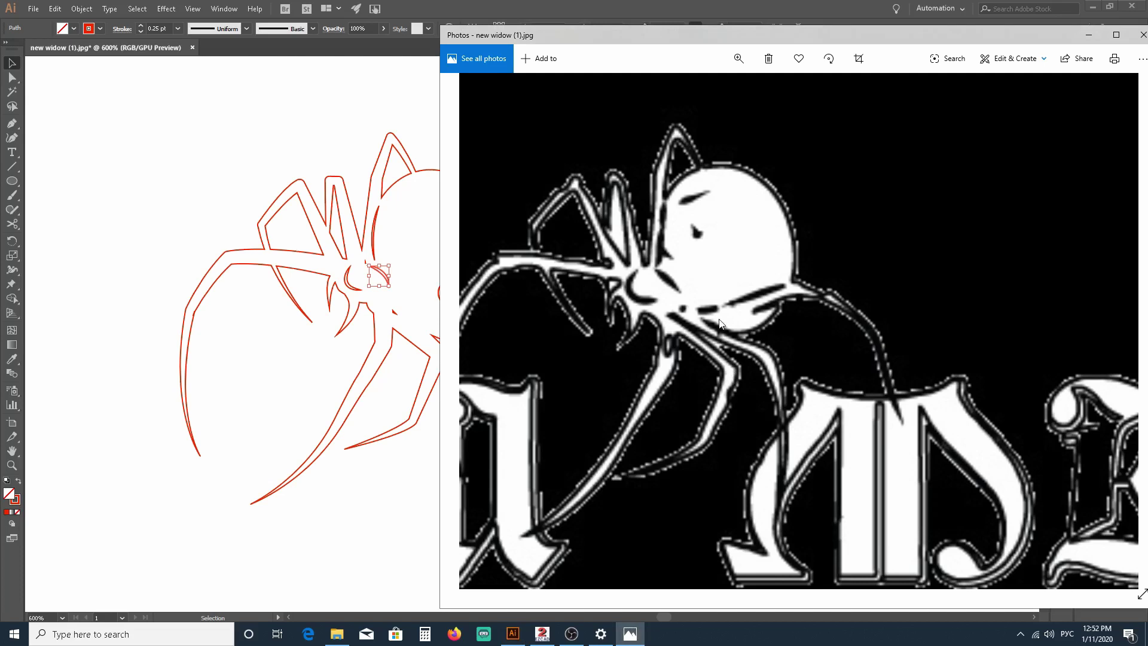
click(429, 297)
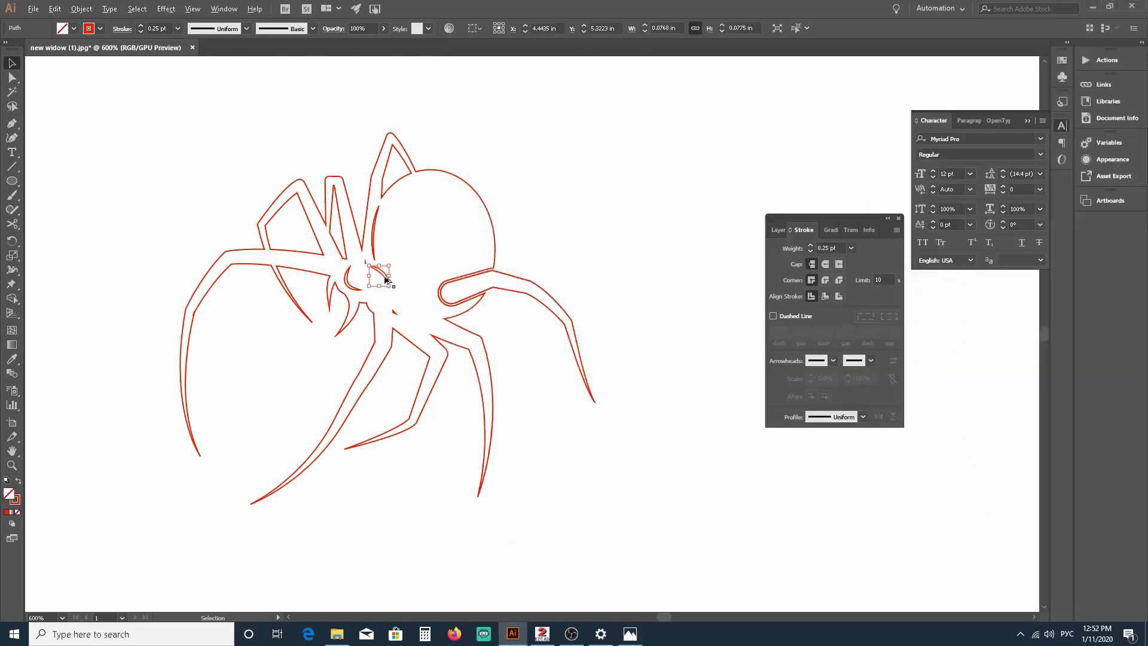
Step: Reshape the inner edge of the second head crescent with Direct Selection and remove its surplus anchor points
scroll(385, 279, up, 3)
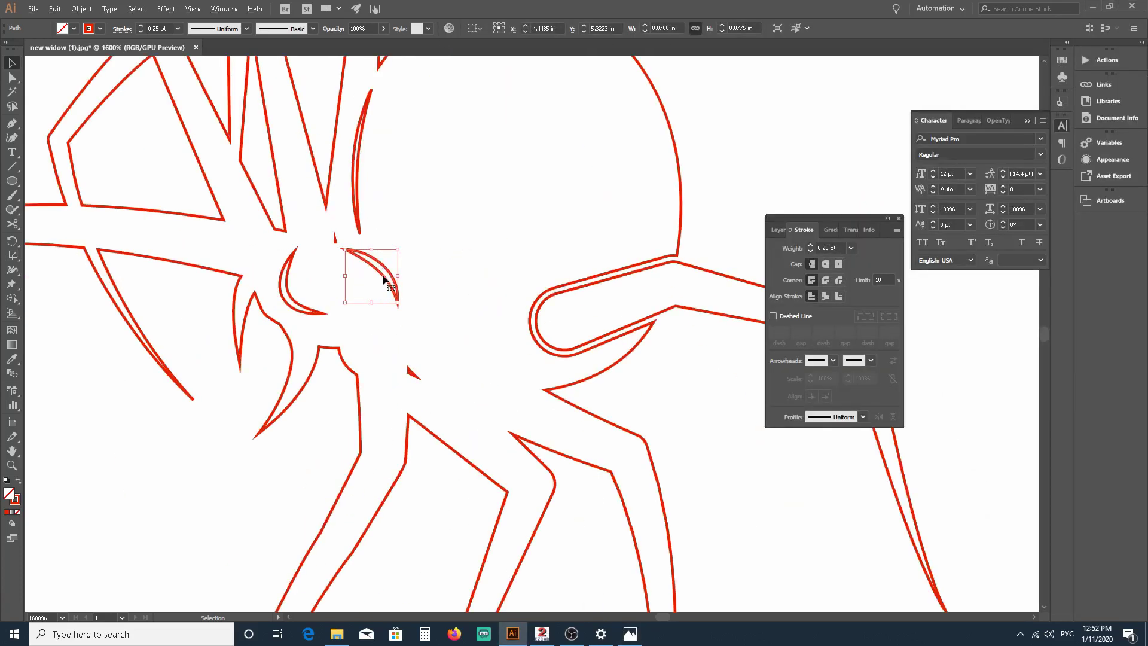
click(12, 77)
scroll(376, 277, up, 3)
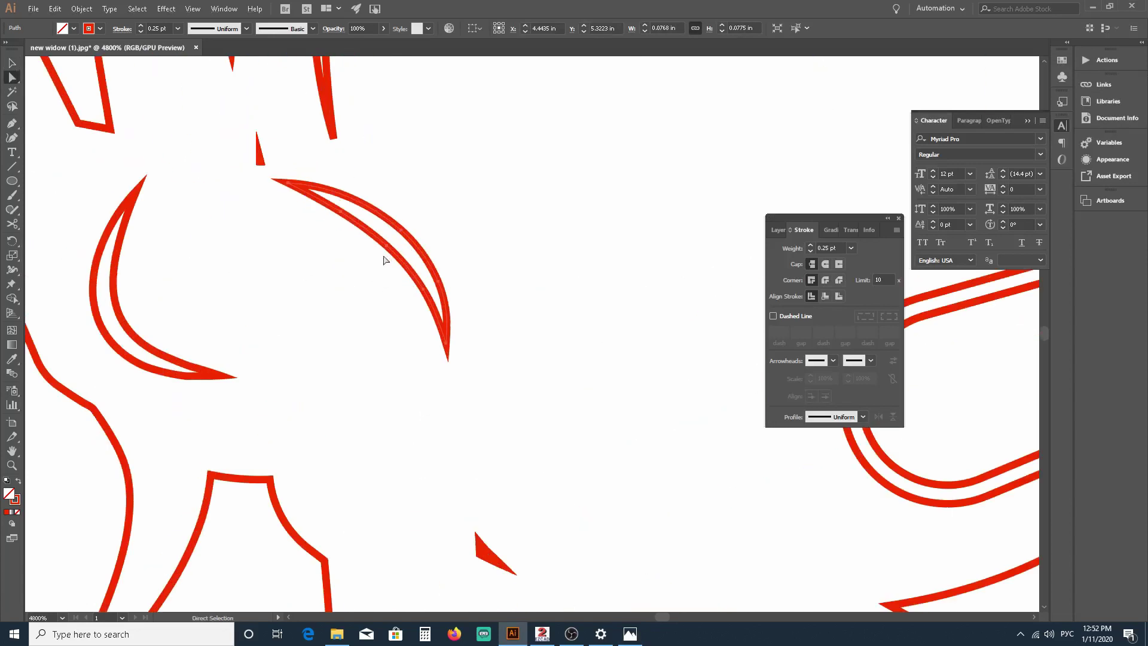
mouse_move(392, 251)
mouse_down()
mouse_move(377, 253)
mouse_move(342, 217)
mouse_move(326, 220)
mouse_up()
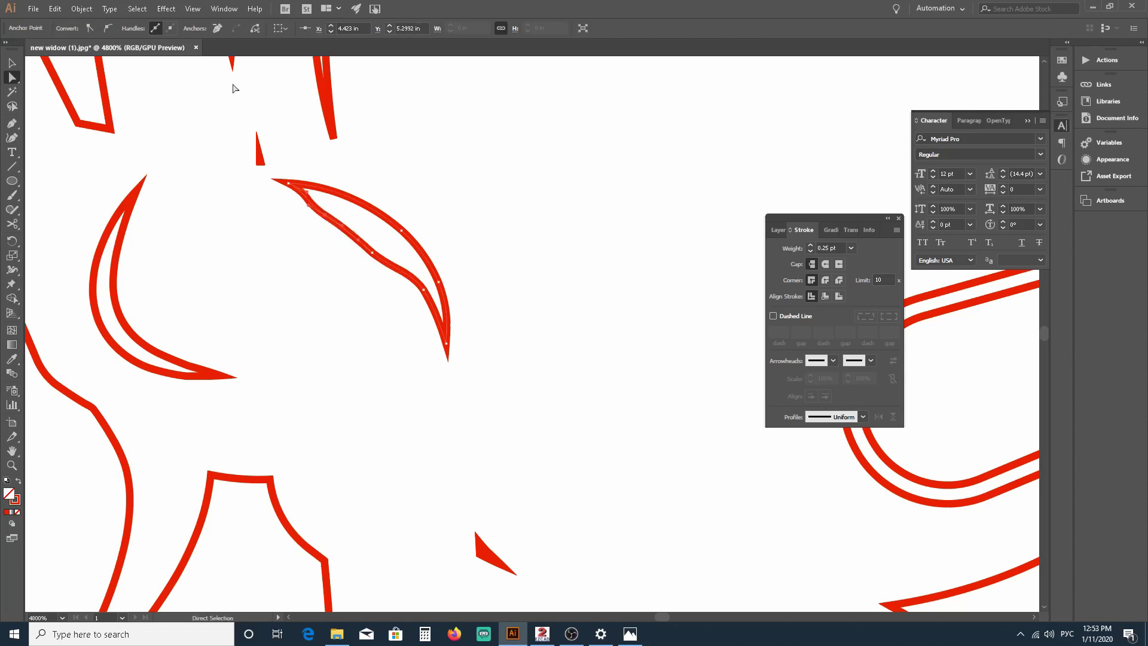
click(216, 27)
click(374, 254)
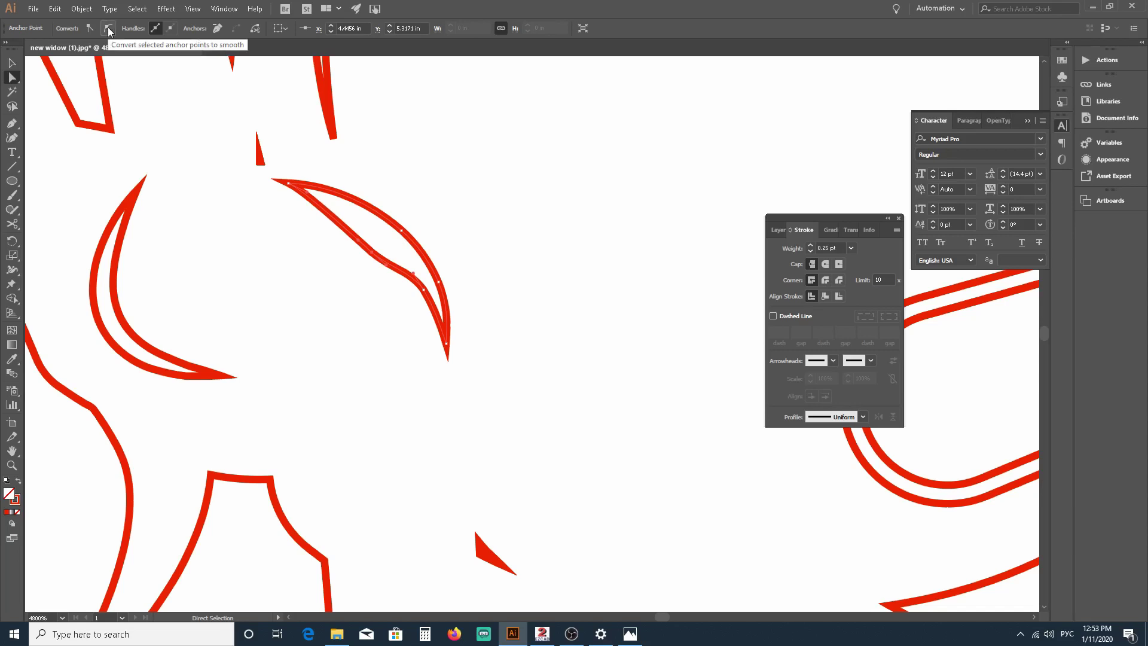
click(427, 294)
click(217, 28)
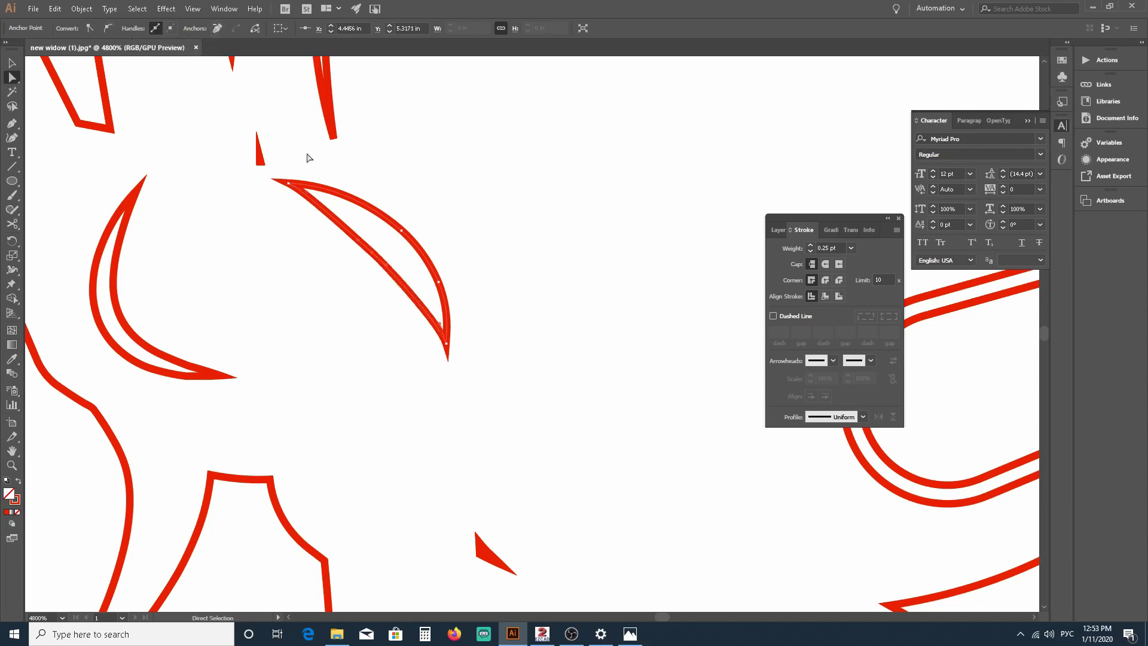
Step: Undo the trial shift of the crescent's inner edge and pull the anchor points of its outer edge slightly inward
drag(372, 253, 403, 291)
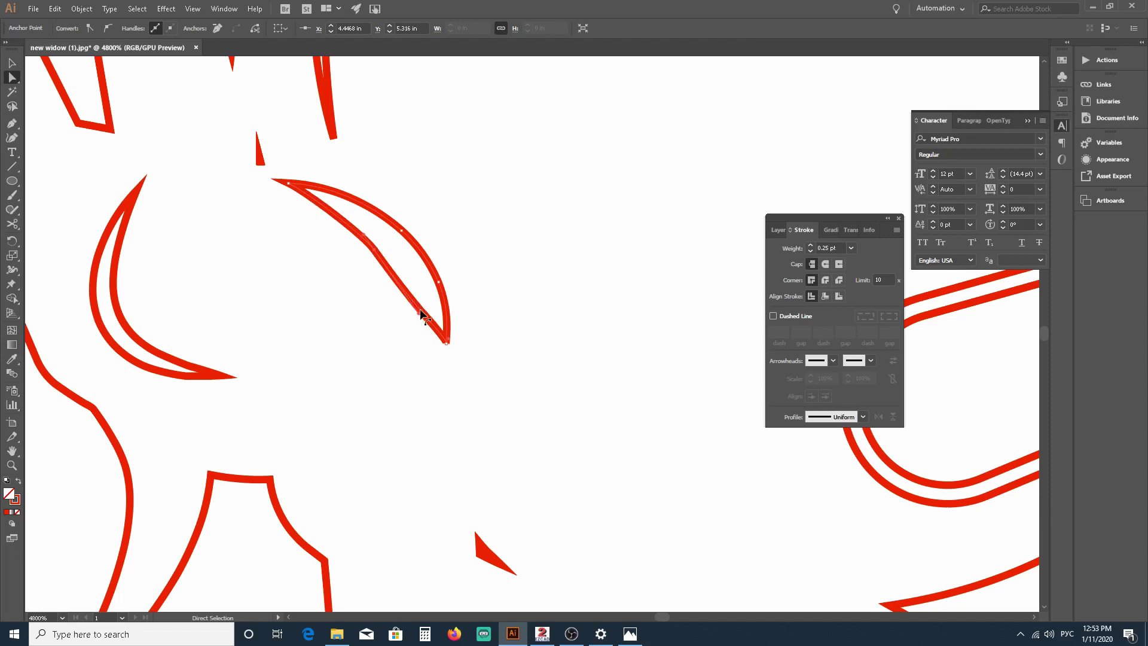
key(ctrl+z)
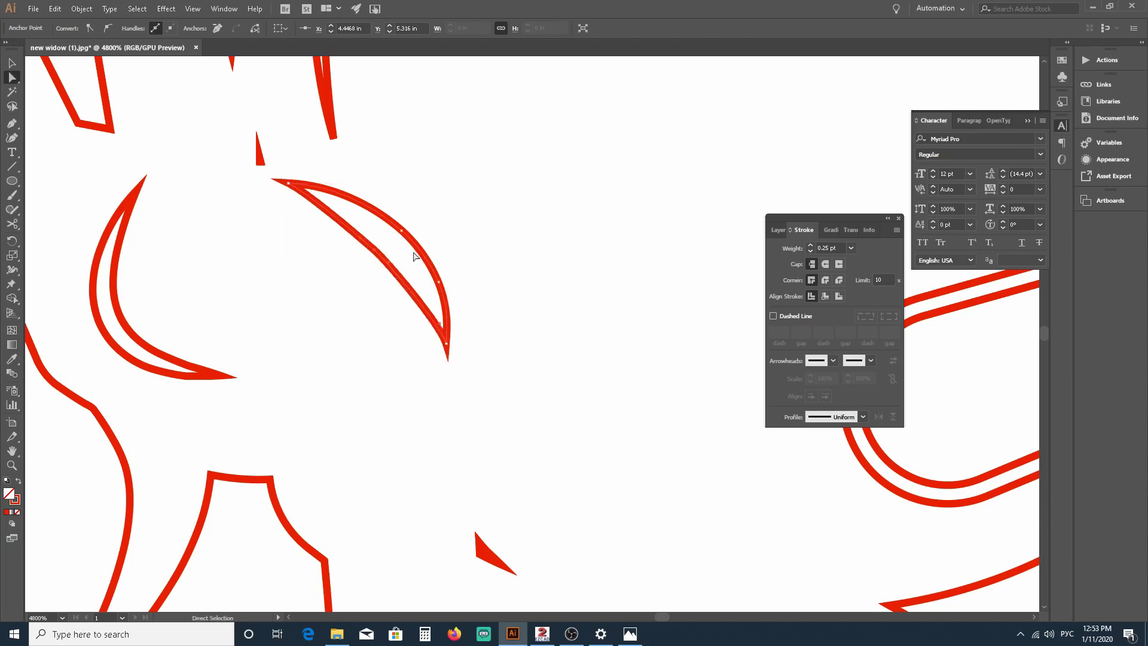
drag(401, 231, 395, 232)
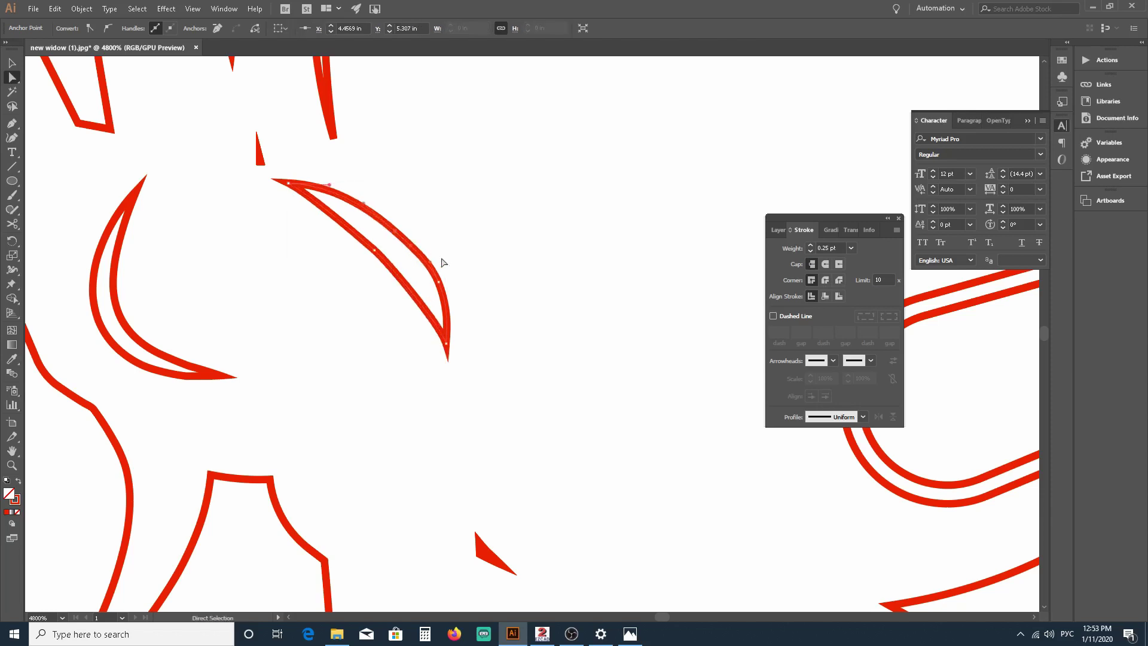
mouse_move(439, 283)
mouse_down()
mouse_move(436, 302)
mouse_move(434, 277)
mouse_up()
Step: Leave the crescent, switch to Photos to examine the abdomen markings in the reference image, and return to Illustrator
click(259, 159)
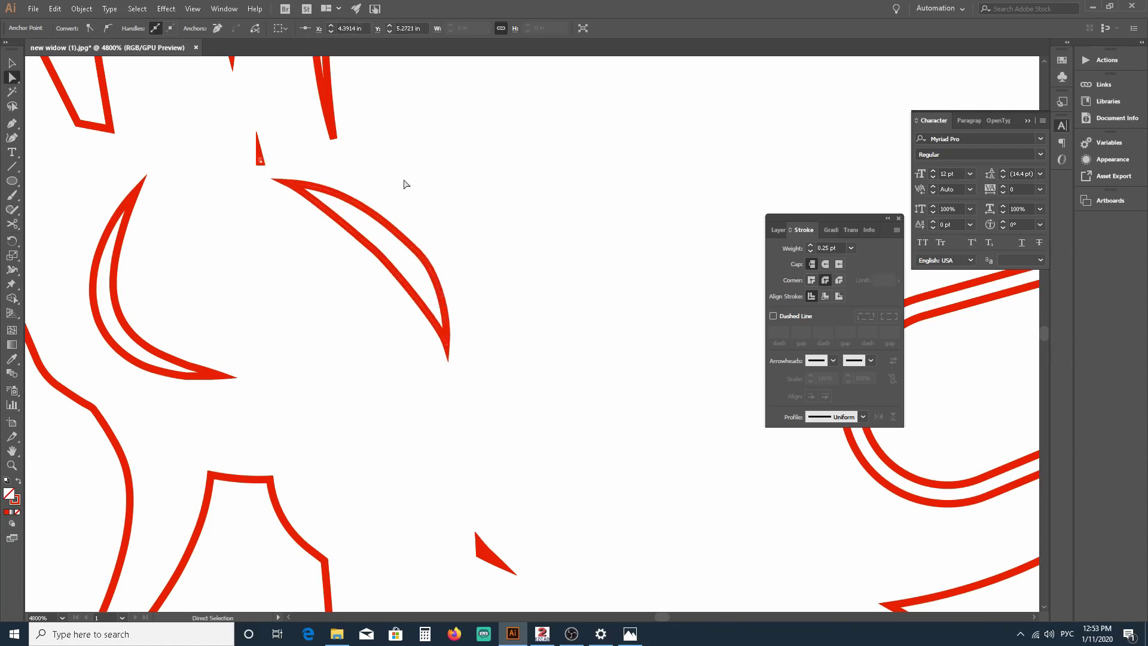
scroll(444, 204, down, 3)
scroll(444, 204, down, 5)
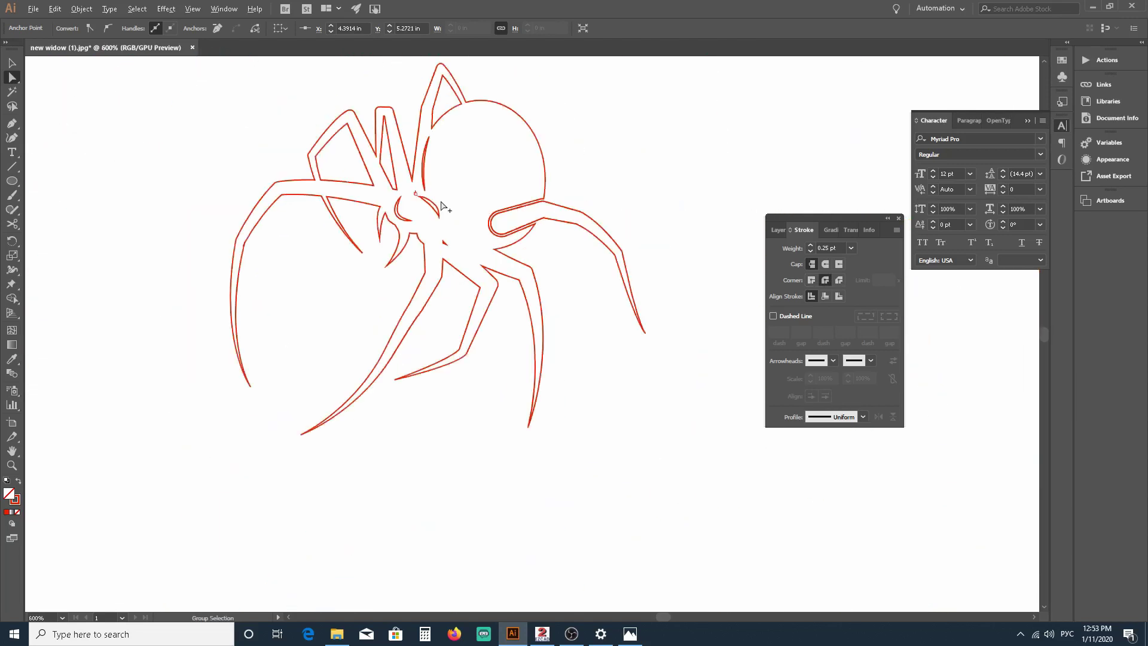
scroll(601, 162, up, 1)
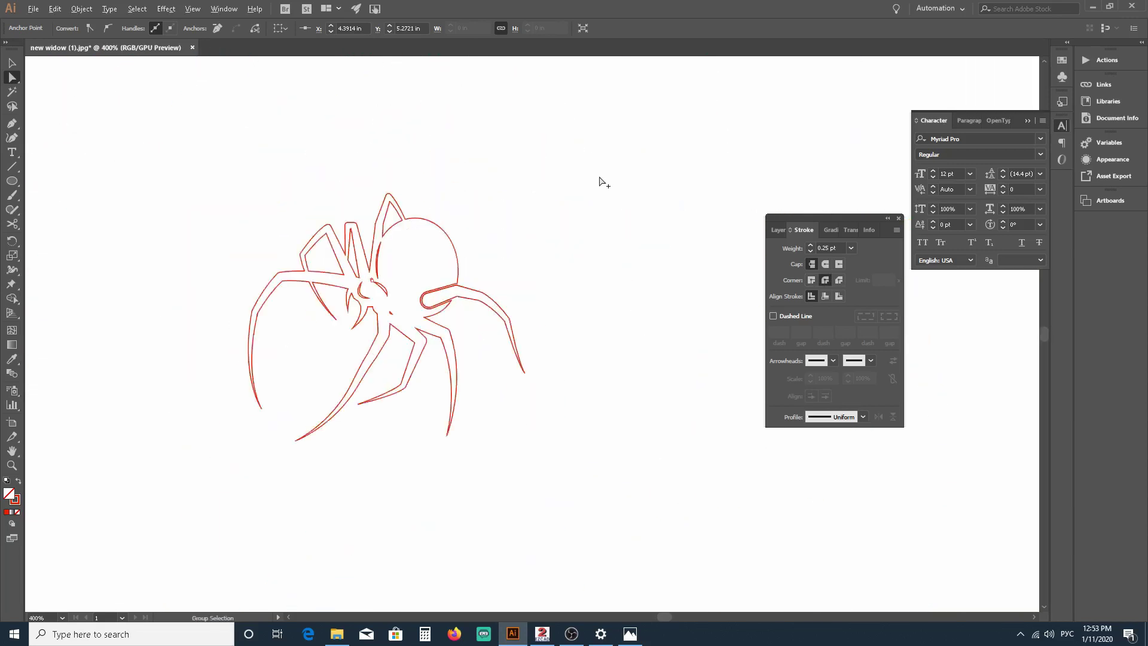
click(631, 634)
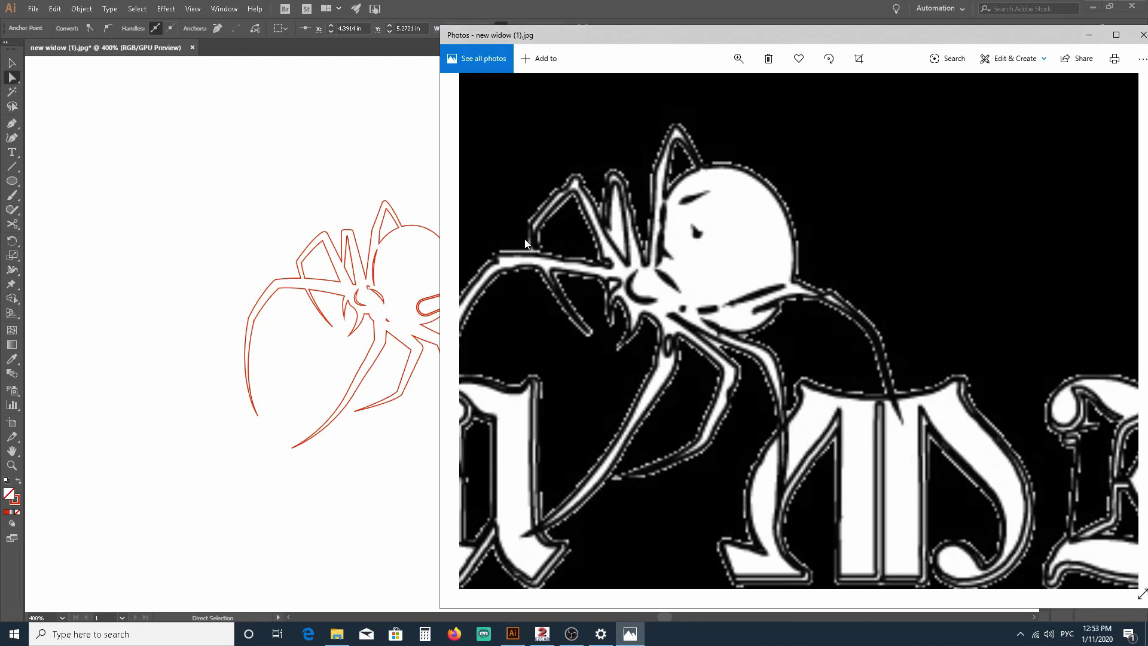
click(415, 172)
Step: Draw an open curve inside the abdomen's upper contour with the Pen tool, from about X 4.60, Y 4.97 in to X 4.49, Y 5.11 in
scroll(440, 231, up, 3)
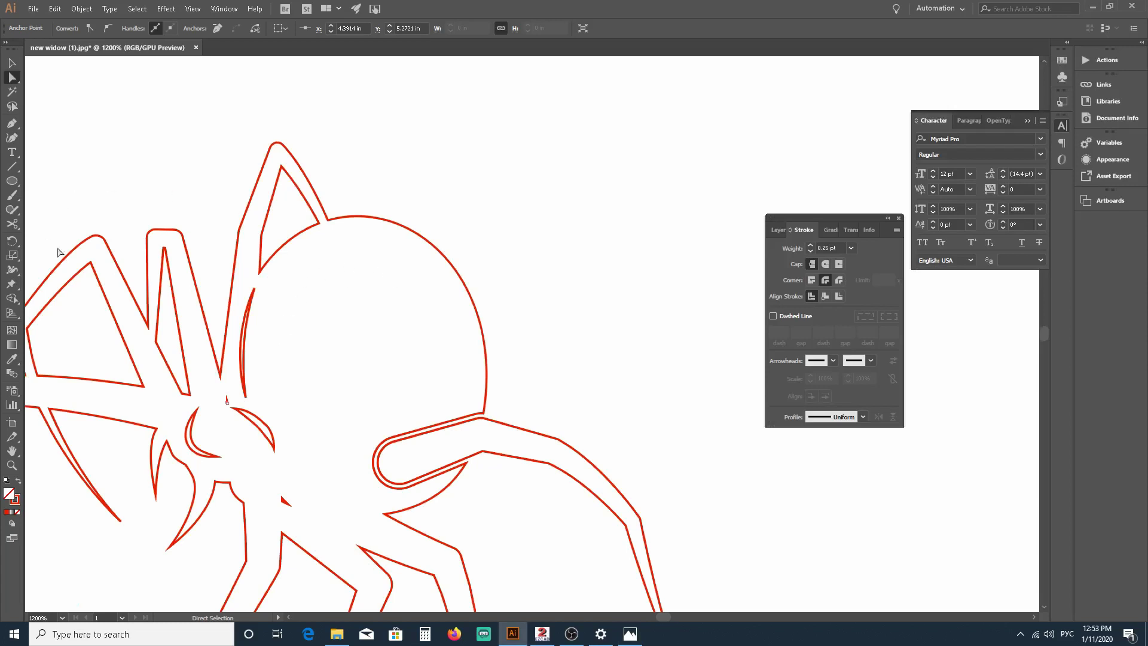
click(14, 125)
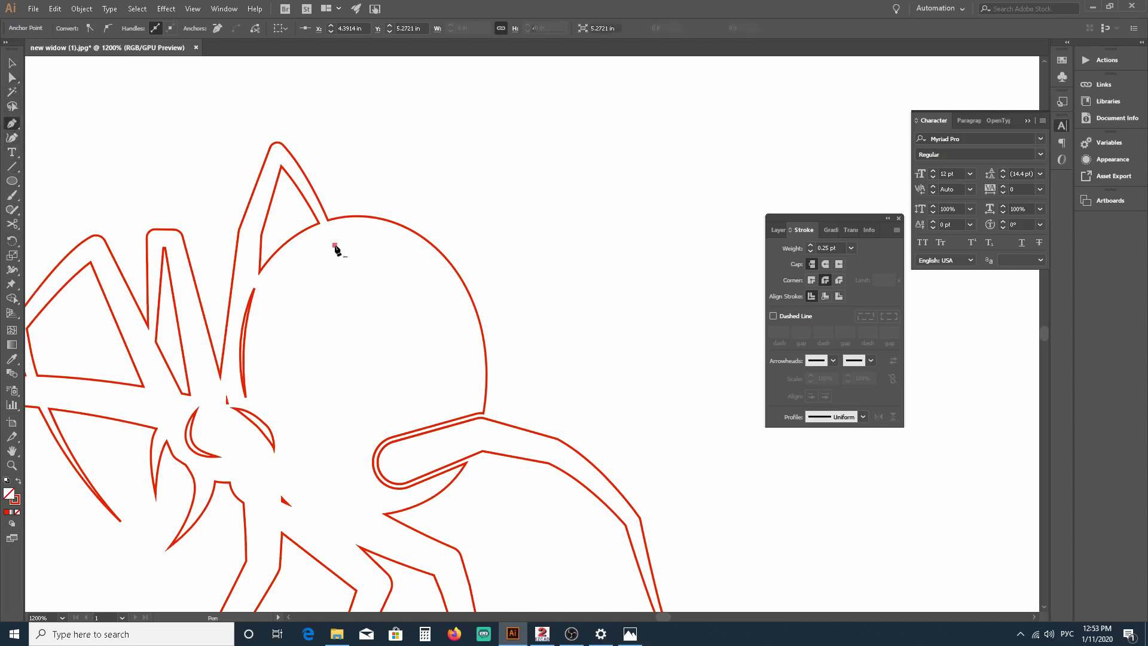
click(334, 245)
drag(277, 321, 271, 389)
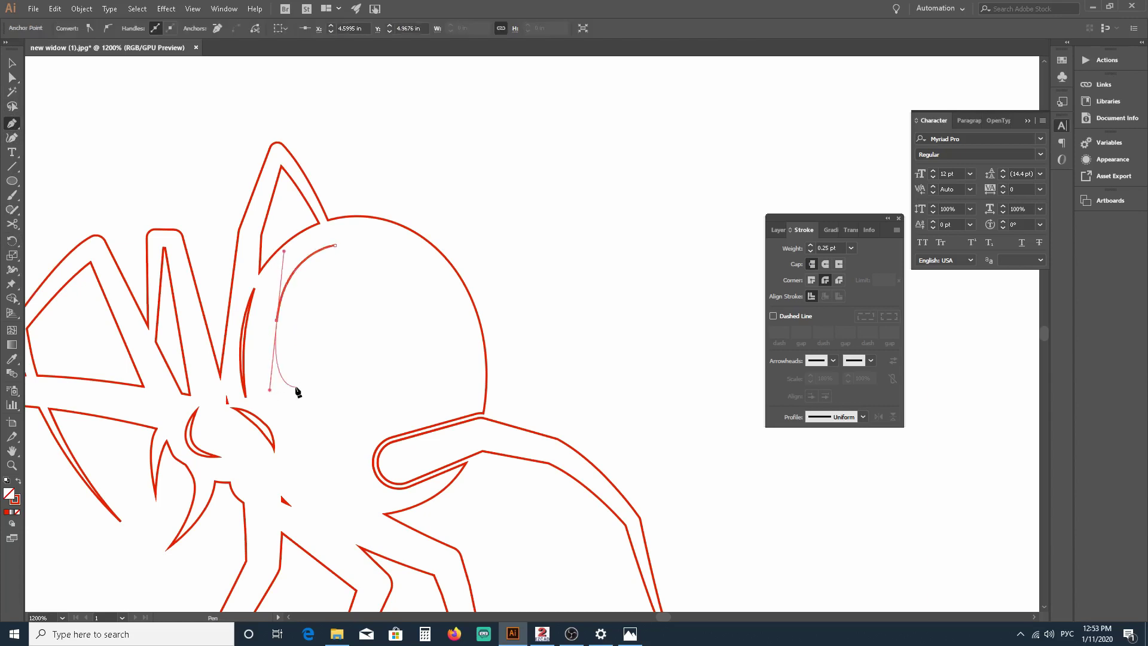
Step: Give the abdomen curve the width profile tapered at both ends and a stroke weight of 0.5 pt
click(863, 418)
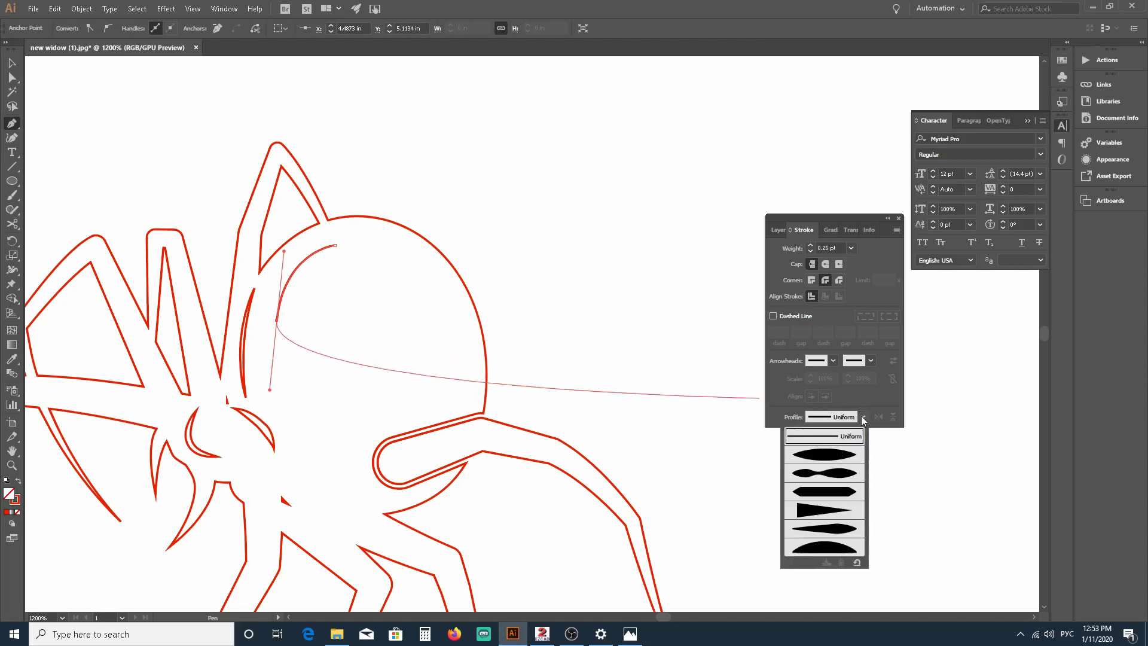
click(825, 460)
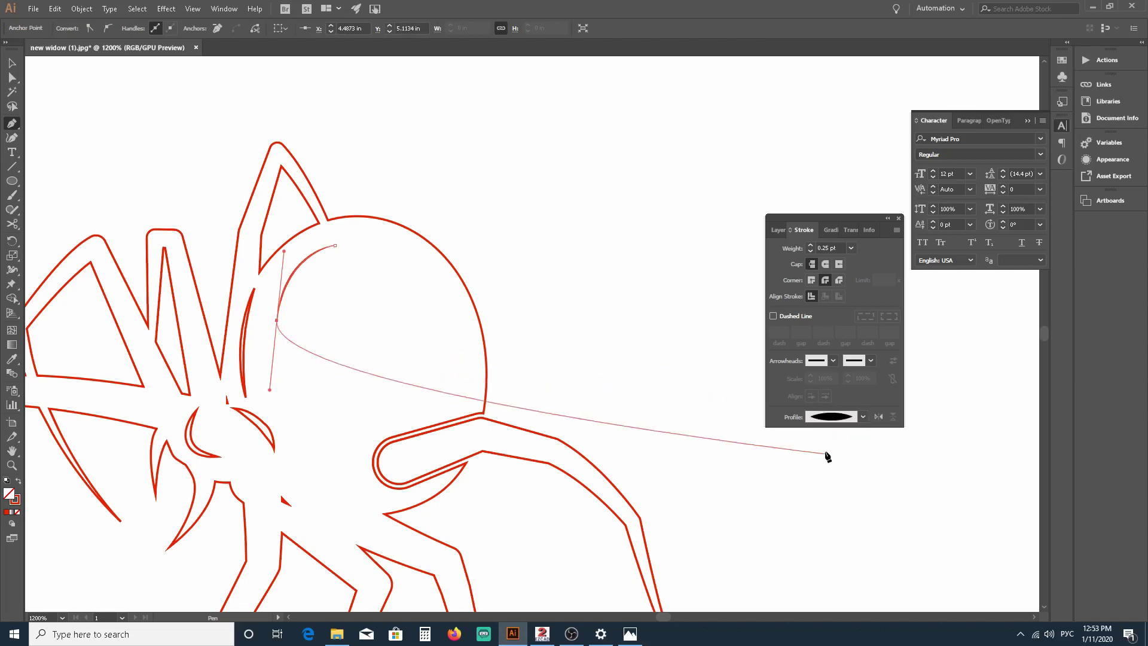
click(810, 246)
key(Escape)
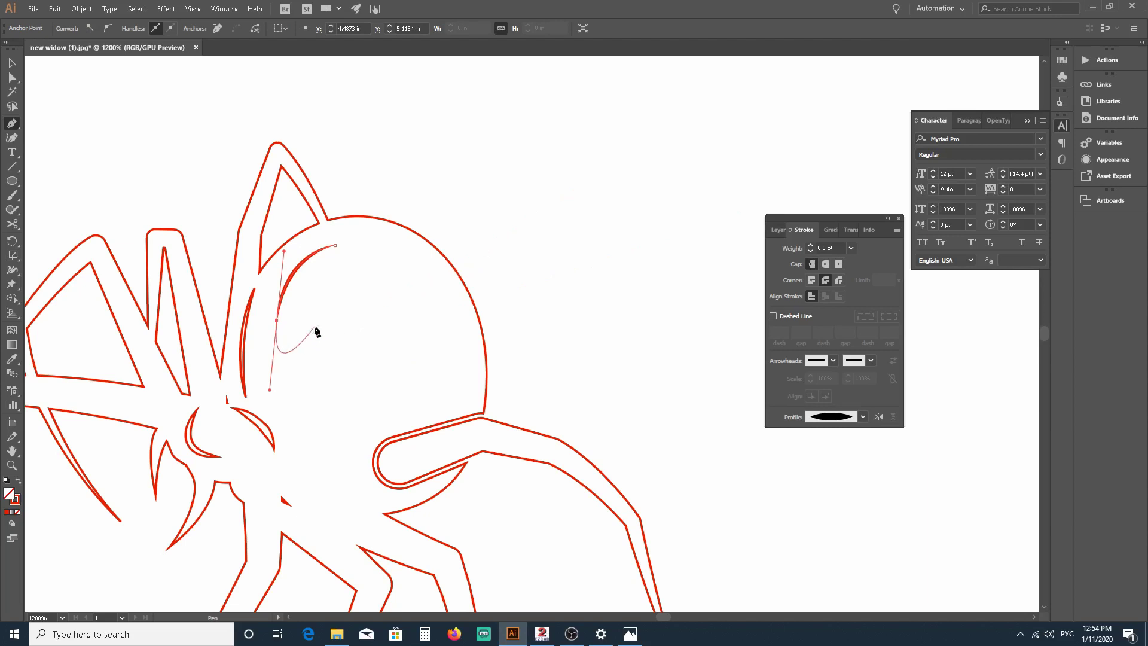
Step: Outline the stroke of the tapered abdomen curve and remove the fill of the resulting shape
scroll(235, 285, up, 3)
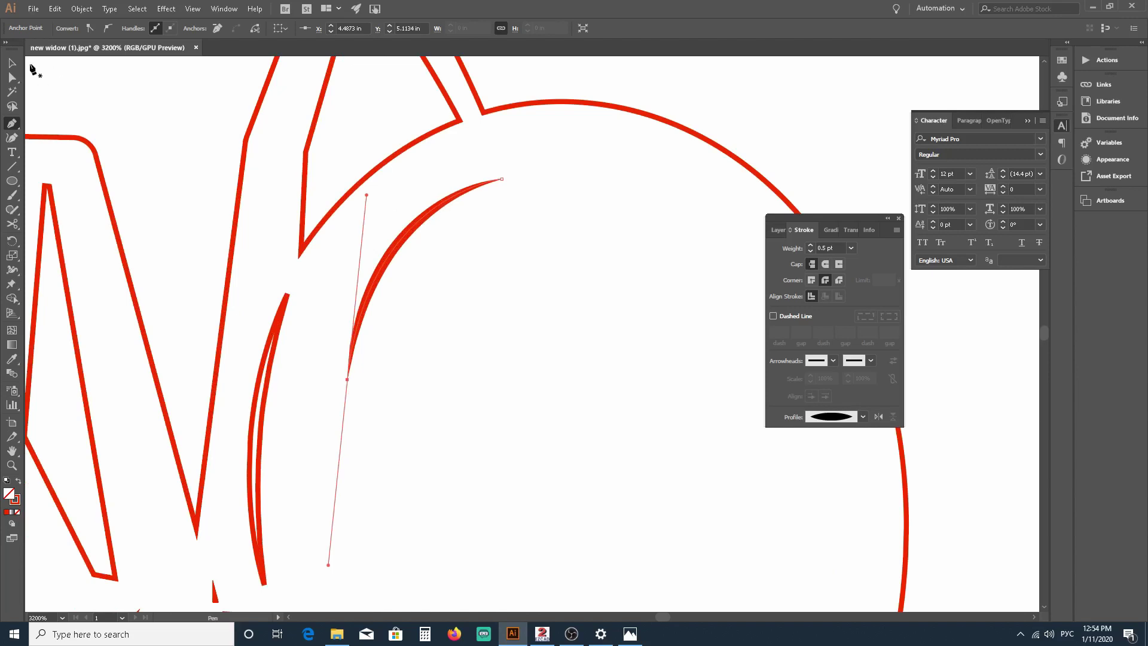
click(79, 9)
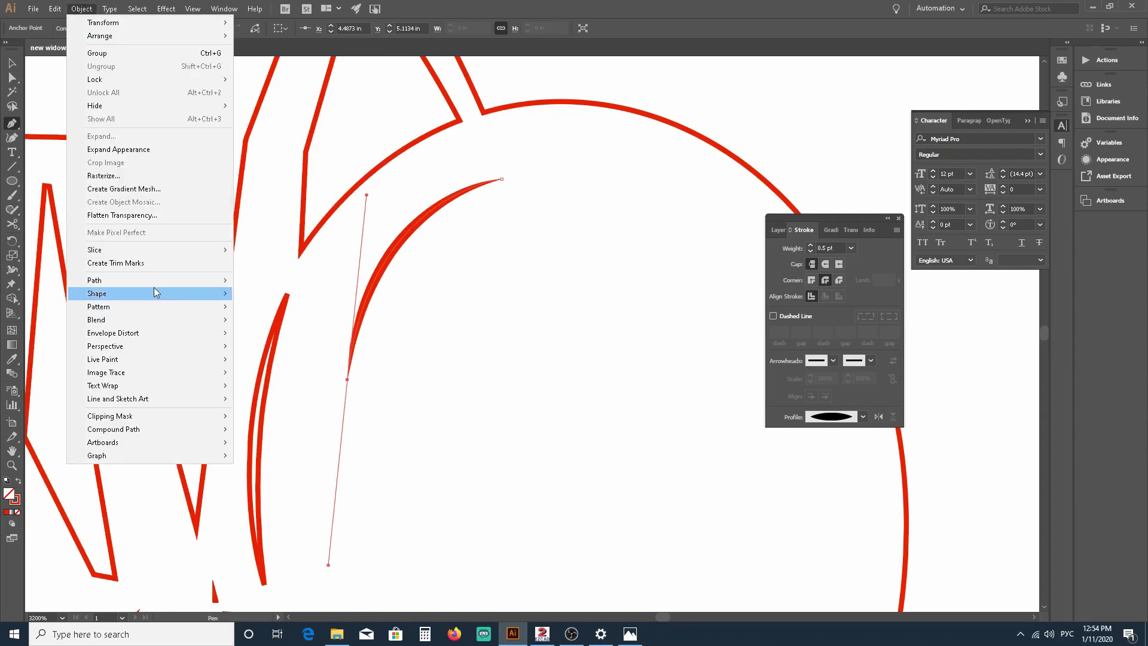
mouse_move(153, 281)
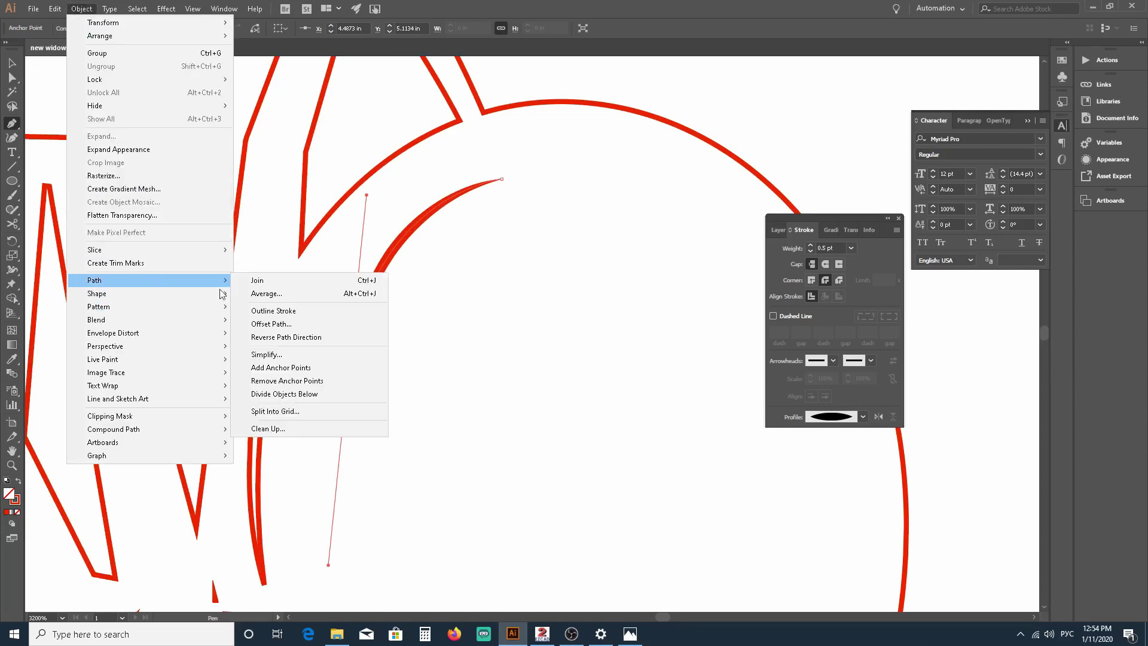
click(280, 311)
click(62, 28)
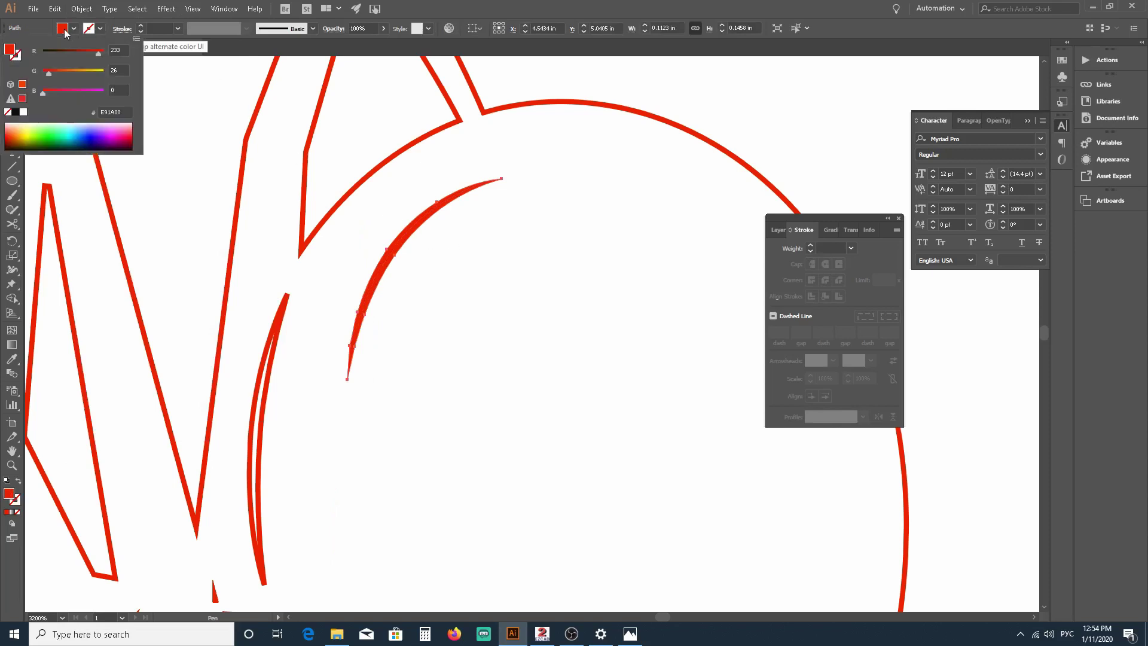
click(9, 112)
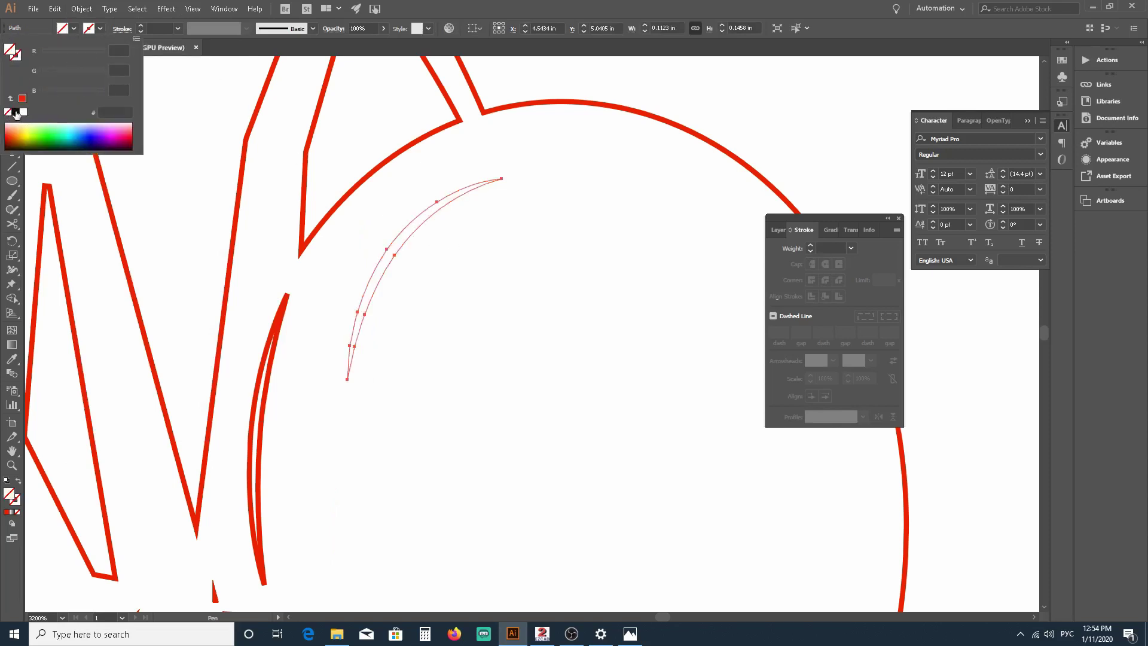
Step: Give the outlined abdomen shape a red E91A00 stroke with a weight of 0.25 pt
click(89, 37)
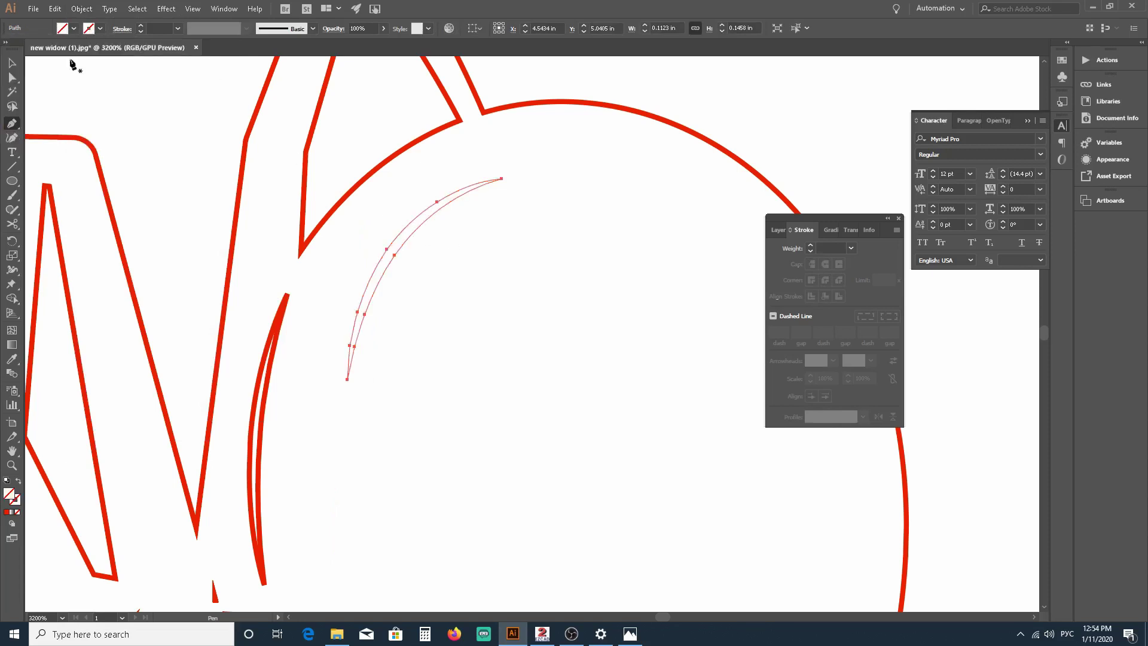
shift+click(89, 29)
click(22, 99)
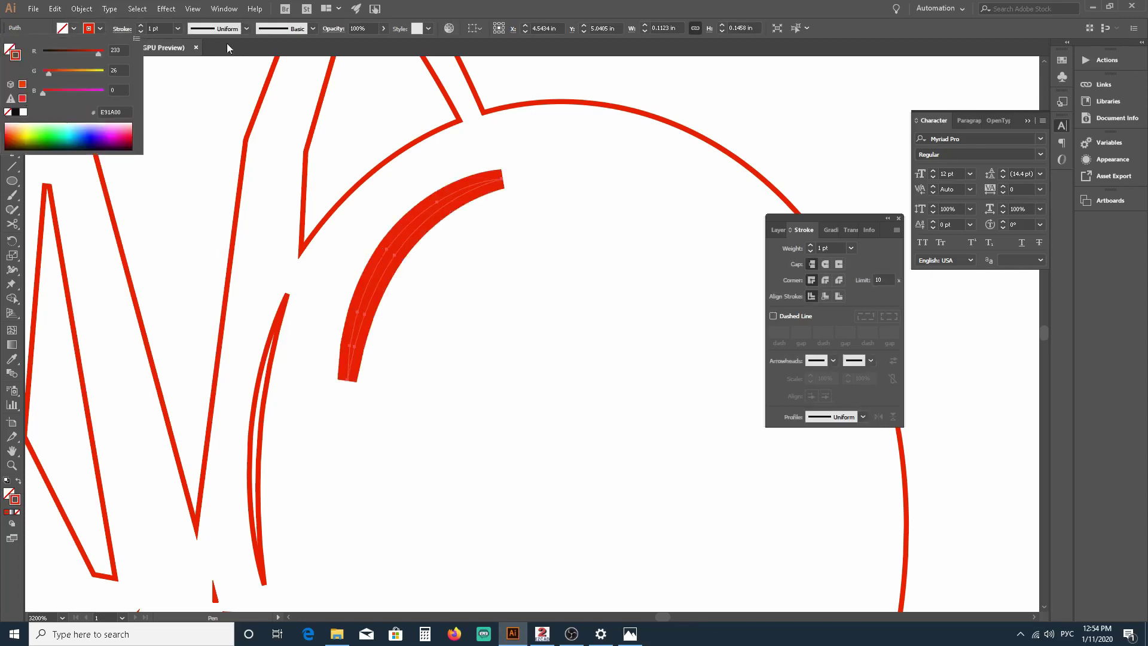
click(178, 30)
click(179, 28)
click(183, 41)
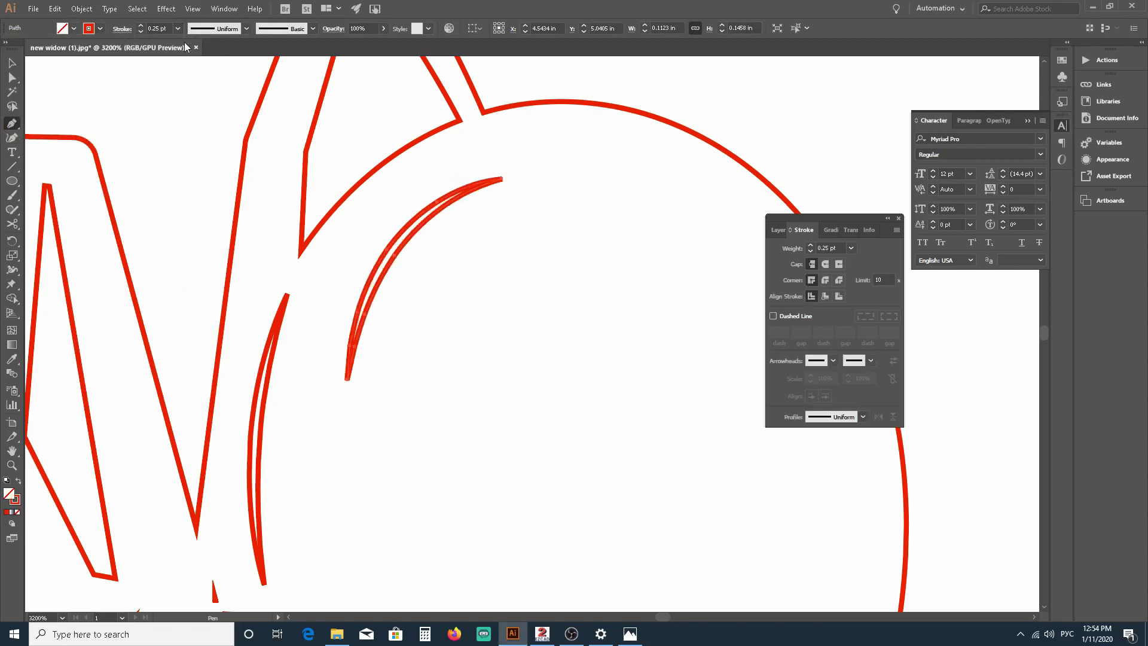
Step: Undo the stray anchor point placed outside the spider and deselect the abdomen shape
scroll(511, 311, down, 6)
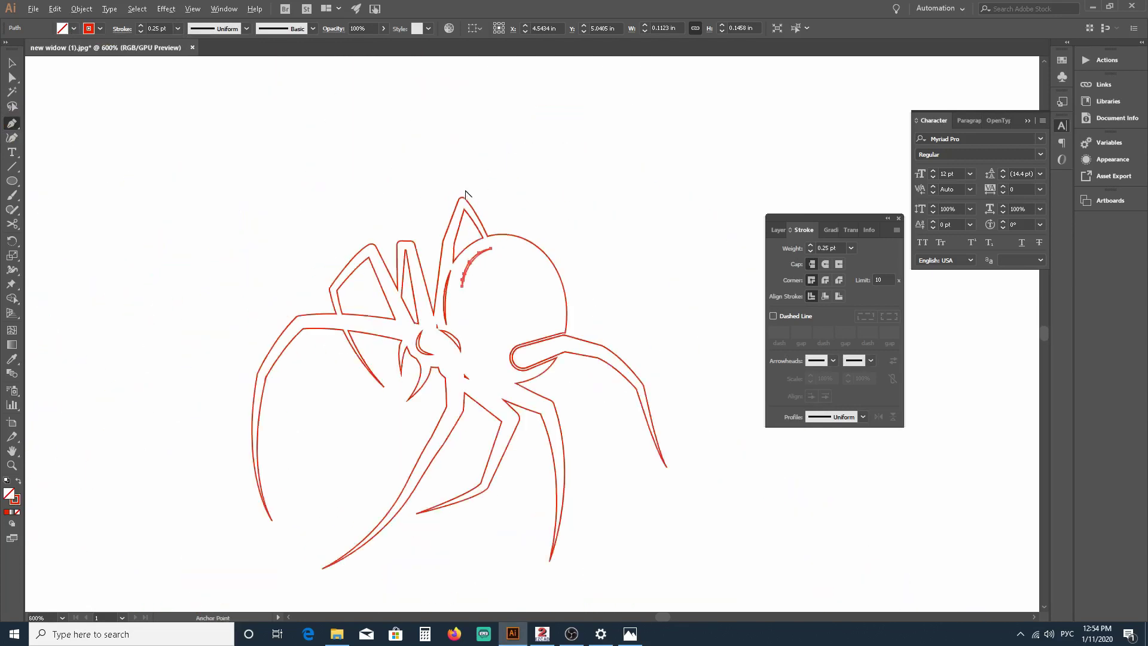
click(576, 252)
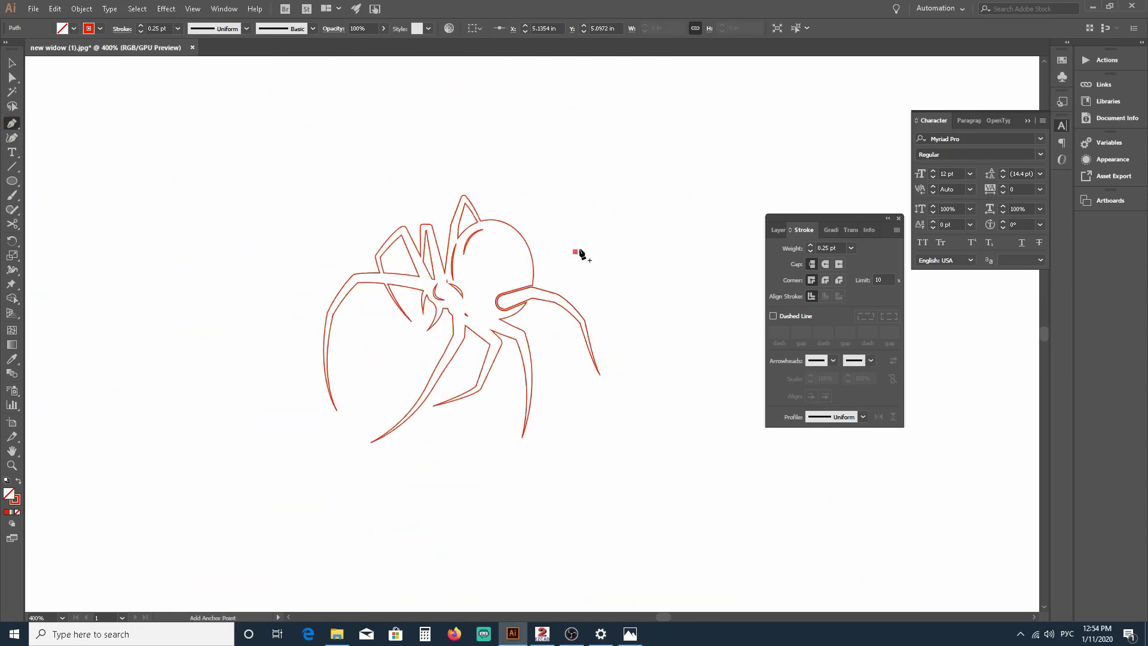
key(Escape)
key(ctrl+z)
key(v)
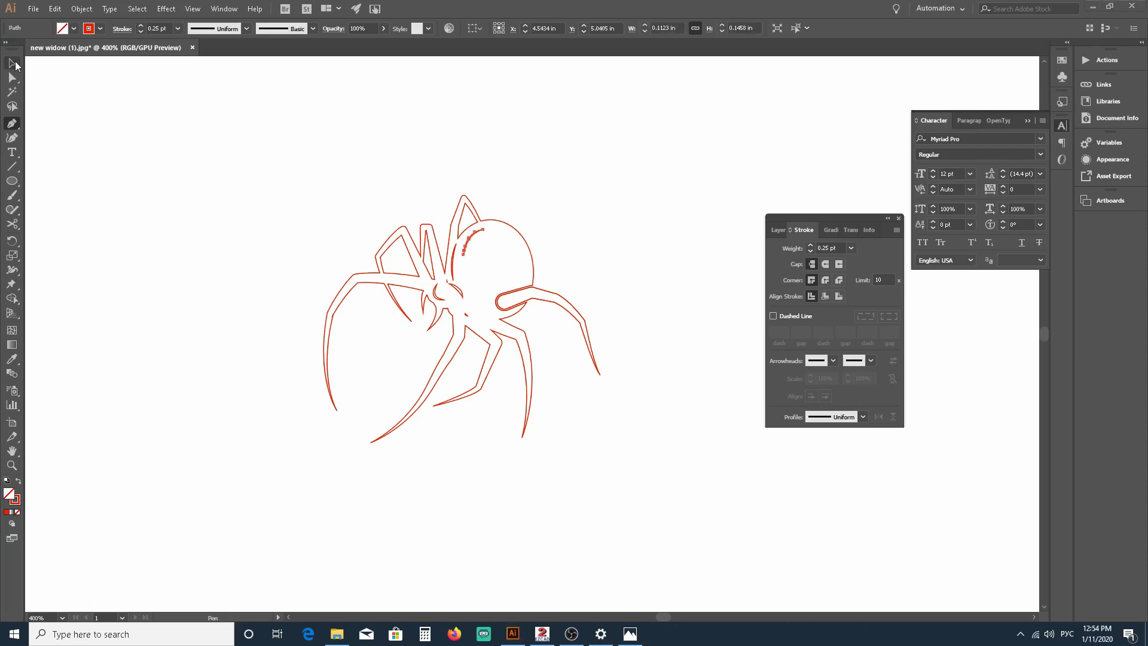
click(479, 160)
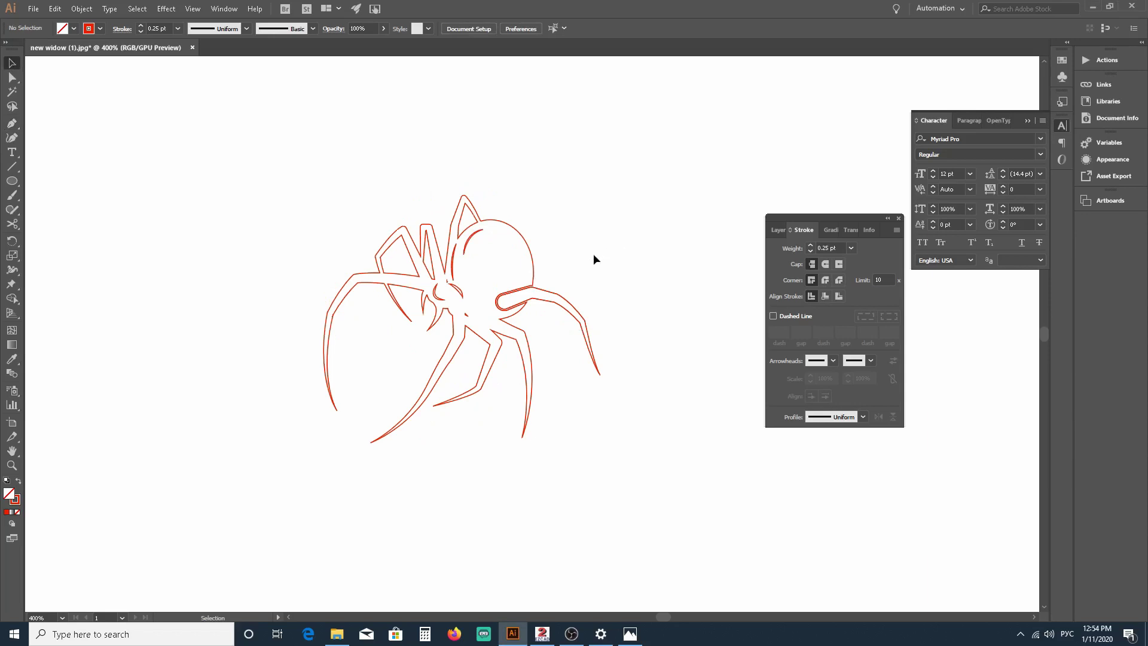
Step: Switch to Photos to compare the spider reference image with the red outline, and return to Illustrator
alt+scroll(637, 235, down, 1)
alt+scroll(633, 233, up, 1)
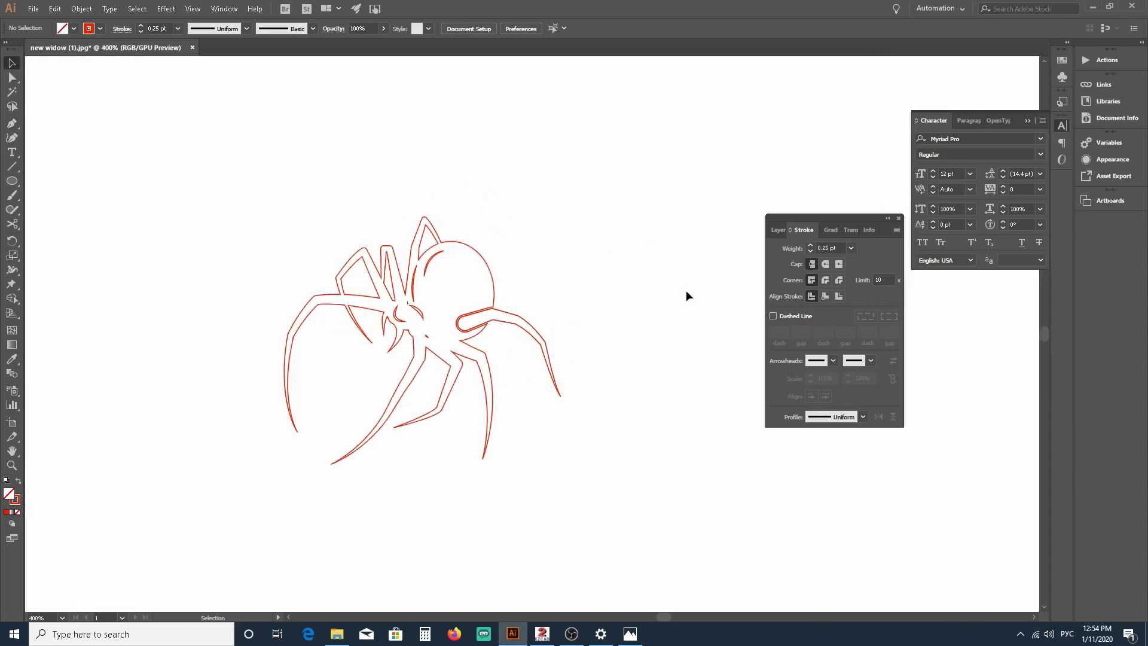
mouse_move(632, 639)
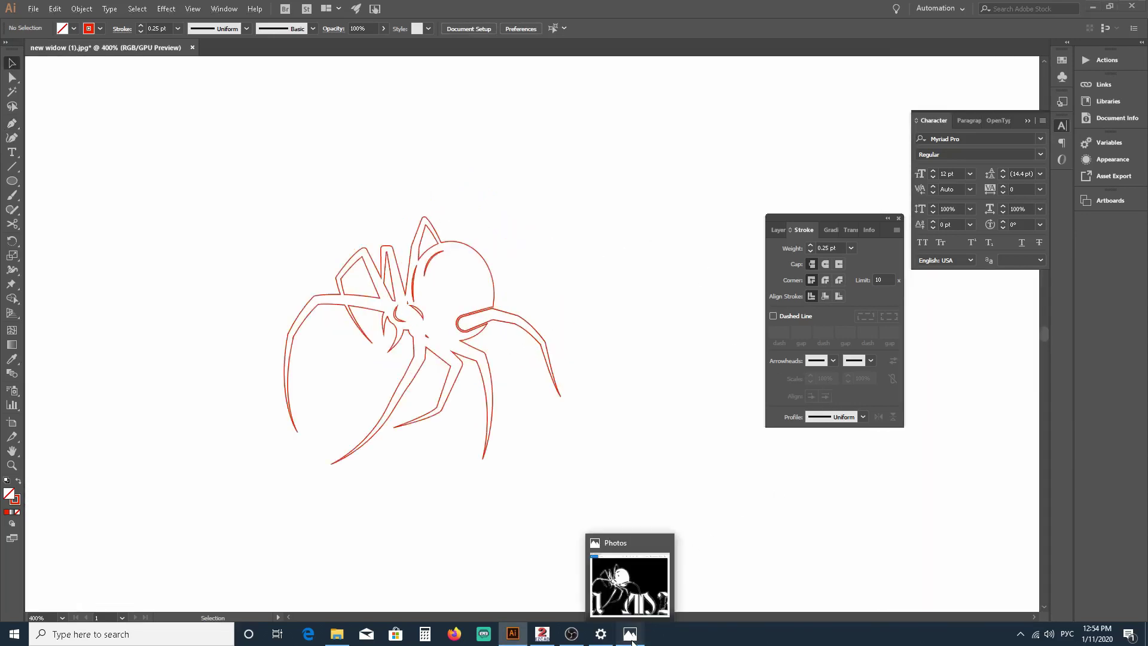
click(654, 572)
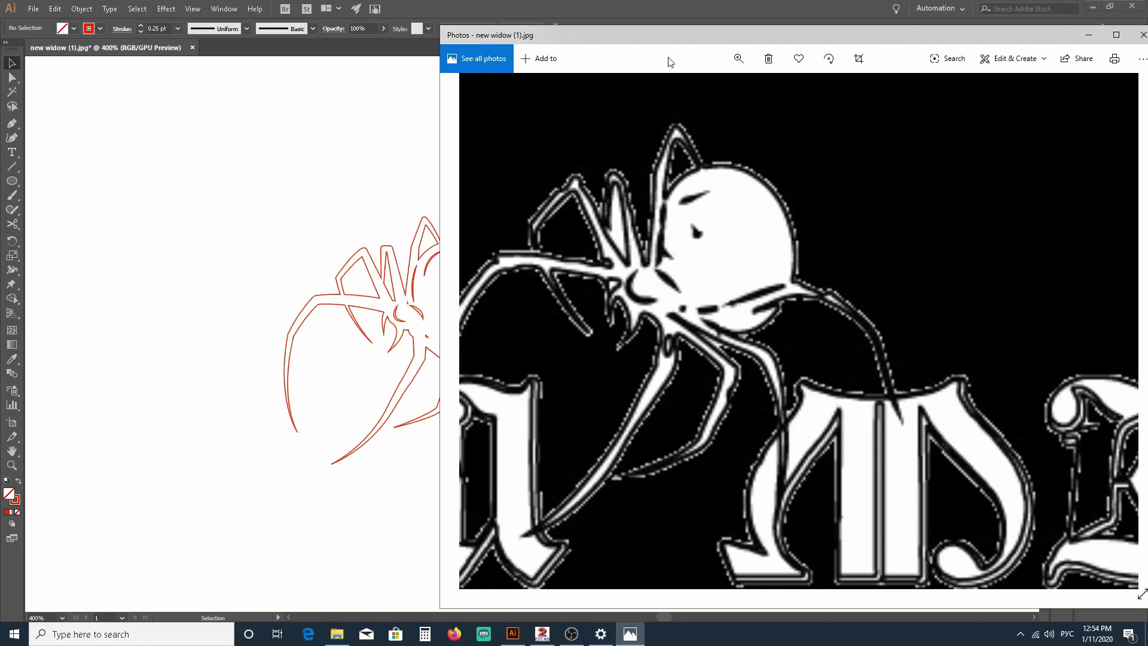
drag(655, 40, 747, 39)
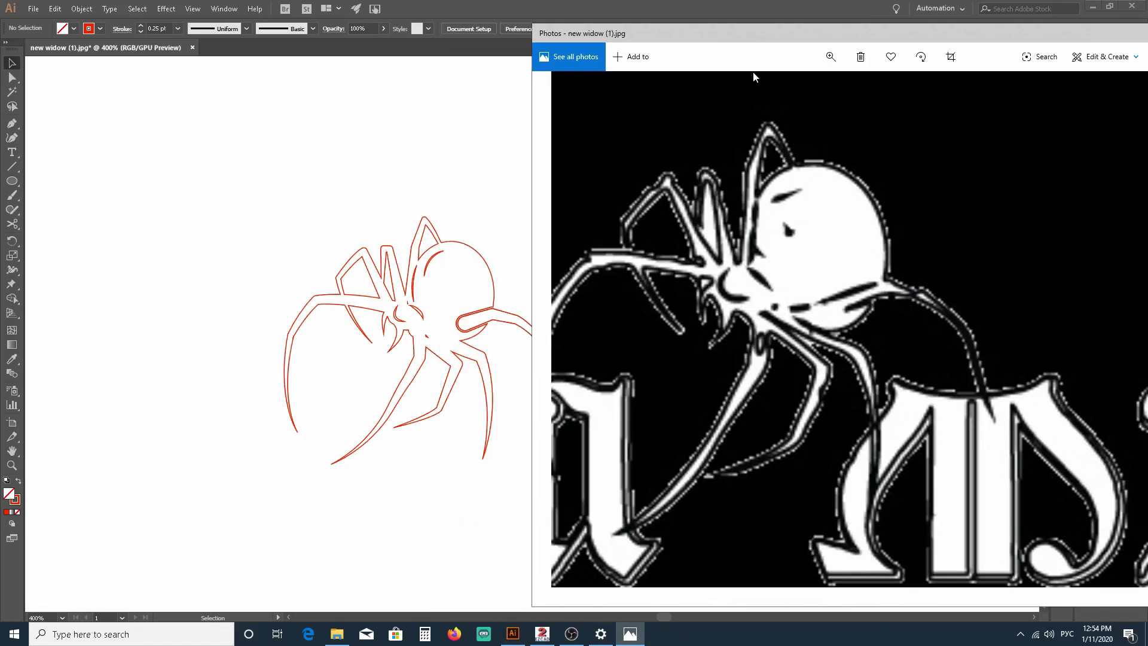
click(347, 269)
scroll(345, 272, right, 3)
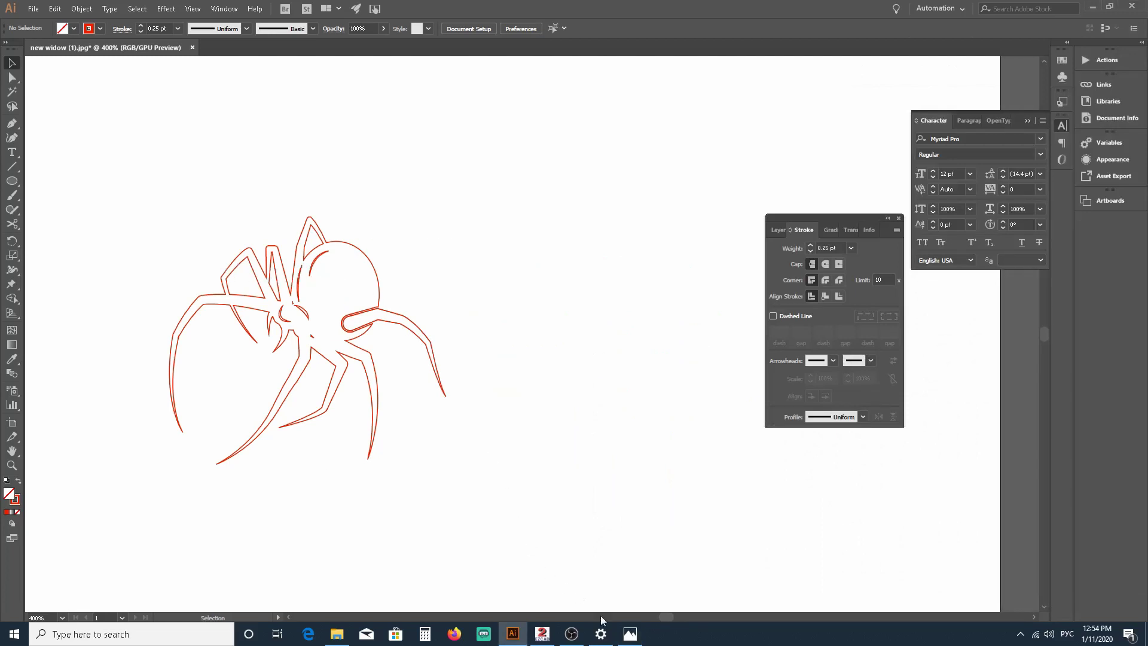
click(630, 634)
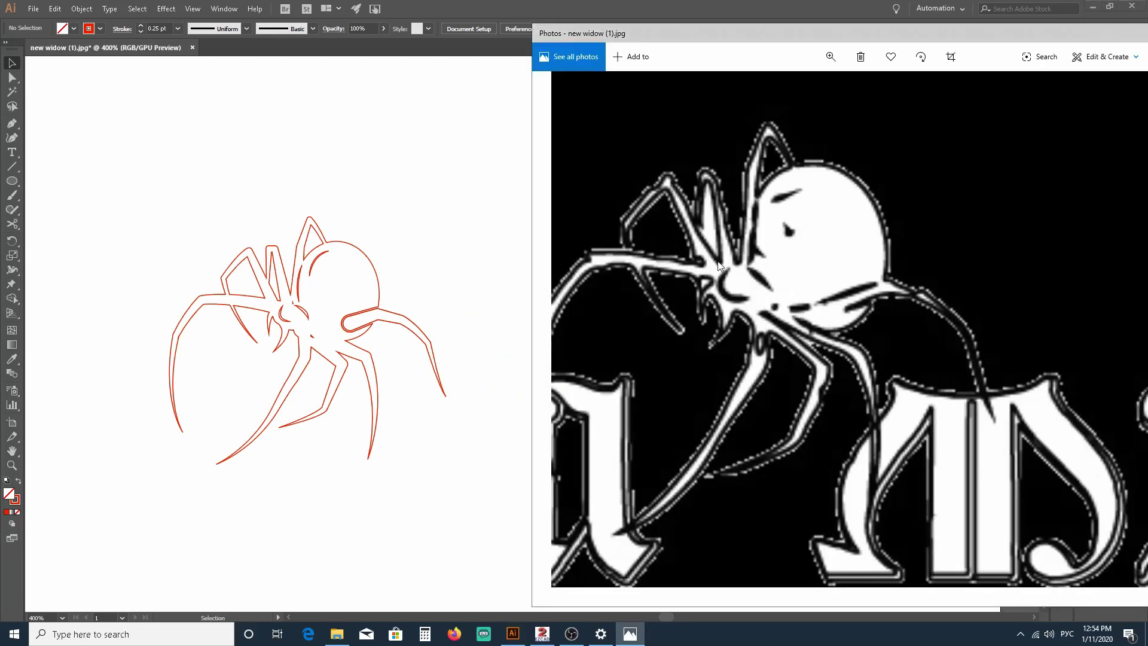
scroll(717, 268, down, 3)
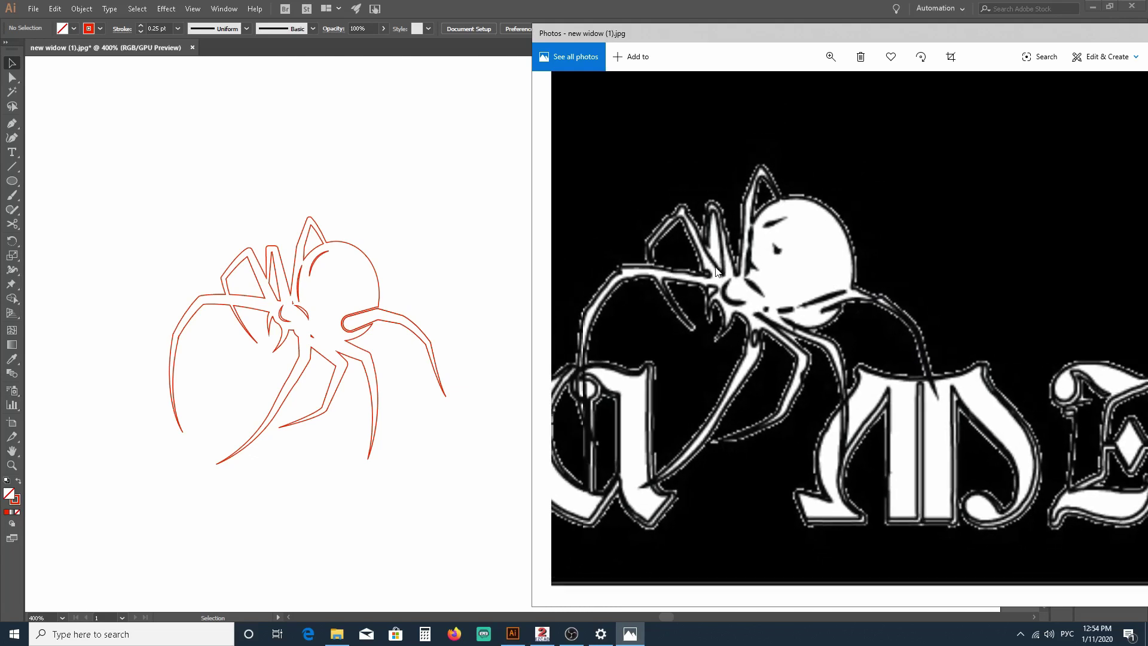
drag(791, 42, 730, 46)
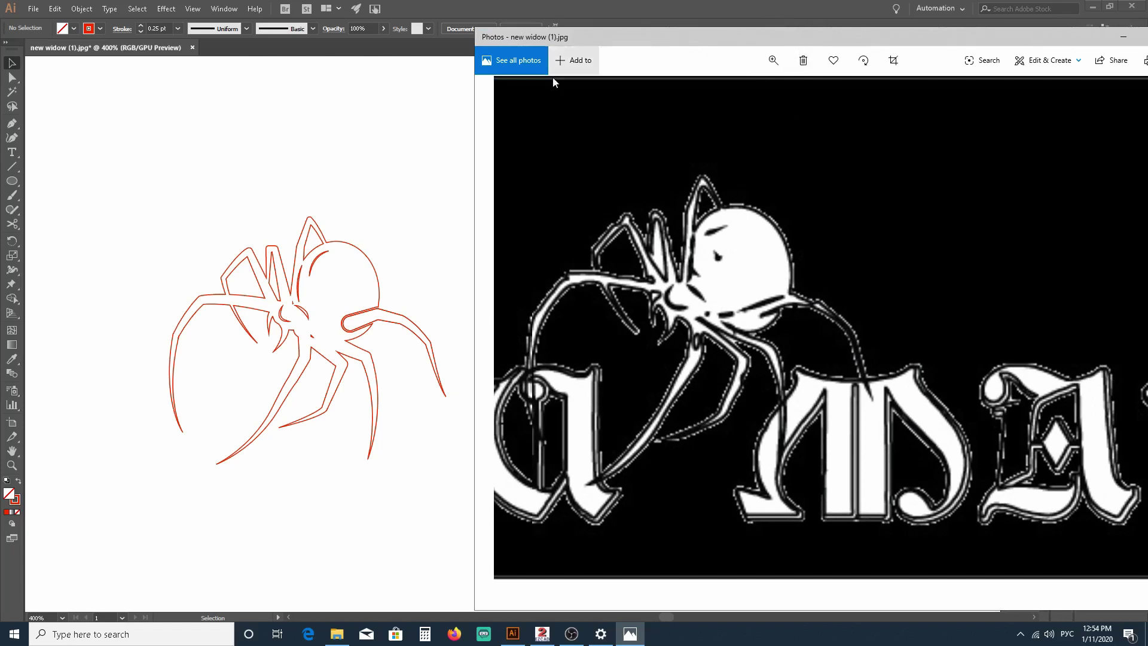
click(432, 101)
scroll(467, 261, down, 3)
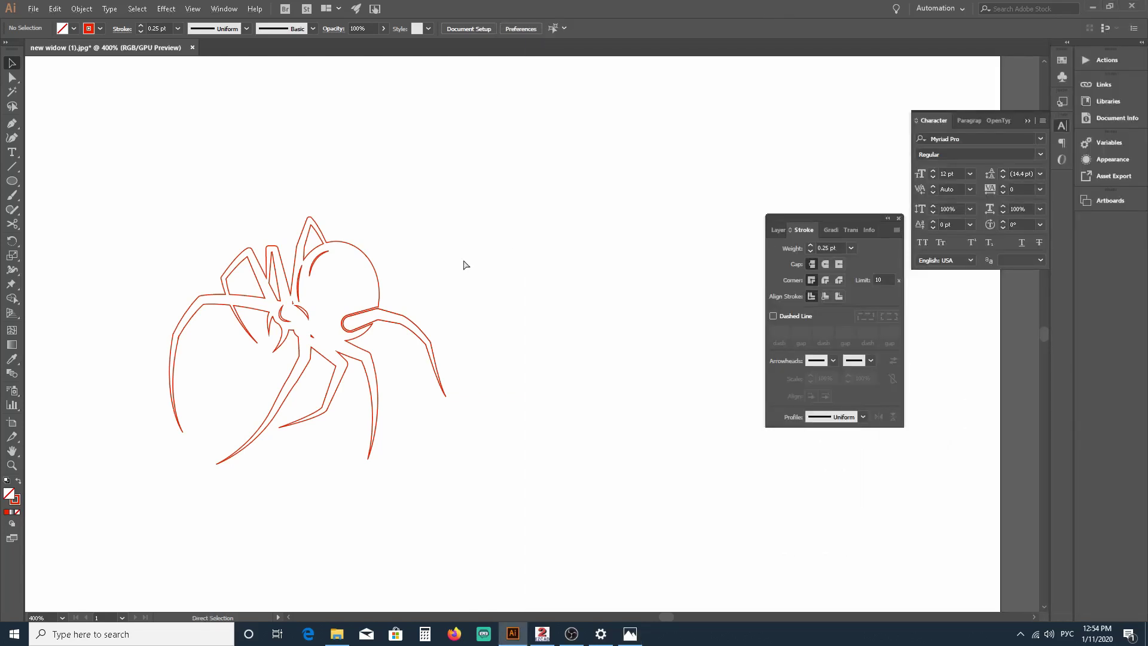
Step: Show Layer 1 so that the Widow Maker reference image lies beneath the red spider outline
scroll(385, 268, up, 1)
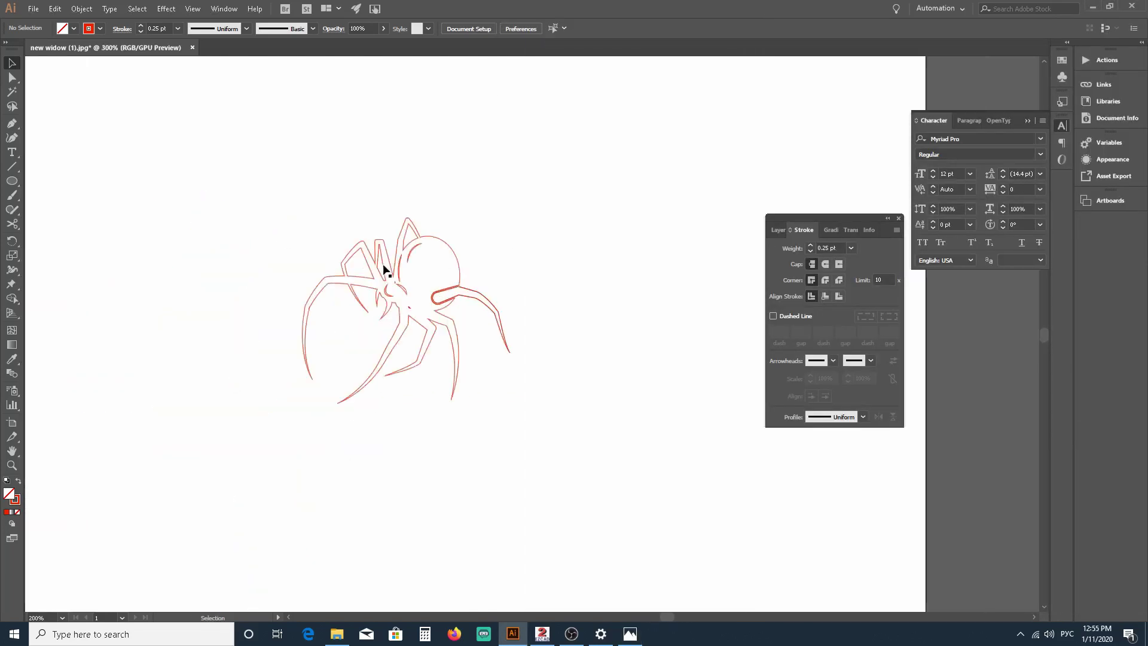
click(776, 230)
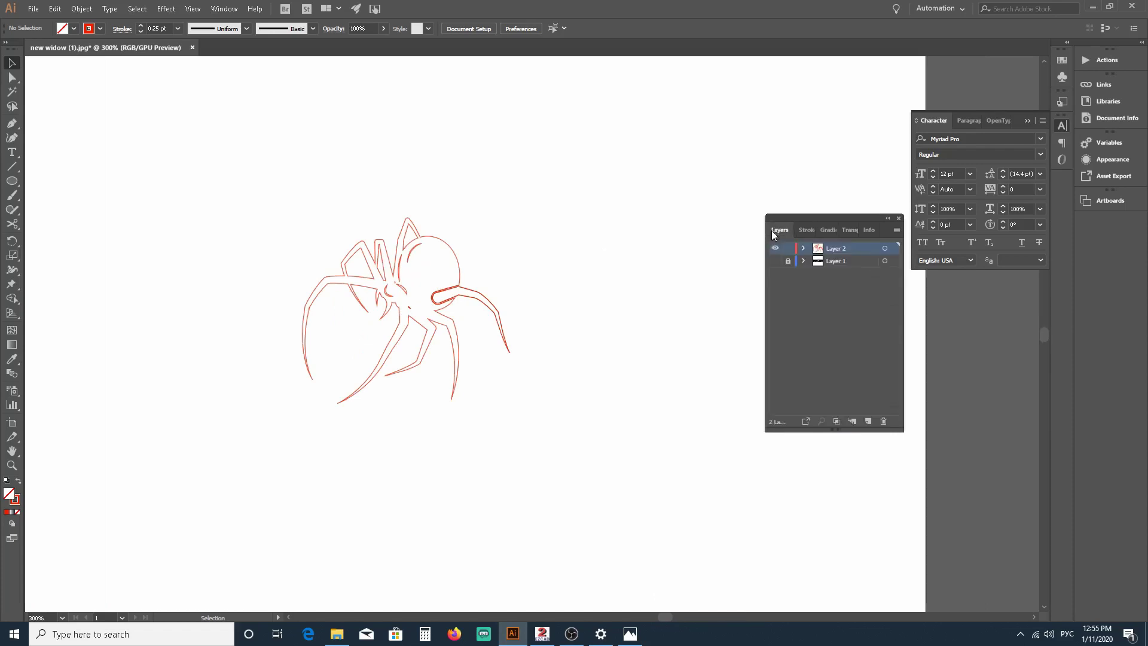
click(776, 261)
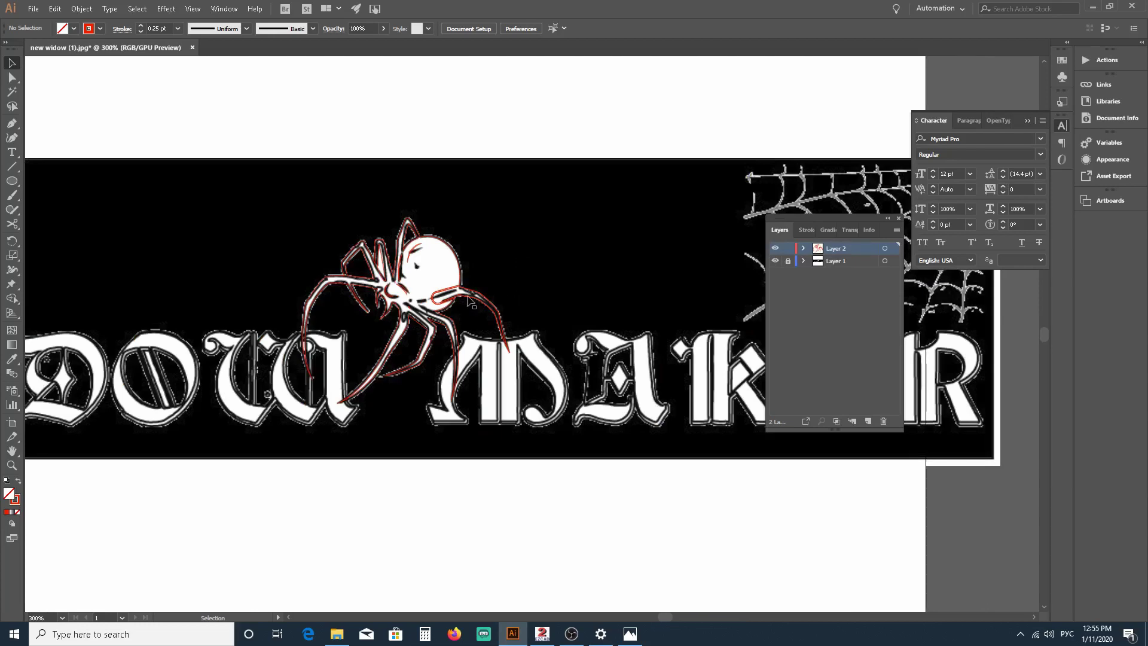
Step: Examine how the red outline follows the reference image around the spider's head, abdomen and legs
scroll(359, 281, up, 2)
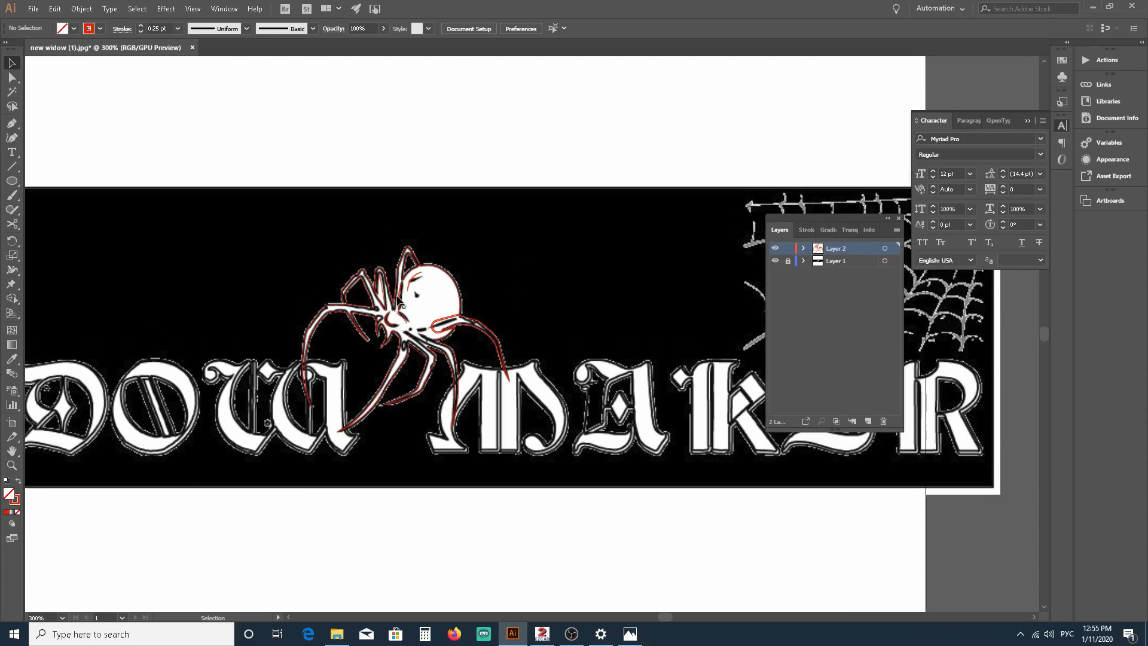
scroll(389, 263, down, 1)
key(super)
key(Escape)
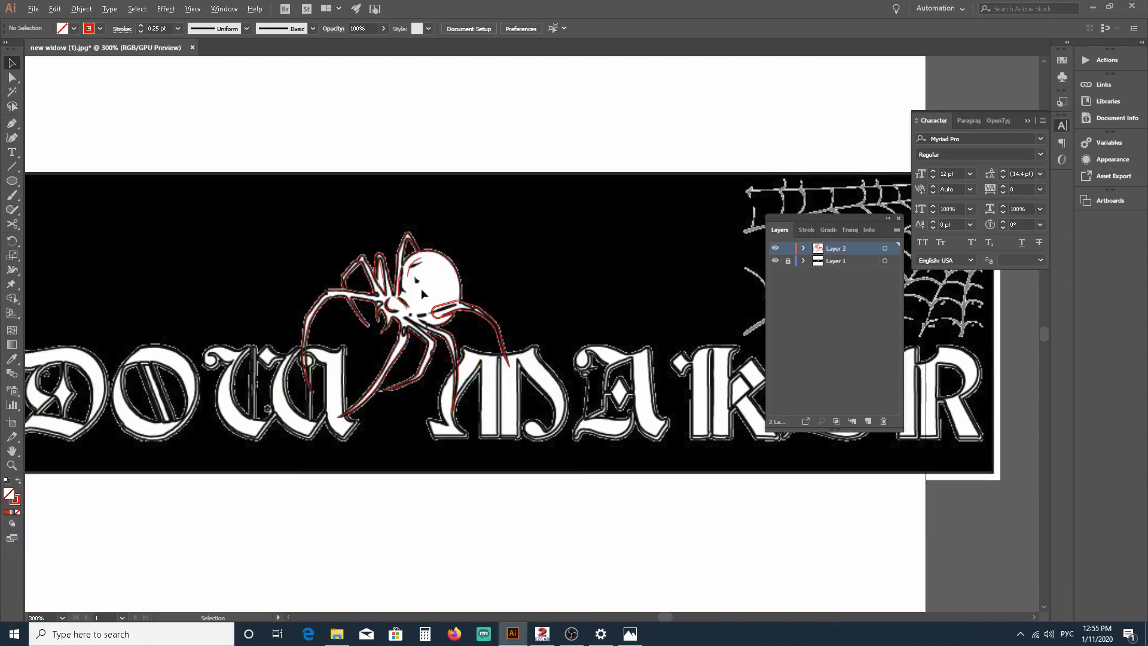
scroll(421, 288, up, 3)
scroll(381, 275, up, 1)
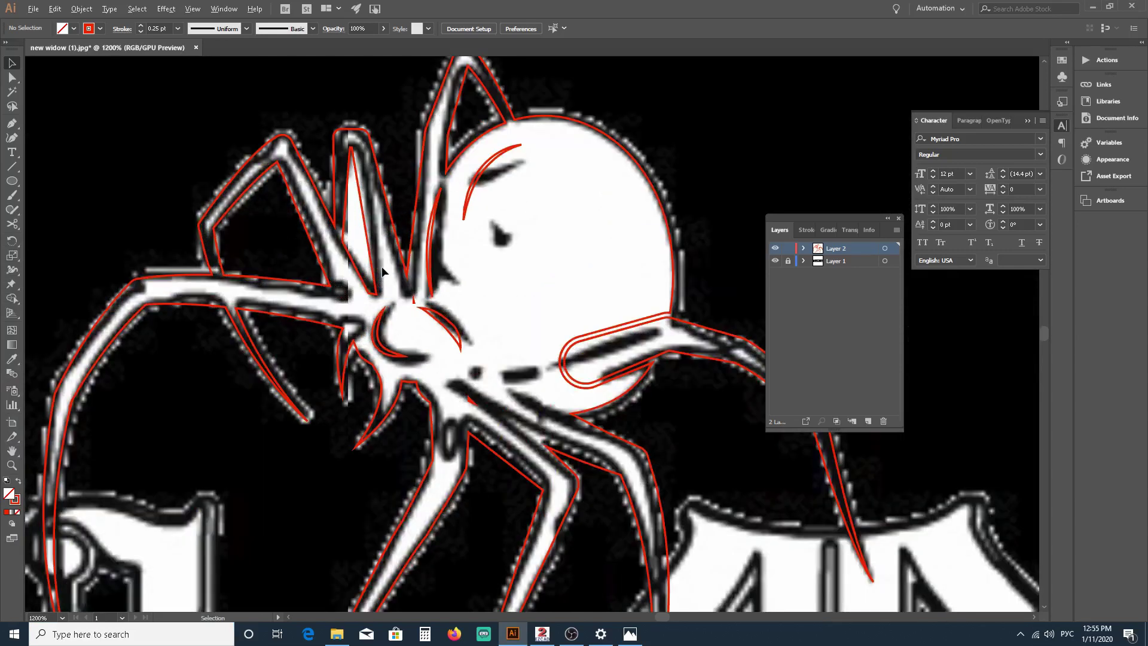
scroll(428, 244, down, 1)
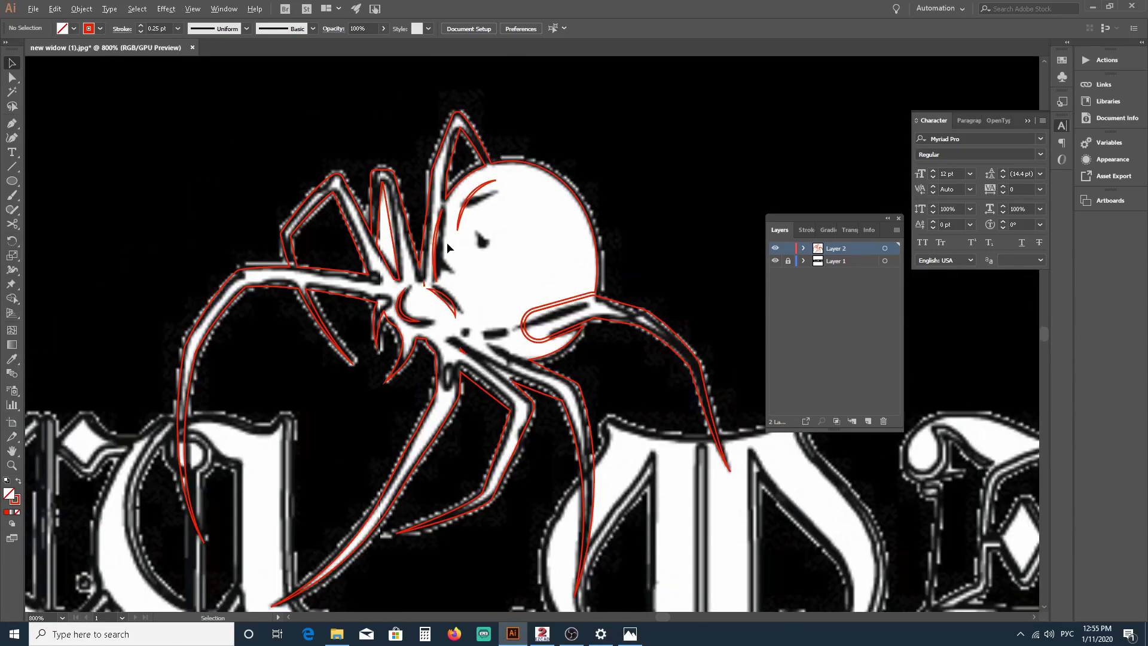
scroll(475, 293, down, 1)
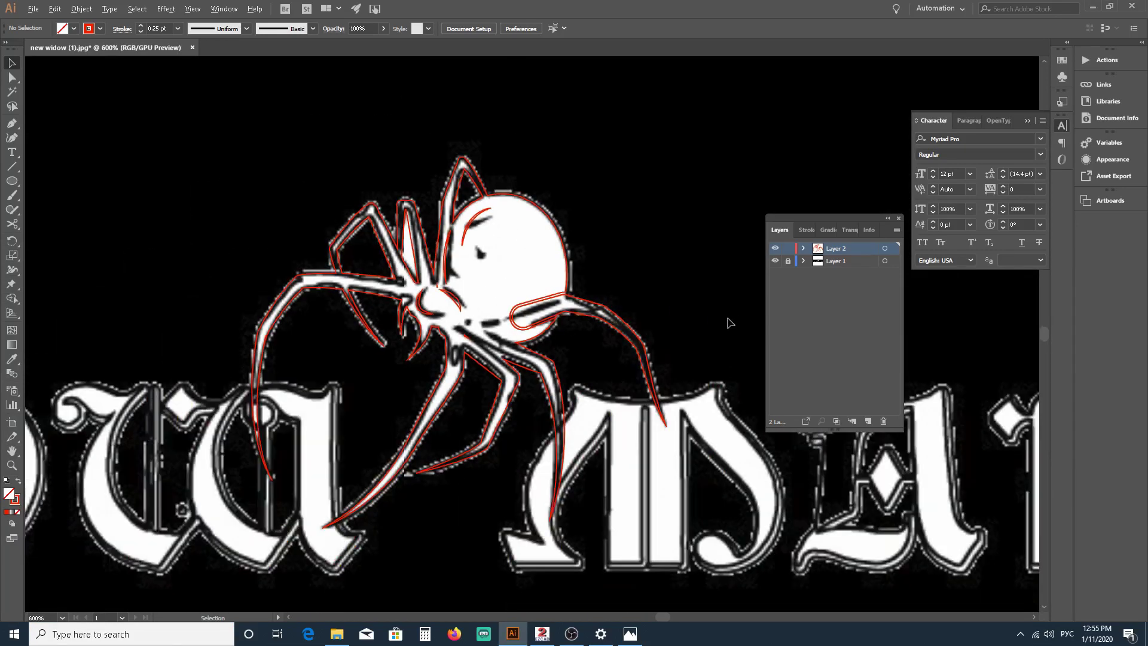
scroll(609, 310, down, 1)
scroll(526, 332, up, 3)
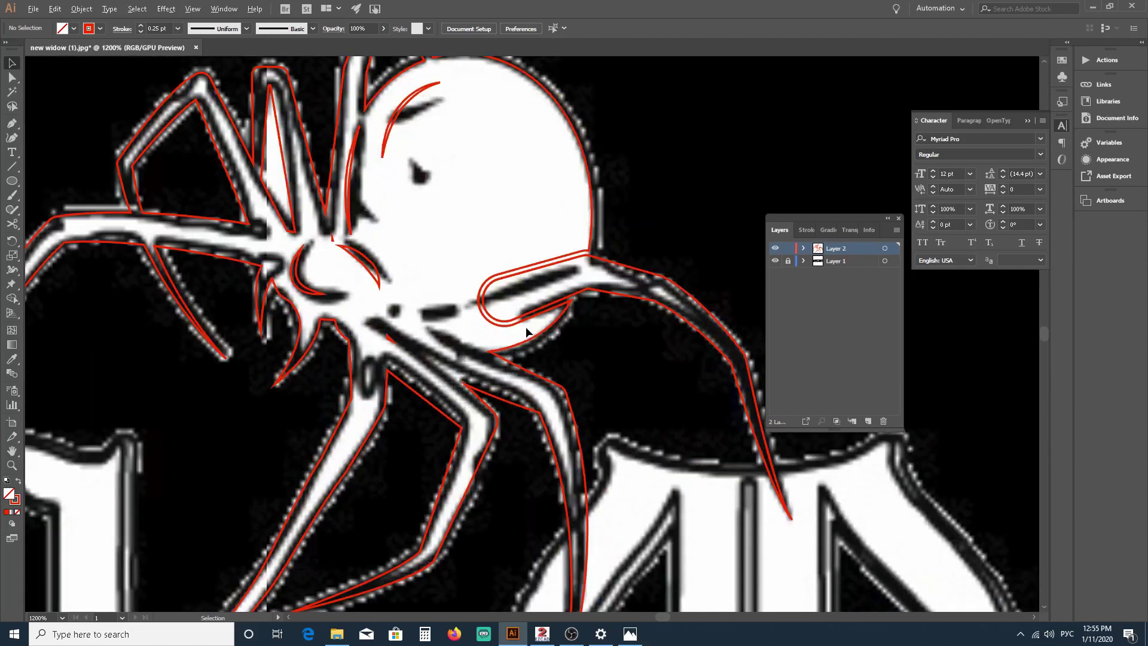
scroll(523, 326, up, 1)
scroll(525, 327, down, 2)
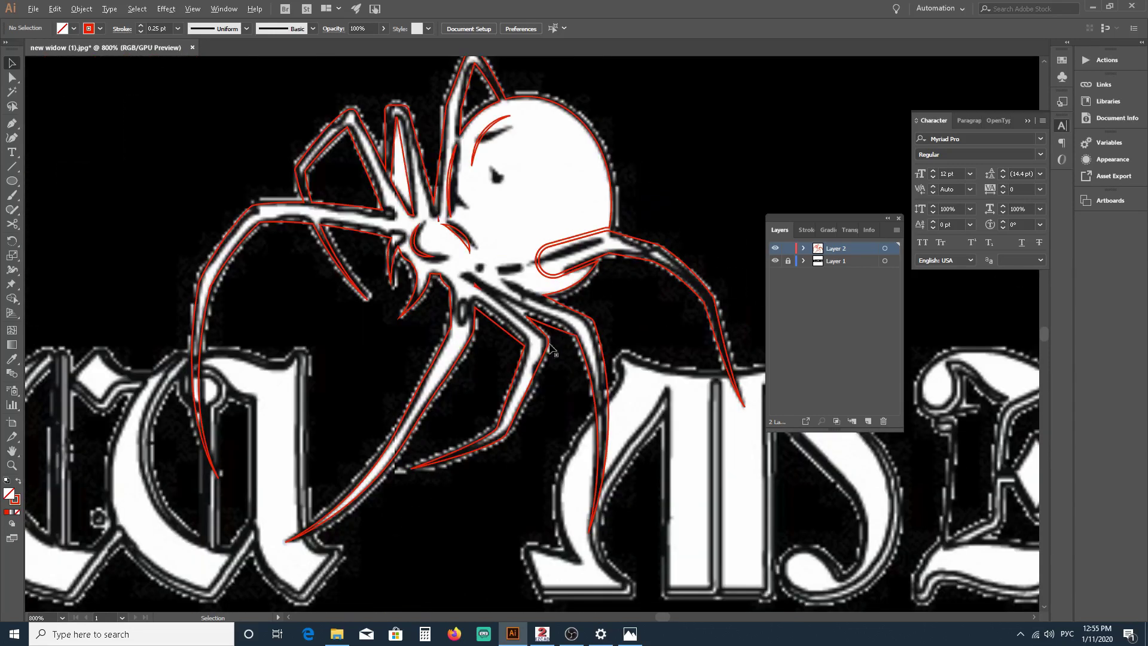
Step: Move the inner corner anchor point between the two legs below the abdomen up and inward along the reference's dark gap
scroll(529, 327, up, 2)
click(513, 295)
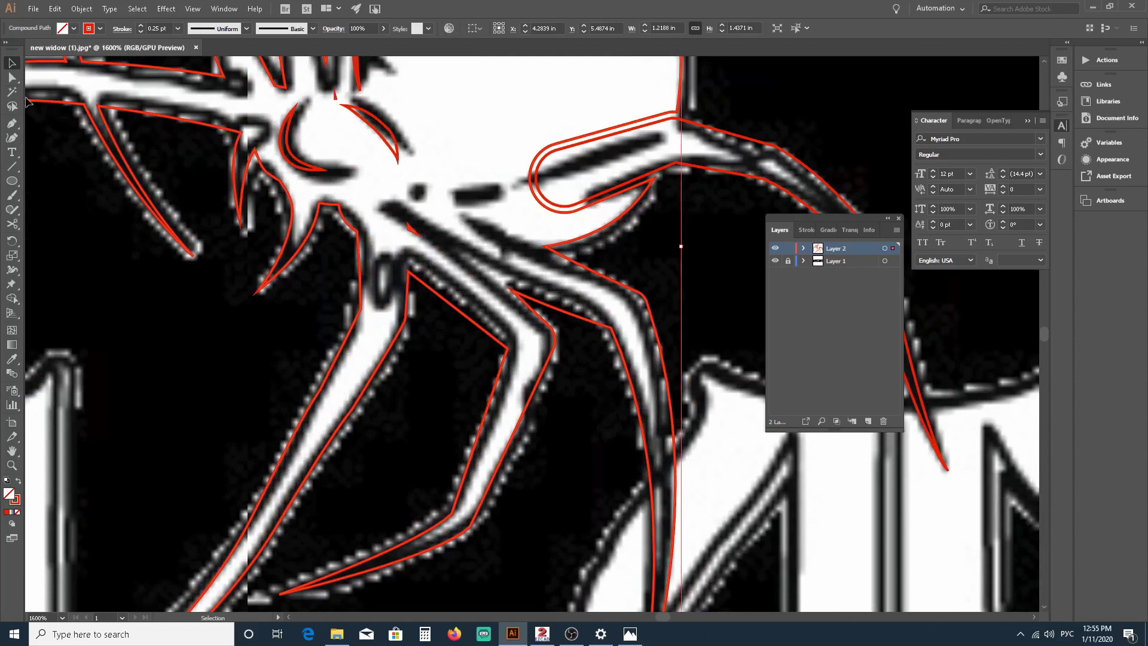
click(12, 78)
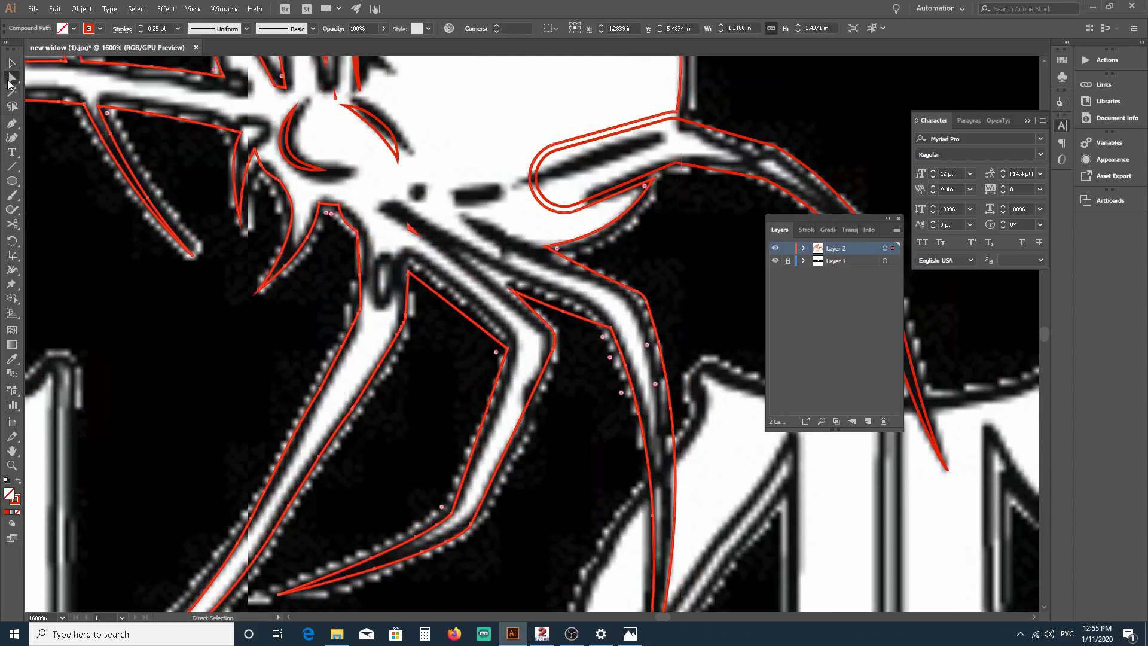
click(512, 293)
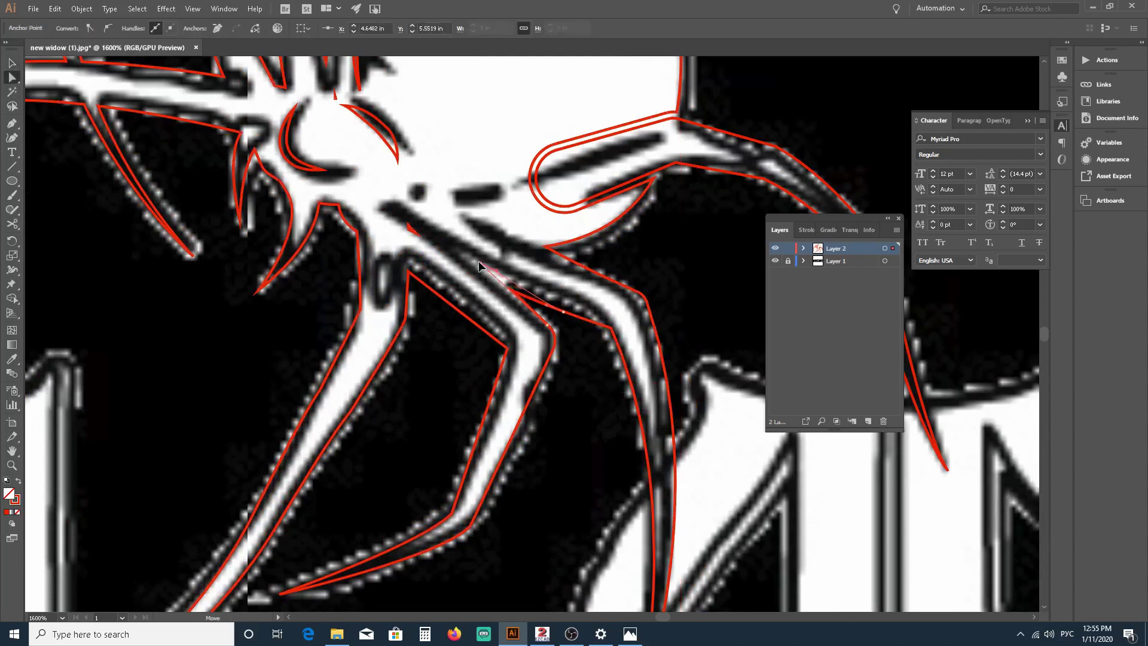
drag(462, 254, 449, 245)
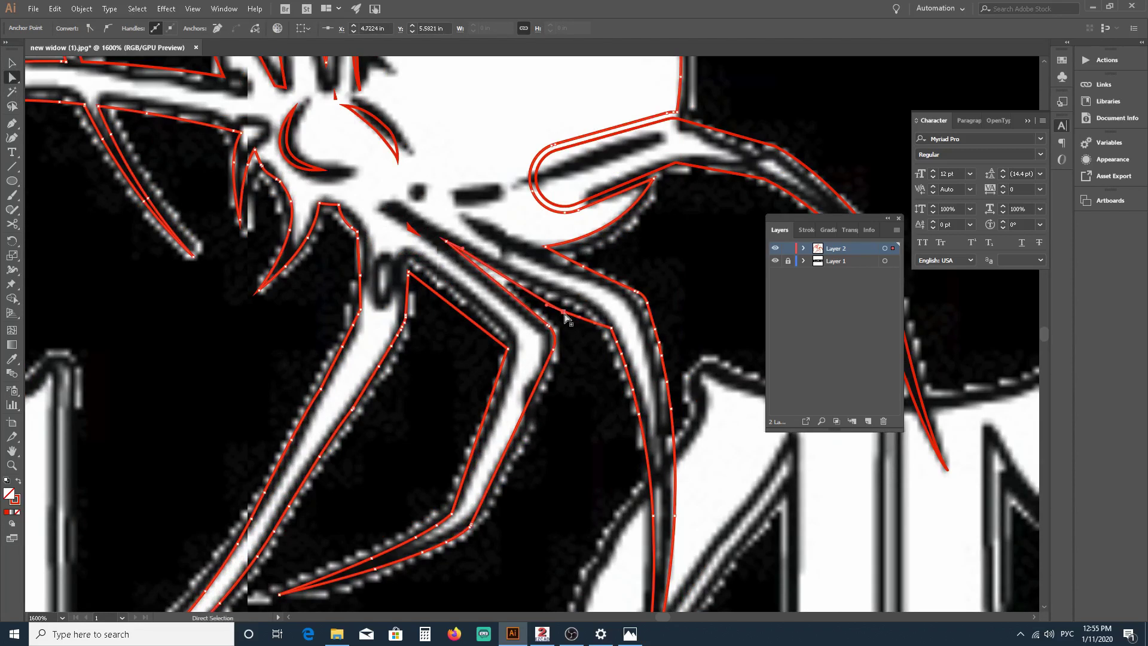
Step: Adjust the anchor points on the inner contours of the two legs below the abdomen to follow the reference edges
drag(565, 317, 598, 312)
scroll(604, 311, down, 2)
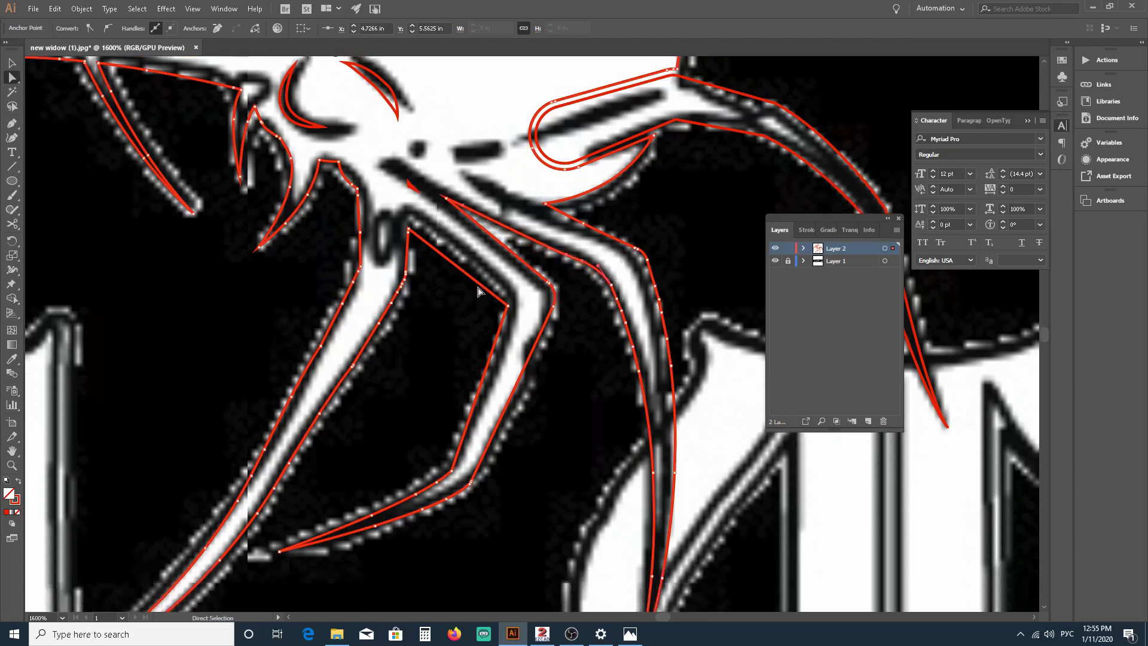
drag(409, 232, 409, 211)
scroll(472, 254, down, 1)
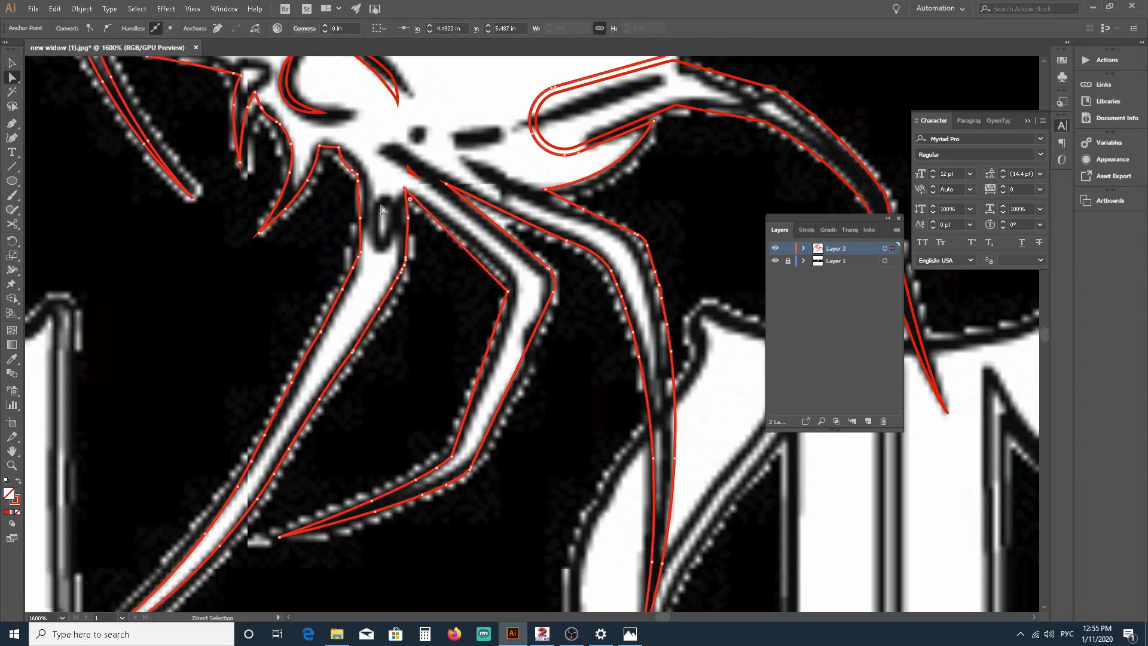
Step: Move the inner corner anchor where the short pointed limb branches off the long front leg toward the spider's head, matching the reference
scroll(414, 201, down, 4)
scroll(427, 194, up, 1)
scroll(353, 132, up, 3)
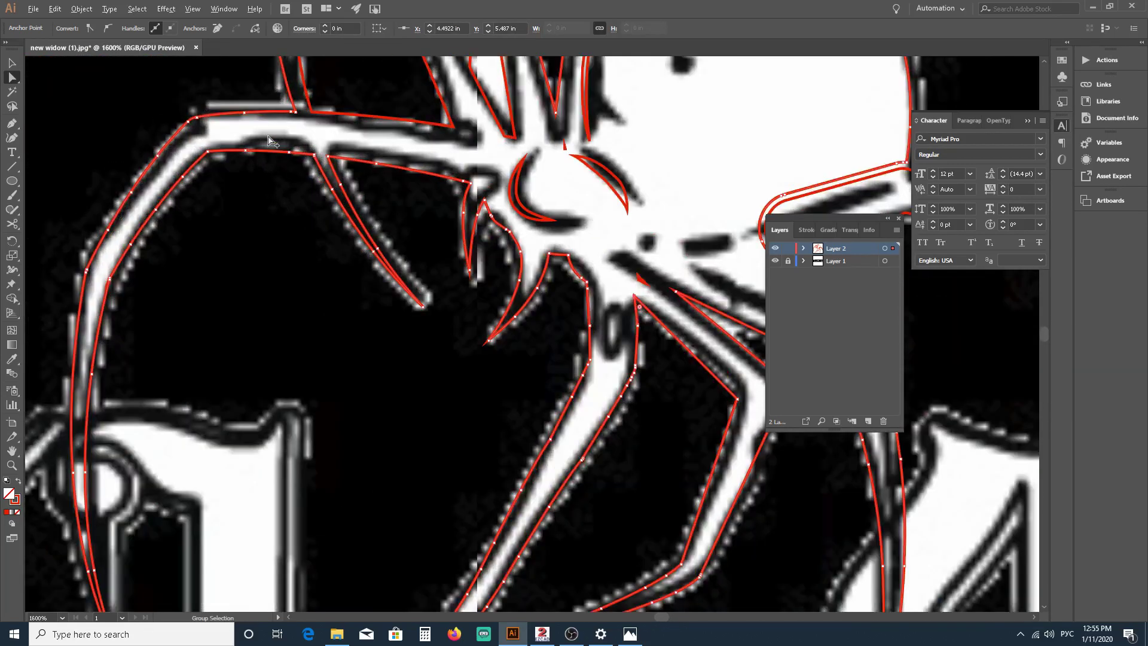
drag(330, 160, 345, 180)
click(342, 189)
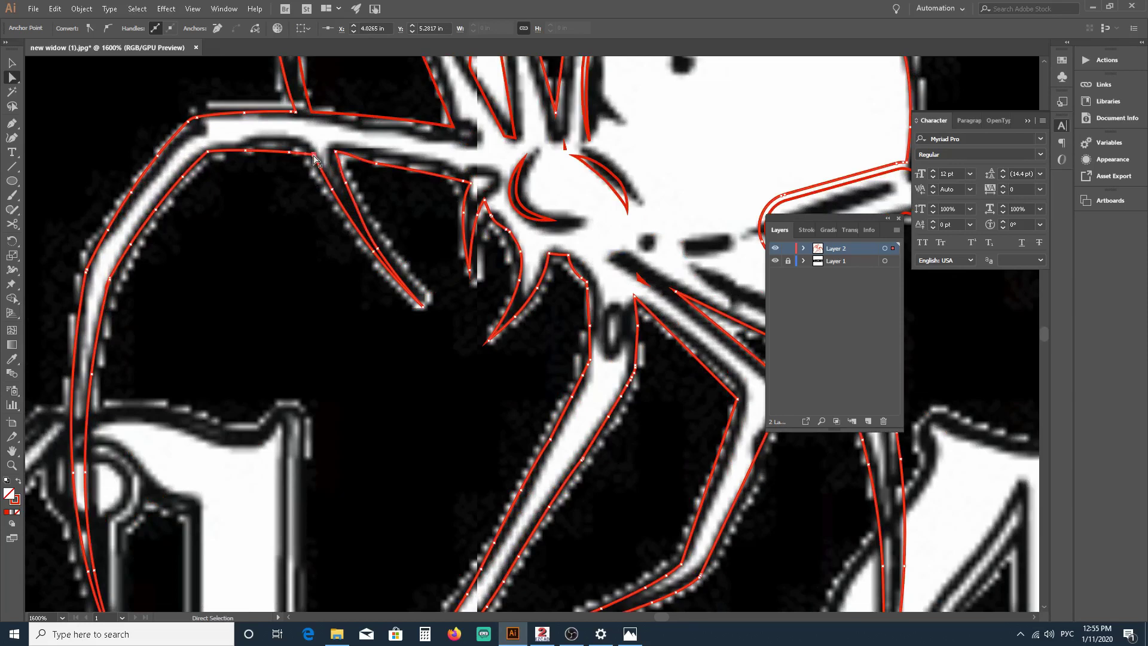
Step: Compare the corrected red outline with the reference image around the legs, head and abdomen, and across the whole spider
scroll(253, 261, down, 4)
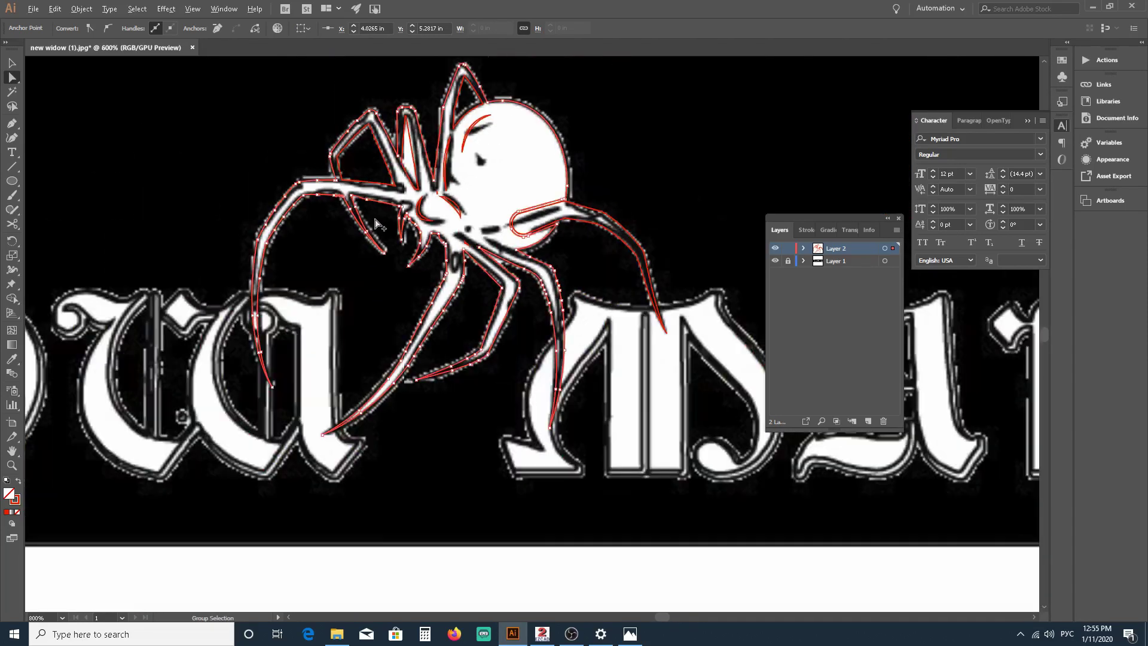
scroll(553, 207, up, 4)
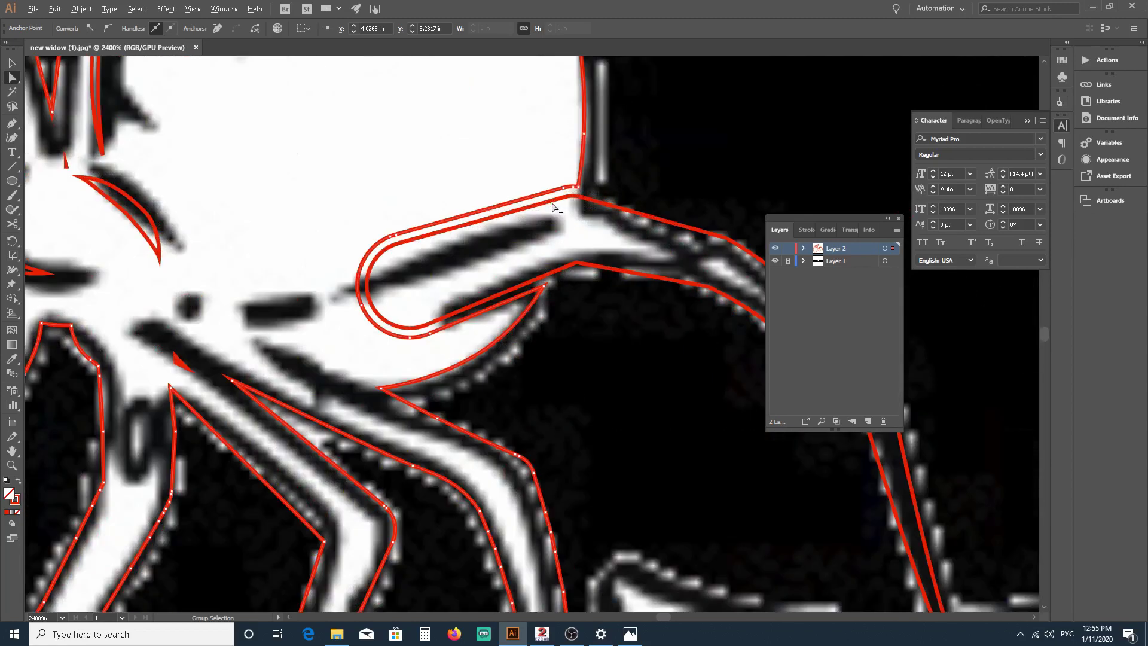
scroll(511, 160, down, 4)
scroll(511, 161, up, 2)
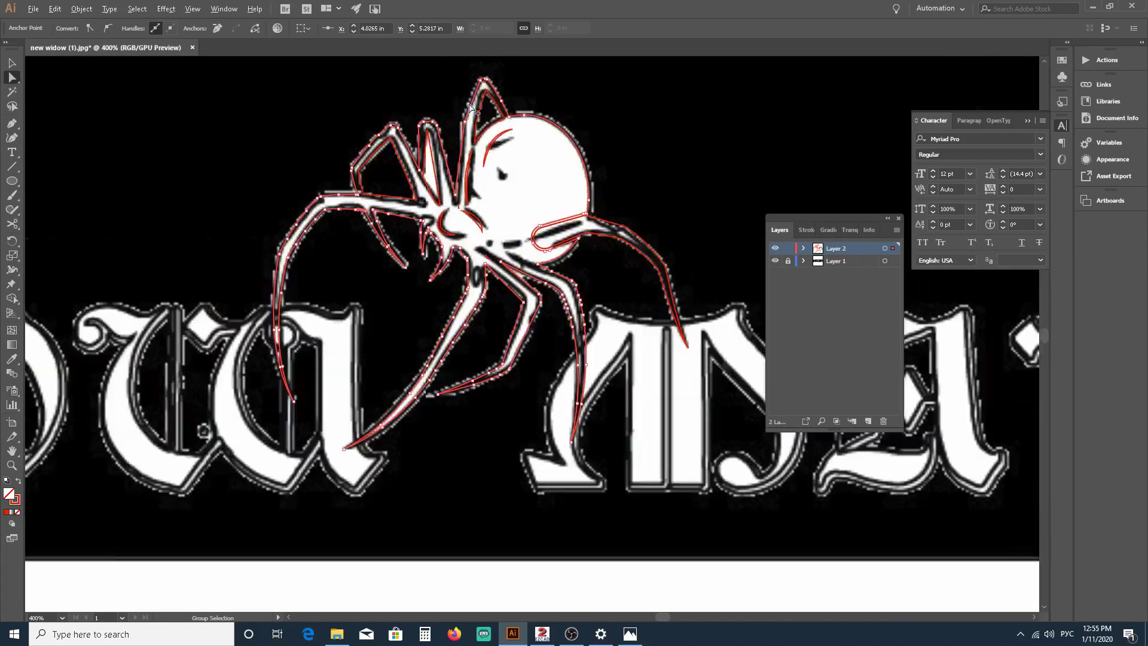
scroll(470, 108, up, 1)
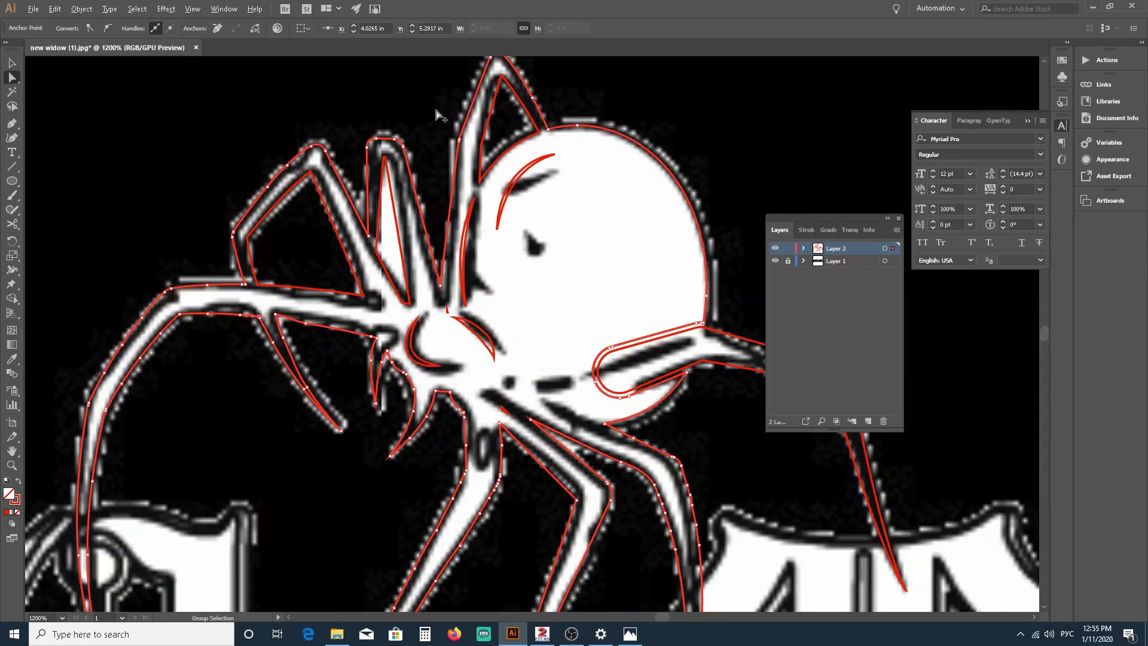
scroll(375, 168, down, 3)
scroll(344, 216, up, 1)
scroll(343, 224, down, 1)
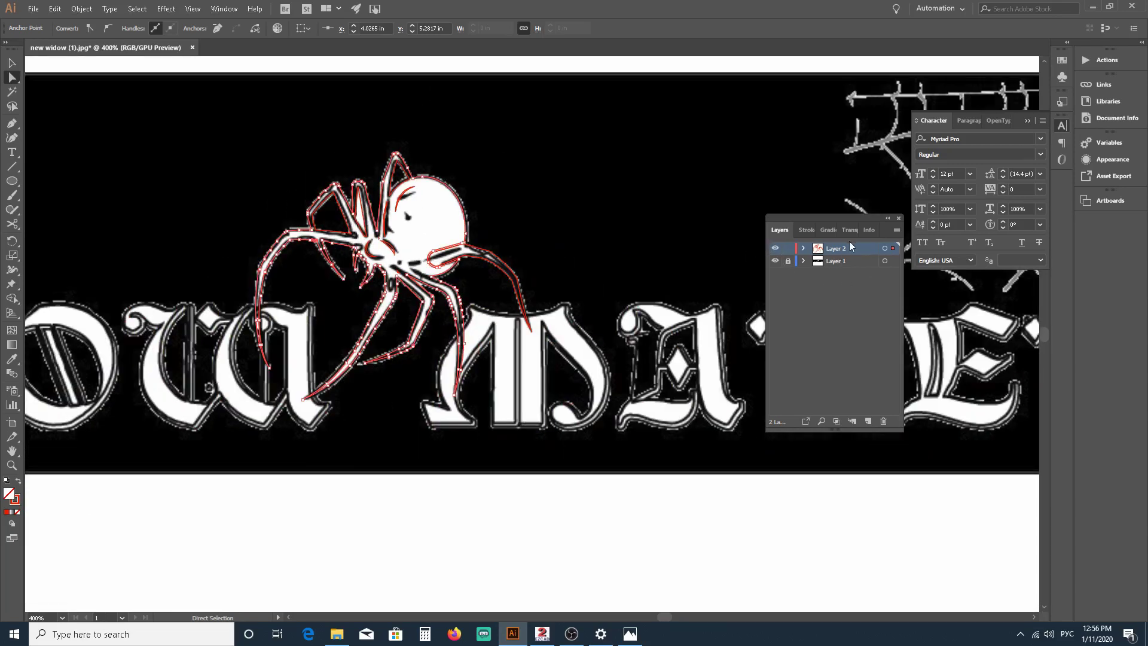
Step: Hide the reference image on Layer 1 and deselect the spider outline so only the red line art is shown
click(777, 260)
scroll(658, 284, down, 2)
click(611, 283)
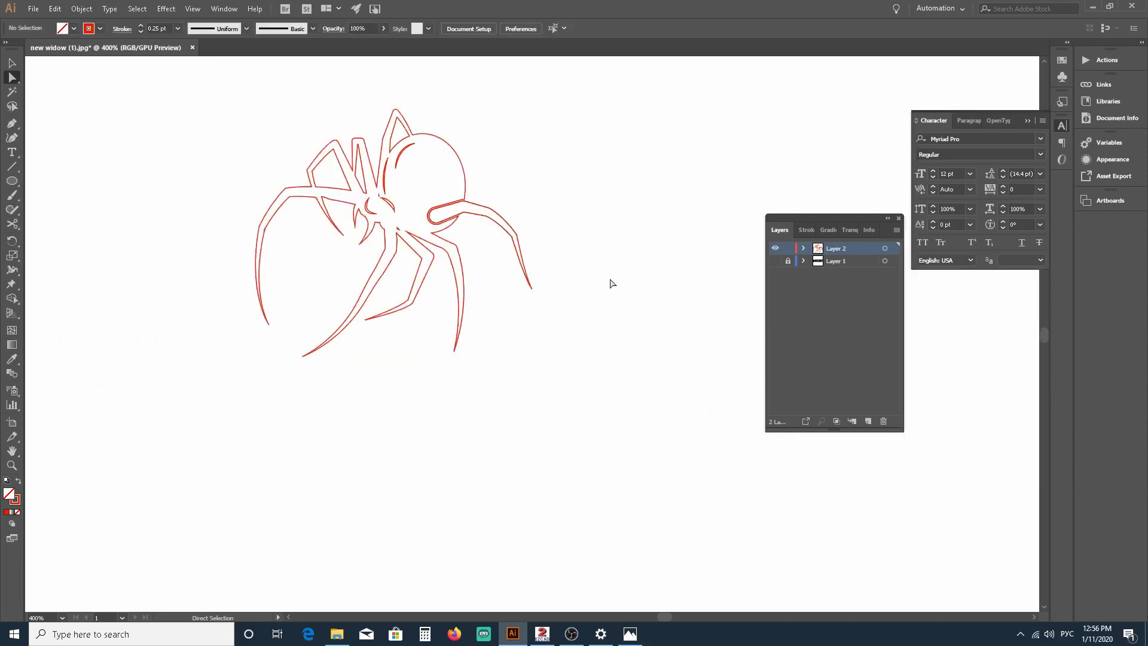
scroll(674, 377, up, 3)
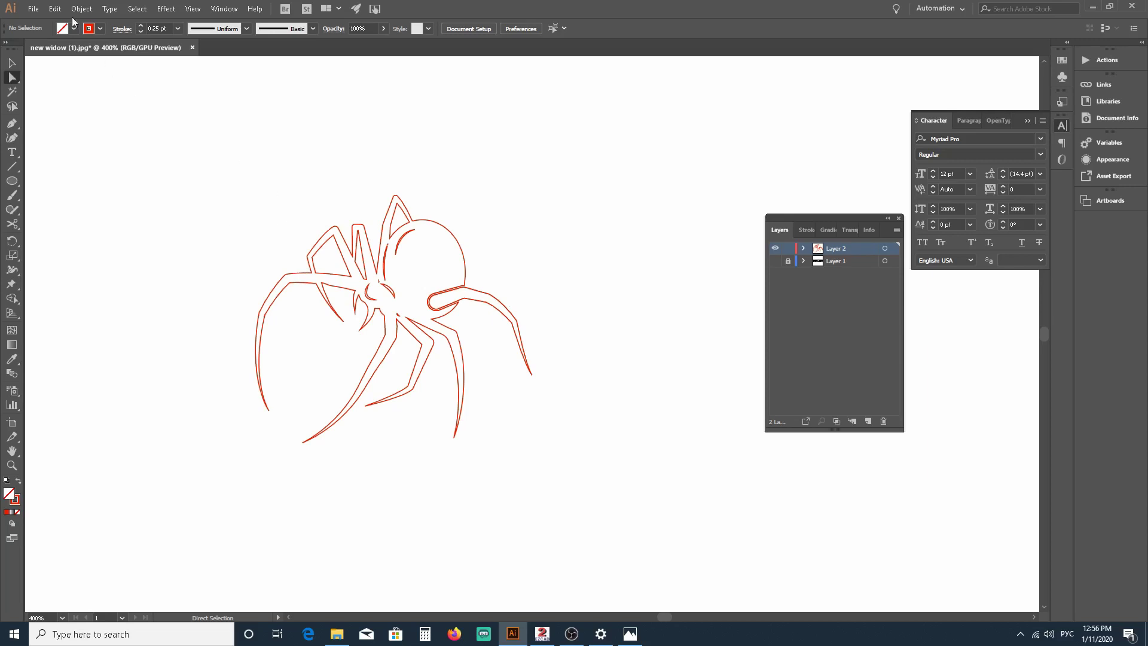
Step: Start saving the drawing under a new name on the Desktop and clear the suggested file name
click(35, 12)
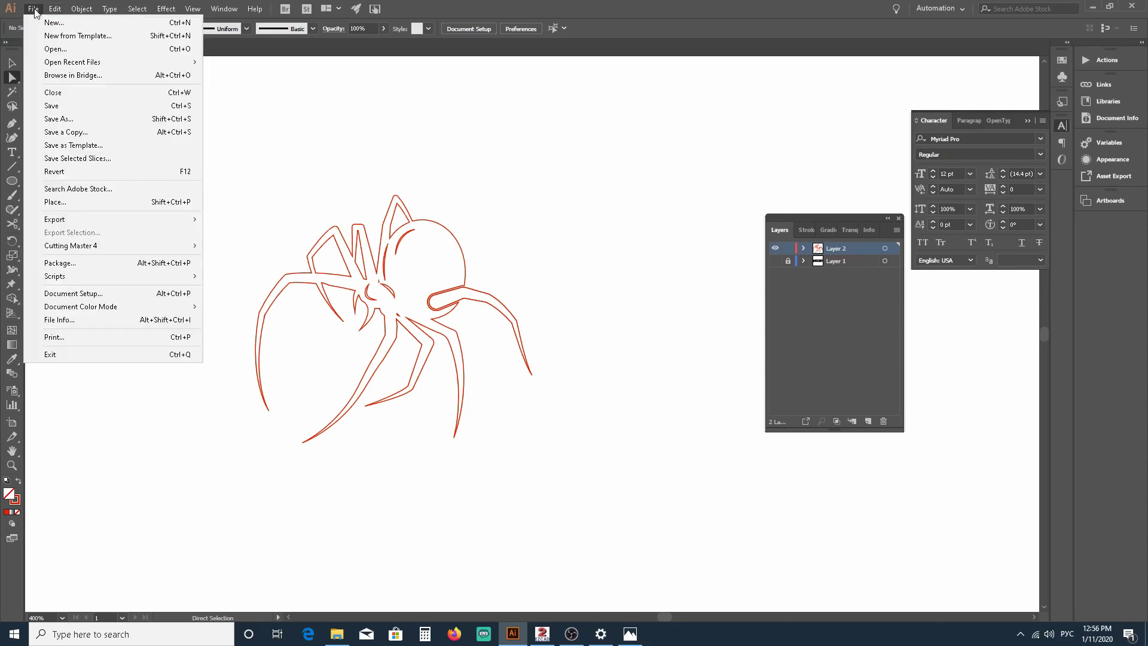
click(100, 124)
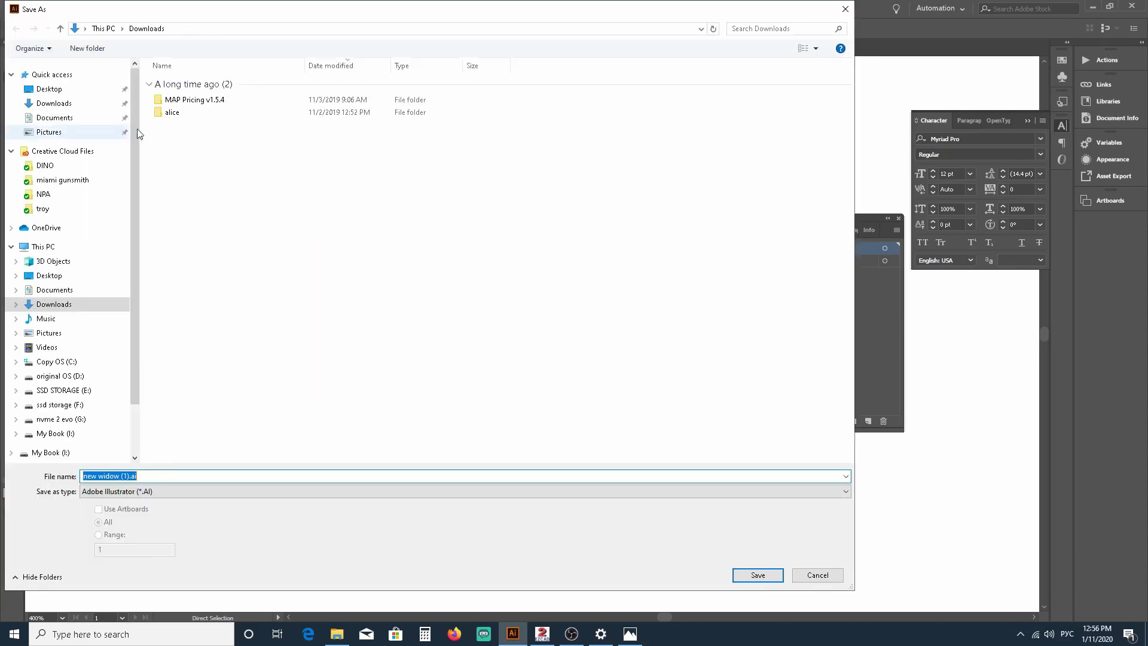
click(66, 90)
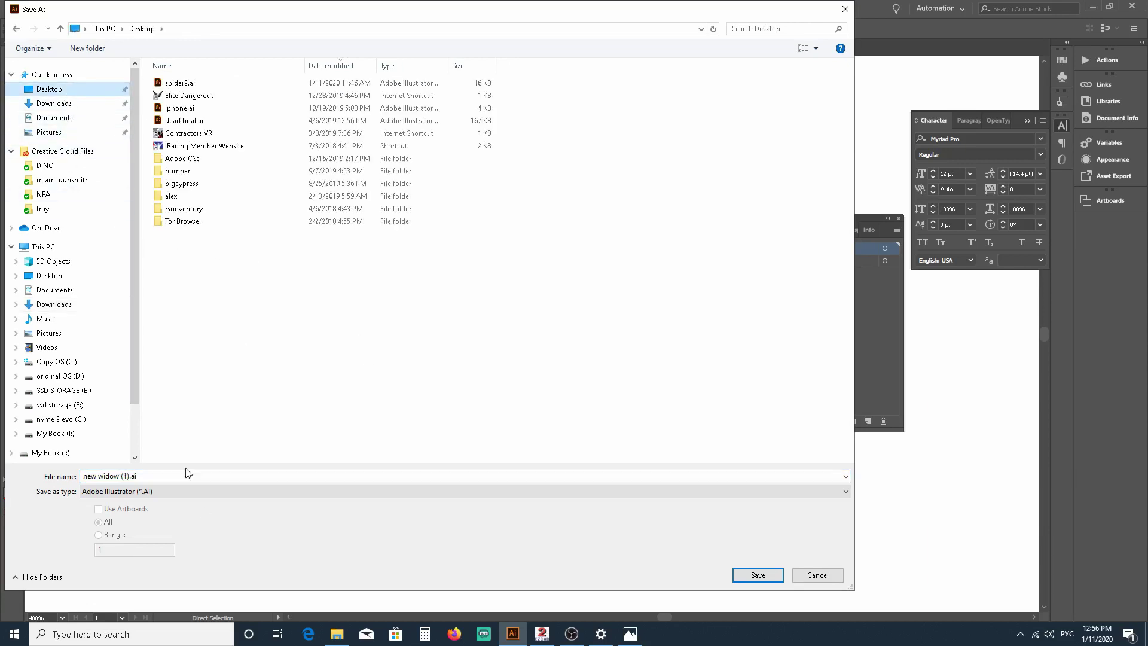
click(129, 479)
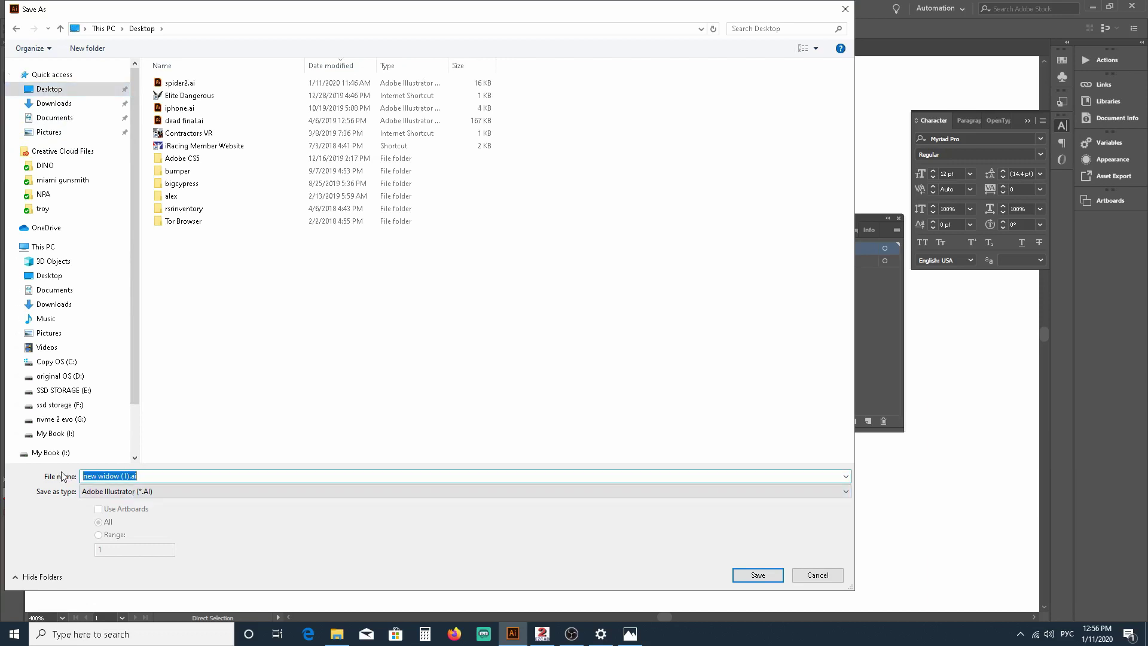
text(ы)
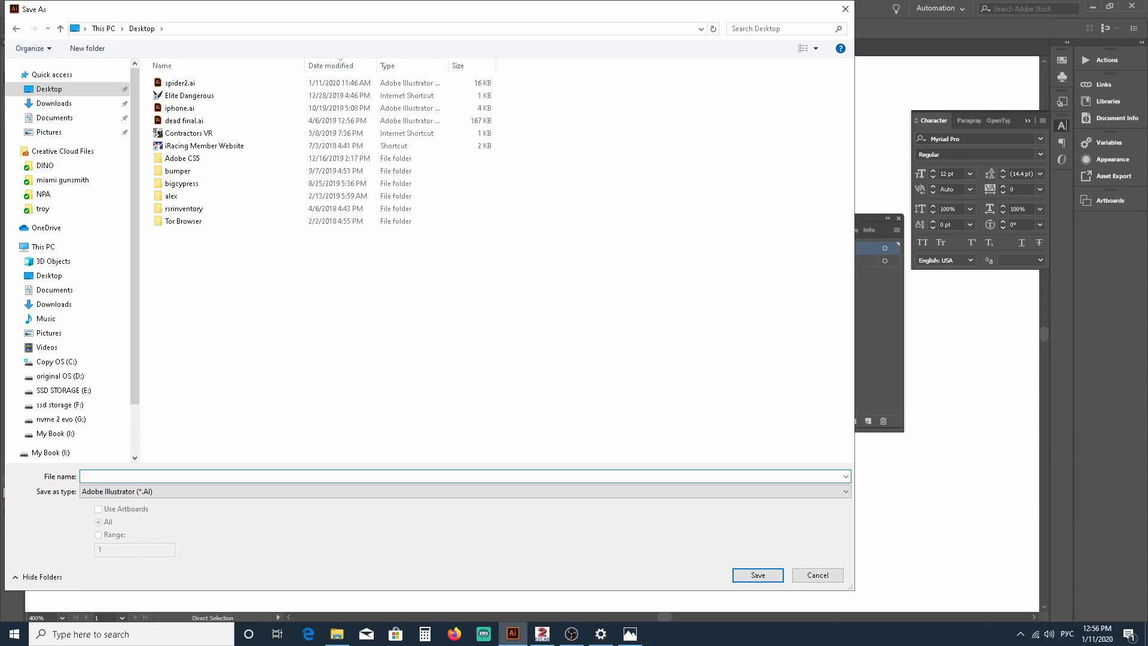
click(1020, 633)
right_click(1022, 635)
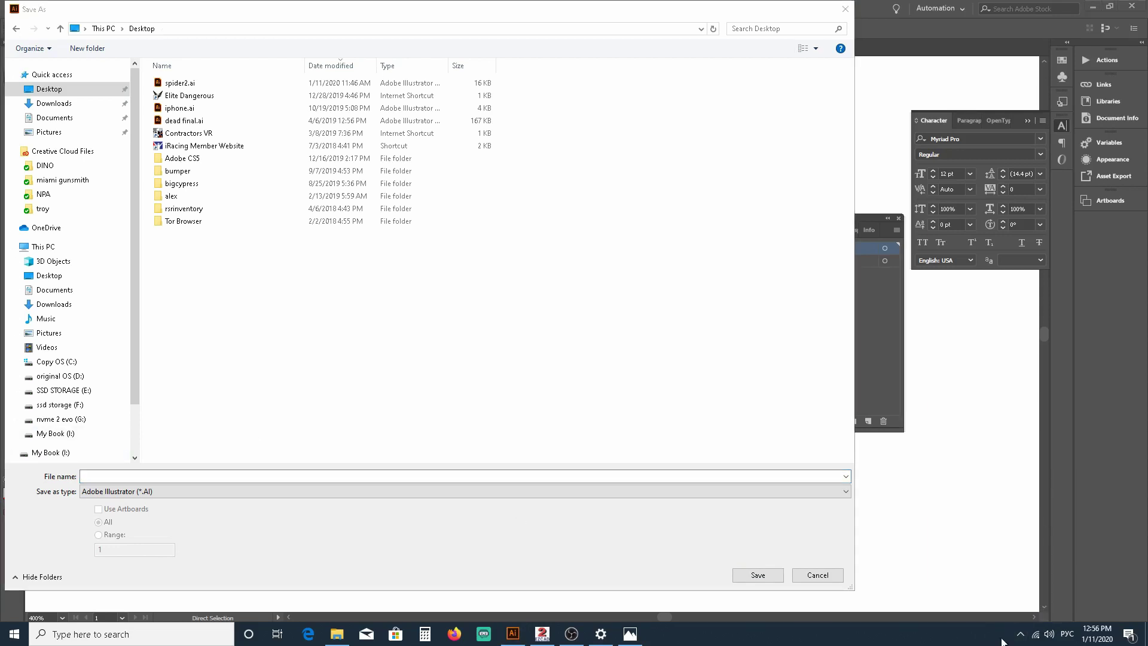
click(922, 636)
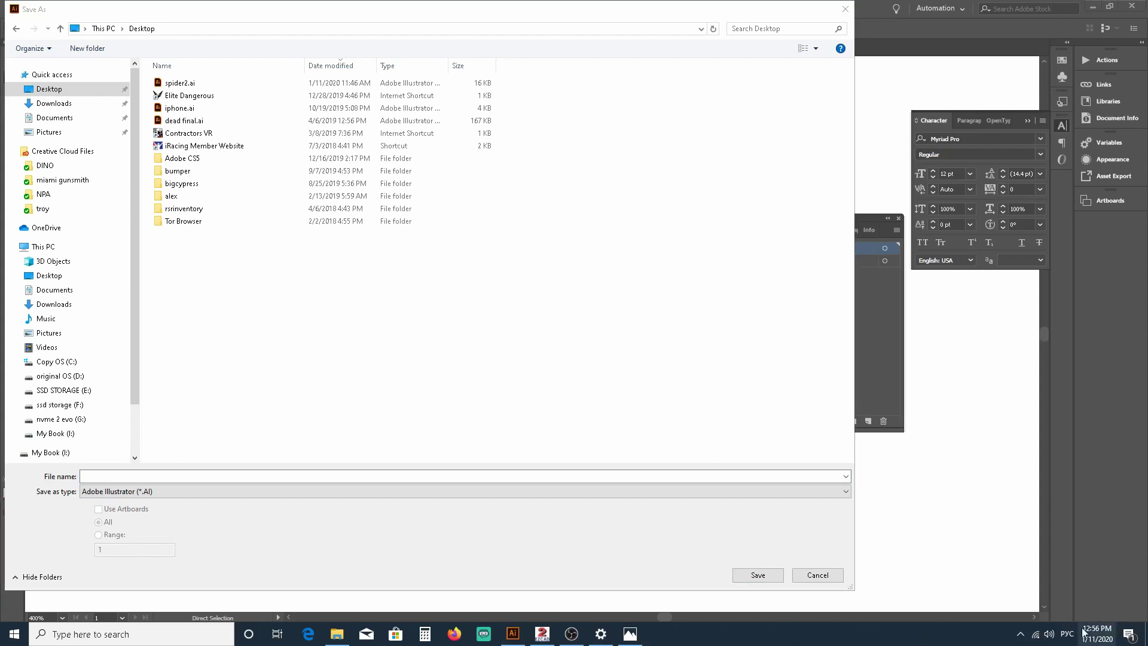
click(1021, 635)
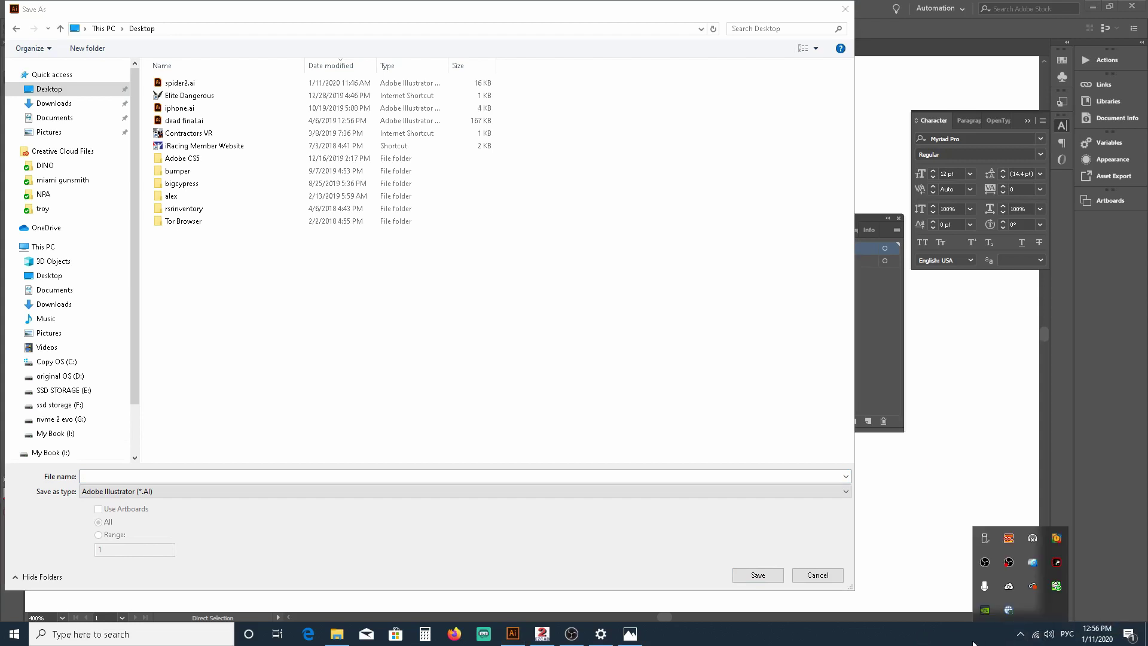
click(940, 638)
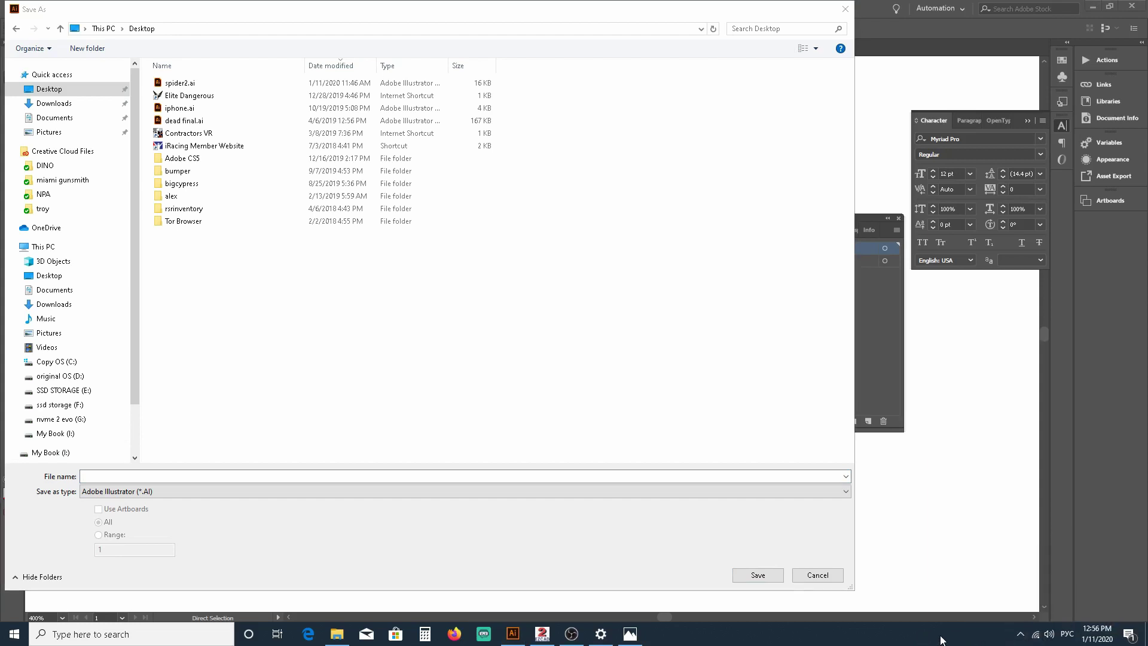
right_click(941, 640)
click(920, 642)
click(155, 477)
text(p)
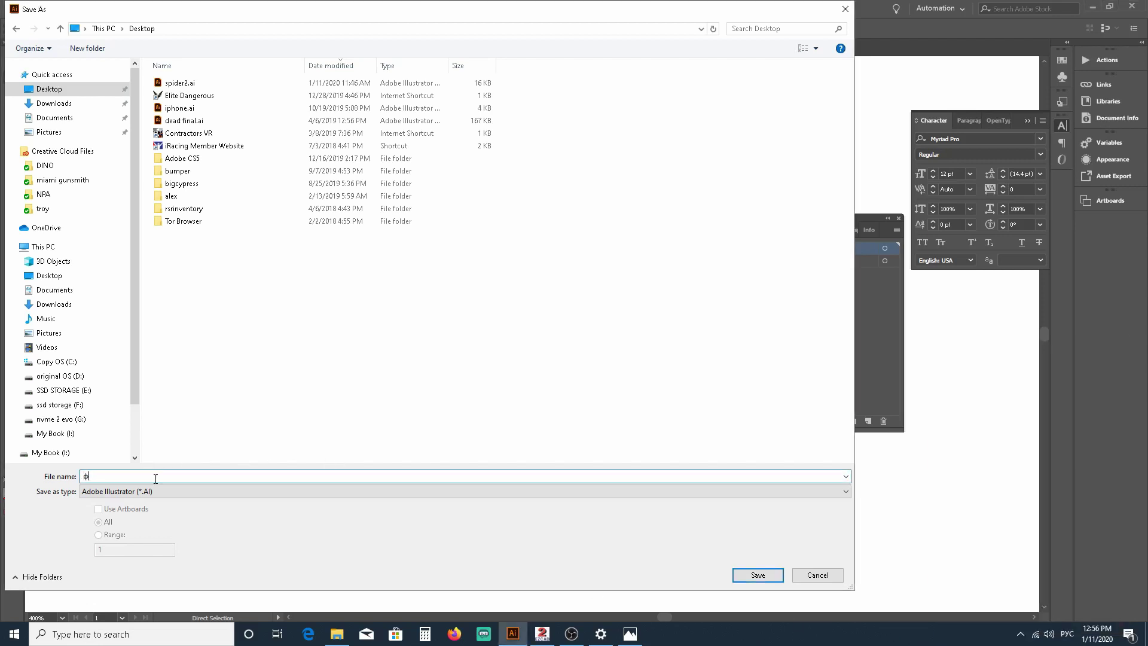
text(ваыва)
click(161, 635)
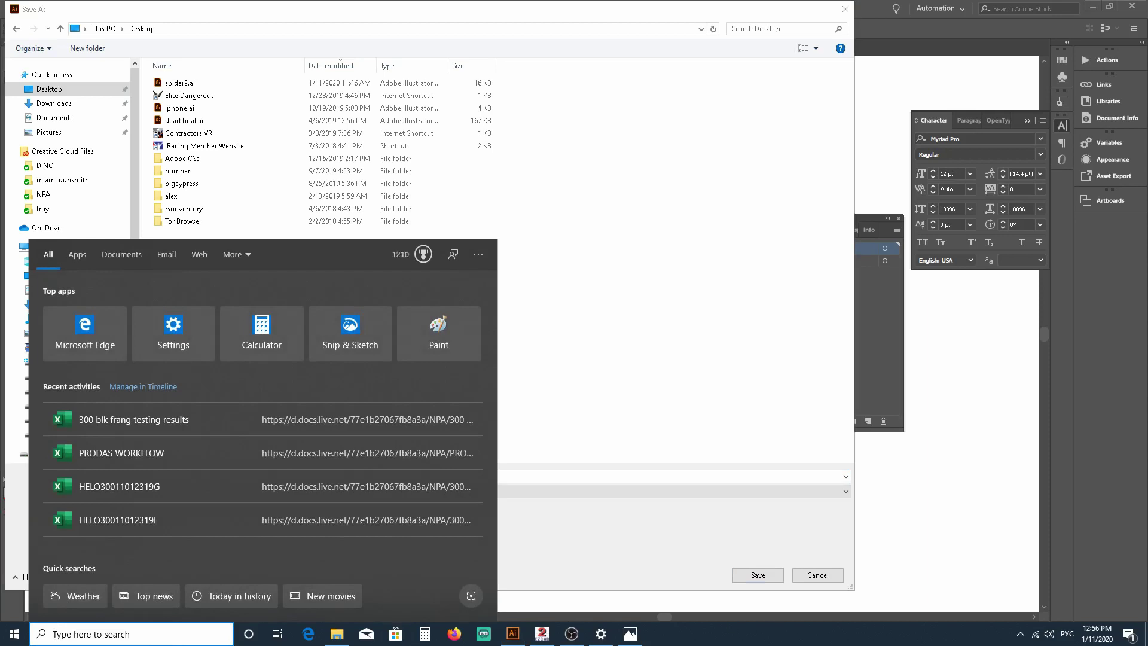
right_click(1017, 636)
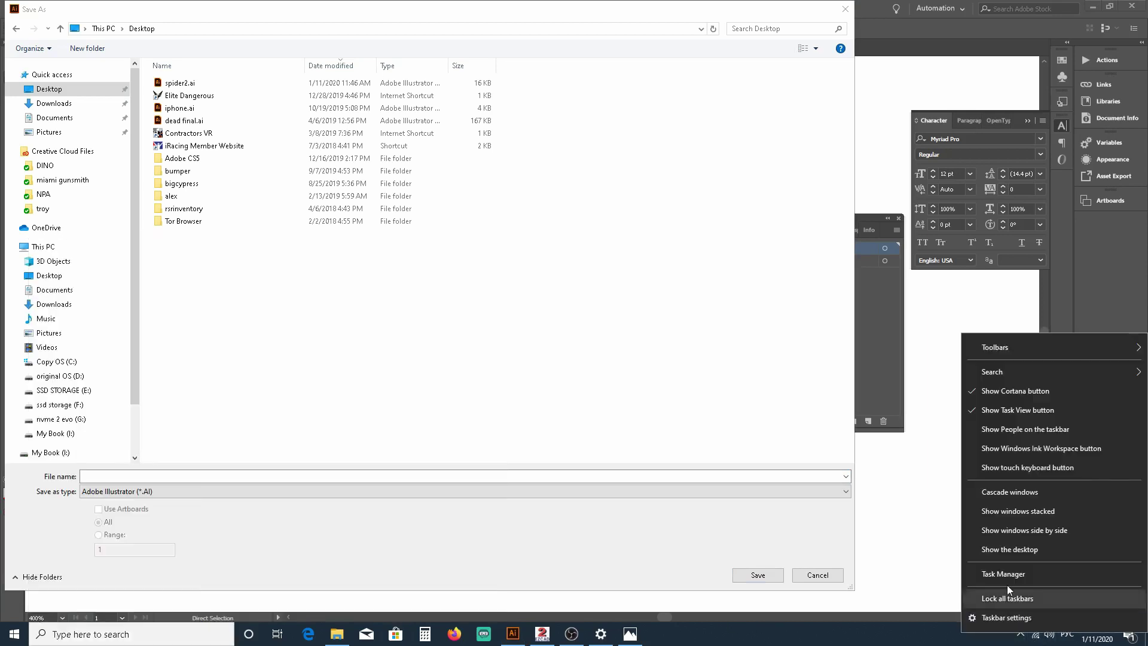
mouse_move(1015, 371)
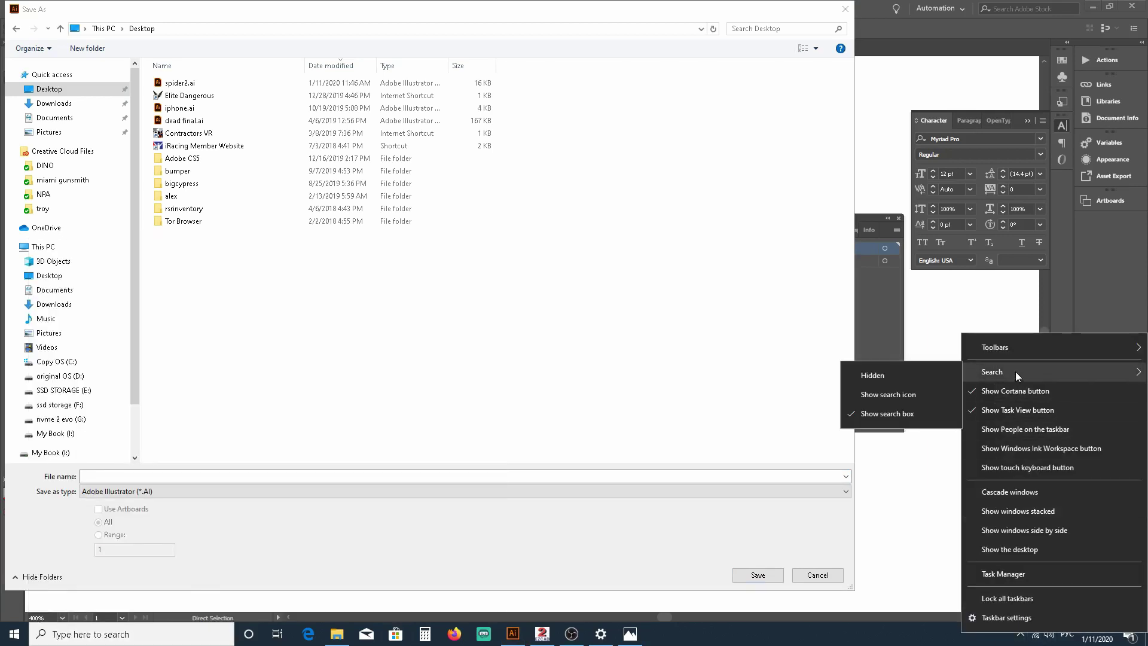
mouse_move(1011, 350)
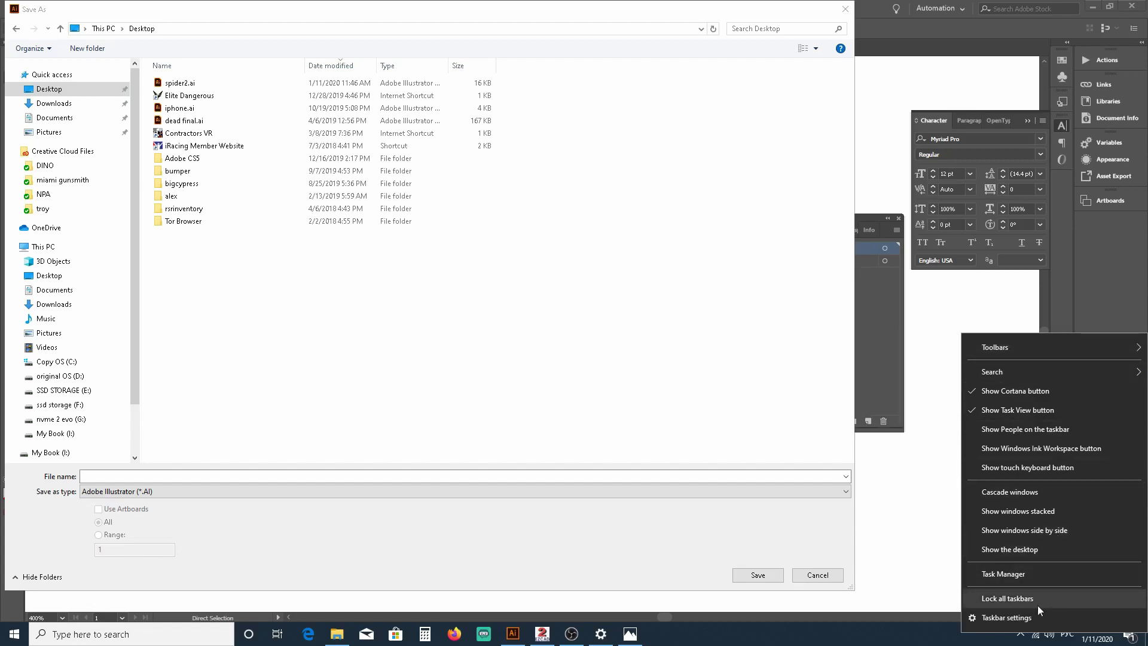
click(949, 640)
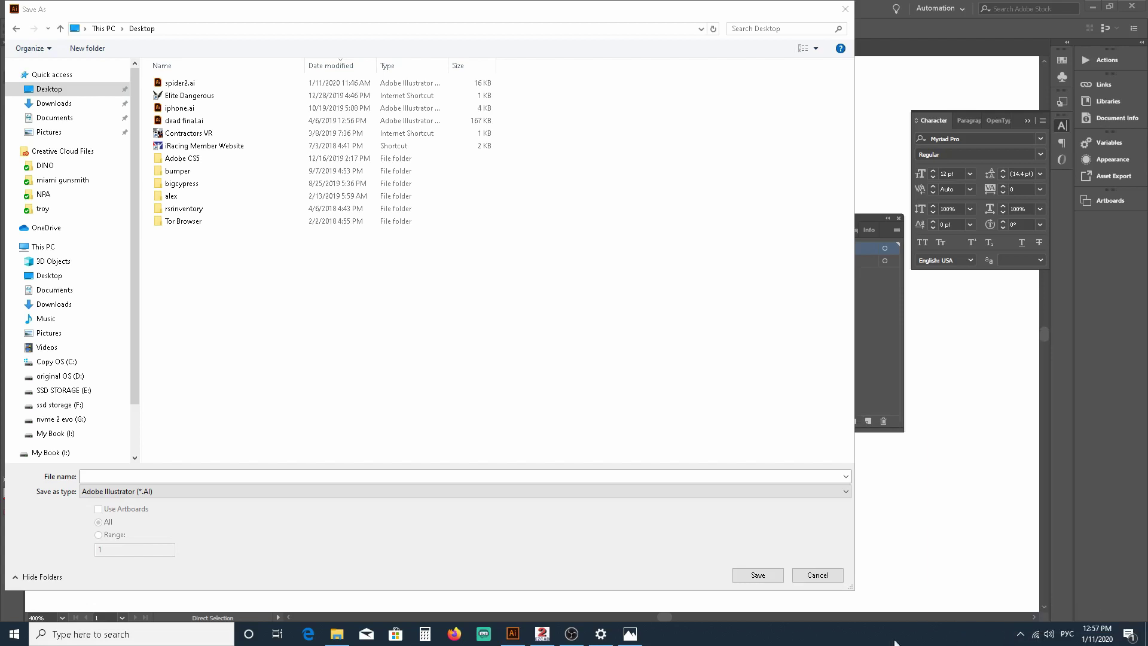
click(174, 639)
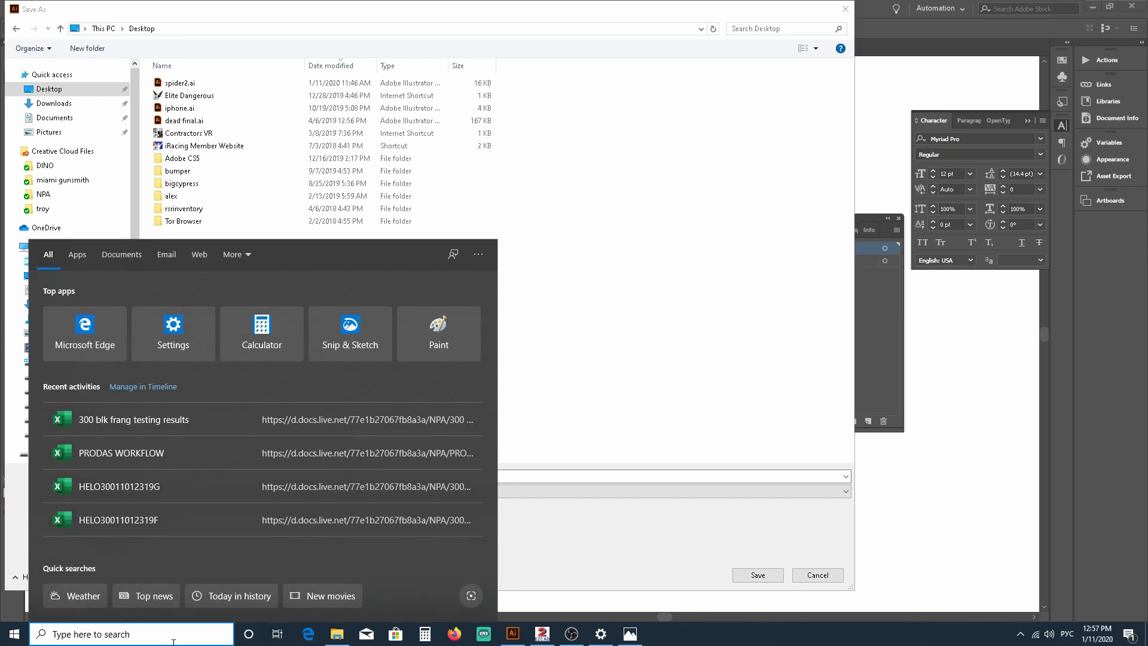
text(лу)
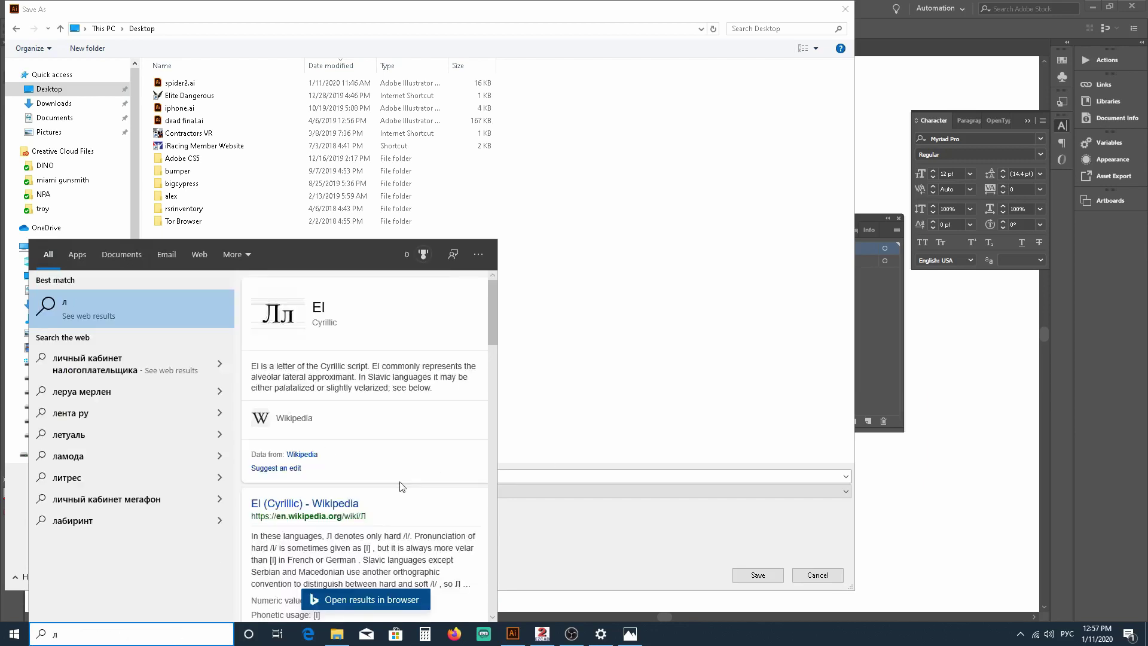
click(655, 260)
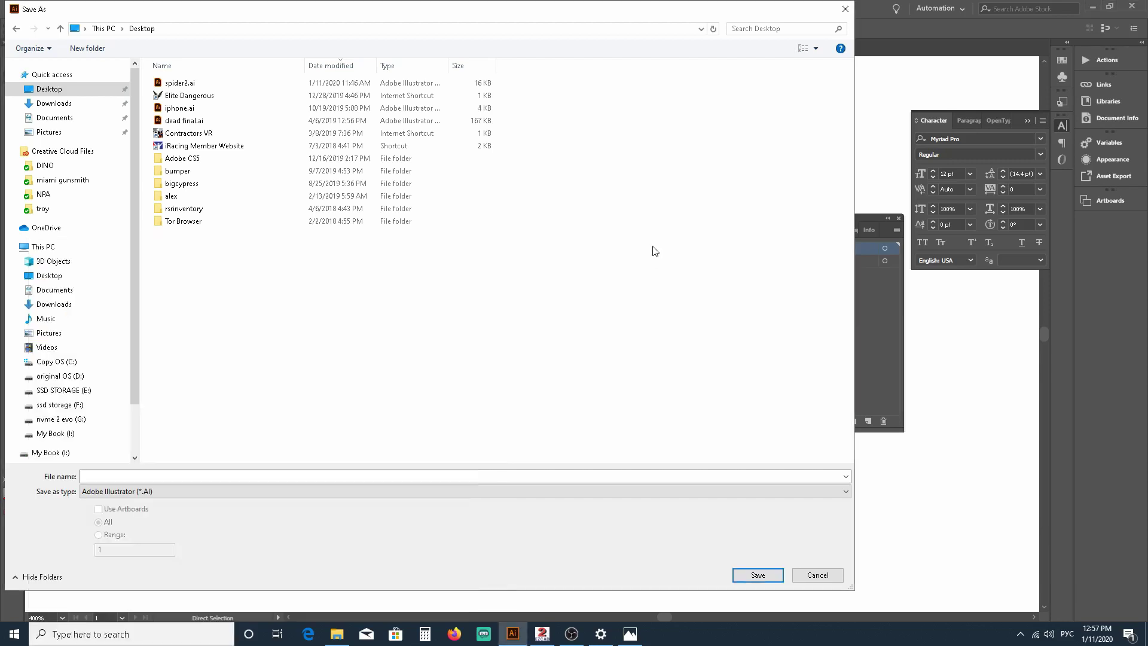
Step: Save the drawing as 1234 in Adobe Illustrator format with the legacy Illustrator 3 version, accepting the older-format conversion
click(236, 476)
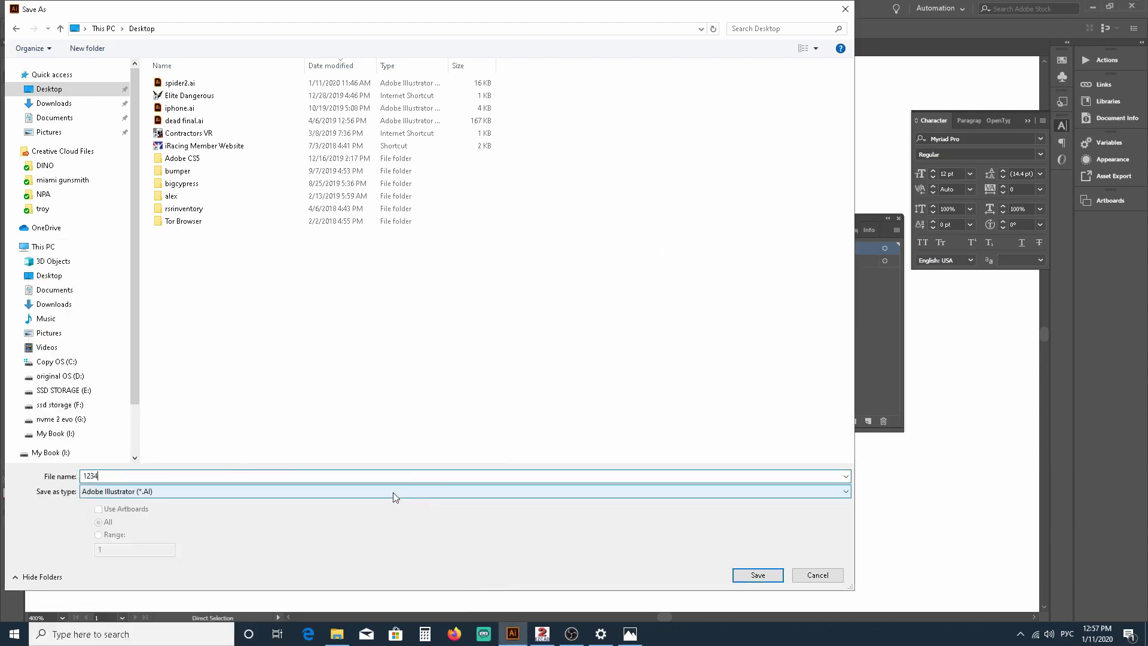
click(757, 575)
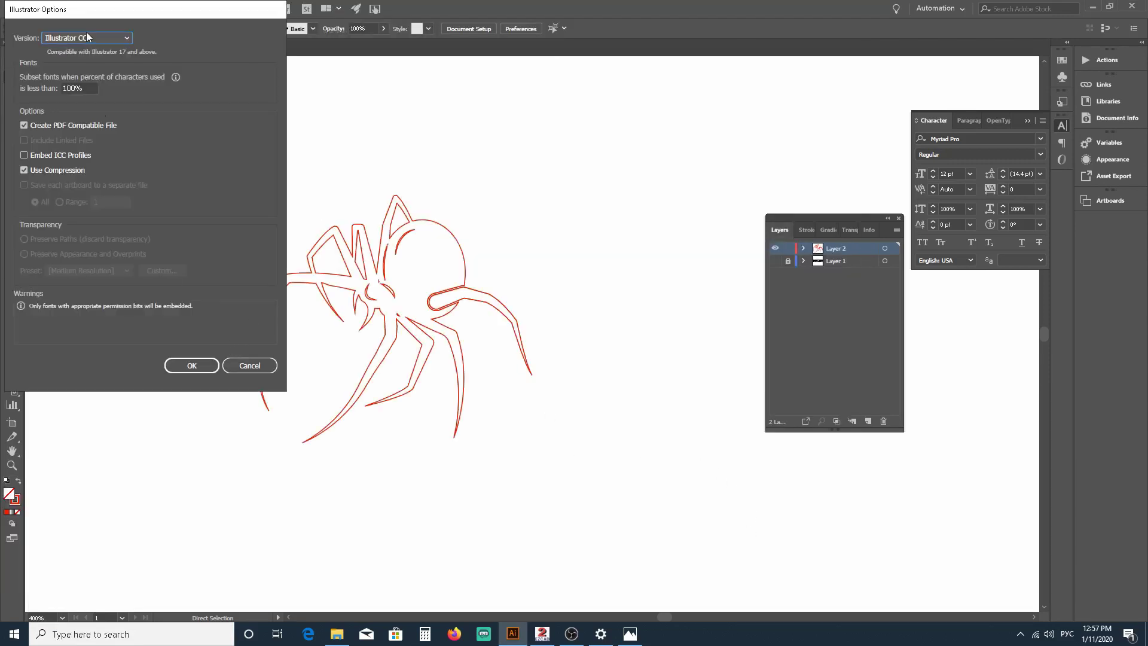
click(87, 37)
click(85, 36)
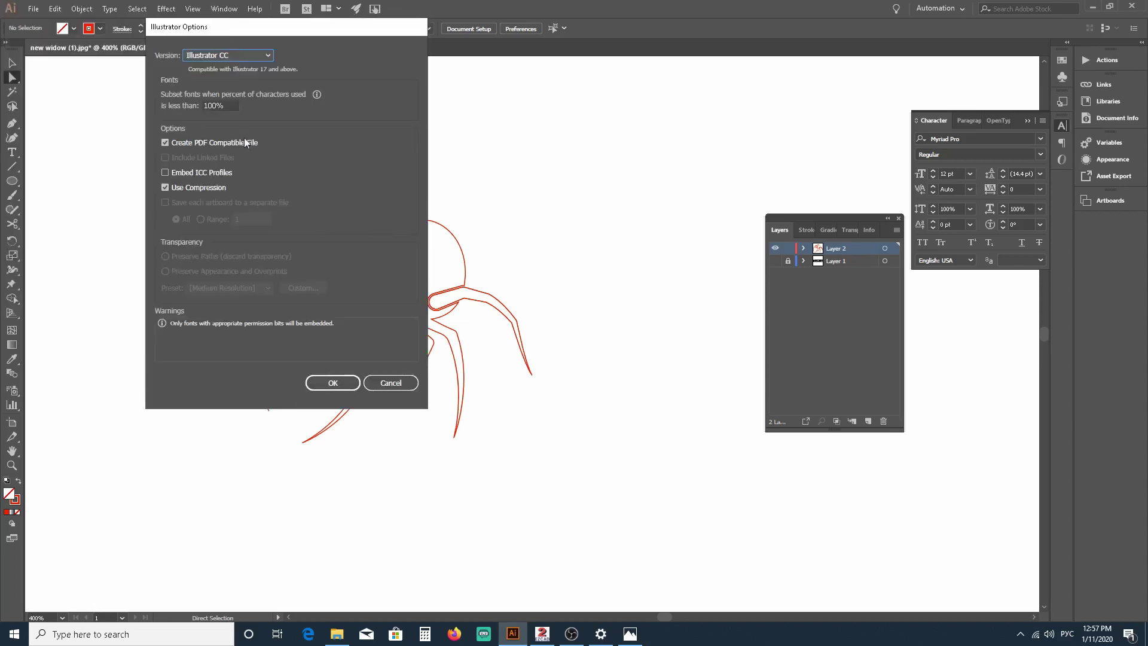
click(228, 57)
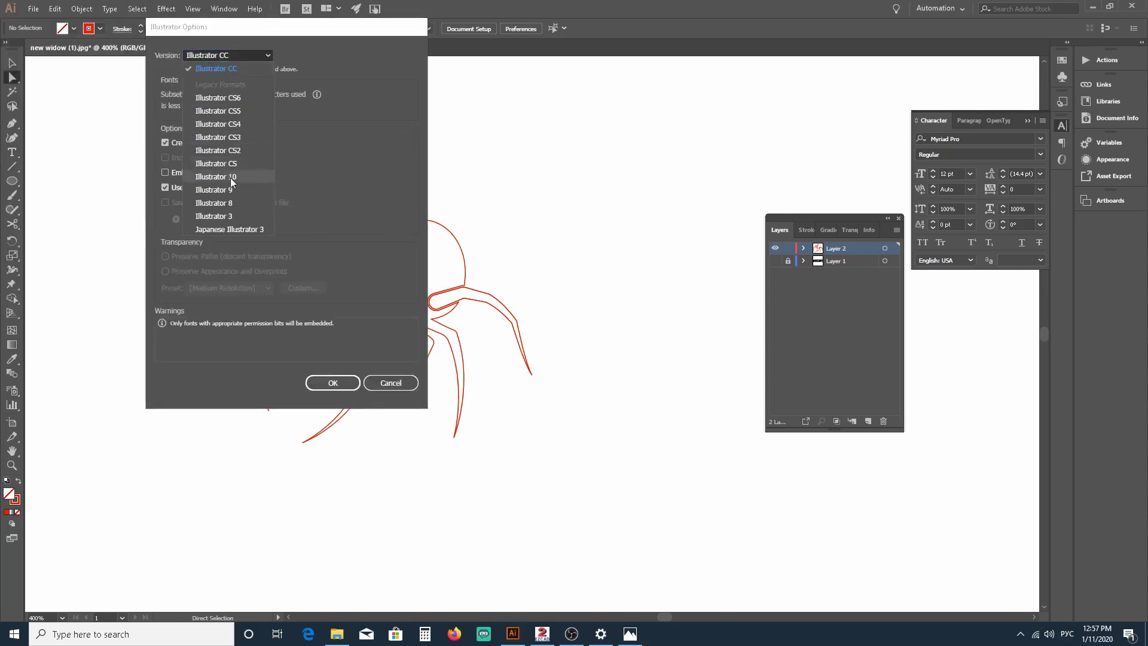
click(228, 216)
click(333, 372)
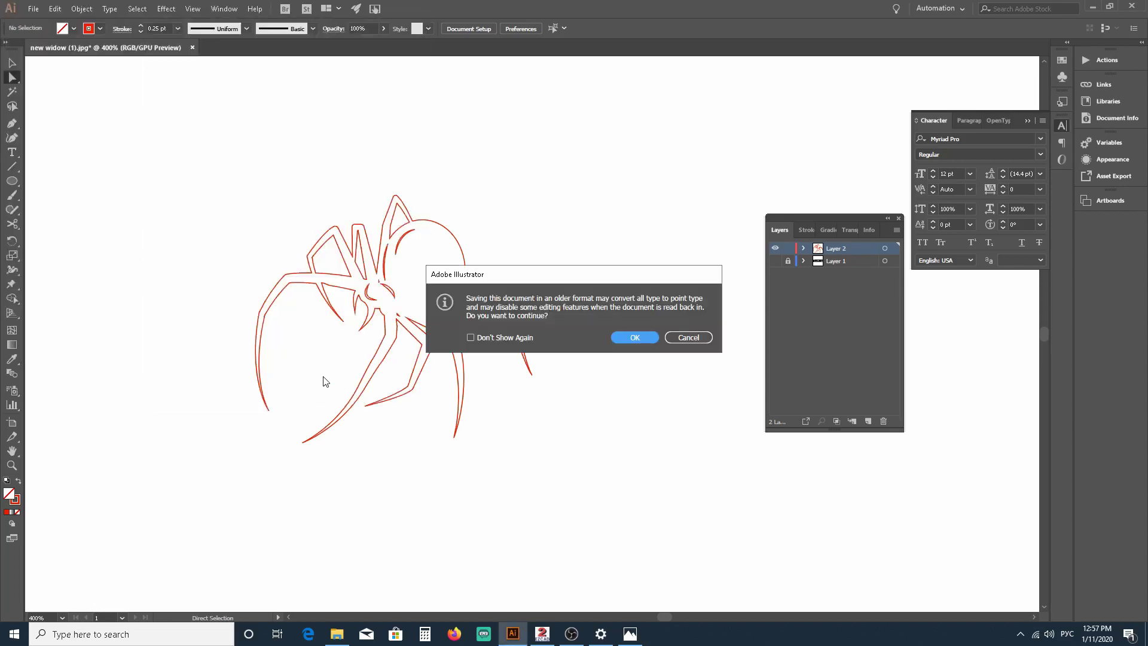
click(631, 337)
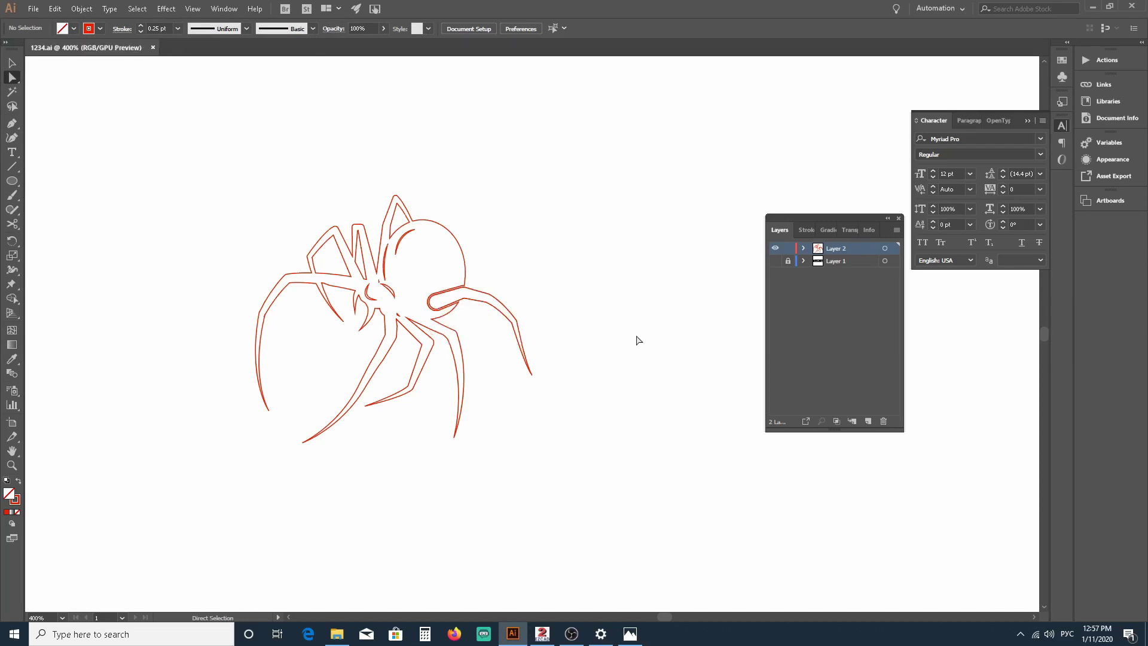
Step: Switch to EzCad and import the vector file 1234.ai from the Desktop into the empty document
click(550, 634)
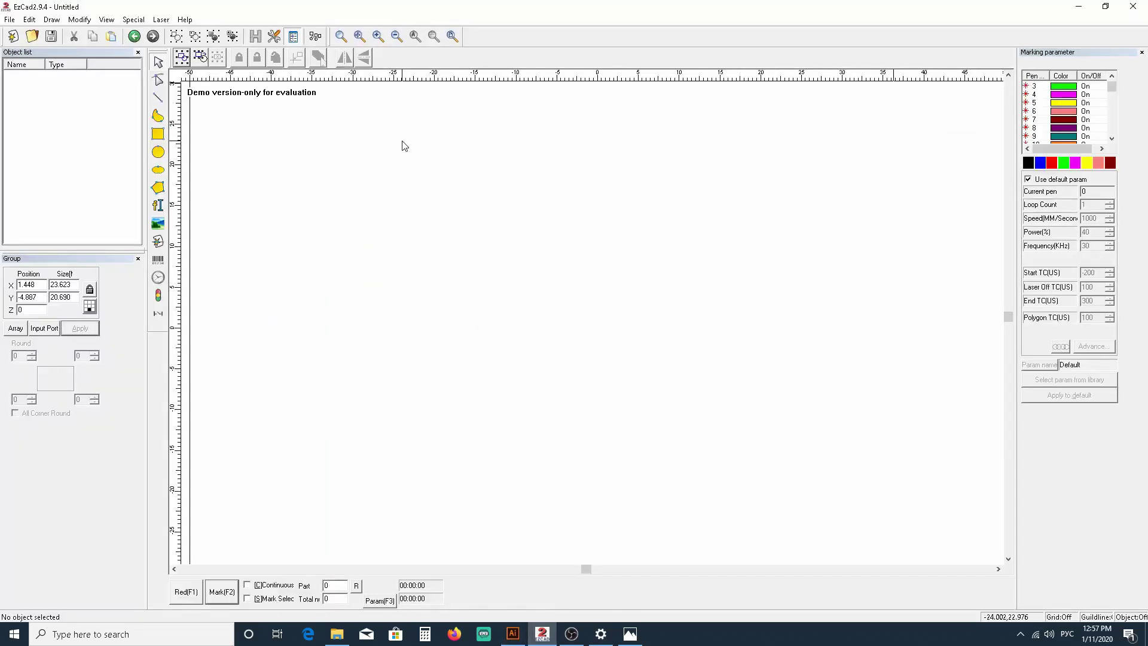
click(9, 20)
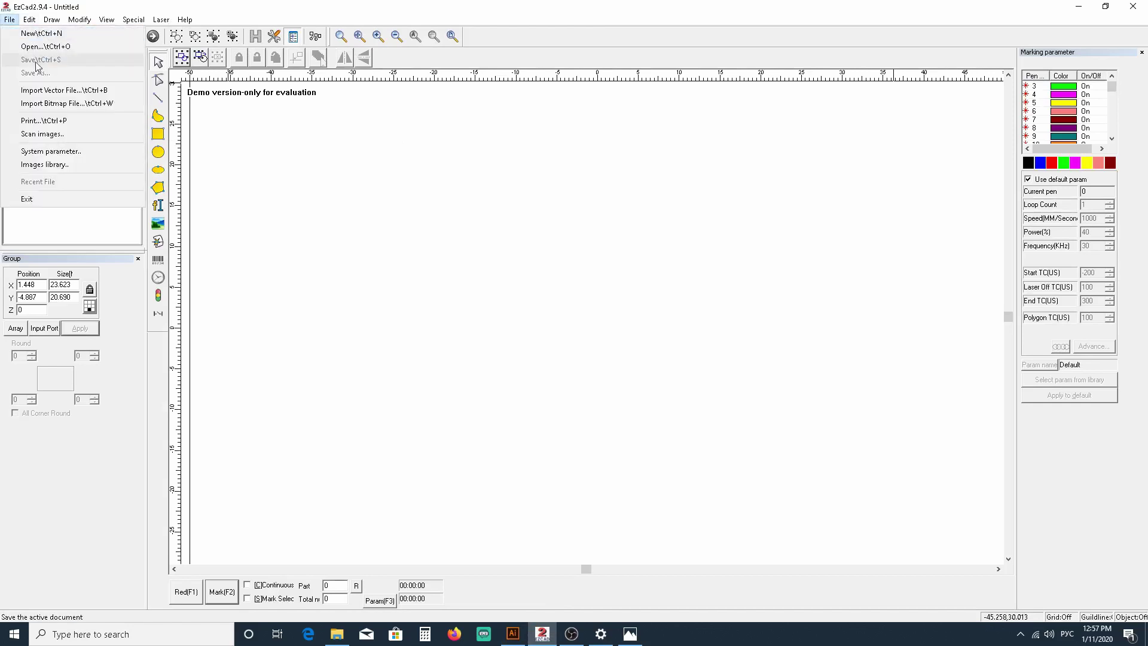
click(36, 146)
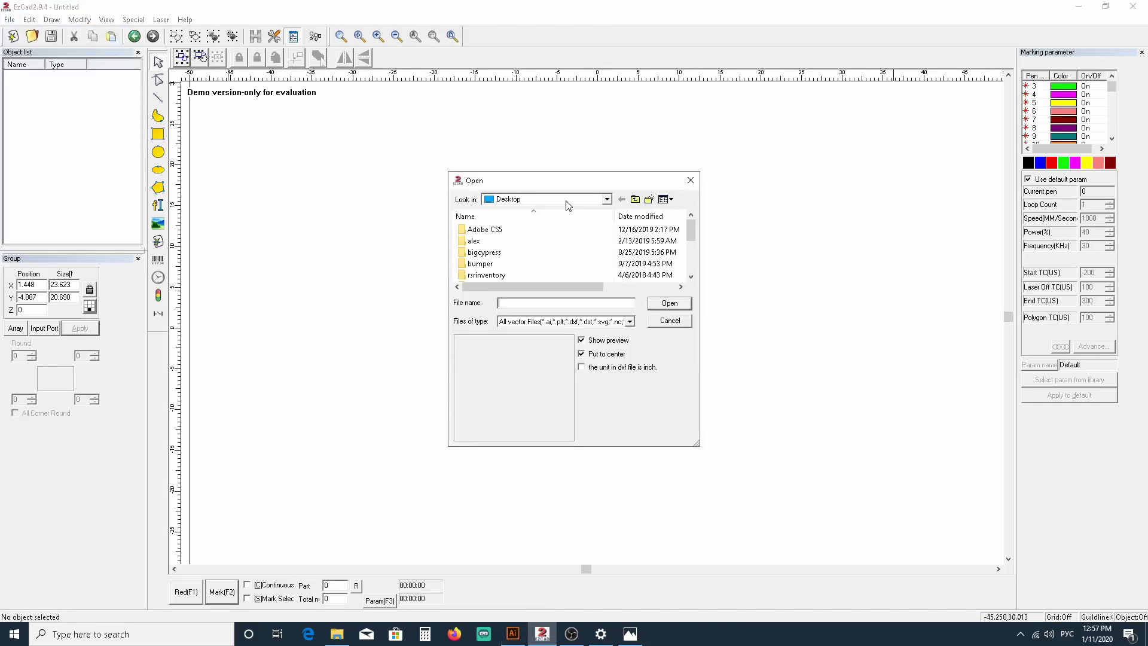
click(562, 217)
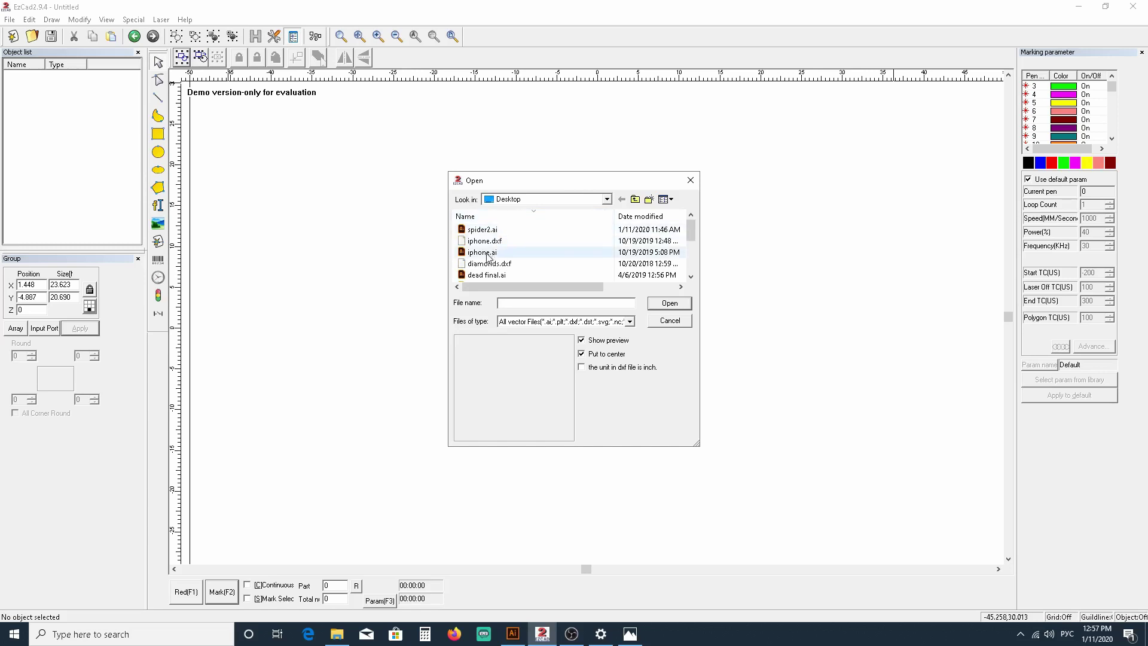
scroll(494, 249, down, 3)
scroll(497, 245, up, 3)
scroll(496, 246, down, 3)
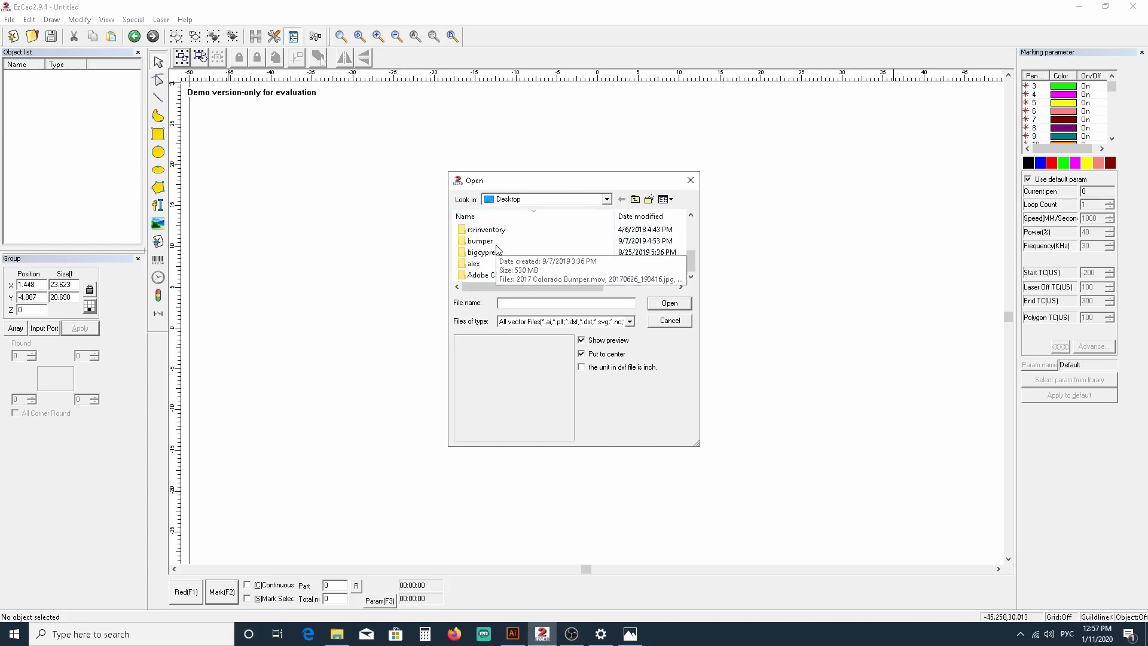
scroll(496, 247, up, 3)
click(477, 277)
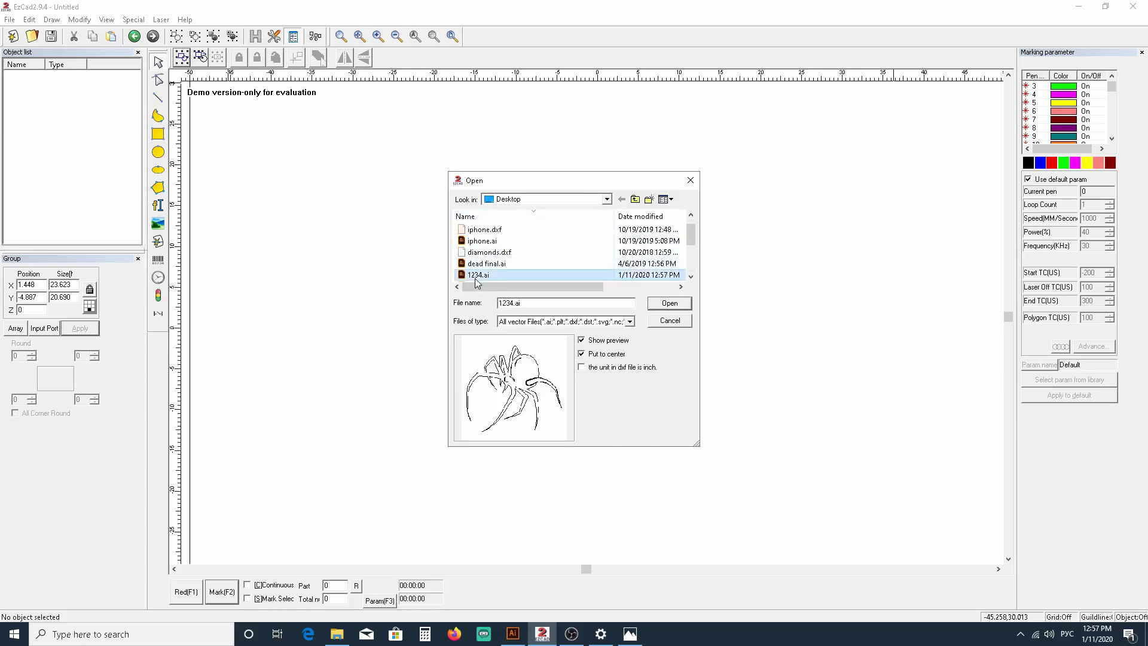
click(669, 303)
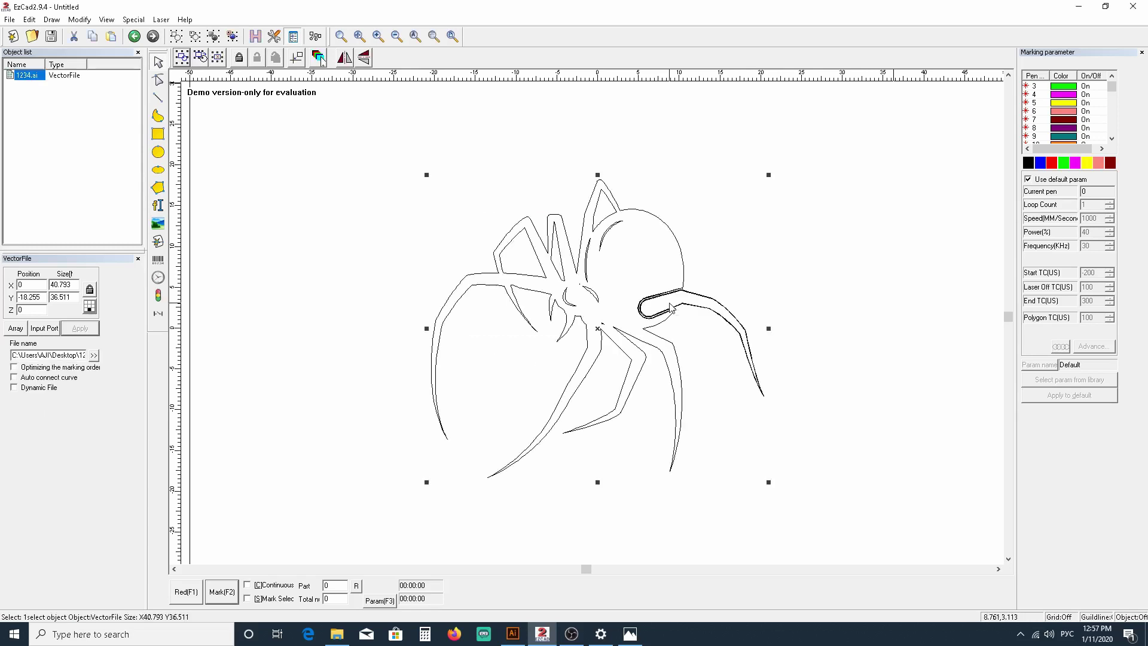
click(723, 280)
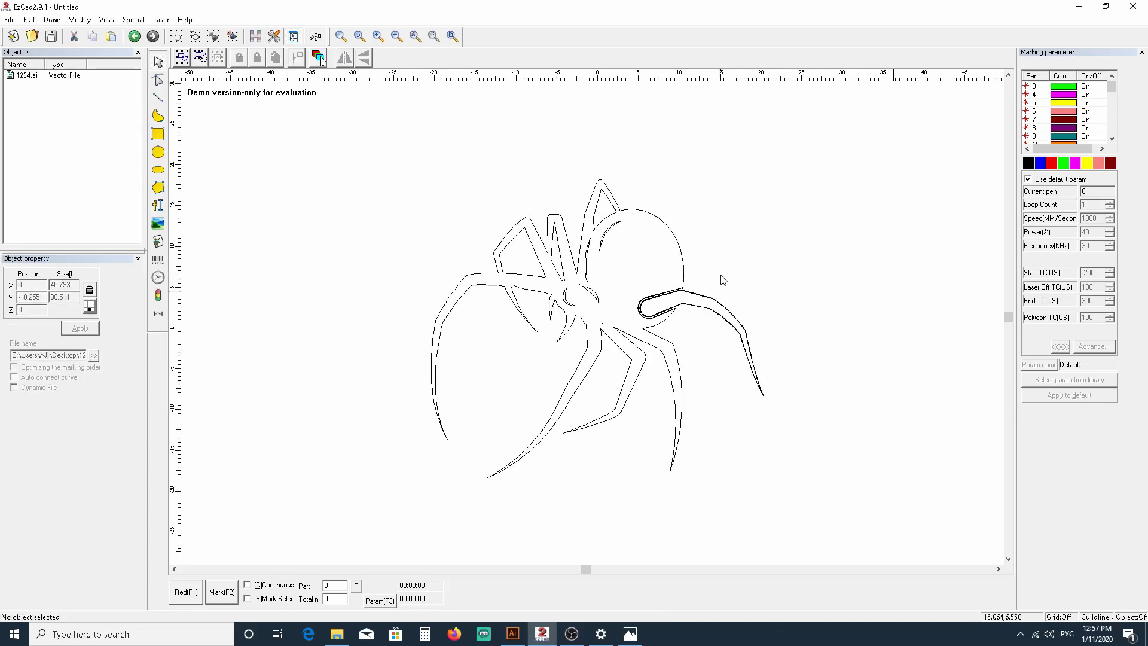
Step: Hatch the whole imported spider outline and inspect the fill around the head, abdomen and overlapping leg
scroll(723, 279, down, 2)
scroll(721, 278, up, 1)
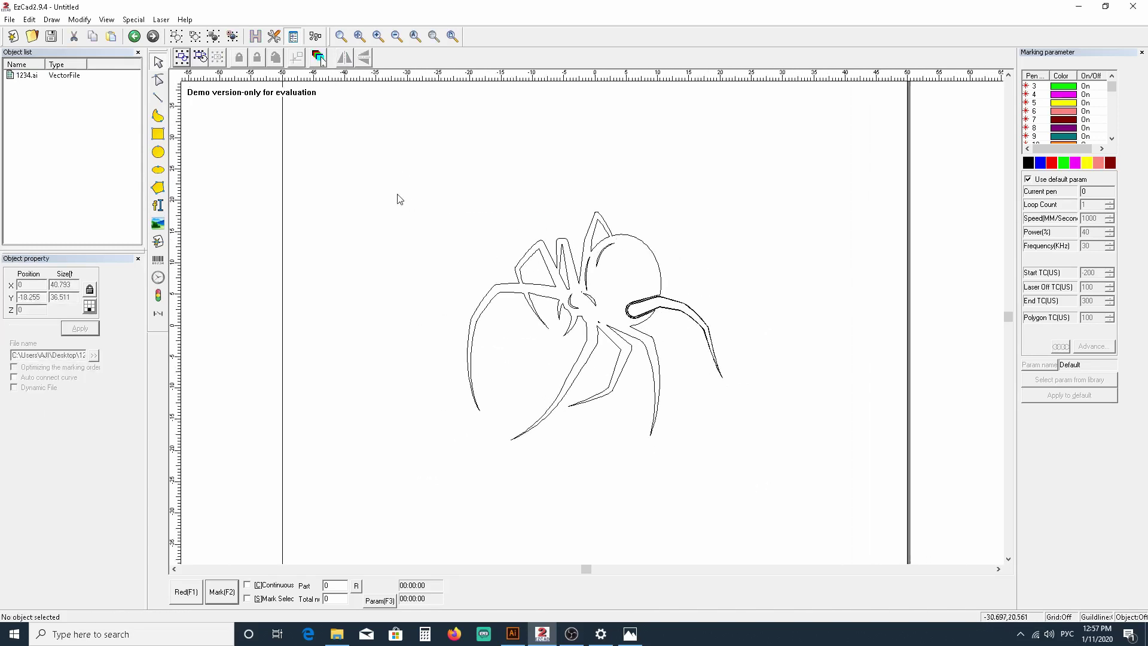
drag(400, 199, 819, 503)
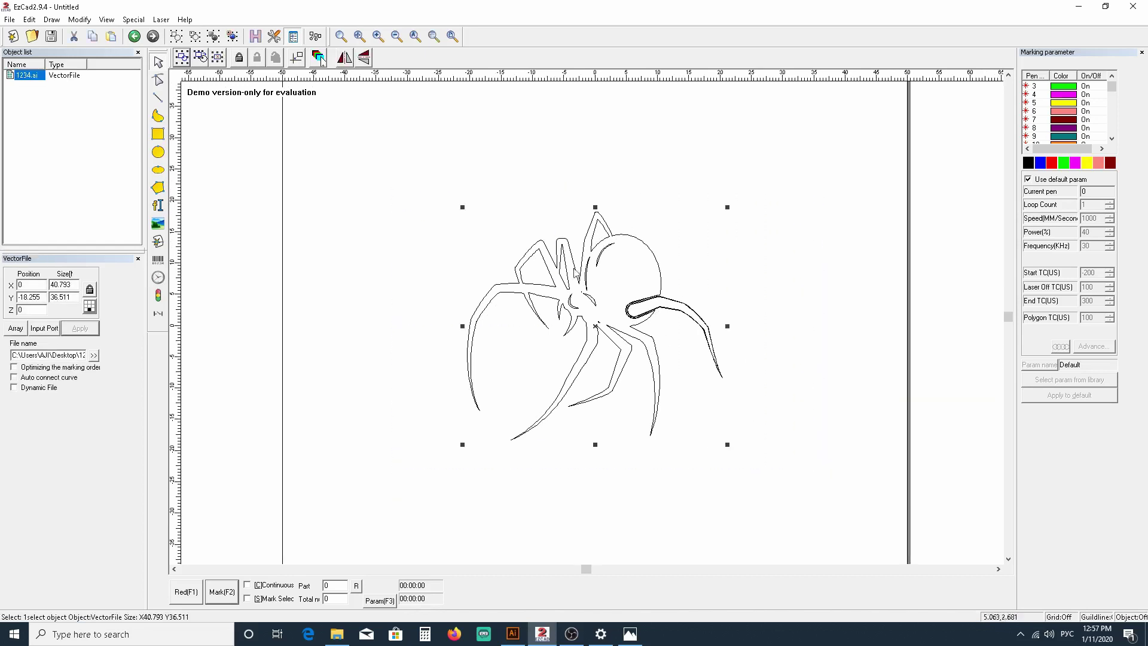
click(253, 38)
click(660, 199)
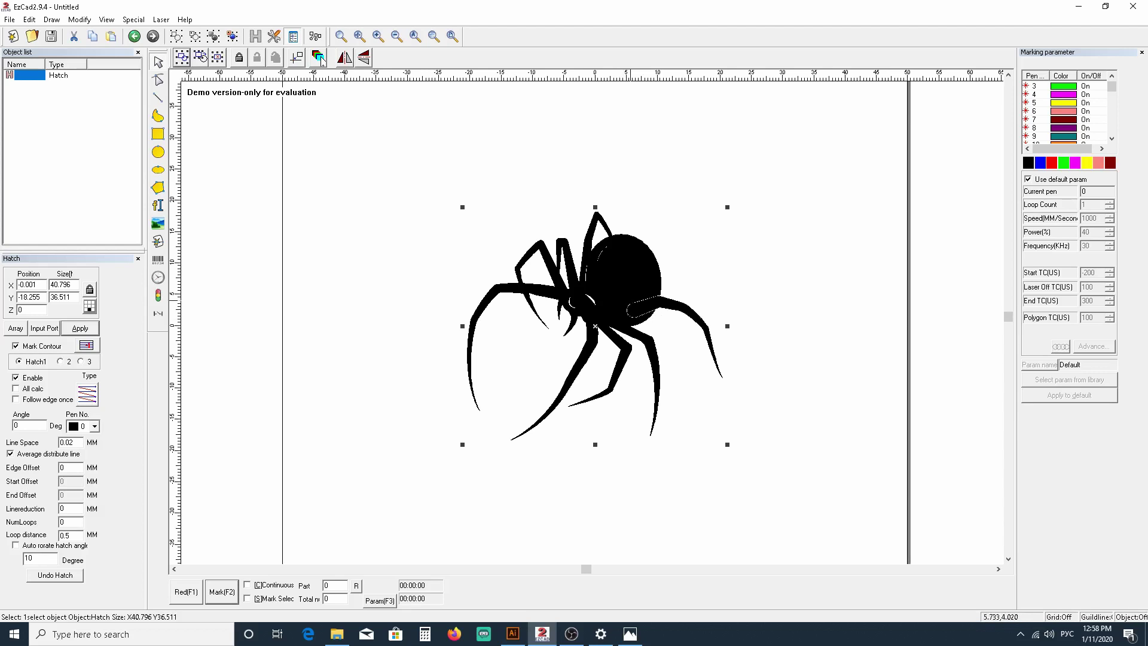
scroll(631, 300, up, 5)
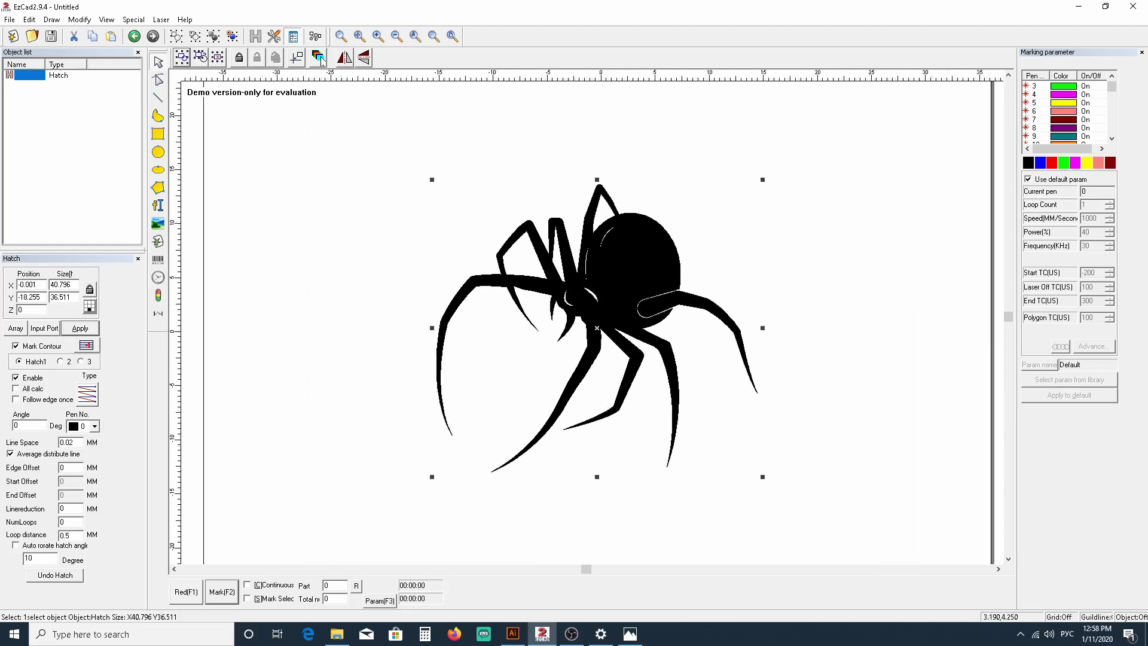
scroll(655, 212, up, 3)
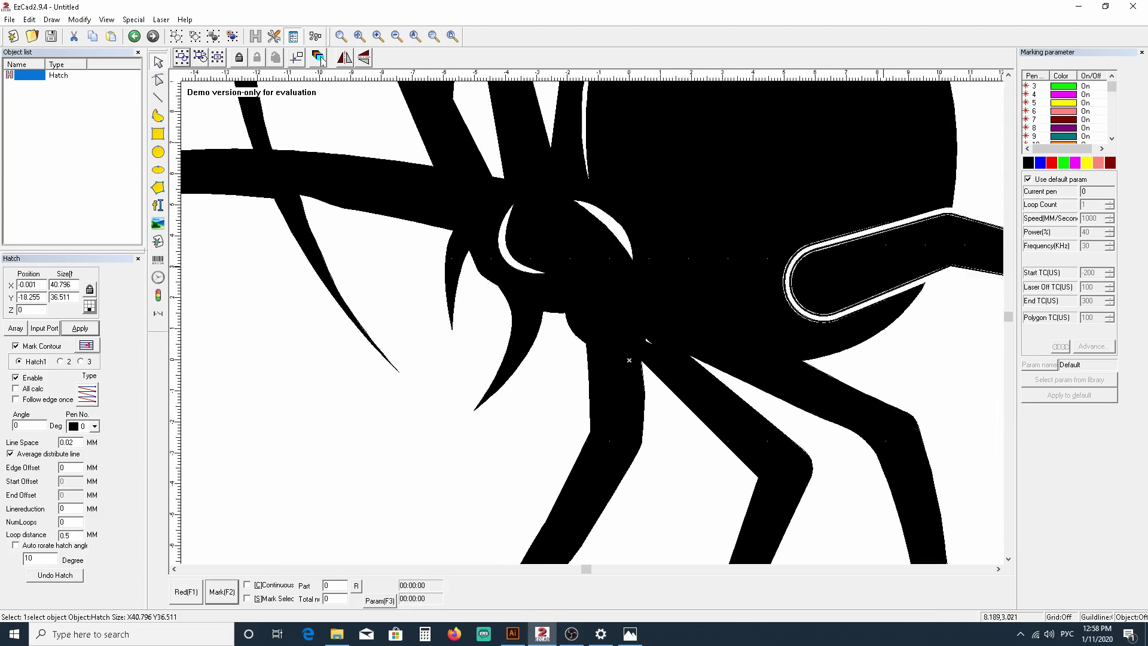
scroll(871, 244, down, 1)
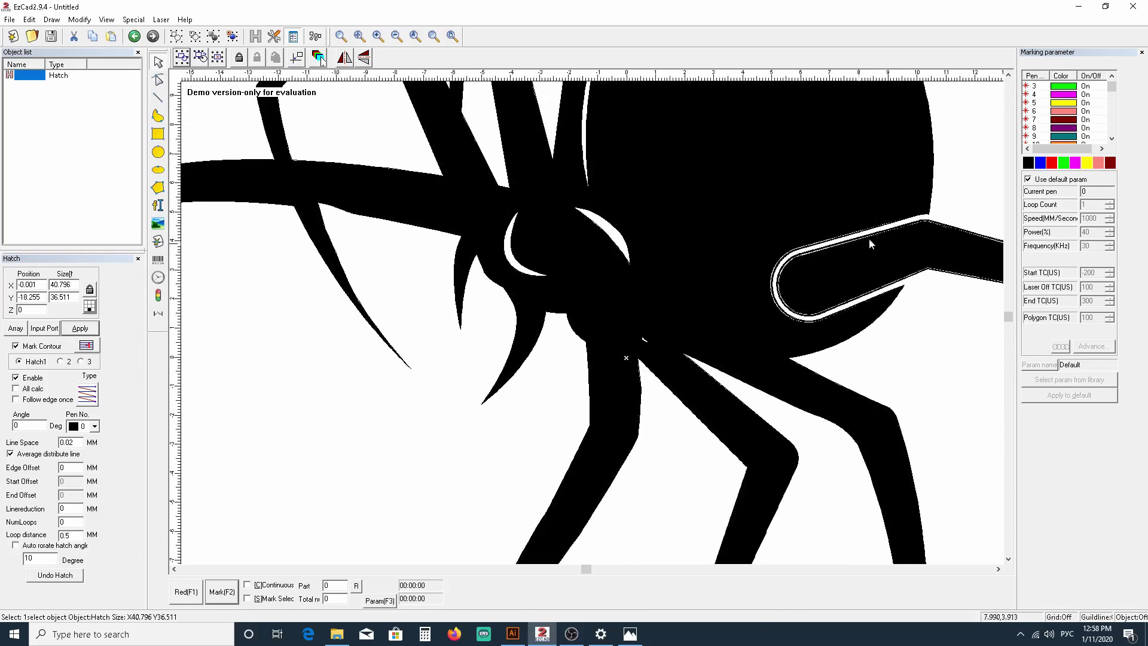
scroll(847, 175, down, 4)
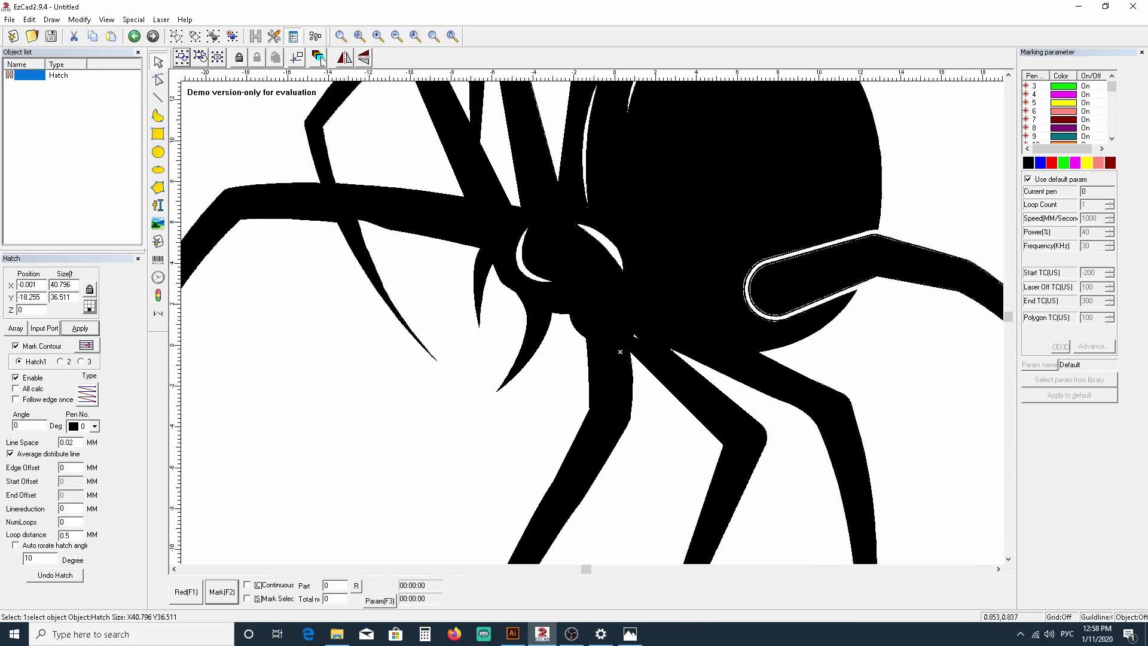
click(847, 176)
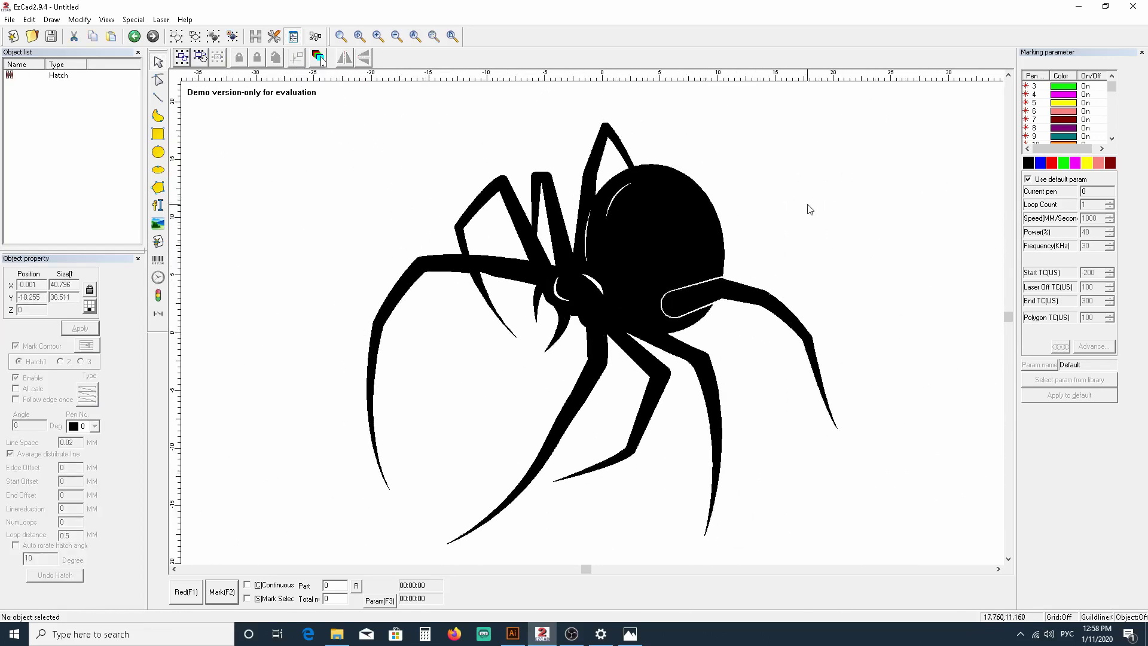
Step: Remove the hatch from the spider, returning it to its plain outline
click(649, 253)
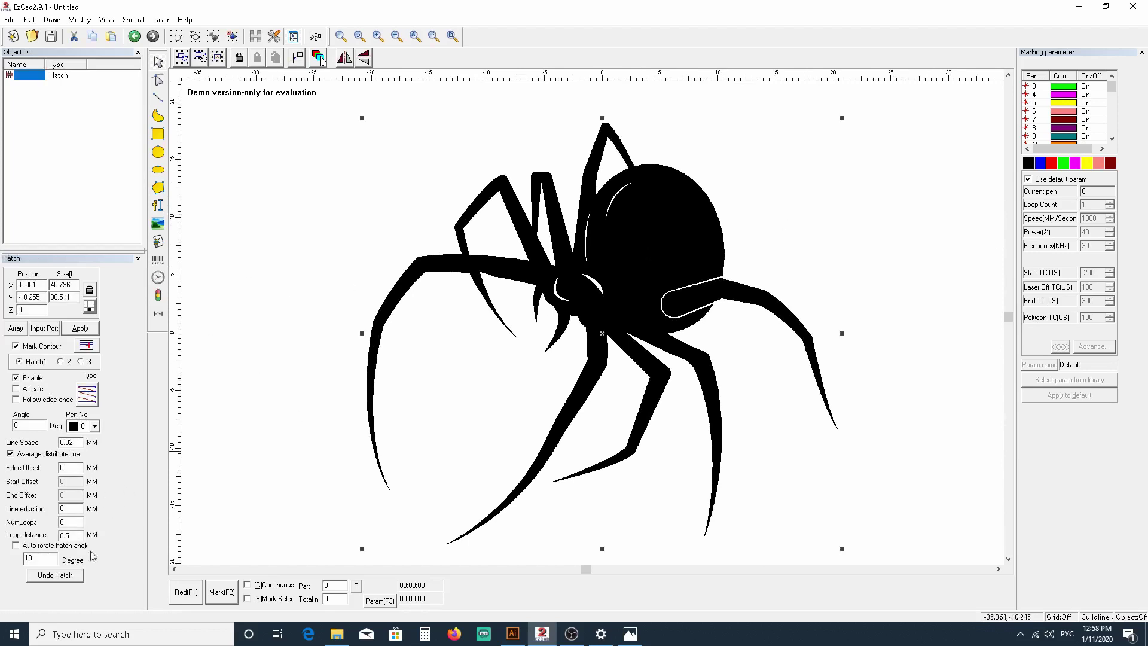
click(49, 578)
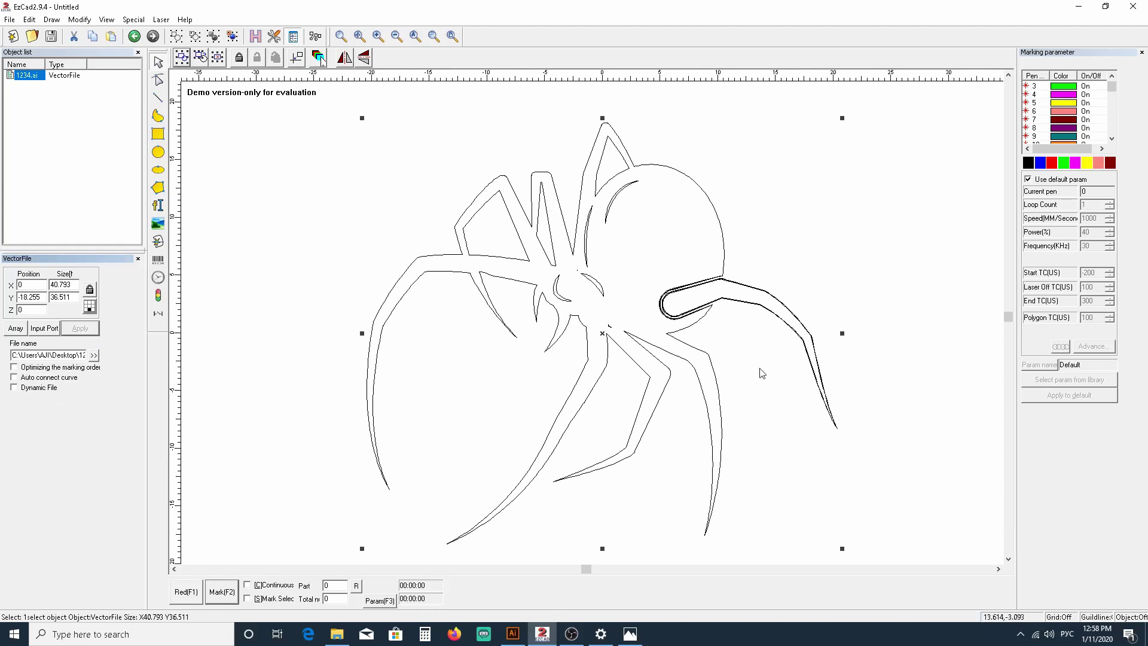
scroll(812, 301, down, 1)
scroll(779, 298, up, 2)
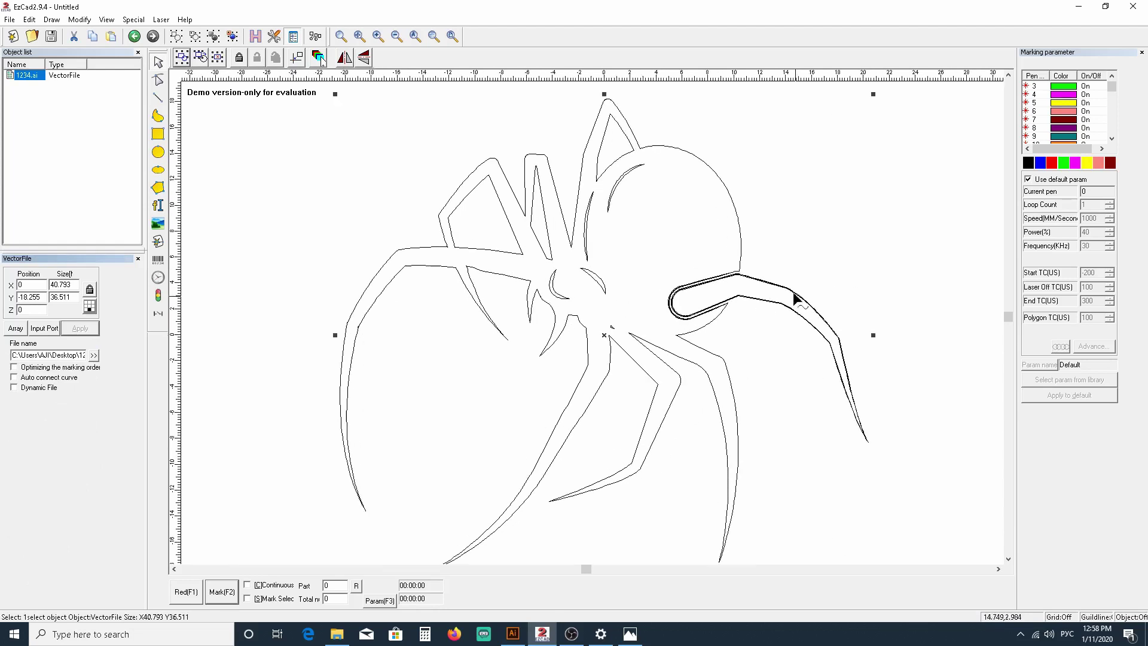
Step: Ungroup the imported spider drawing into its separate curves
click(788, 245)
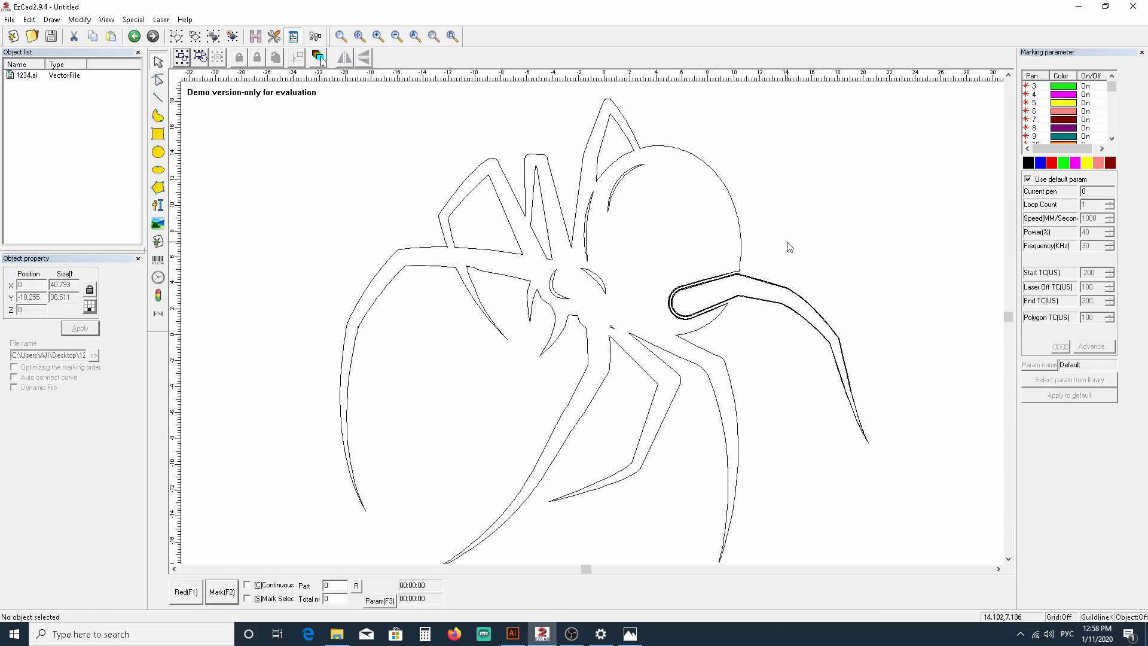
click(779, 290)
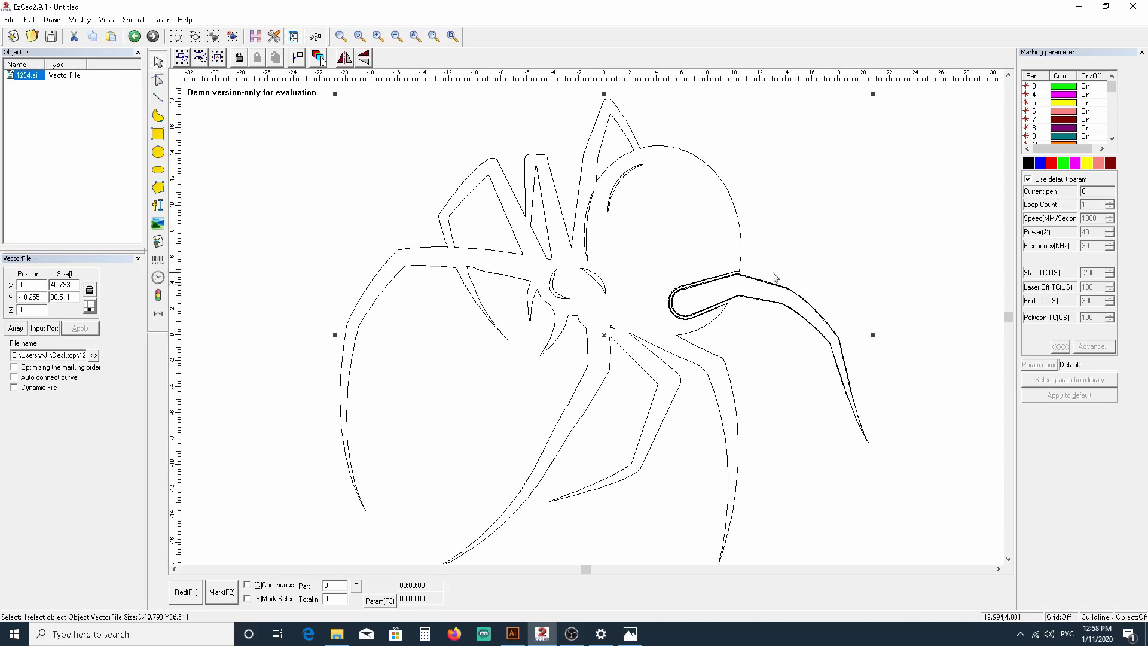
click(238, 37)
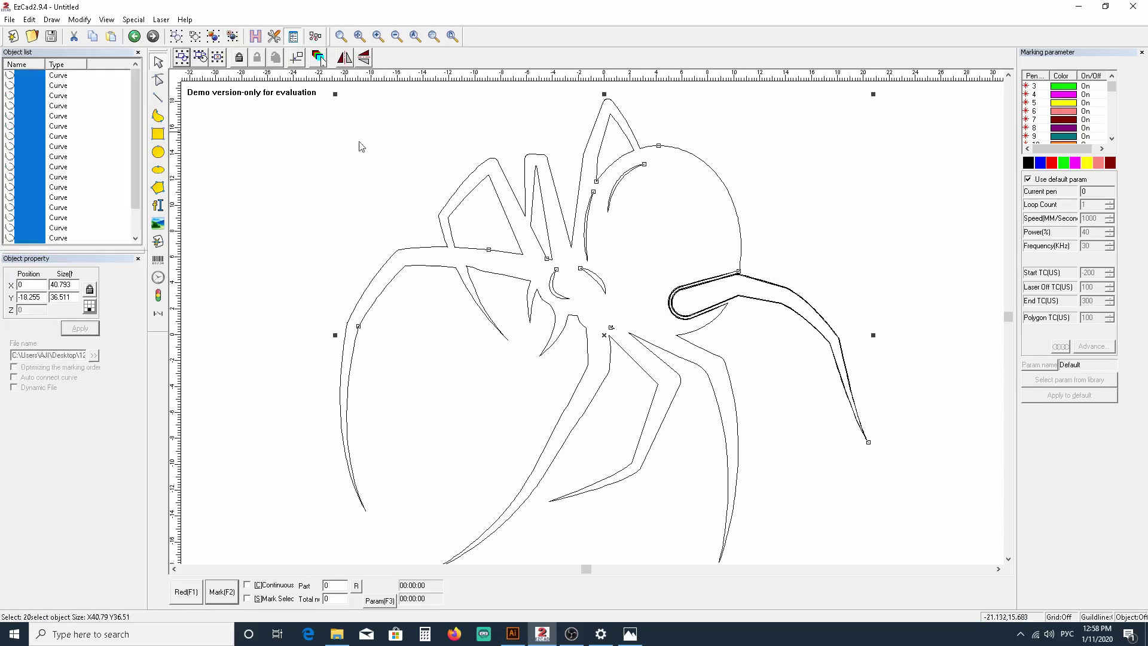
click(836, 226)
Step: Delete two of the overlapping duplicate outlines along the leg that crosses the abdomen
click(786, 293)
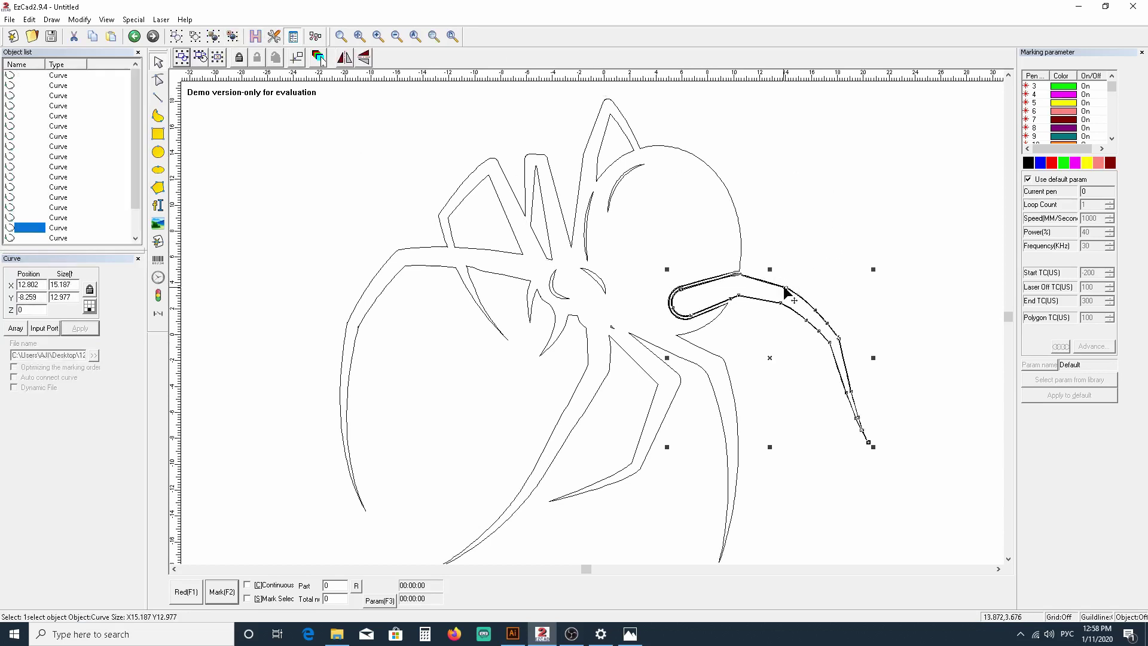
click(787, 293)
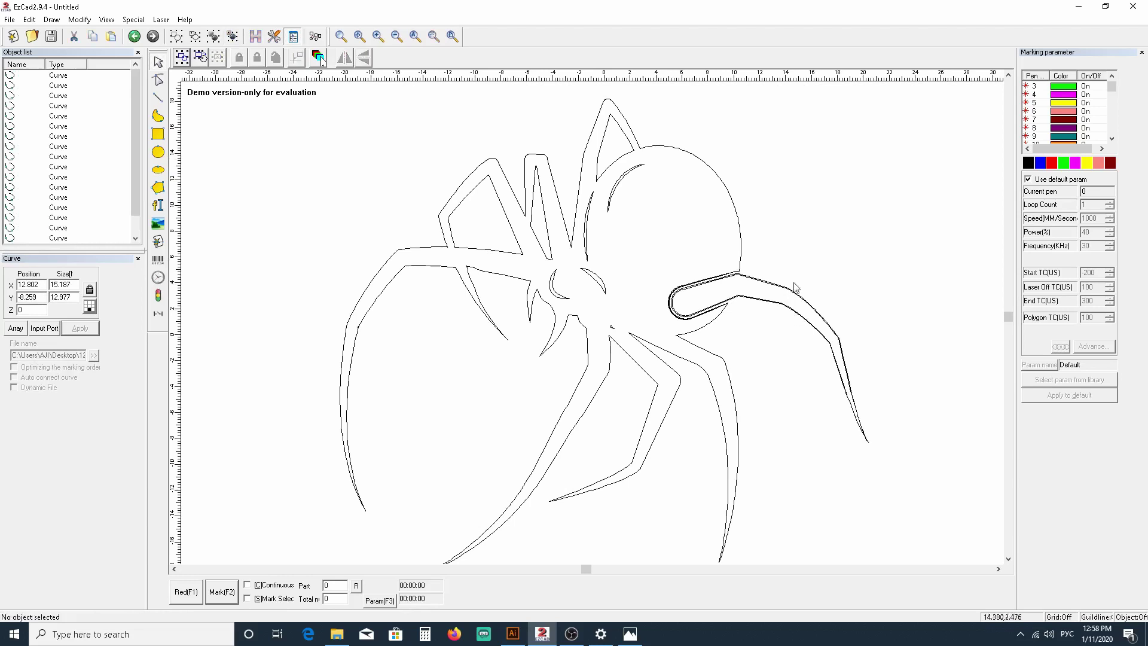
scroll(795, 286, down, 2)
scroll(795, 266, up, 4)
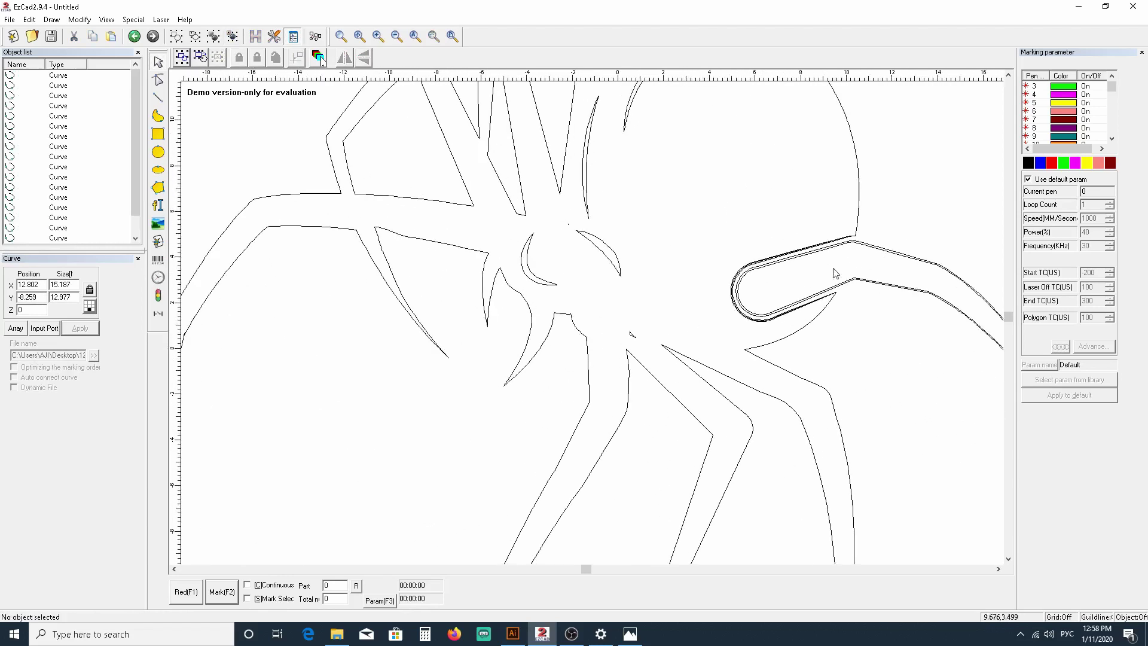
click(763, 272)
scroll(875, 254, down, 1)
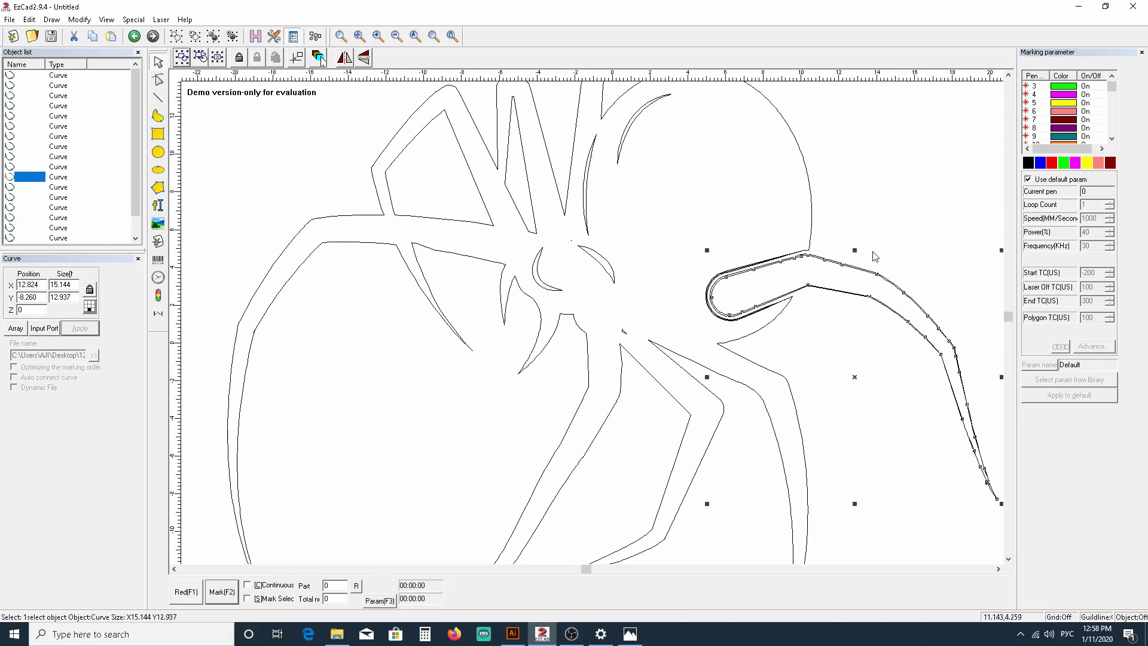
scroll(923, 199, up, 2)
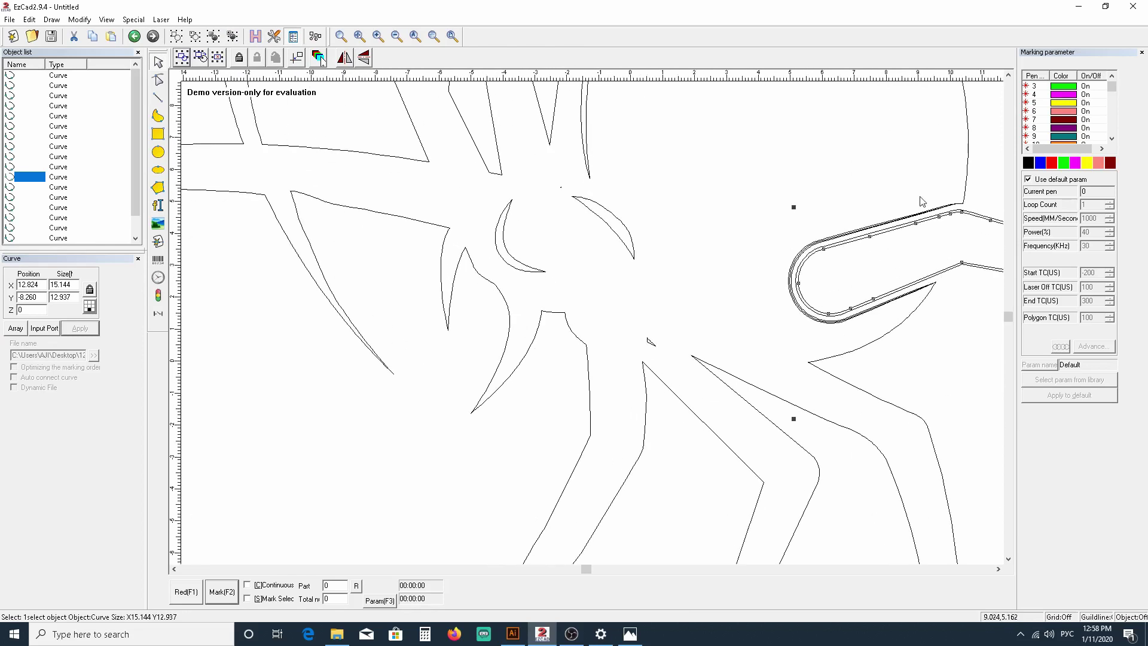
click(976, 218)
scroll(873, 262, up, 3)
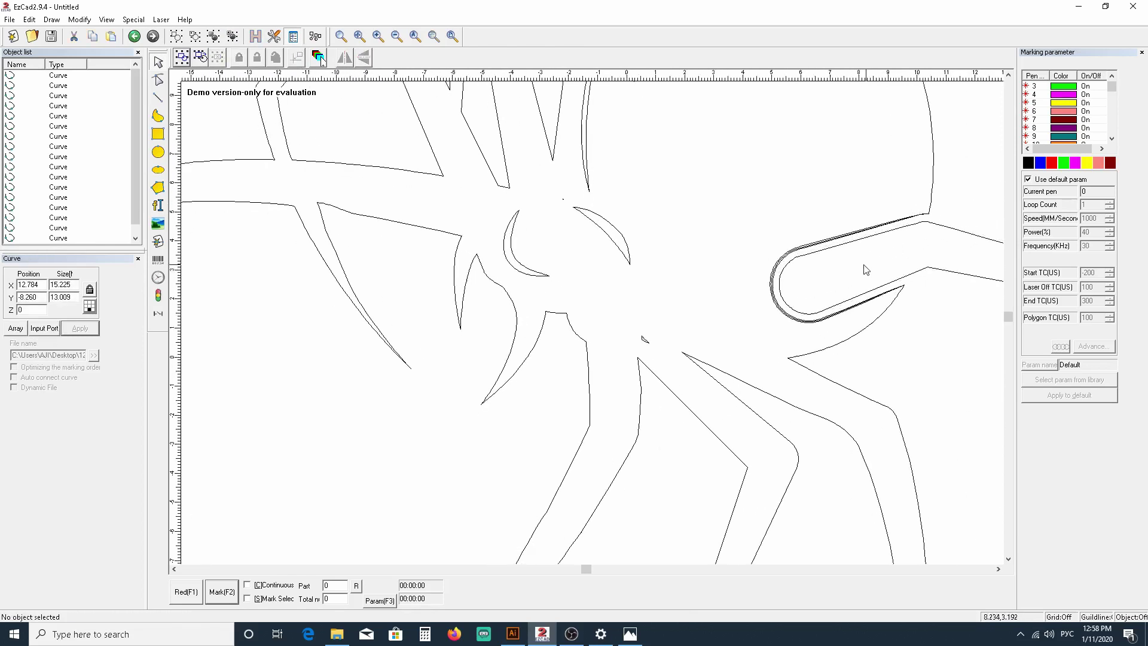
Step: Delete the duplicate contour around the rounded end of the leg that crosses the abdomen
click(828, 255)
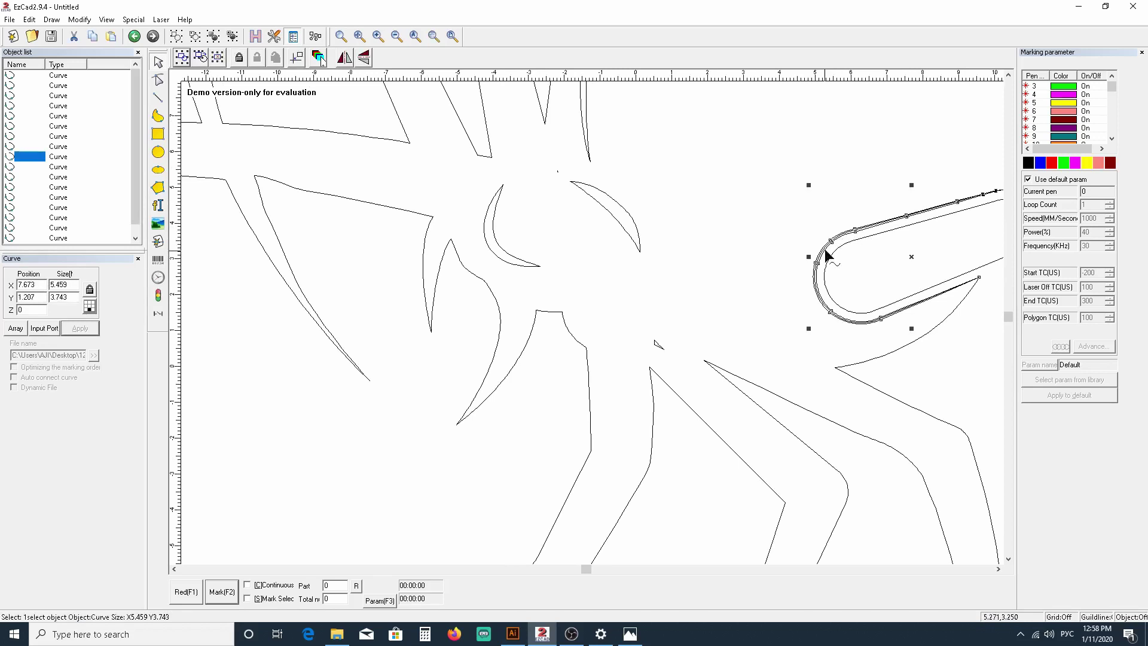
key(Delete)
scroll(616, 294, up, 2)
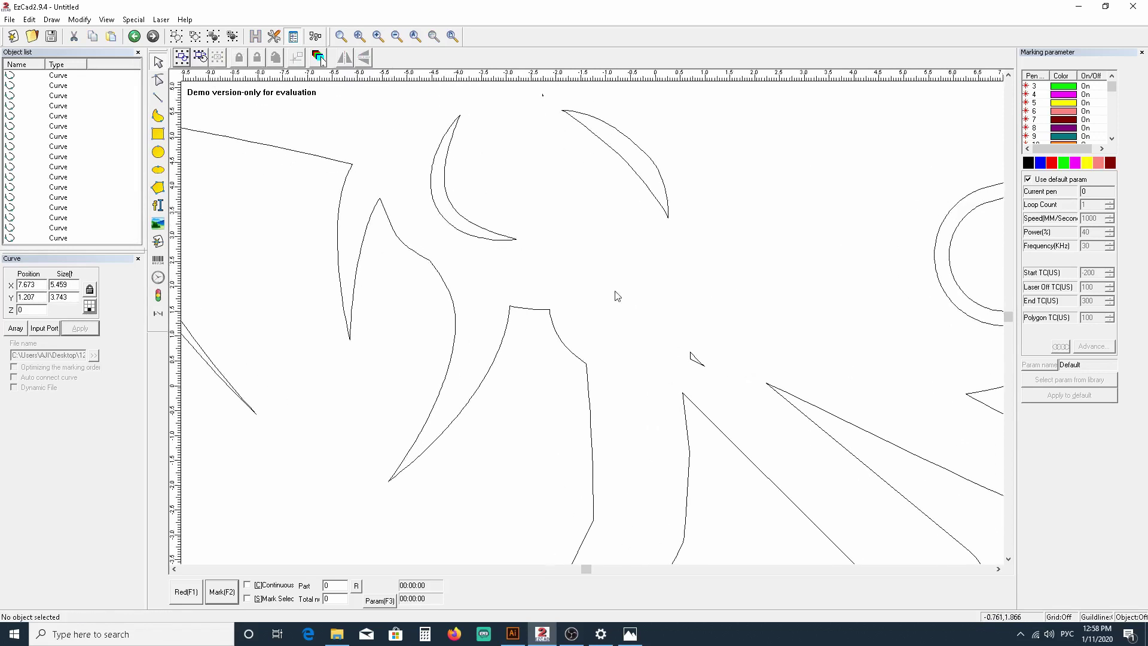
scroll(604, 293, down, 3)
scroll(603, 297, down, 5)
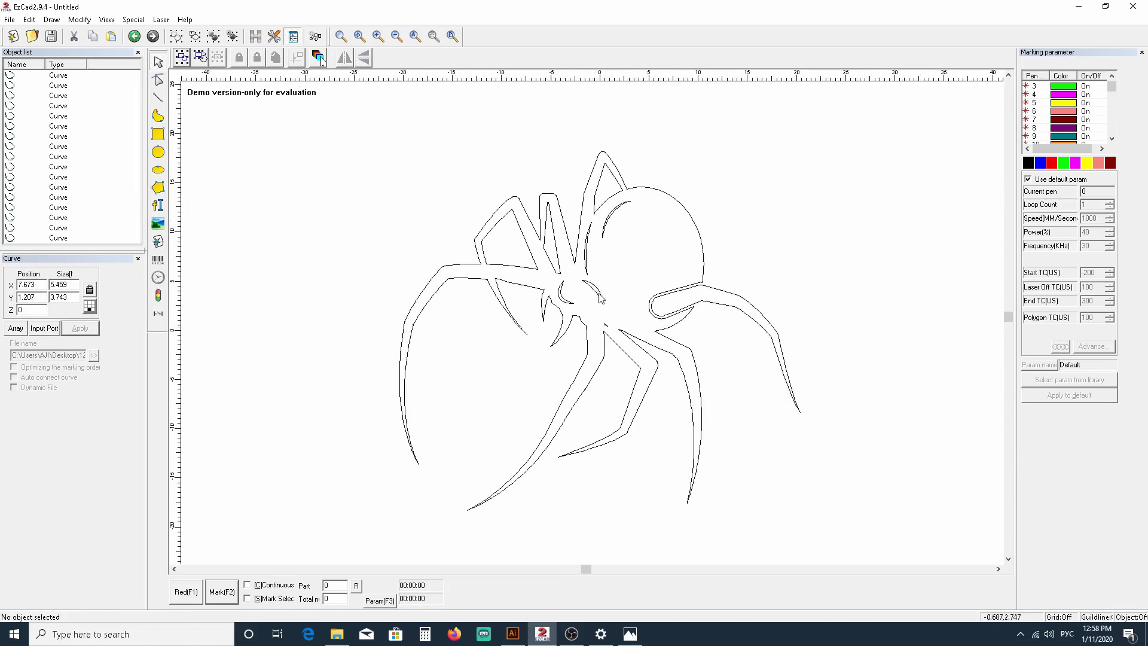
Step: Test the highlight curves on the abdomen and head for duplicates by deleting and restoring them individually
scroll(604, 204, up, 2)
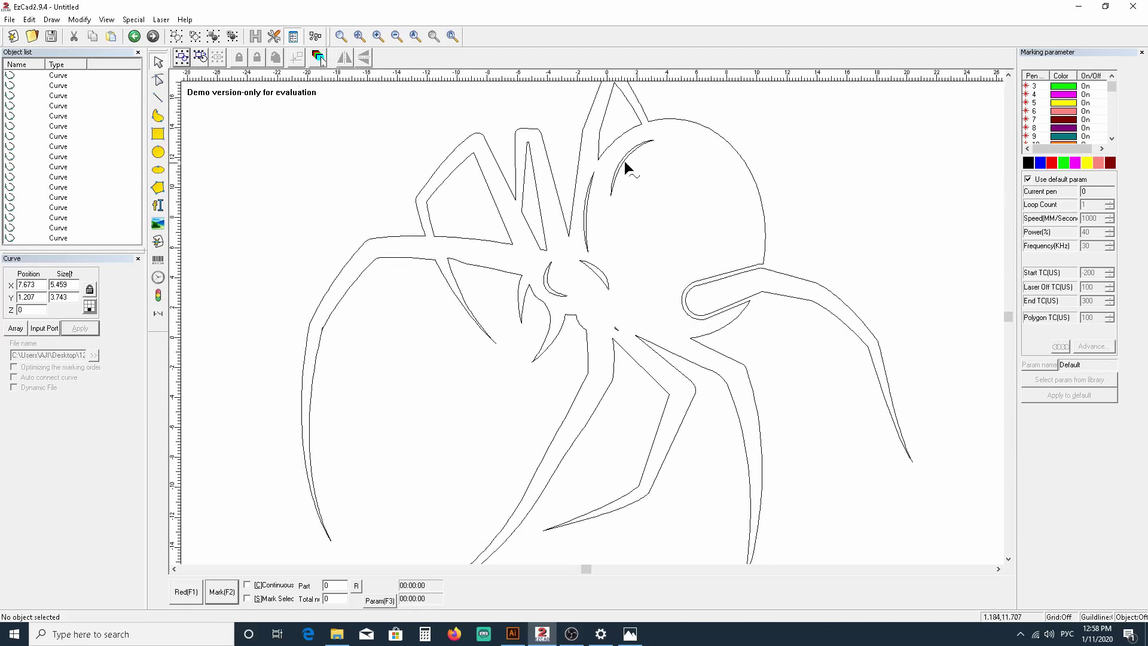
click(626, 167)
key(Delete)
key(ctrl+z)
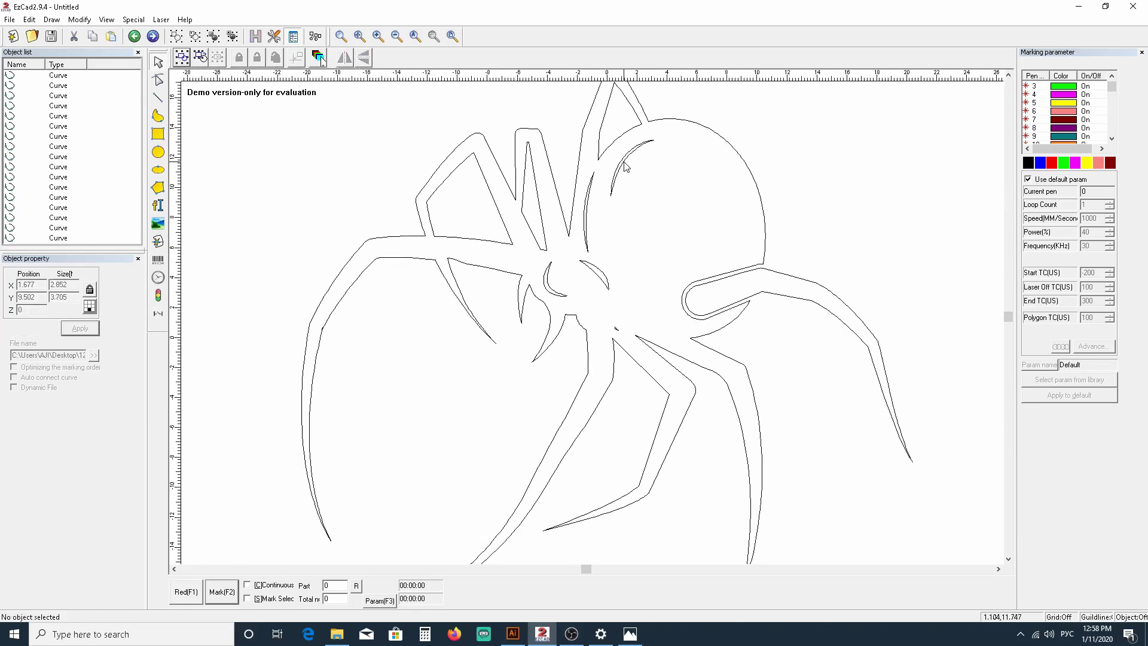
click(589, 208)
key(Escape)
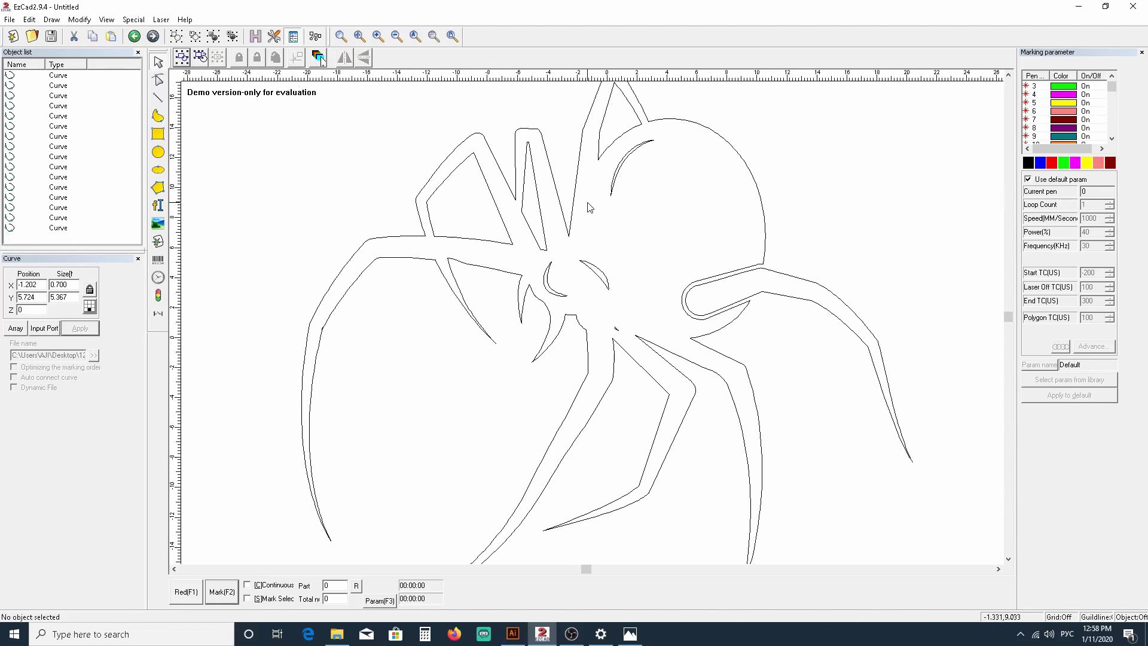
click(608, 281)
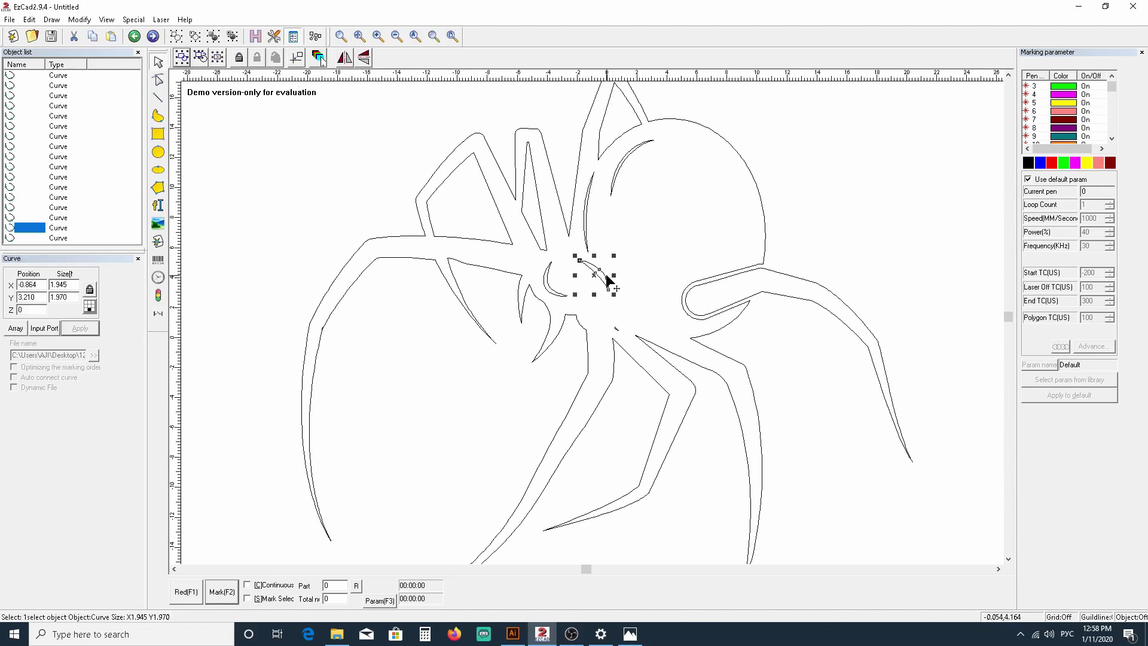
key(Escape)
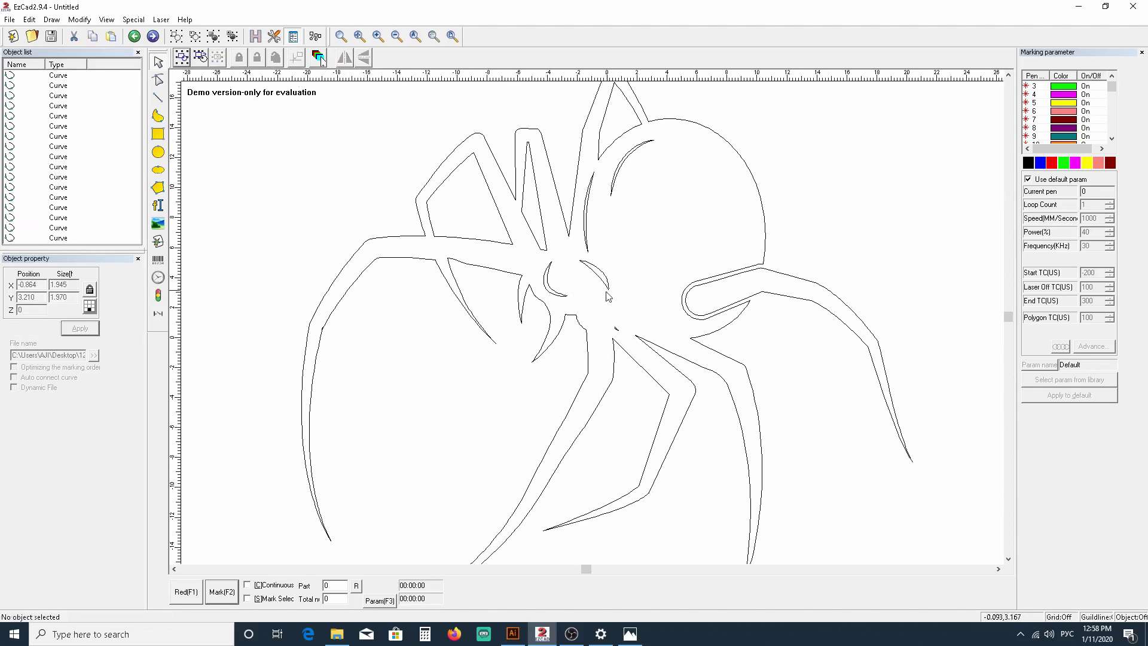
click(550, 289)
key(Escape)
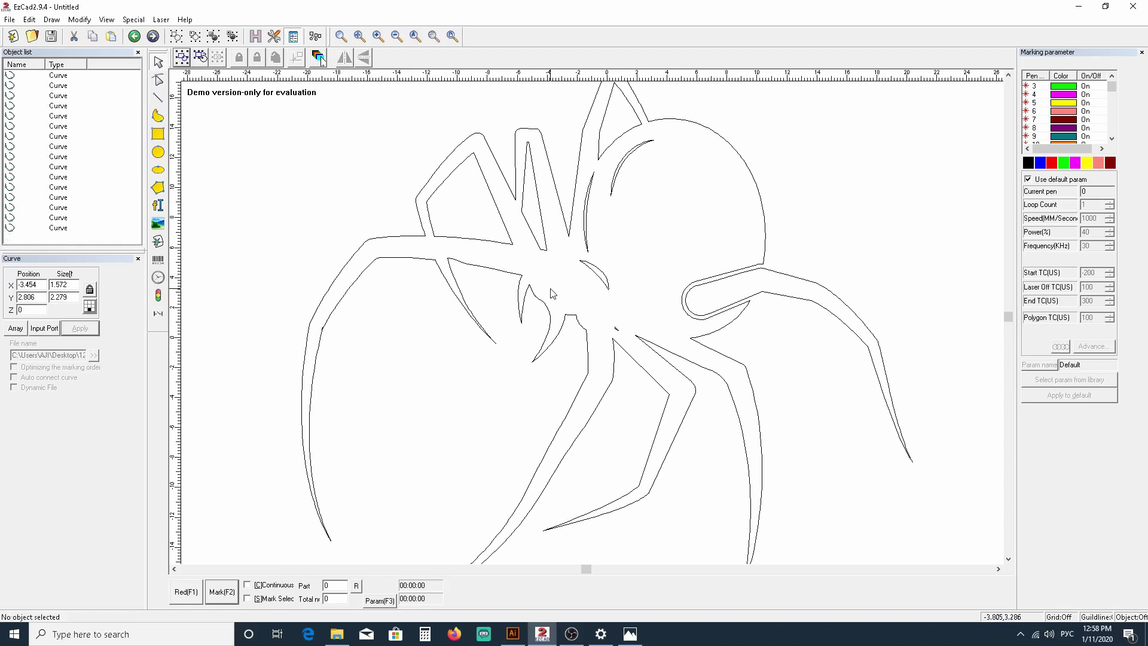
Step: Enlarge the three stacked small triangular curves where the legs meet the body to about 0.61 × 0.62 mm
scroll(589, 325, down, 2)
scroll(699, 305, up, 4)
scroll(699, 308, up, 2)
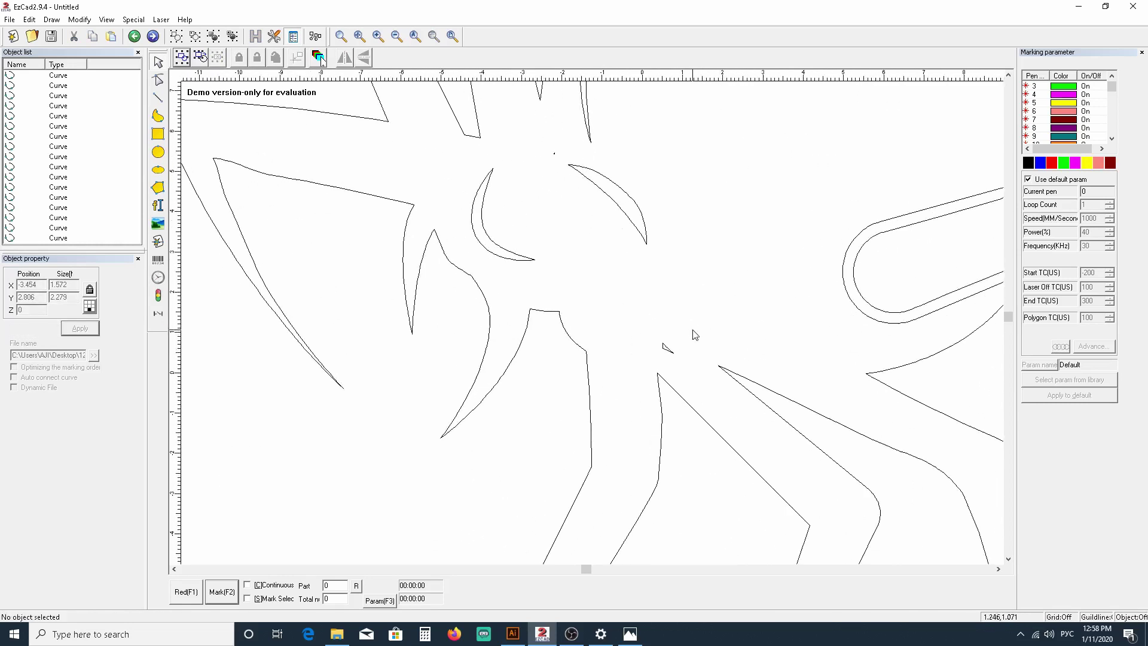
drag(669, 333, 652, 293)
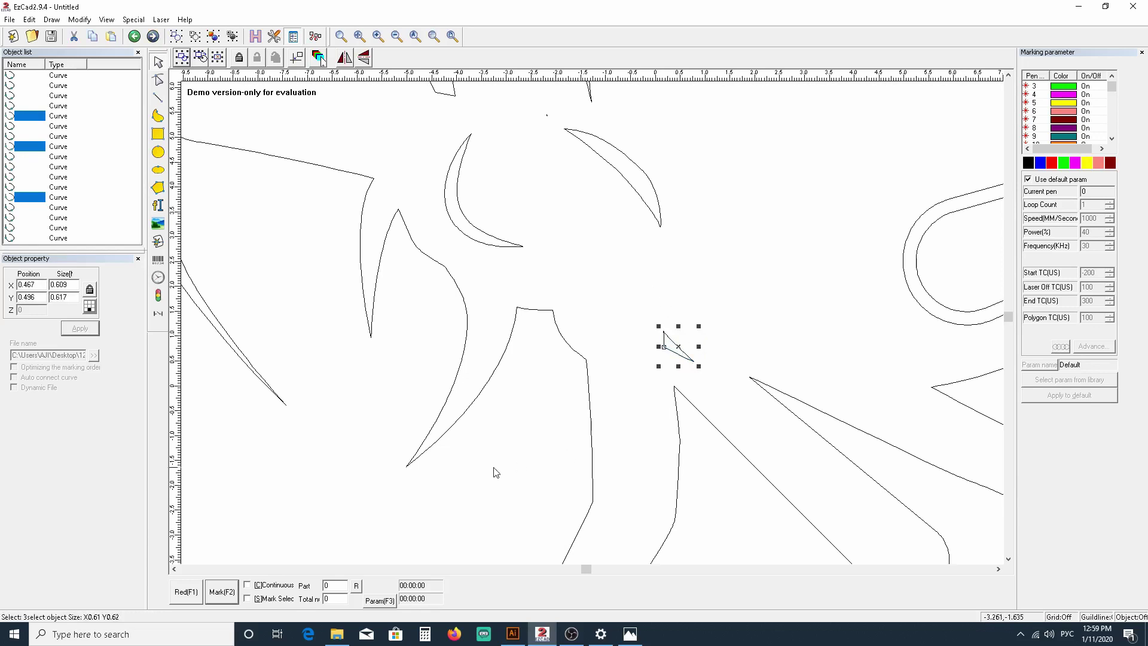
key(Escape)
scroll(530, 415, down, 5)
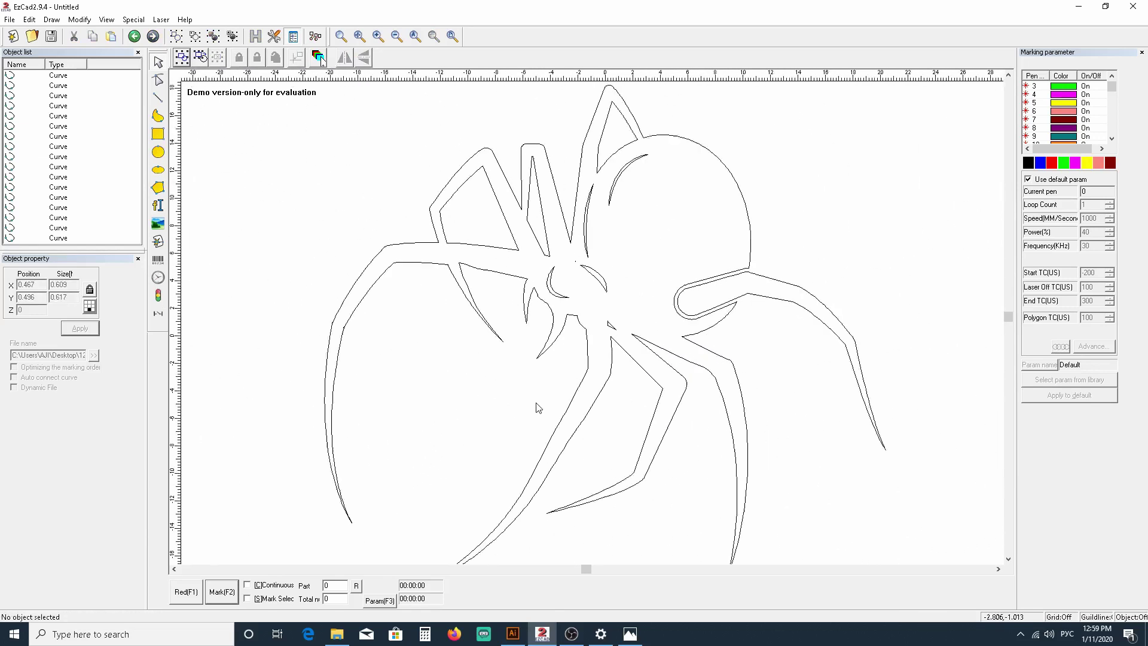
scroll(537, 409, down, 1)
scroll(672, 360, down, 1)
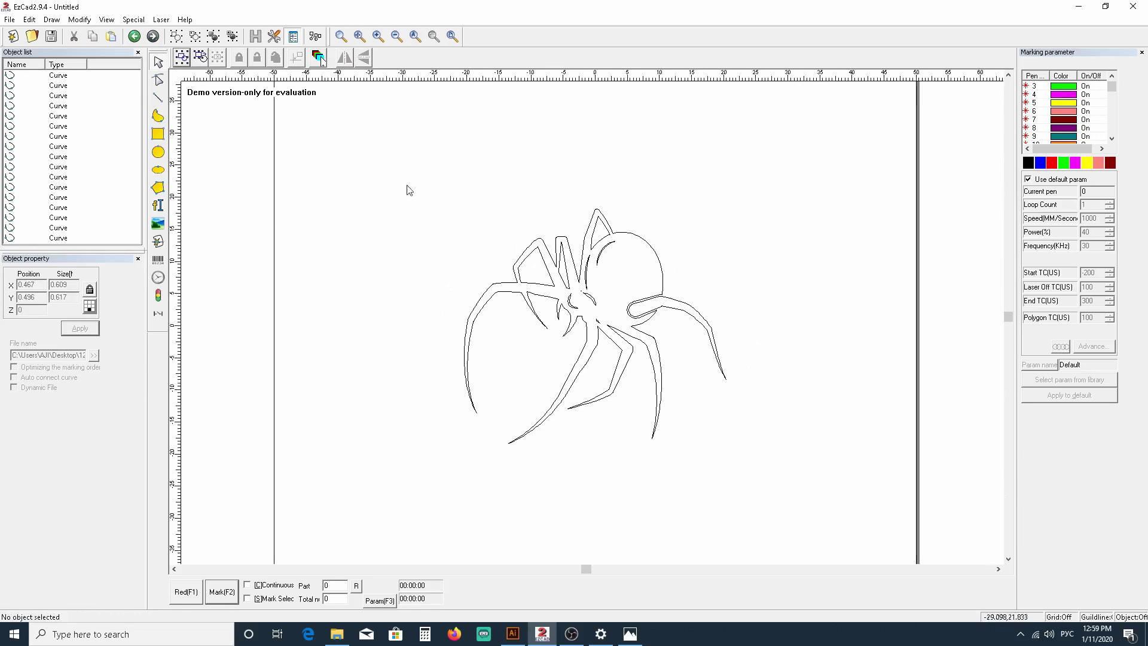
Step: Hatch all the spider curves together with a 0.02 mm line space and the contour marked
drag(401, 174, 800, 518)
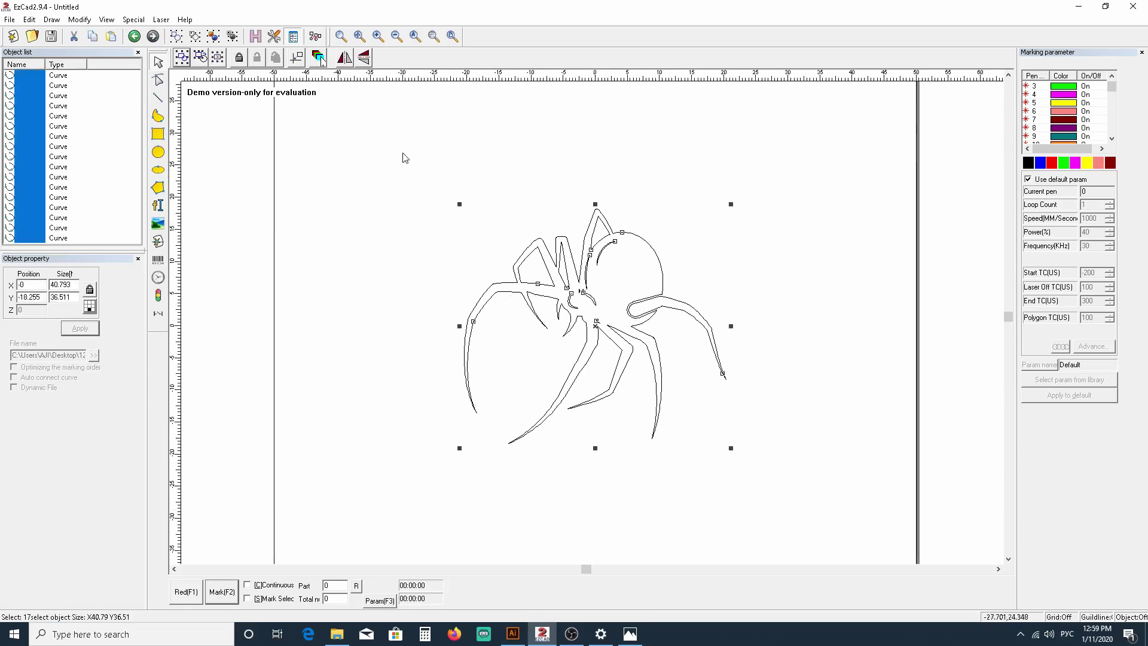
click(257, 36)
click(660, 200)
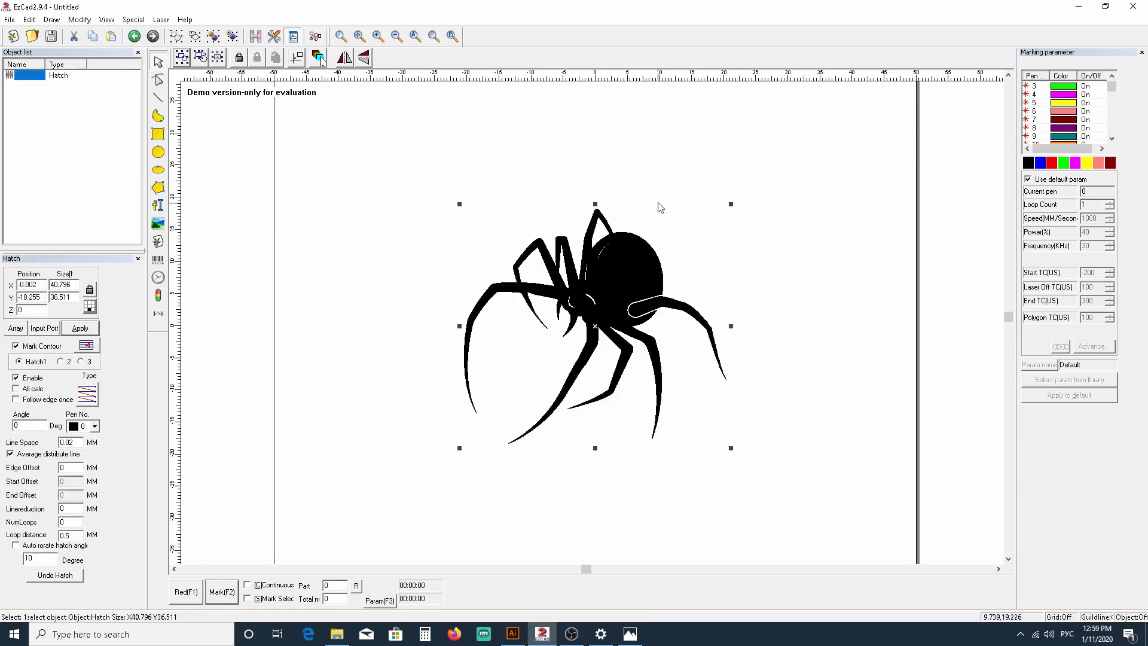
click(793, 250)
Step: Examine the hatched spider at several magnifications to judge how its highlights and leg outlines read
scroll(793, 250, up, 2)
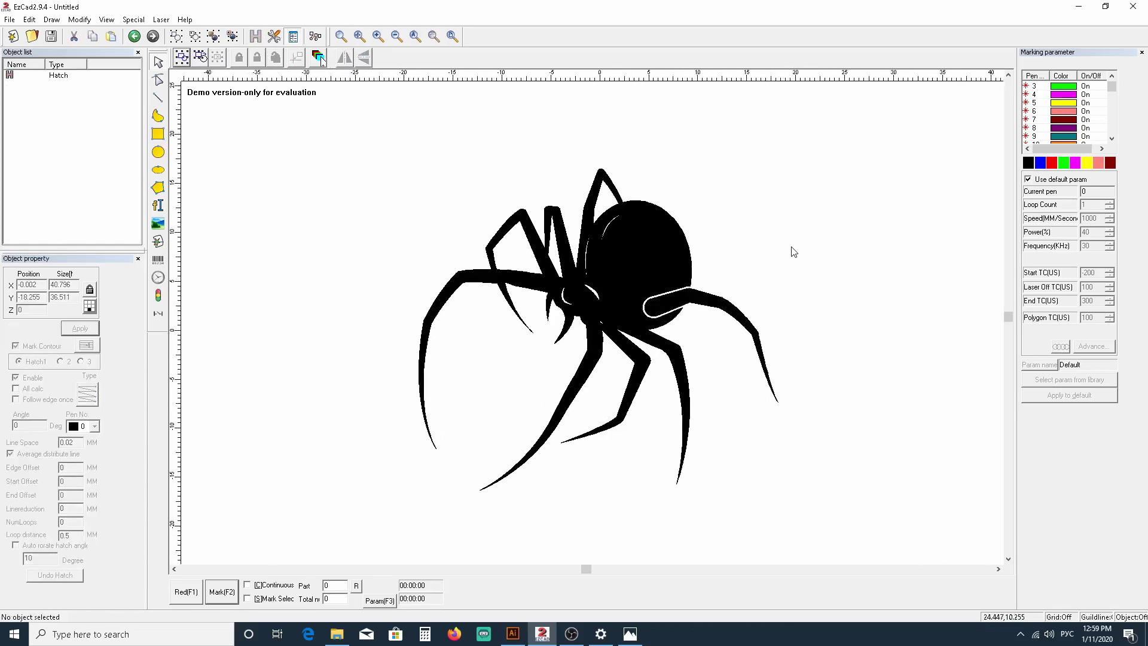
scroll(793, 250, down, 3)
scroll(724, 272, down, 2)
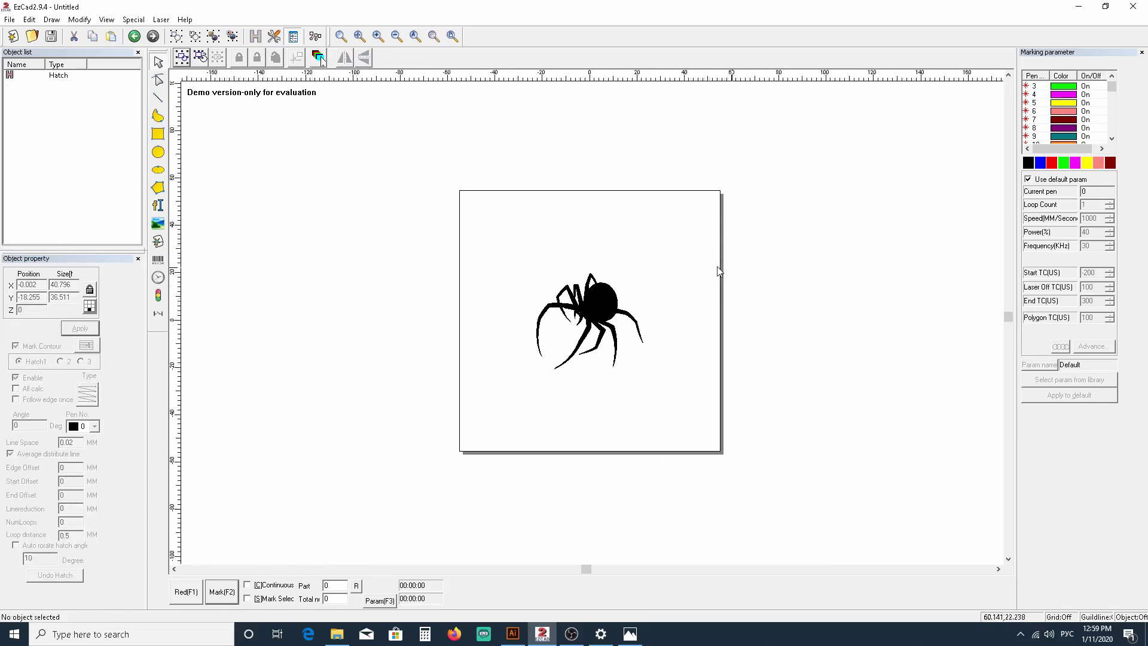
scroll(600, 291, down, 3)
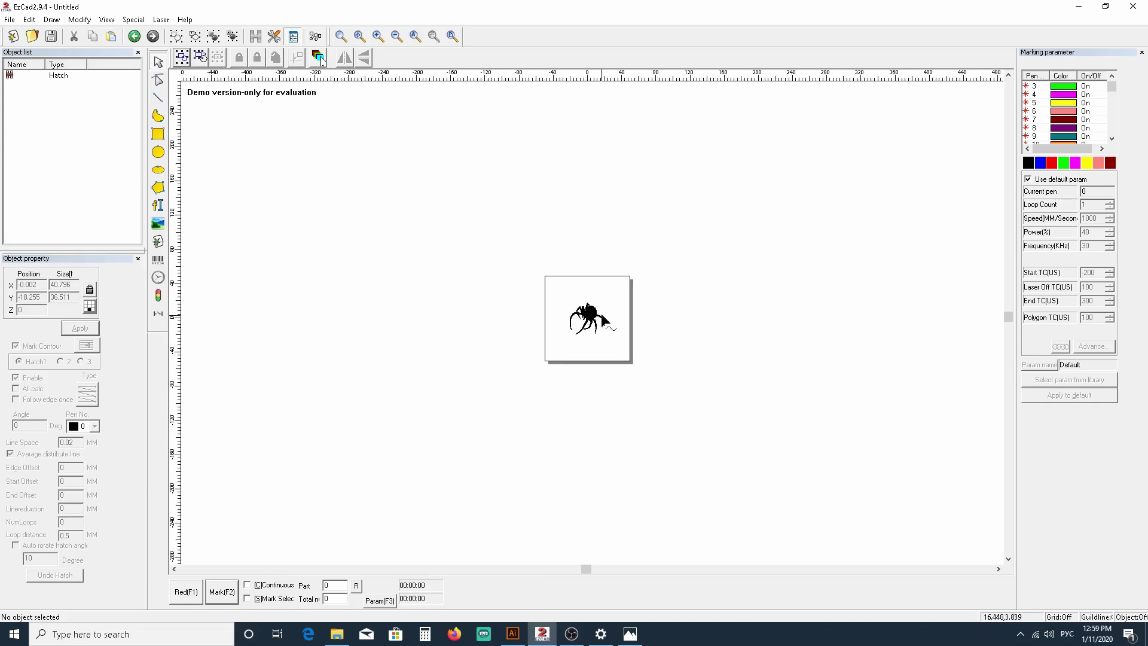
scroll(601, 317, up, 3)
scroll(616, 319, up, 5)
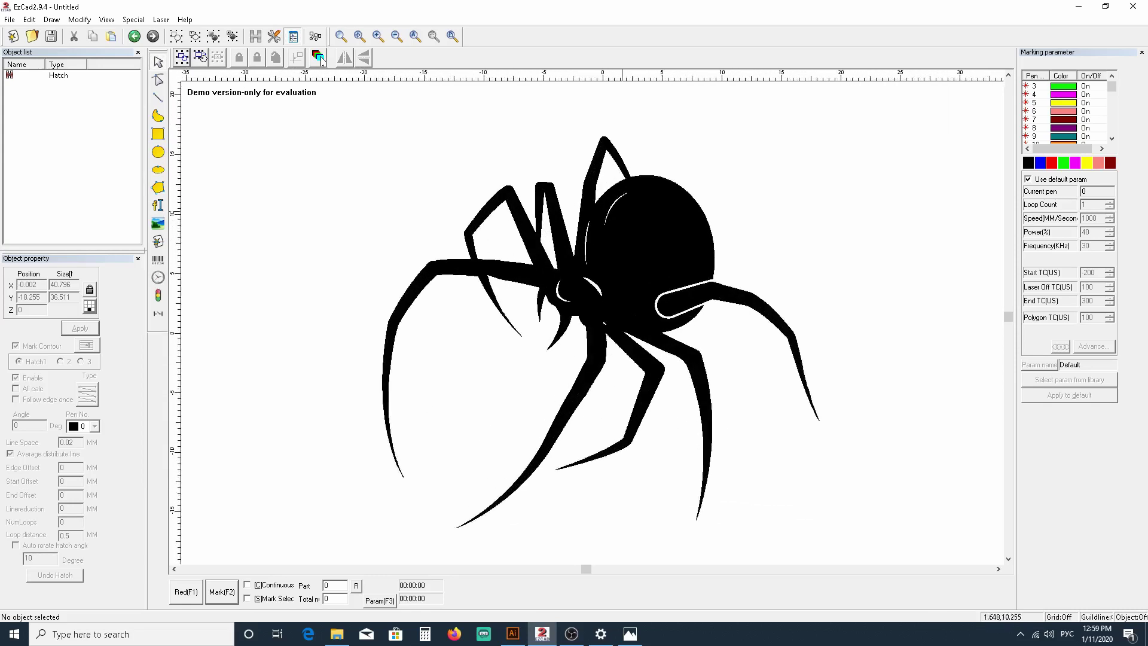
scroll(654, 159, down, 1)
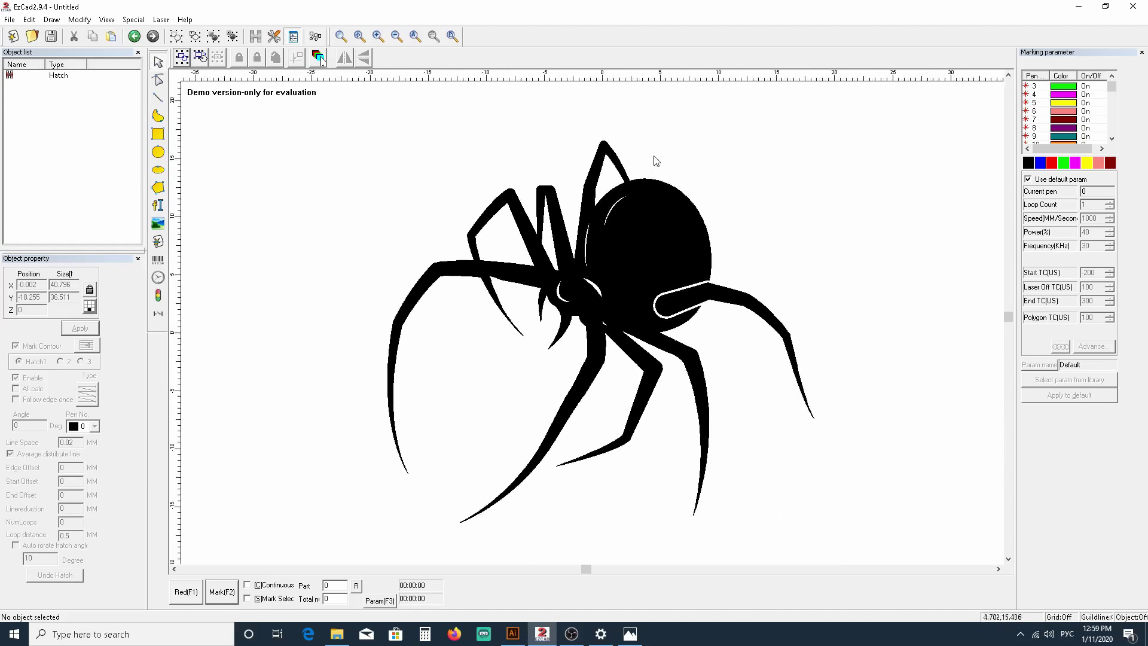
scroll(687, 159, up, 2)
Step: Remove the hatch from the whole spider to get back to its editable curves
click(691, 162)
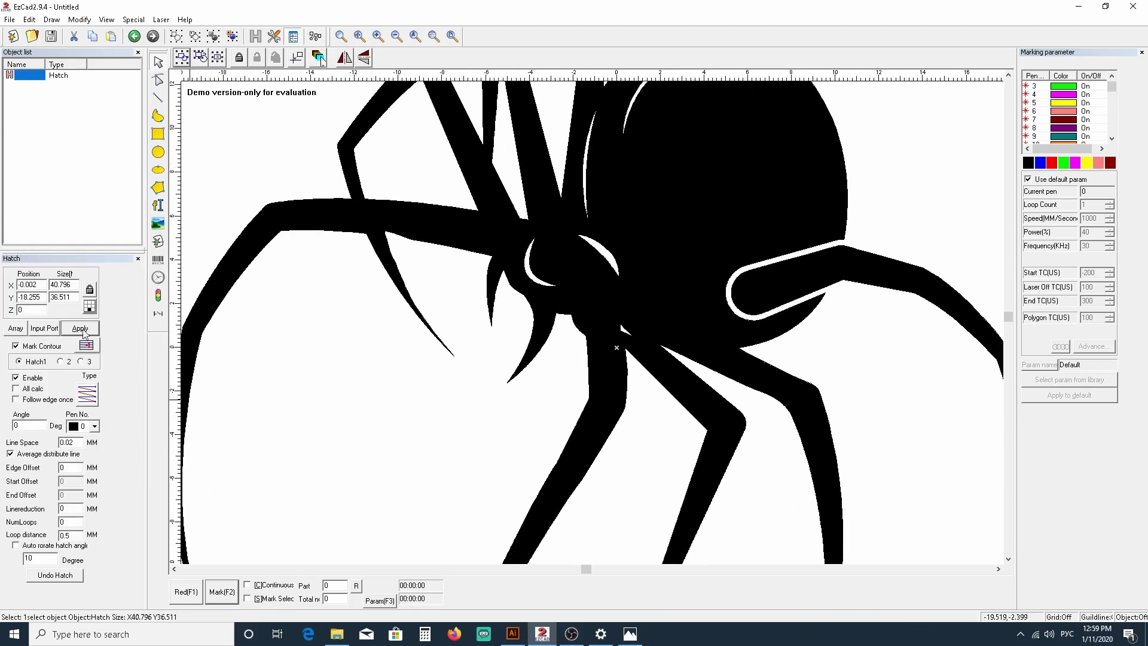
click(55, 574)
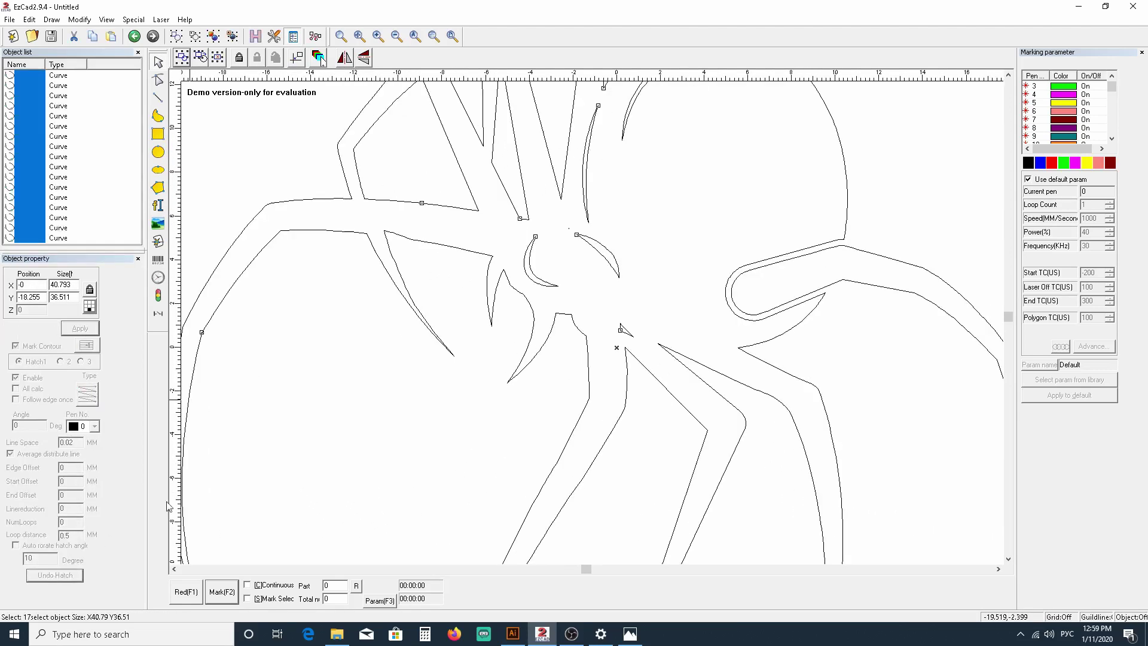
scroll(590, 302, down, 1)
scroll(715, 132, up, 1)
scroll(495, 379, down, 2)
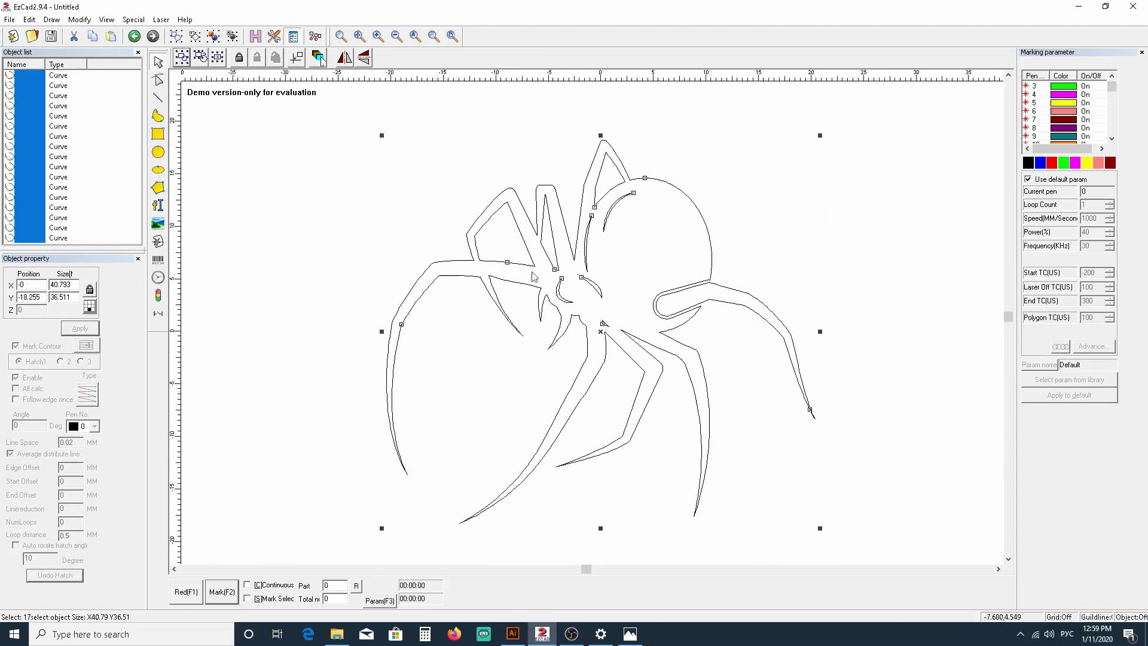
Step: Enlarge the large crescent highlight on the abdomen to about 3.82 × 5.12 mm
scroll(669, 147, up, 1)
click(627, 183)
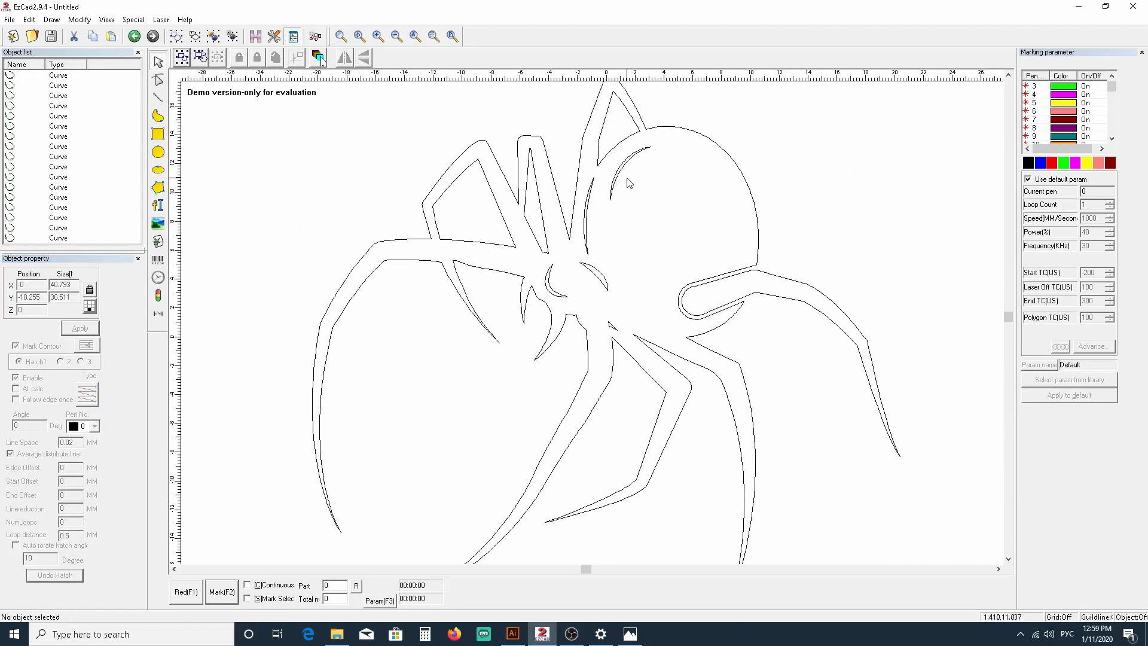
click(621, 182)
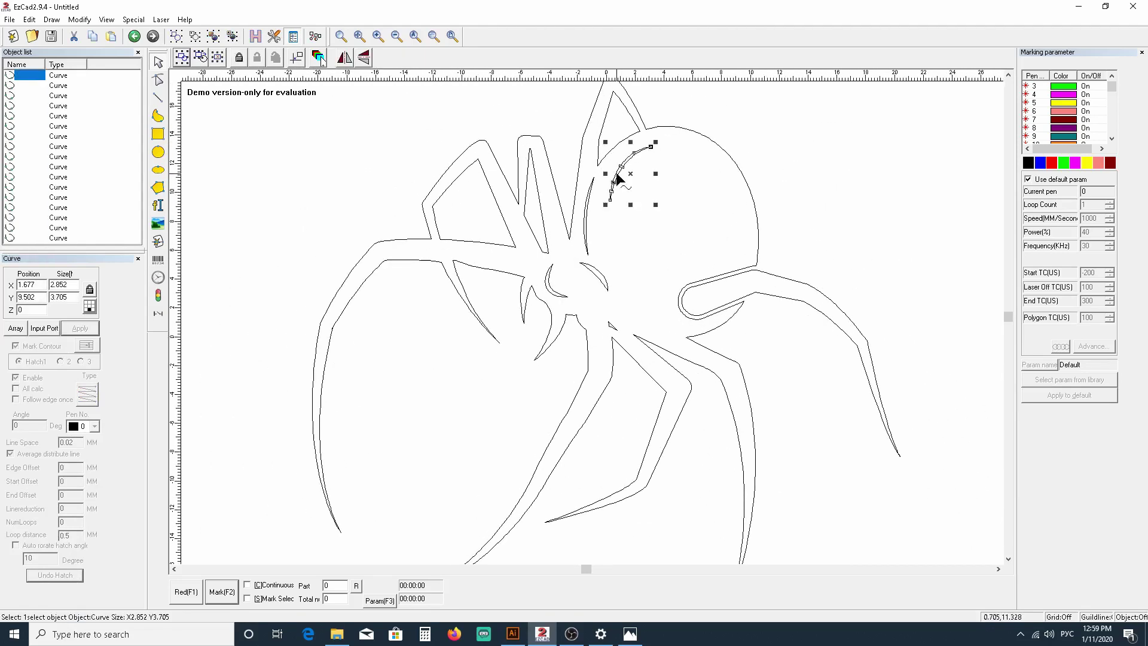
drag(656, 204, 665, 220)
mouse_move(604, 181)
mouse_down()
mouse_move(593, 181)
mouse_move(603, 181)
mouse_up()
drag(633, 140, 634, 136)
click(649, 212)
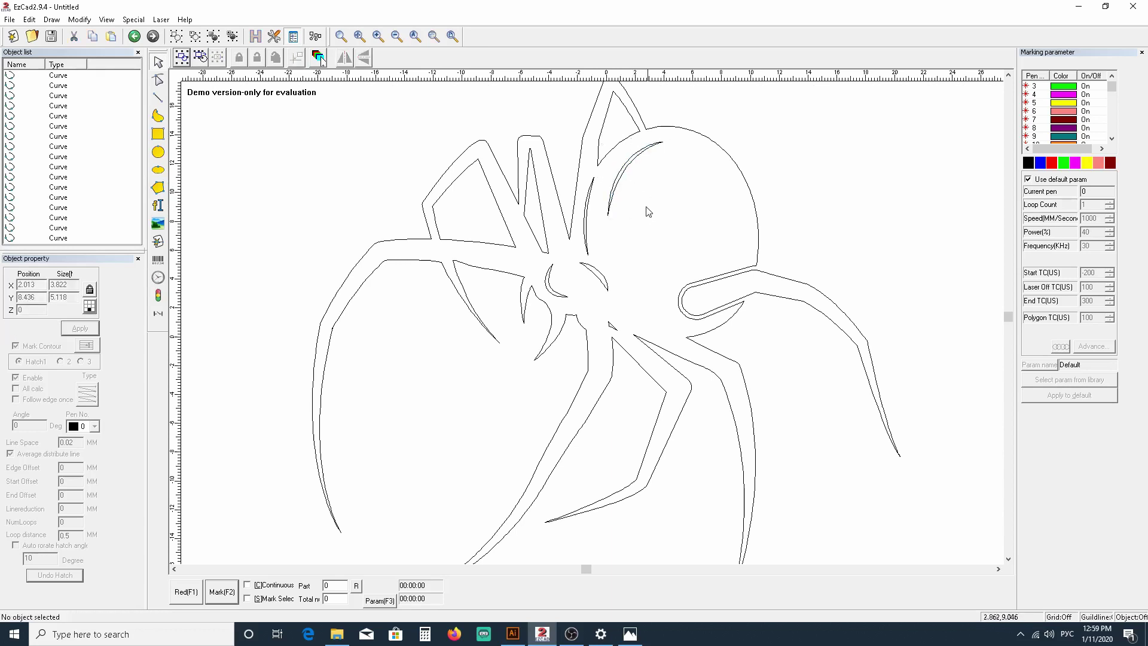
Step: Edit the nodes of the narrow crescent beside the abdomen's large highlight, moving its inner middle node outward to widen it
click(585, 235)
scroll(589, 237, up, 3)
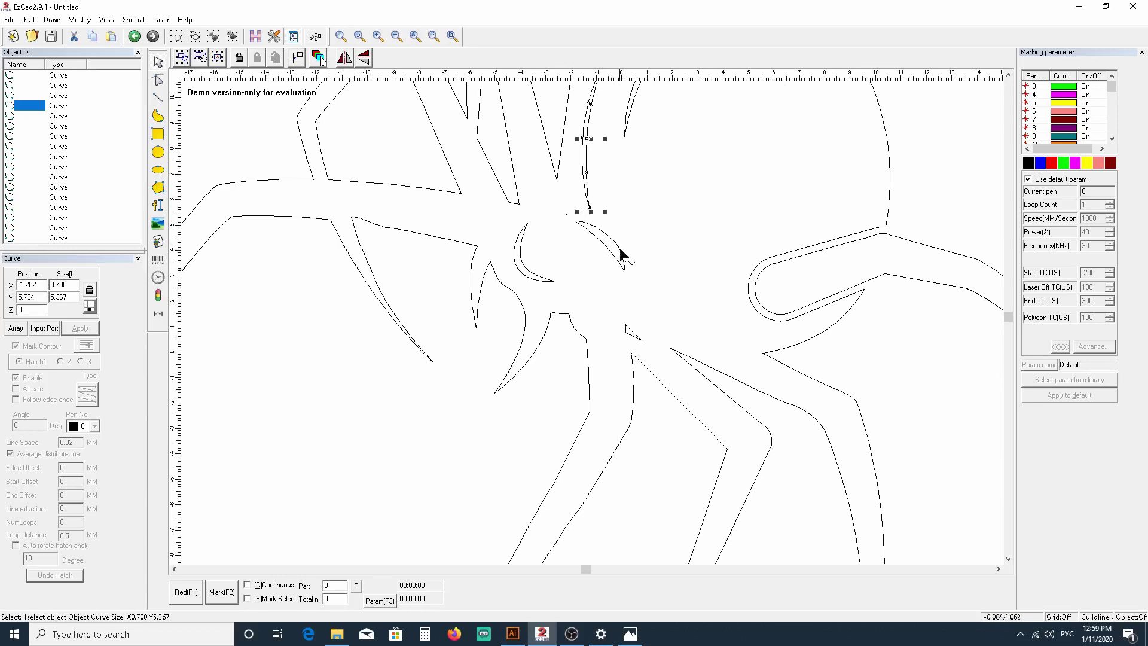
scroll(620, 249, down, 3)
scroll(639, 171, up, 4)
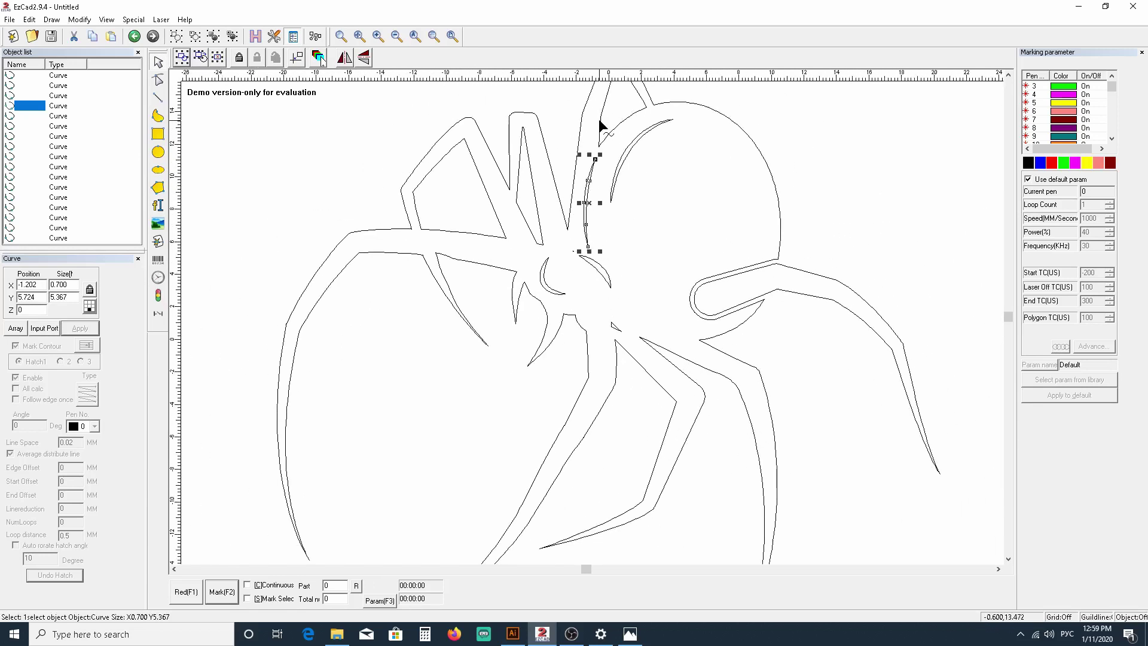
scroll(600, 124, up, 2)
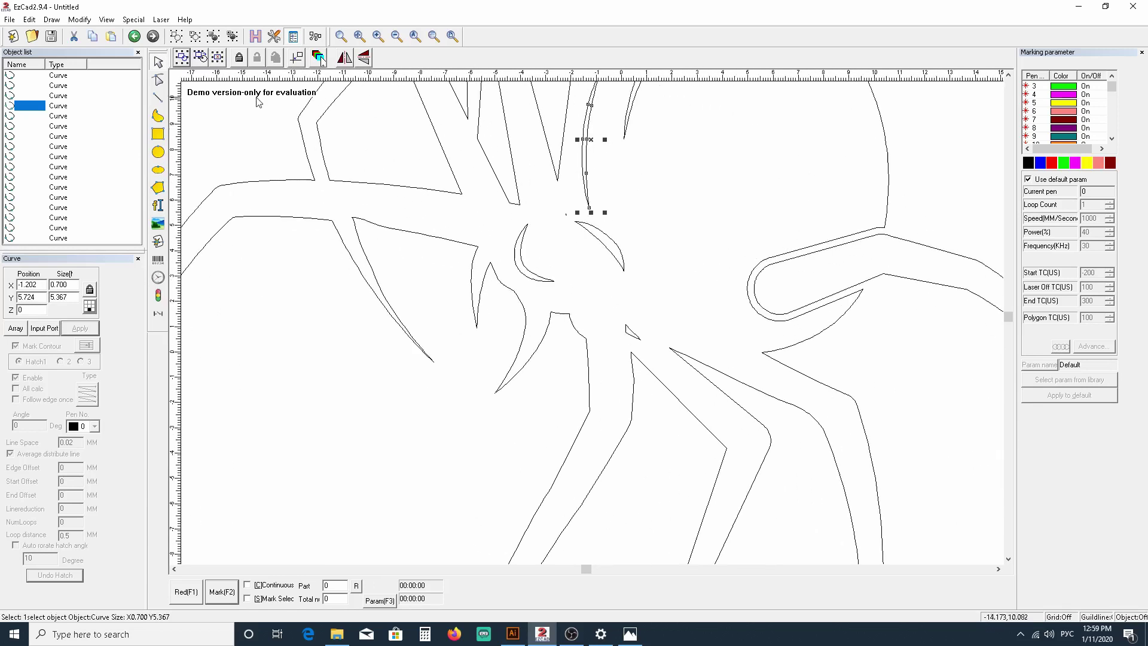
click(158, 79)
click(586, 140)
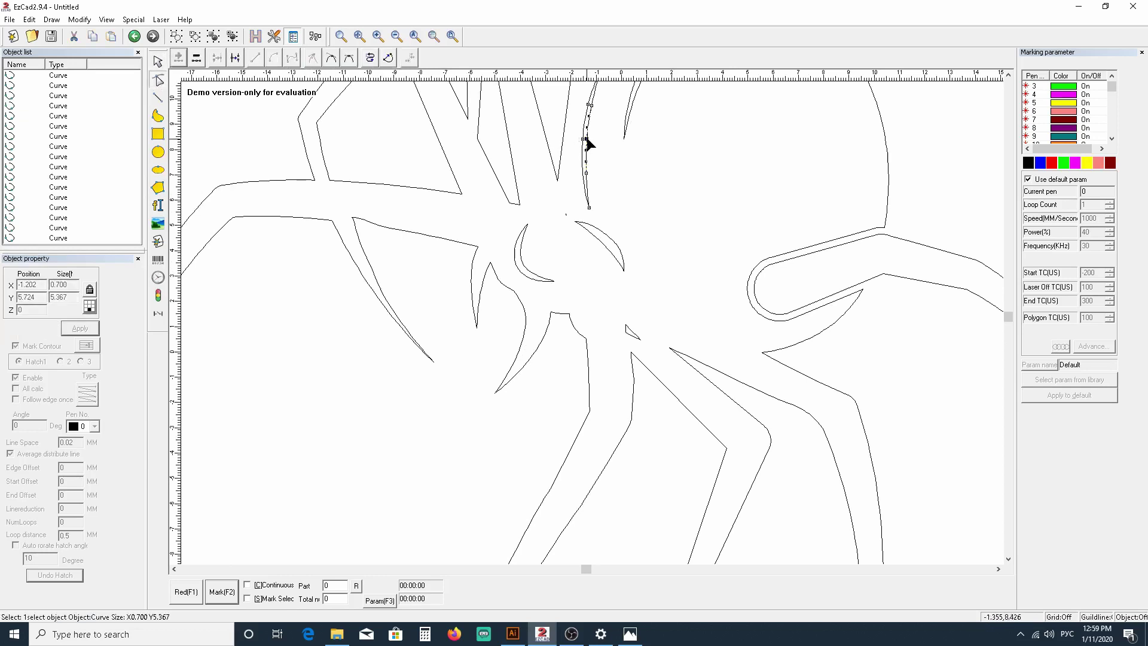
drag(587, 139, 592, 144)
Step: Even out the narrow crescent's inner edge by adjusting its lower, upper and middle nodes
scroll(618, 125, down, 3)
scroll(617, 180, up, 2)
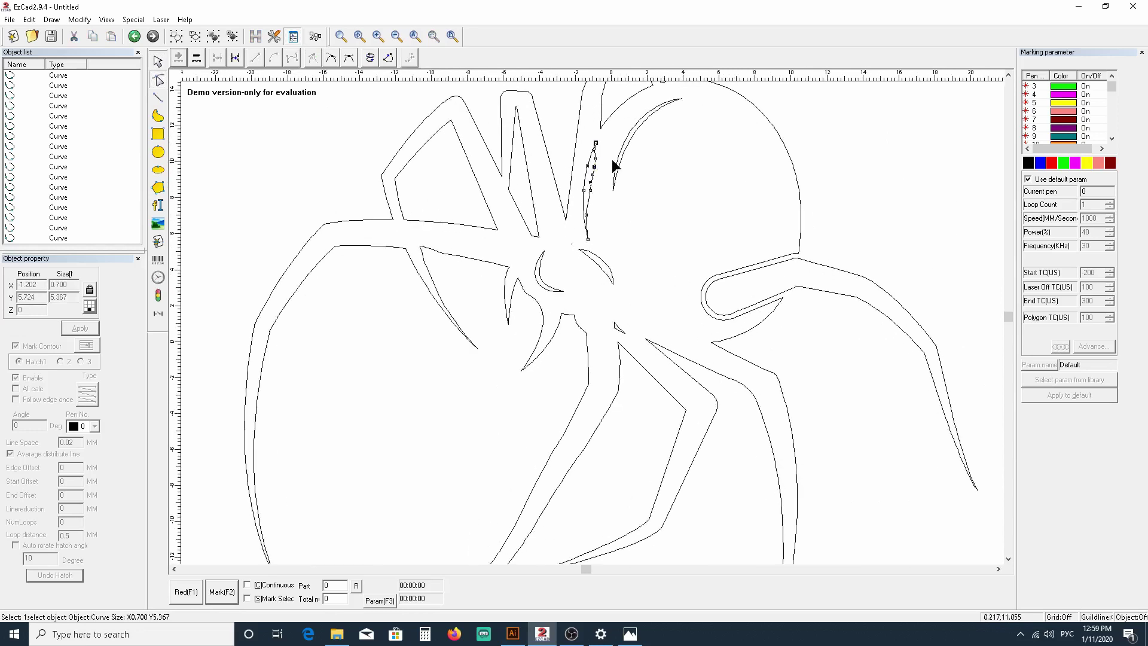
drag(587, 203, 590, 203)
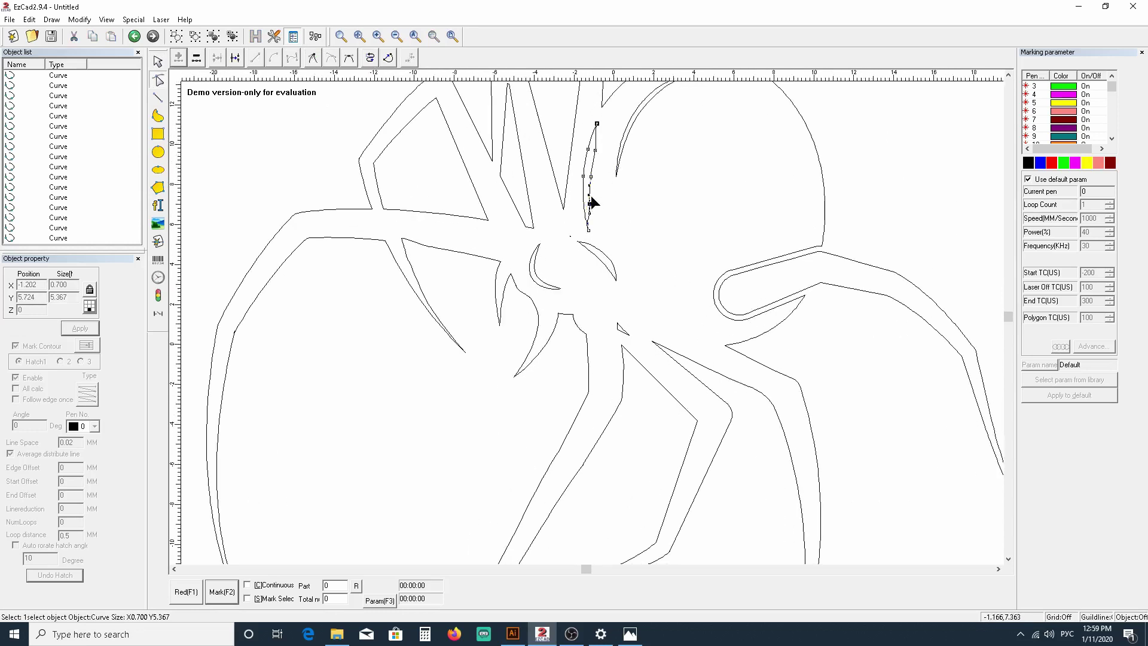
drag(595, 150, 590, 176)
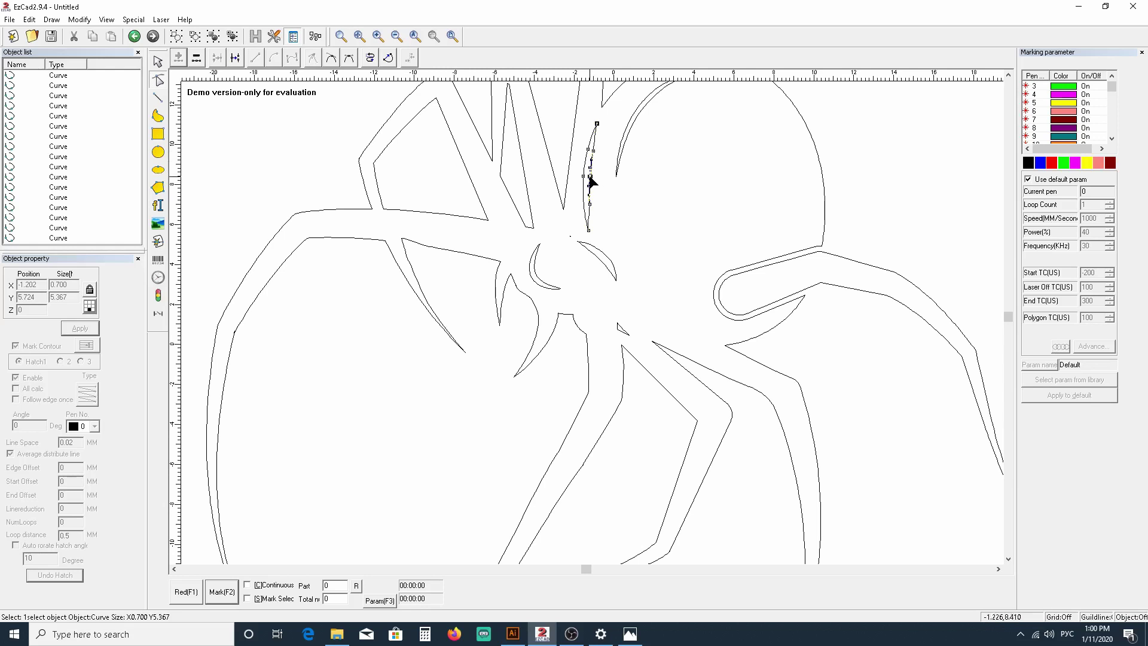
scroll(589, 175, down, 2)
scroll(681, 113, up, 2)
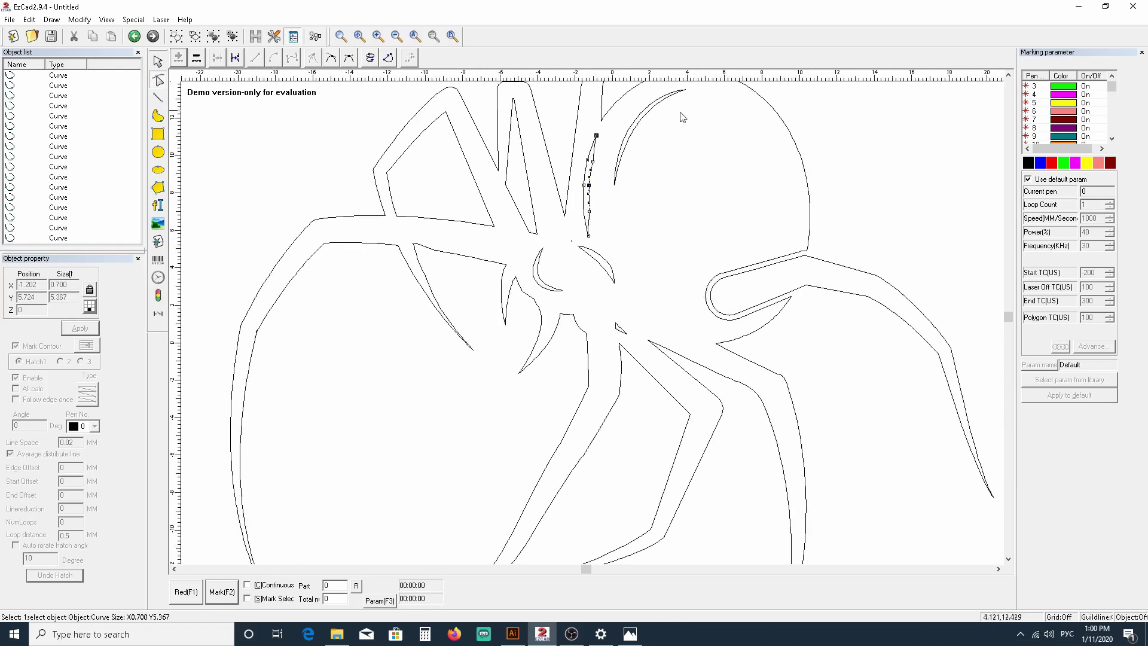
Step: Move the upper outer node of the abdomen's large crescent slightly outward to thicken it, and finish node editing
click(633, 125)
drag(655, 99, 652, 95)
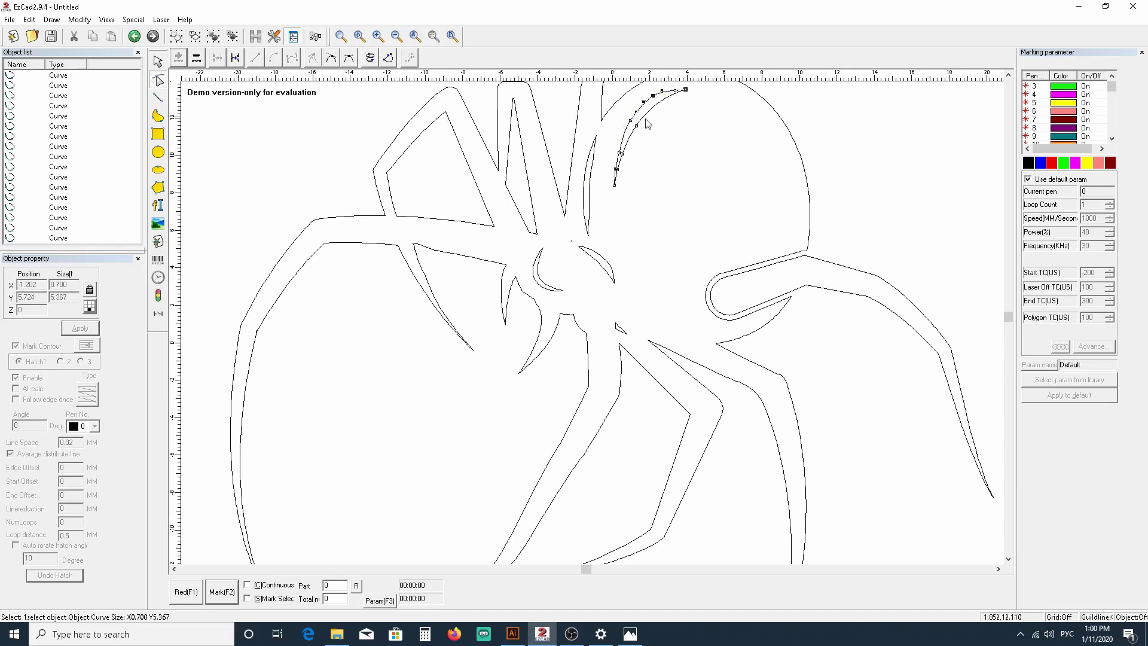
click(618, 152)
click(615, 169)
scroll(695, 149, down, 3)
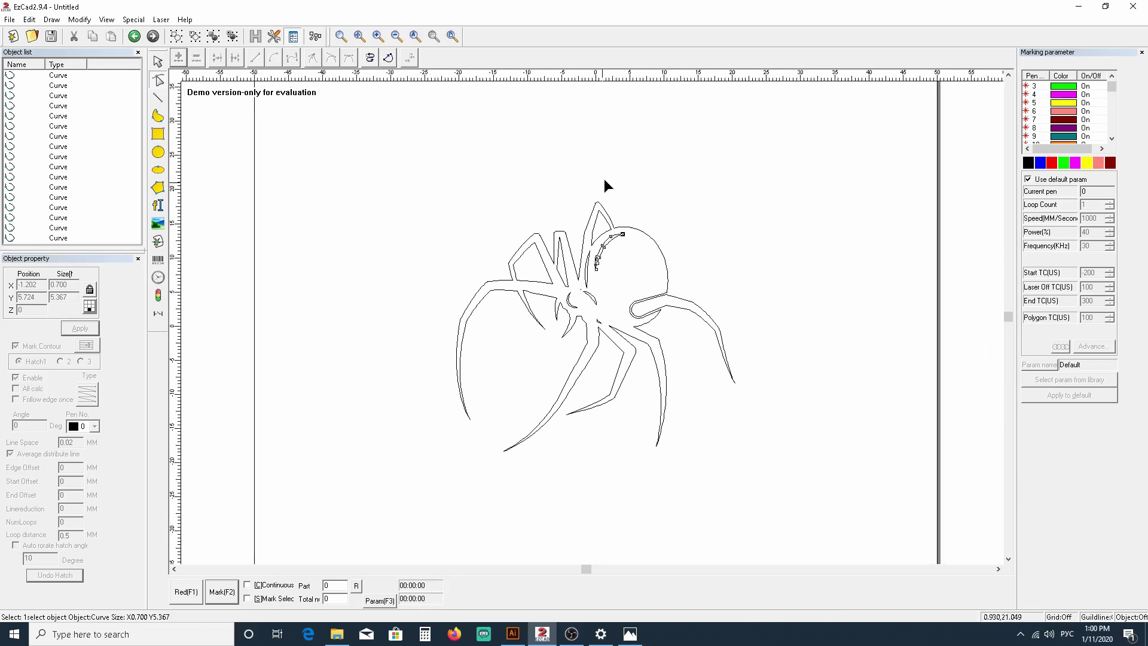
click(159, 63)
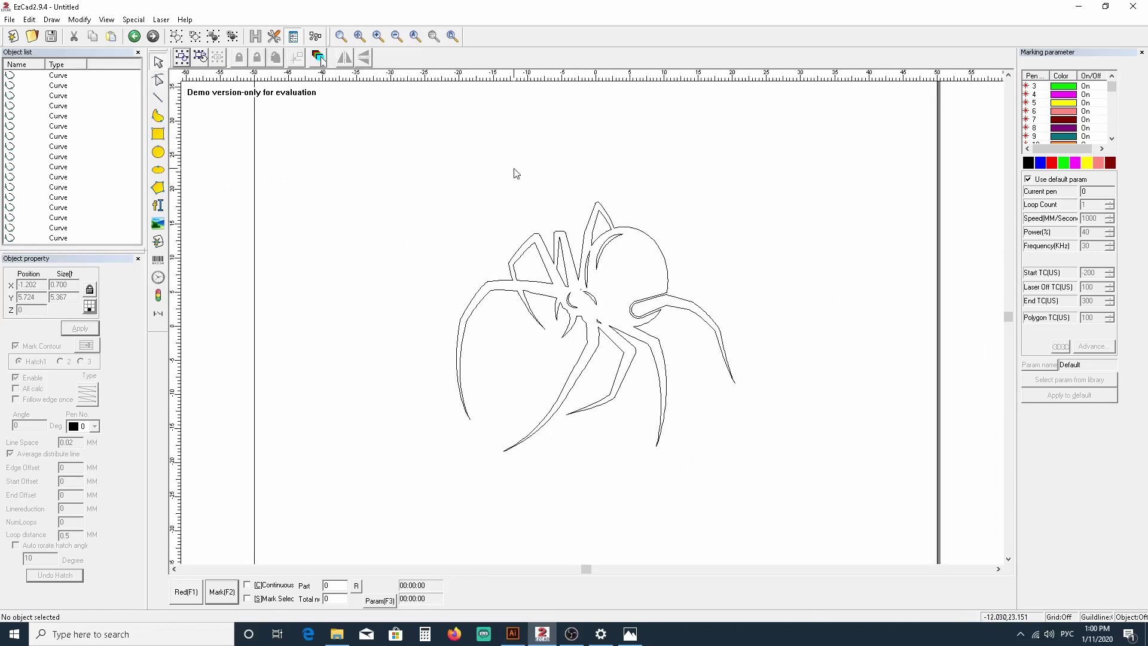
scroll(516, 174, down, 4)
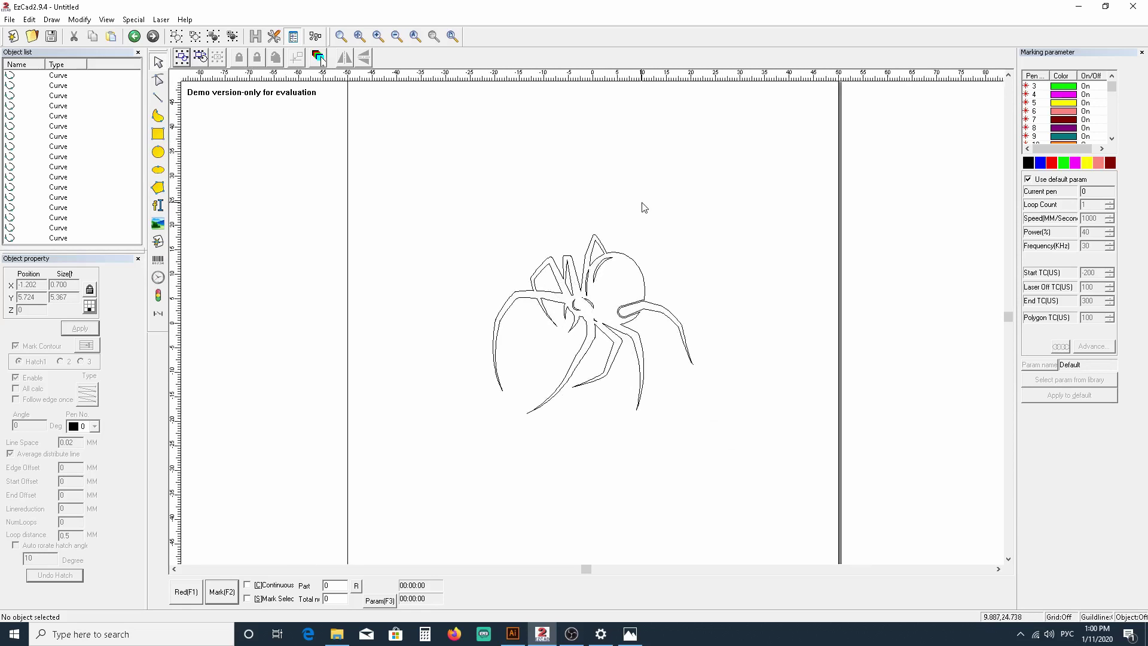
Step: Group all the curves of the spider outline into a single object
scroll(644, 207, up, 2)
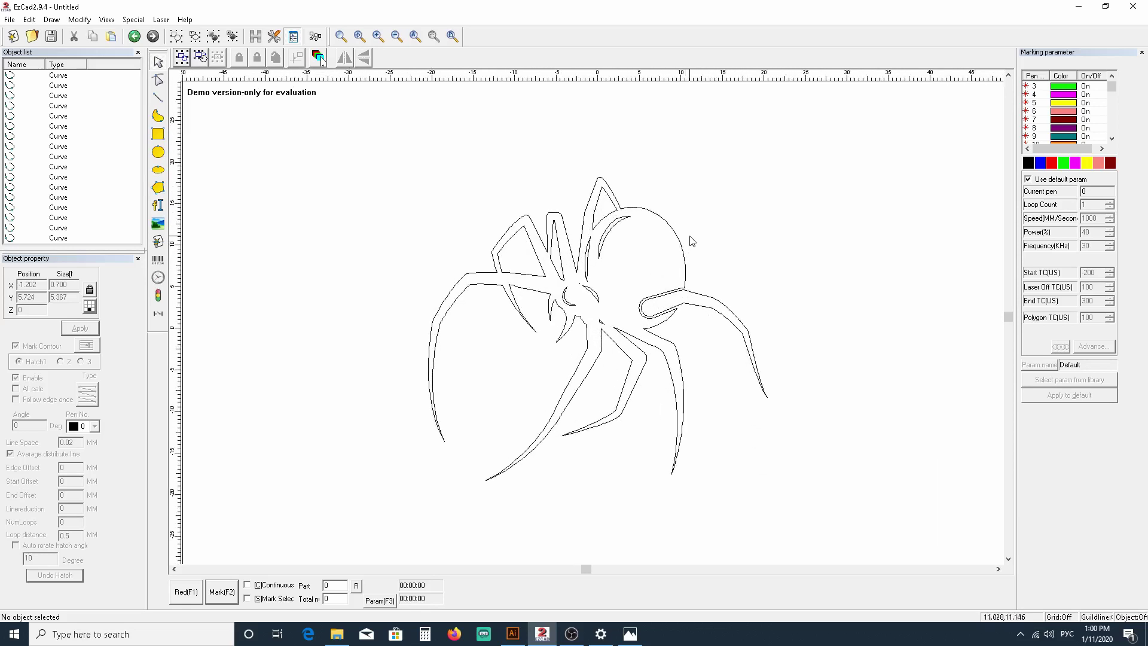
scroll(694, 241, down, 1)
drag(398, 170, 775, 483)
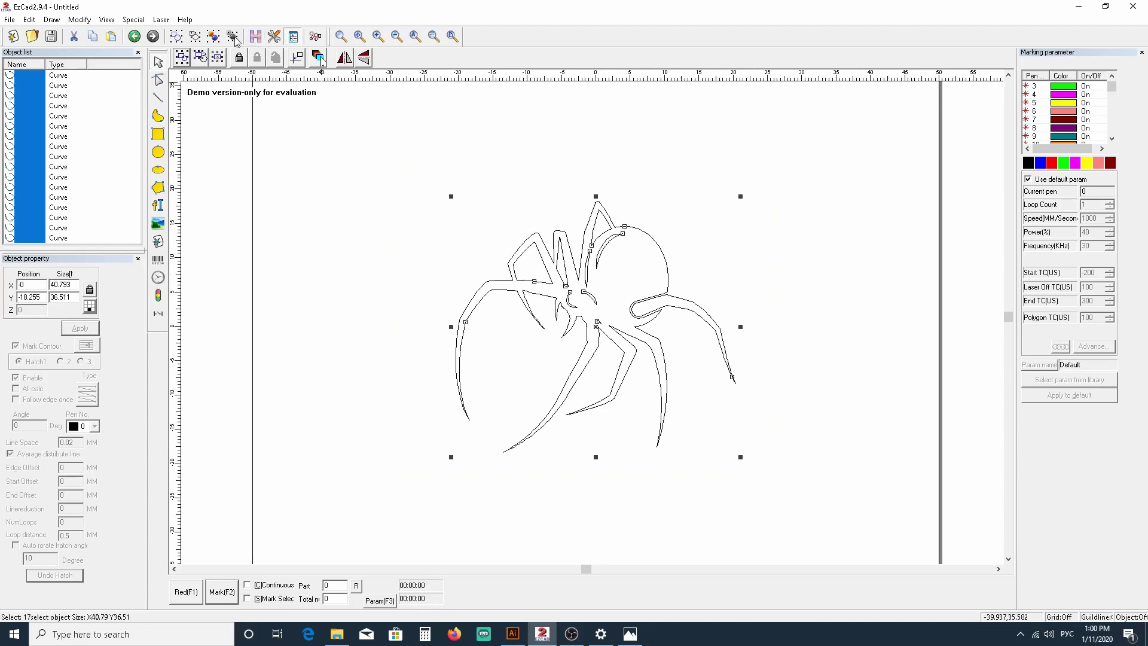
click(214, 37)
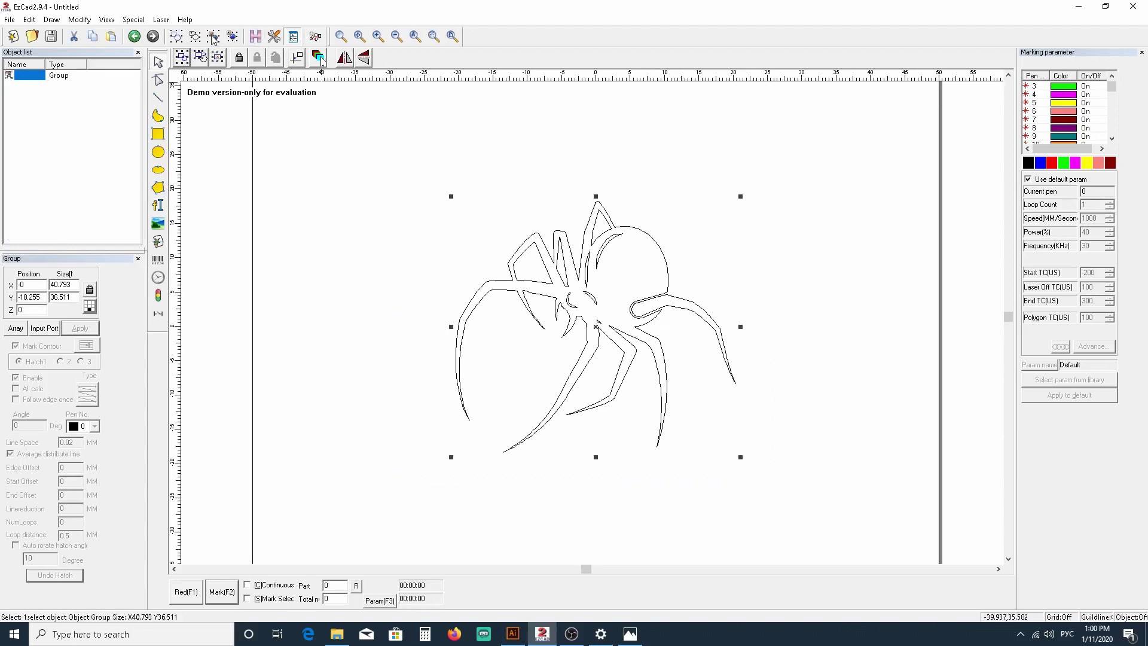
Step: Draw a rectangle around the spider, reduce it to about 51.4 × 47.6 mm and centre it roughly on the spider
click(161, 138)
drag(392, 149, 769, 498)
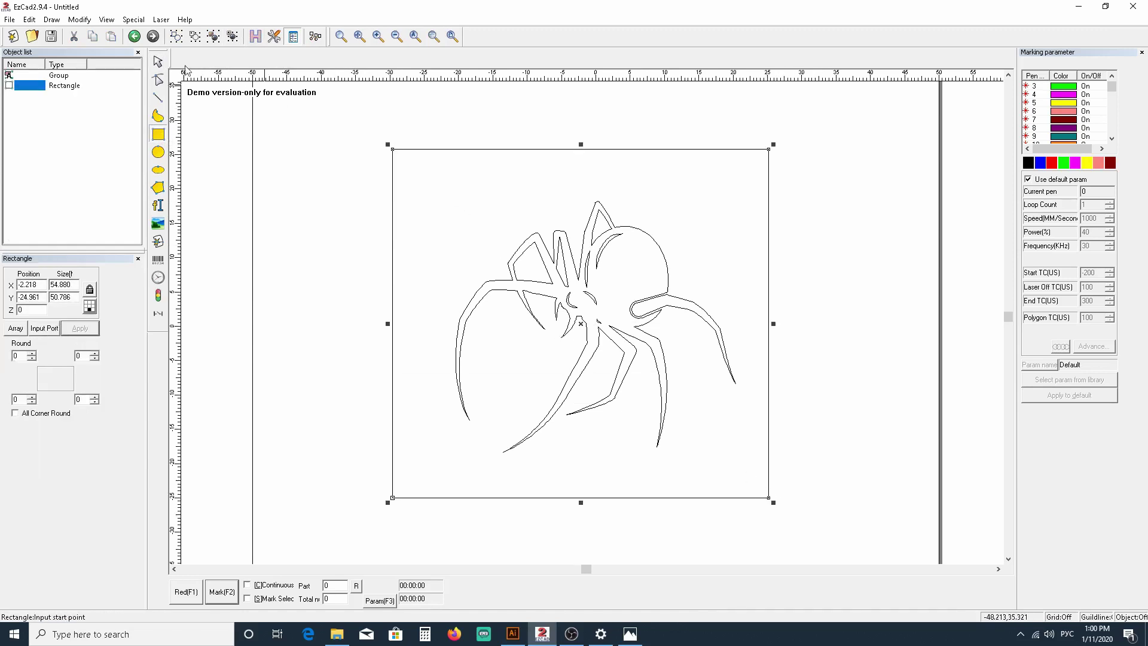
click(158, 61)
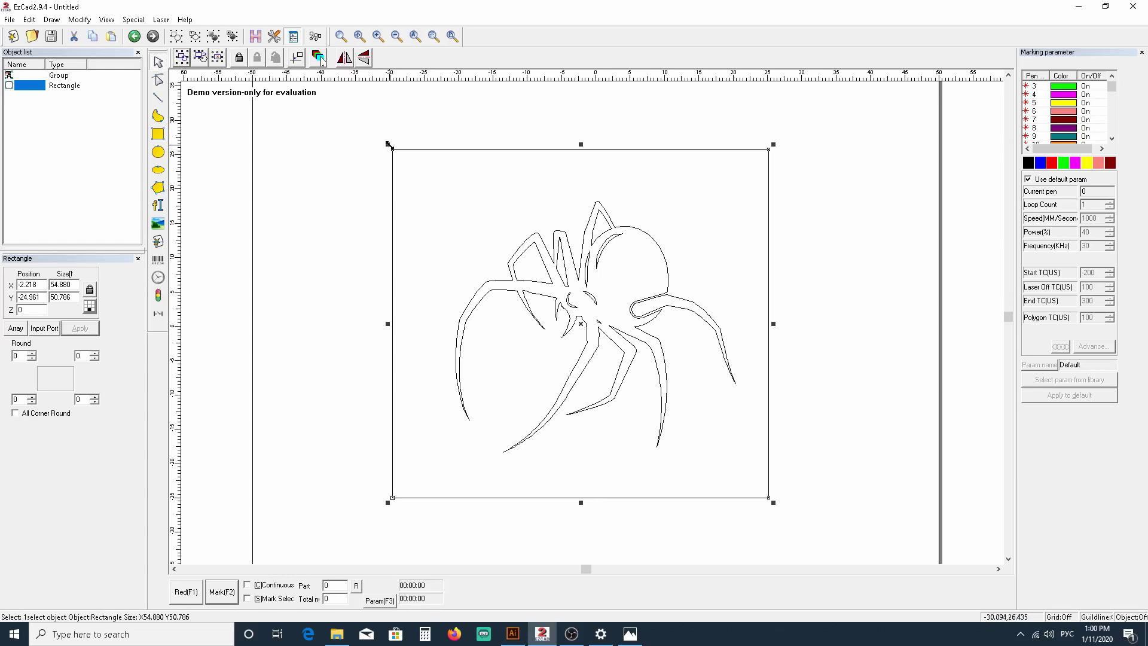
drag(388, 145, 415, 152)
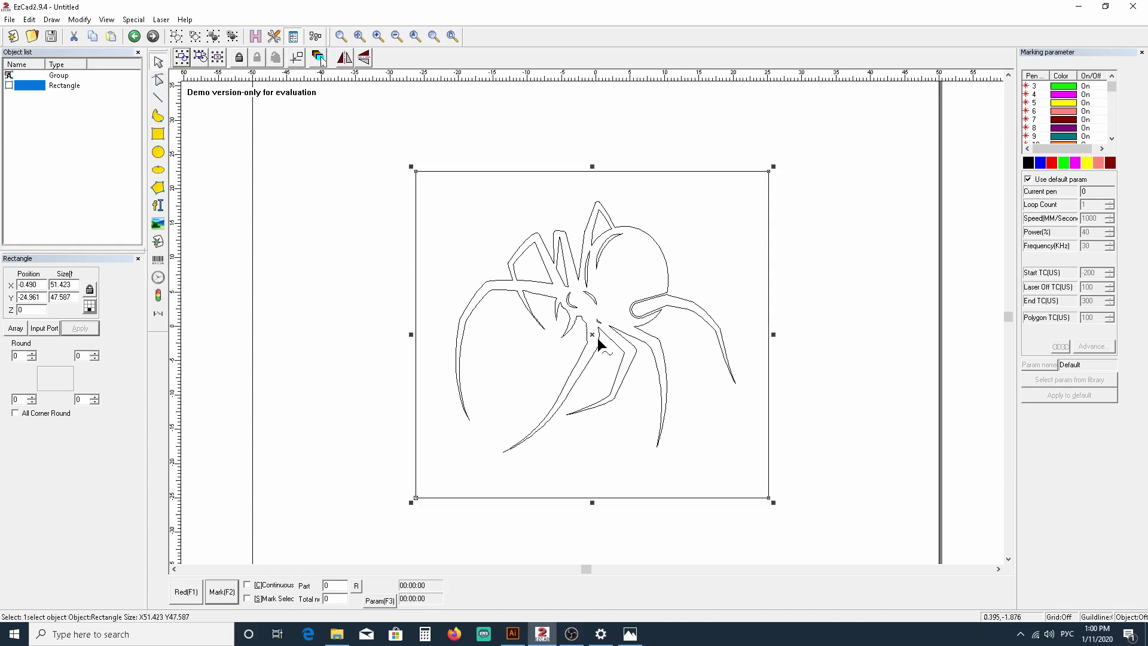
drag(592, 329, 588, 324)
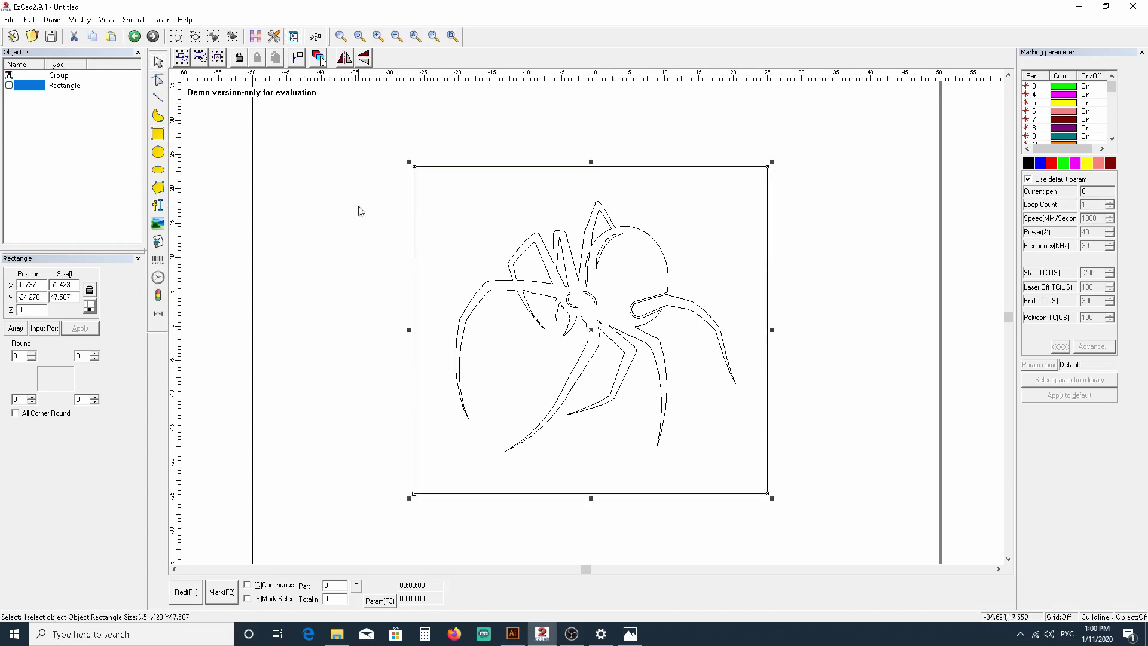
Step: Hatch the spider group and surrounding rectangle together with a 0.02 mm line space and the contour marked
drag(351, 132, 884, 546)
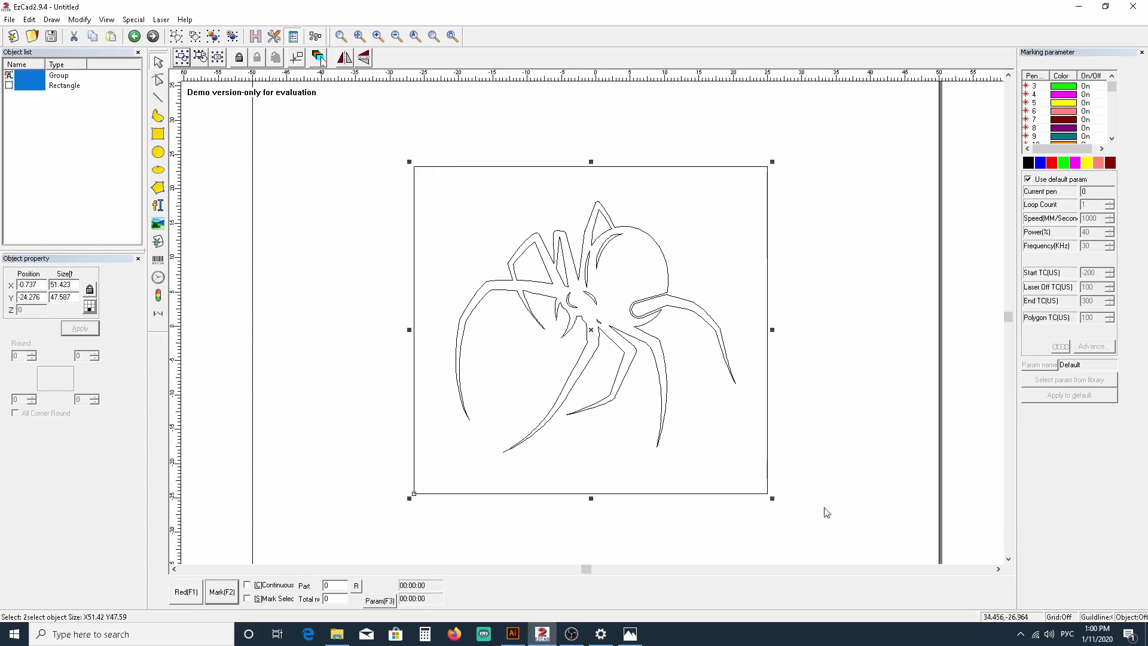
click(256, 36)
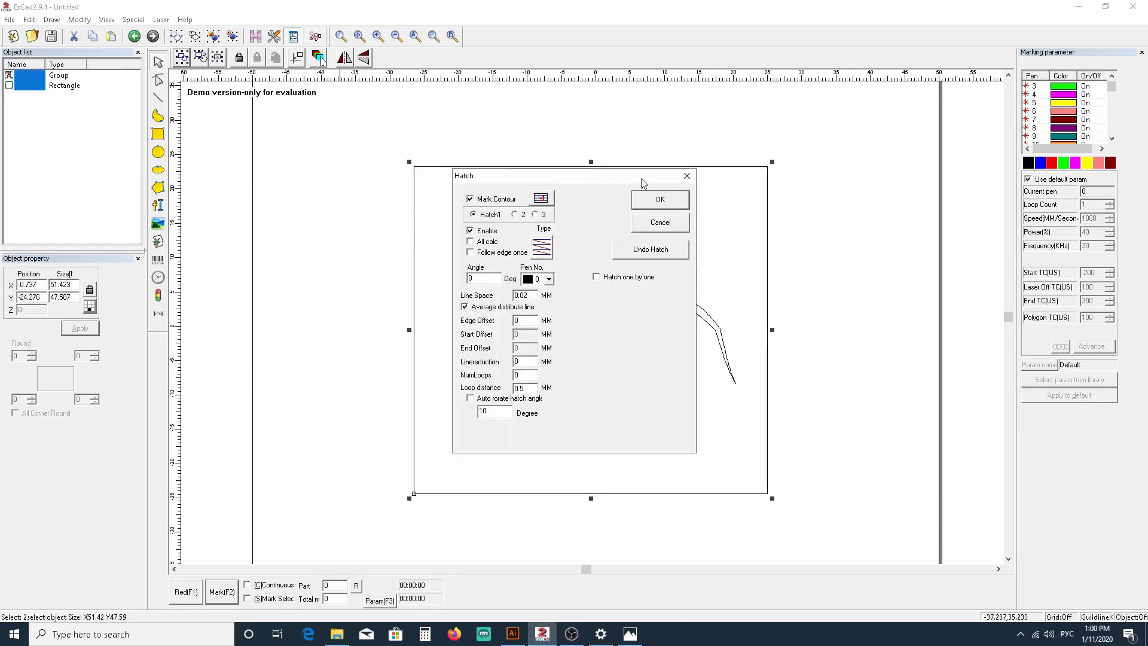
click(655, 199)
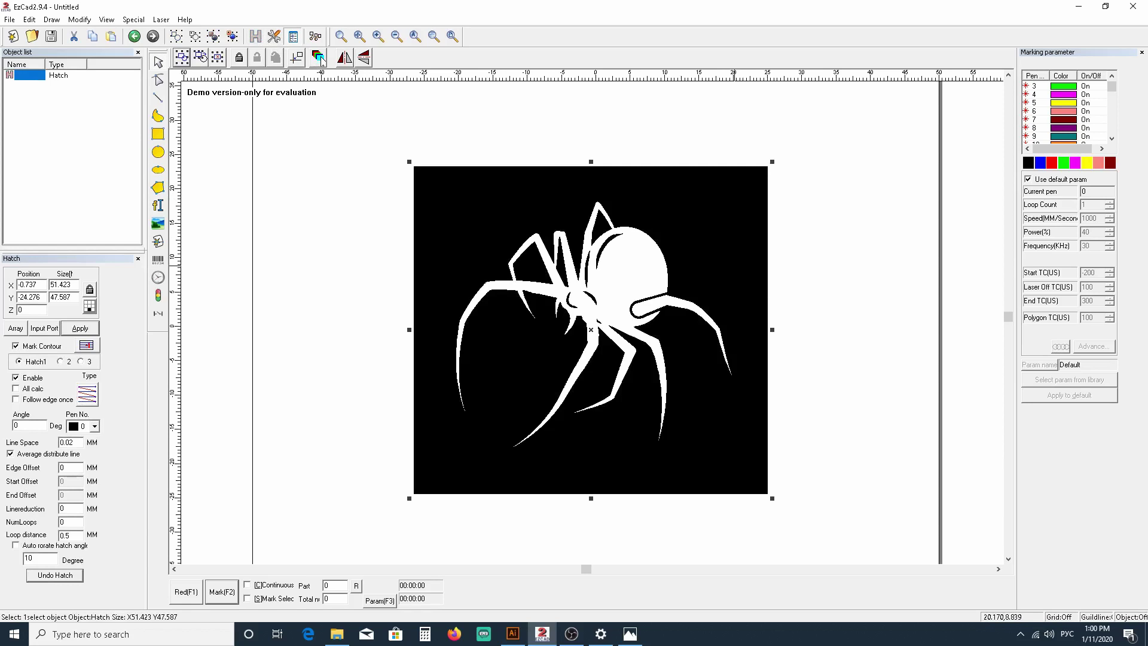
Step: Examine the hatched spider's body and legs at small and large scale, and undo the hatch
scroll(734, 265, down, 3)
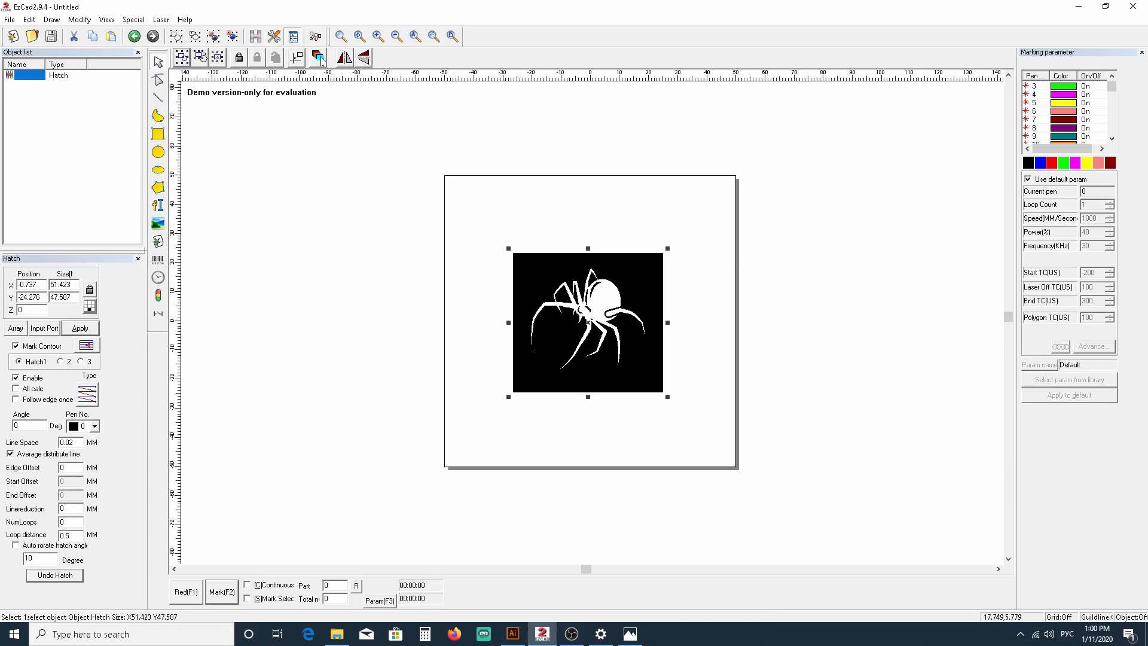
scroll(614, 293, up, 1)
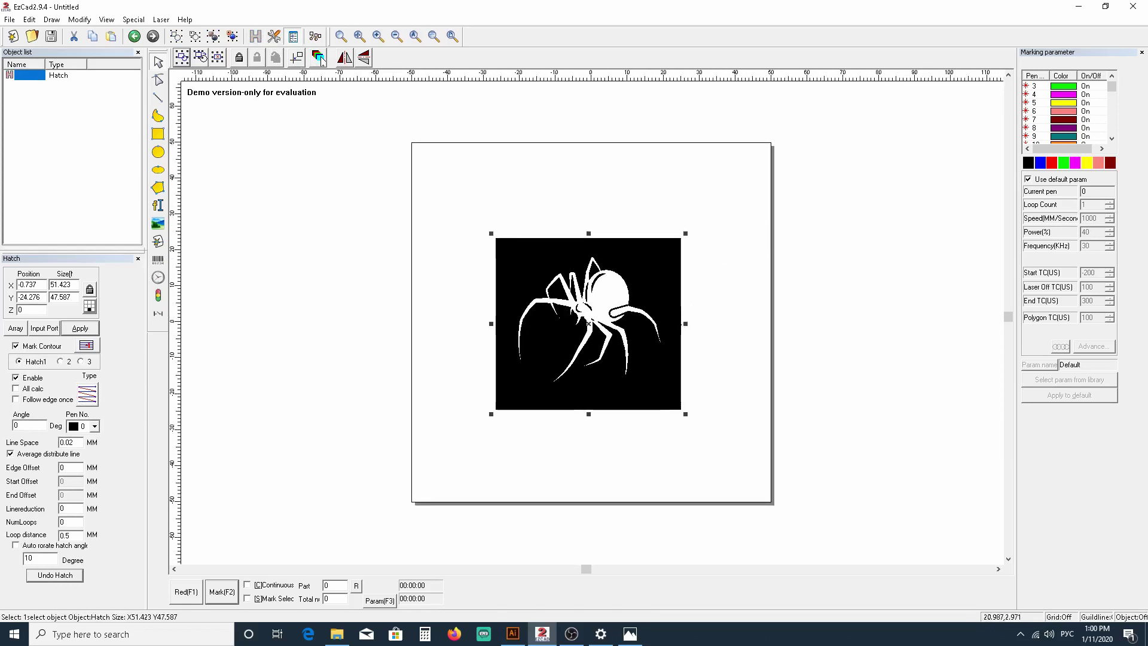
scroll(614, 293, down, 3)
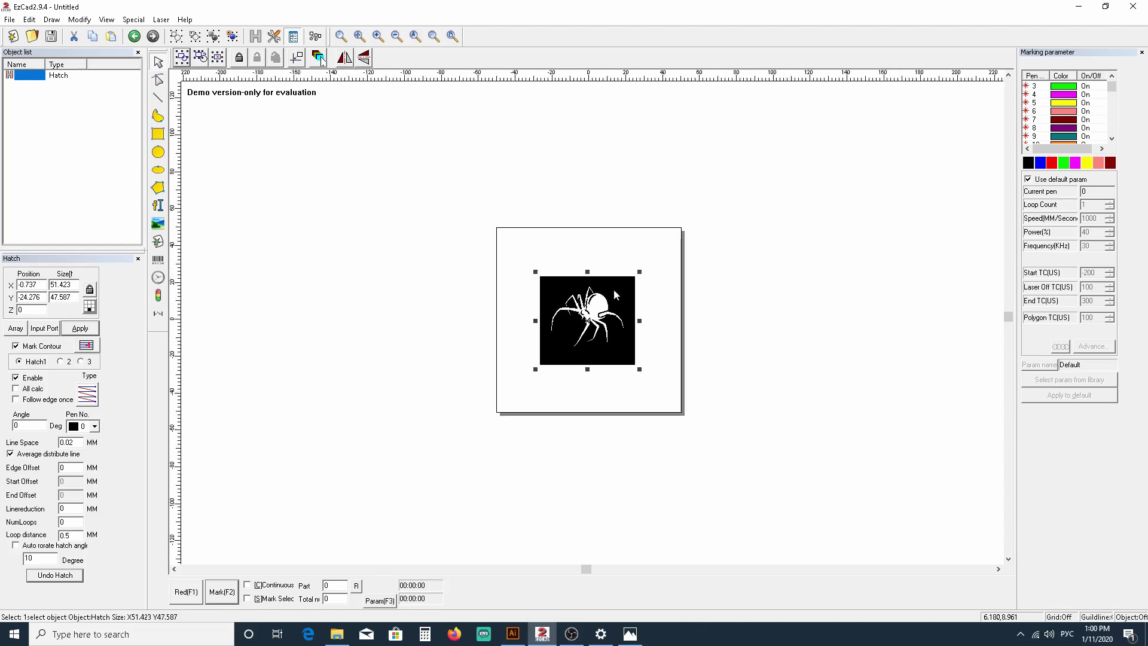
scroll(613, 289, up, 1)
scroll(600, 299, up, 4)
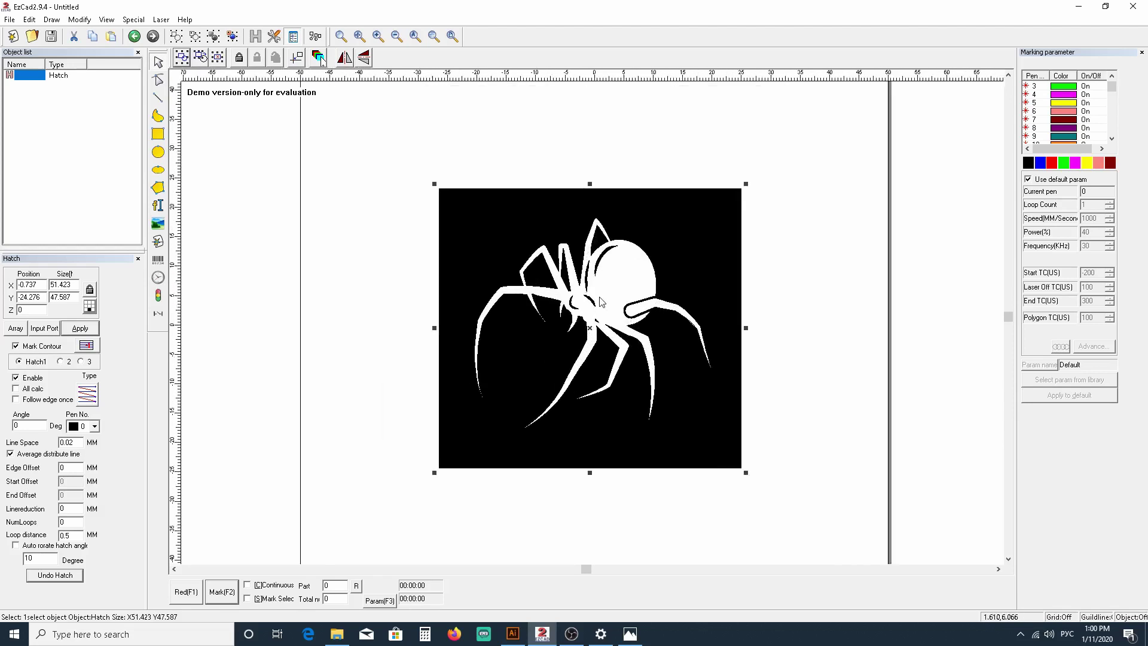
scroll(600, 301, up, 3)
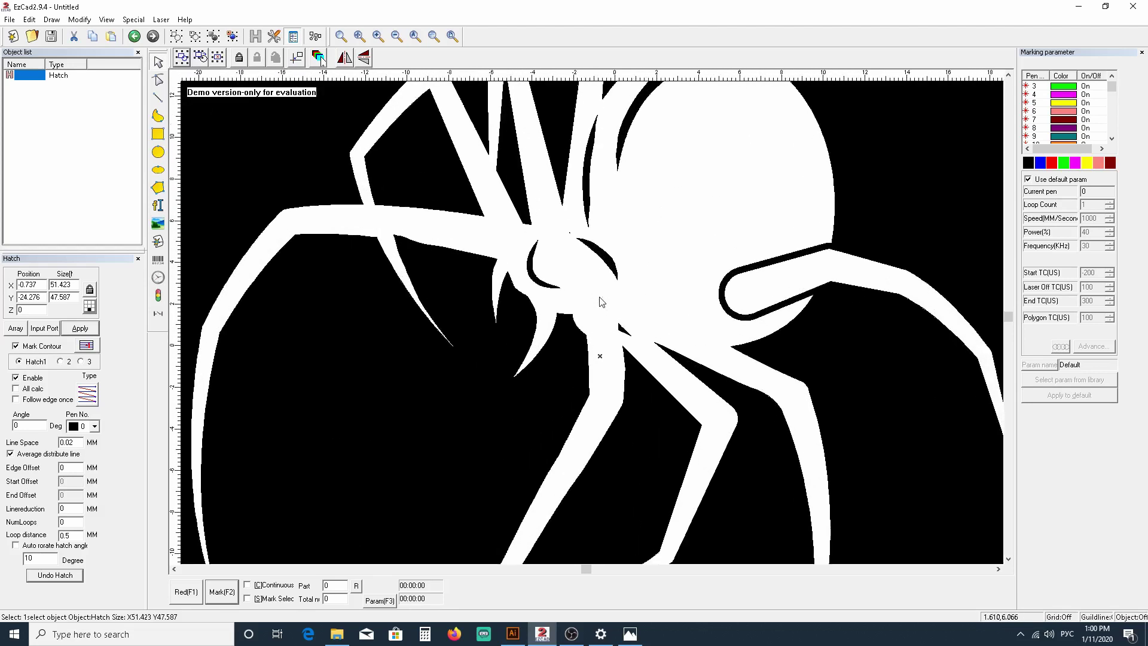
scroll(592, 298, down, 3)
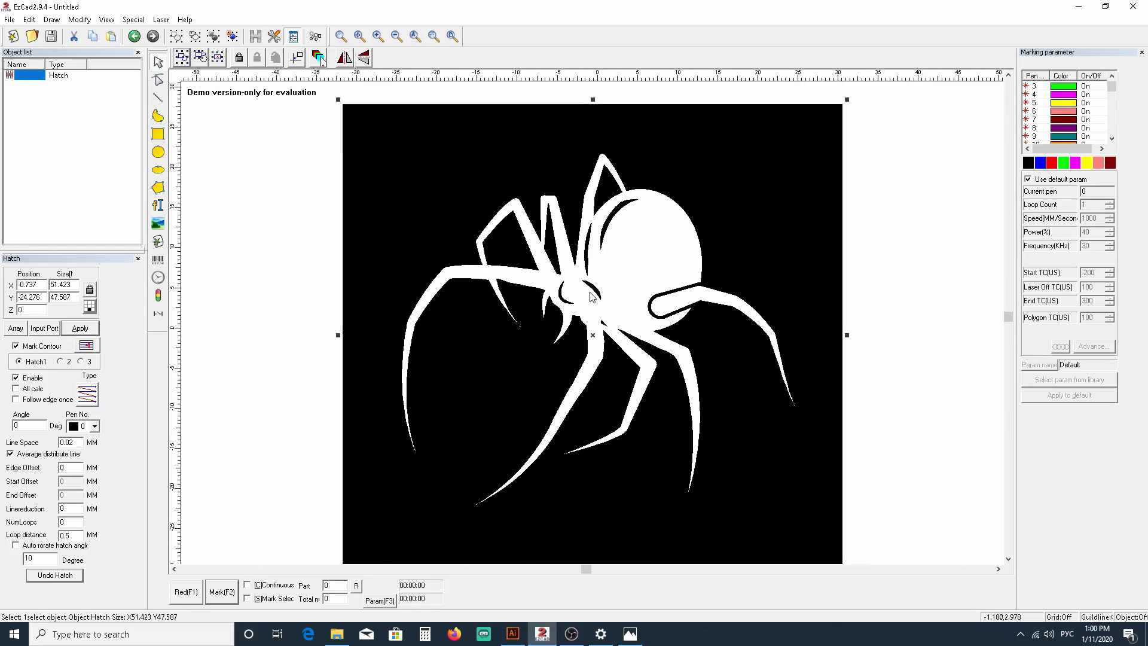
scroll(590, 297, down, 3)
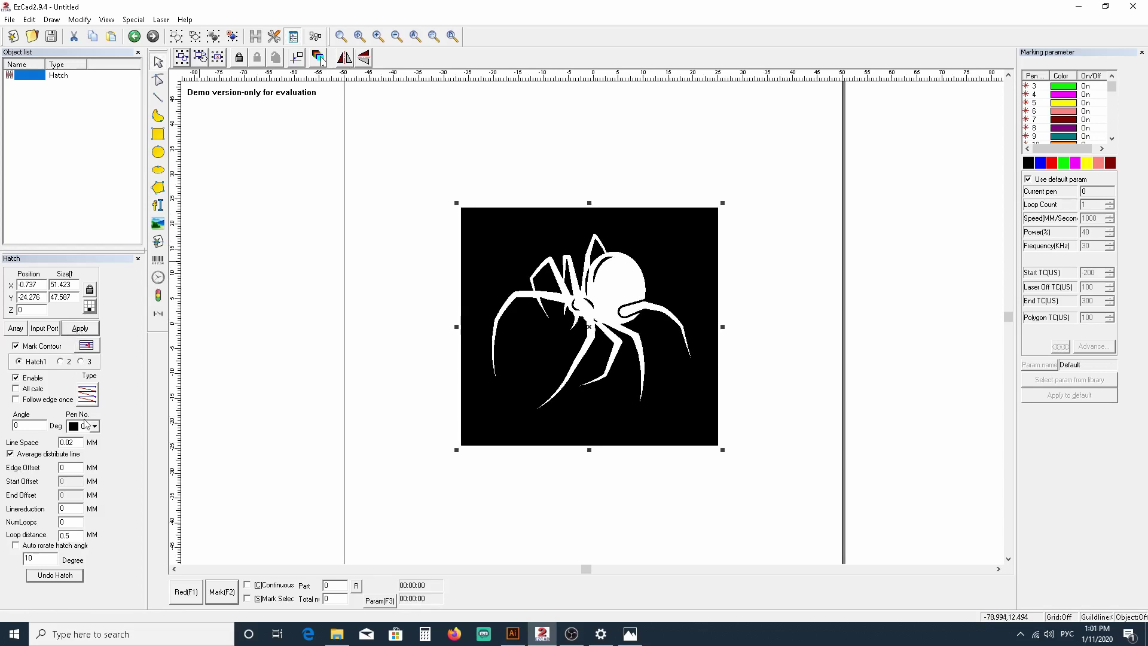
click(55, 576)
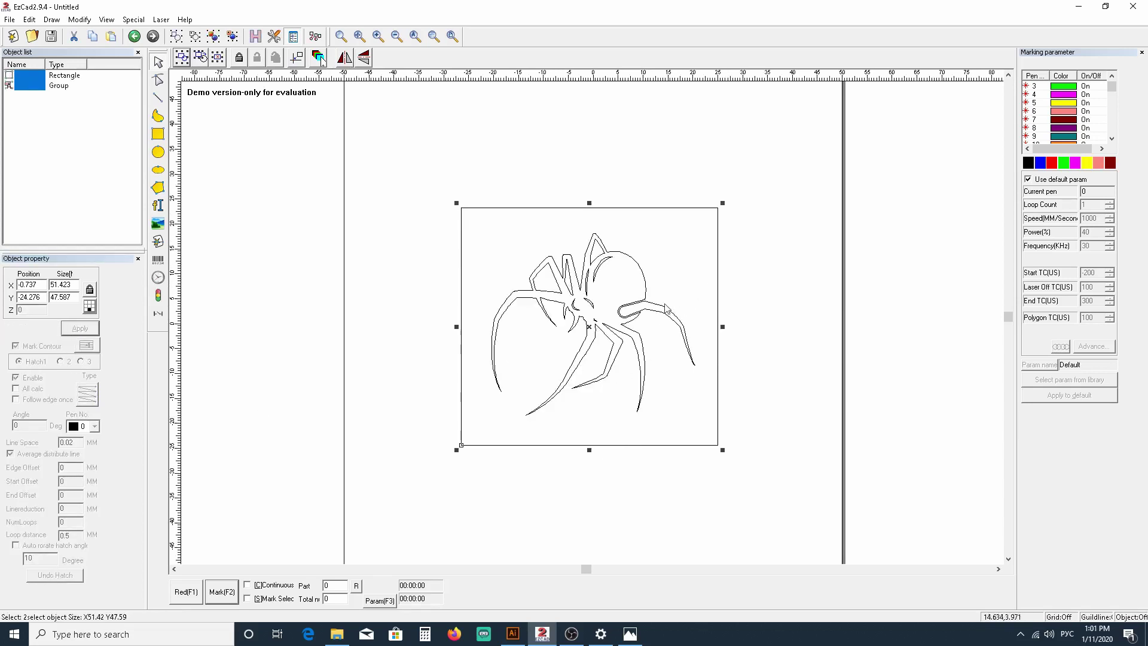
Step: Scale the spider group down to about 9.45 × 8.46 mm inside the rectangle
click(640, 264)
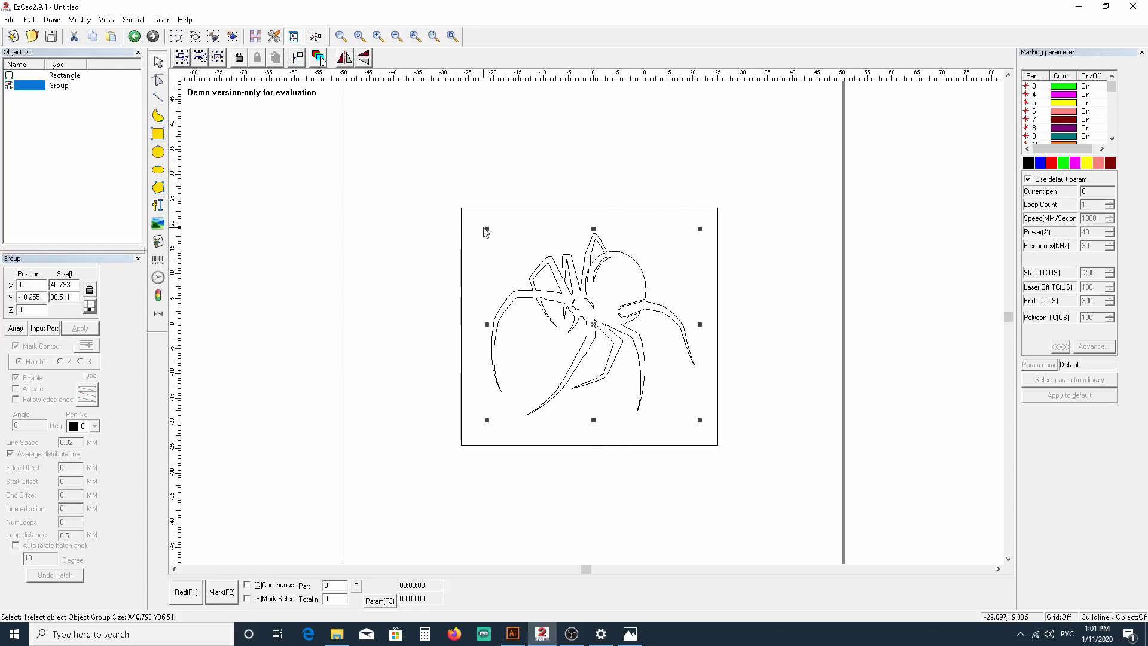
drag(489, 229, 626, 352)
drag(673, 395, 606, 319)
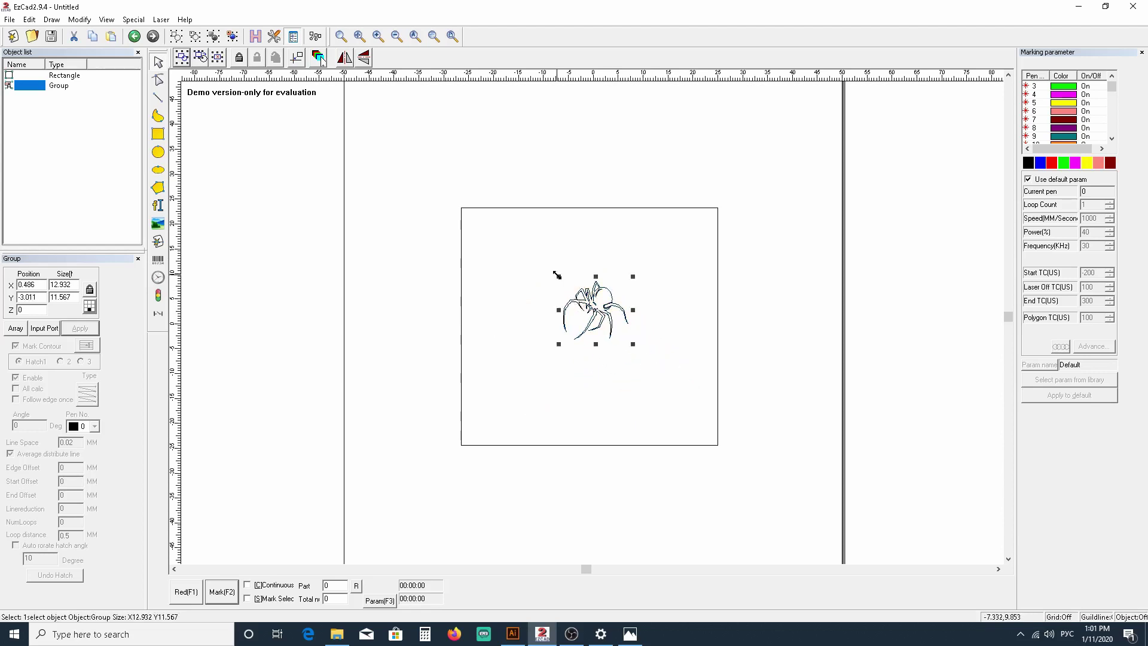
drag(557, 275, 586, 302)
scroll(645, 328, up, 1)
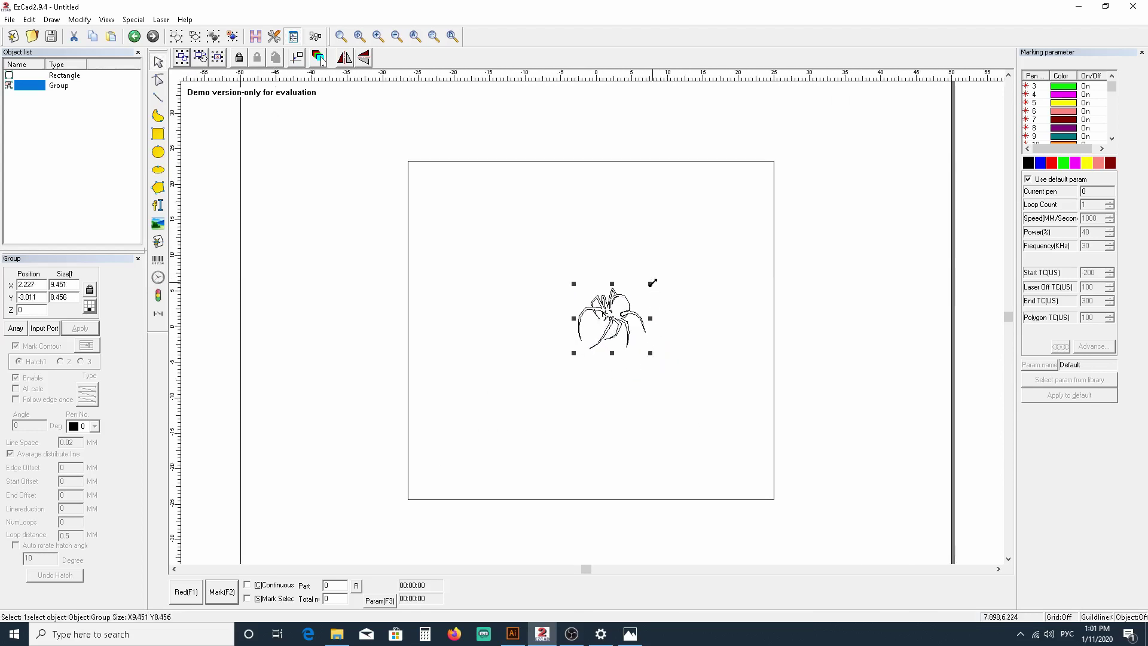
Step: Move the small spider group closer to the middle of the rectangle
scroll(652, 283, up, 1)
drag(653, 320, 623, 317)
scroll(562, 288, up, 1)
scroll(562, 288, down, 3)
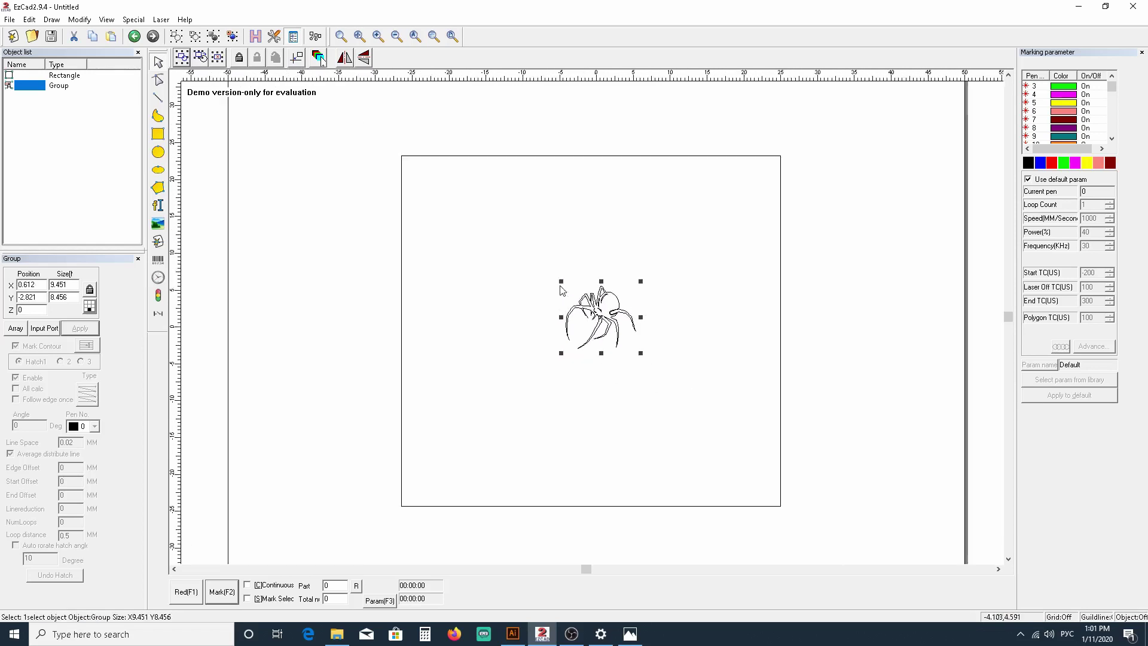
scroll(563, 291, down, 1)
Step: Reshape the rectangle into a banner of about 64.9 × 17.6 mm and move it so the spider sits near its middle
click(579, 206)
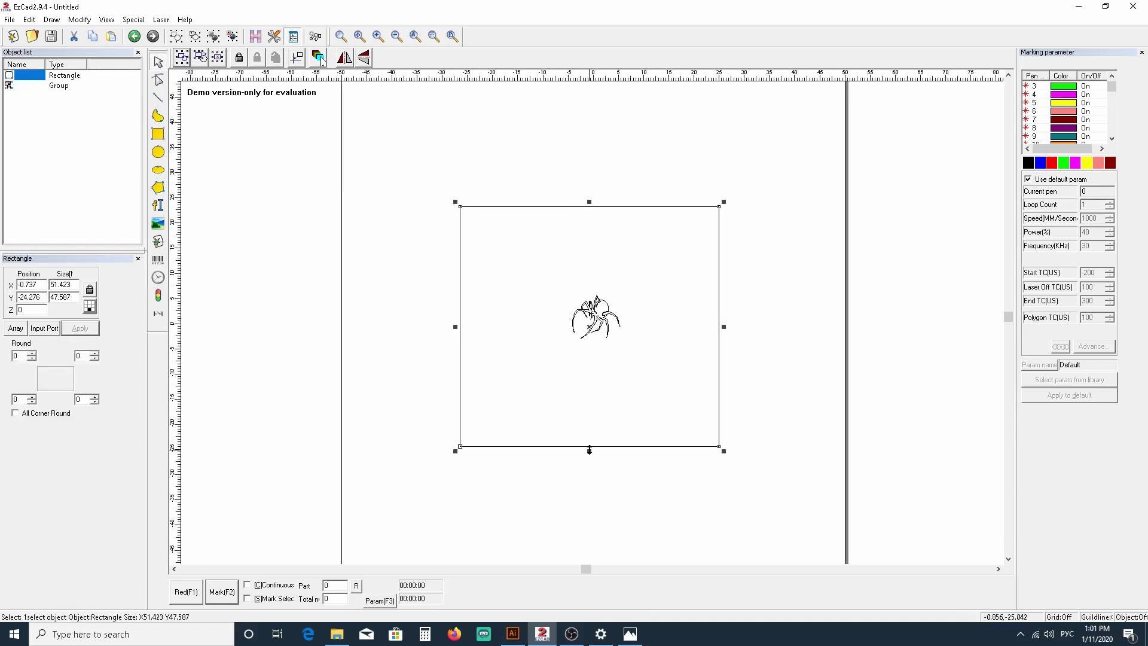
drag(590, 449, 589, 374)
drag(587, 201, 587, 277)
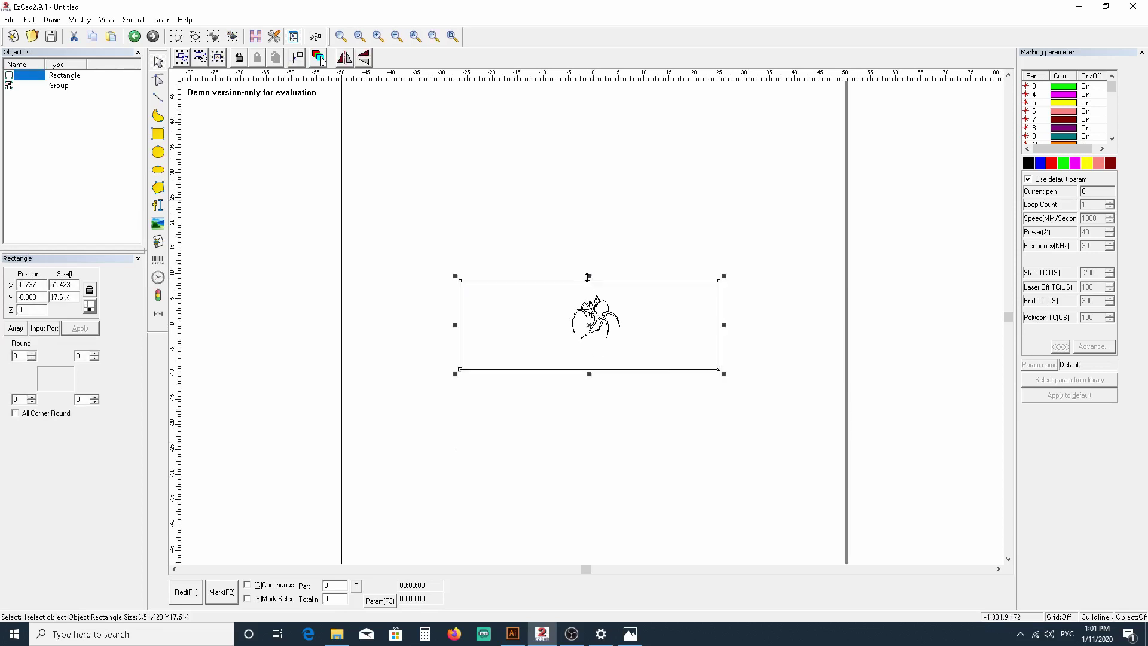
drag(725, 325, 793, 327)
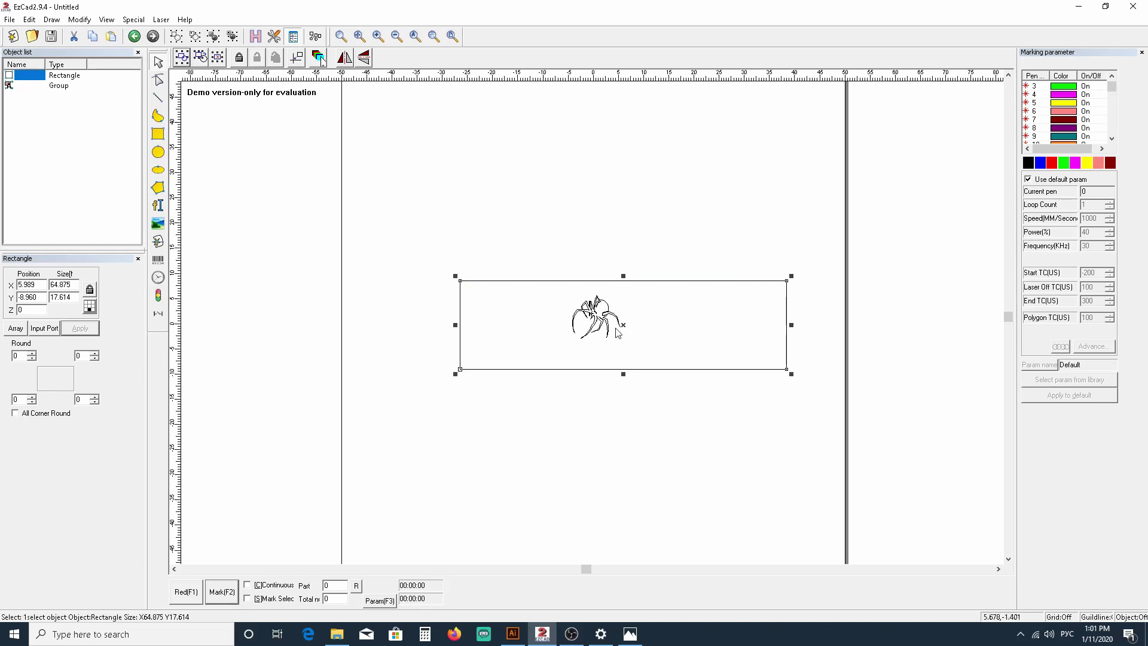
drag(646, 282, 609, 271)
Step: Examine the reduced spider's outline detail and its placement within the banner rectangle
scroll(651, 335, up, 4)
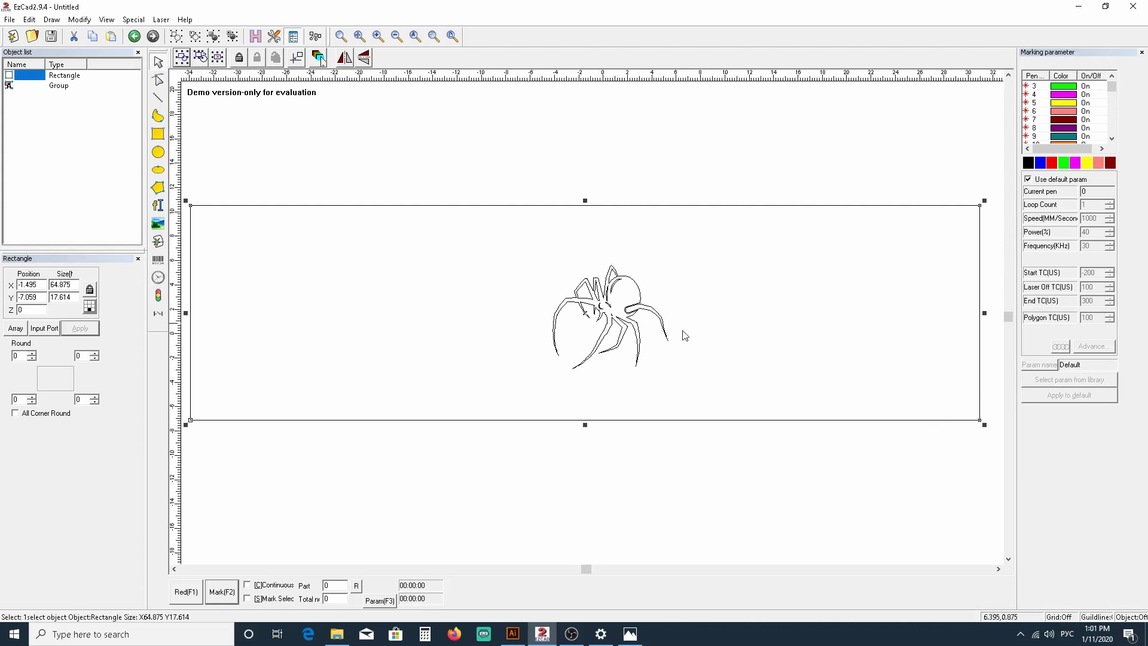
scroll(686, 336, up, 1)
scroll(683, 347, down, 2)
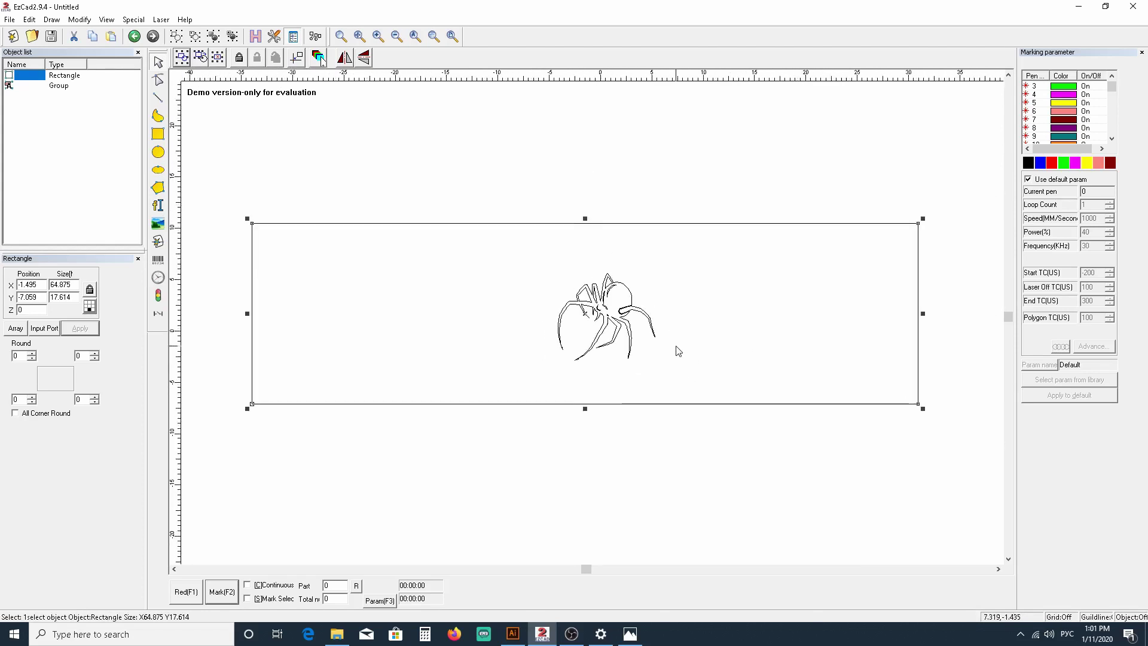
scroll(611, 326, down, 1)
scroll(610, 323, up, 3)
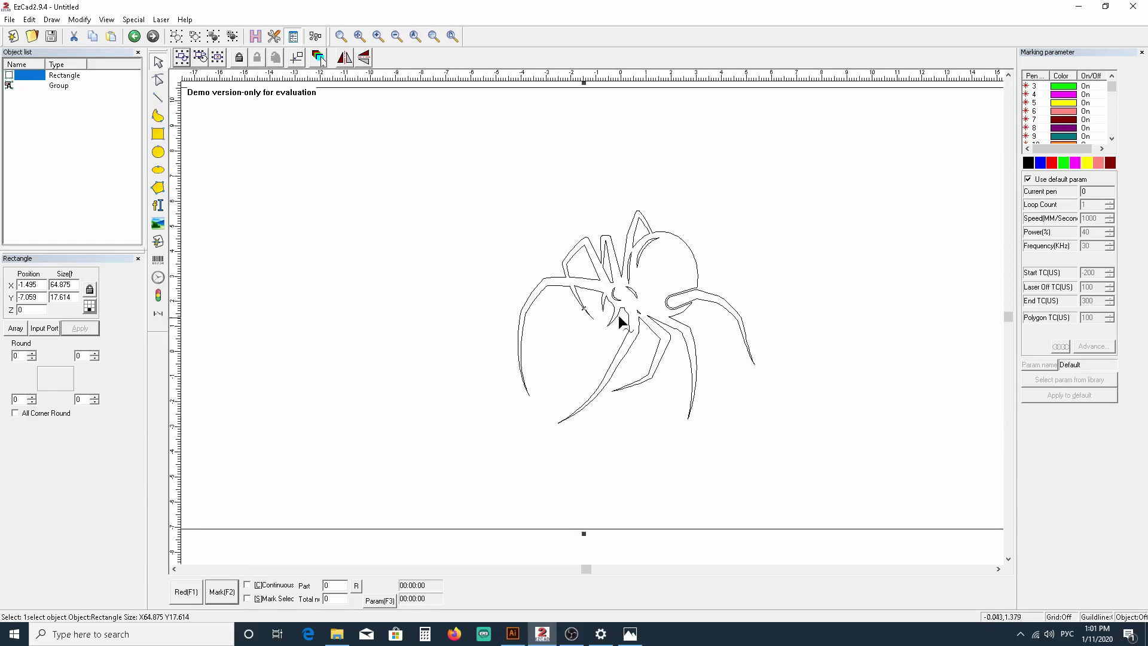
scroll(580, 287, up, 6)
scroll(569, 263, down, 2)
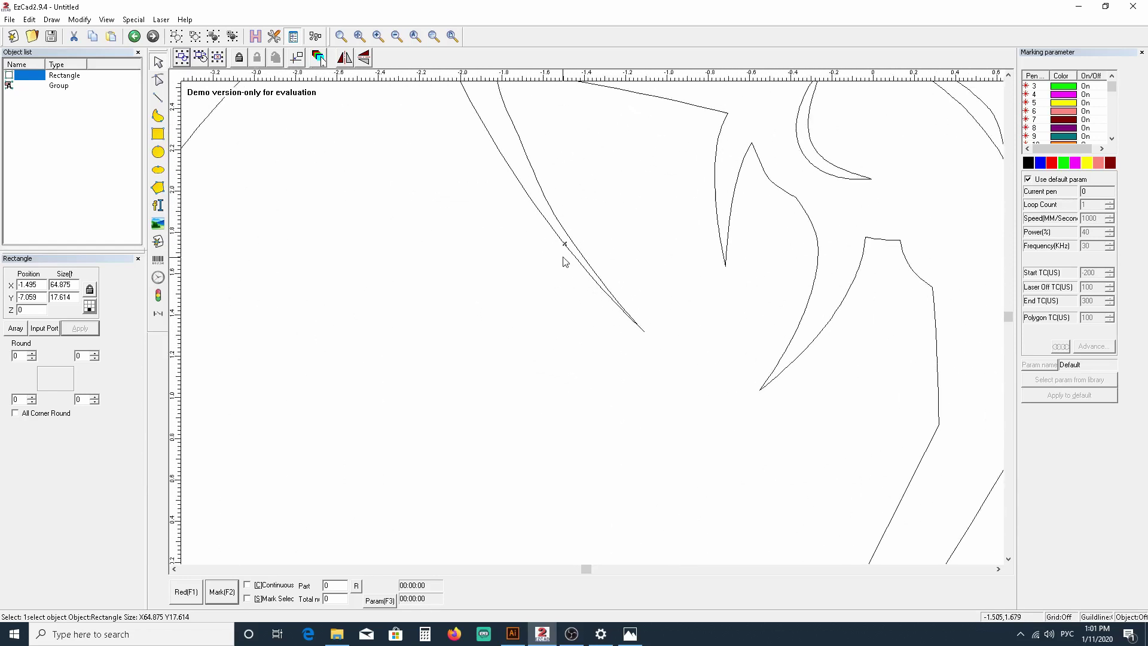
click(559, 218)
scroll(559, 218, down, 3)
scroll(559, 218, down, 10)
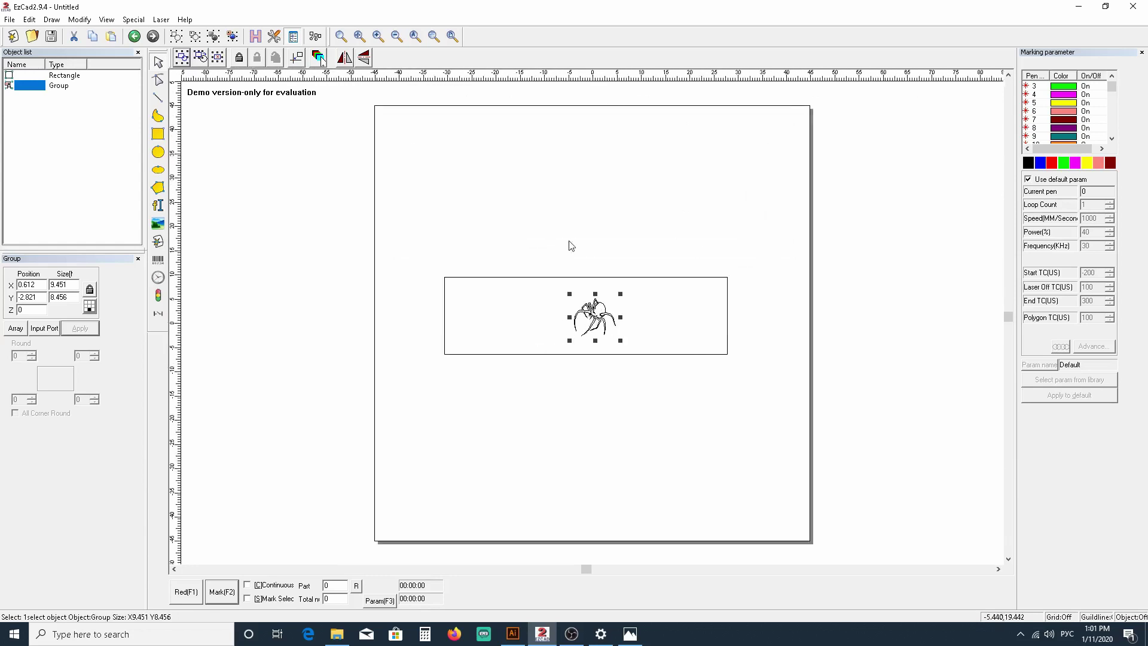
scroll(678, 248, up, 6)
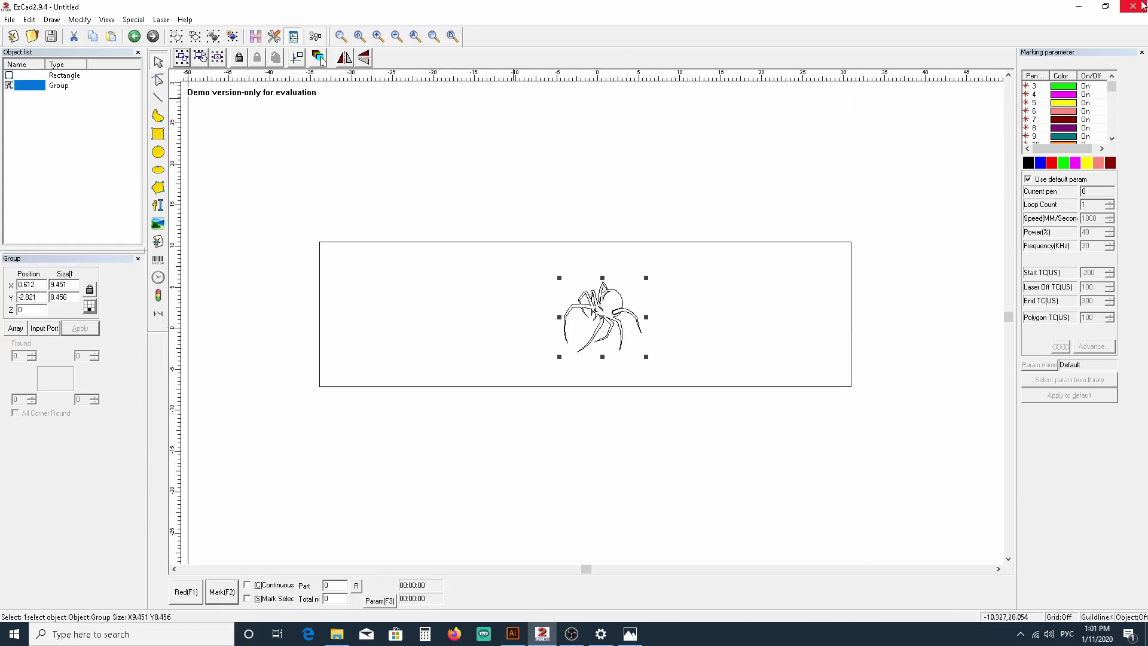
Step: Switch to the 1234.ai document in Illustrator and show Layer 1 with the Widow Maker banner artwork
click(1086, 9)
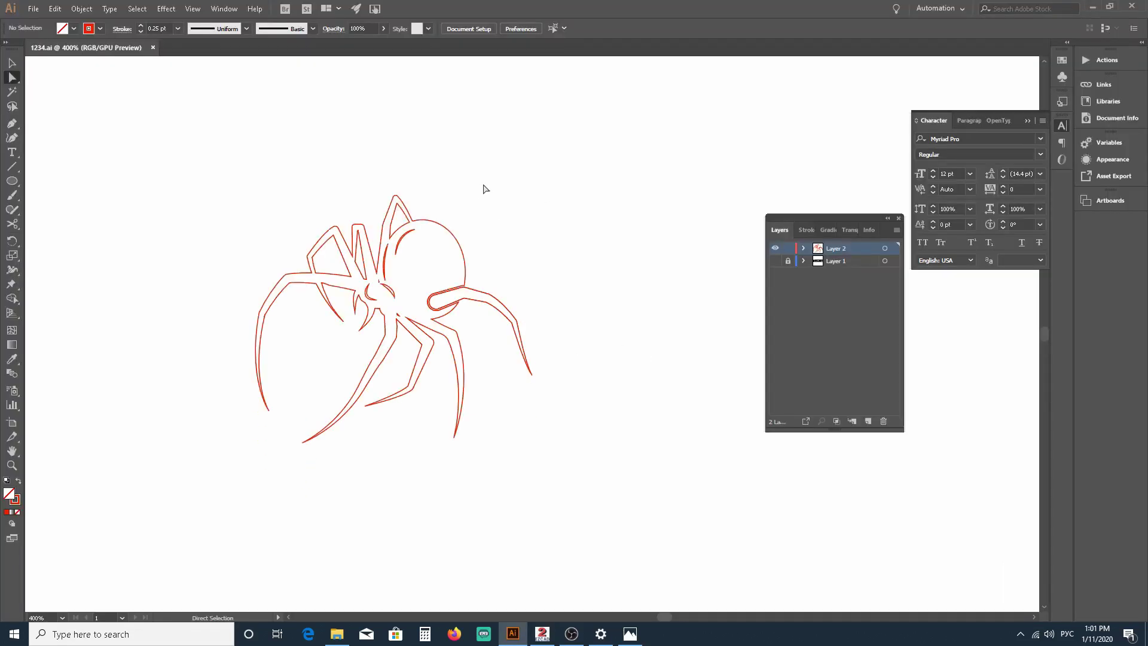
scroll(484, 186, left, 3)
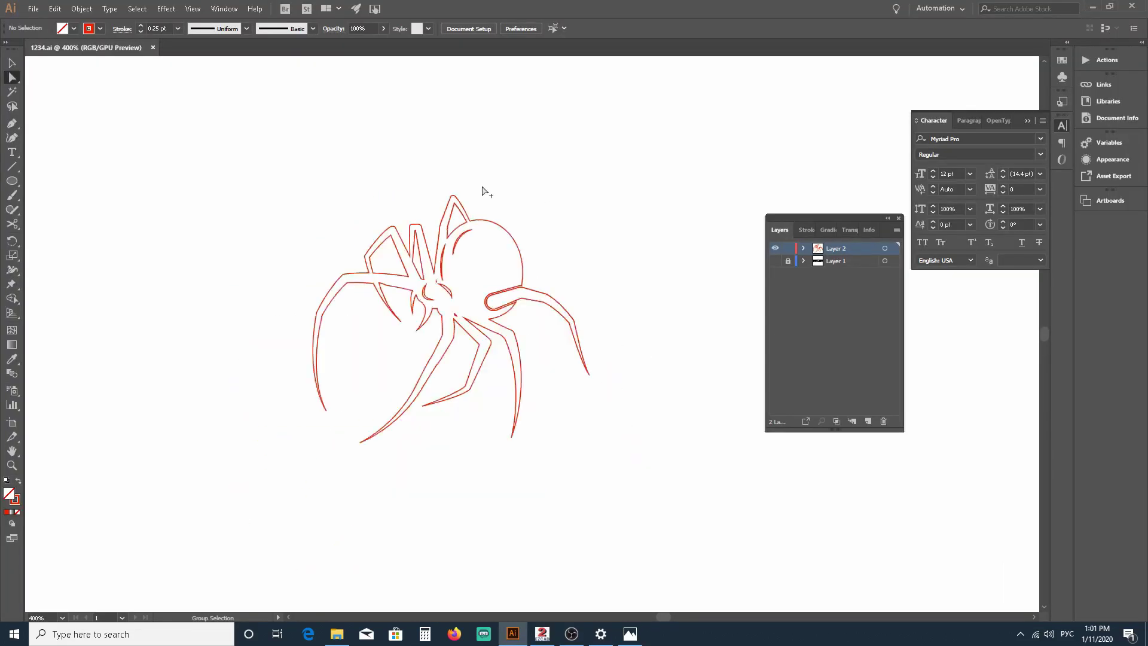
scroll(482, 185, down, 3)
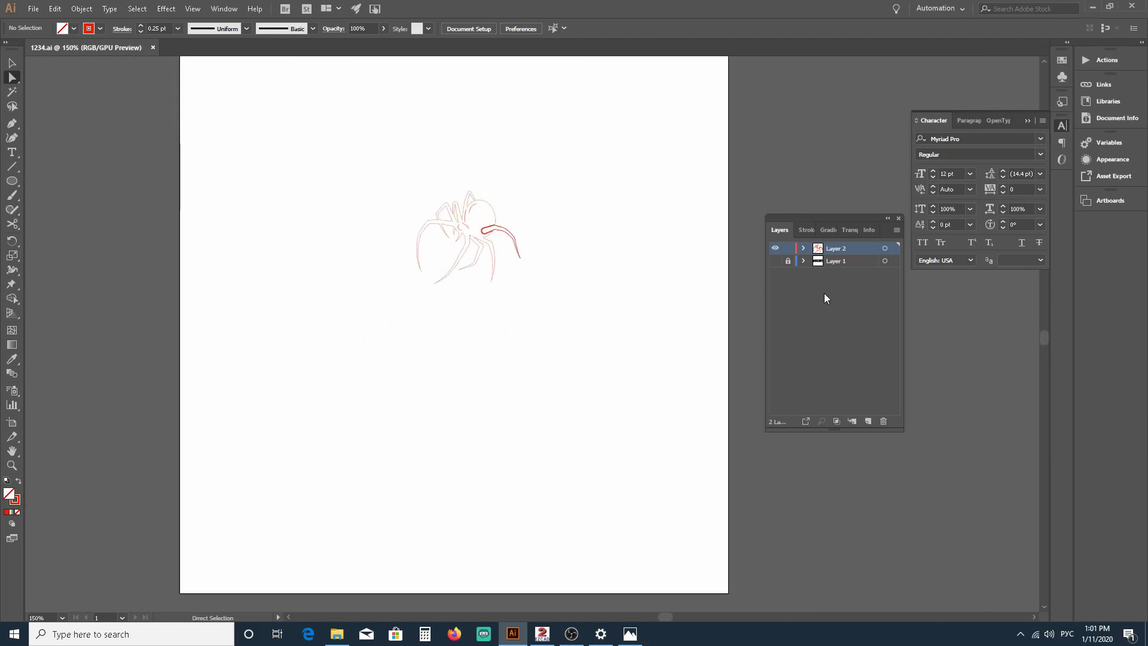
click(775, 260)
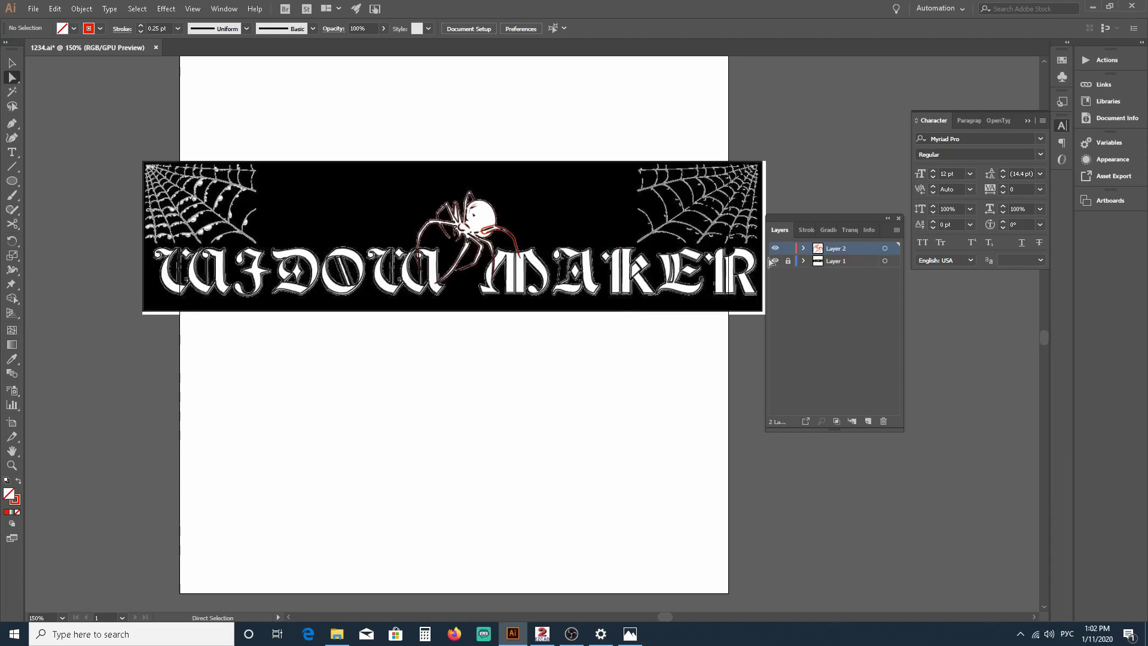
Step: Minimise Illustrator, move the Photos window aside and switch to Google Chrome, ready to enter a search
click(1095, 7)
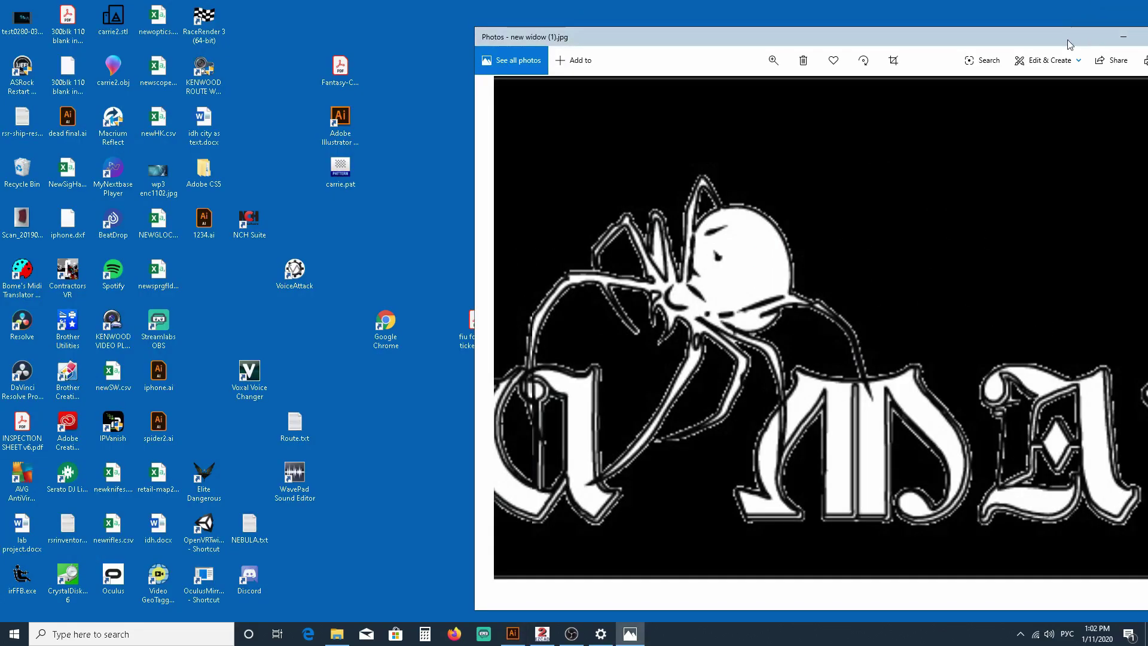
drag(1068, 41, 4, 106)
double_click(396, 324)
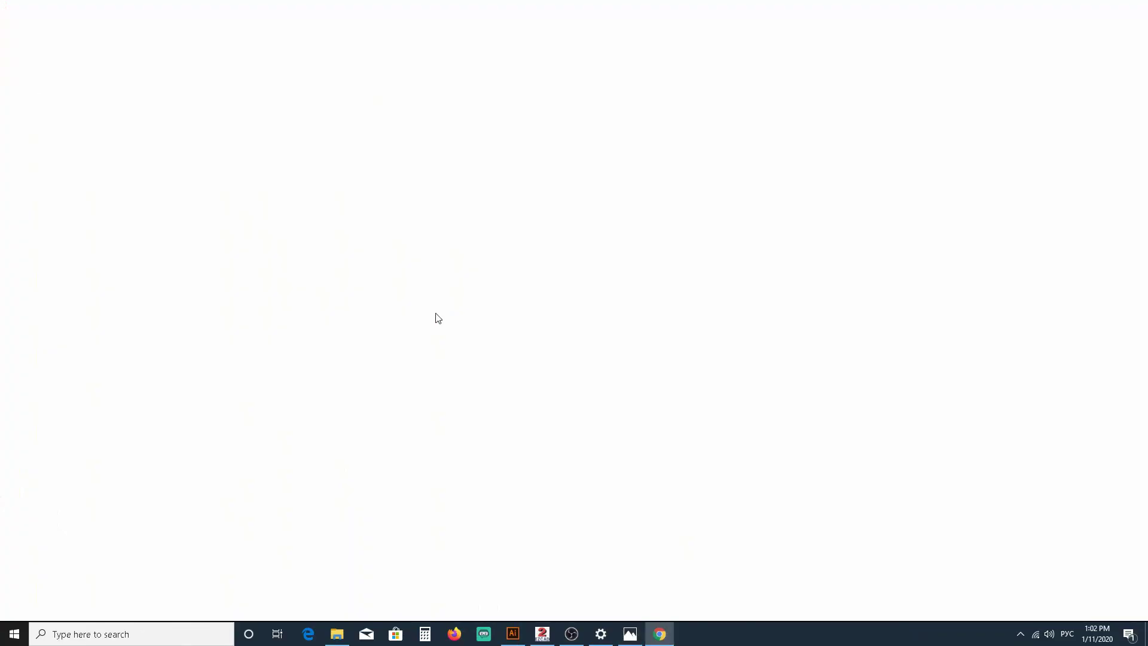
click(505, 251)
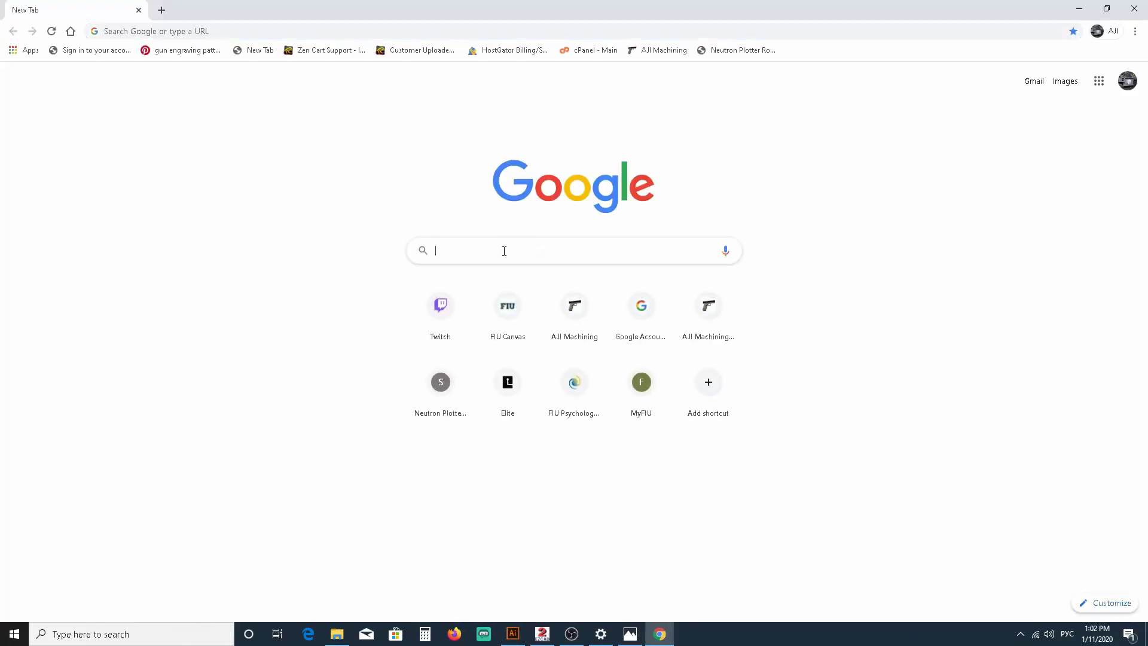
text(сщкт)
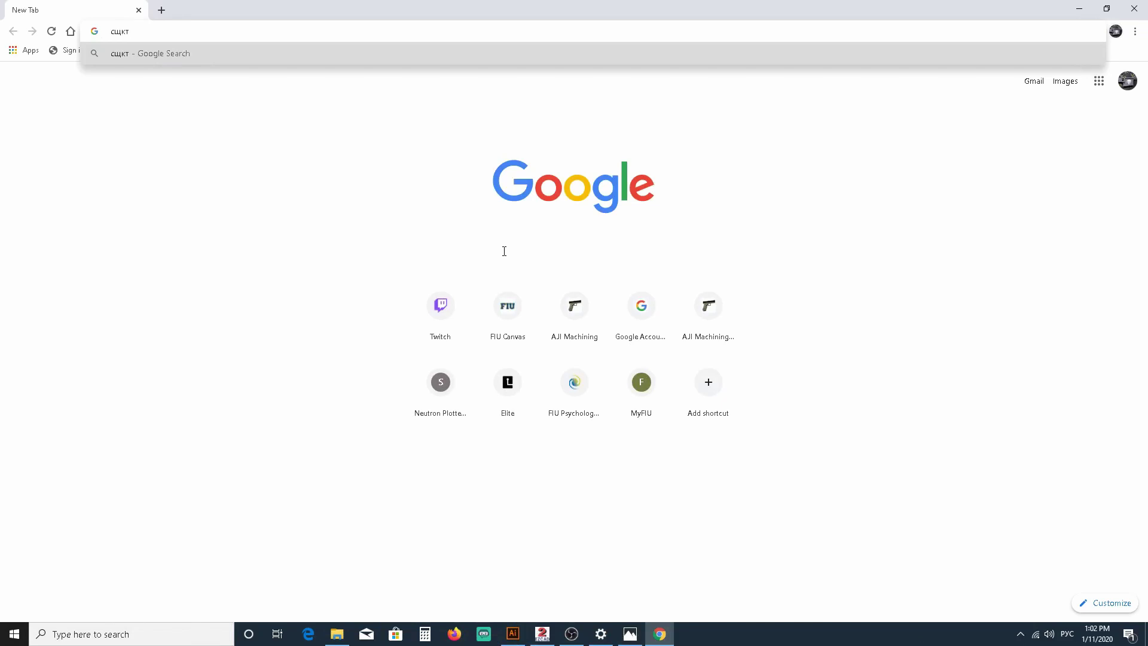
key(BackSpace)
key(BackSpace)
key(BackSpace)
key(BackSpace)
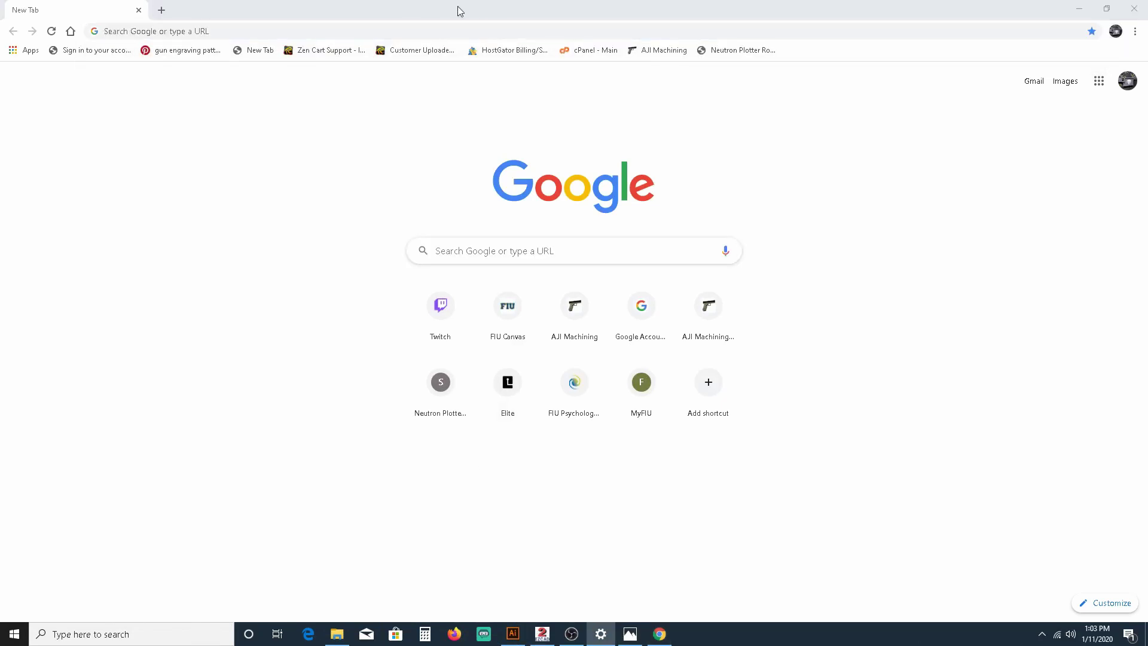
Step: Search Google for "corner spider web clipart" and show the image results
click(503, 251)
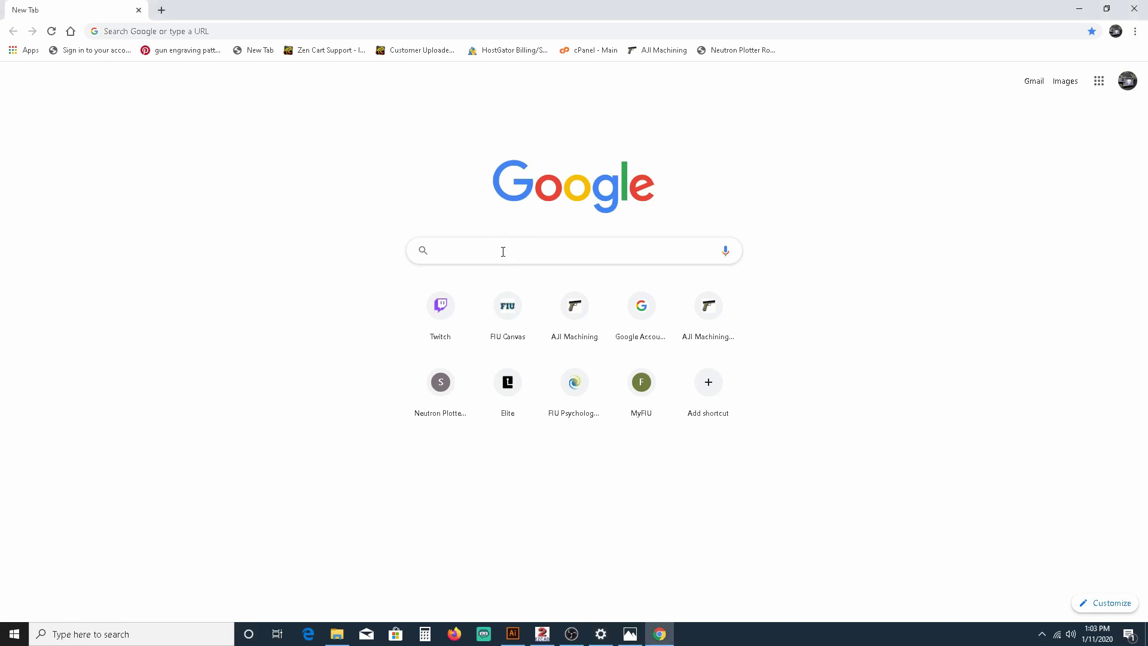
text(corner spider web clipart)
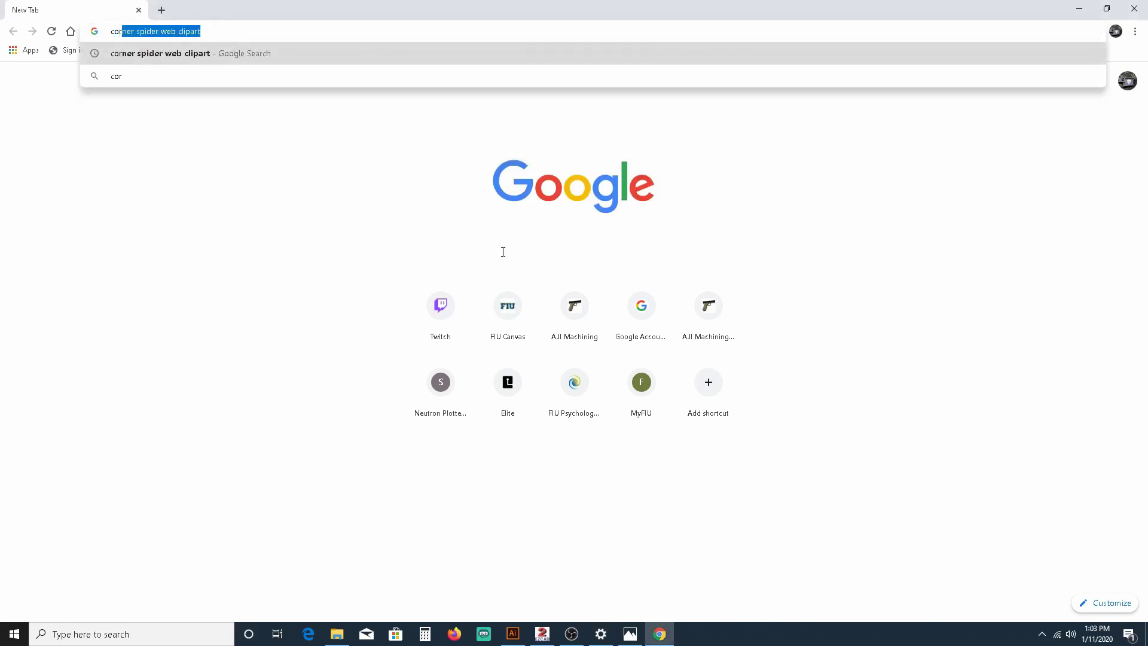
key(Return)
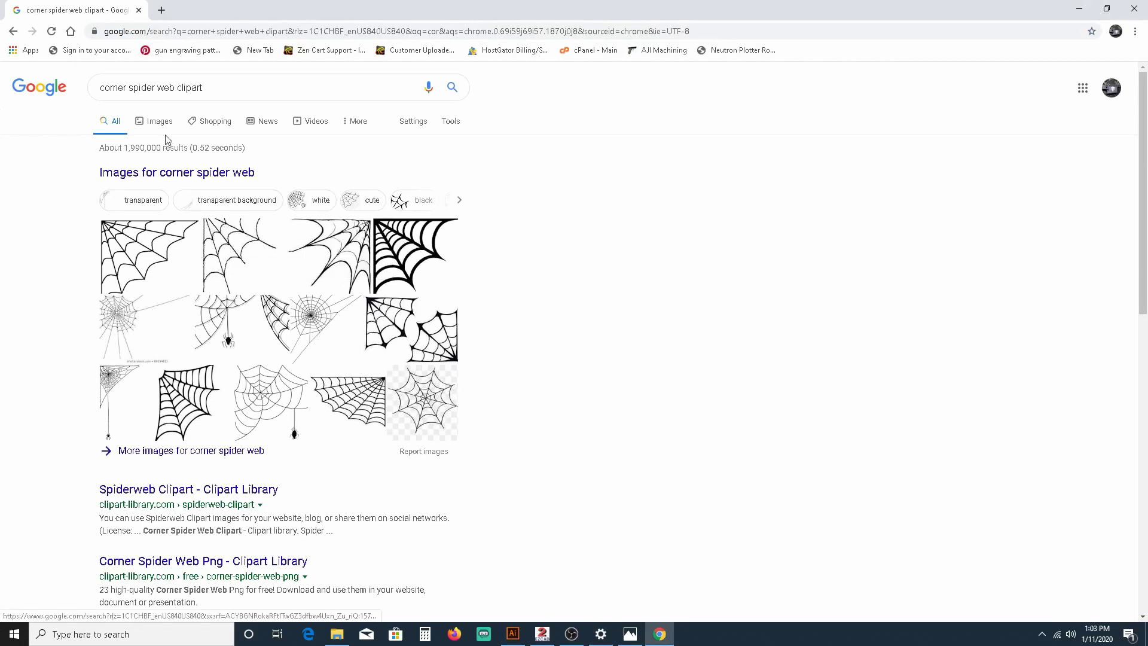
click(156, 122)
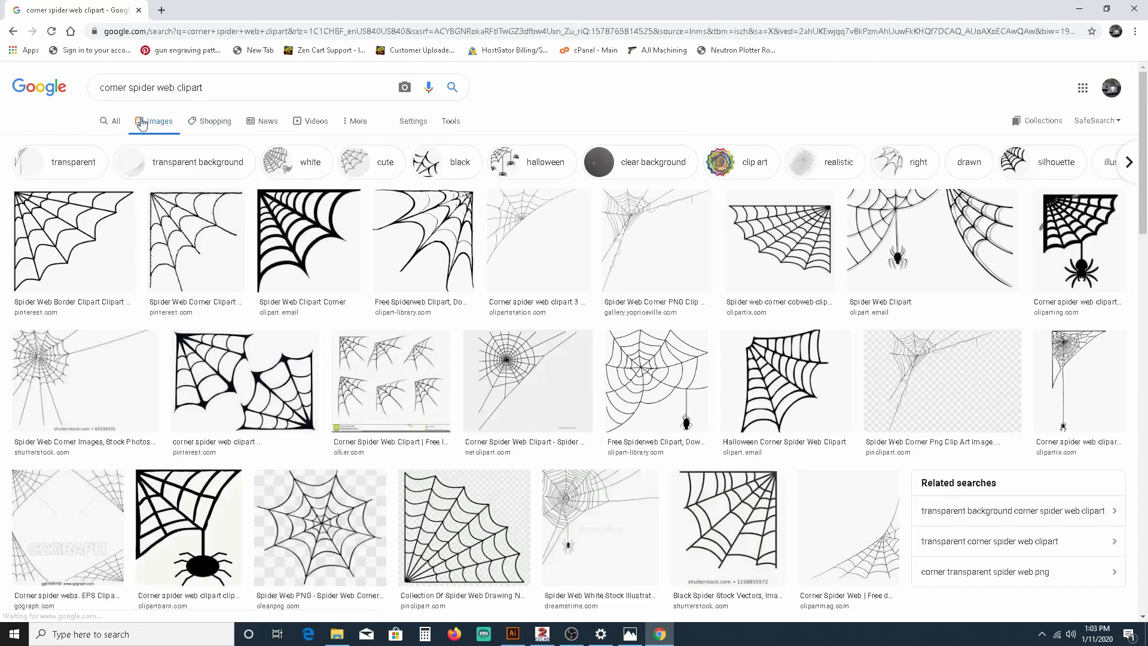
Step: Filter the spider web image results to Large size and Black and white colour
click(451, 121)
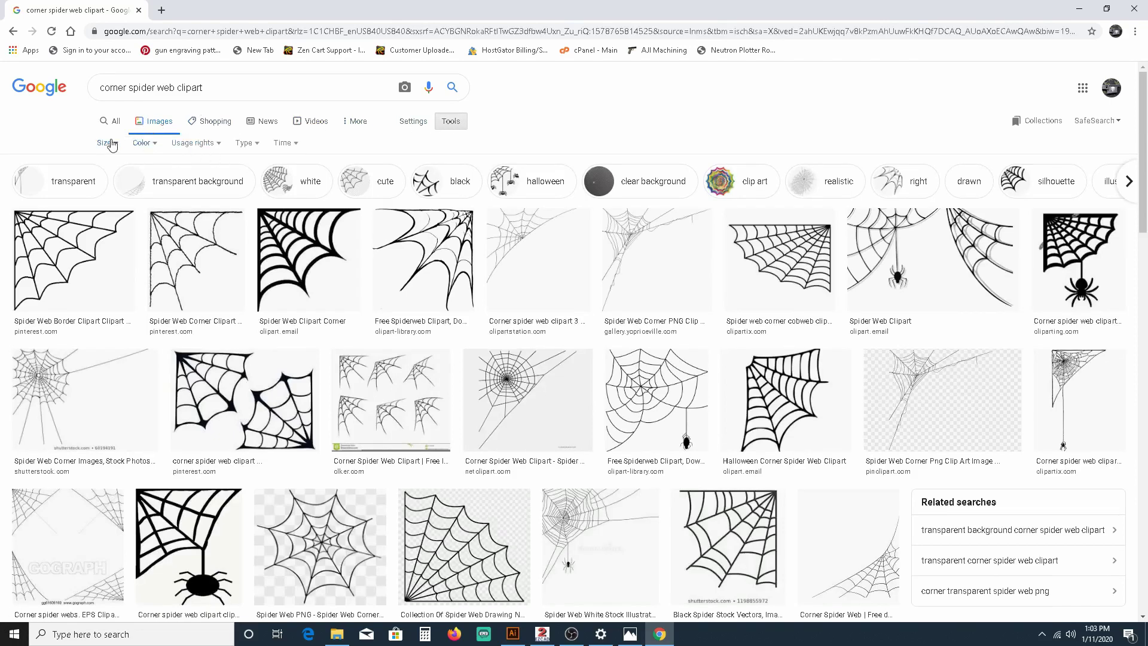
click(107, 143)
click(108, 174)
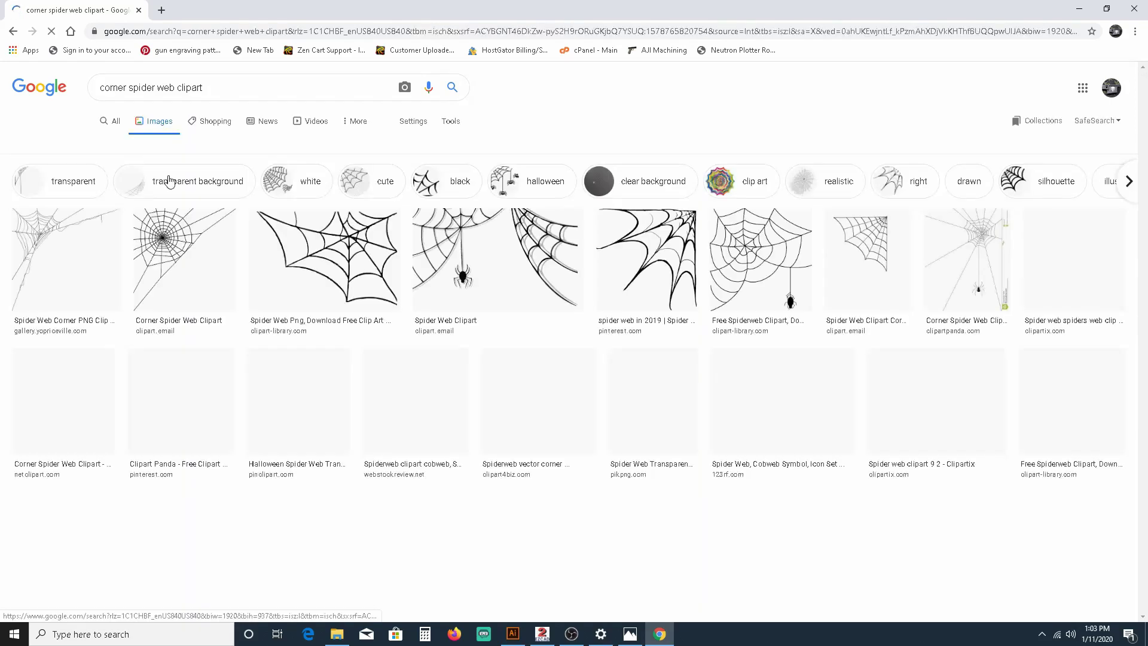
scroll(501, 203, down, 3)
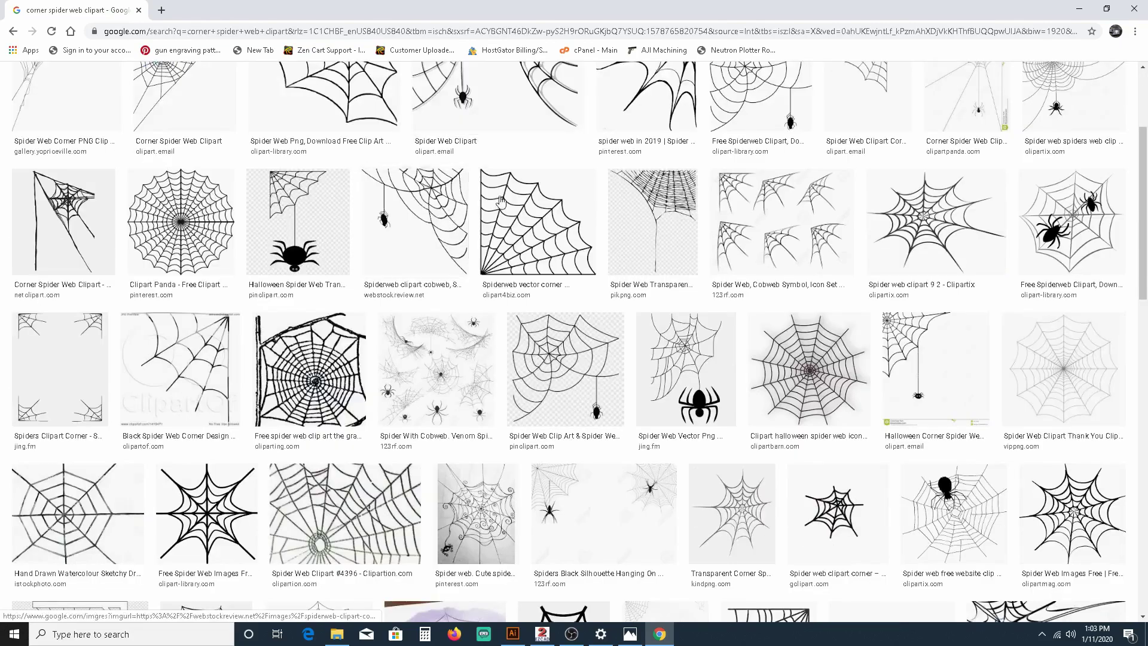
scroll(505, 206, down, 2)
scroll(519, 213, up, 3)
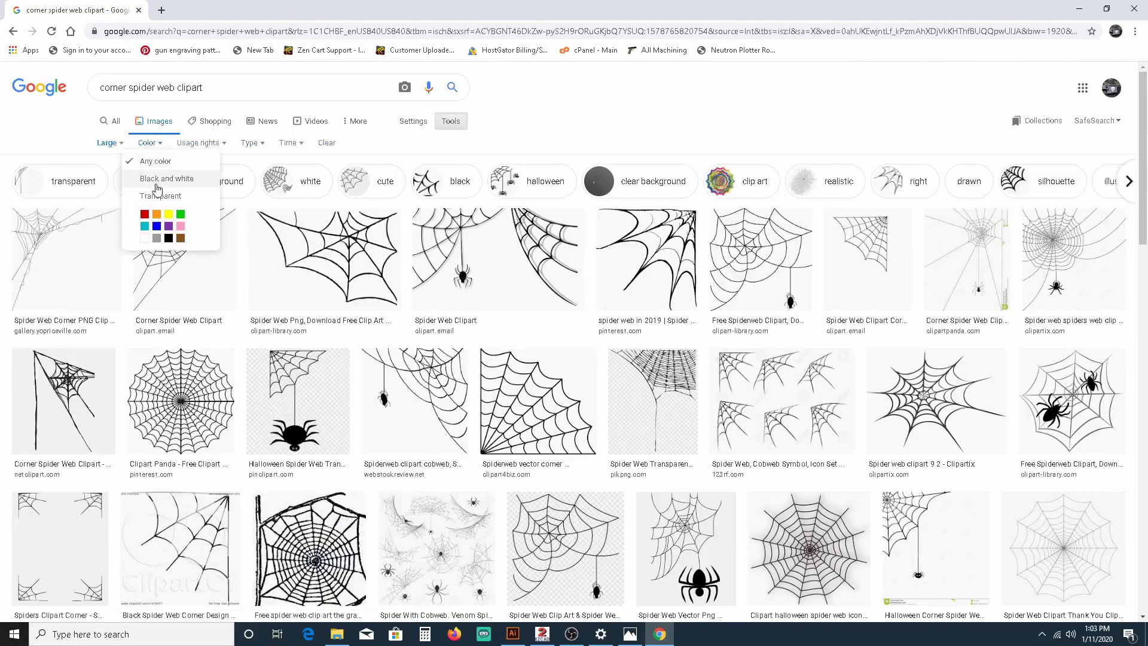
click(153, 179)
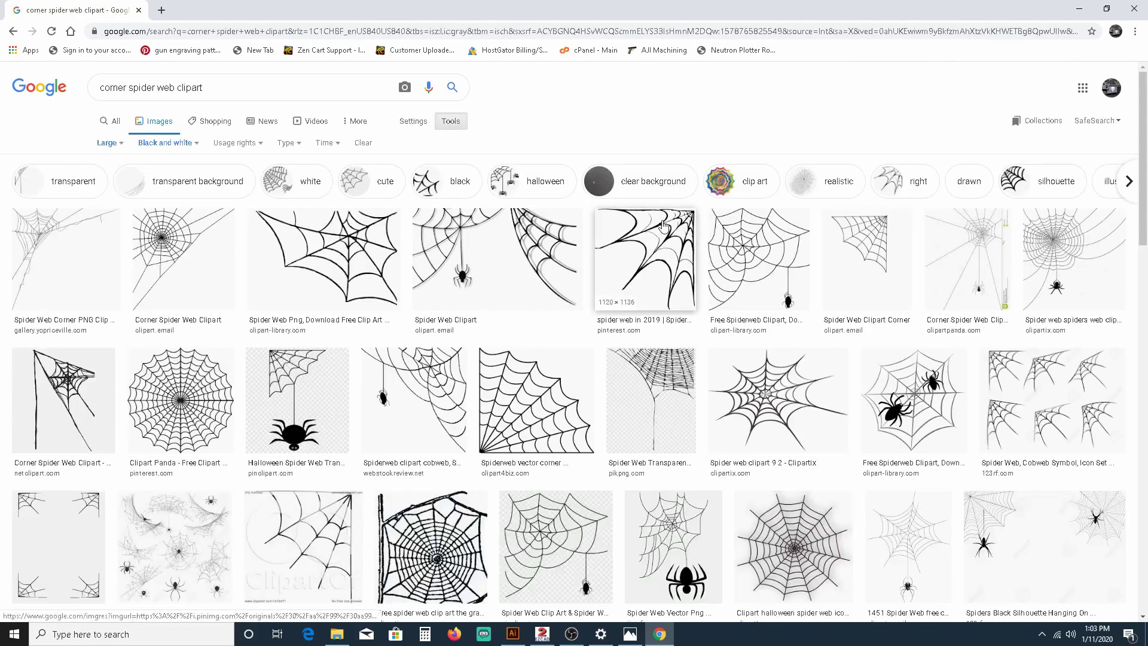
Step: Examine the filtered image results for a clean corner spider web suited to the banner corners
scroll(664, 226, down, 4)
scroll(664, 226, down, 10)
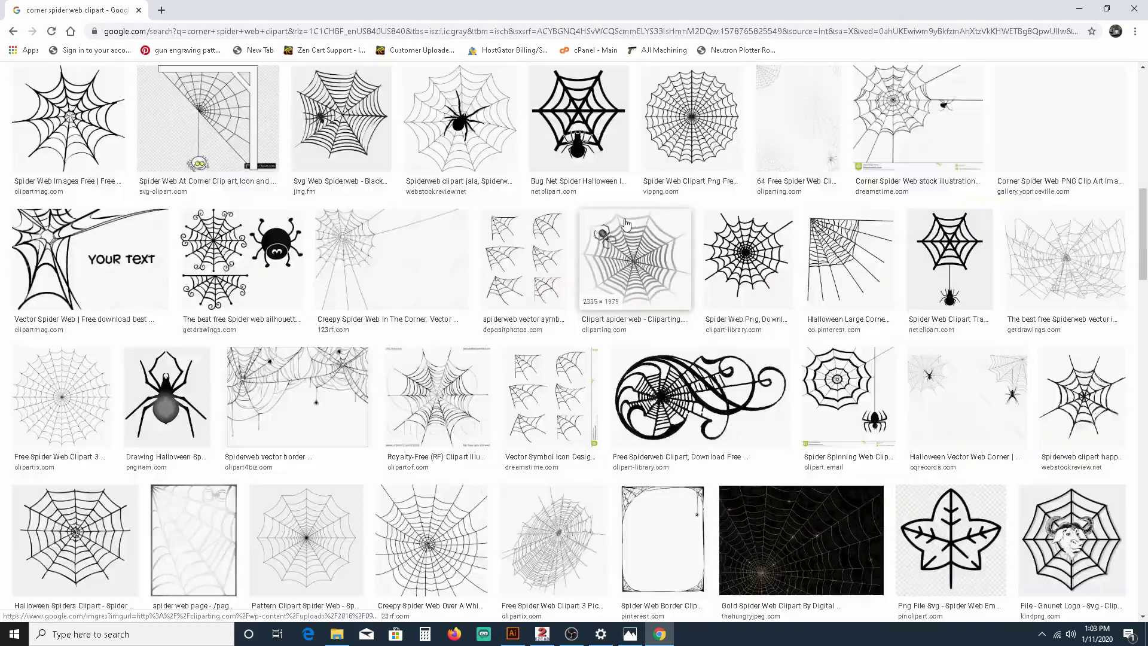
scroll(640, 259, down, 9)
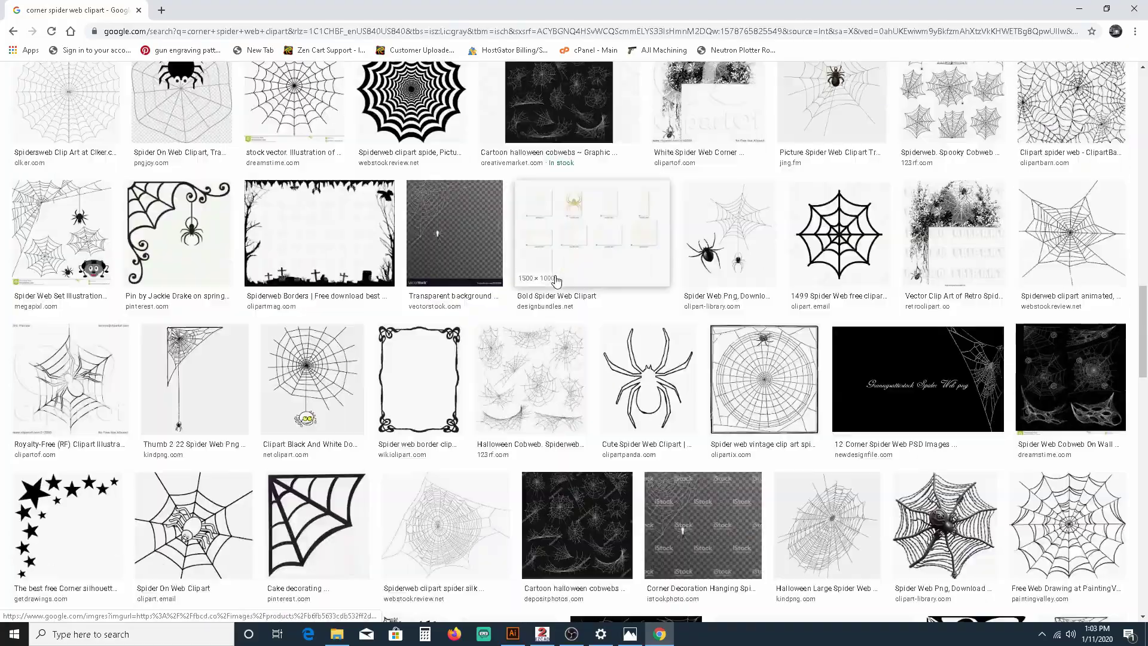
scroll(524, 279, down, 7)
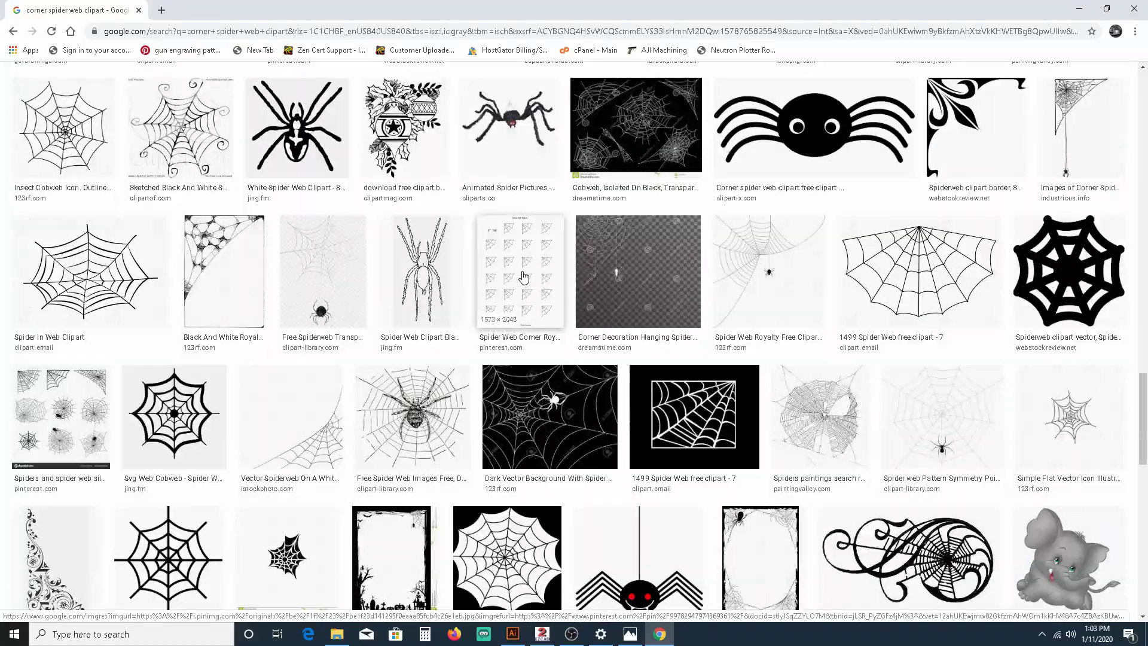
scroll(564, 264, down, 9)
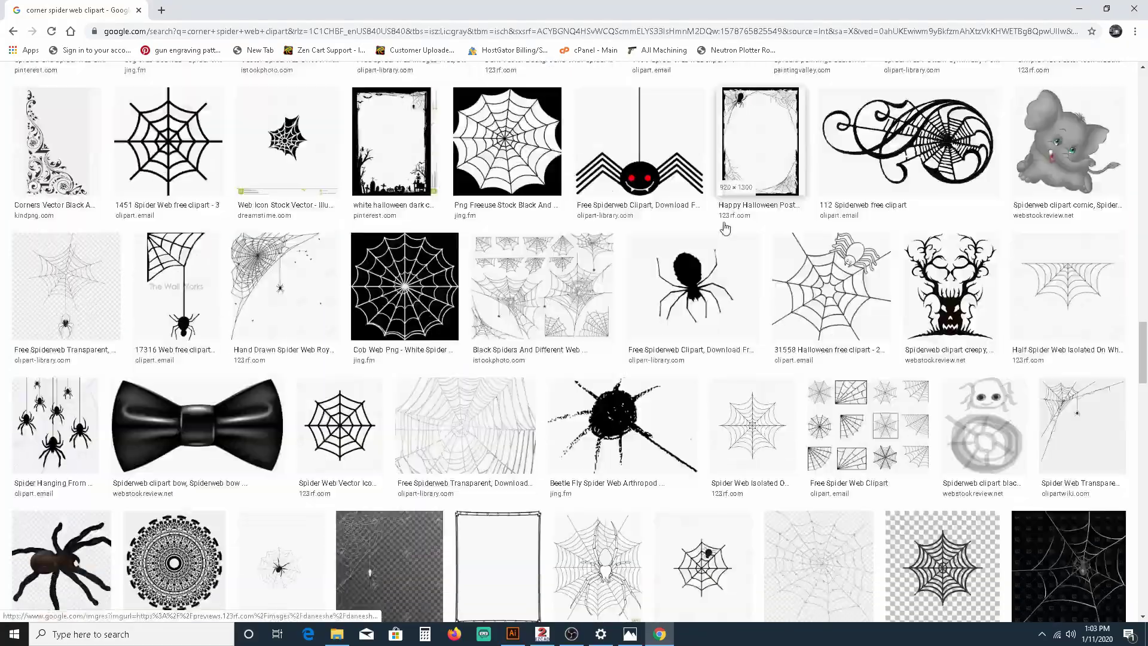
scroll(725, 226, down, 7)
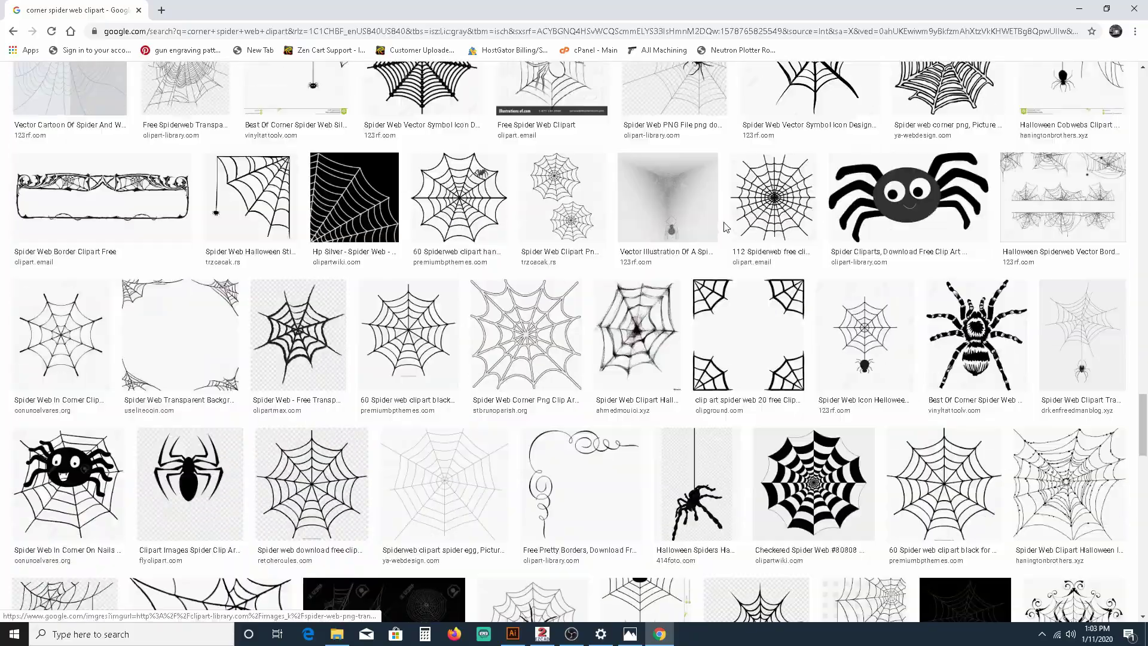
scroll(561, 264, down, 7)
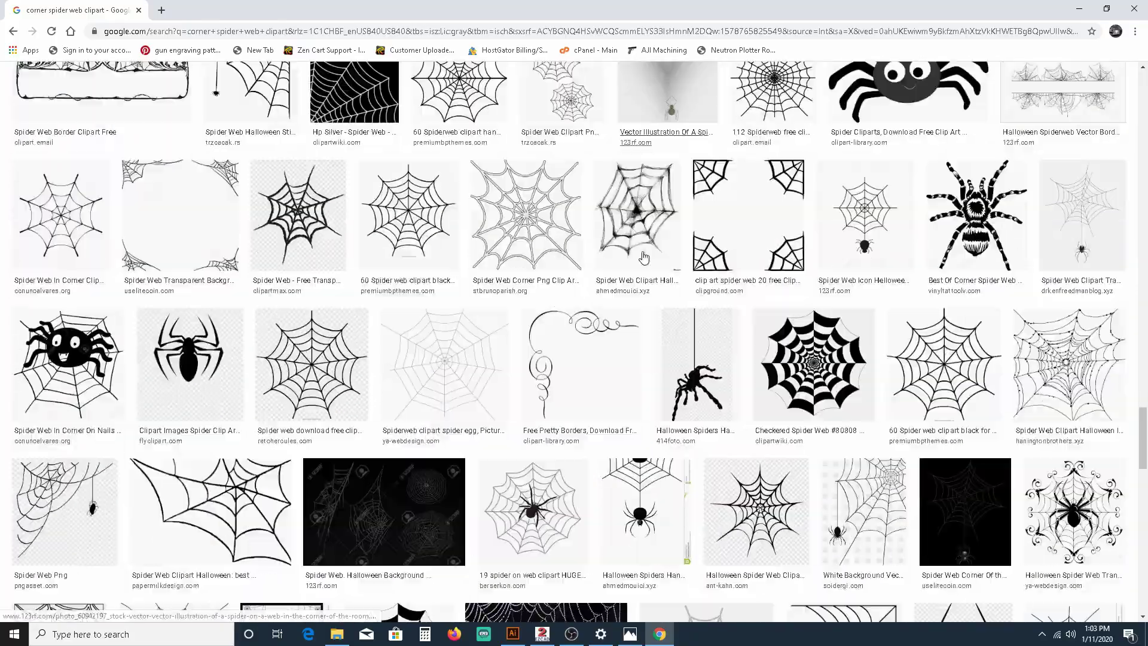
scroll(643, 257, down, 15)
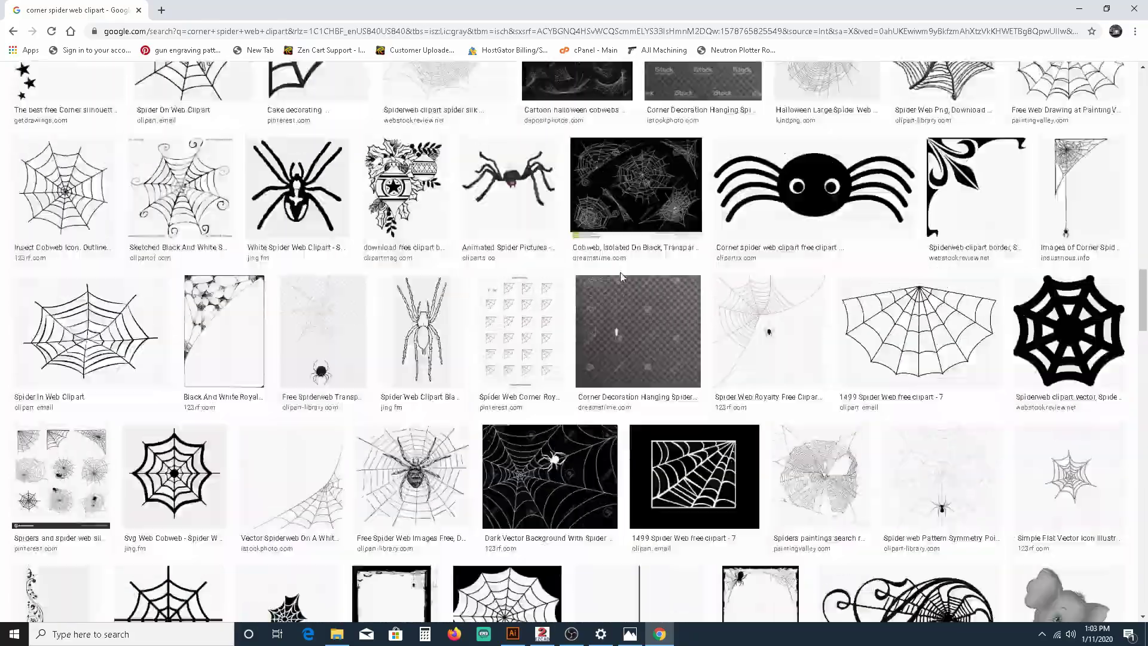
scroll(618, 279, up, 20)
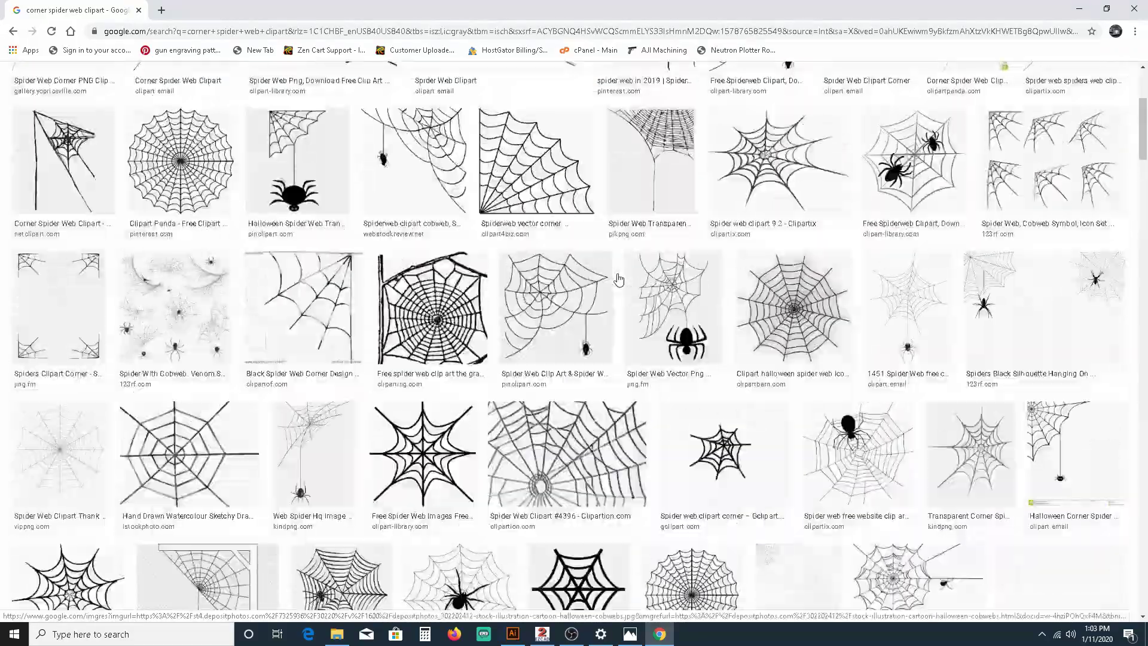
scroll(619, 279, up, 1)
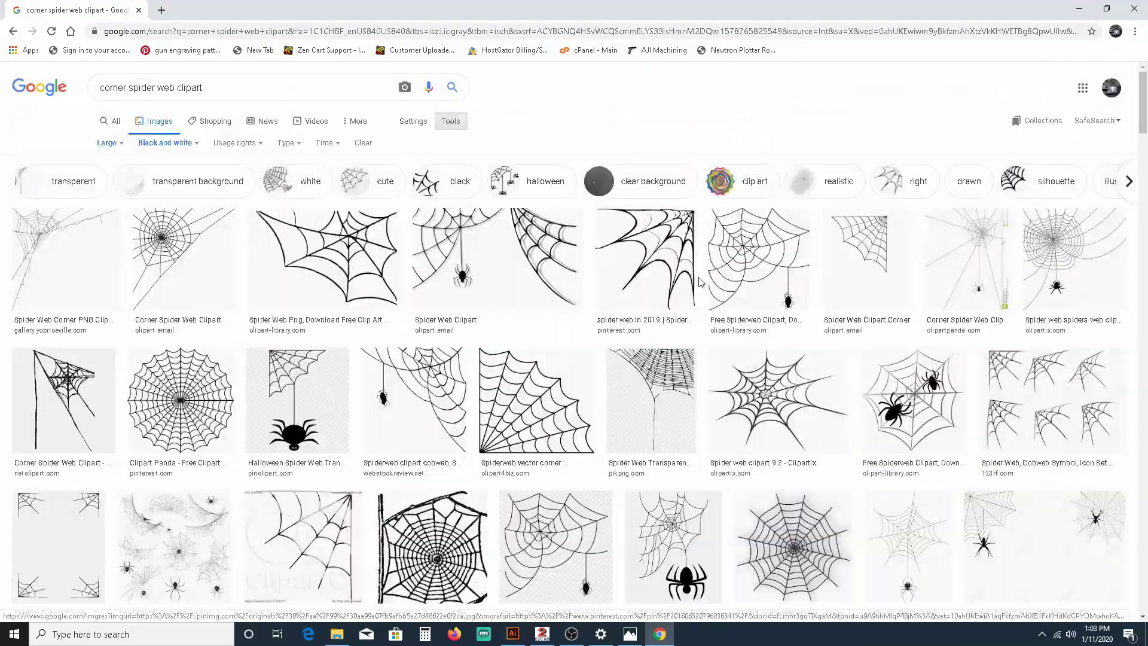
scroll(618, 272, down, 4)
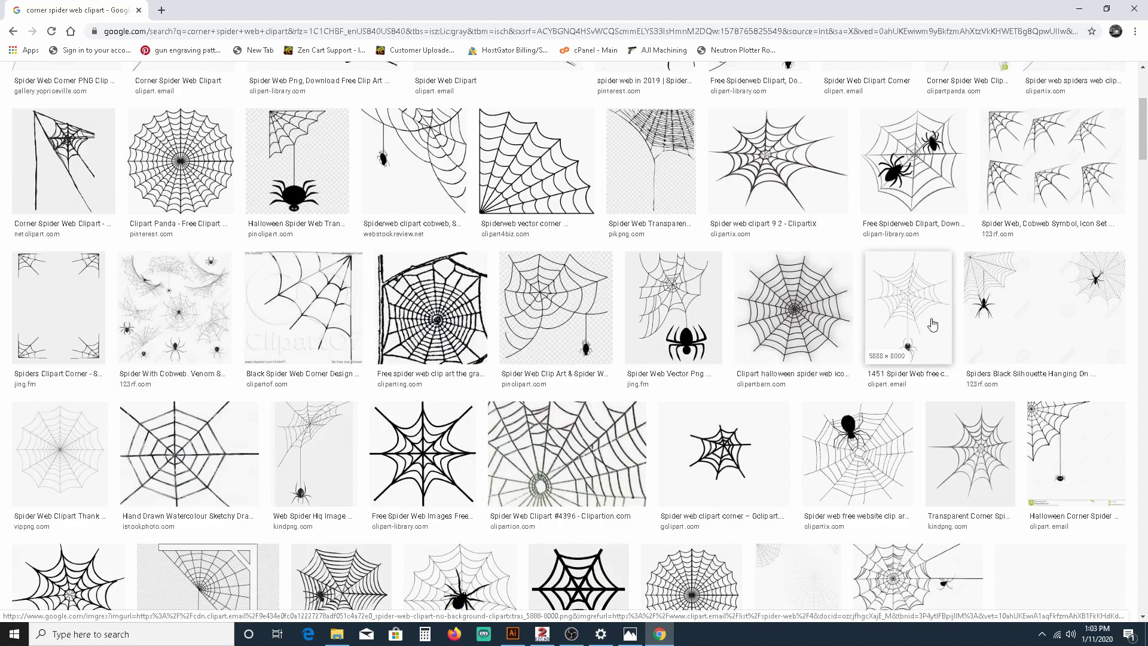
scroll(933, 325, down, 4)
scroll(933, 327, down, 3)
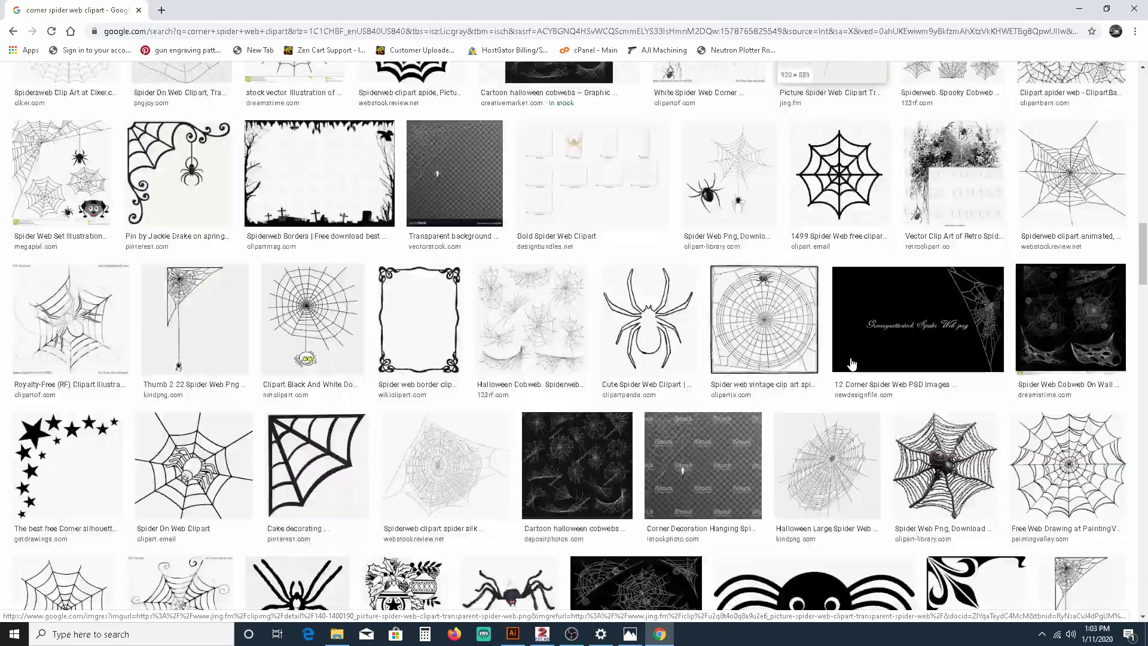
scroll(852, 363, down, 10)
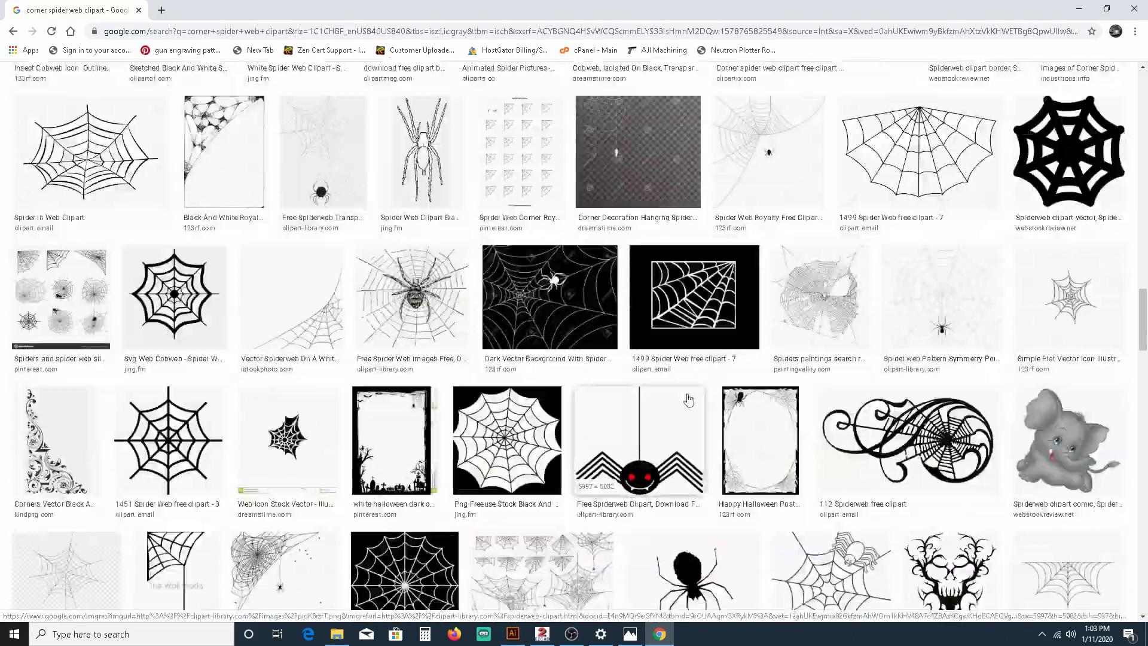
scroll(667, 369, down, 12)
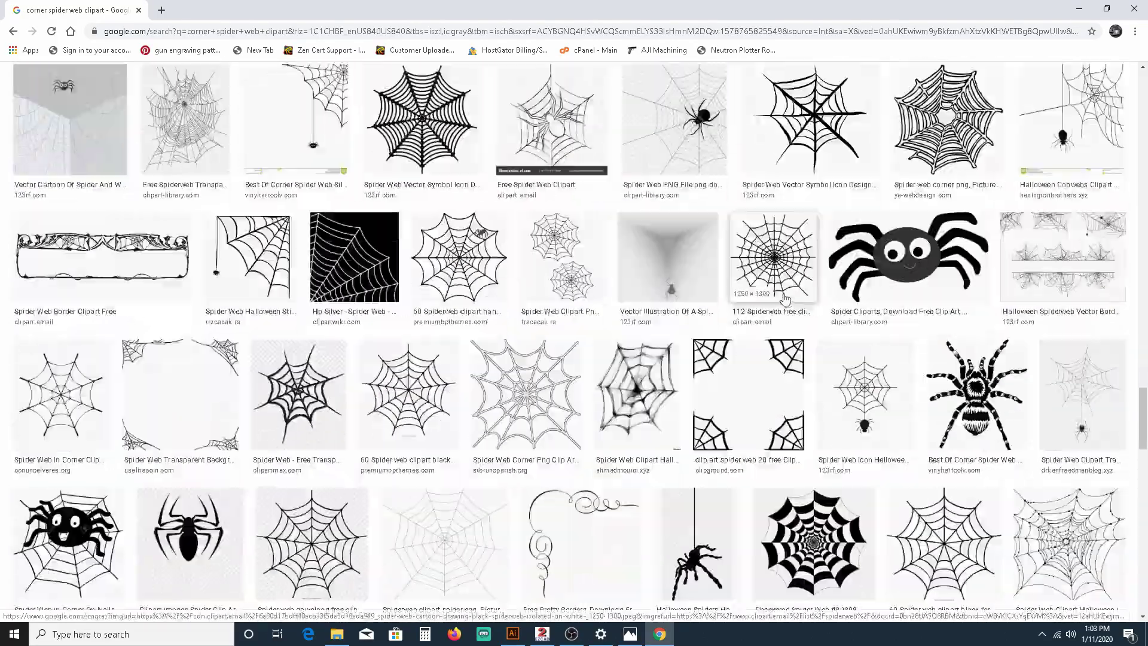
scroll(785, 298, up, 3)
scroll(777, 299, down, 10)
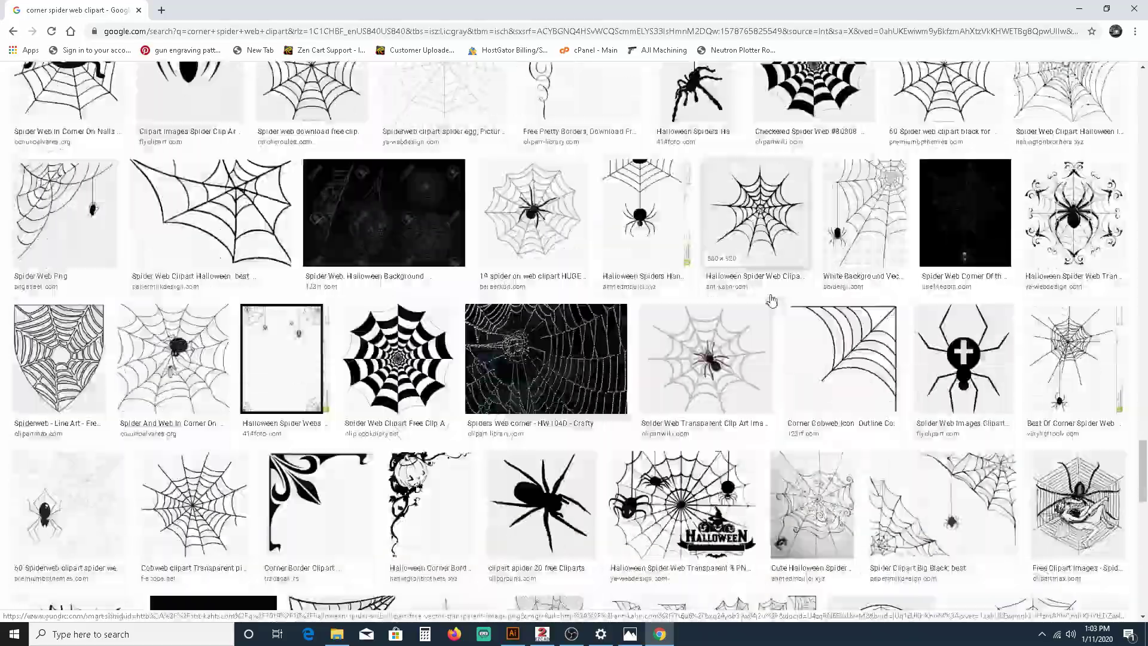
scroll(772, 300, down, 15)
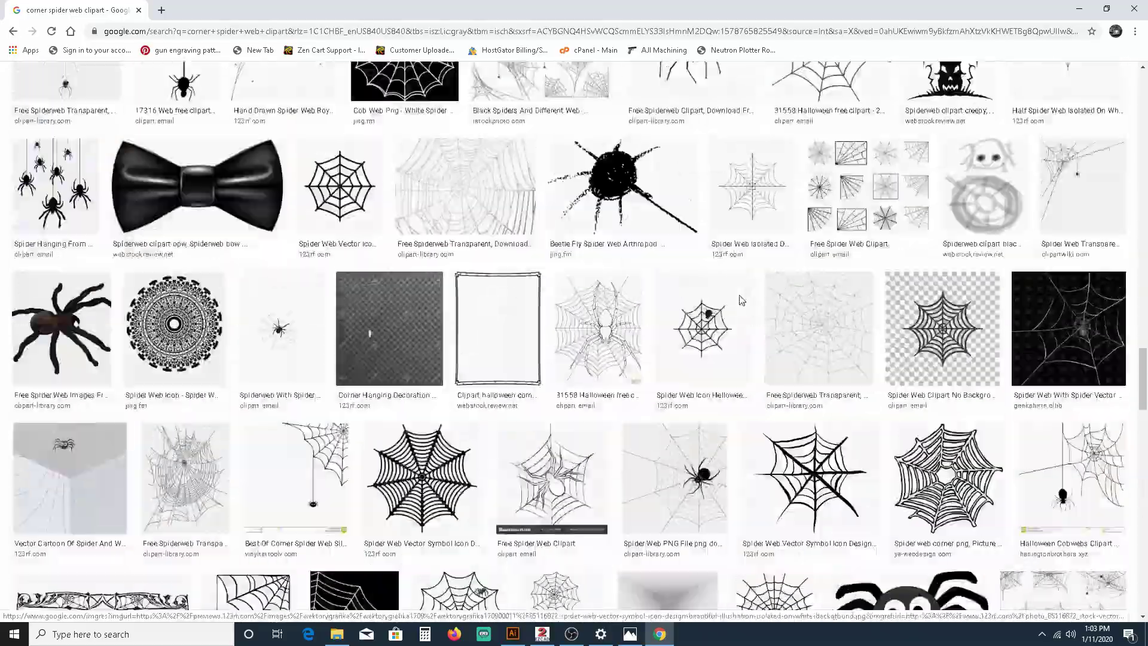
scroll(728, 302, up, 20)
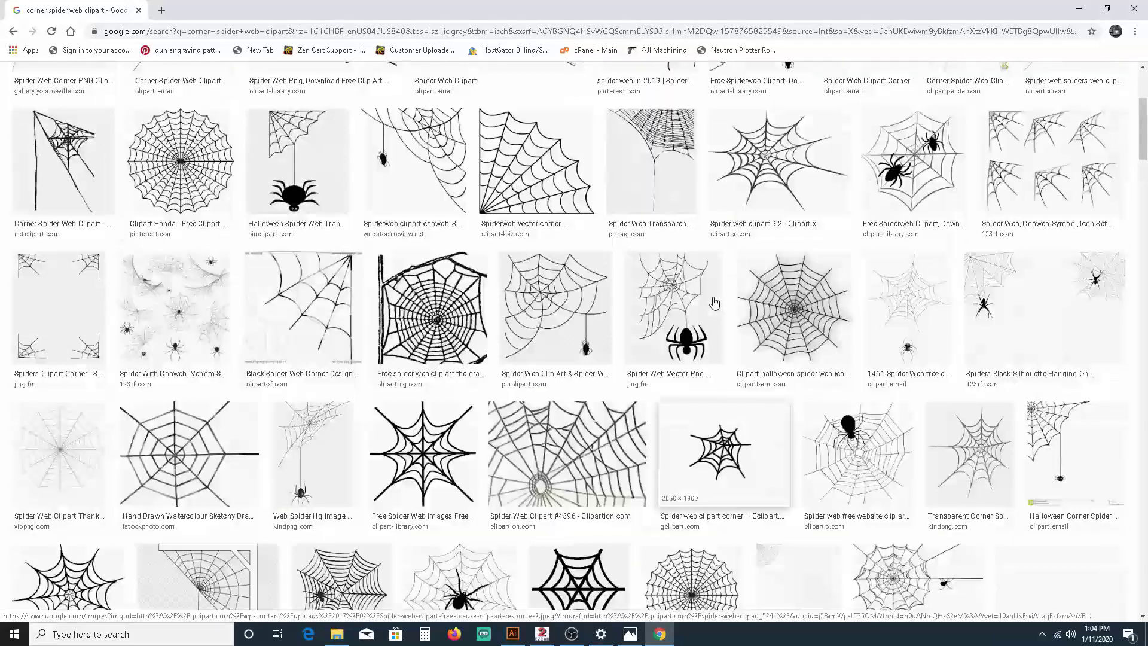
scroll(669, 272, up, 1)
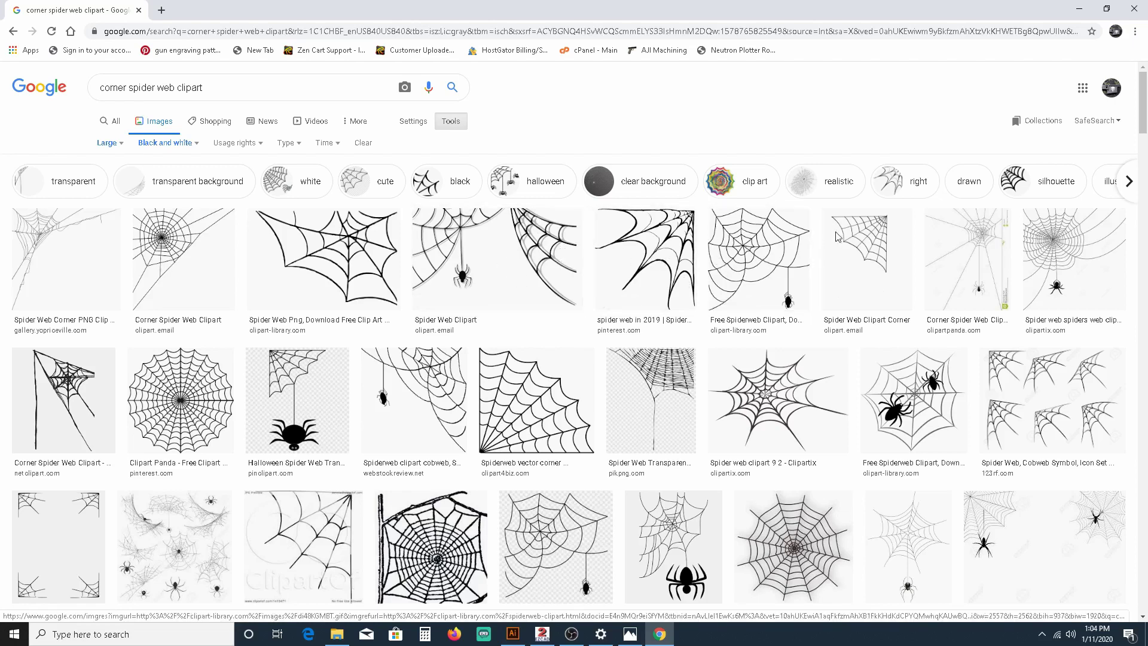
Step: Save the full-size image of the "Spider Web Clipart Corner" result from Clipart.Email to the Desktop as a JPEG
click(870, 236)
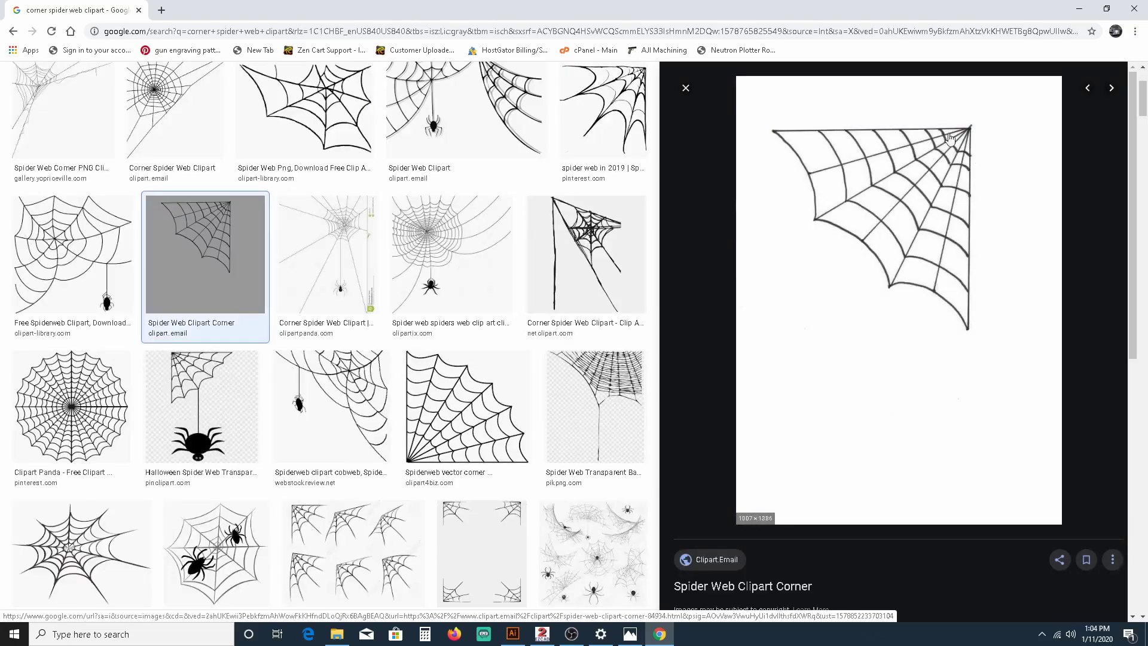
right_click(936, 175)
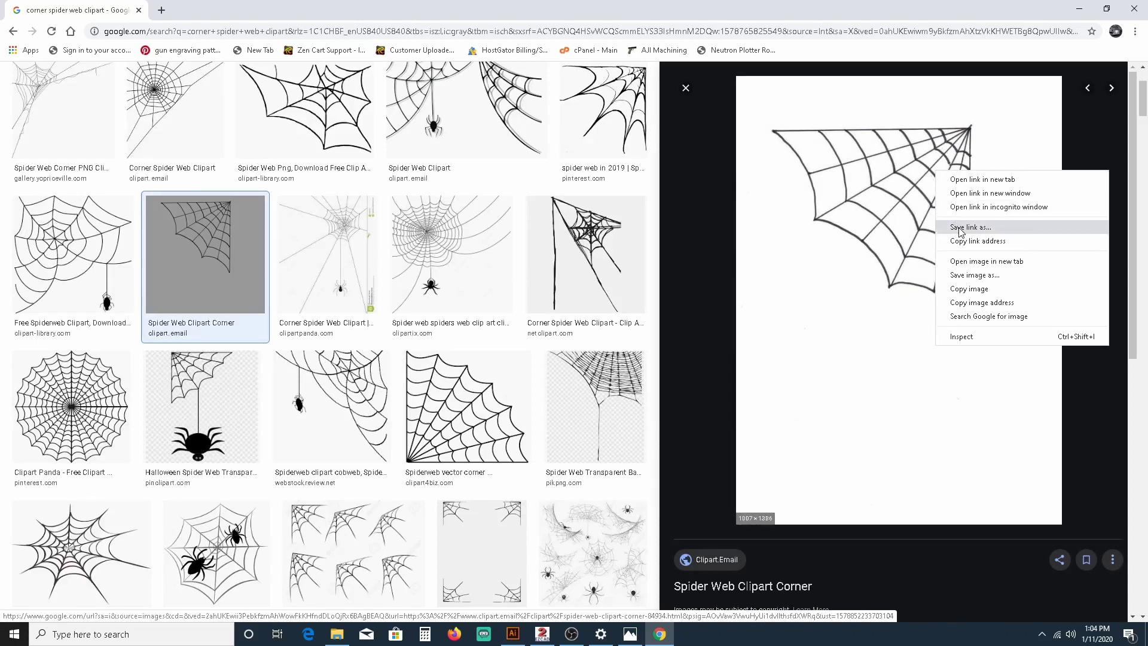
click(973, 275)
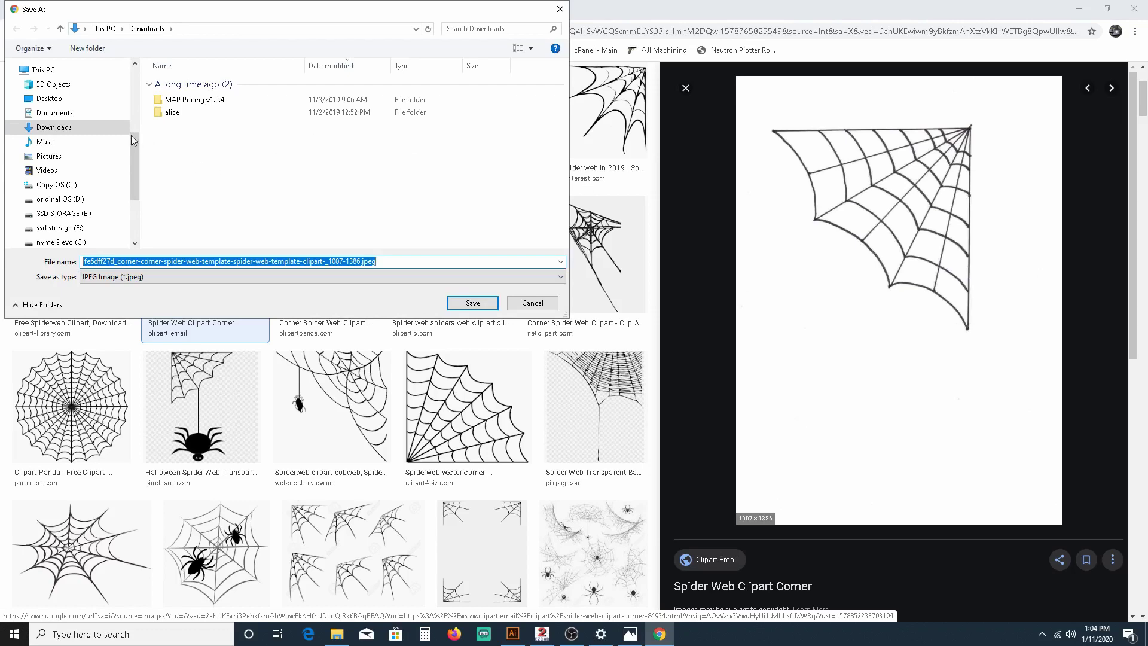
click(49, 98)
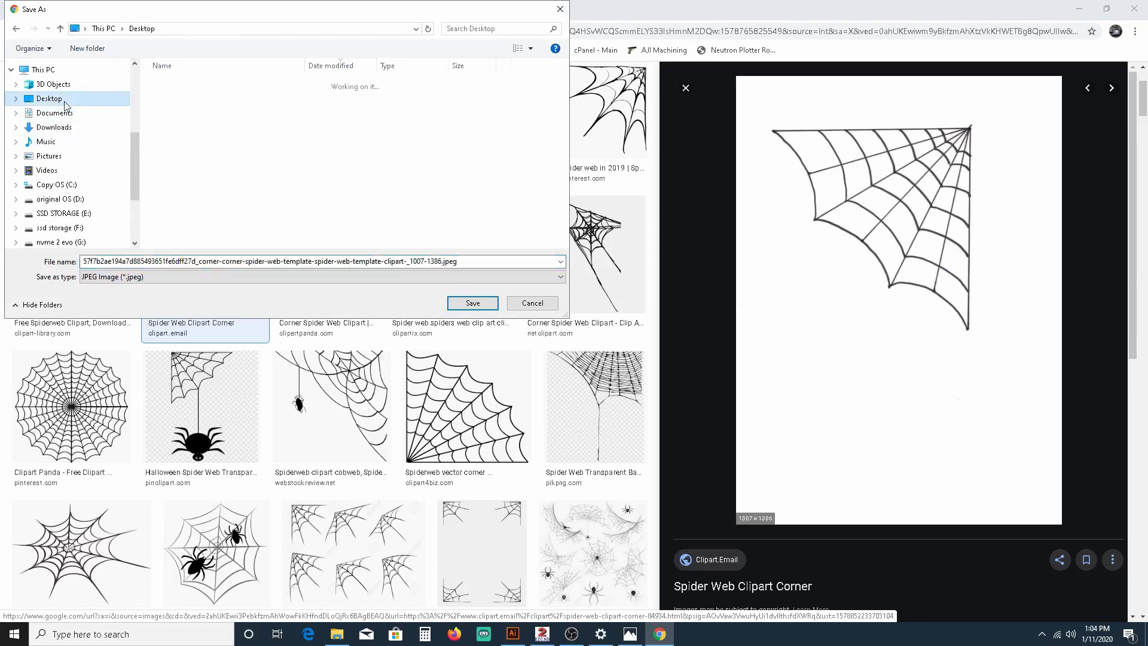
click(464, 309)
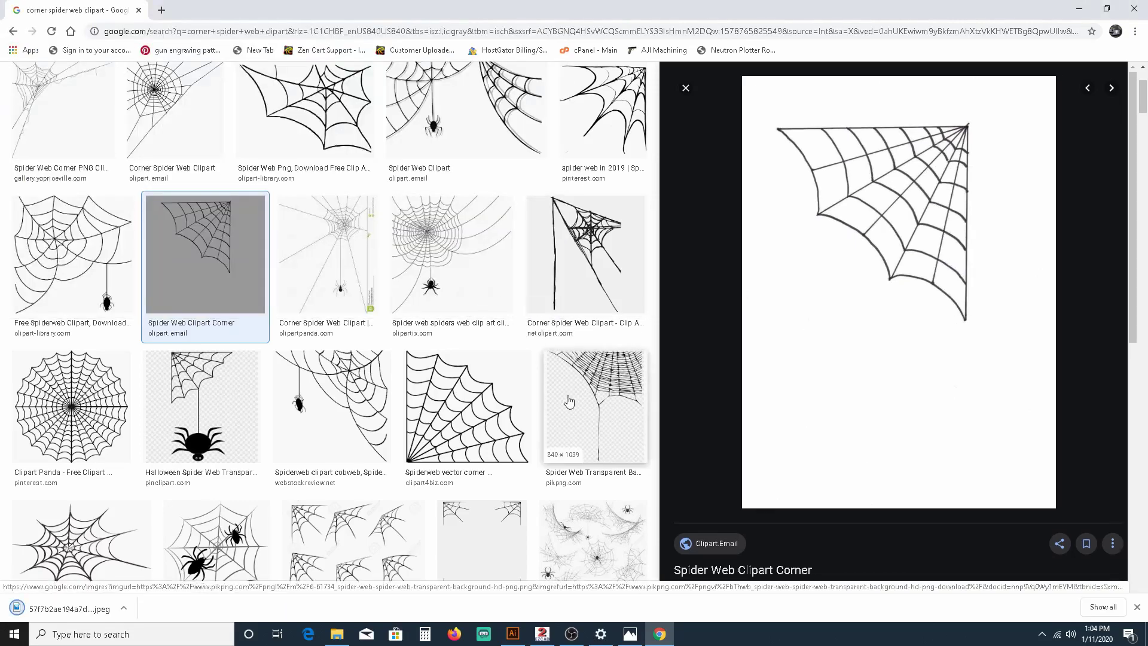
Step: Show the downloaded spider web JPEG in its folder and minimise Chrome
click(124, 611)
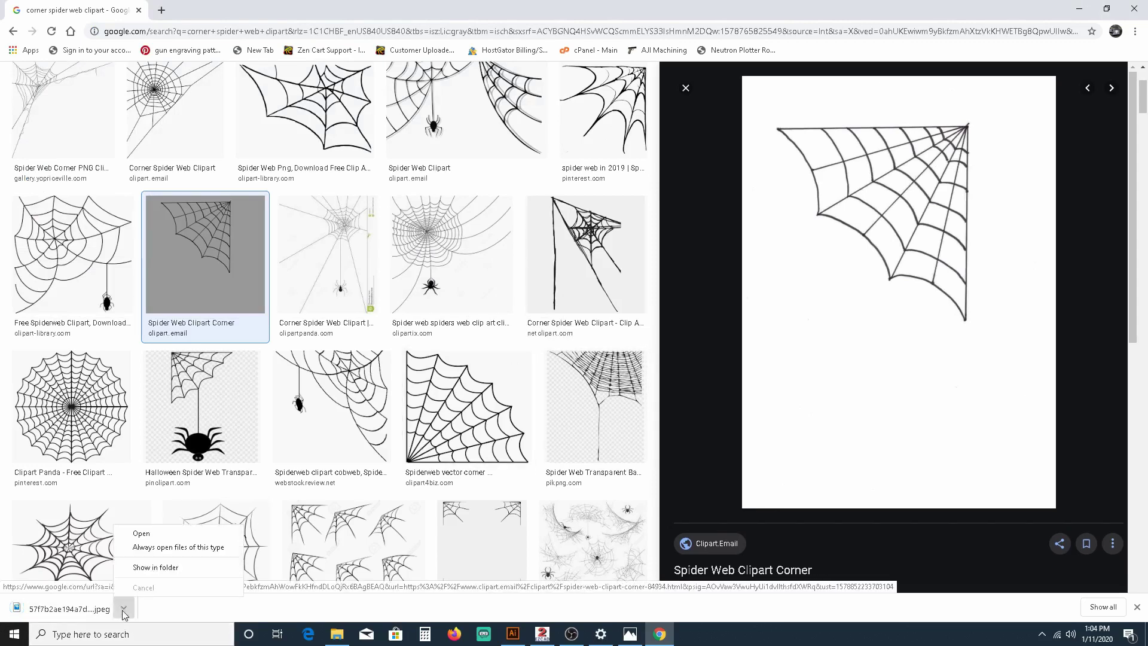
click(147, 568)
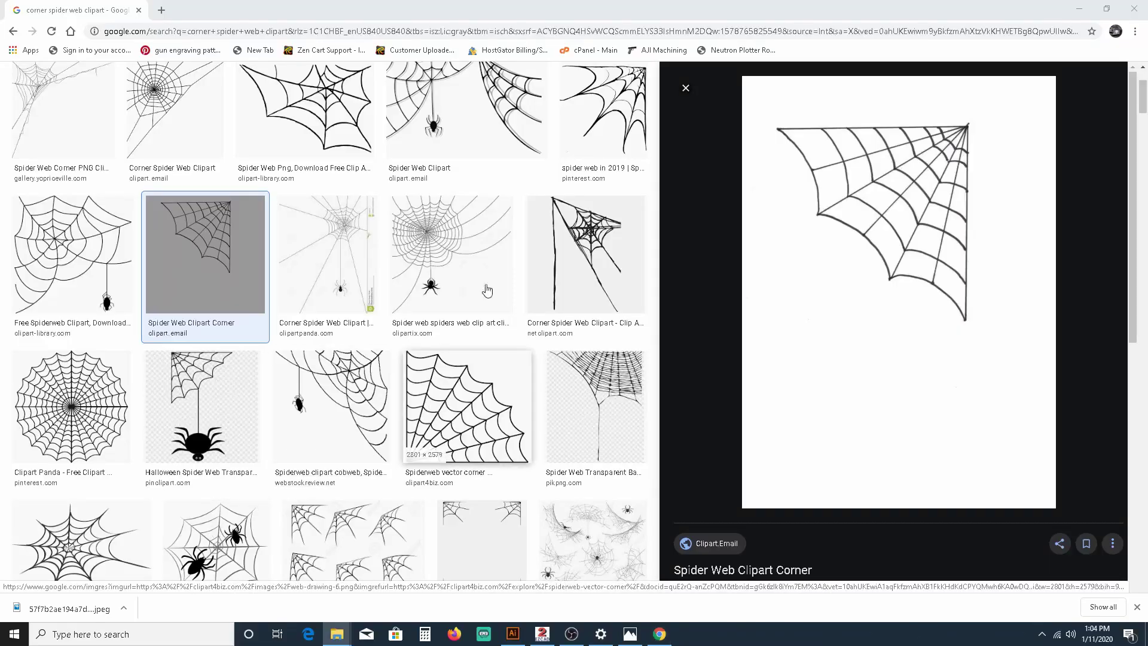
click(1078, 10)
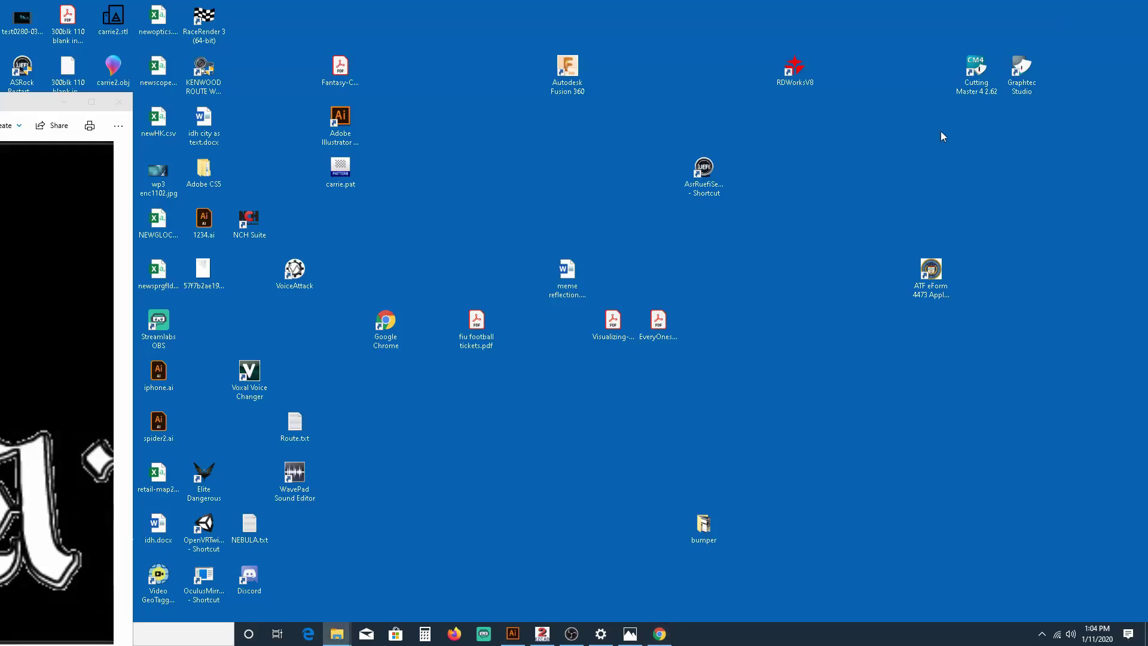
Step: Switch to Illustrator and create a new portrait Letter document, 8.5 x 11 in
click(512, 633)
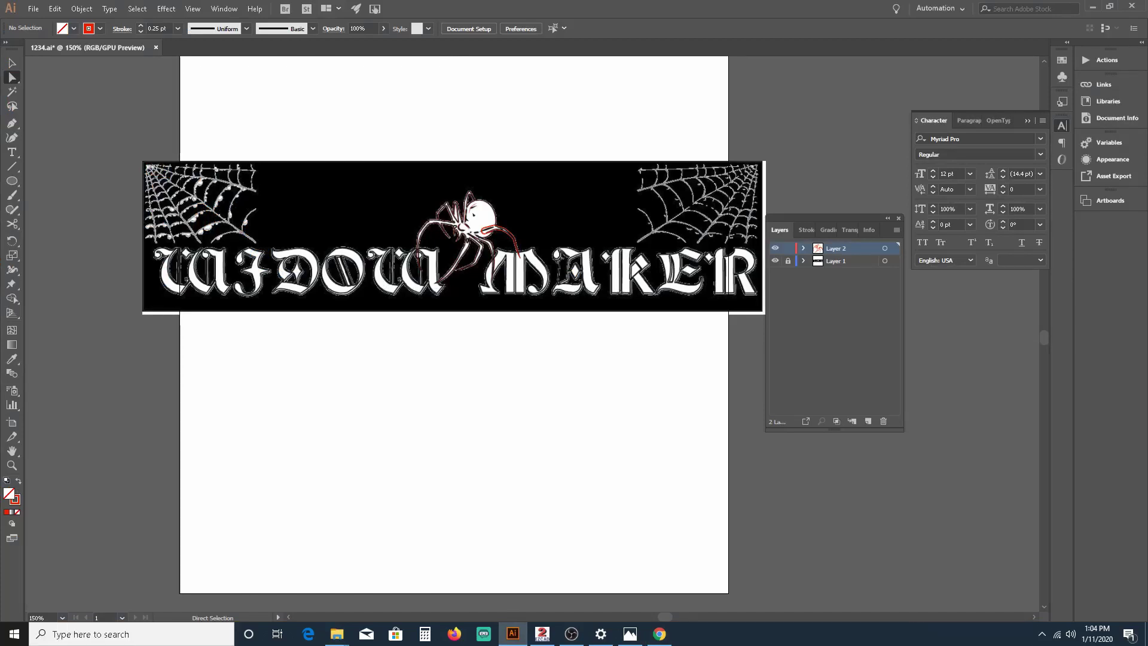
click(33, 9)
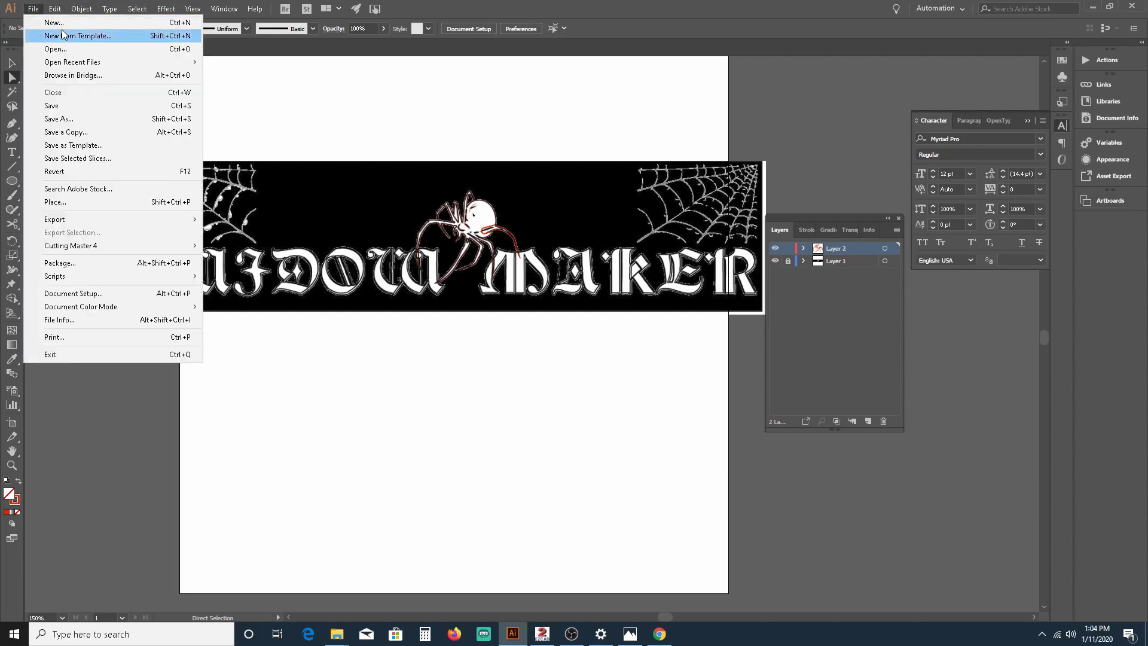
click(64, 24)
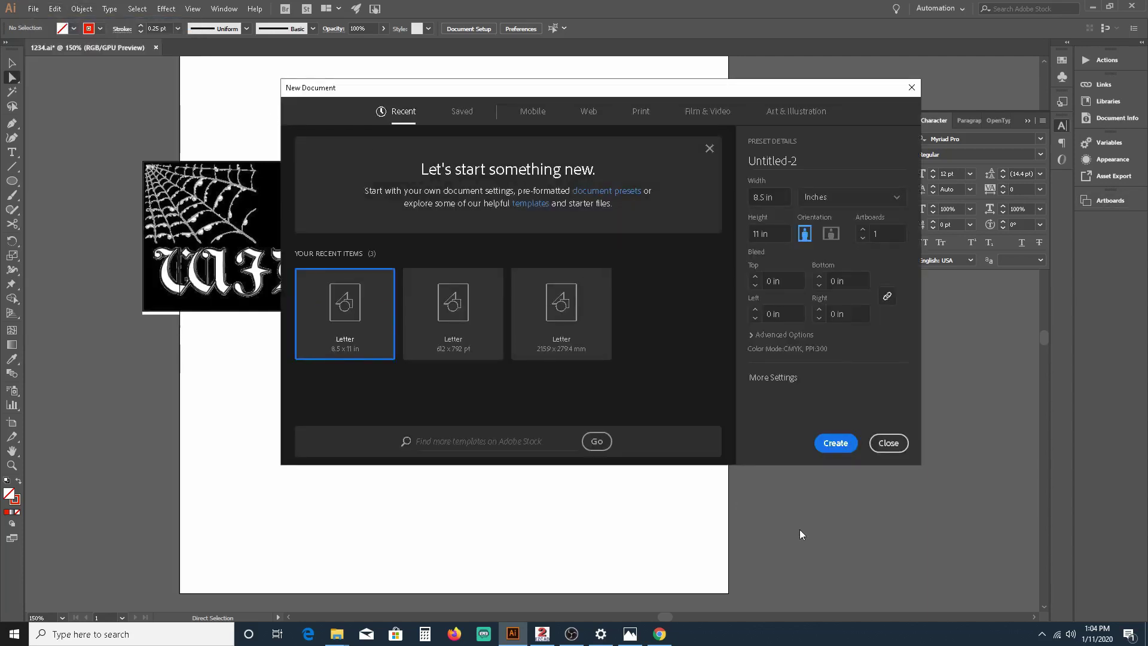
click(829, 444)
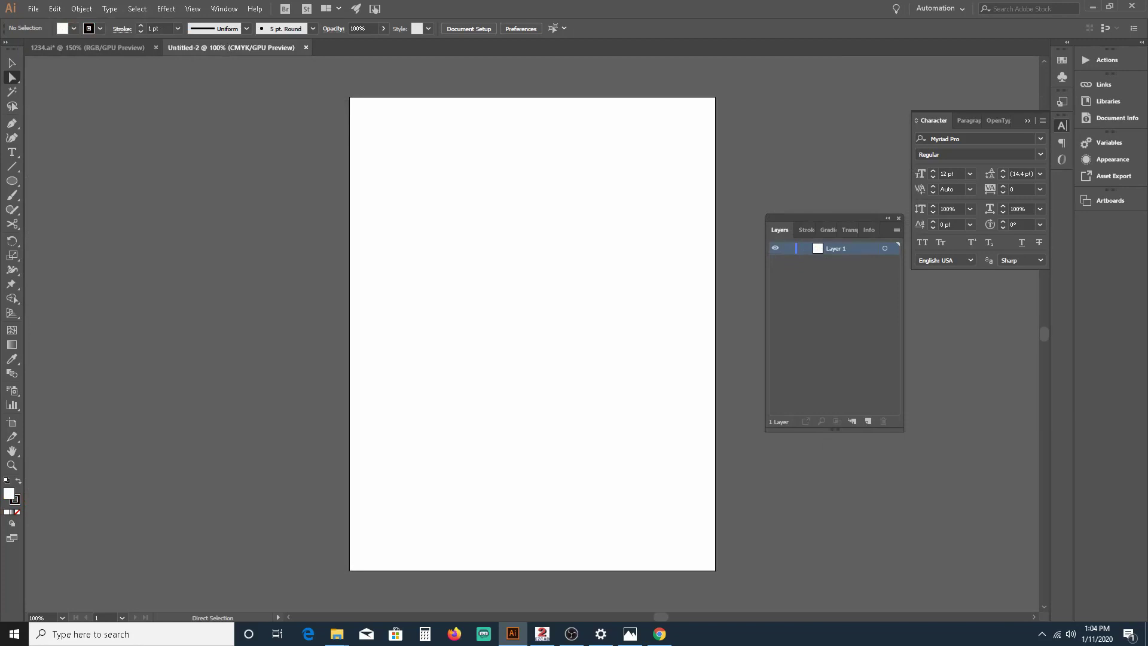
Step: Place the downloaded corner spider web JPEG from the Desktop into the new blank document
drag(499, 411, 474, 262)
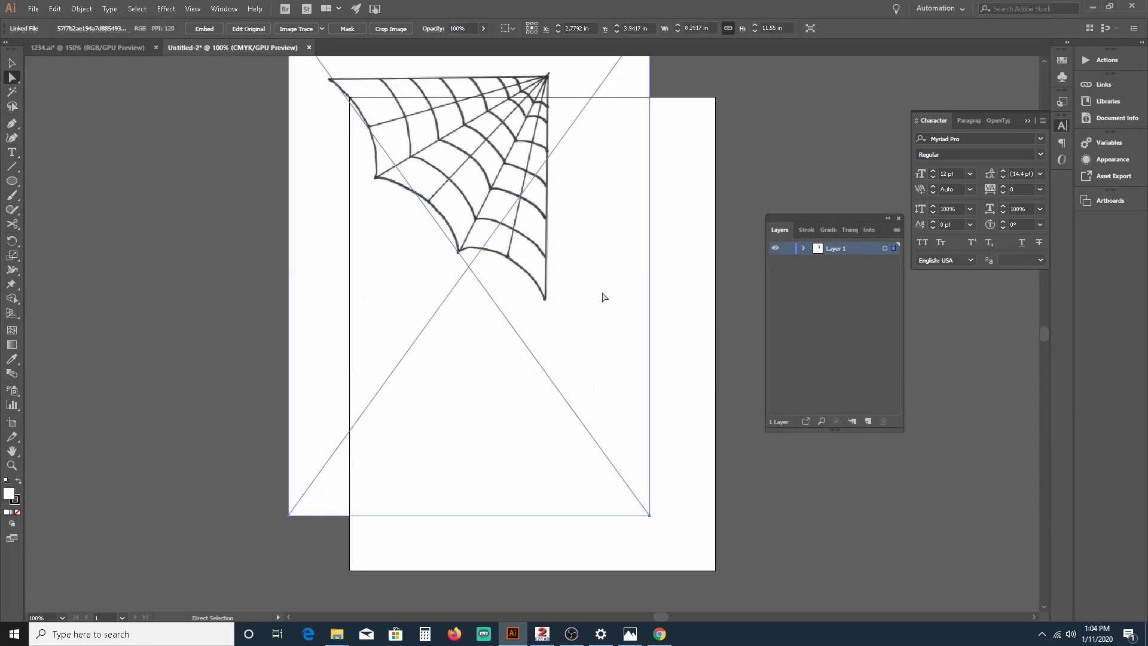
scroll(580, 264, up, 5)
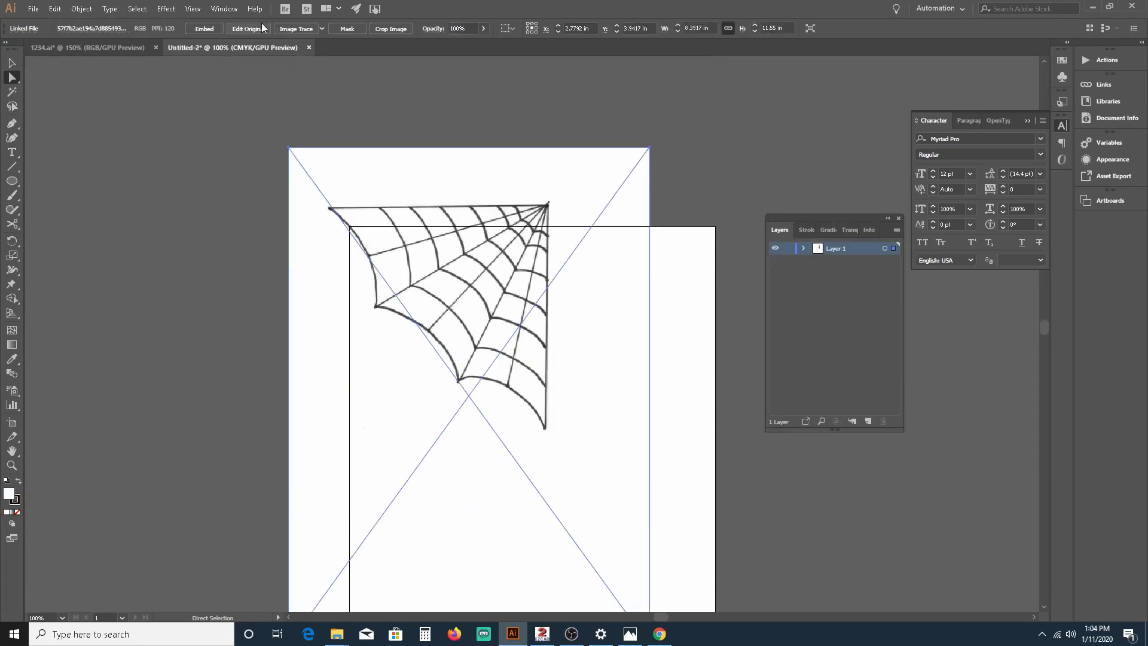
Step: Trace the placed spider web image with Image Trace in black and white, ignoring white
click(296, 29)
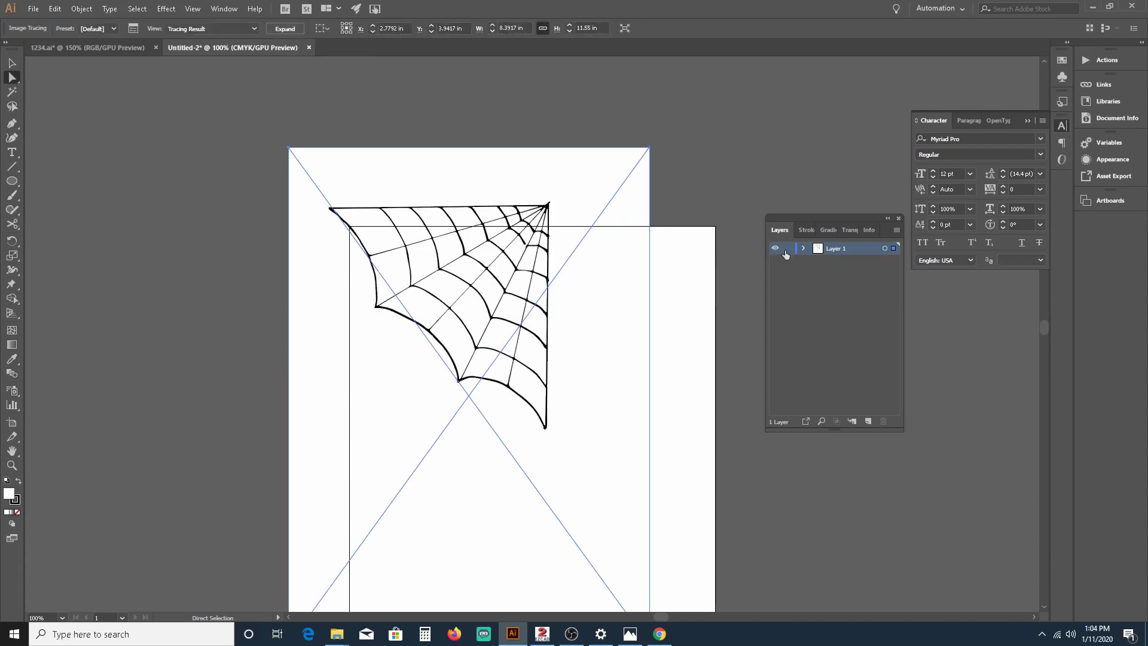
click(134, 28)
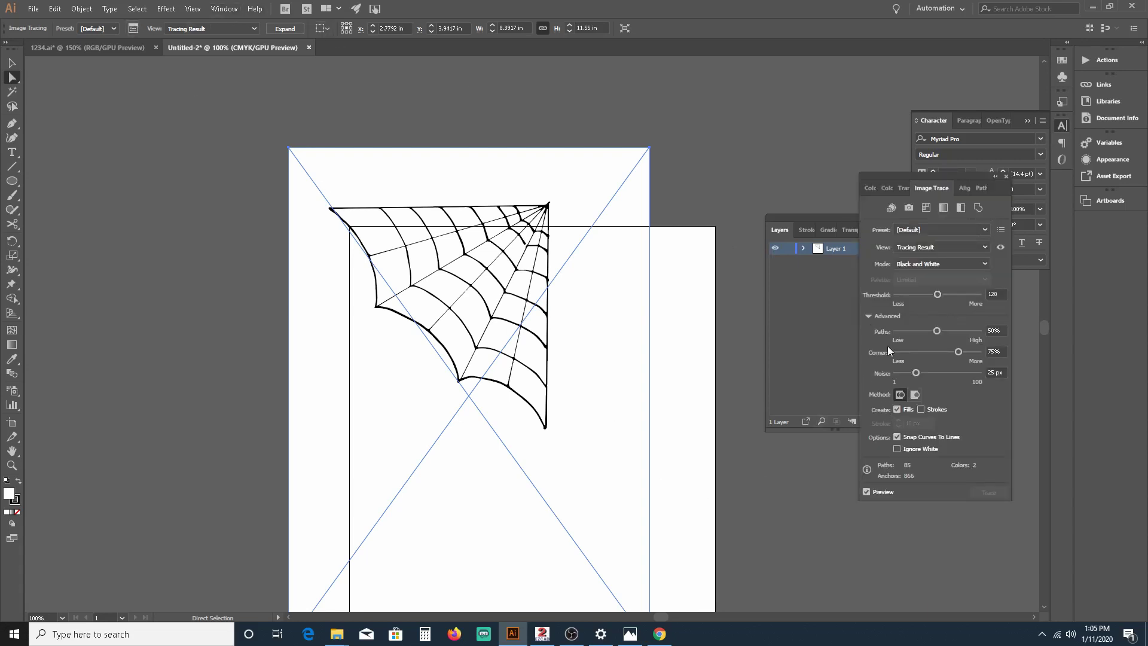
click(897, 449)
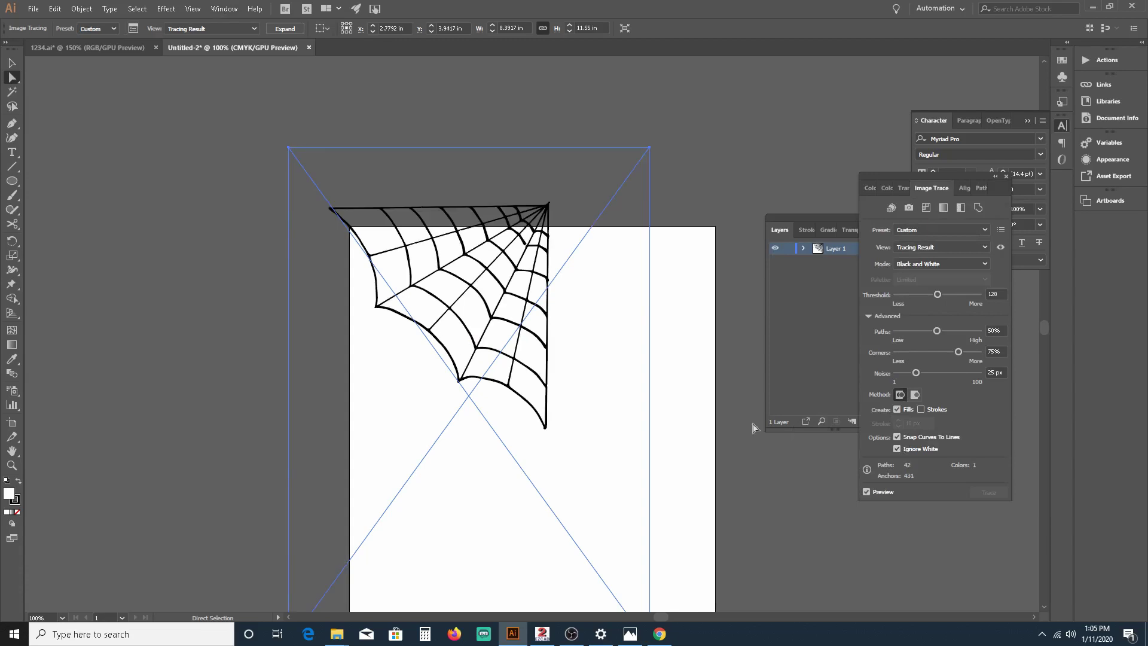
Step: Set the tracing view to Tracing Result with Outlines
scroll(652, 285, up, 1)
click(936, 247)
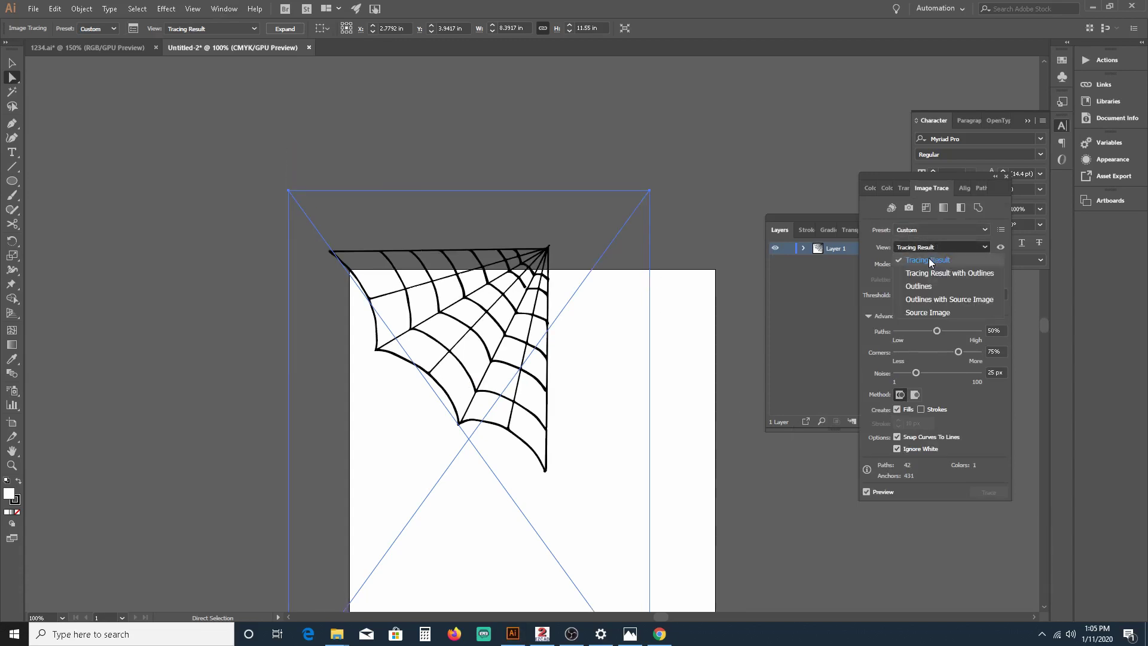
click(930, 258)
scroll(501, 323, up, 1)
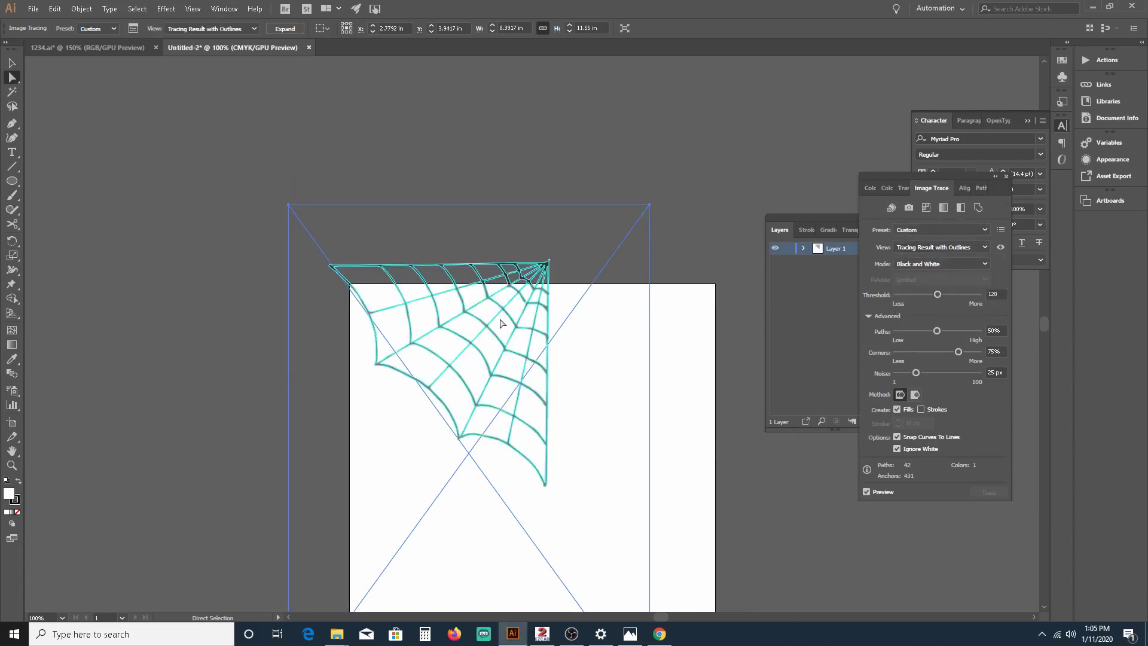
Step: Examine the traced outlines across the web, especially where the strands meet at the corner
scroll(429, 365, up, 5)
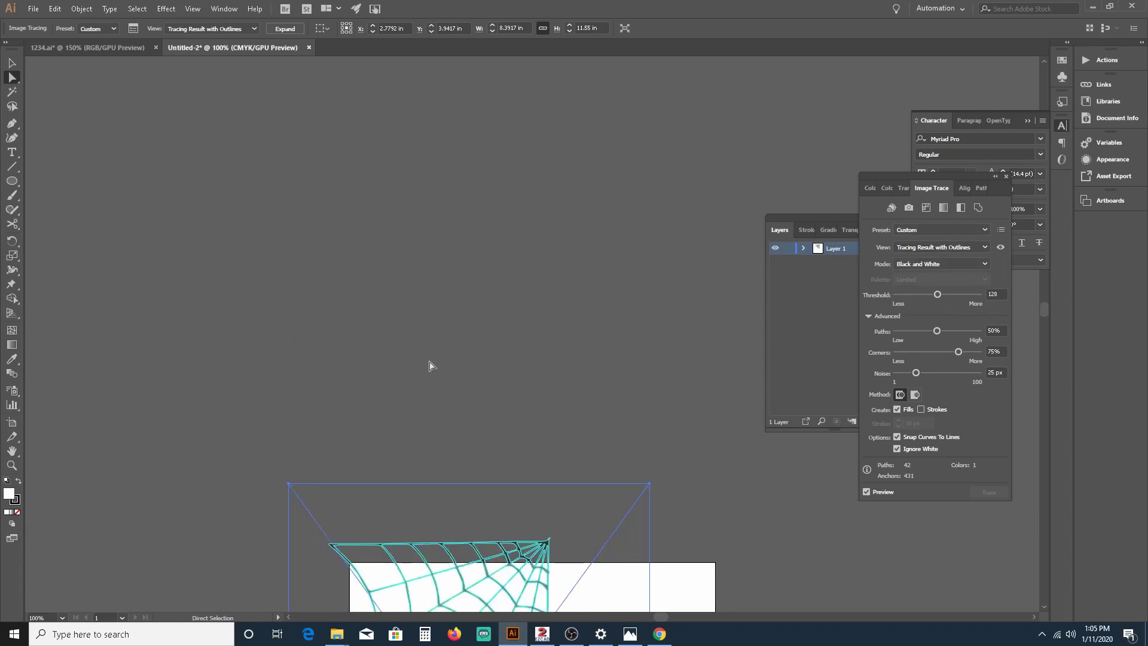
scroll(428, 364, down, 10)
scroll(418, 315, up, 2)
scroll(476, 281, down, 3)
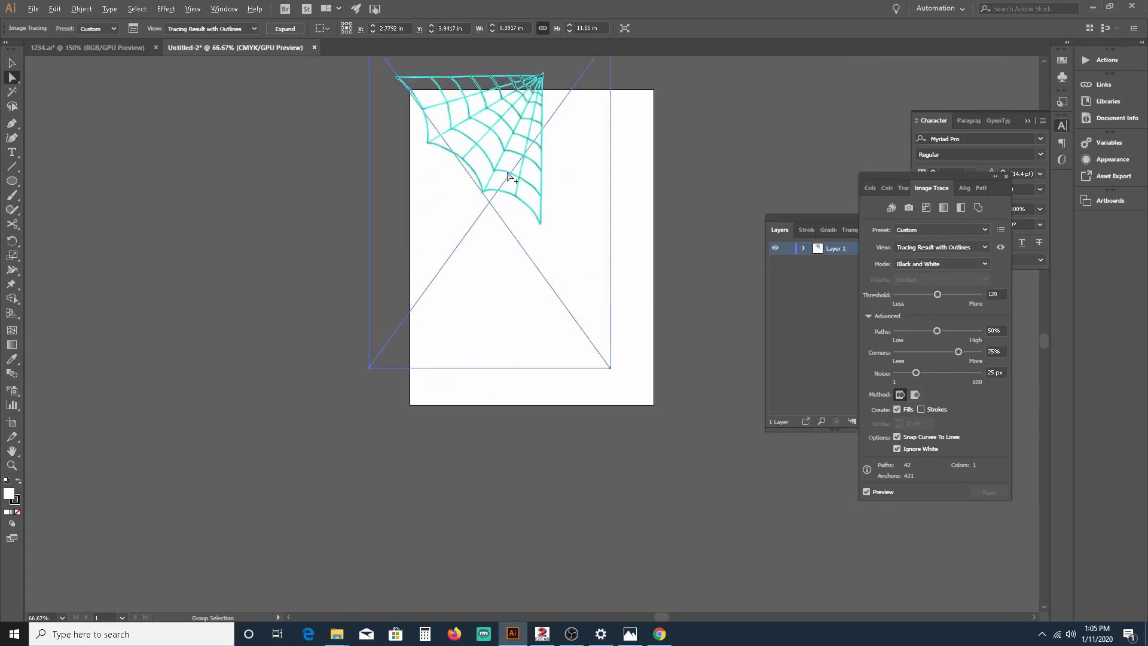
scroll(506, 114, up, 2)
scroll(523, 200, down, 2)
scroll(544, 83, up, 1)
scroll(537, 147, up, 5)
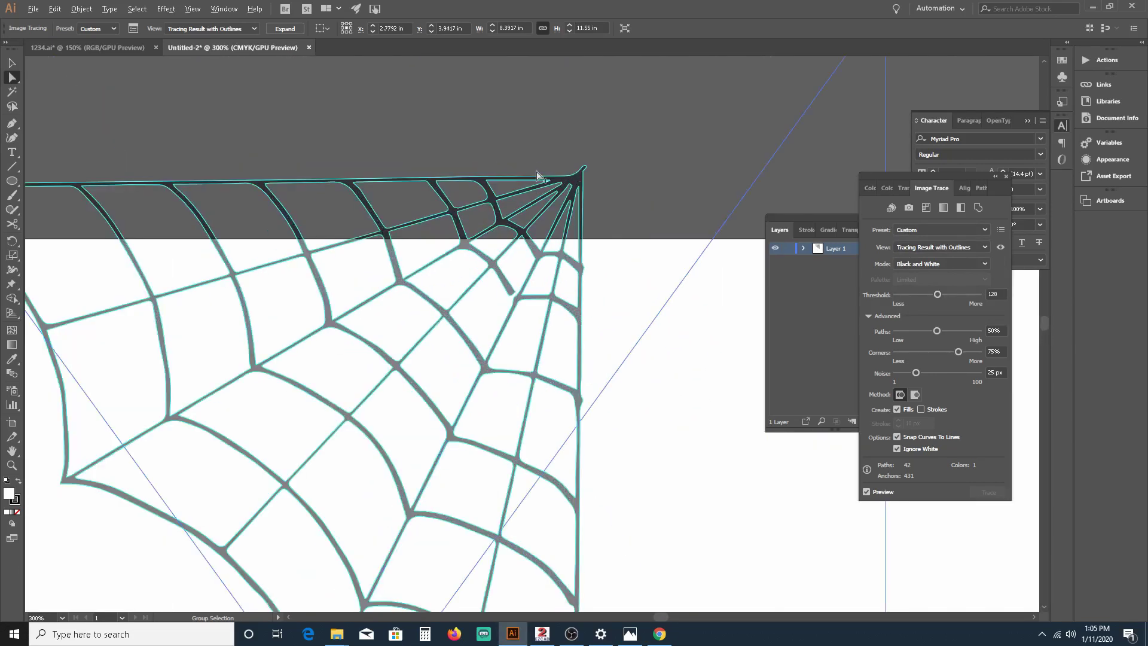
scroll(522, 232, down, 5)
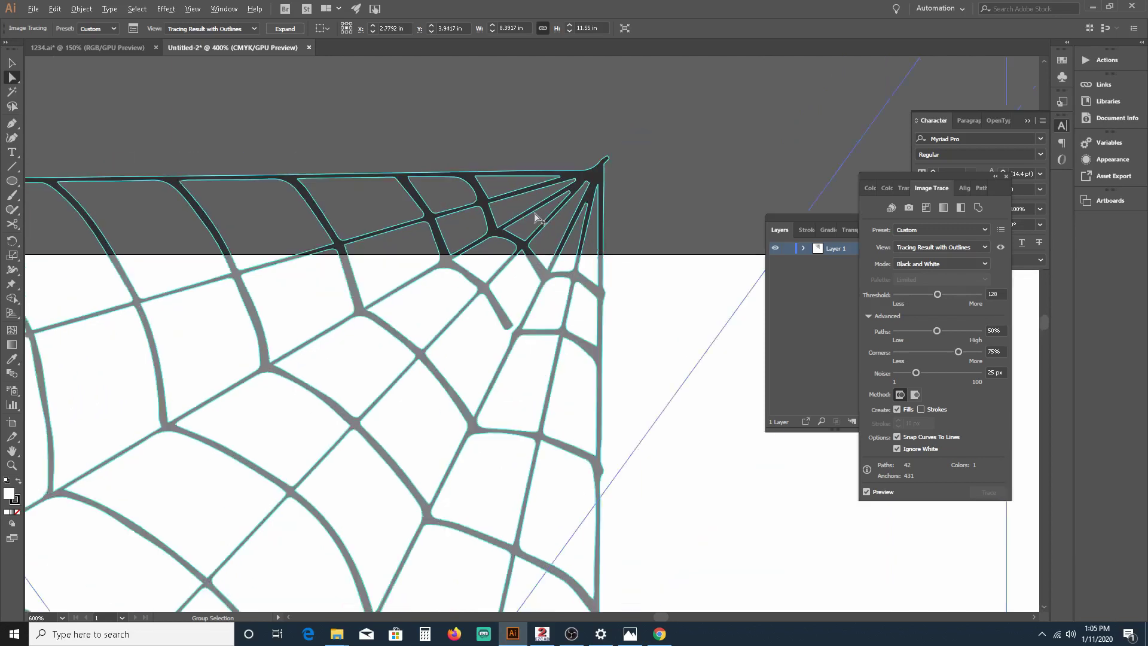
scroll(397, 385, up, 4)
scroll(396, 375, down, 4)
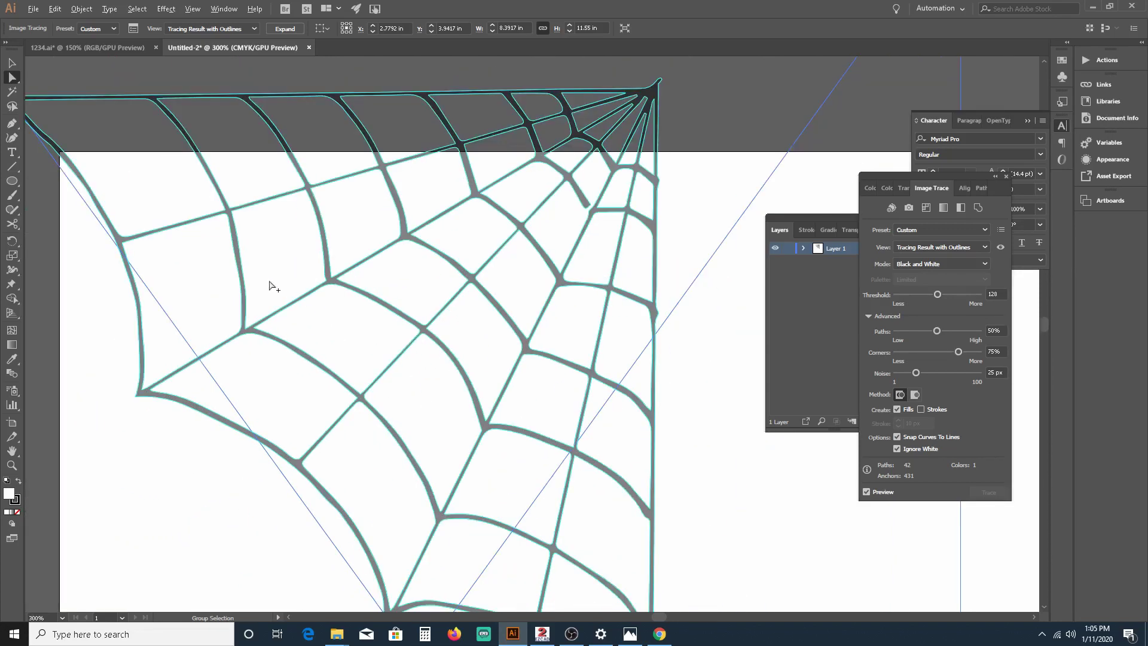
scroll(184, 184, up, 3)
scroll(467, 213, down, 1)
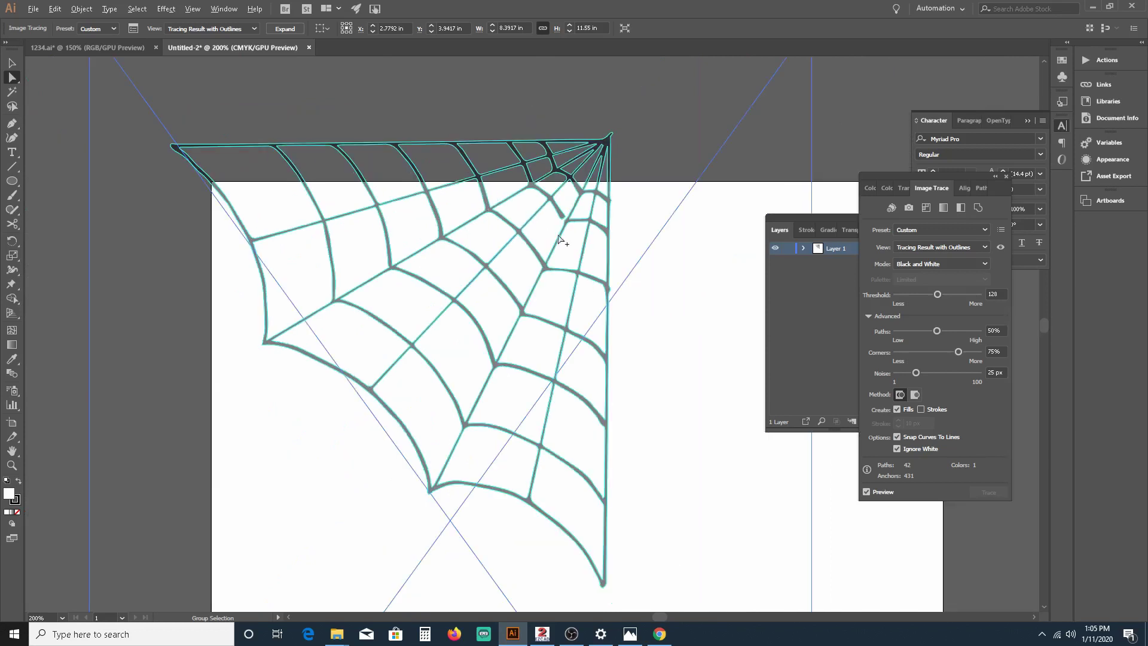
scroll(568, 289, down, 1)
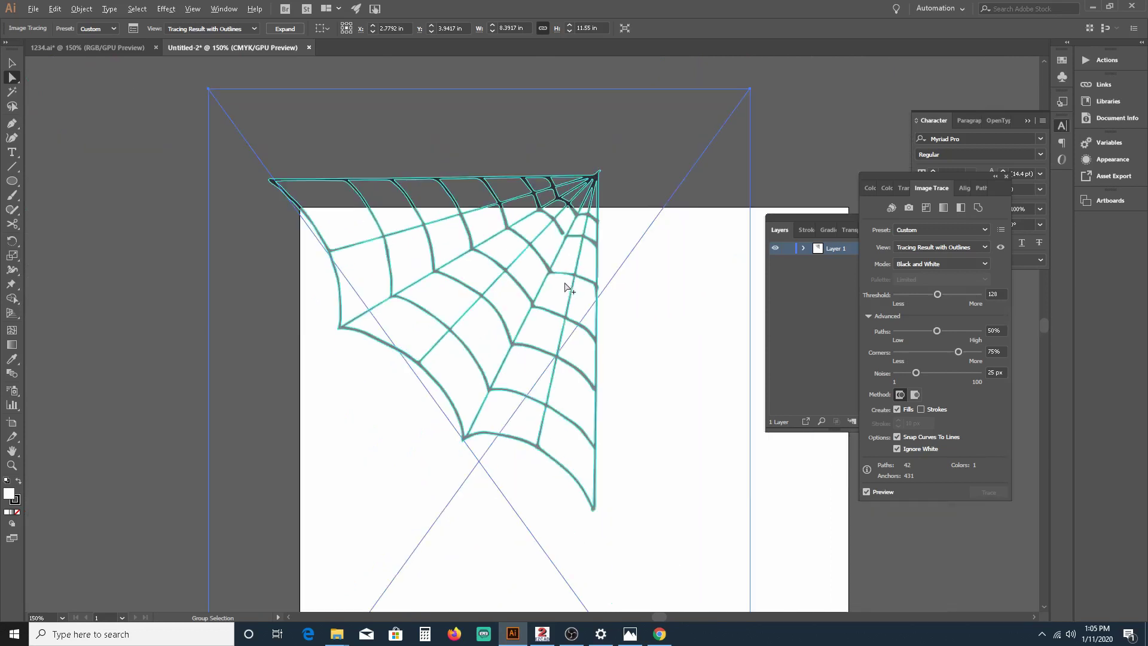
Step: Expand the traced web into editable vector paths and deselect it
click(296, 28)
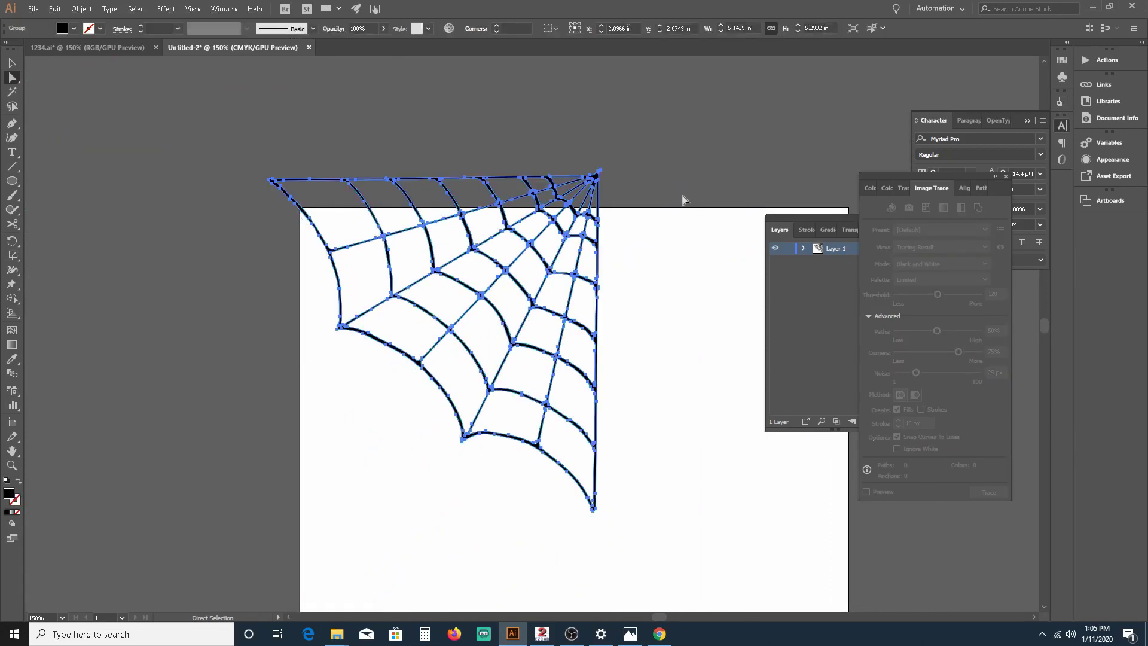
click(629, 241)
click(382, 238)
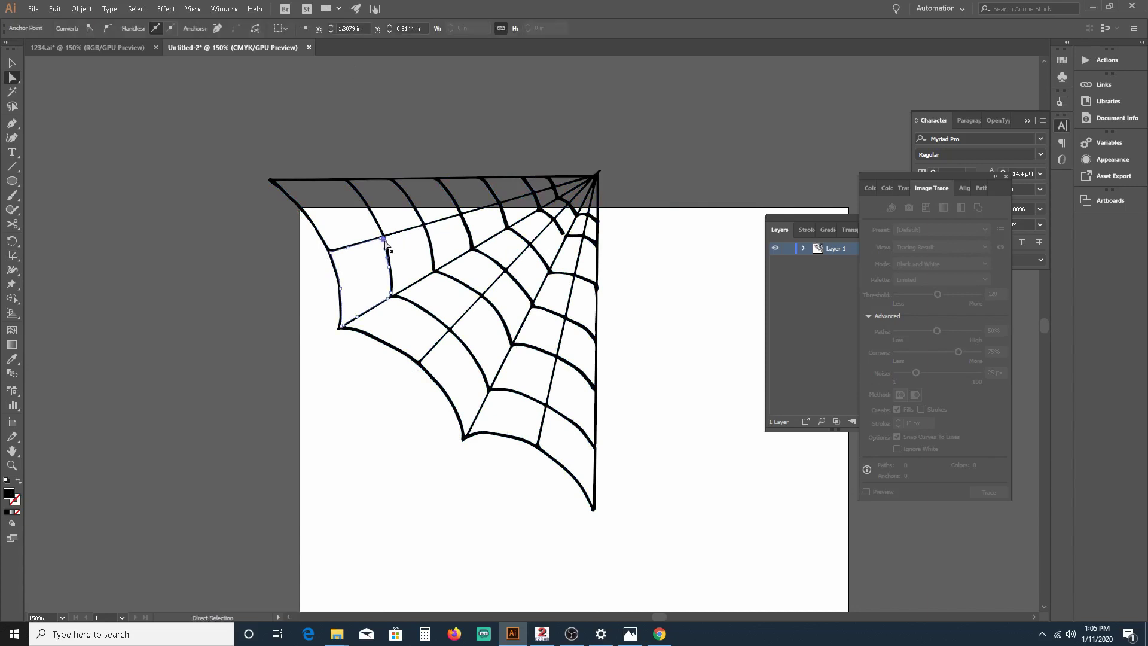
click(229, 131)
Step: Select all the web paths, remove their fill and give them a black stroke
drag(574, 400, 690, 541)
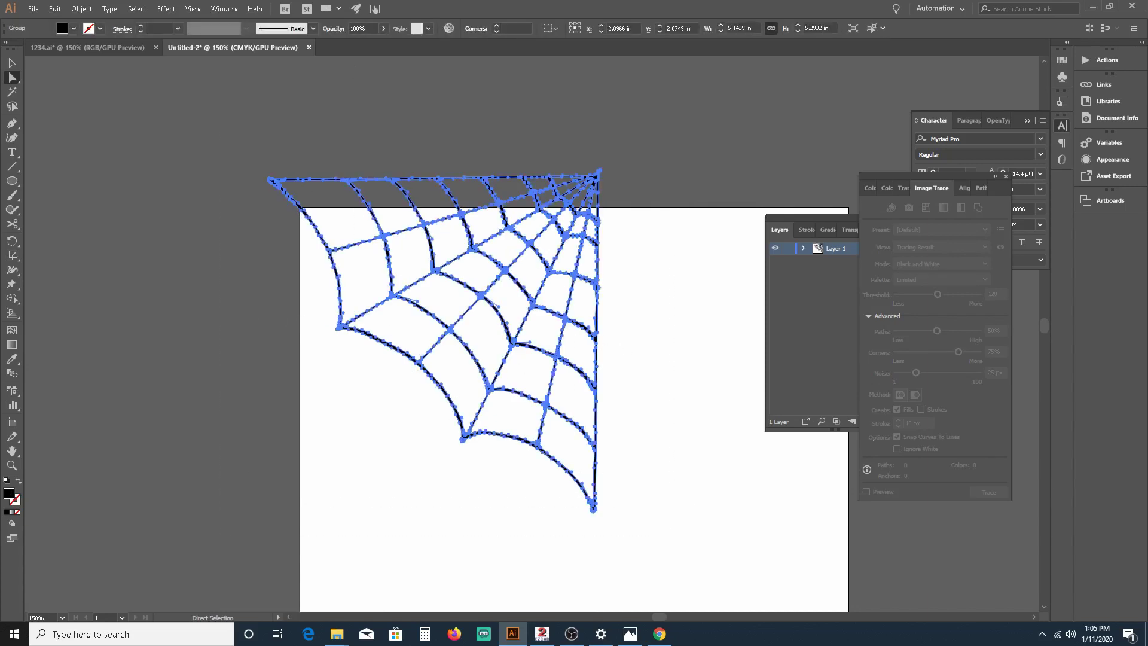
shift+click(62, 29)
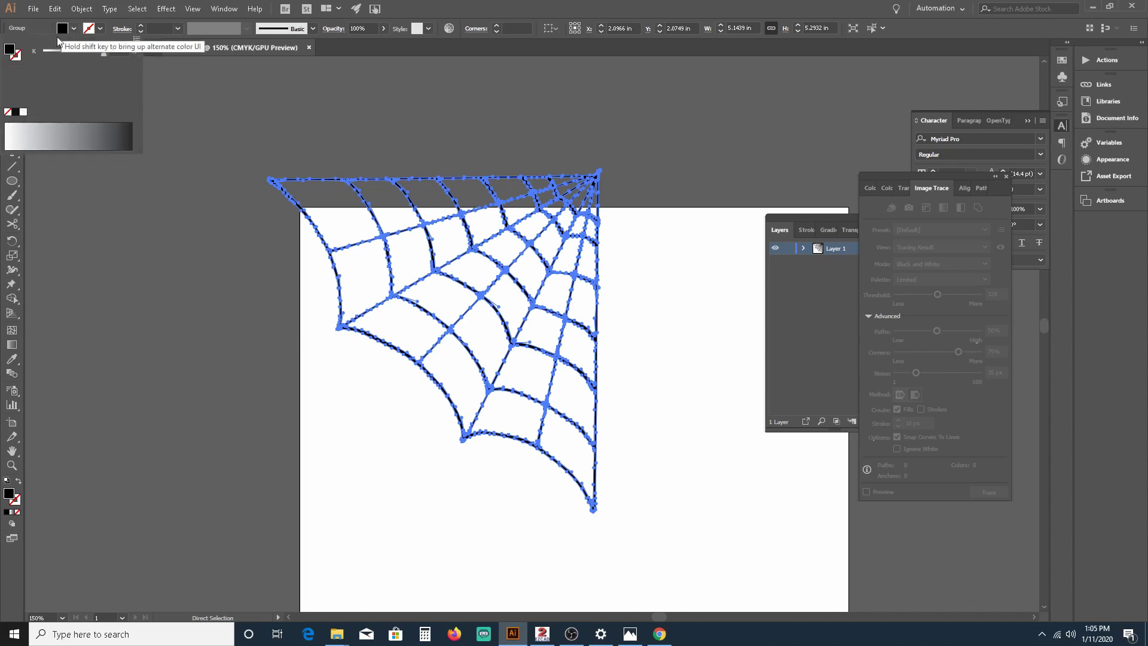
click(7, 112)
shift+click(87, 32)
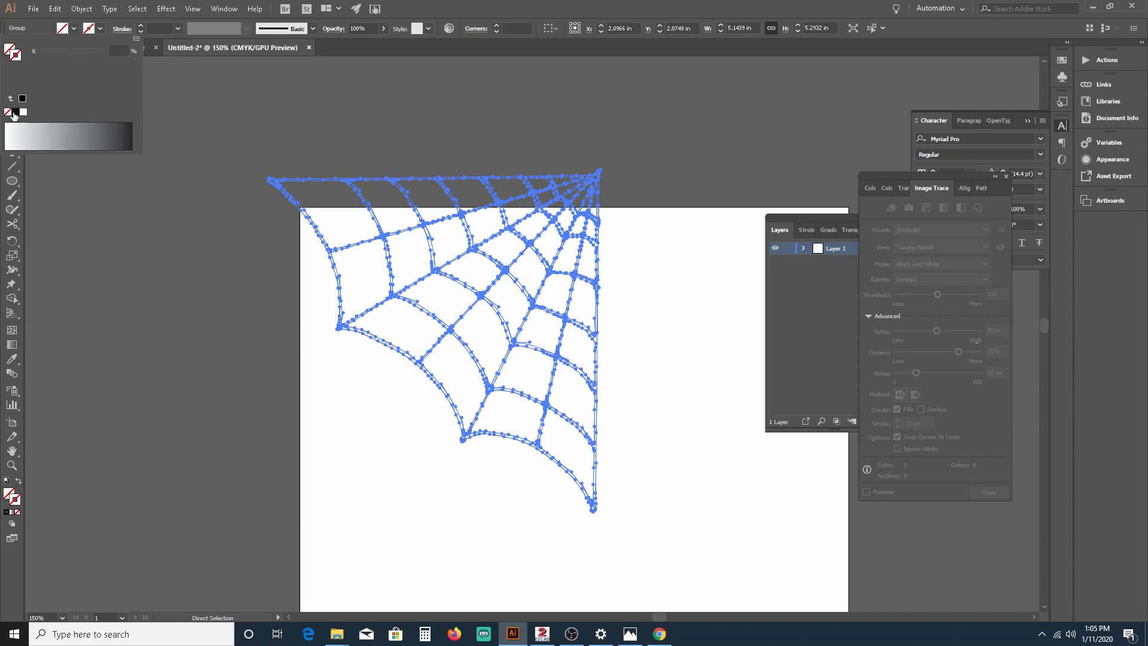
click(15, 113)
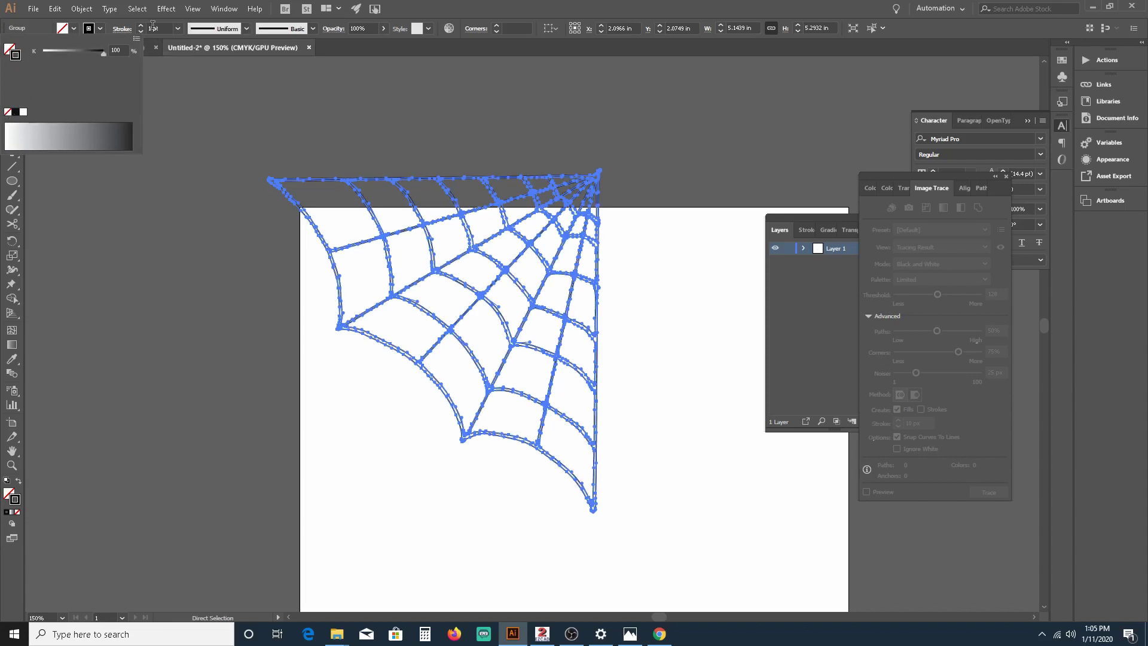
Step: Set the web outline's stroke weight to 0.25 pt and deselect it
click(177, 30)
click(181, 30)
click(188, 40)
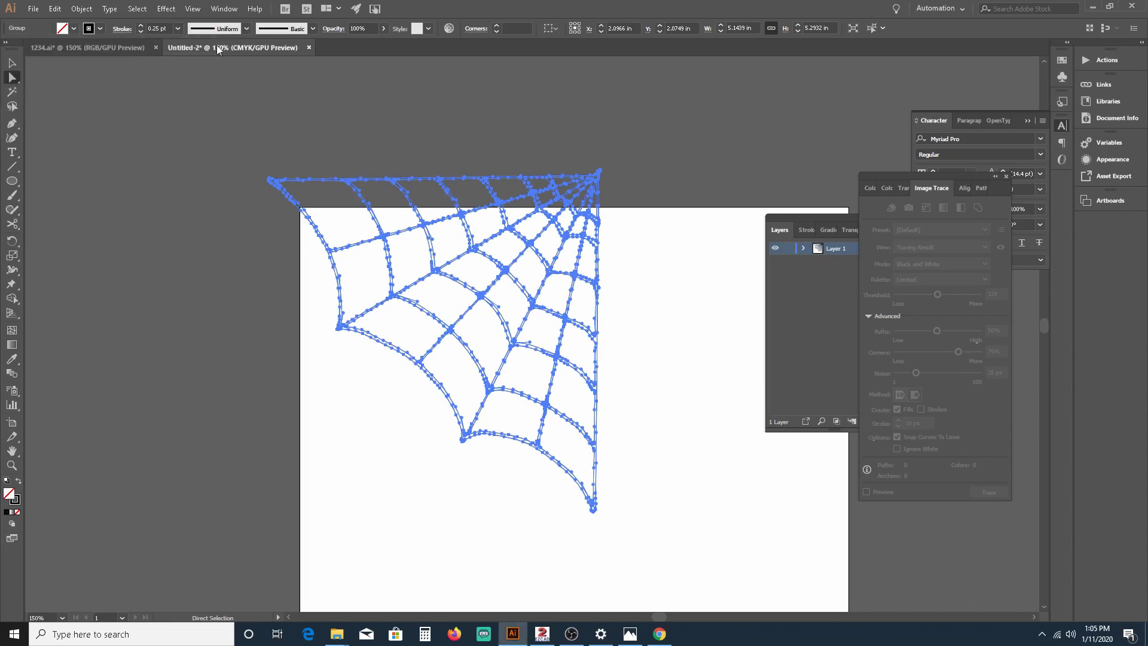
click(681, 262)
scroll(681, 263, up, 2)
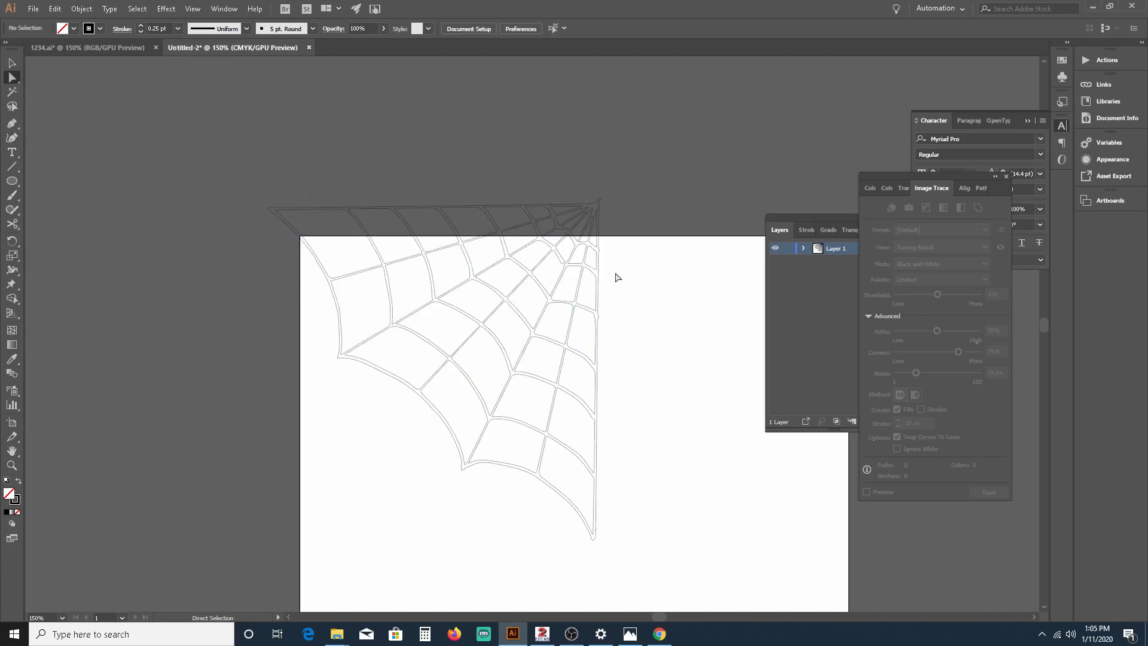
click(573, 302)
click(607, 290)
drag(217, 175, 649, 549)
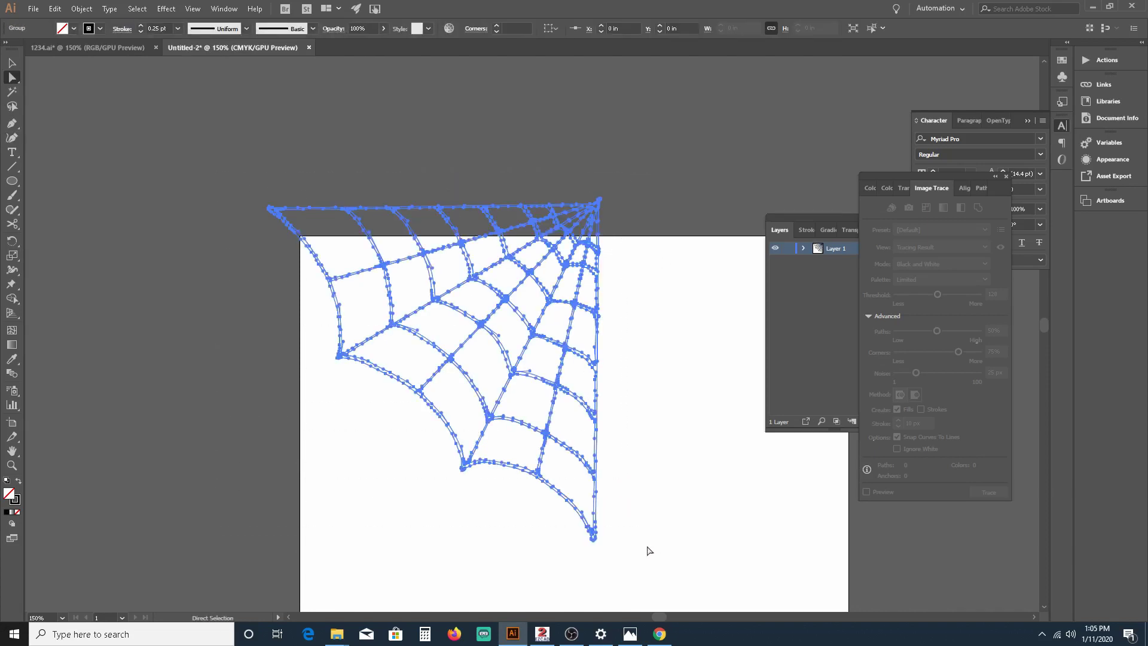
click(82, 9)
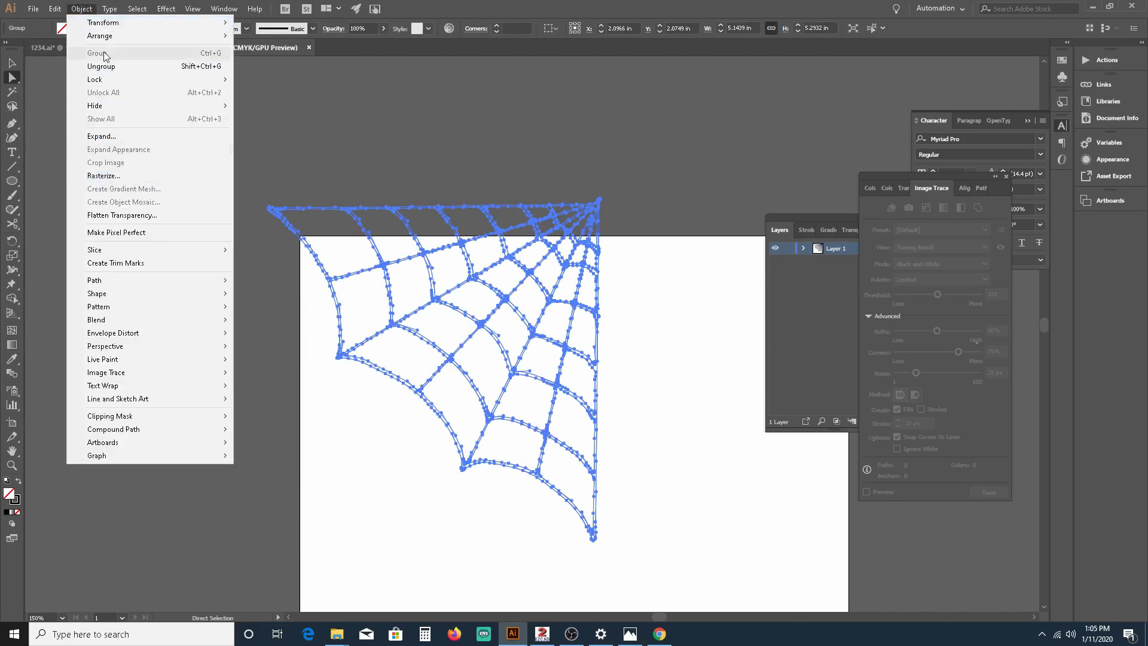
click(369, 112)
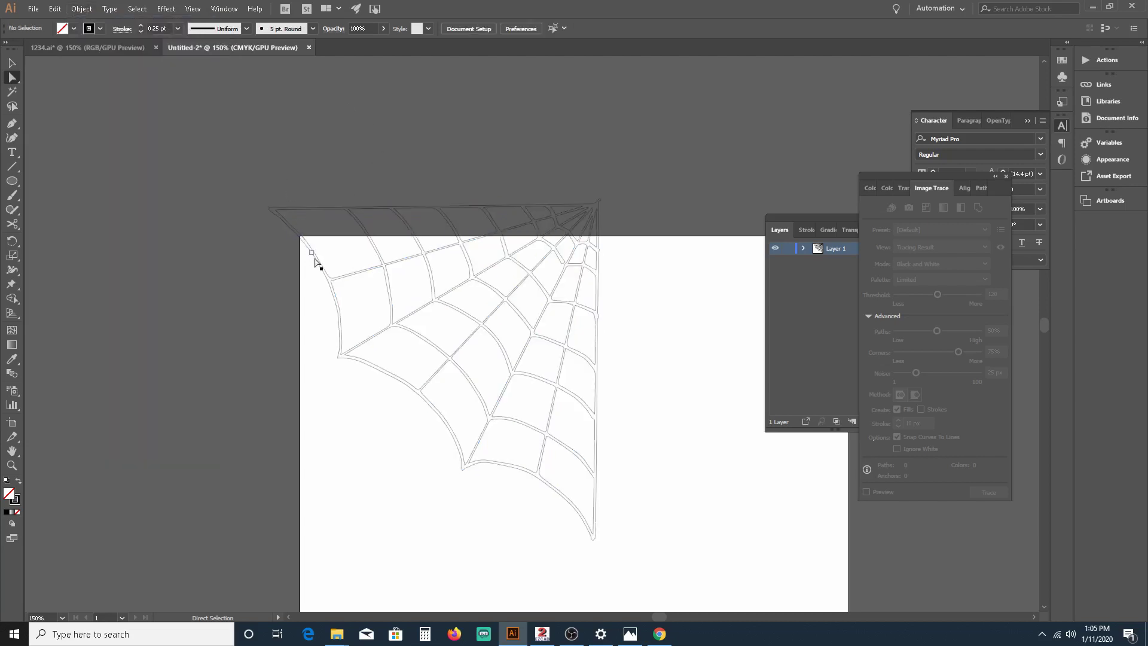
Step: Copy the whole web group into the 1234.ai document on Layer 2, hiding Layer 1 there
click(12, 62)
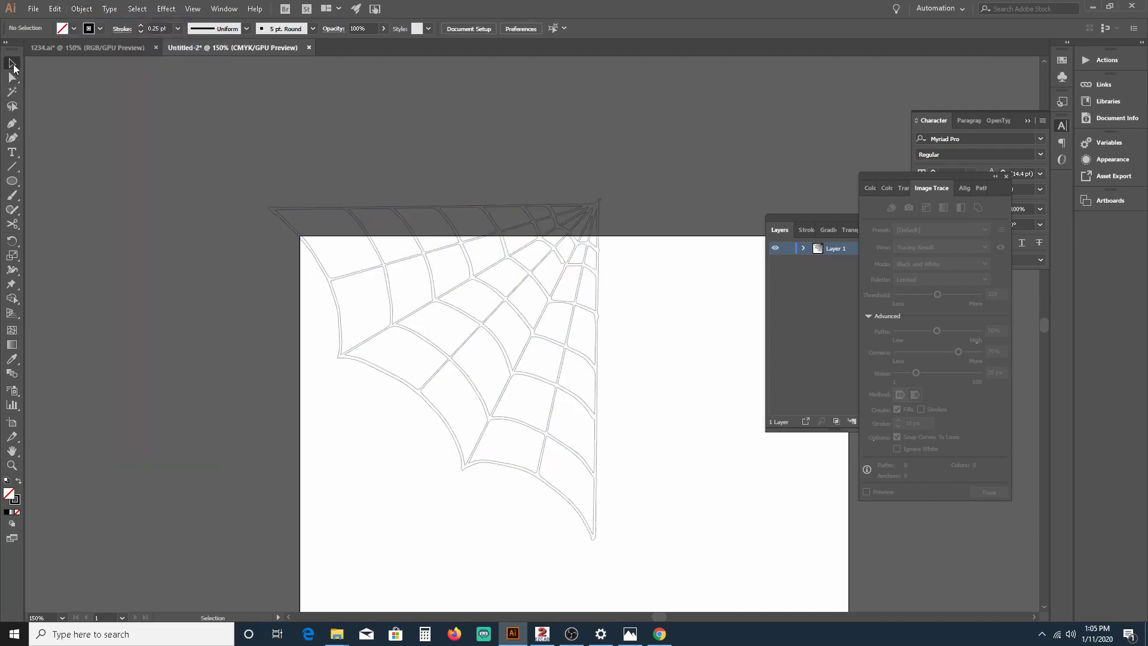
click(377, 253)
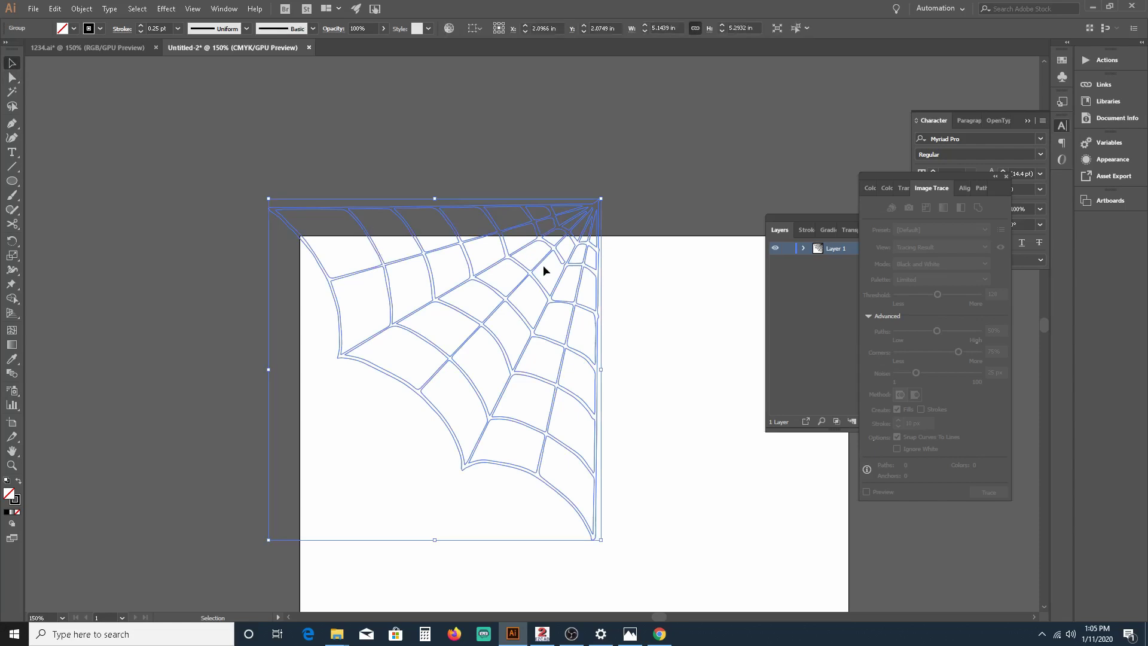
key(ctrl+c)
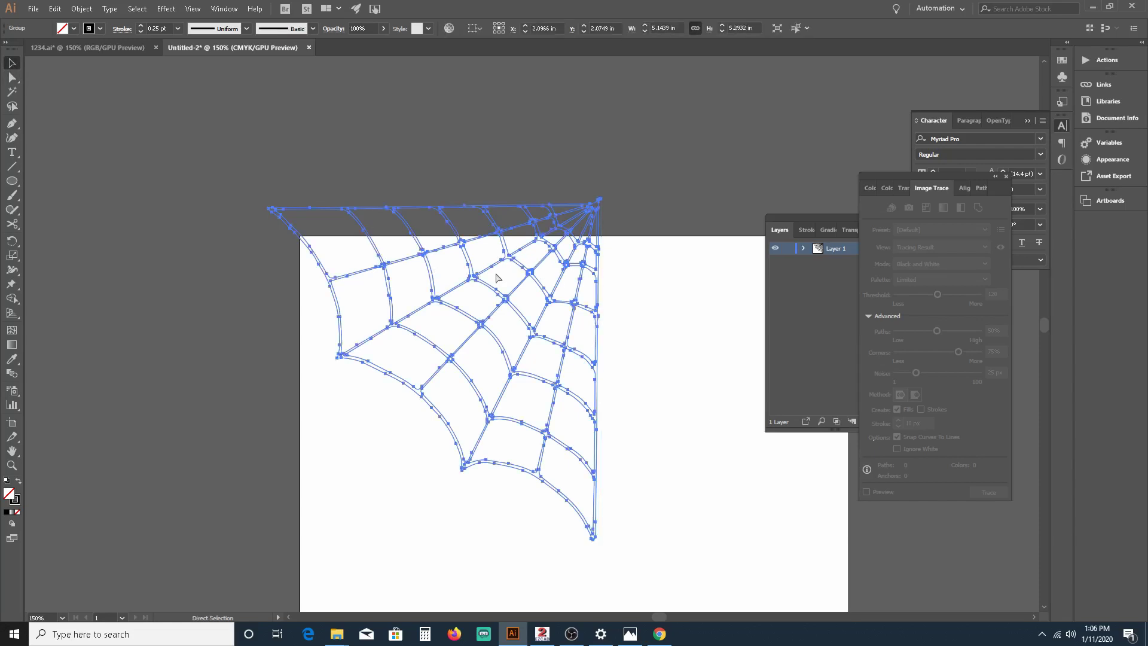
click(119, 46)
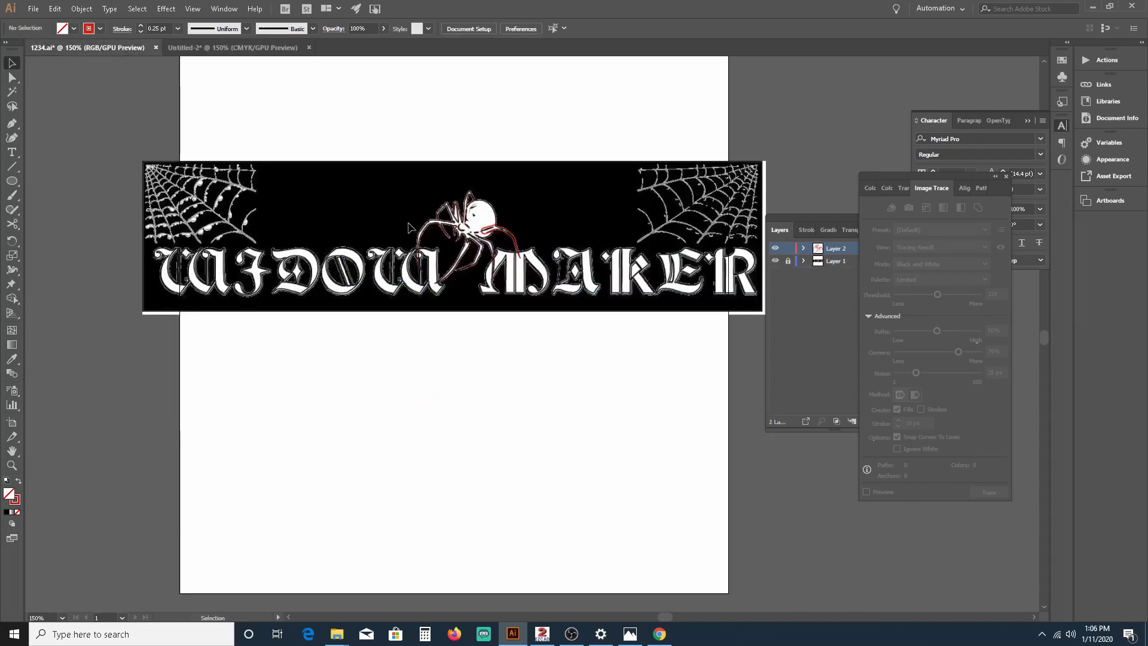
click(775, 261)
key(ctrl+v)
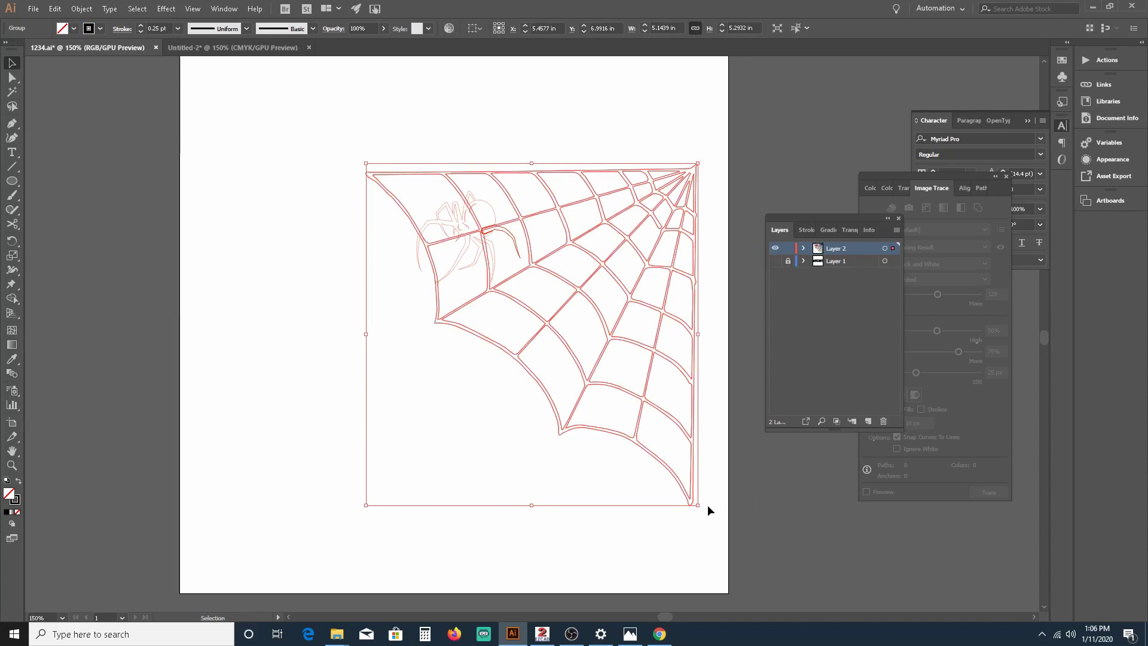
Step: Shrink the pasted web to about 2.21 by 1.14 in and place it to the right of the spider
drag(697, 507, 516, 323)
mouse_move(513, 161)
mouse_down()
mouse_move(548, 167)
mouse_move(506, 161)
mouse_move(487, 189)
mouse_move(656, 188)
mouse_up()
drag(622, 337, 622, 249)
drag(656, 190, 658, 209)
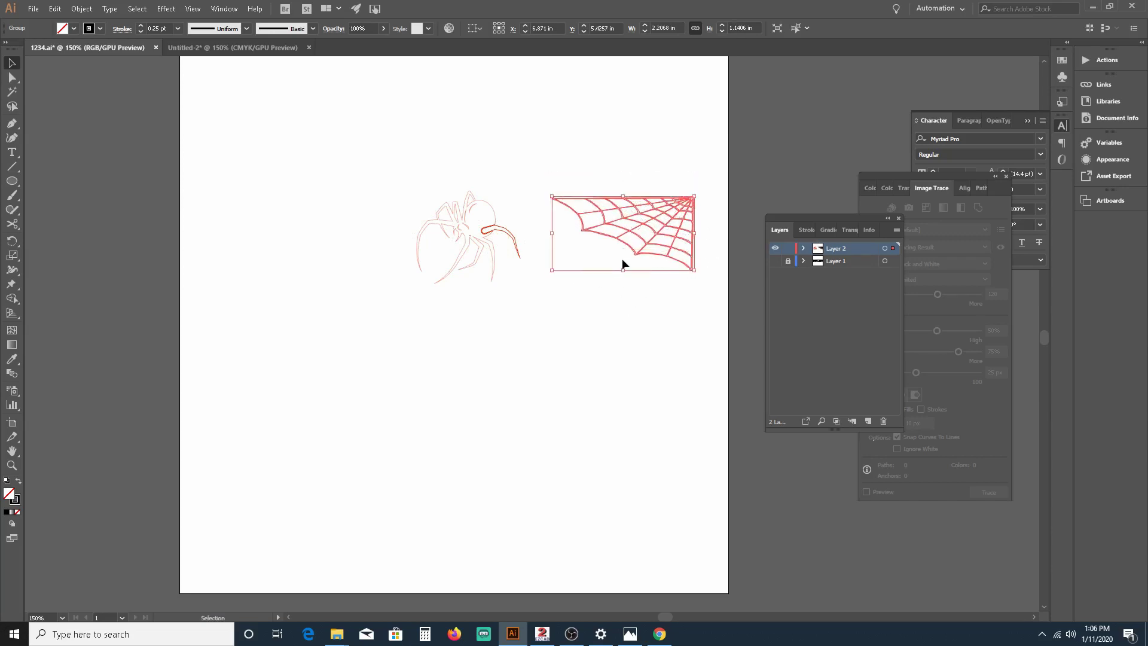
Step: Duplicate the resized web by copying it and pasting a second one below the spider
right_click(635, 244)
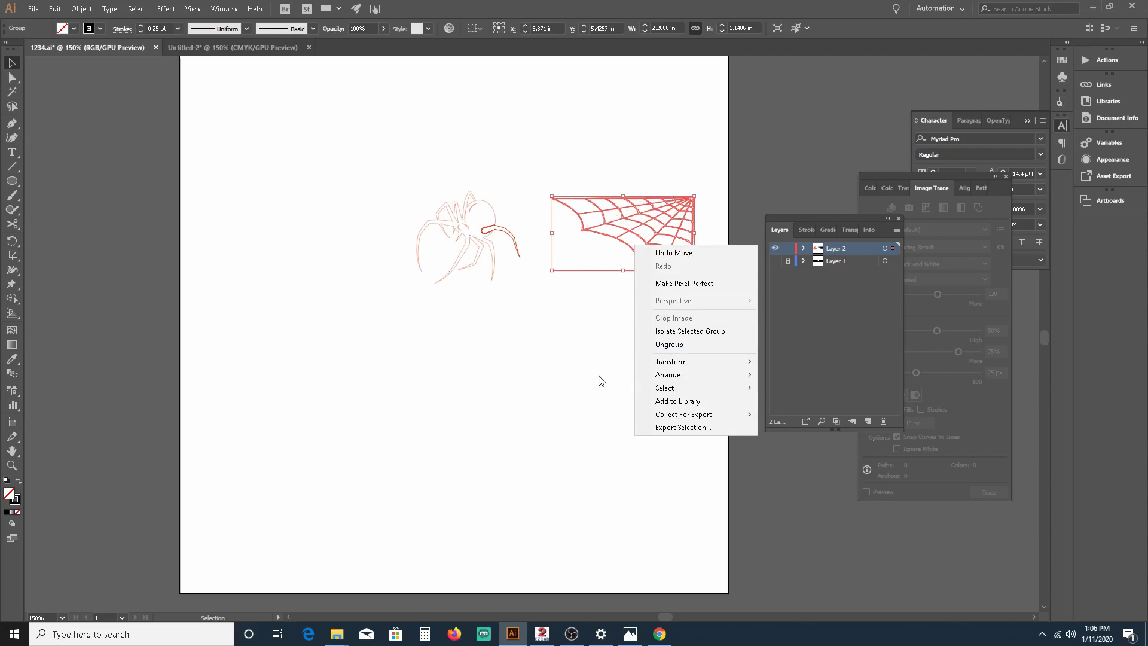
click(547, 314)
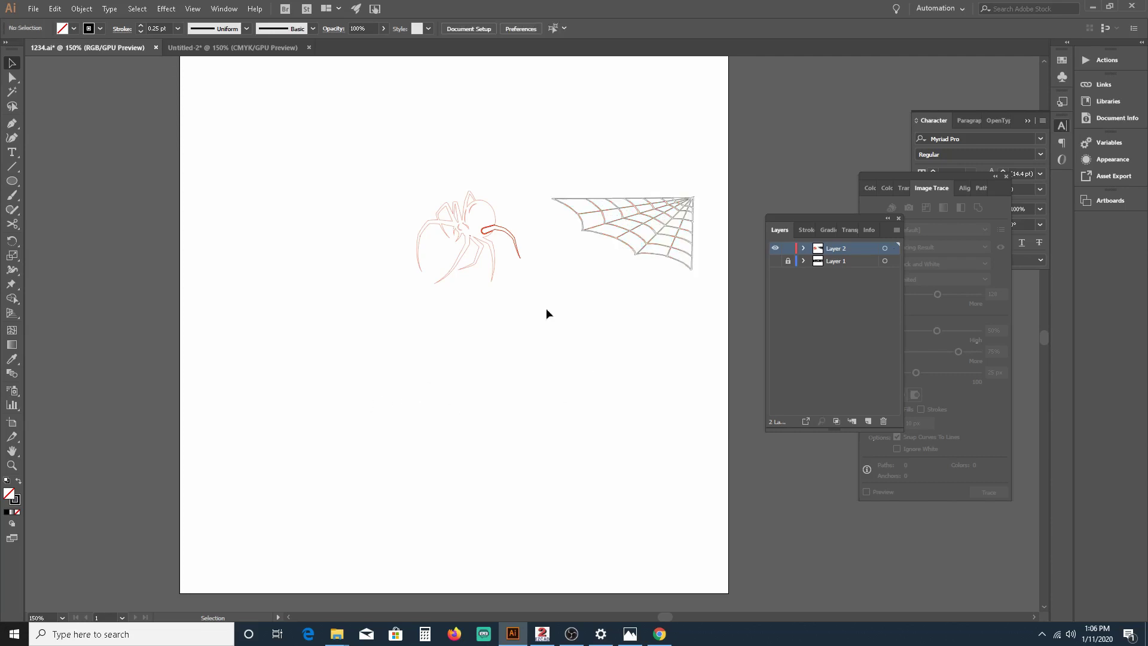
click(657, 221)
click(407, 378)
key(ctrl+v)
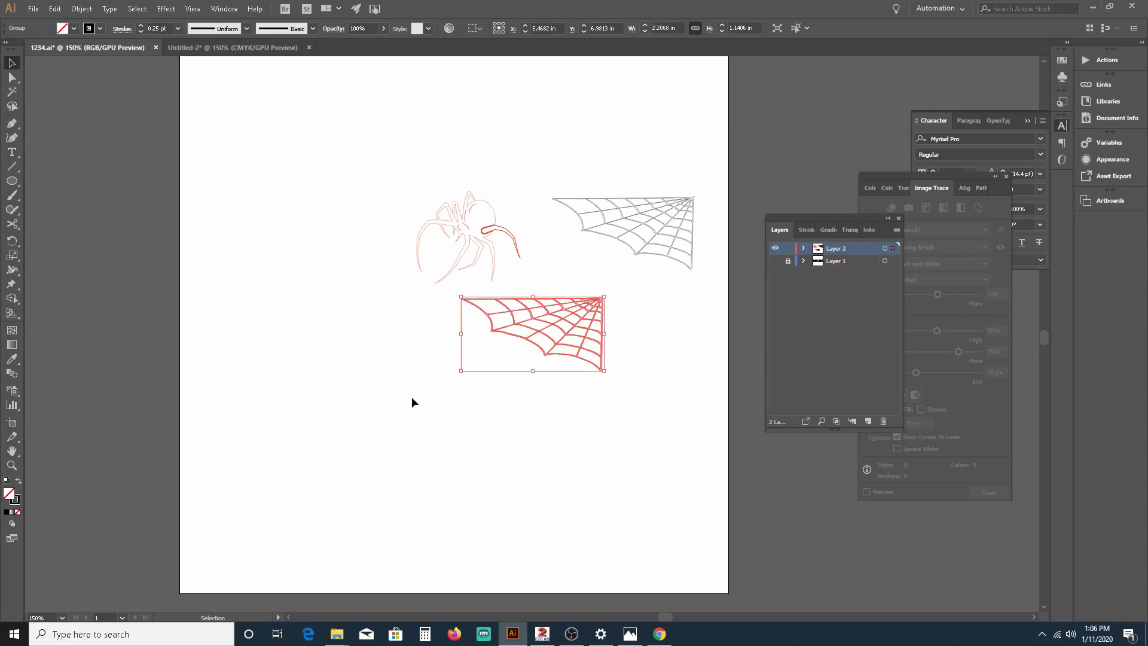
Step: Reflect the pasted web across the vertical axis, place it on the spider's left side, and deselect it
right_click(550, 317)
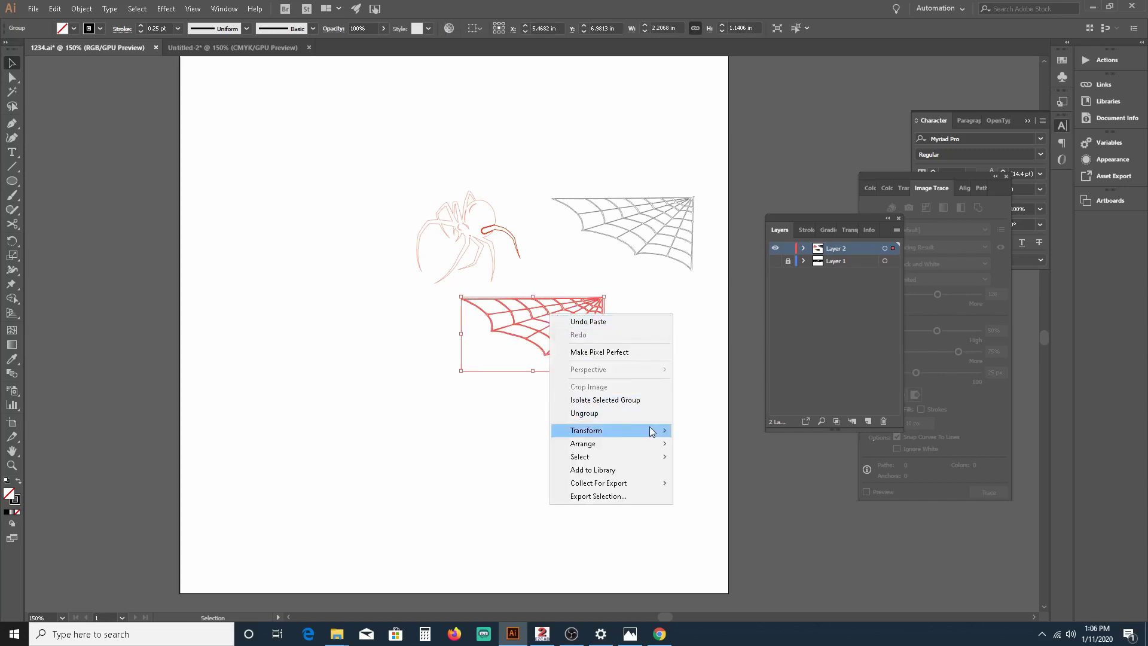
mouse_move(653, 430)
click(720, 472)
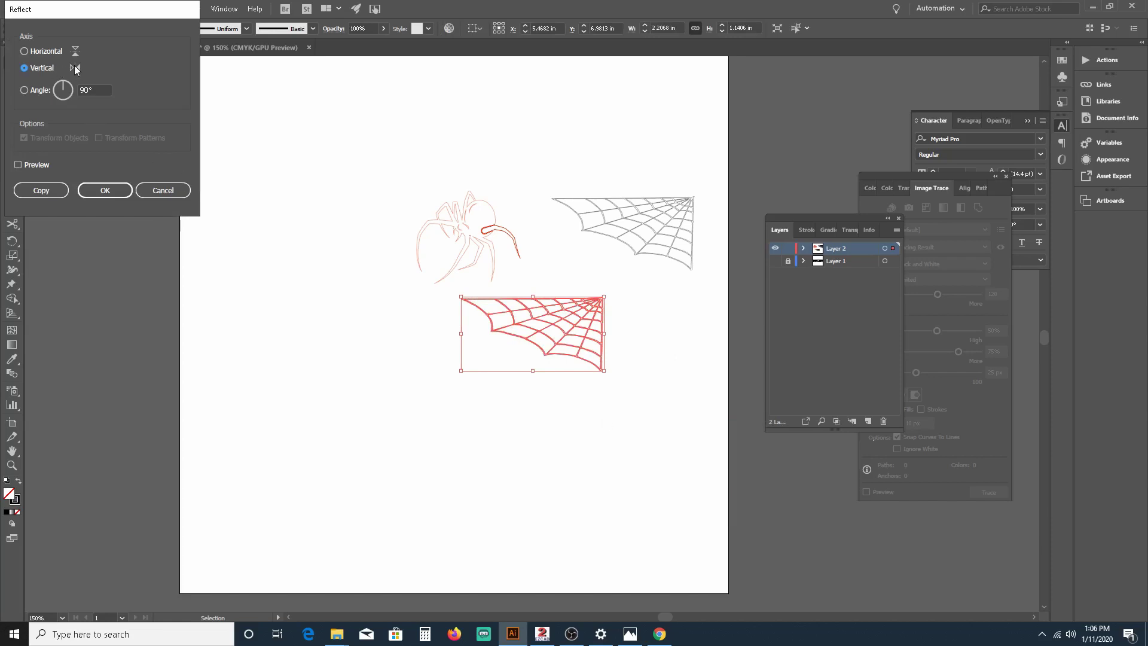
click(19, 166)
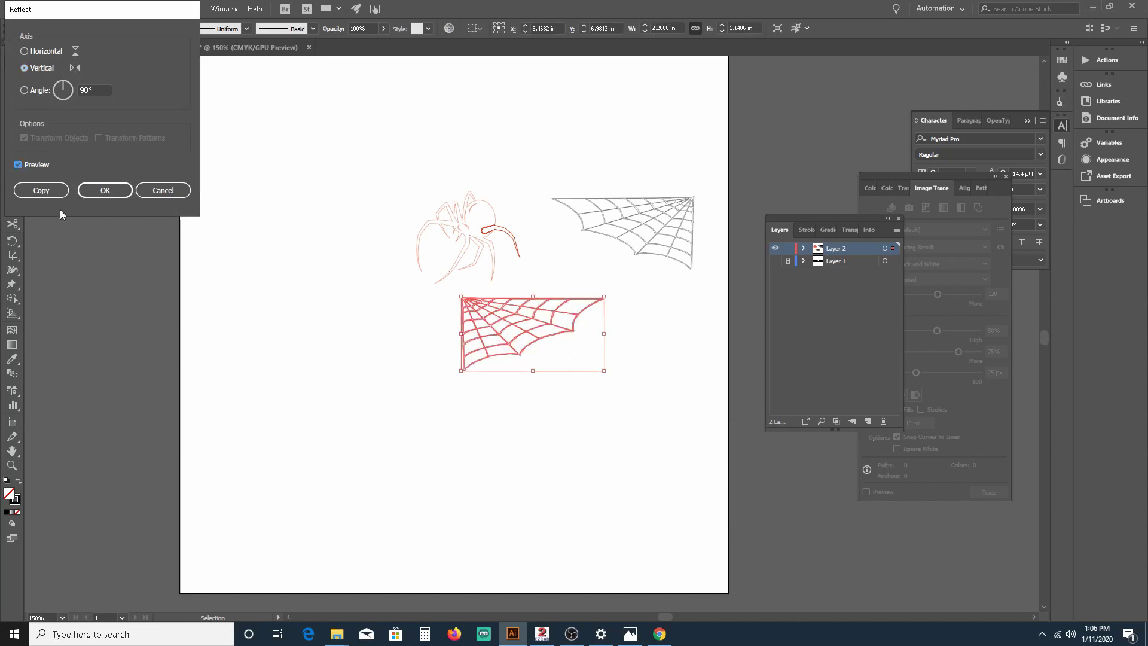
click(103, 190)
drag(374, 293, 268, 214)
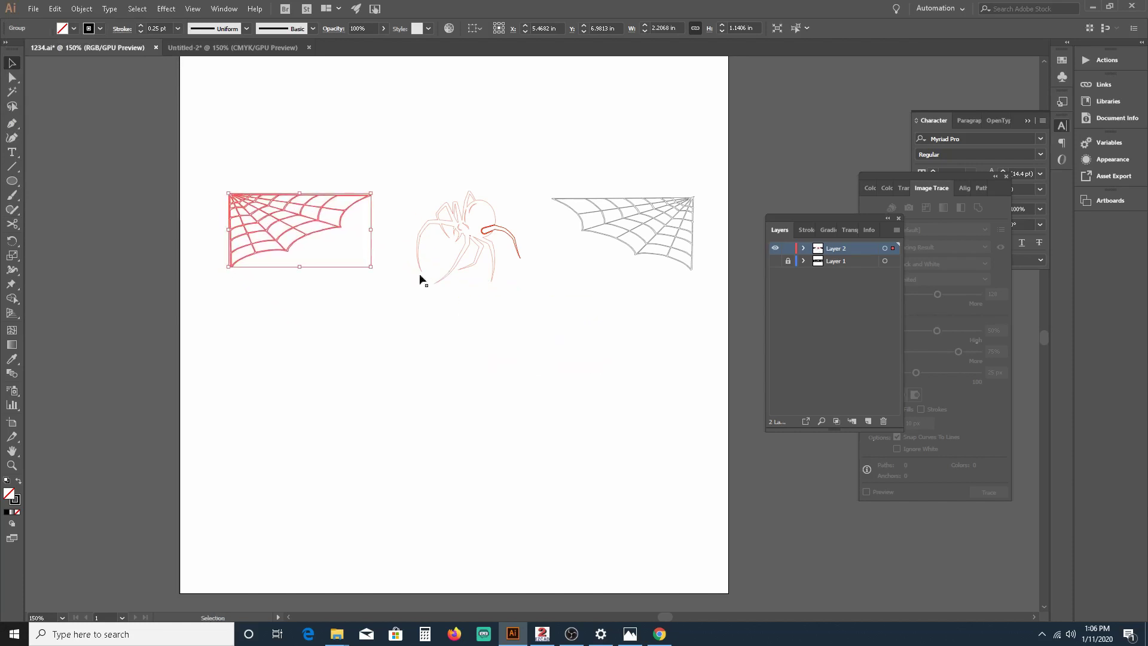
click(578, 376)
Step: Examine the doubled outline where the spider's right leg meets its body, checking which compound path each line belongs to
scroll(512, 179, up, 2)
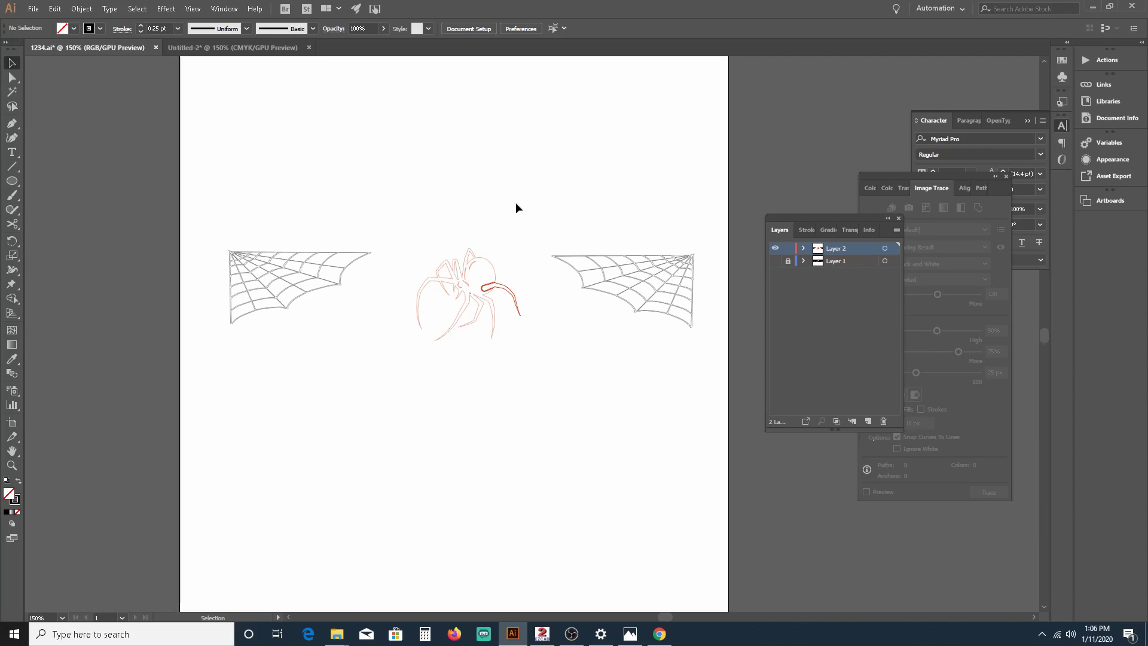
scroll(497, 281, up, 4)
scroll(499, 261, up, 5)
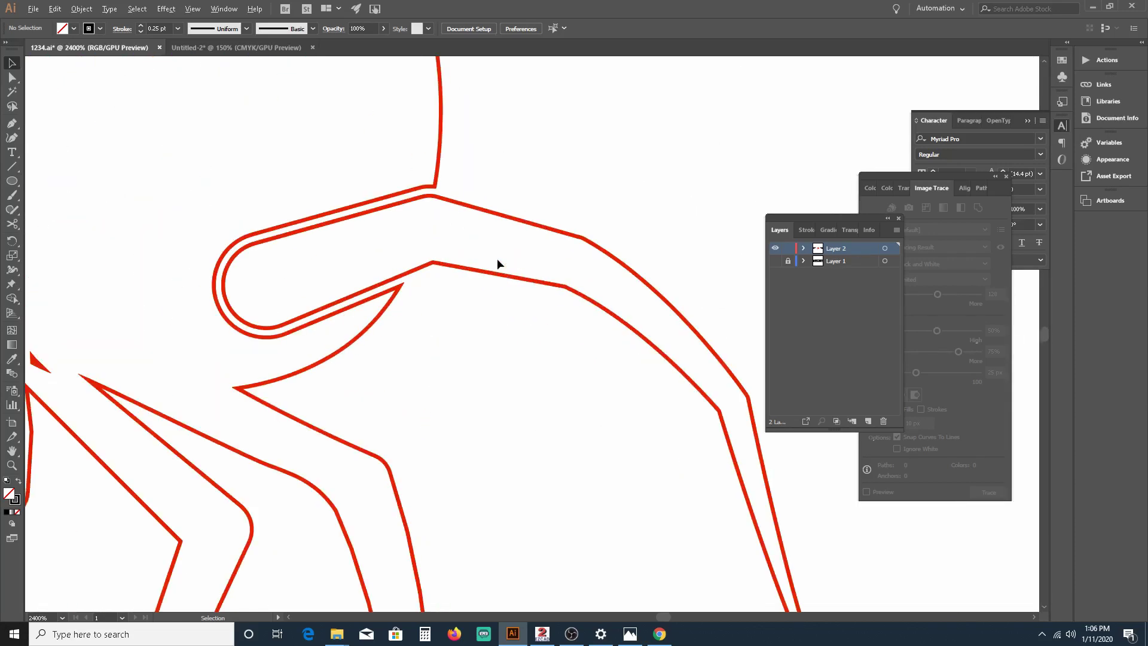
click(496, 214)
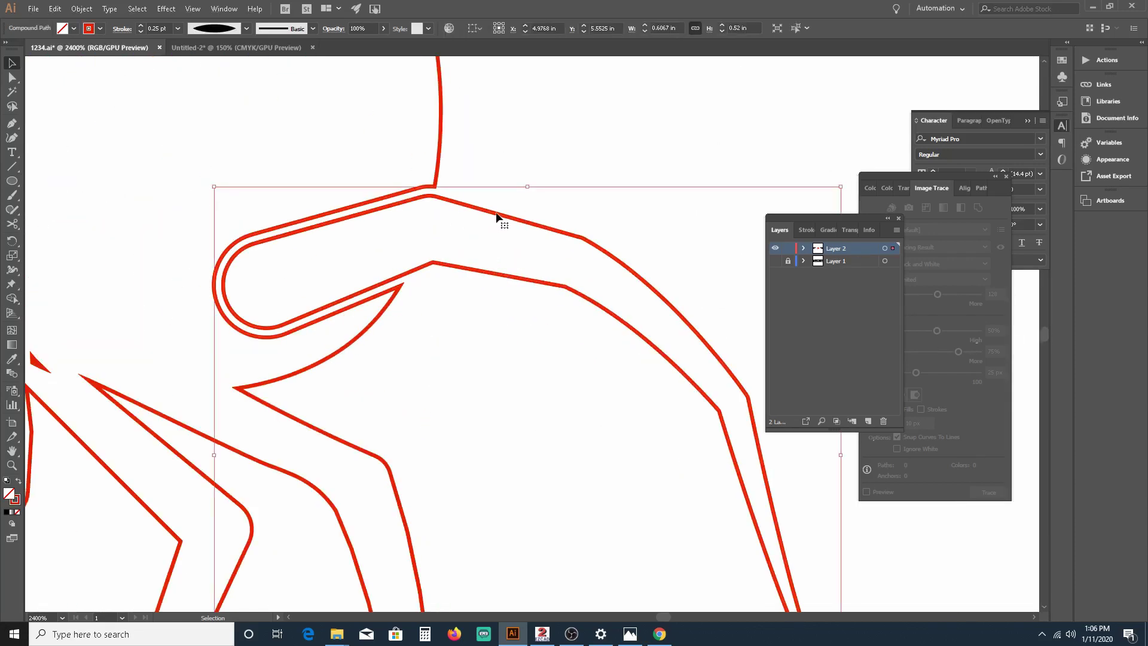
key(Delete)
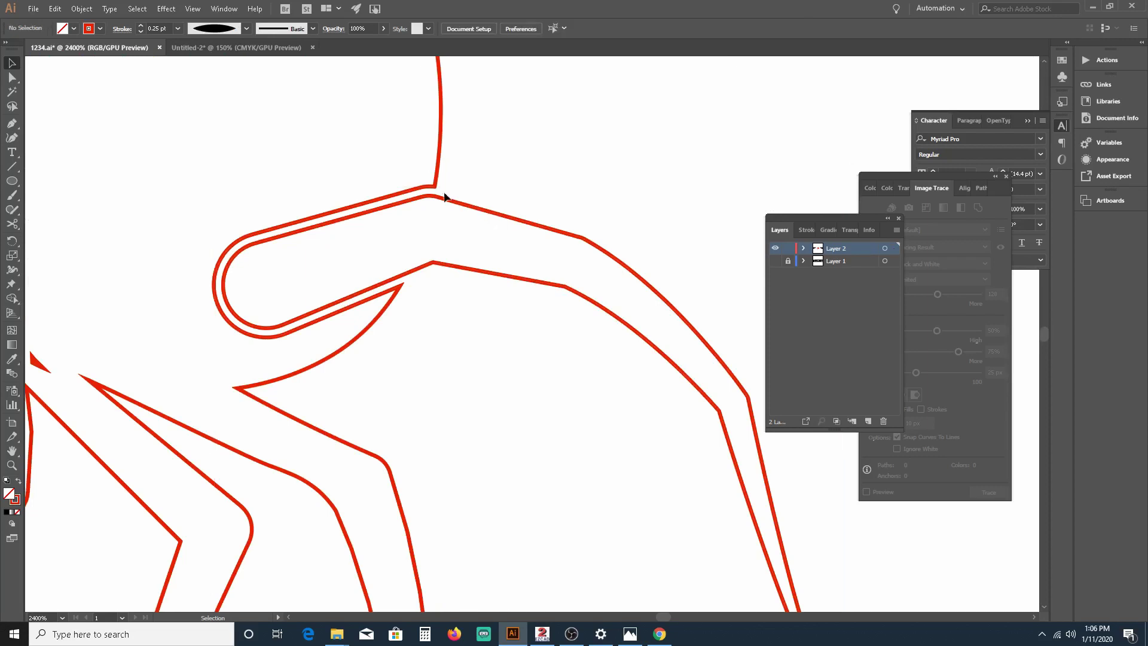
scroll(476, 199, up, 2)
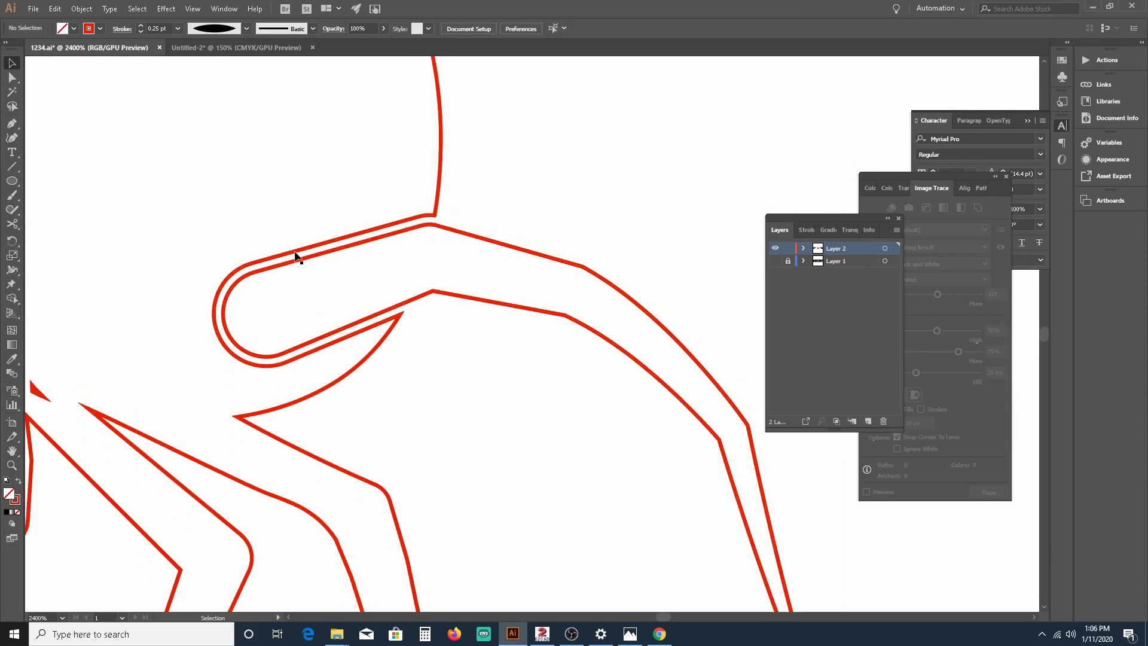
click(291, 259)
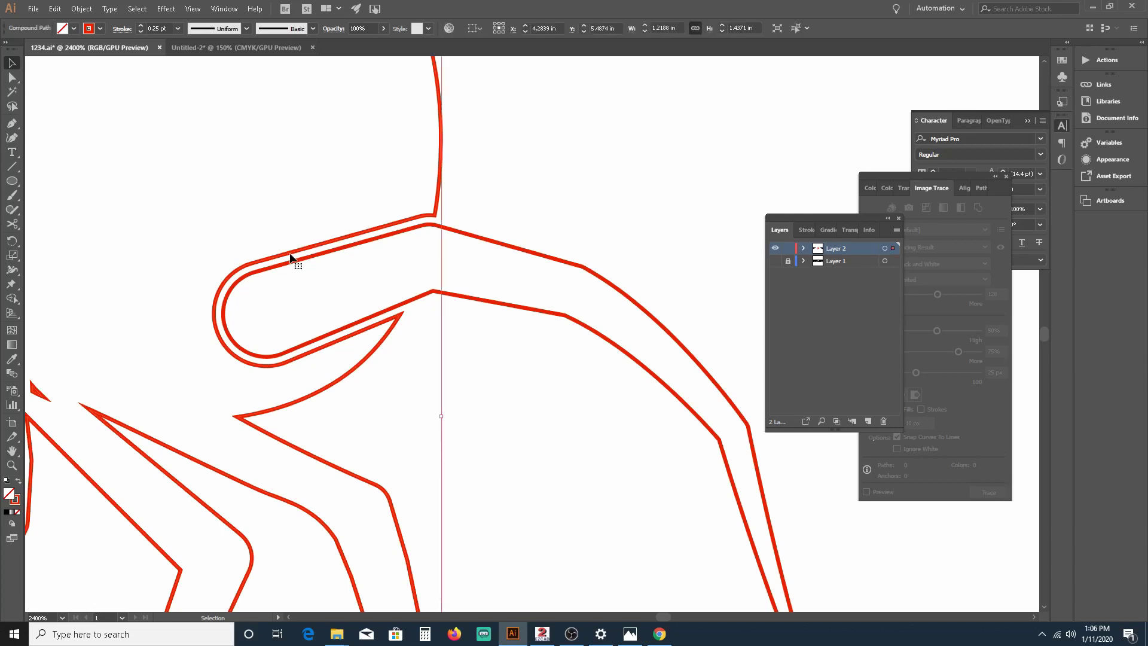
scroll(256, 246, up, 5)
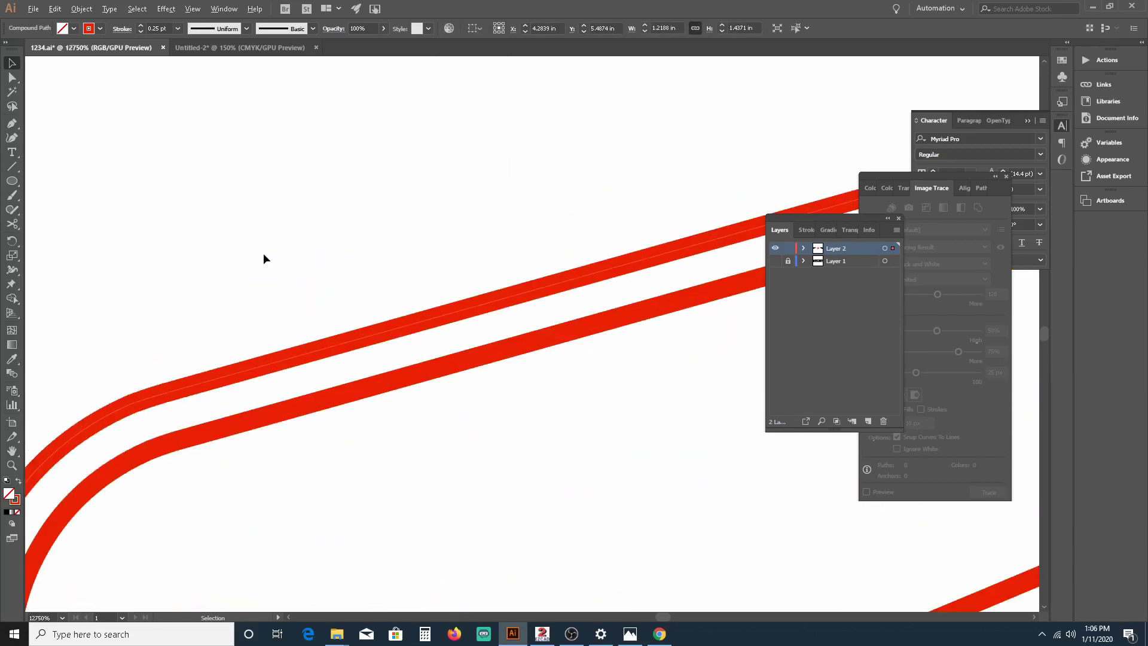
double_click(318, 358)
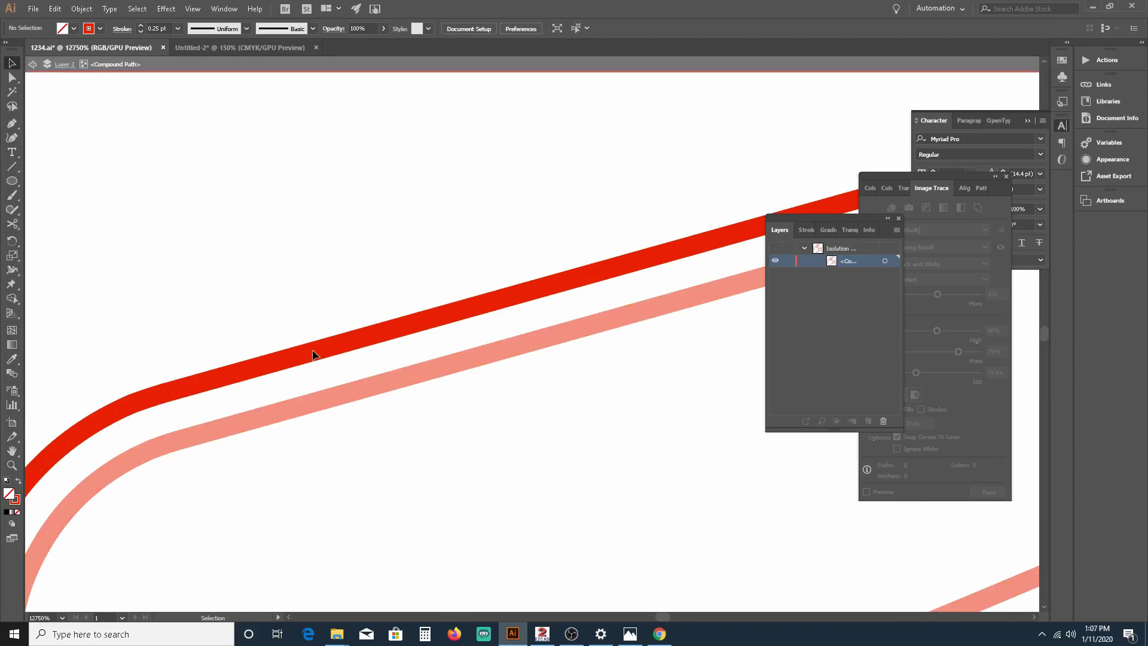
key(Escape)
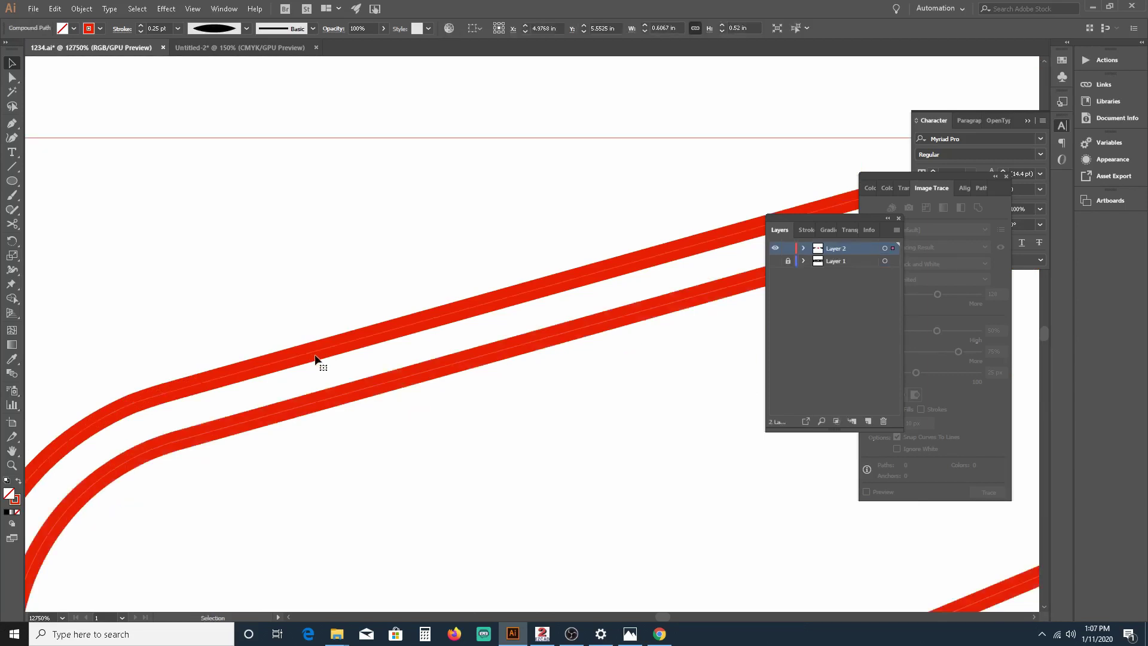
Step: Set the stroke weight of the spider's right leg outline to 0.001 pt and deselect it
double_click(155, 28)
key(Return)
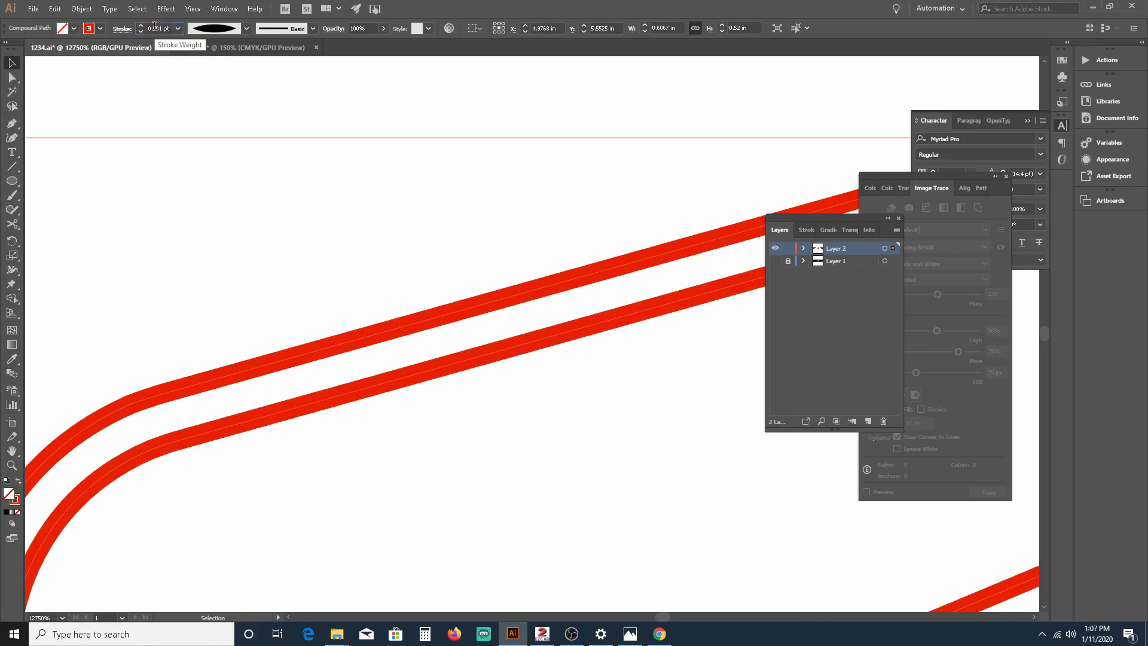
click(229, 95)
Step: Check the spider's outlines up close and review the overall placement of the two webs beside it
scroll(358, 277, down, 4)
scroll(392, 259, right, 2)
scroll(361, 238, down, 10)
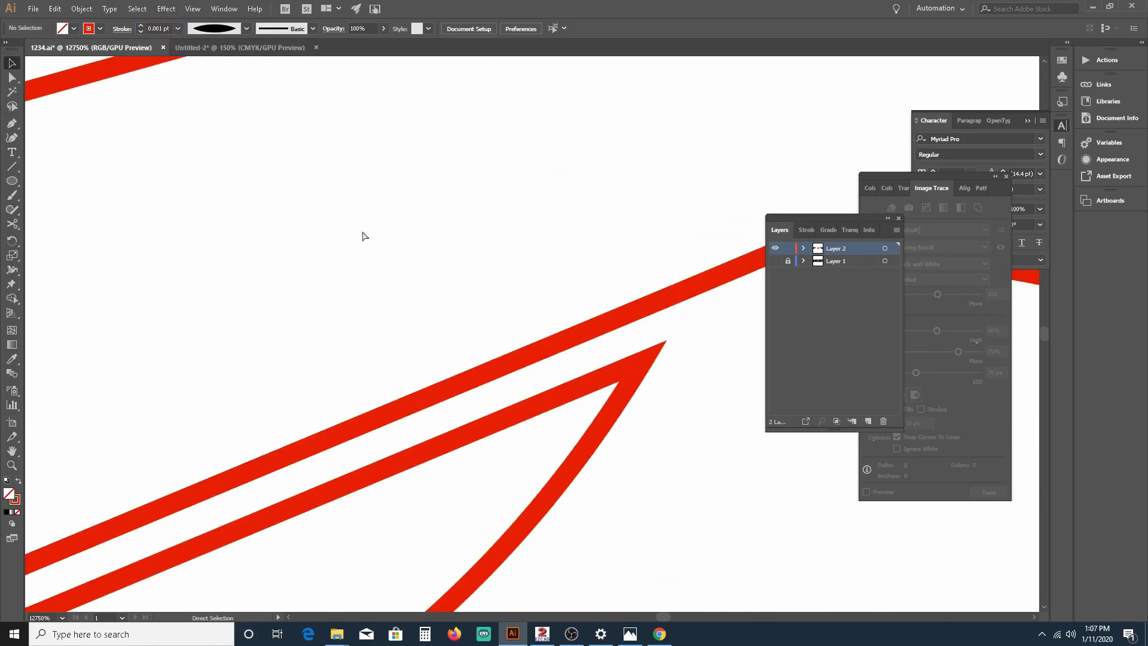
scroll(389, 177, up, 3)
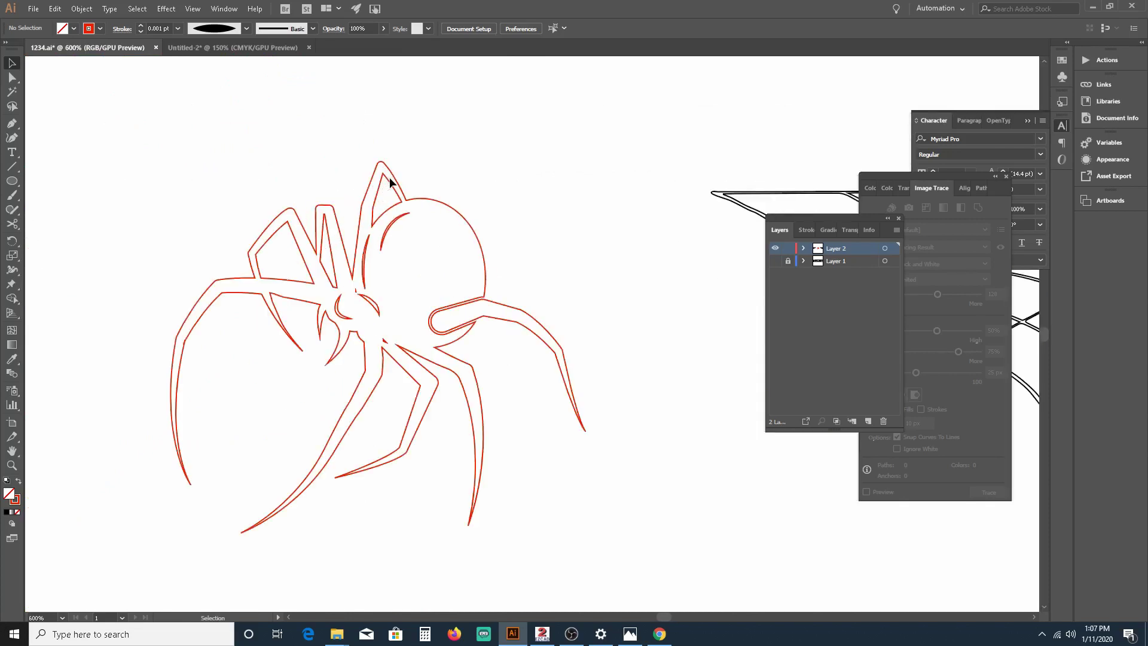
scroll(392, 187, down, 2)
scroll(484, 219, down, 1)
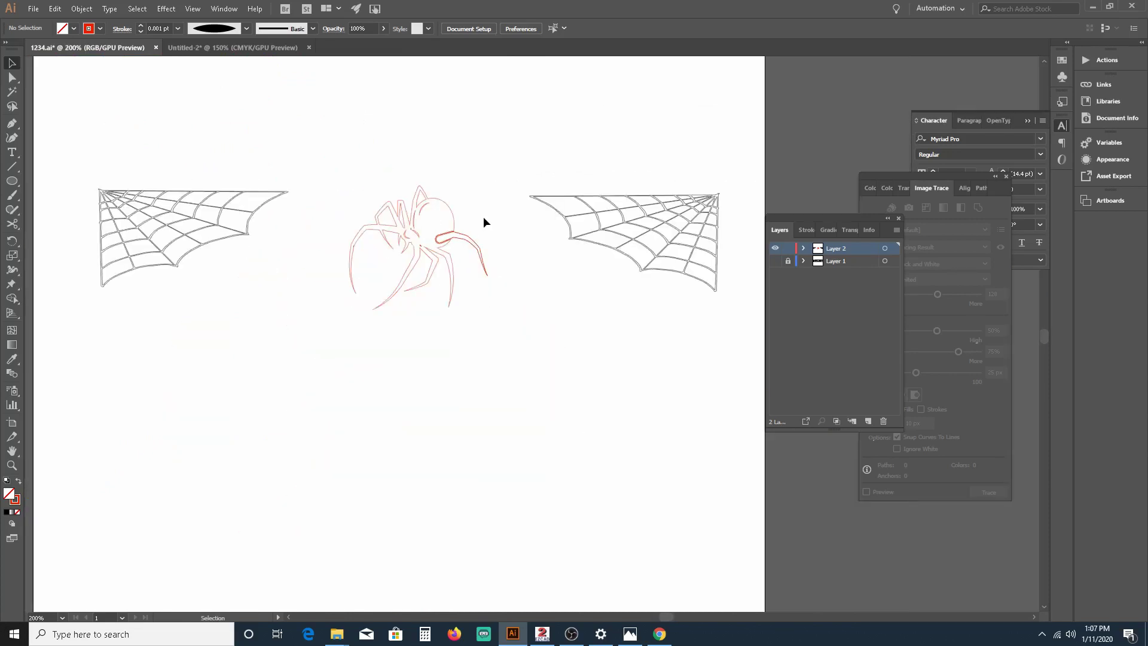
scroll(484, 223, up, 1)
scroll(484, 223, down, 1)
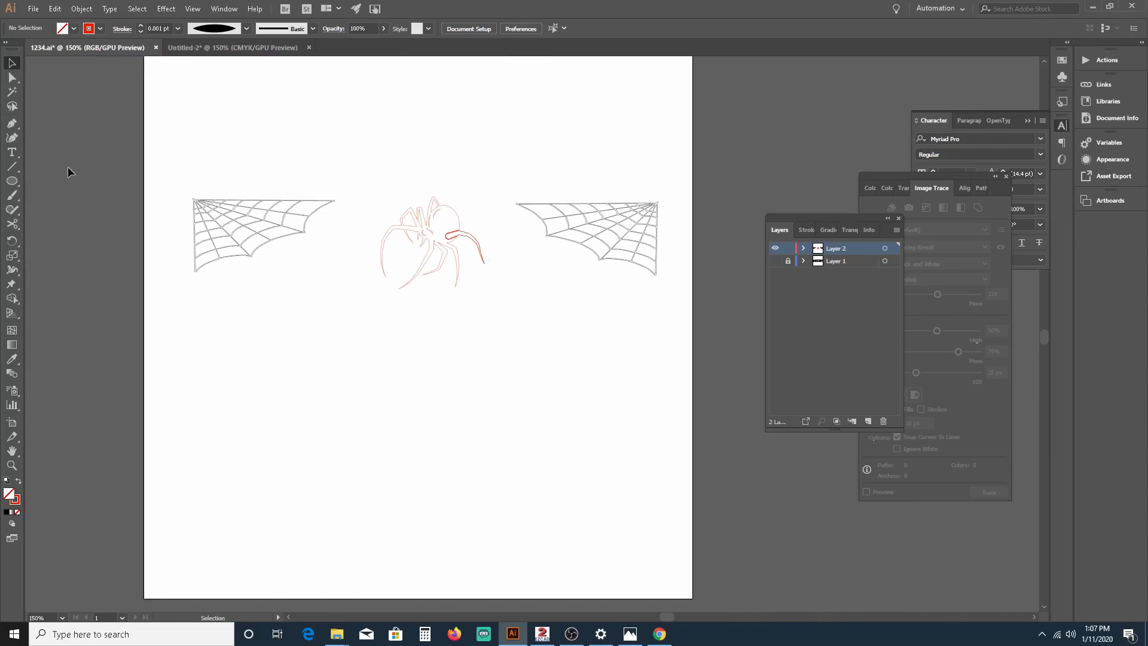
Step: Start a point text object below the spider in the Bahnschrift font, enter "o" in it, and dismiss the variable font tip
click(13, 152)
click(312, 366)
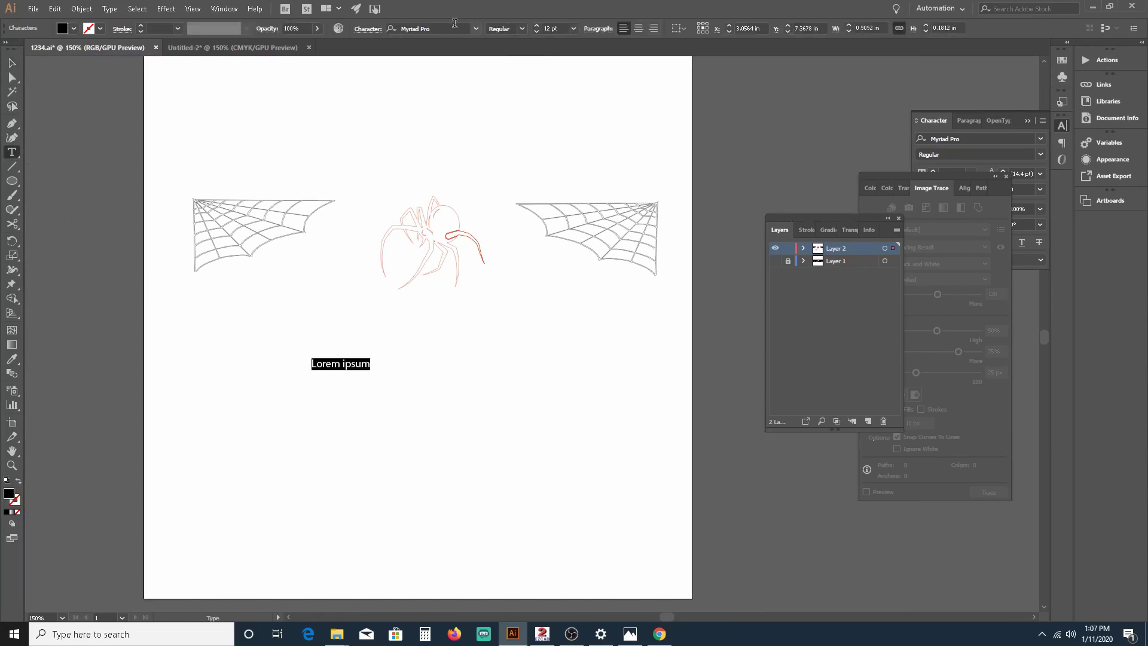
click(477, 28)
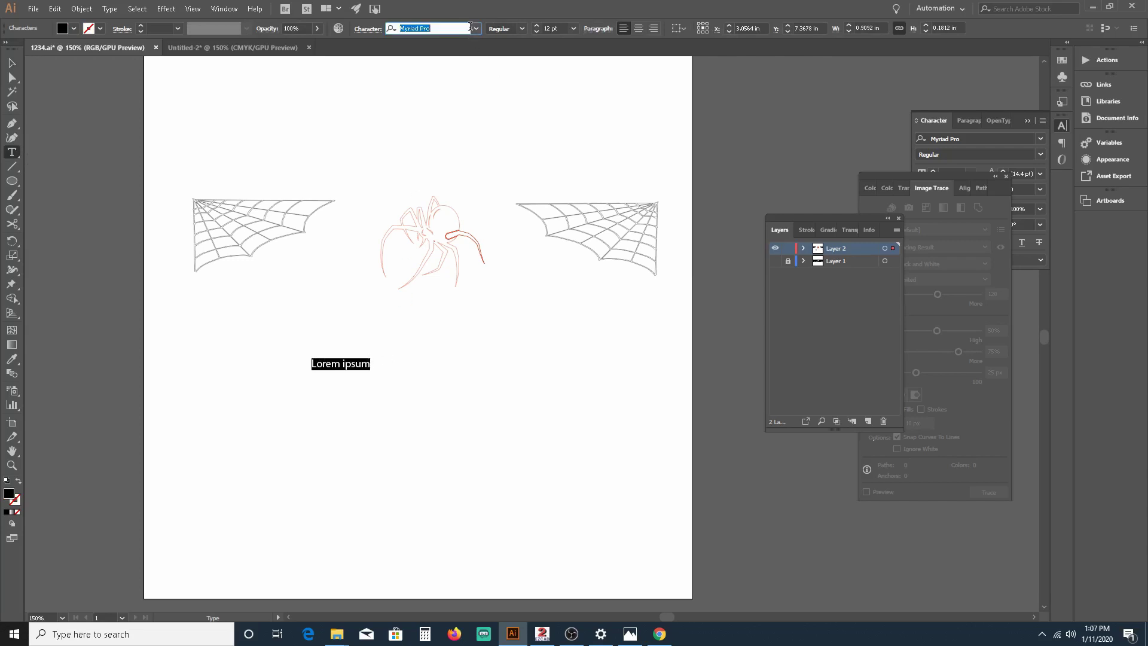
click(492, 163)
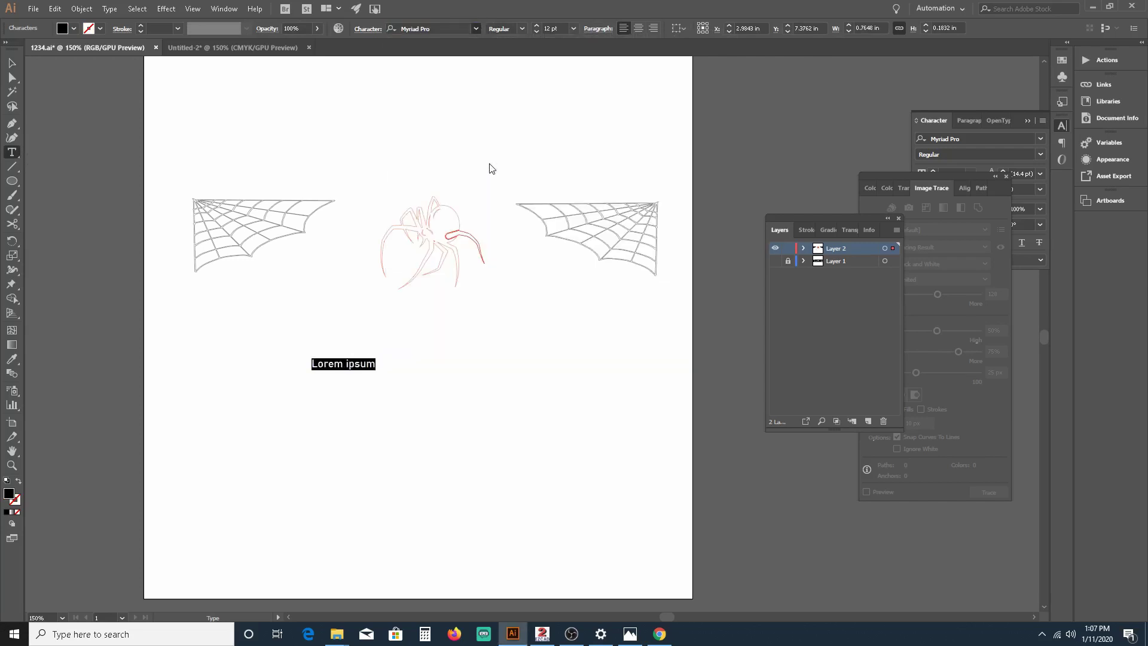
text(o)
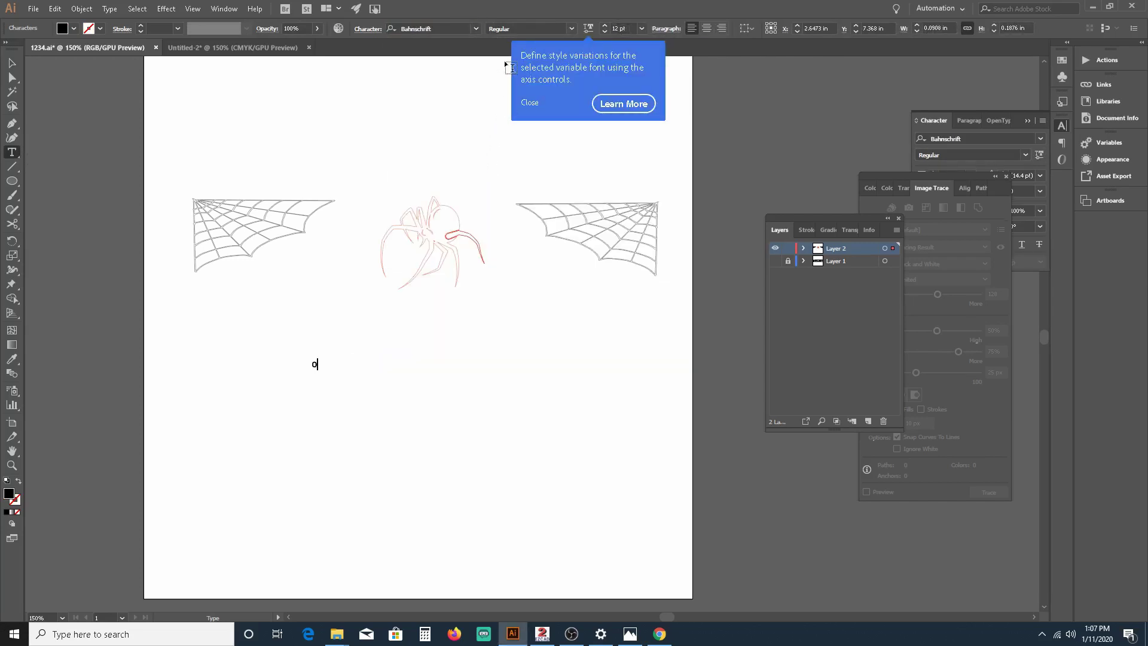
click(530, 103)
Step: Try to change the text's font to Old English Text MT, and erase the letter "o"
click(453, 27)
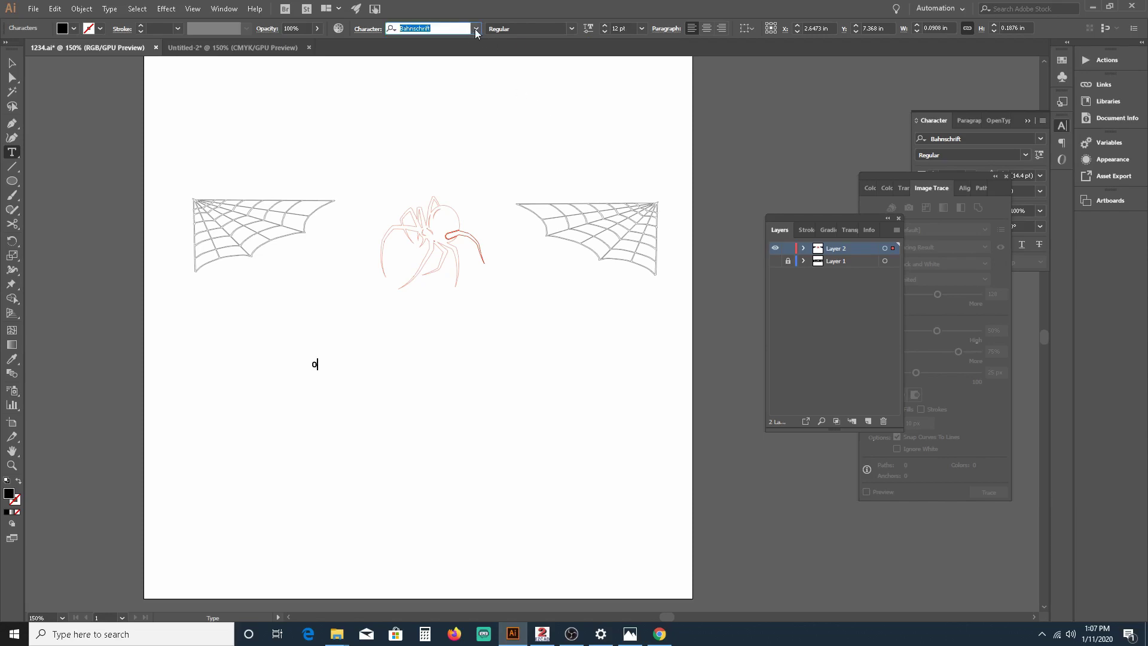
click(477, 28)
scroll(508, 95, down, 20)
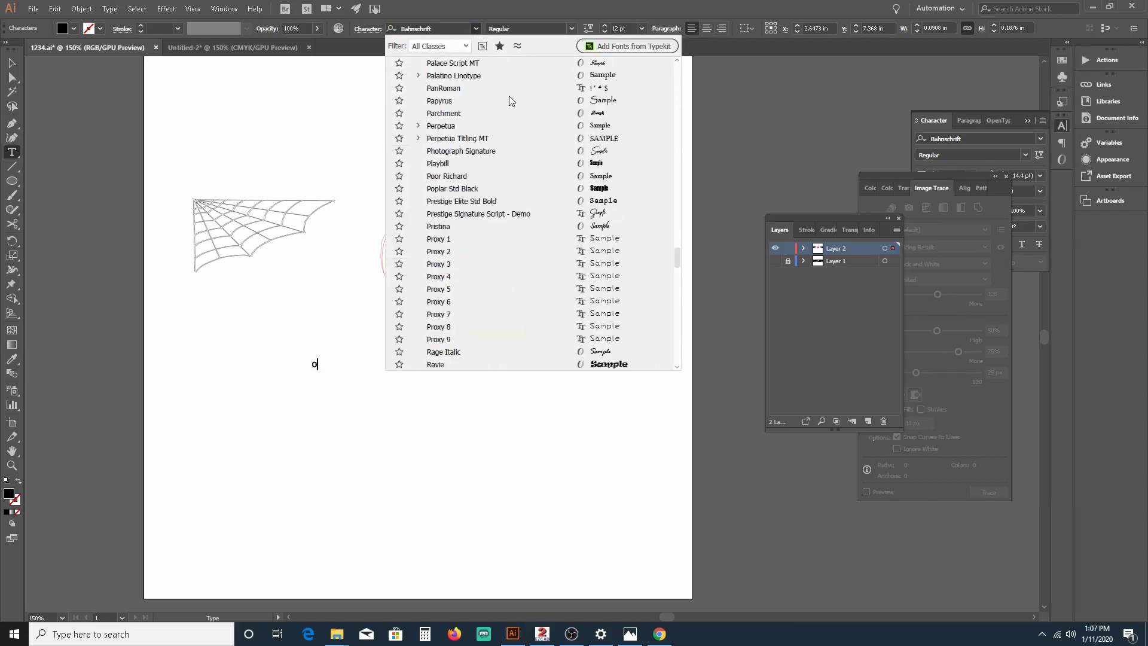
scroll(508, 96, down, 4)
scroll(508, 96, up, 20)
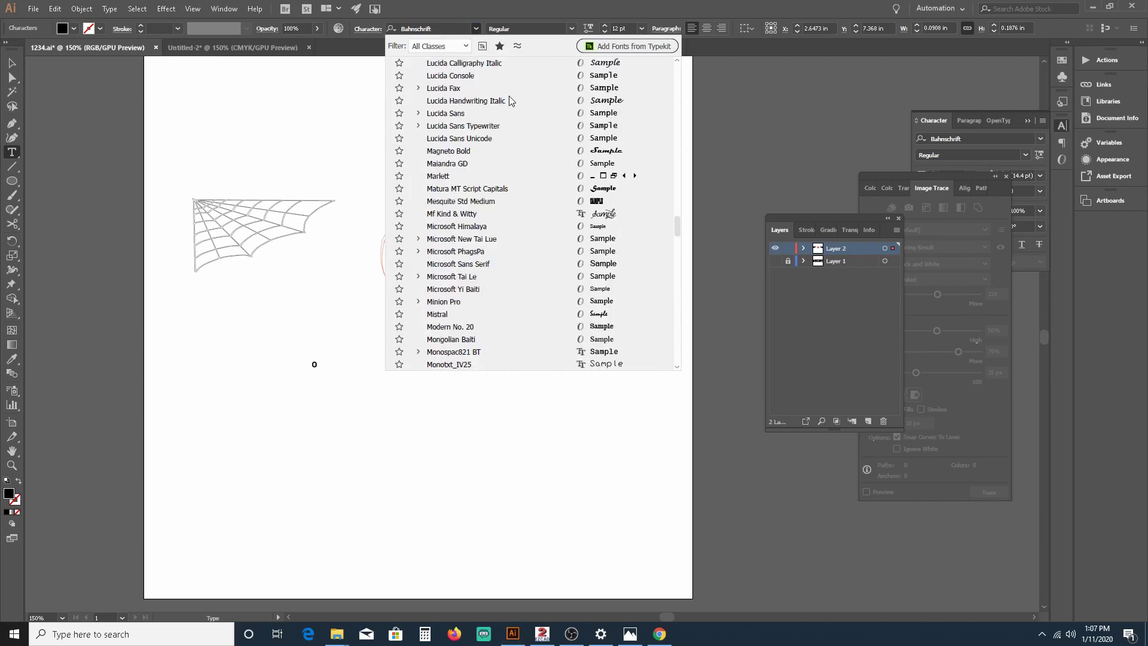
scroll(509, 98, up, 20)
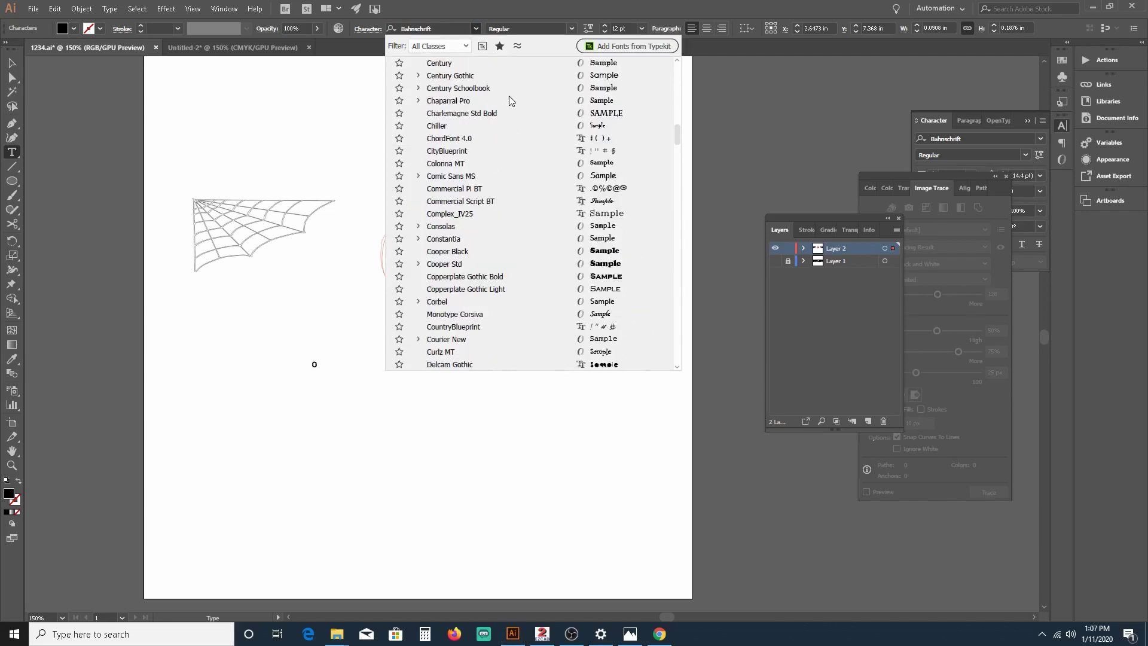
scroll(511, 100, up, 20)
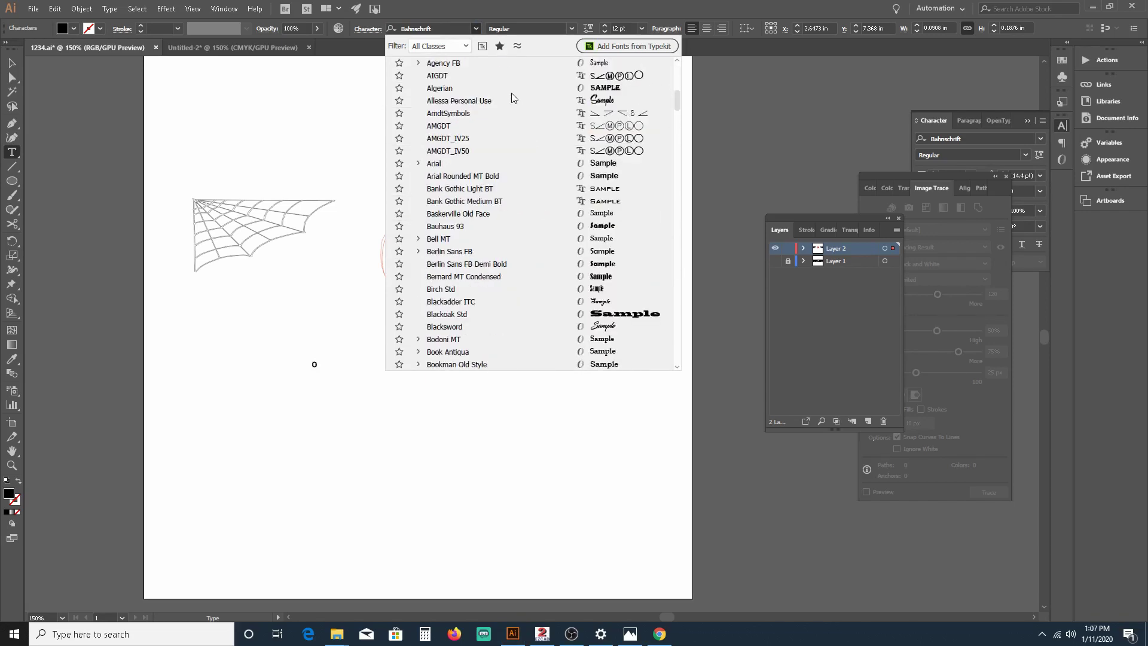
scroll(512, 97, down, 20)
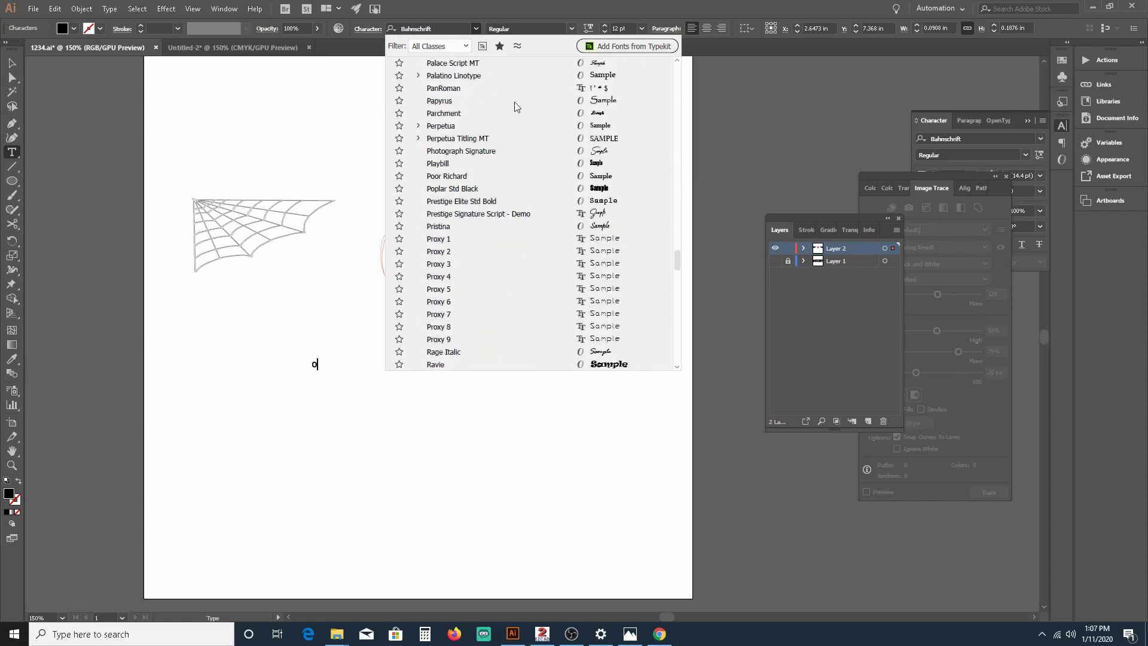
scroll(517, 107, up, 20)
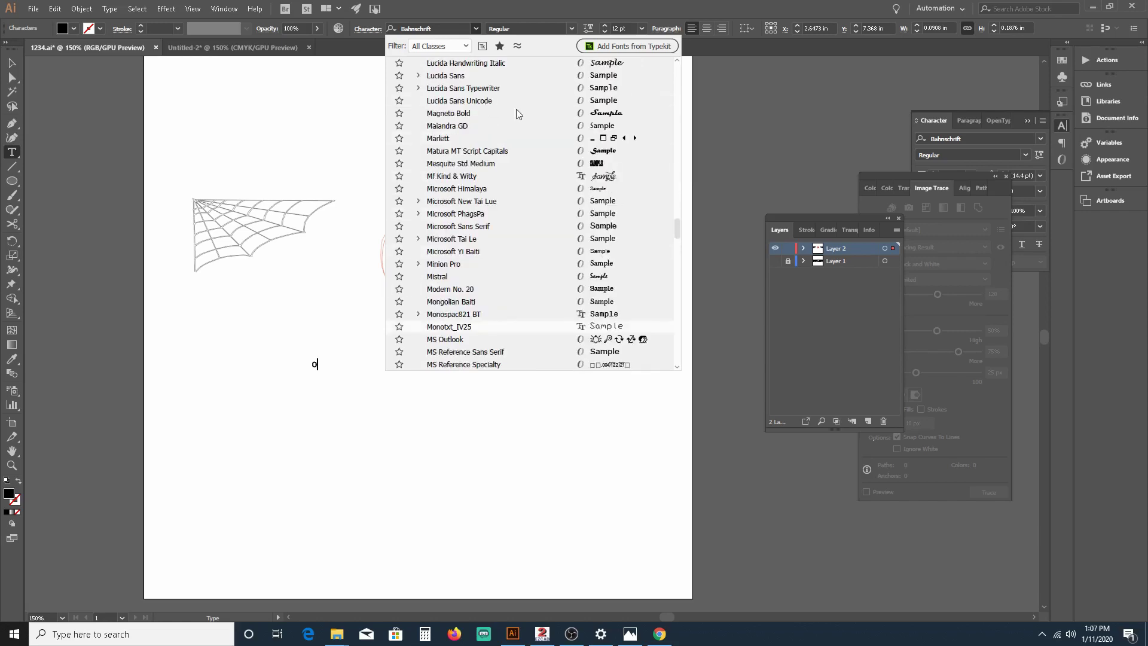
scroll(529, 150, down, 10)
scroll(535, 165, up, 10)
scroll(527, 143, down, 15)
scroll(513, 129, up, 4)
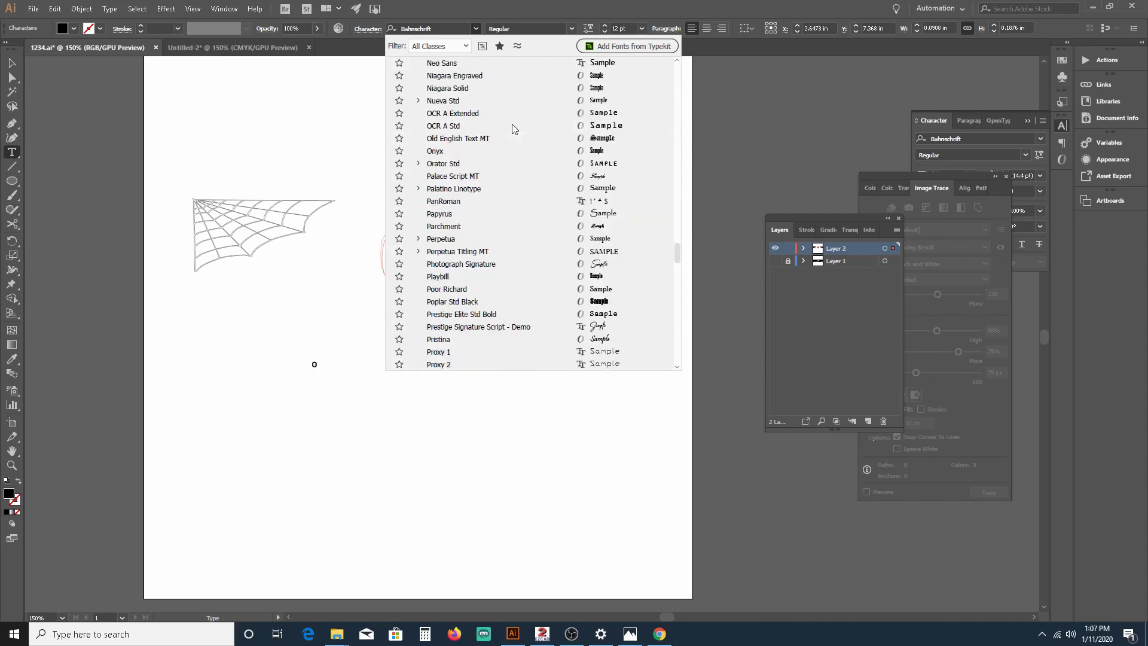
click(472, 138)
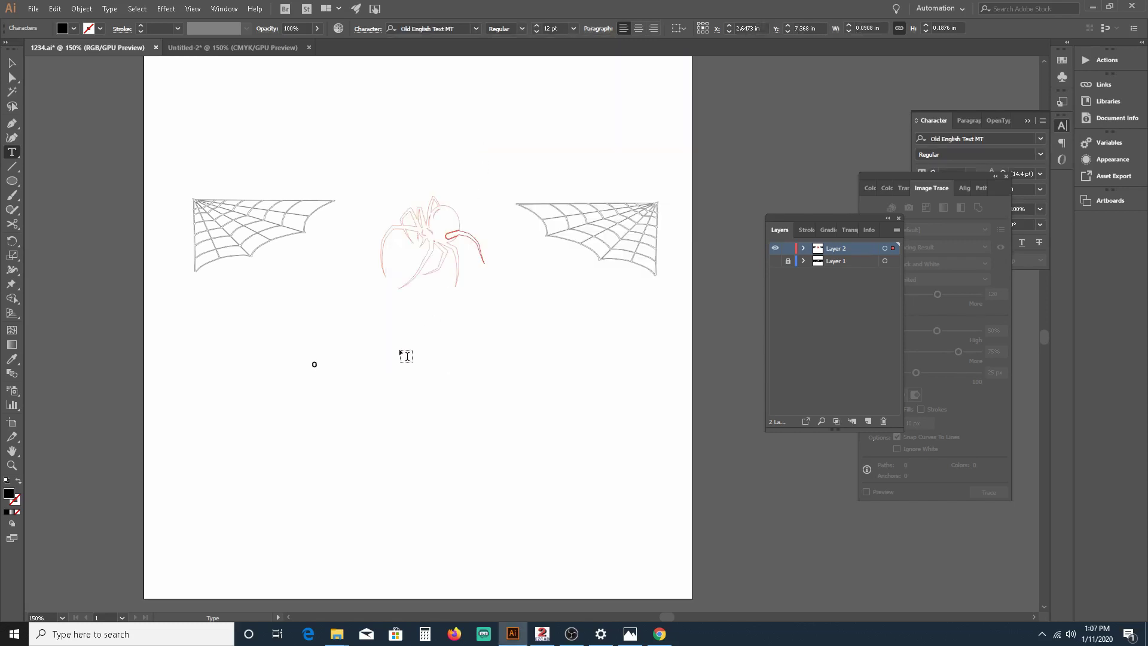
key(BackSpace)
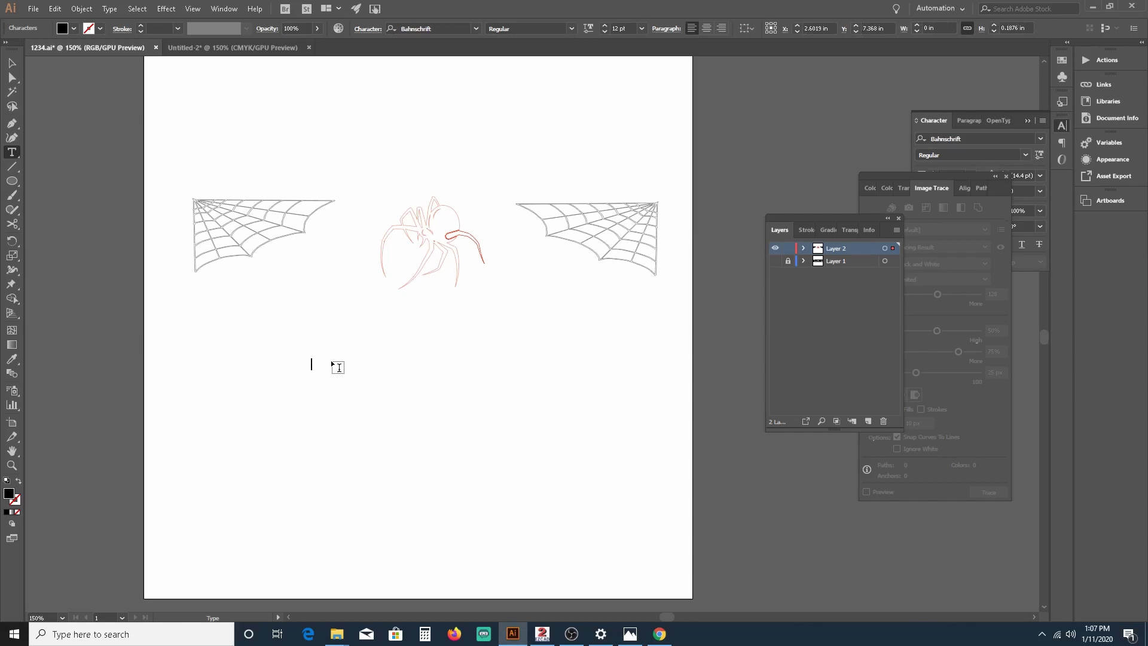
Step: Set the font to Old English Text MT and enter "WIDOW MAKER" in the text object below the spider
click(473, 30)
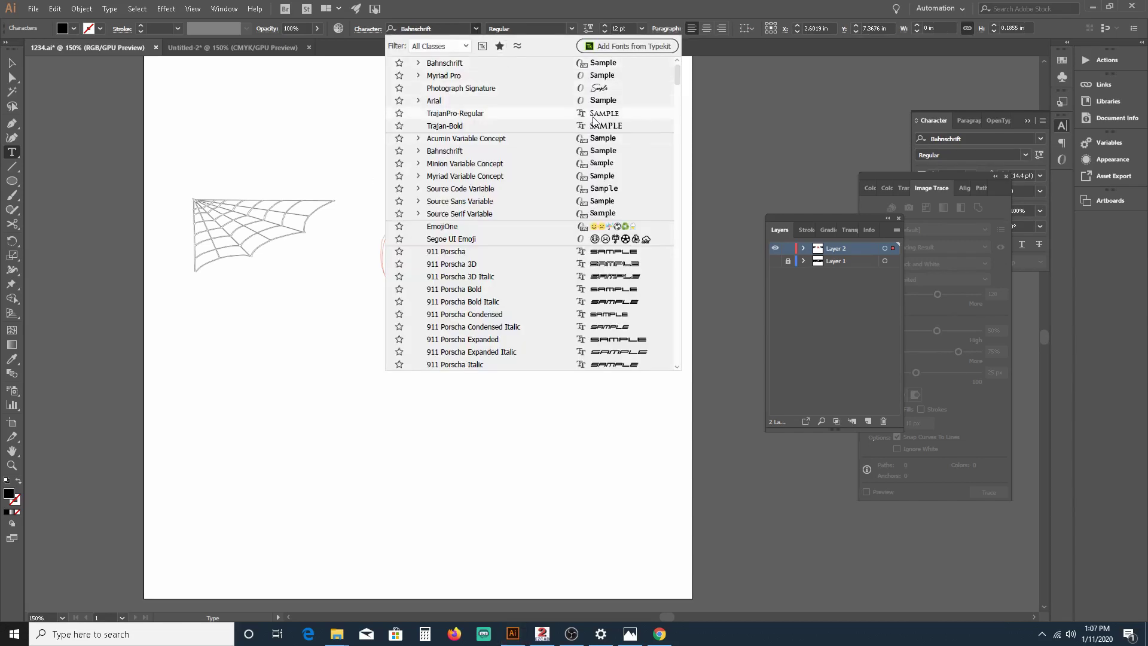
scroll(594, 122, down, 20)
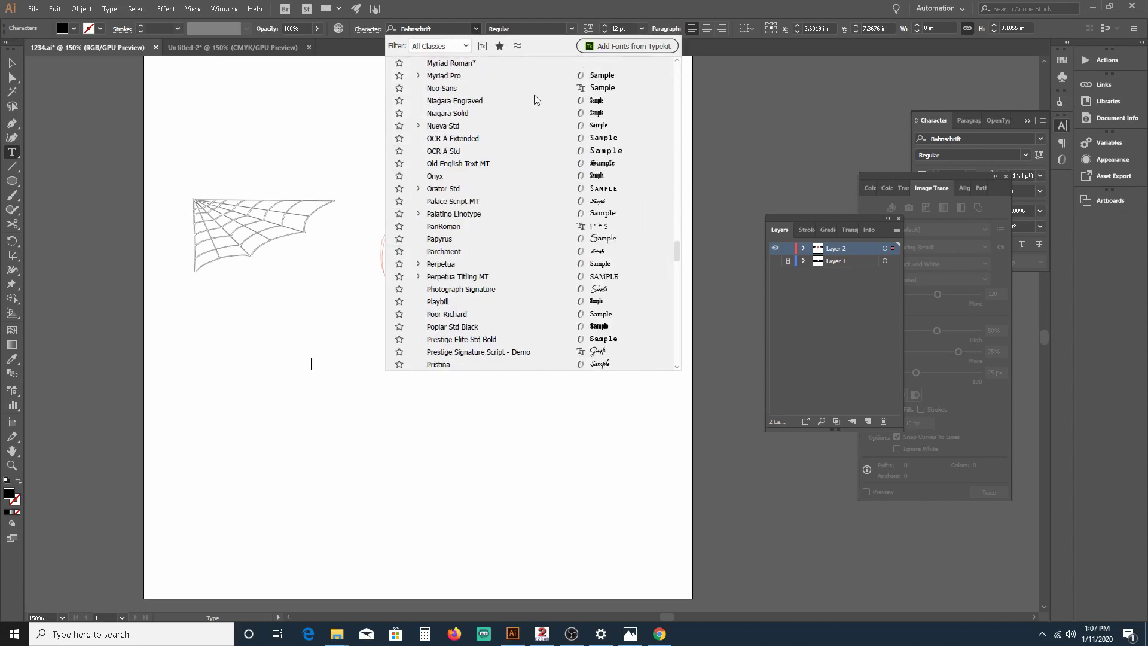
scroll(526, 110, down, 8)
scroll(506, 121, up, 9)
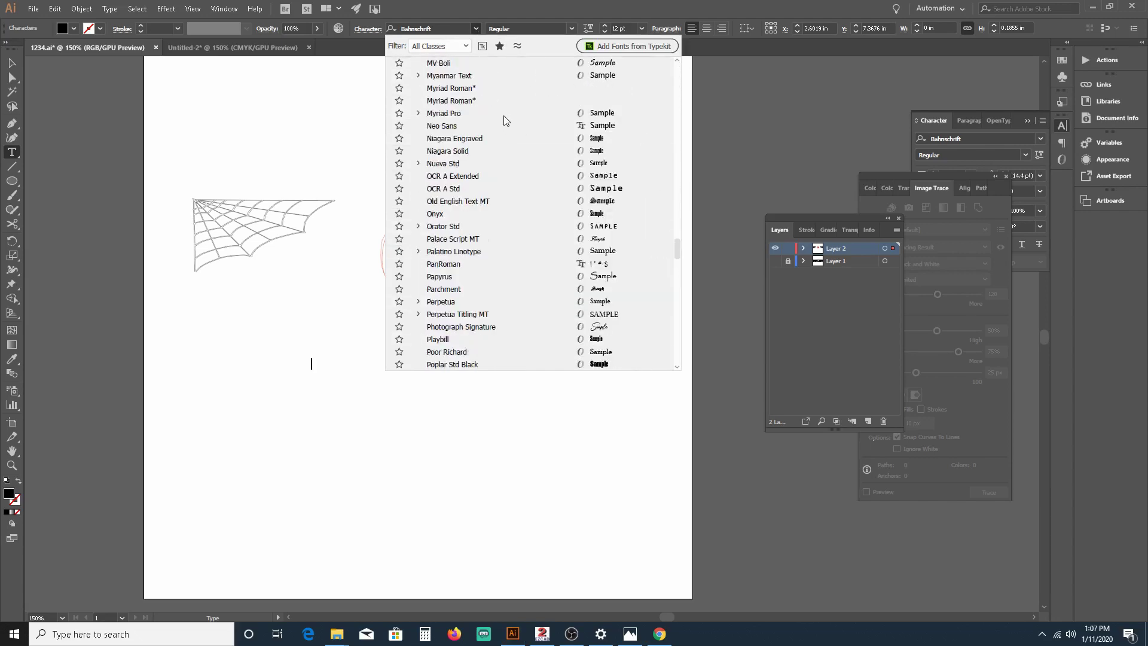
scroll(504, 120, up, 1)
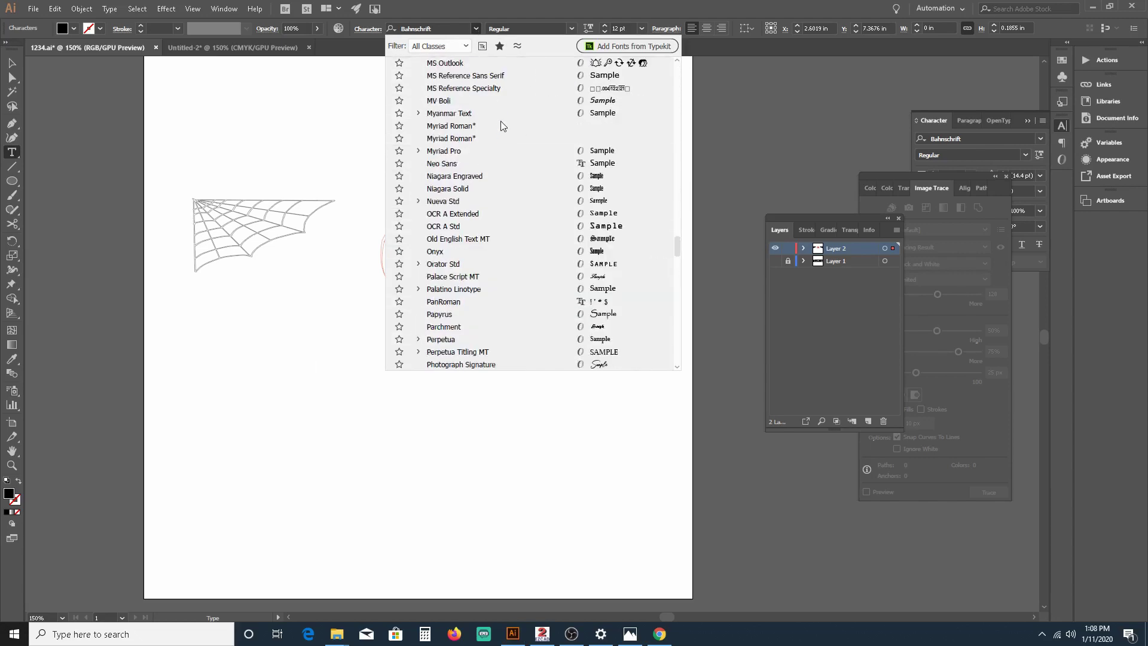
click(462, 243)
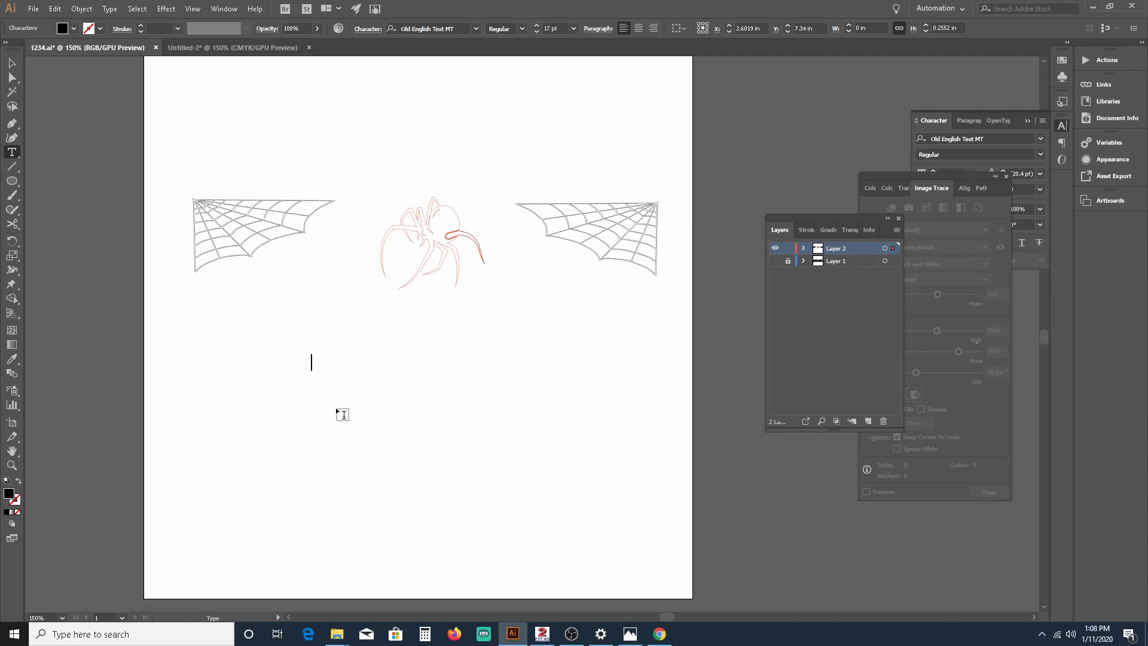
text(WIDOW MAKER)
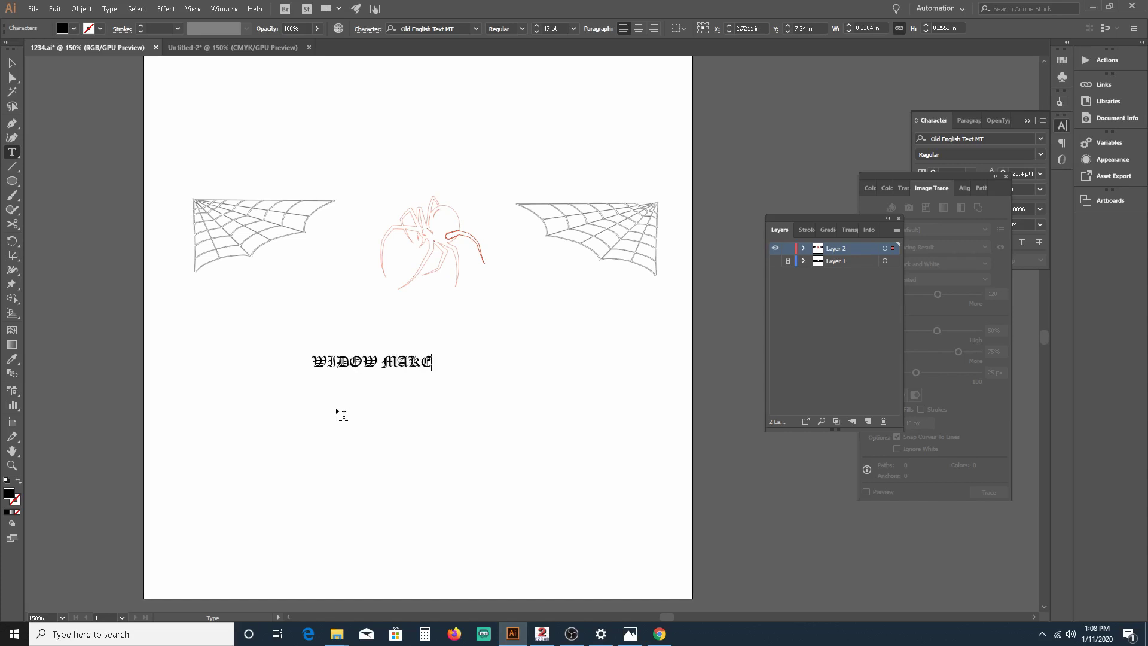
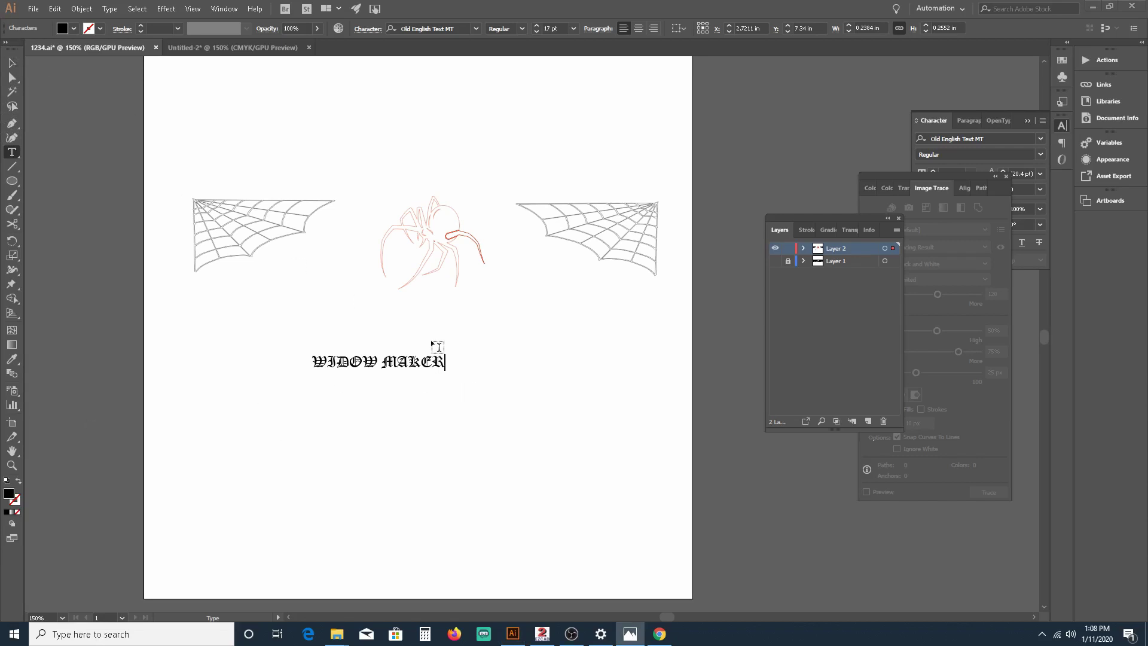
Step: Finish editing the lettering and delete the stray empty text object at its start
click(453, 368)
drag(323, 361, 359, 369)
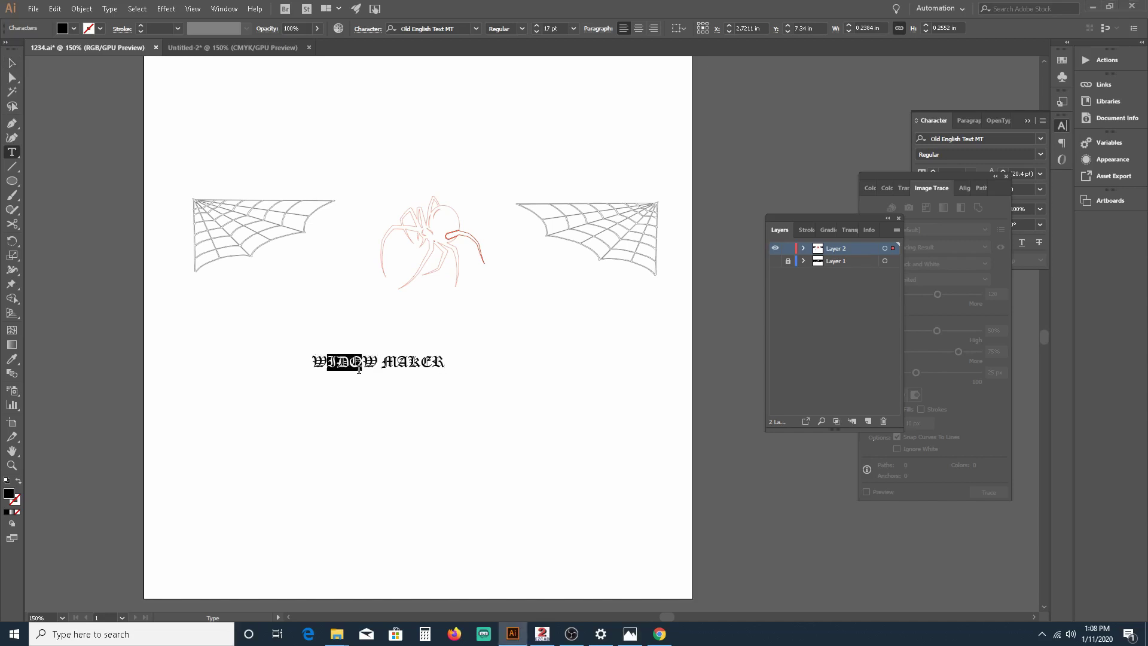
click(360, 373)
click(317, 368)
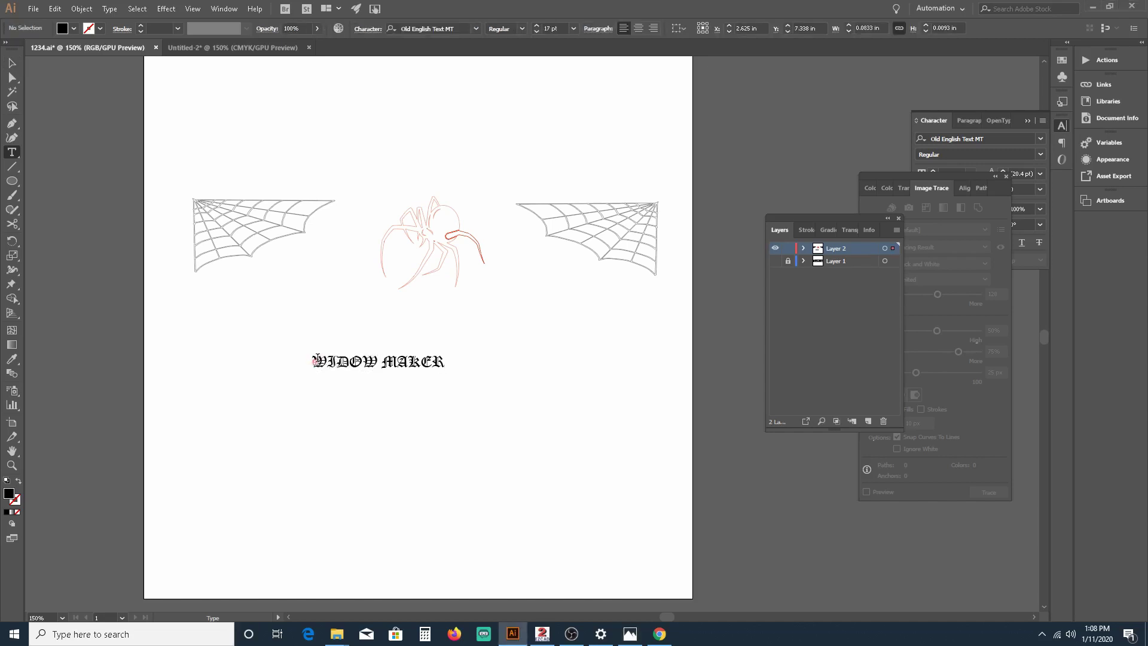
scroll(323, 356, up, 2)
key(Escape)
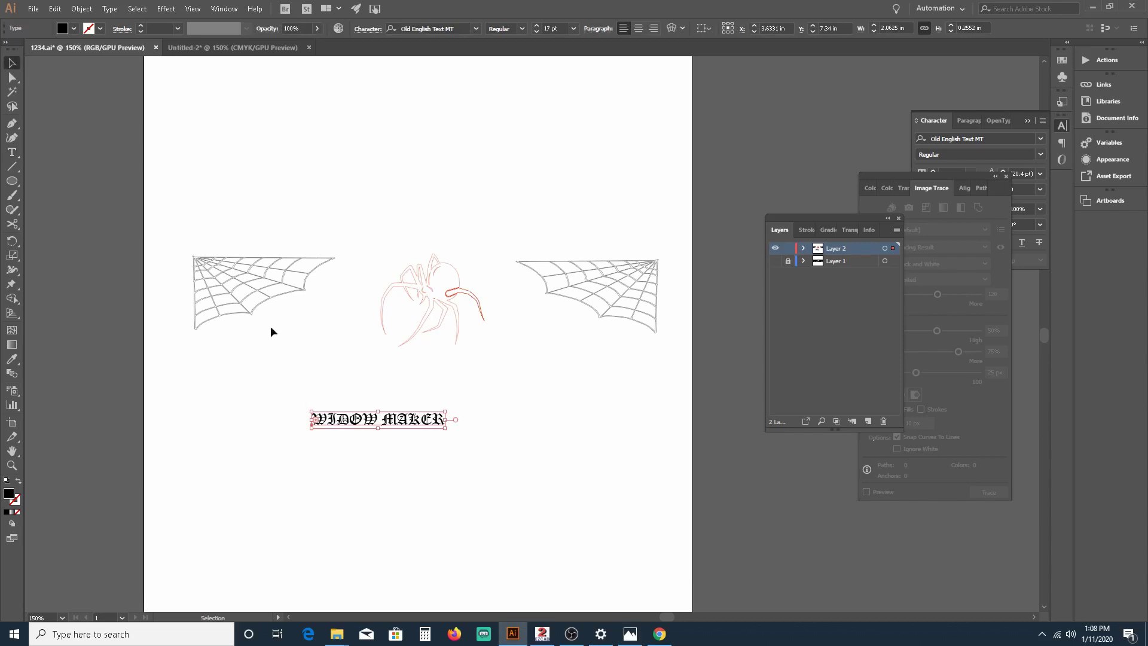
scroll(328, 414, up, 4)
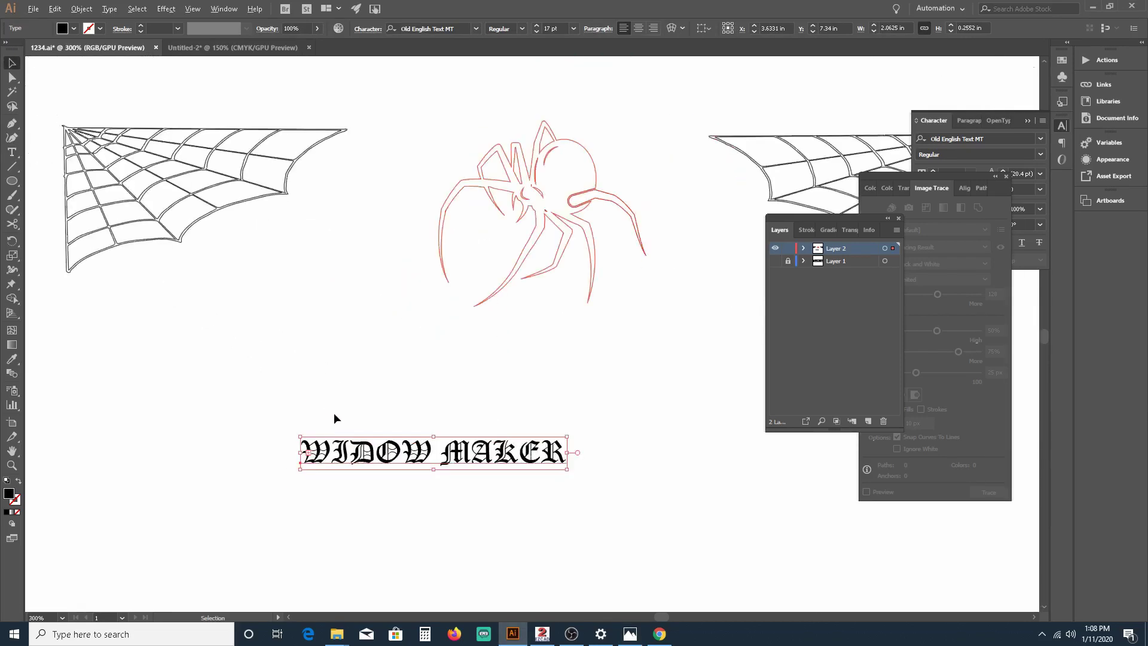
click(280, 495)
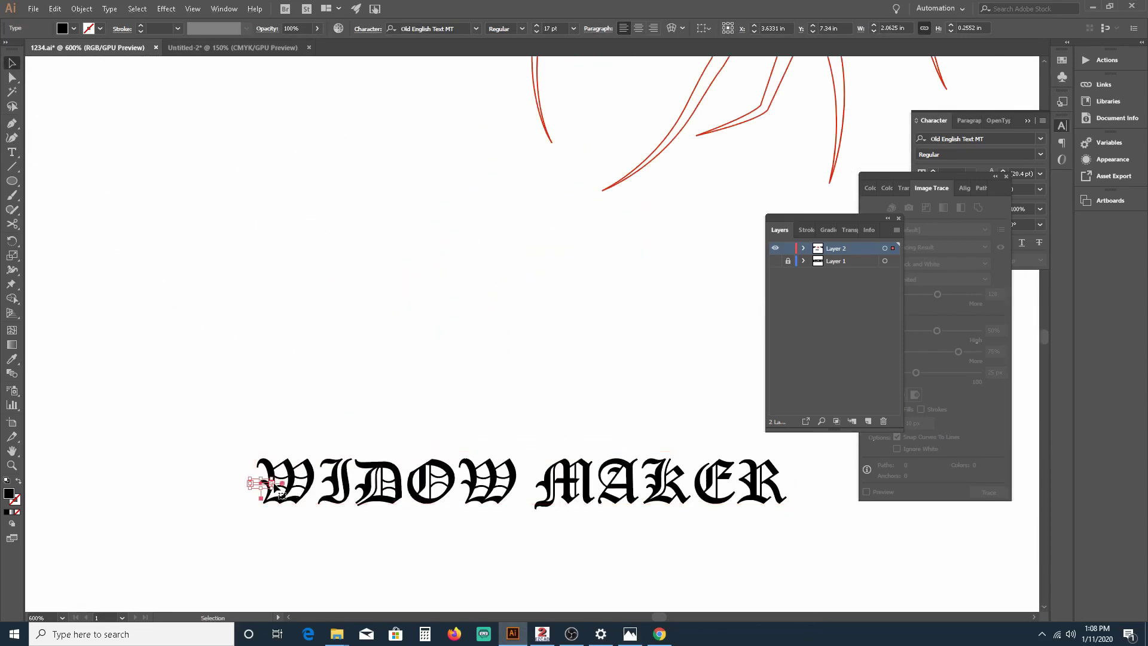
key(Delete)
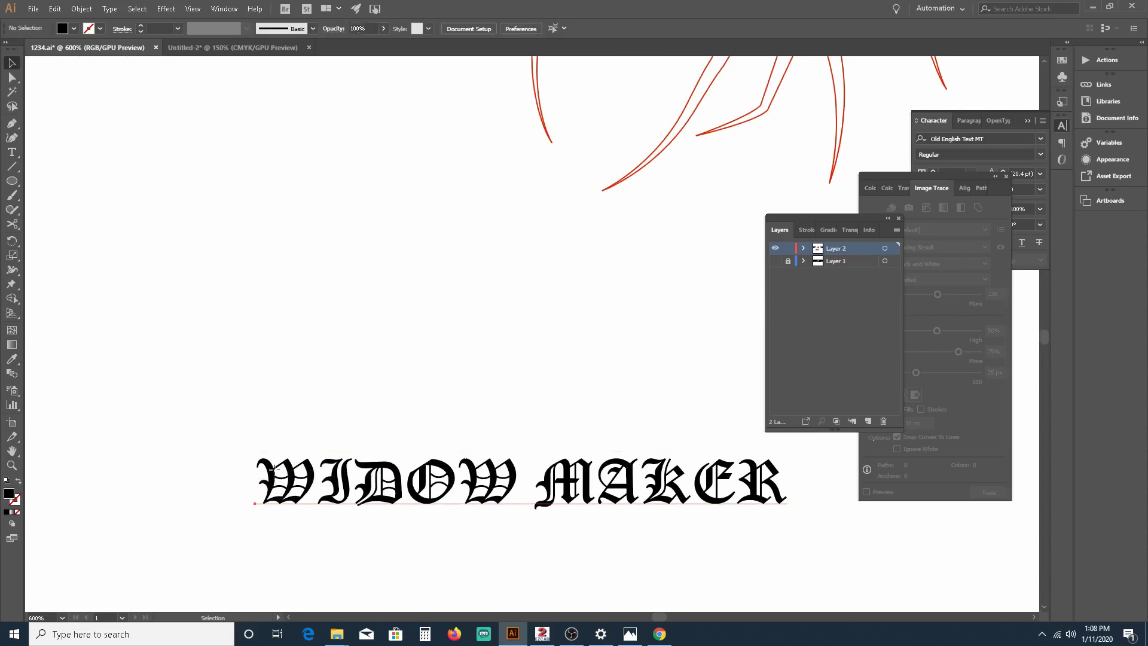
Step: Scale the WIDOW MAKER lettering up proportionally to about 22 pt
click(275, 471)
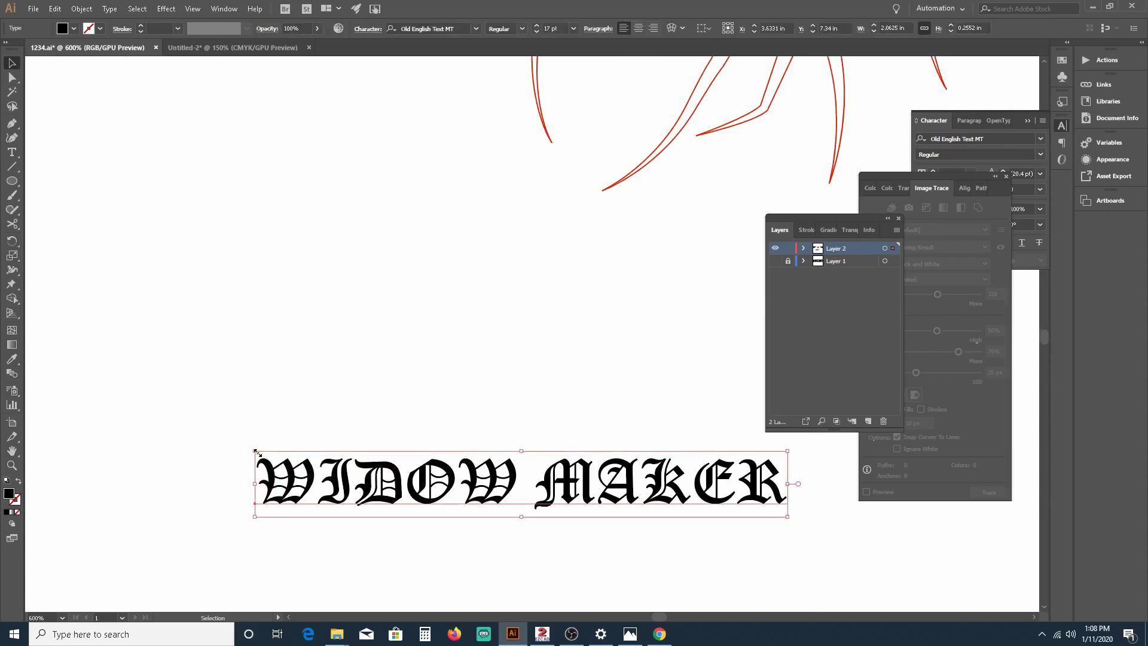
drag(256, 451, 96, 183)
scroll(478, 223, down, 2)
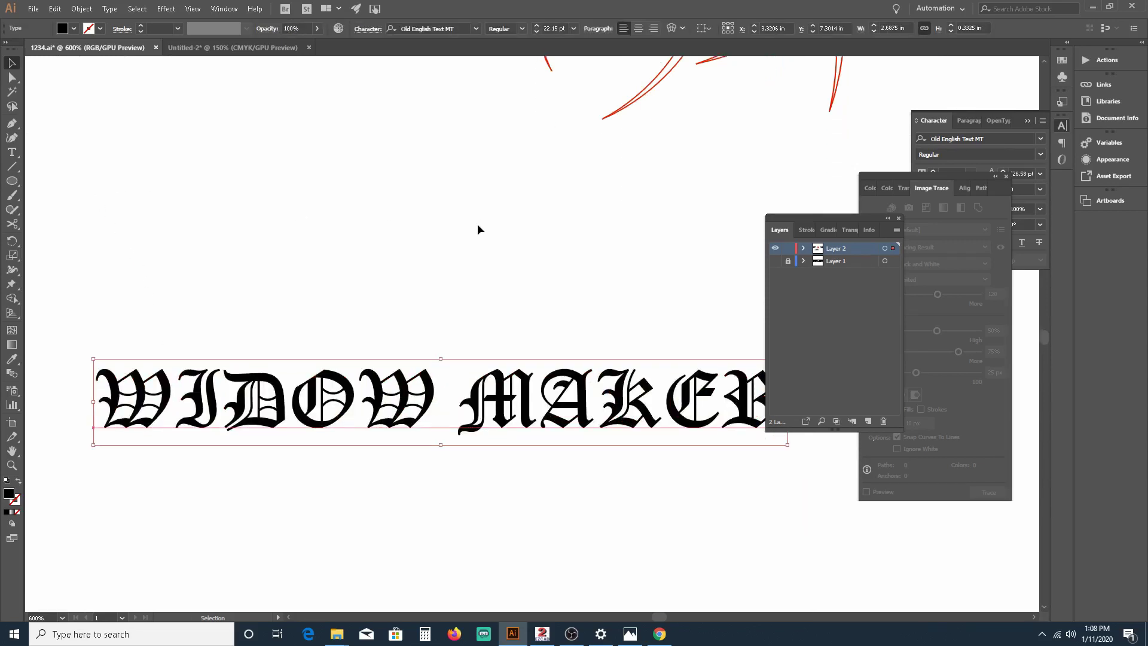
scroll(418, 252, down, 3)
key(super)
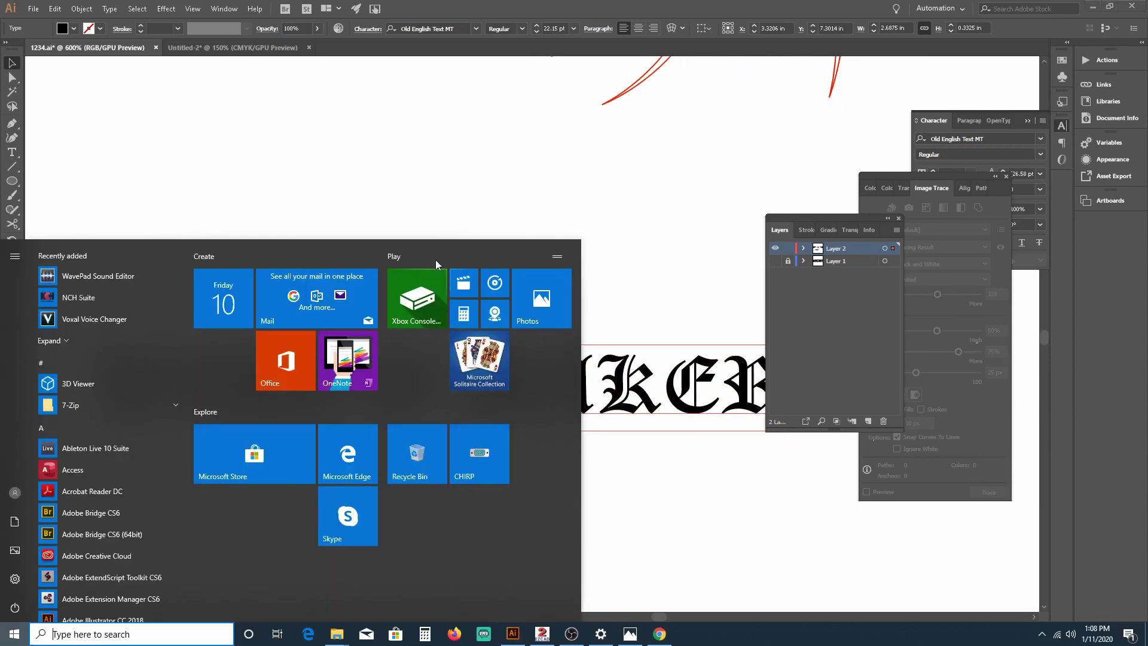
key(Escape)
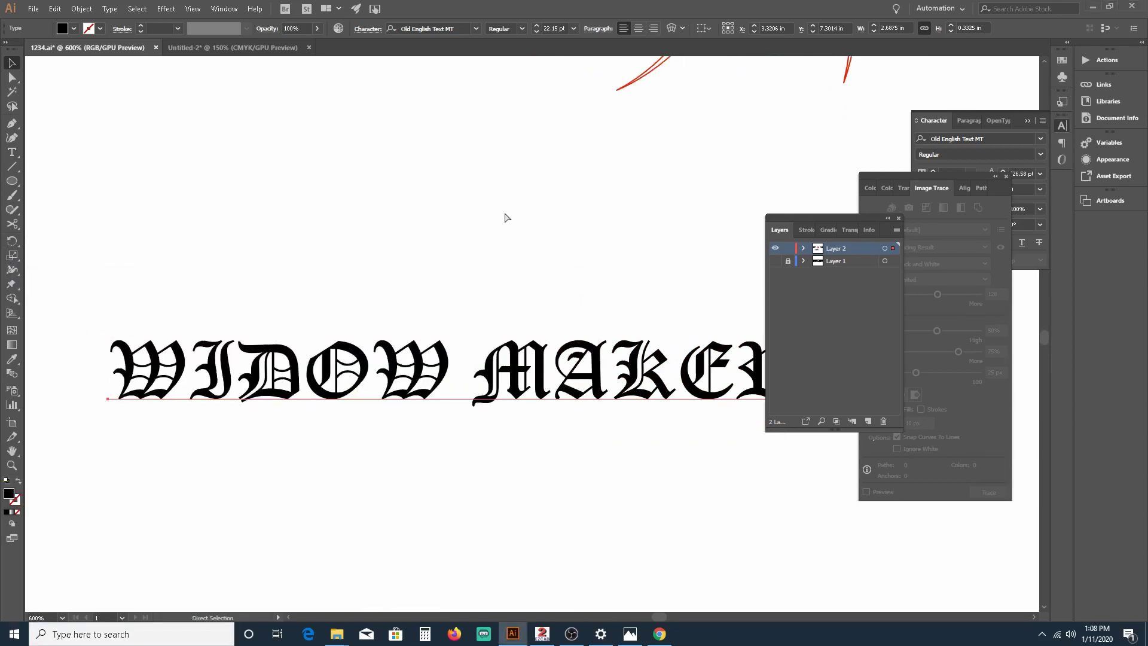
Step: Enlarge the WIDOW MAKER lettering to about 51 pt and move it up directly beneath the spider
scroll(504, 212, down, 3)
scroll(504, 212, down, 1)
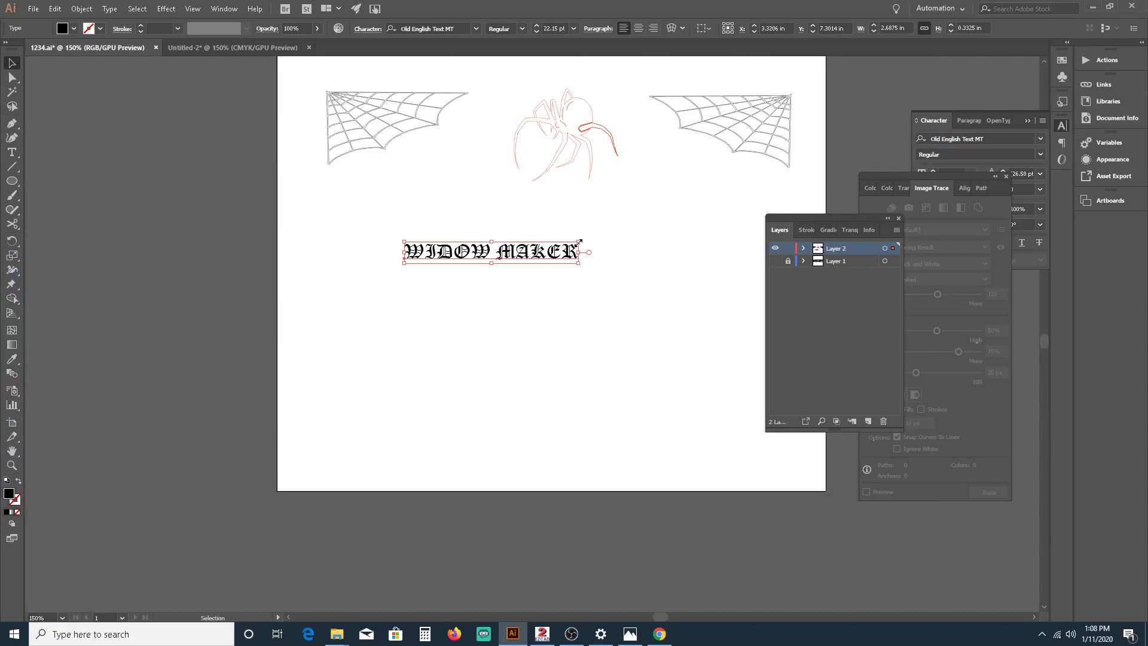
drag(578, 242, 772, 152)
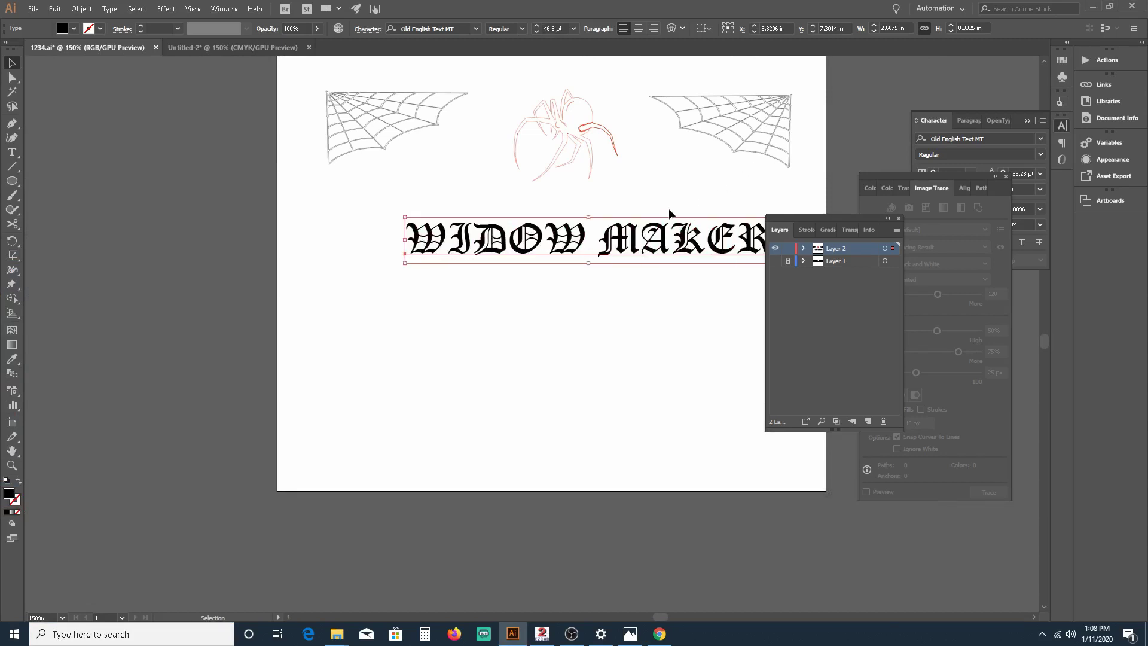
drag(649, 245, 622, 194)
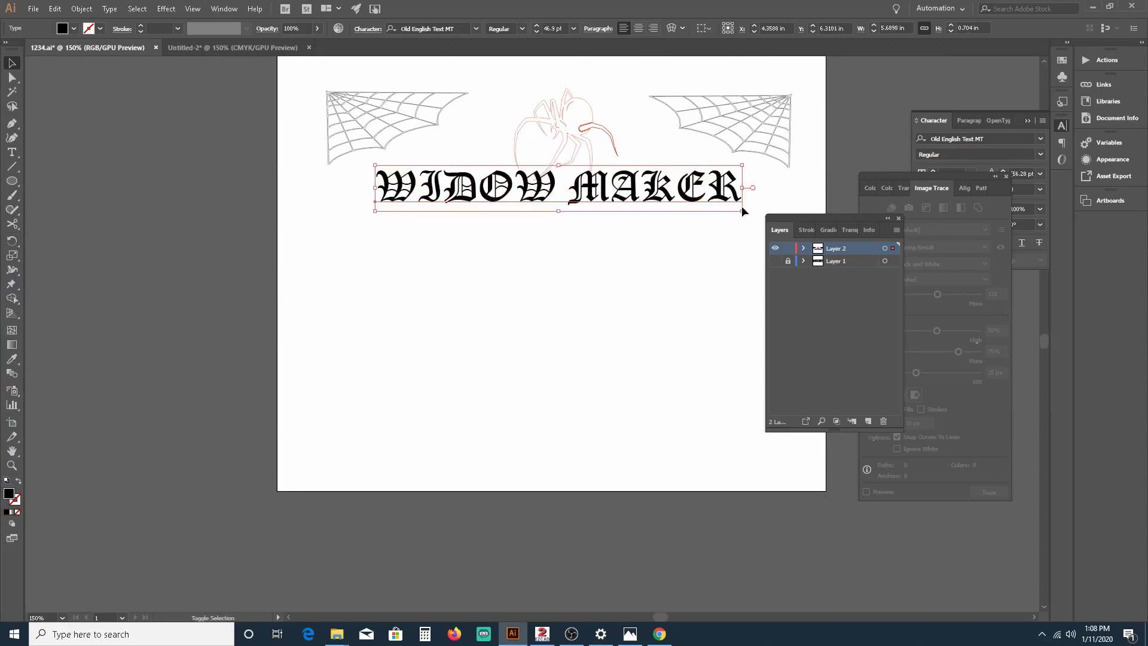
drag(751, 217, 783, 221)
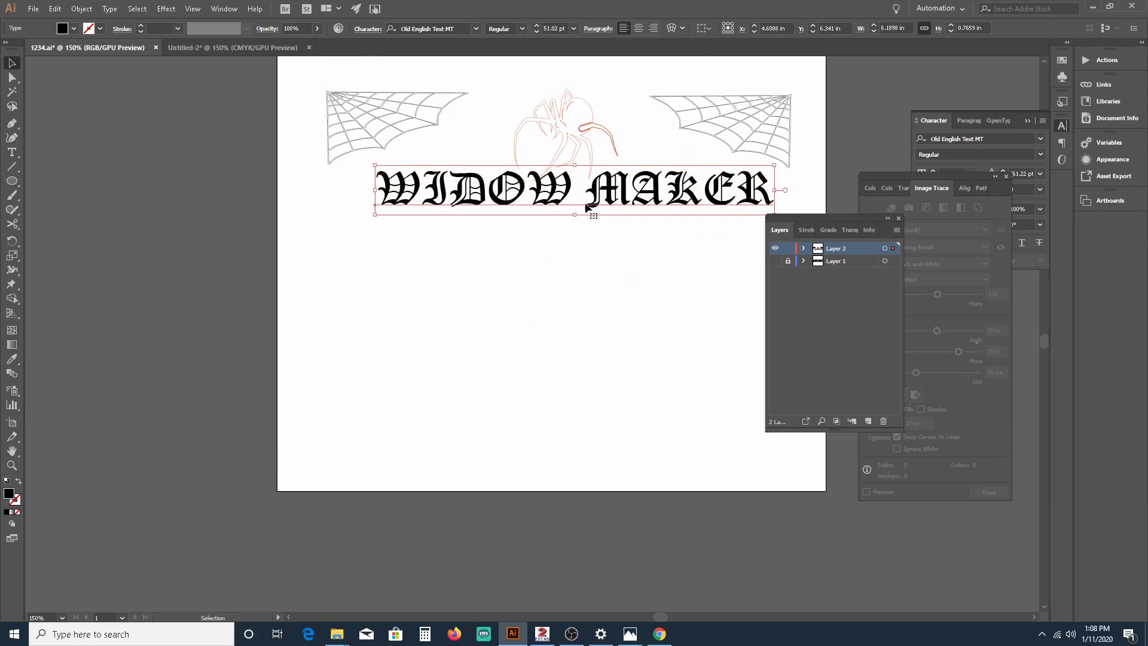
Step: Show Layer 1 so the reference banner appears behind the lettering, undoing any accidental change
scroll(586, 209, up, 2)
scroll(586, 209, up, 1)
scroll(585, 210, right, 3)
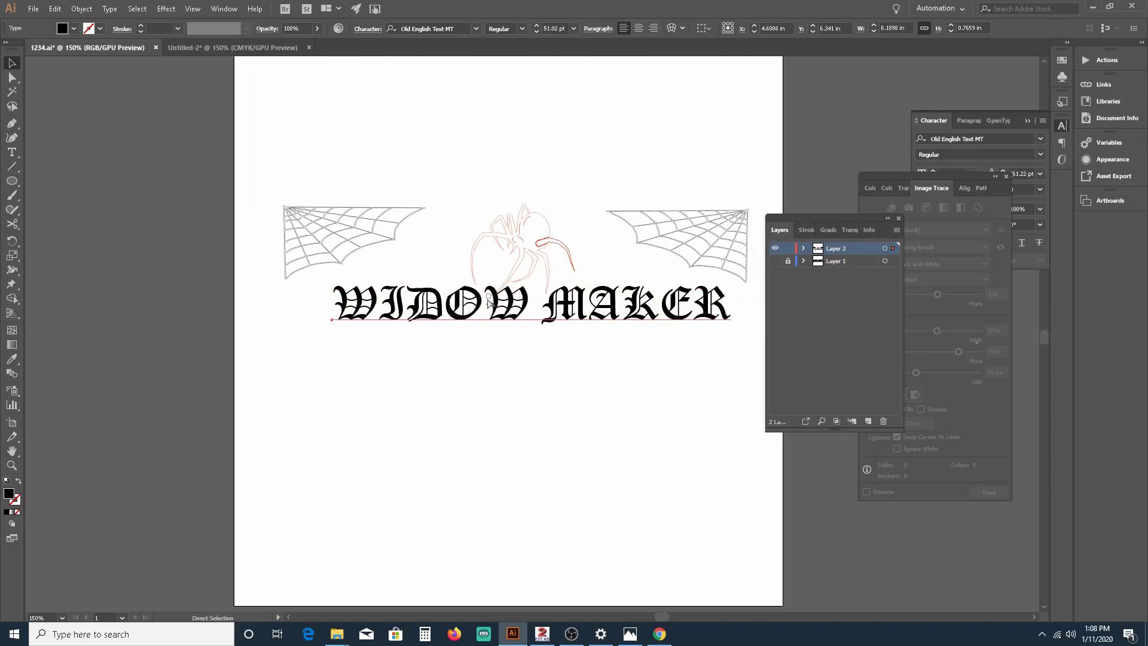
click(776, 260)
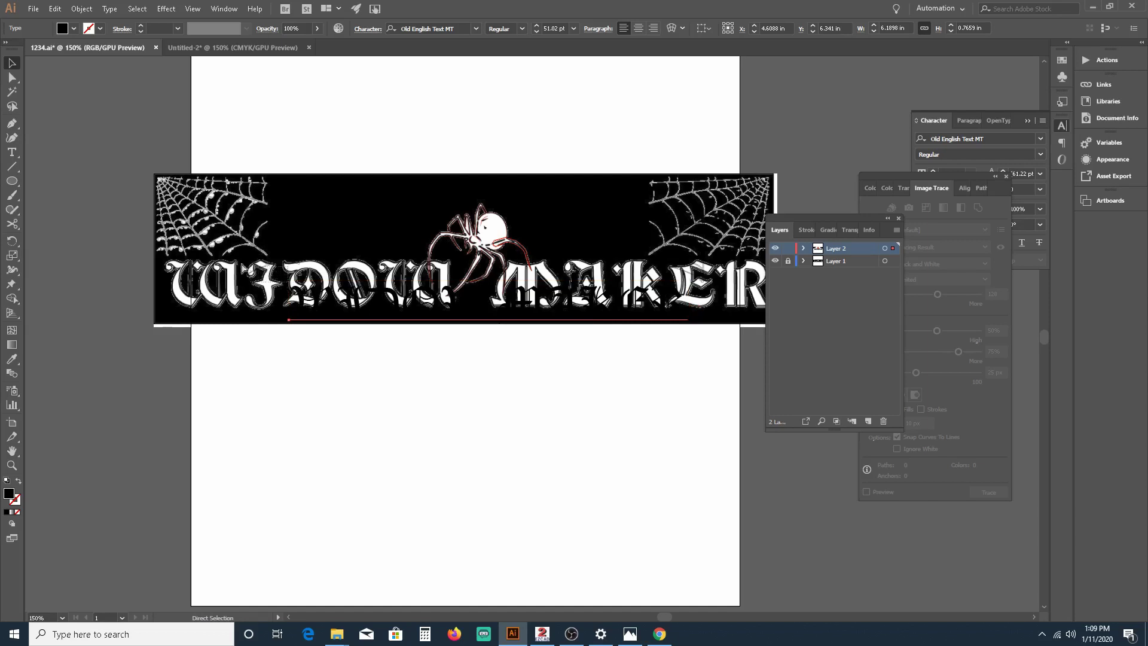
drag(225, 259, 281, 304)
key(ctrl+z)
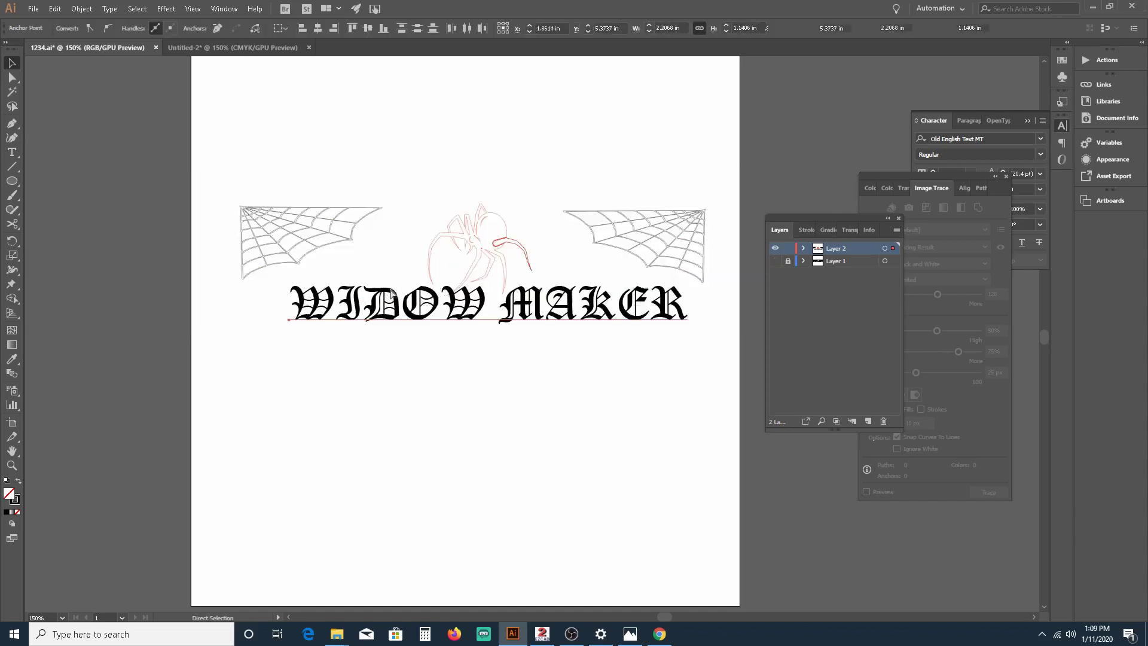
click(775, 261)
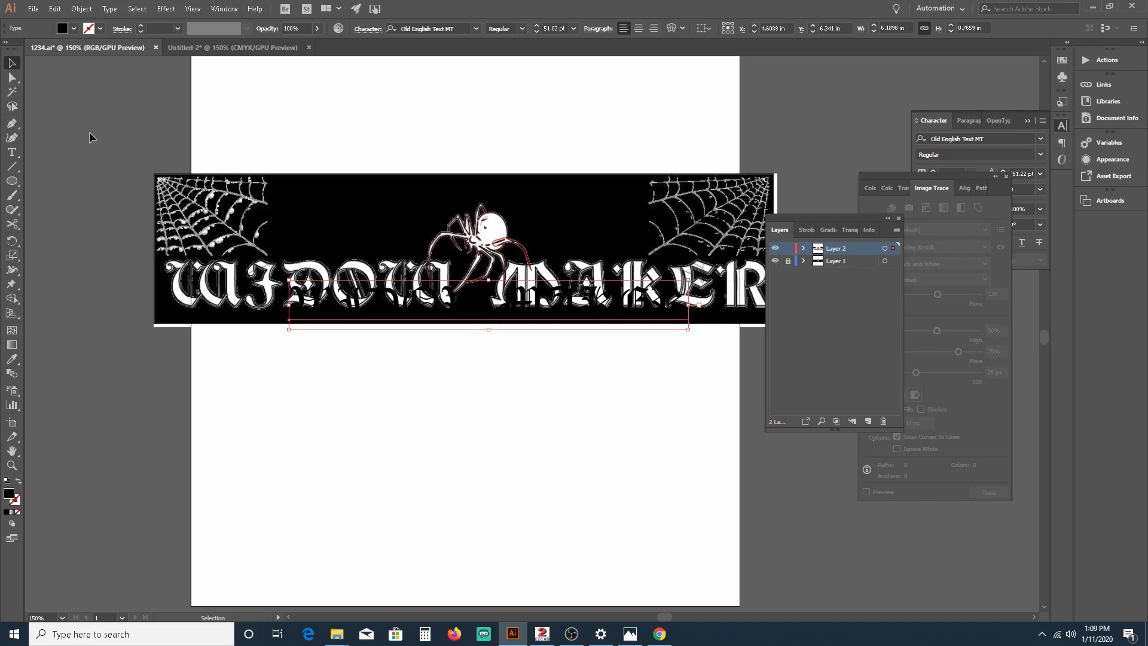
Step: Switch the lettering's fill color to RGB mode and make it red, FF110A
shift+click(61, 30)
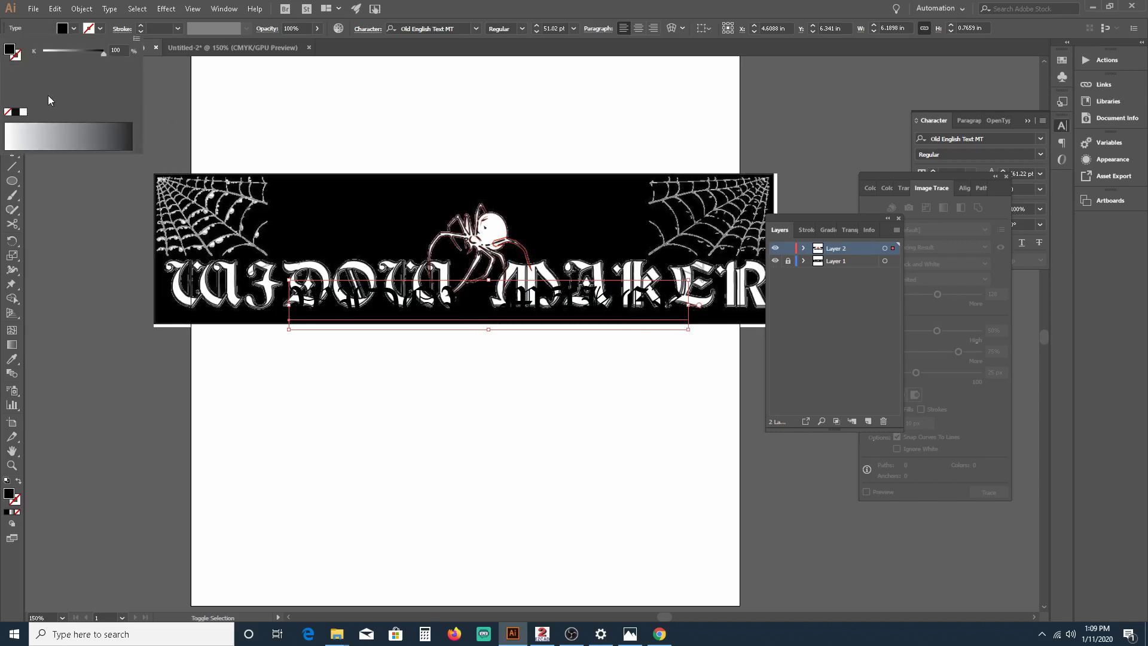
click(136, 38)
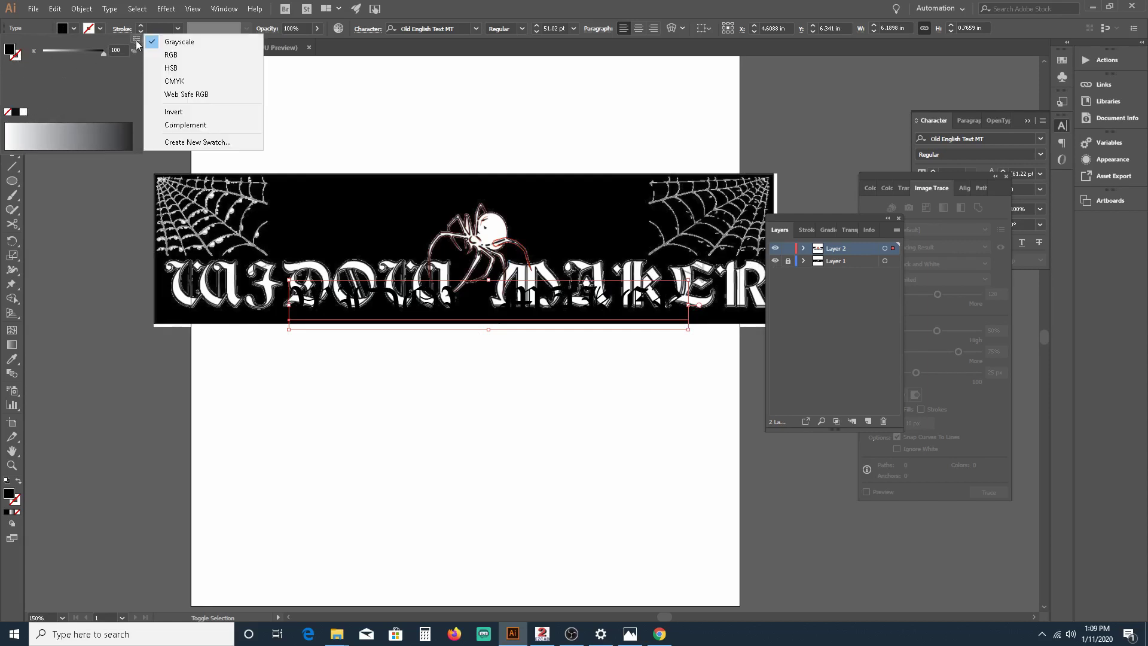
click(200, 55)
click(15, 133)
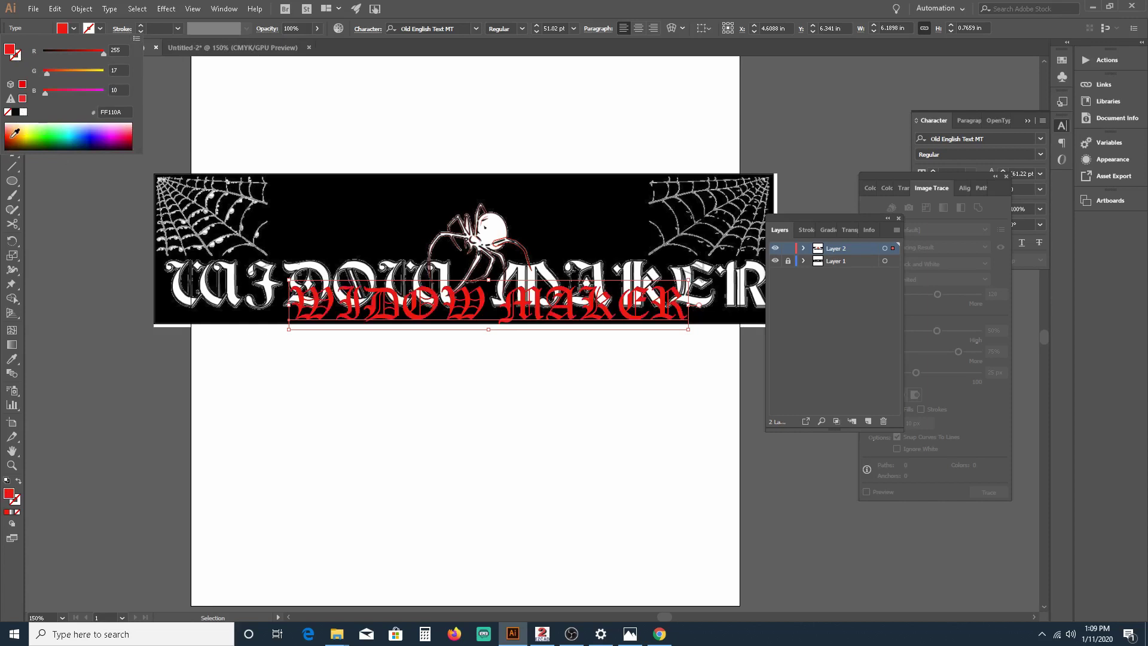
click(71, 200)
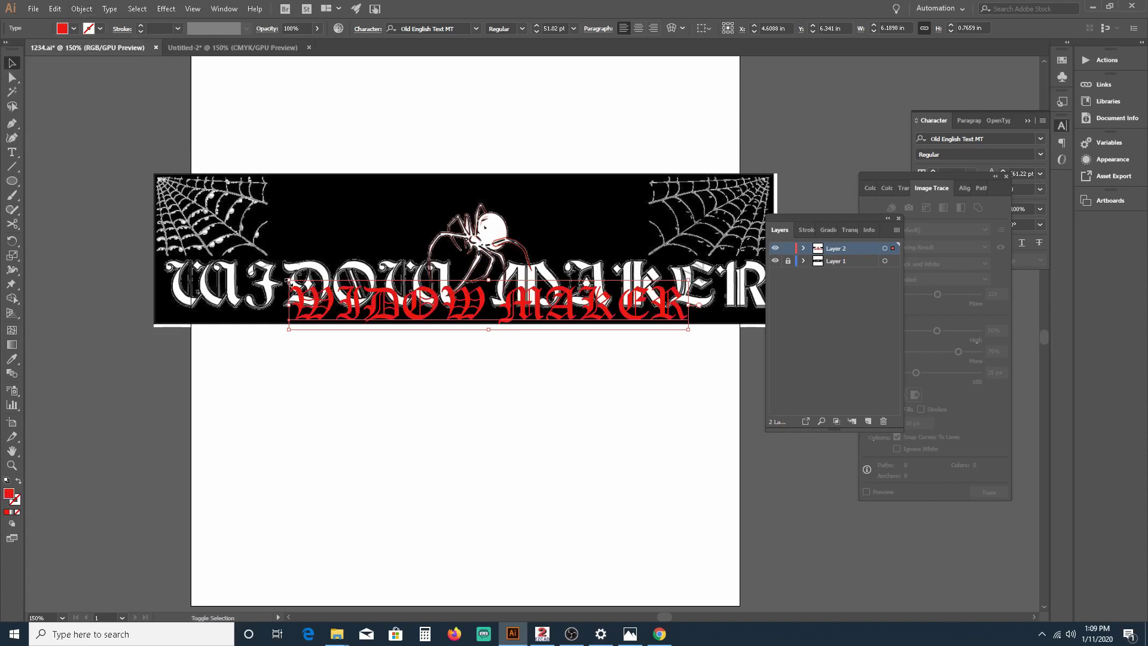
Step: Scale and move the red lettering over the reference banner's lettering, about 9.38 in wide and 1 in high
drag(289, 281, 197, 199)
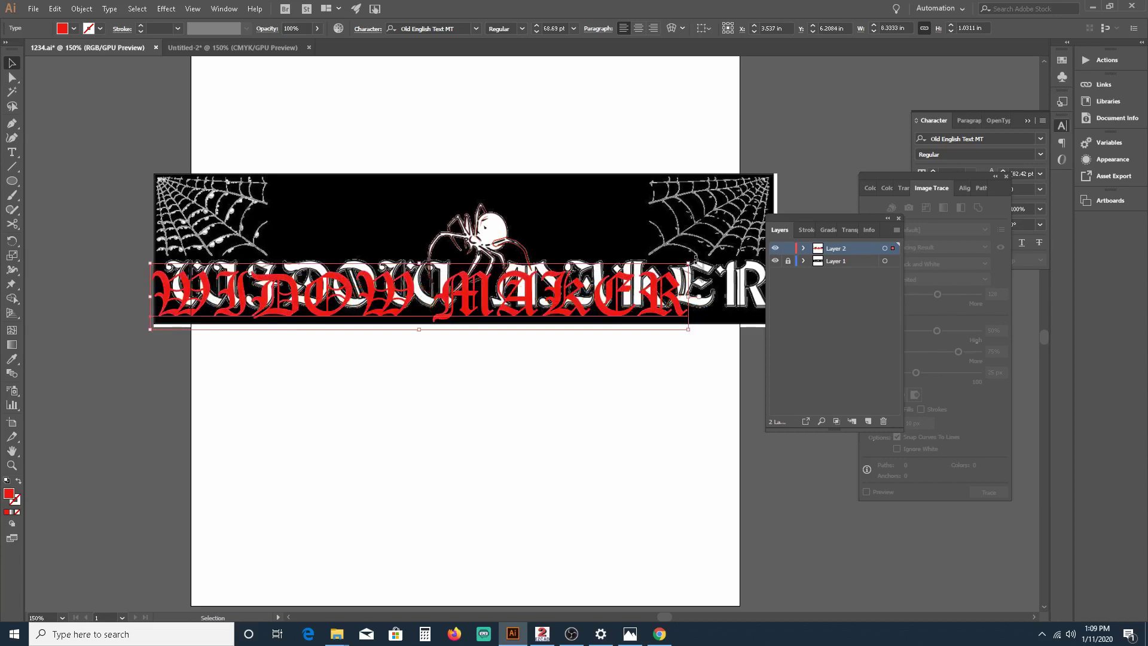
drag(689, 263, 760, 254)
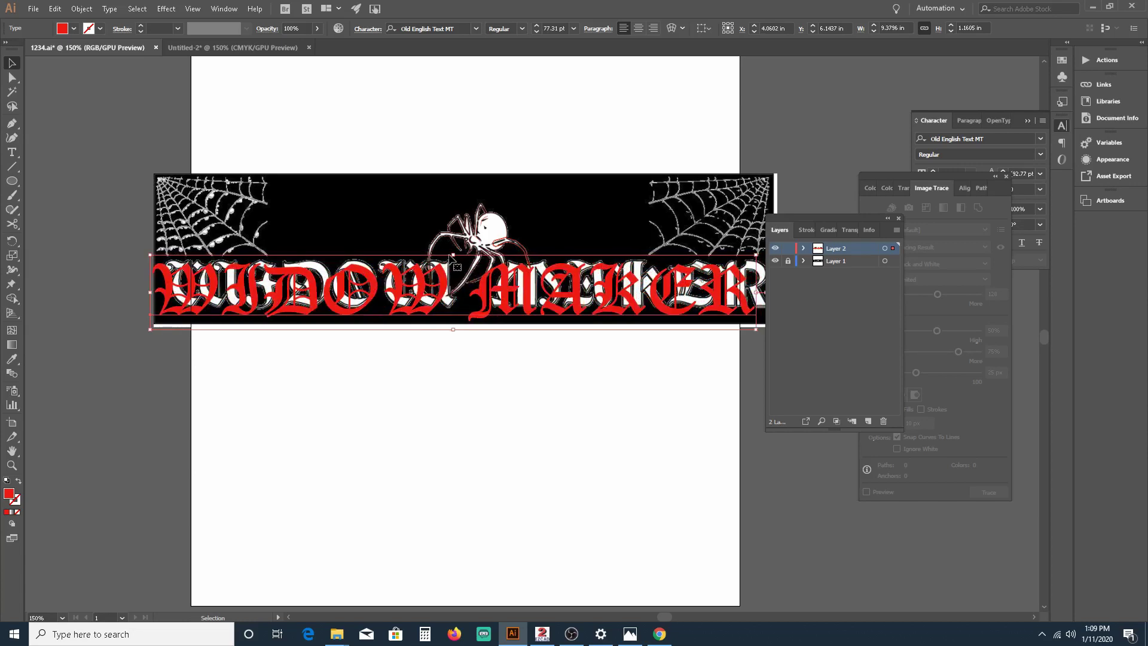
drag(454, 256, 522, 288)
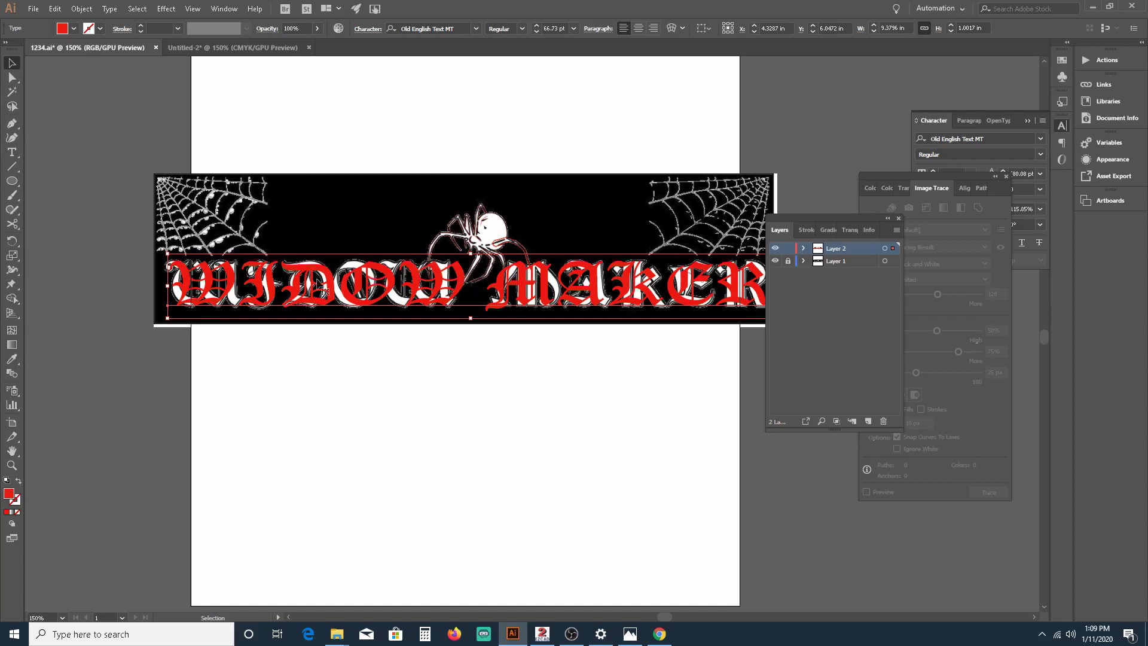
Step: Stretch the red lettering to about 9.63 in wide and nudge it to align with the reference letters
drag(167, 286, 151, 282)
double_click(159, 289)
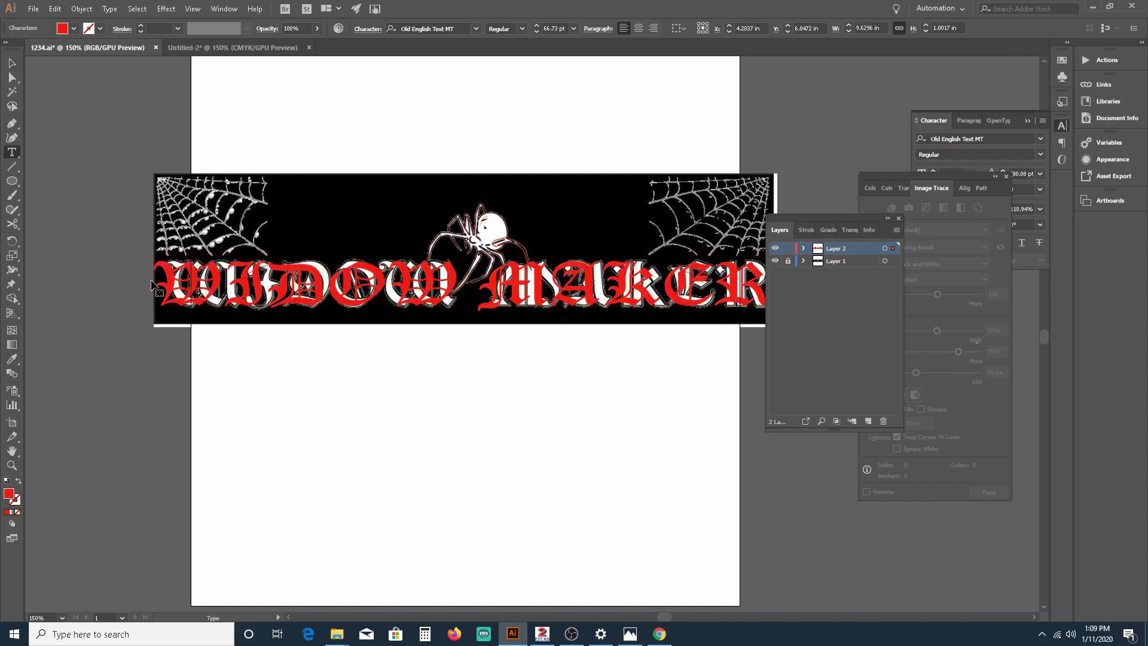
key(ctrl+a)
key(Escape)
click(10, 62)
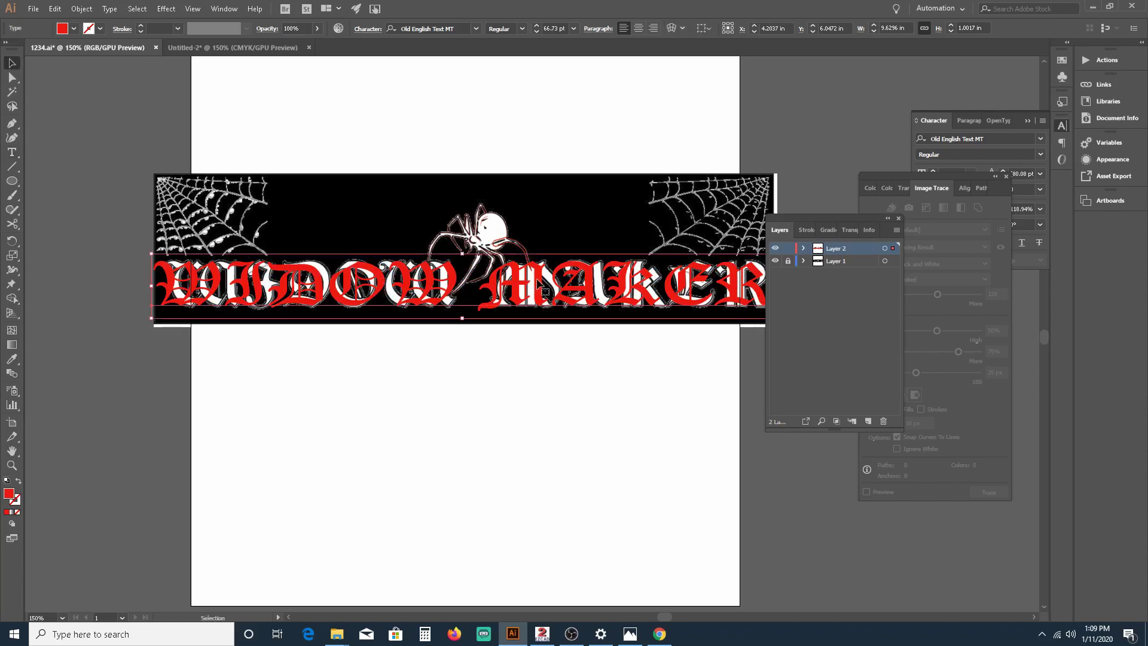
drag(544, 286, 545, 285)
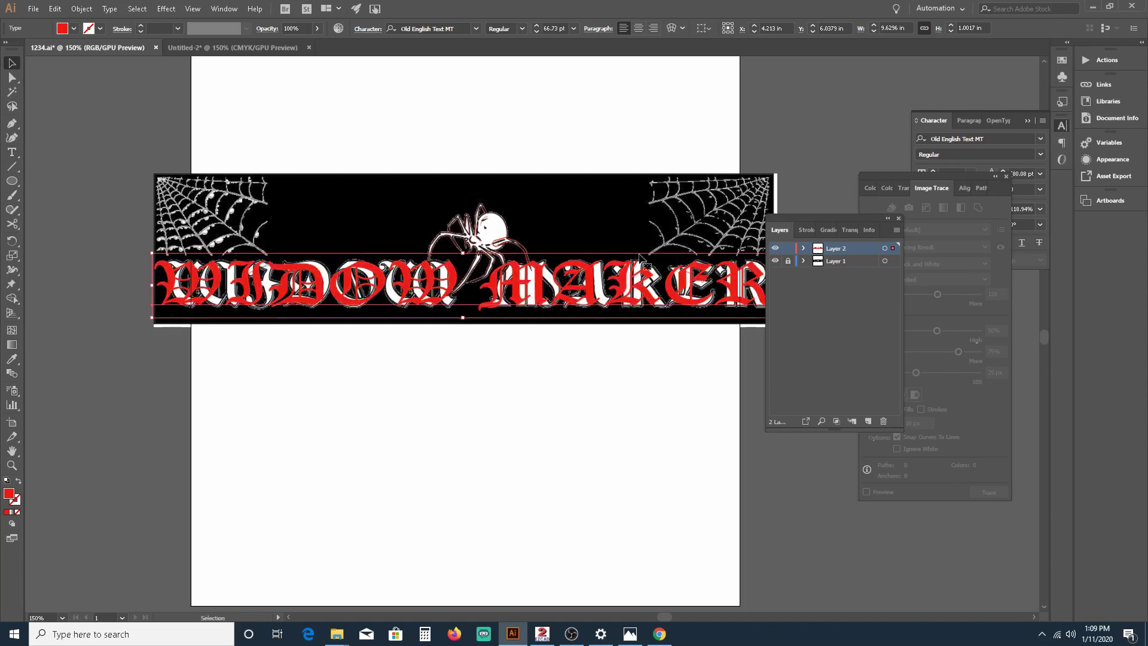
Step: Stretch the red lettering to about 9.71 in wide, extending its right end over the reference banner's last letter
scroll(482, 272, down, 1)
scroll(488, 261, up, 1)
scroll(488, 262, down, 1)
scroll(488, 261, down, 1)
scroll(488, 261, down, 1)
scroll(488, 265, right, 1)
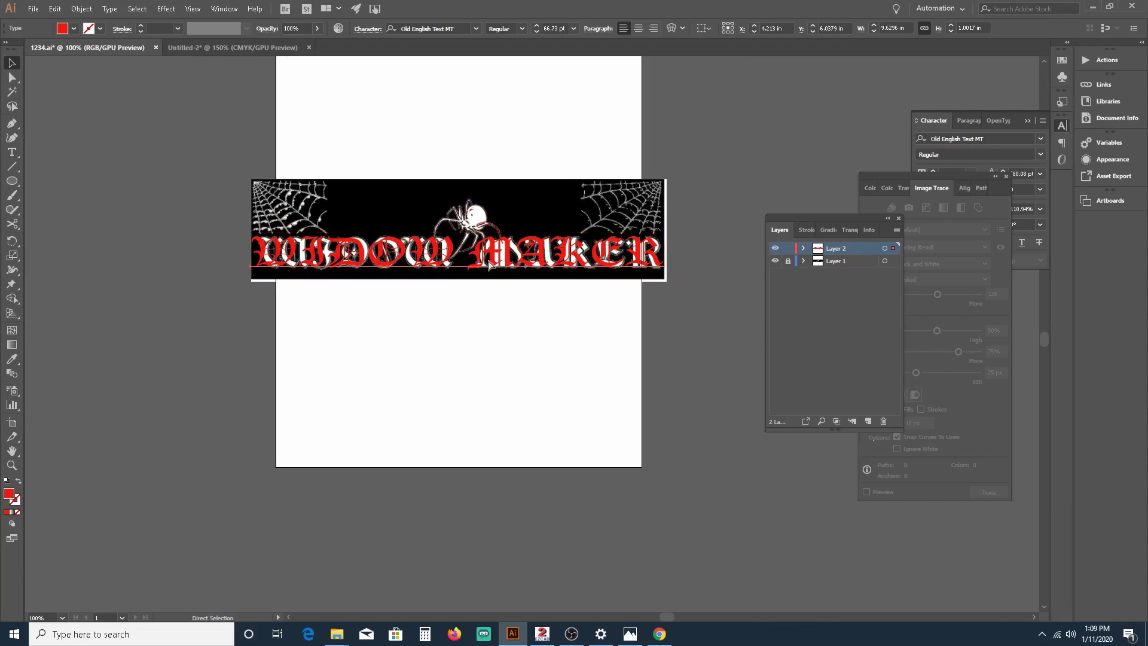
scroll(488, 265, up, 3)
scroll(558, 294, right, 1)
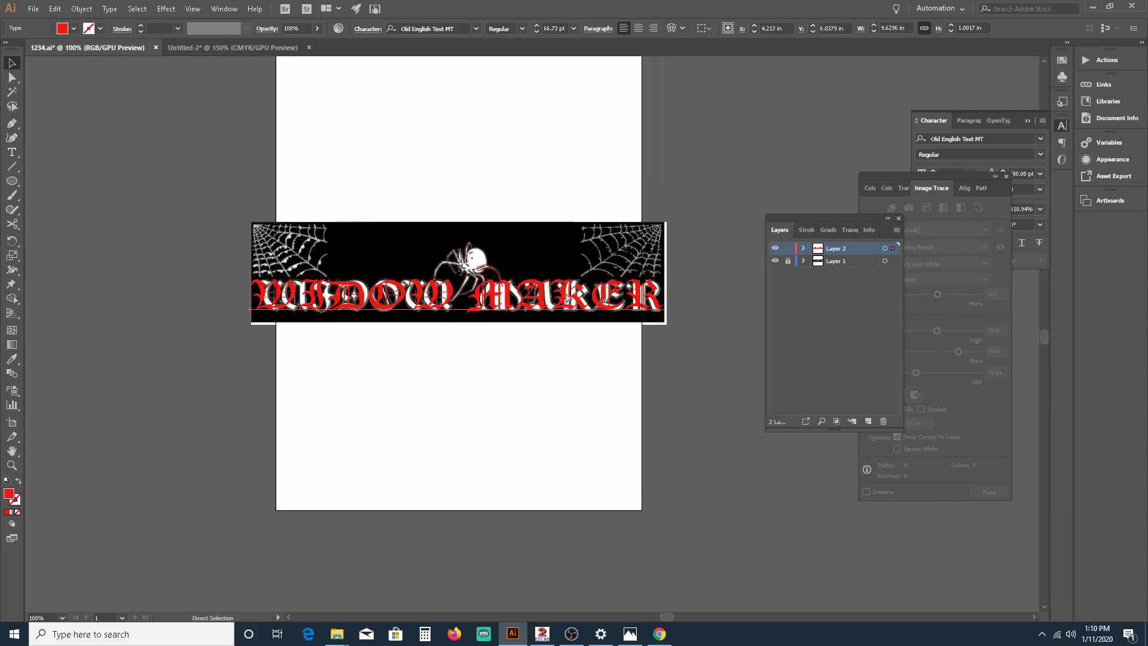
scroll(560, 295, up, 2)
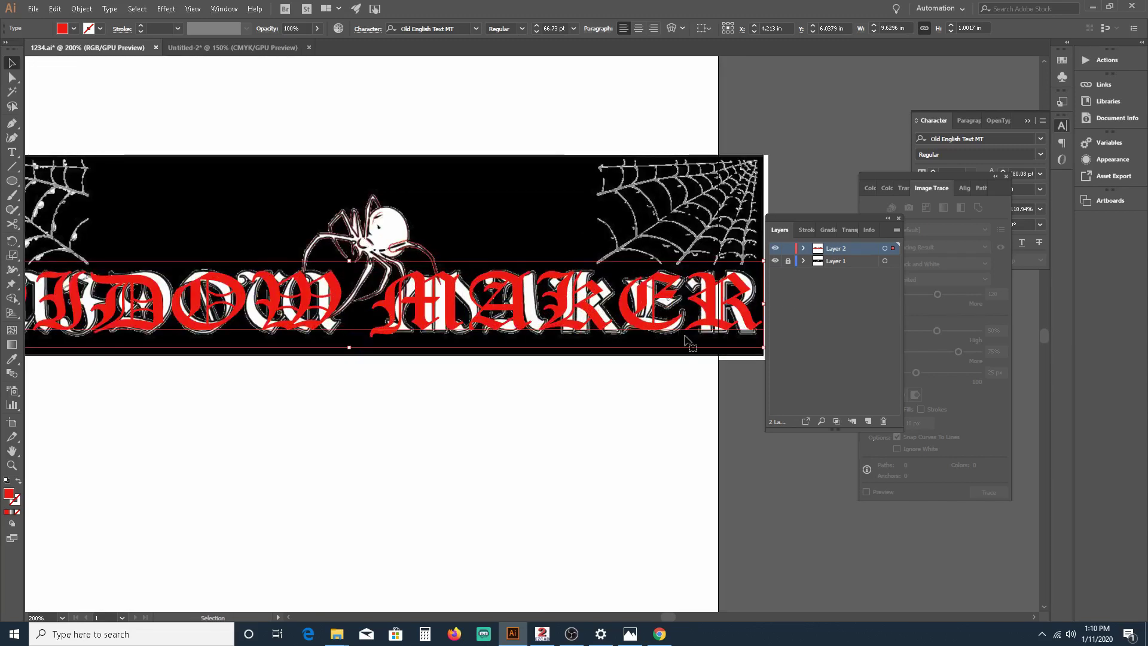
scroll(780, 304, down, 1)
scroll(765, 296, right, 1)
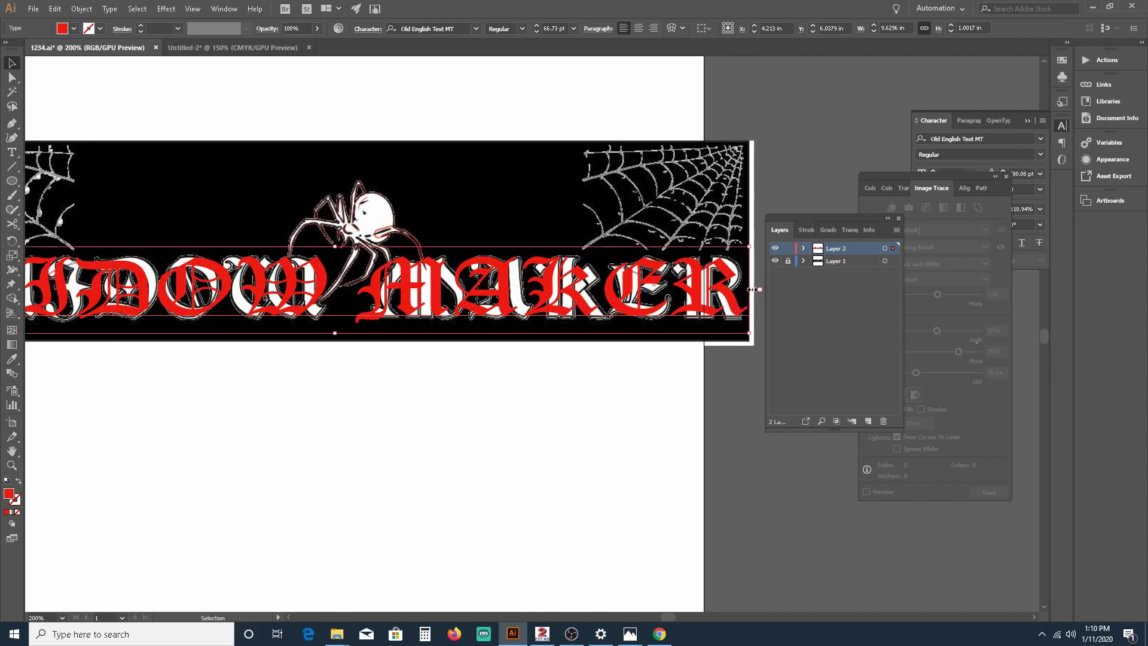
drag(752, 289, 759, 289)
scroll(569, 311, up, 1)
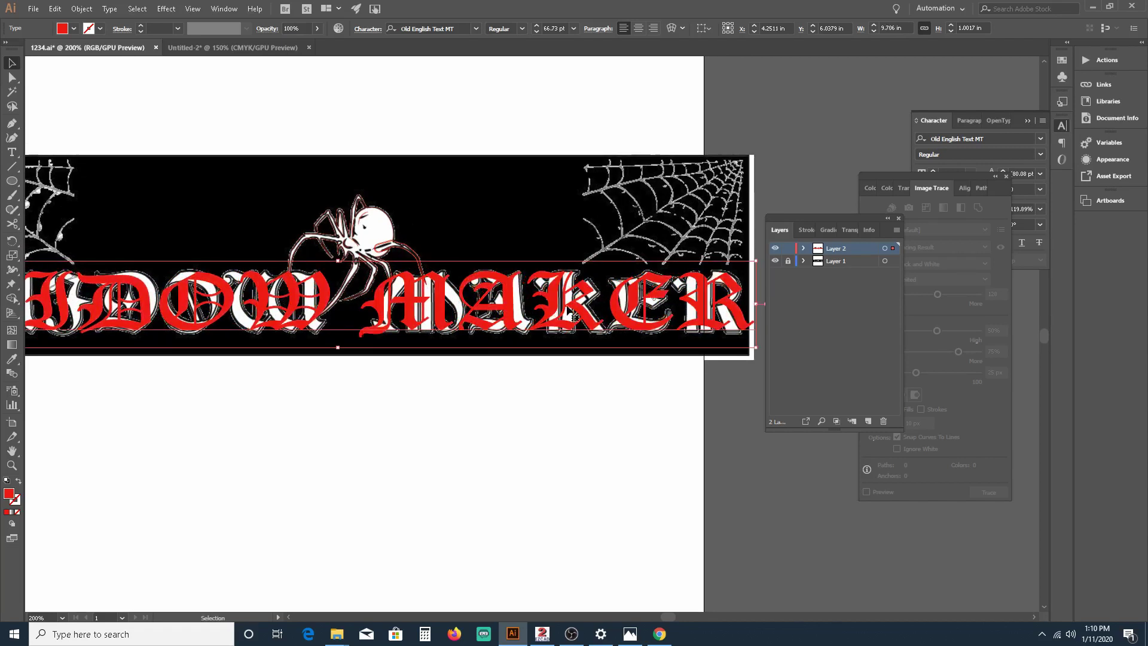
Step: Switch the left web's stroke to RGB red, F41400, and move the web onto the banner's upper-left corner web
scroll(570, 314, up, 4)
scroll(553, 390, right, 4)
scroll(536, 383, left, 5)
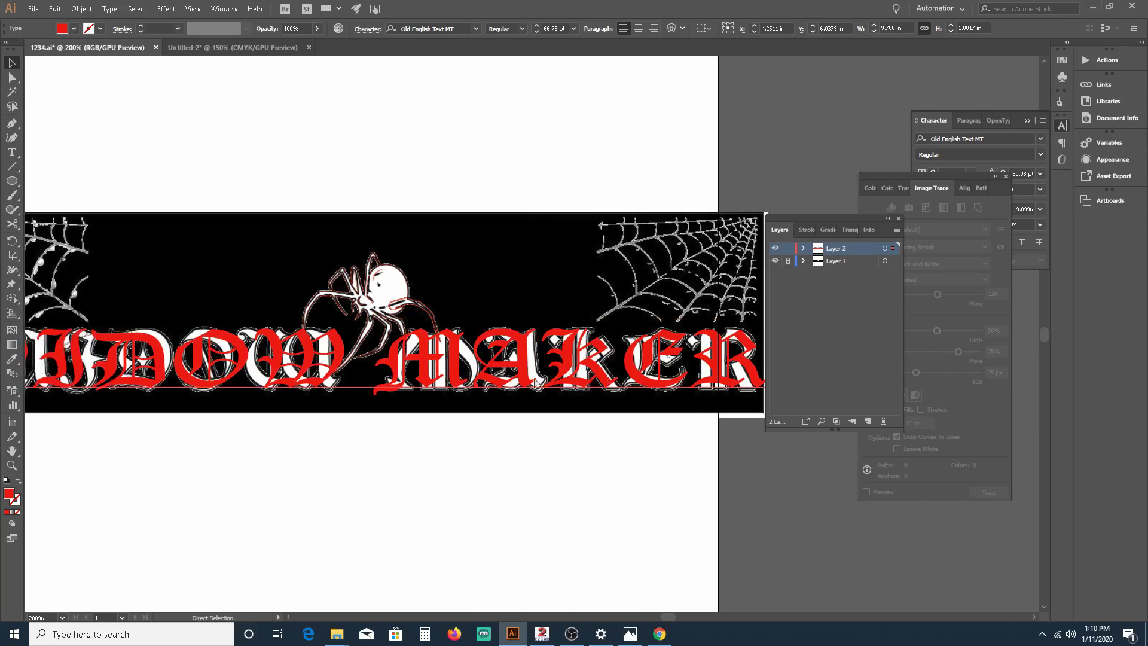
scroll(536, 383, down, 1)
scroll(382, 359, down, 3)
scroll(269, 340, up, 1)
scroll(238, 330, up, 1)
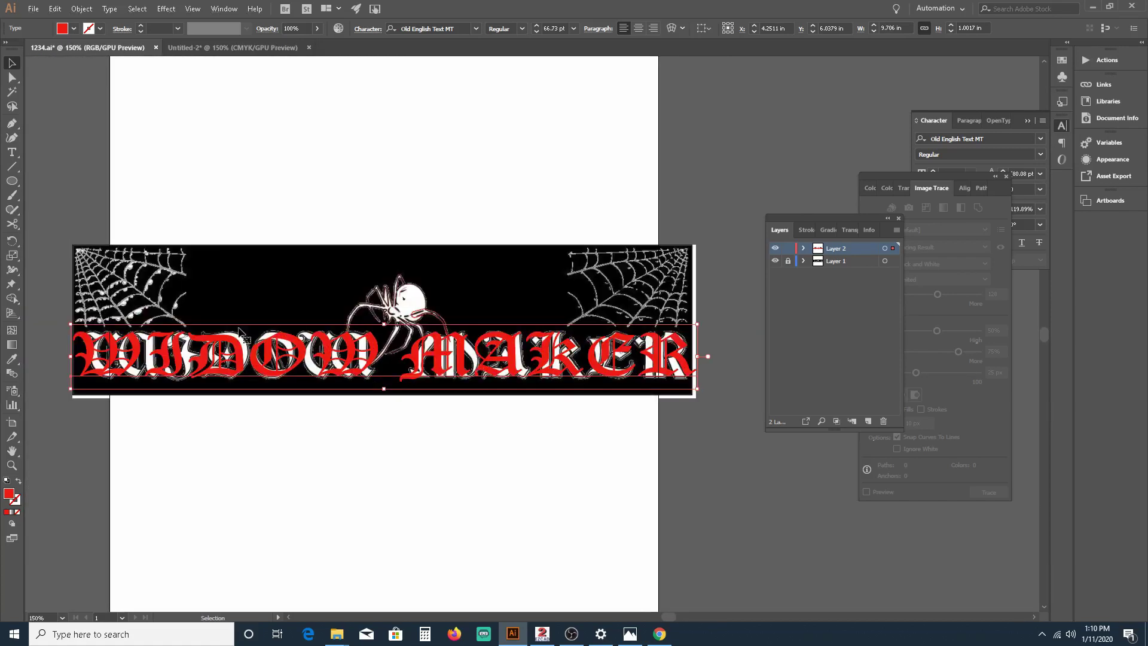
click(163, 304)
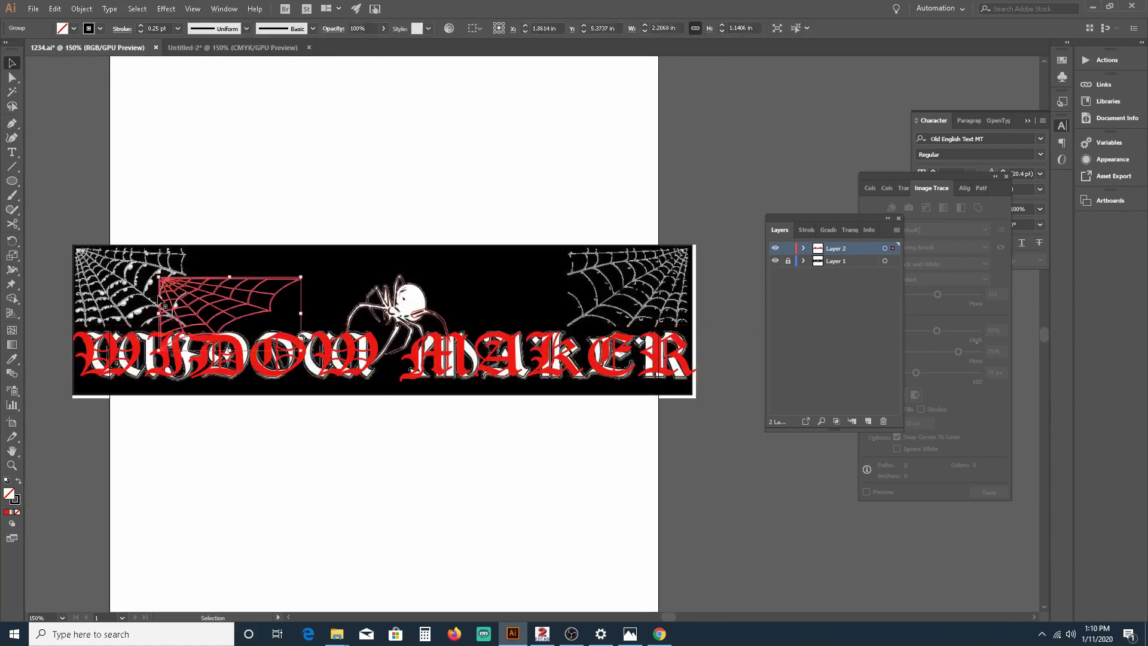
shift+click(90, 29)
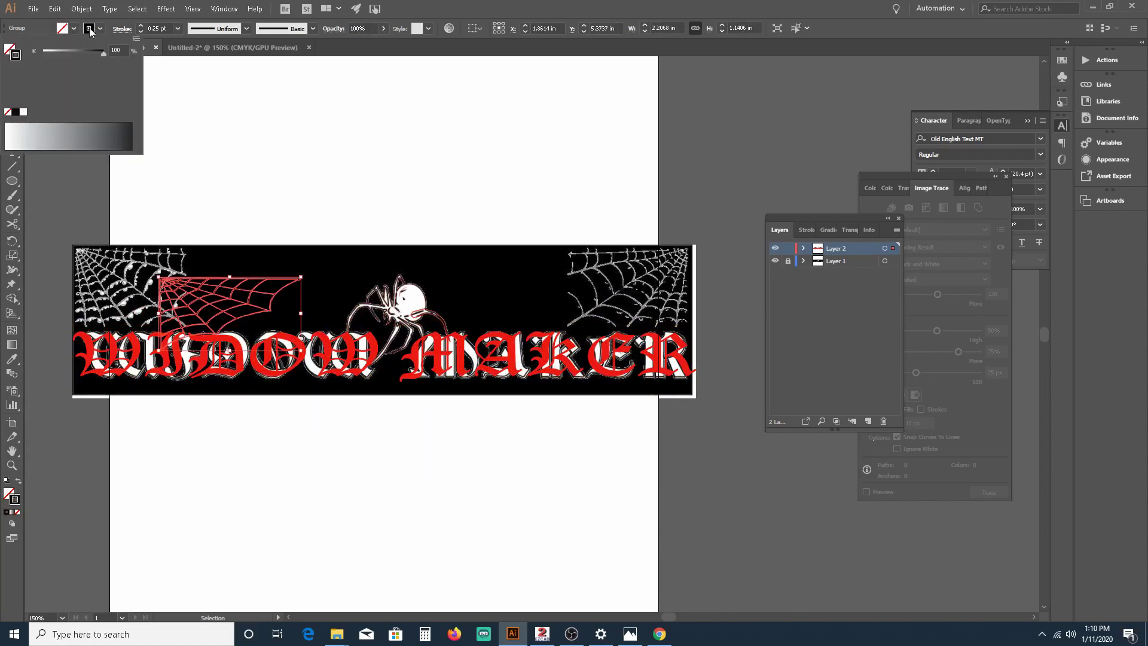
click(137, 38)
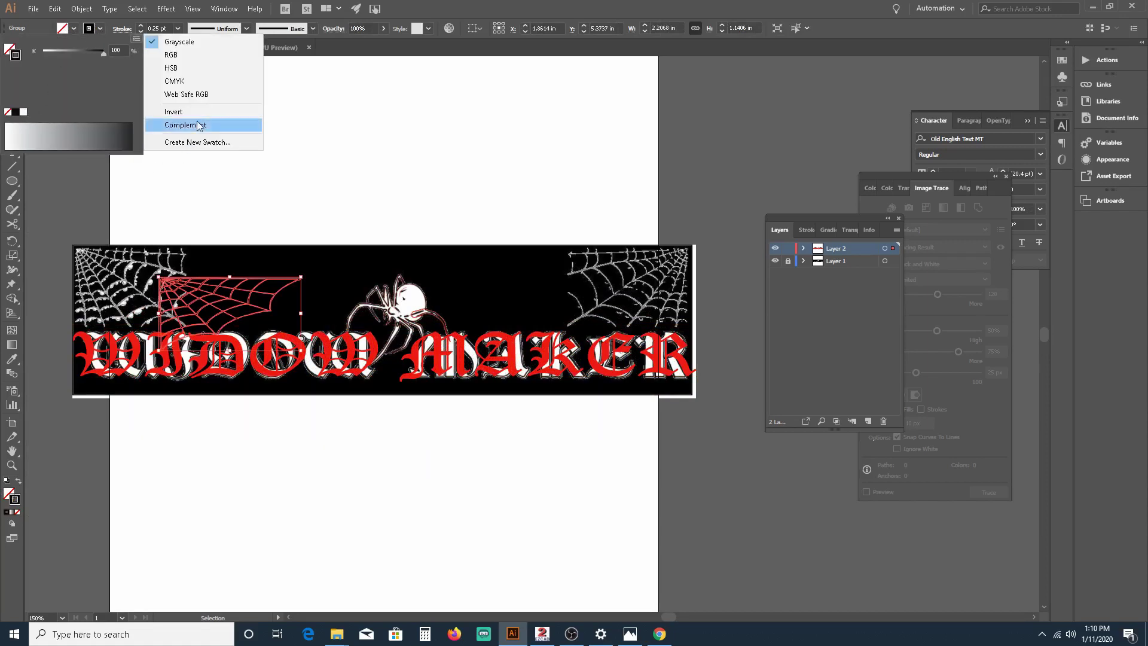
click(174, 55)
click(13, 128)
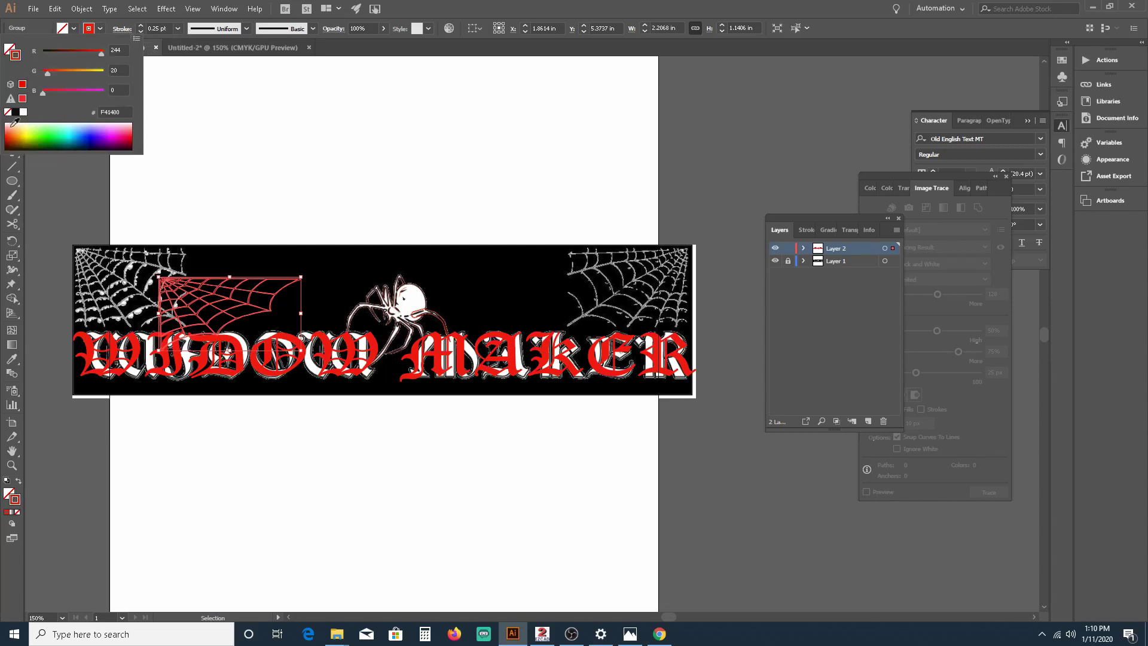
click(201, 286)
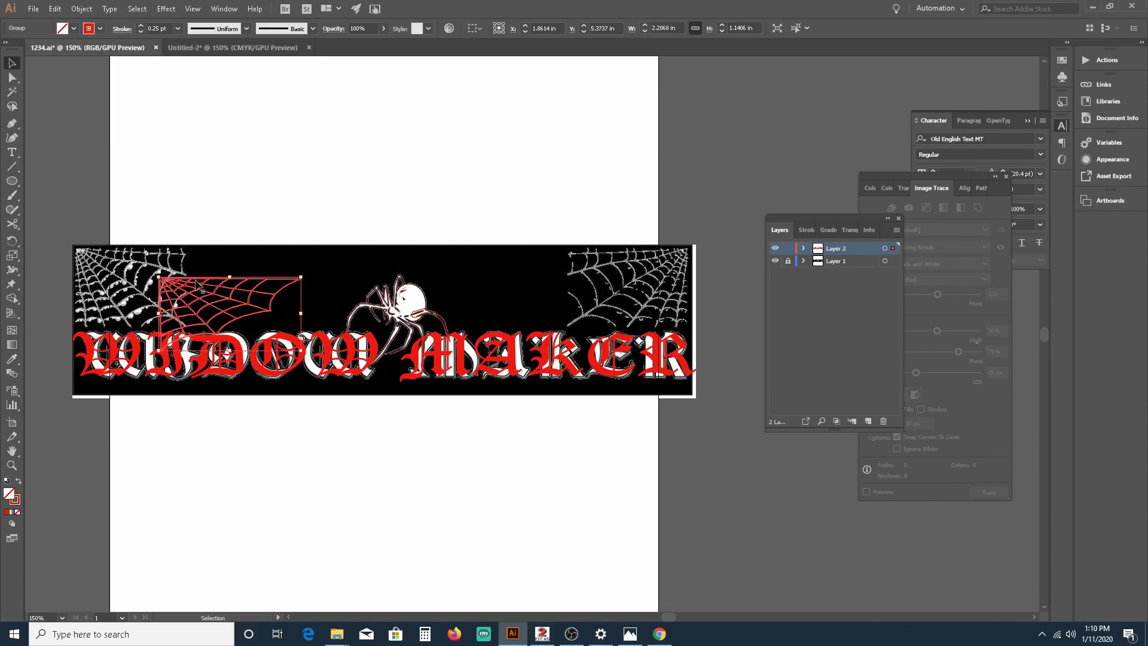
drag(198, 285, 112, 256)
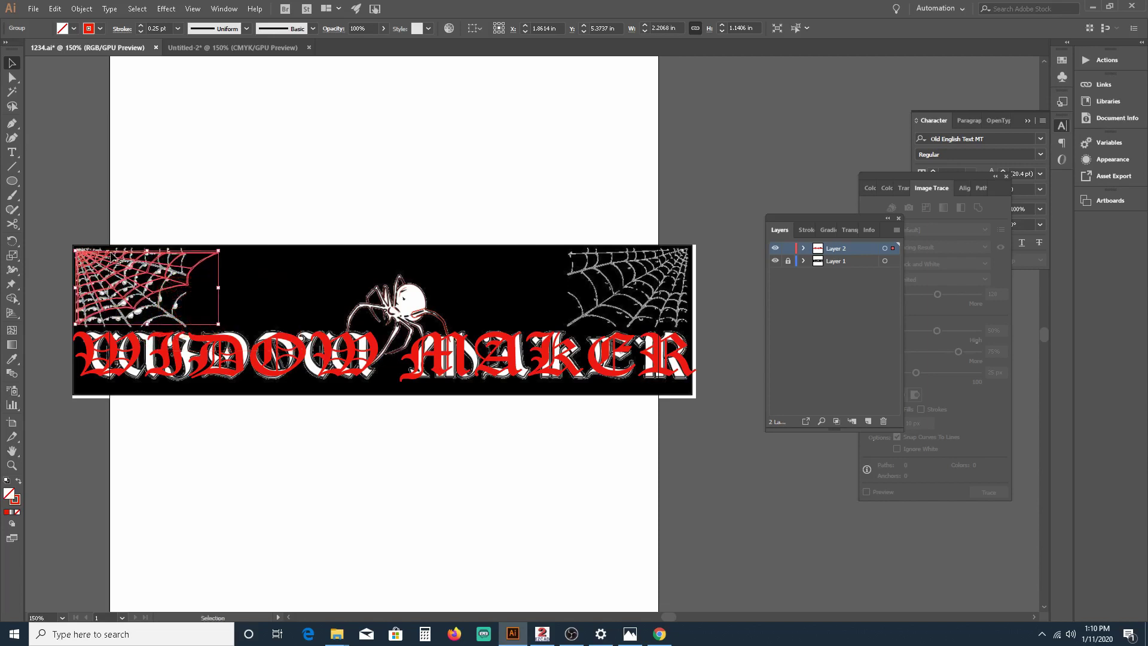
click(265, 207)
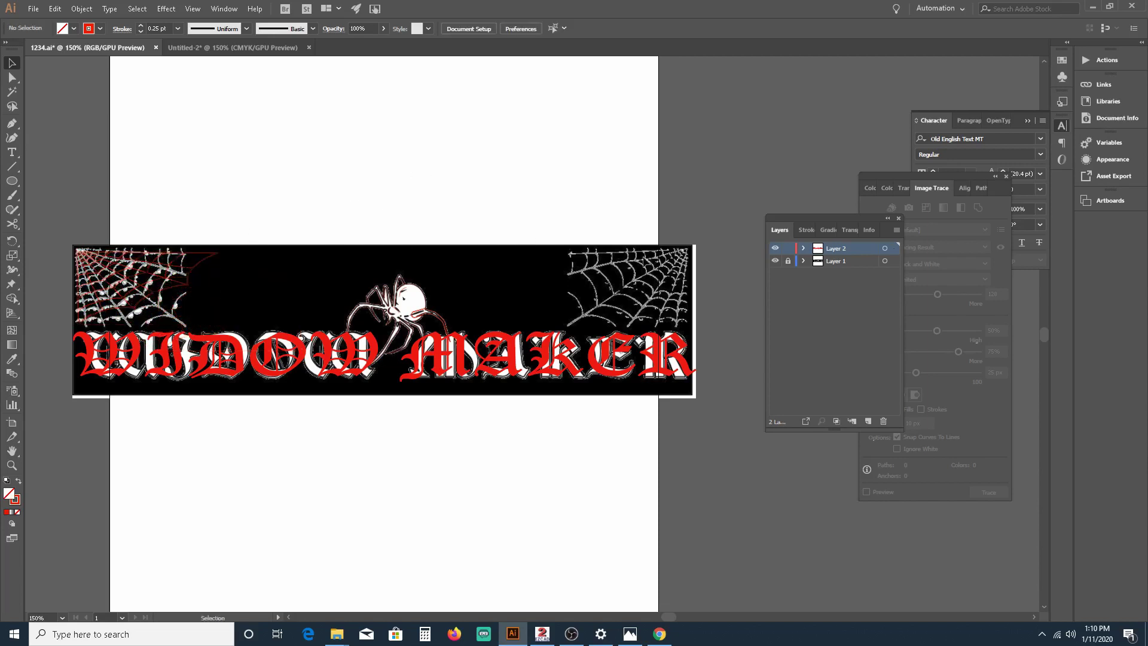
Step: Switch the right web's stroke to RGB red and move the web onto the banner's upper-right corner web
key(ctrl+v)
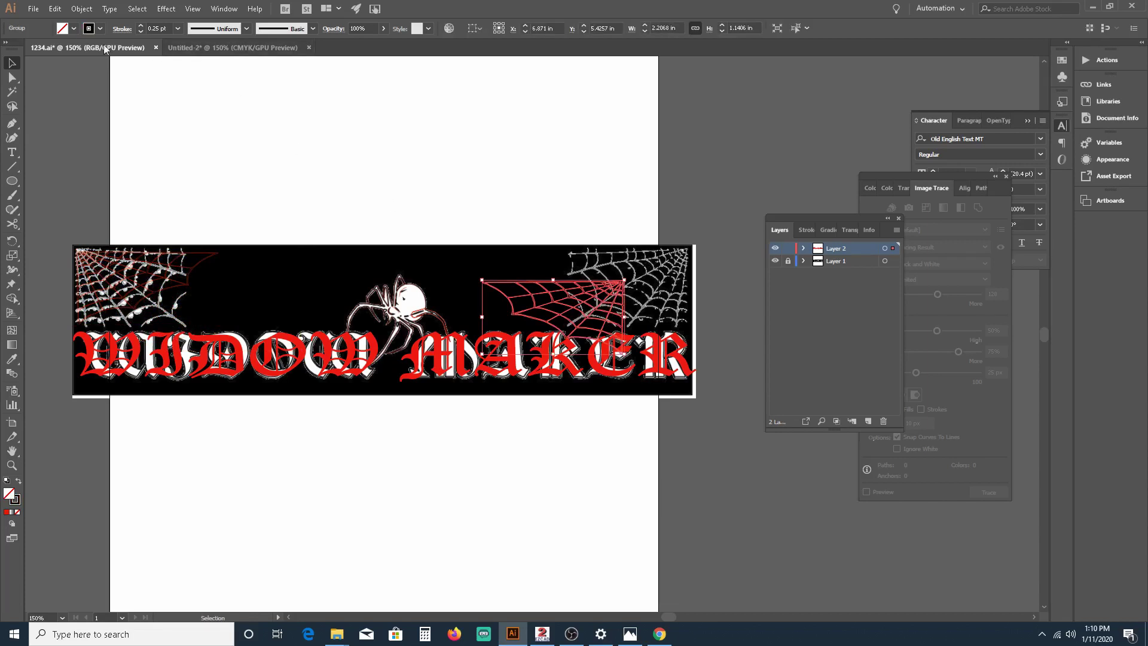
click(96, 32)
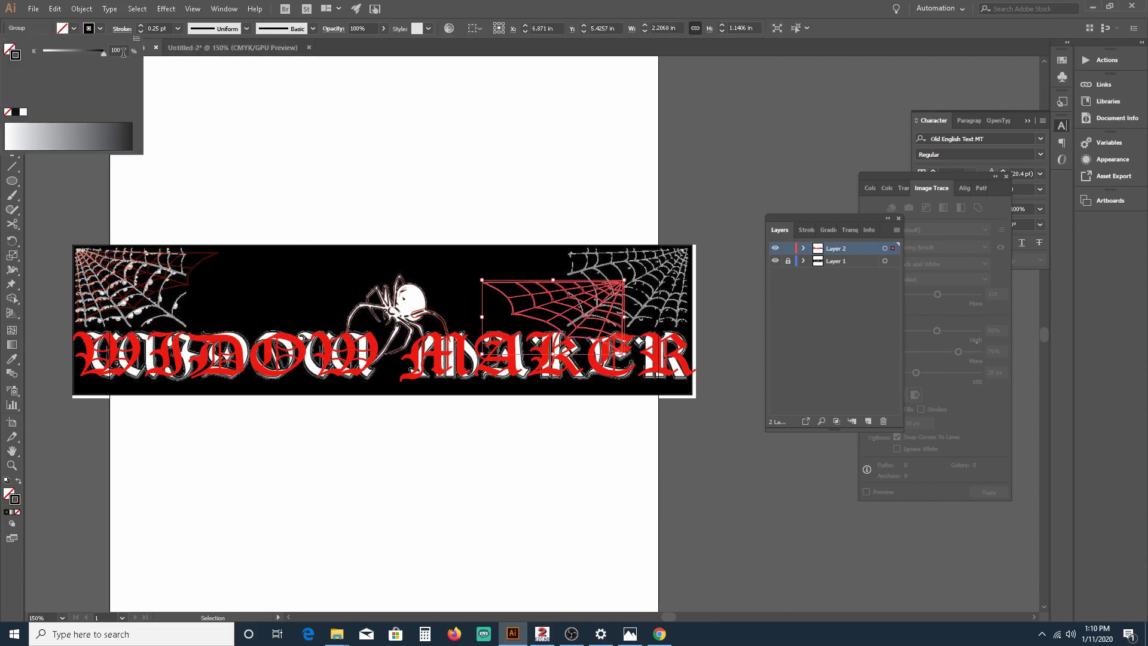
click(136, 38)
click(192, 56)
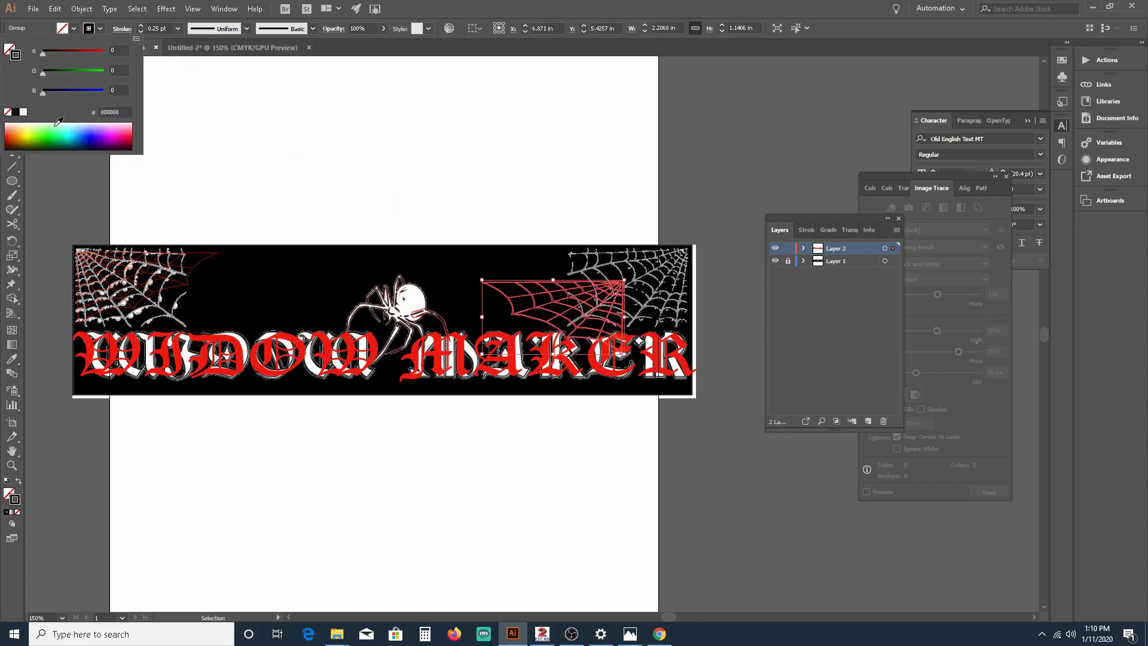
click(12, 128)
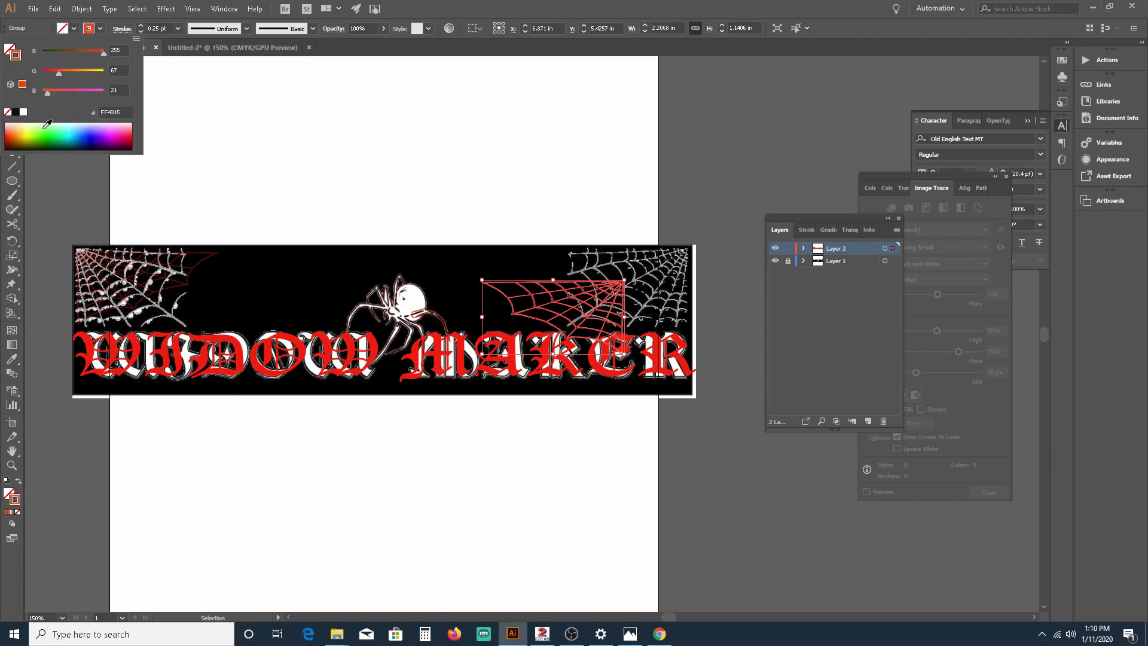
click(9, 129)
click(213, 92)
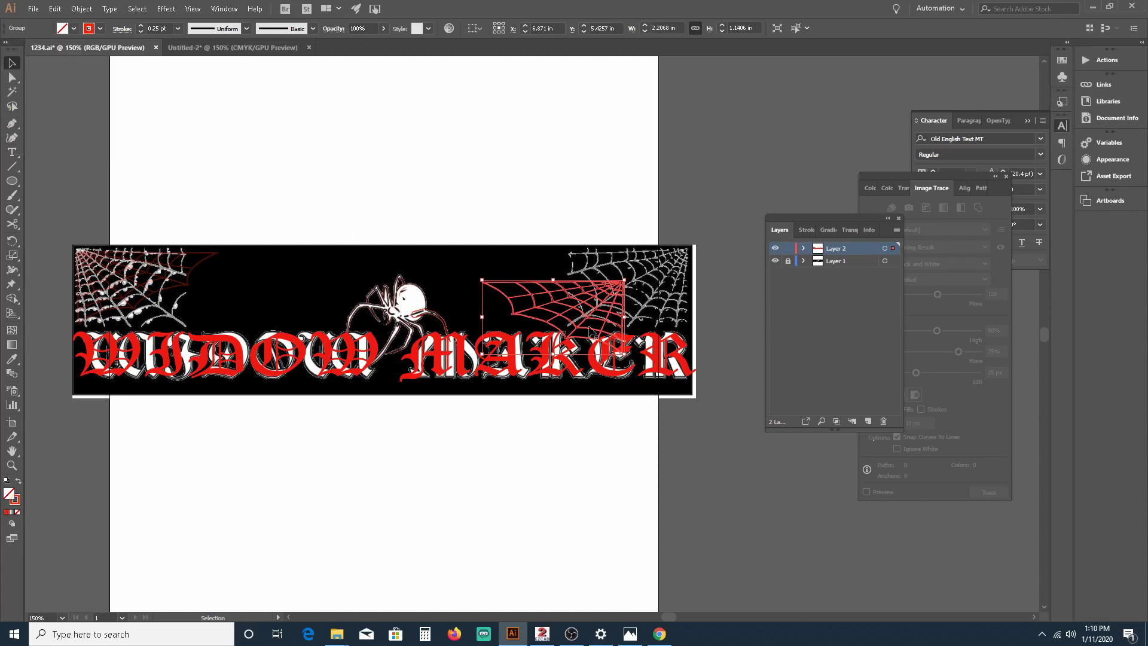
drag(587, 310, 652, 279)
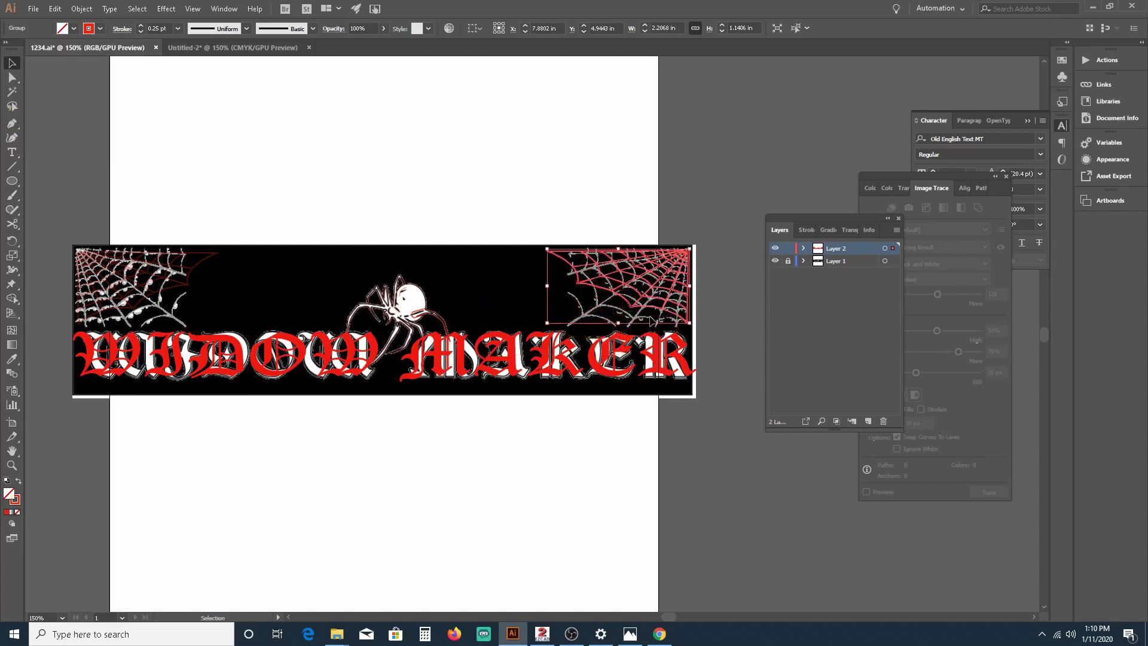
Step: Hide Layer 1, which holds the reference banner
click(775, 262)
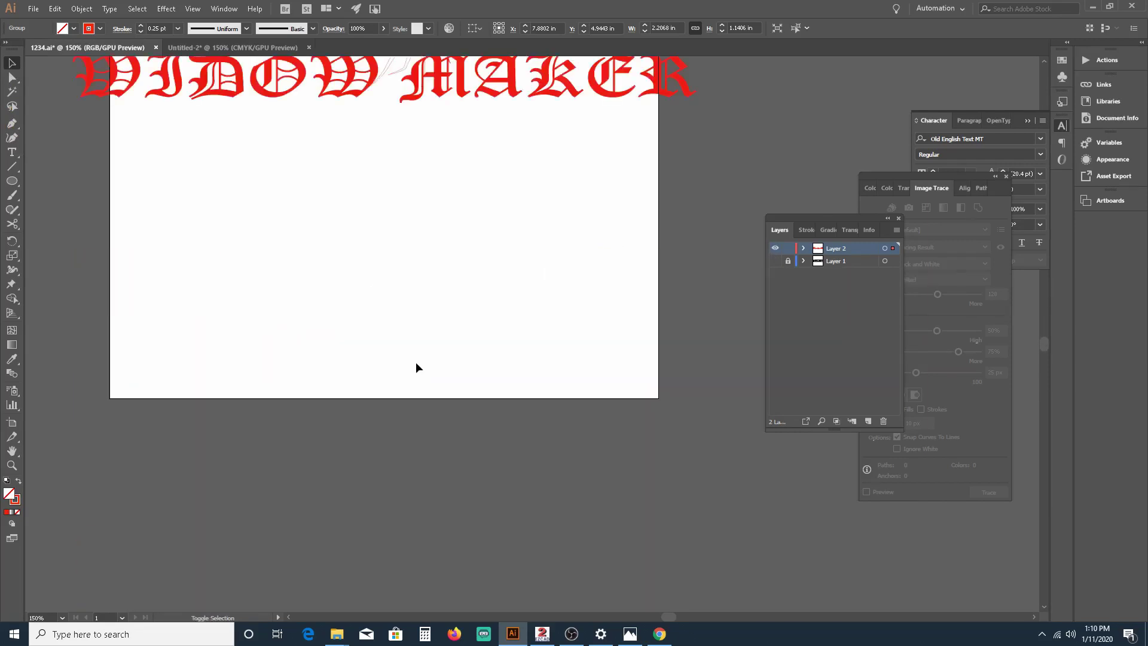
scroll(267, 442, up, 4)
scroll(336, 421, down, 4)
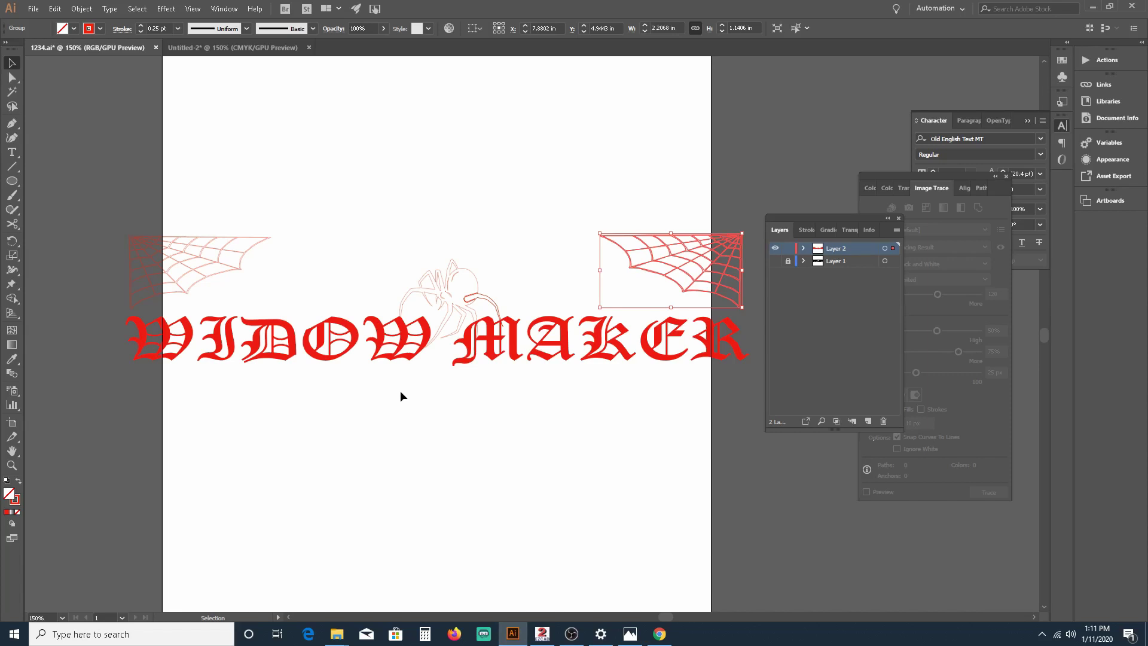
Step: Expand the WIDOW MAKER text into editable shapes with the Object and Fill options
click(346, 335)
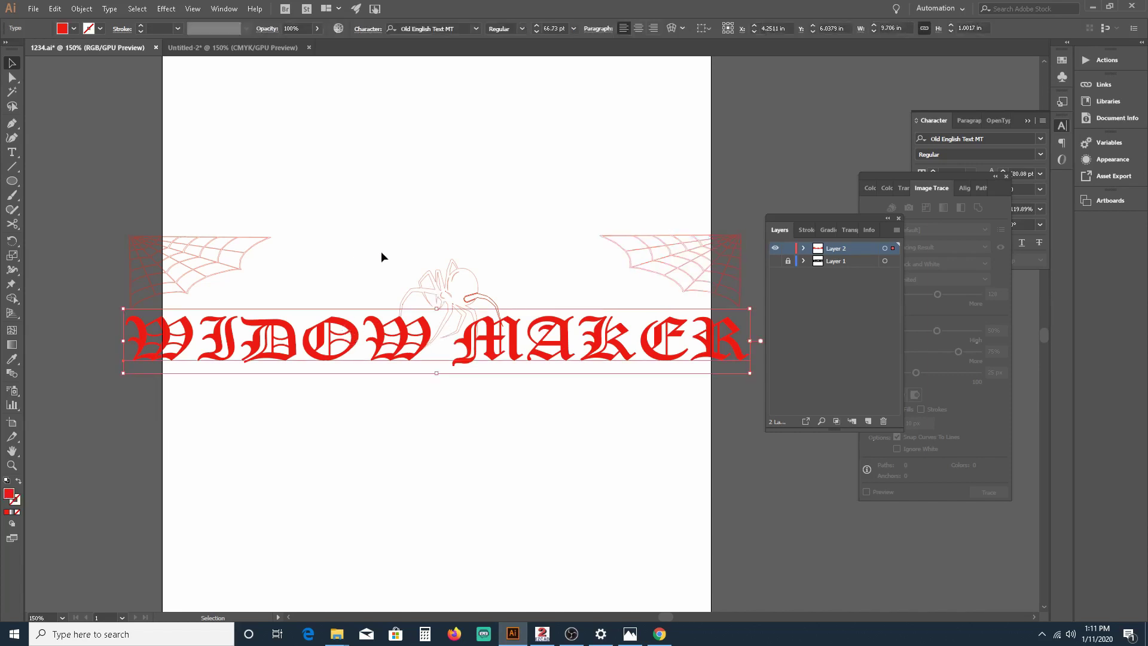
click(81, 8)
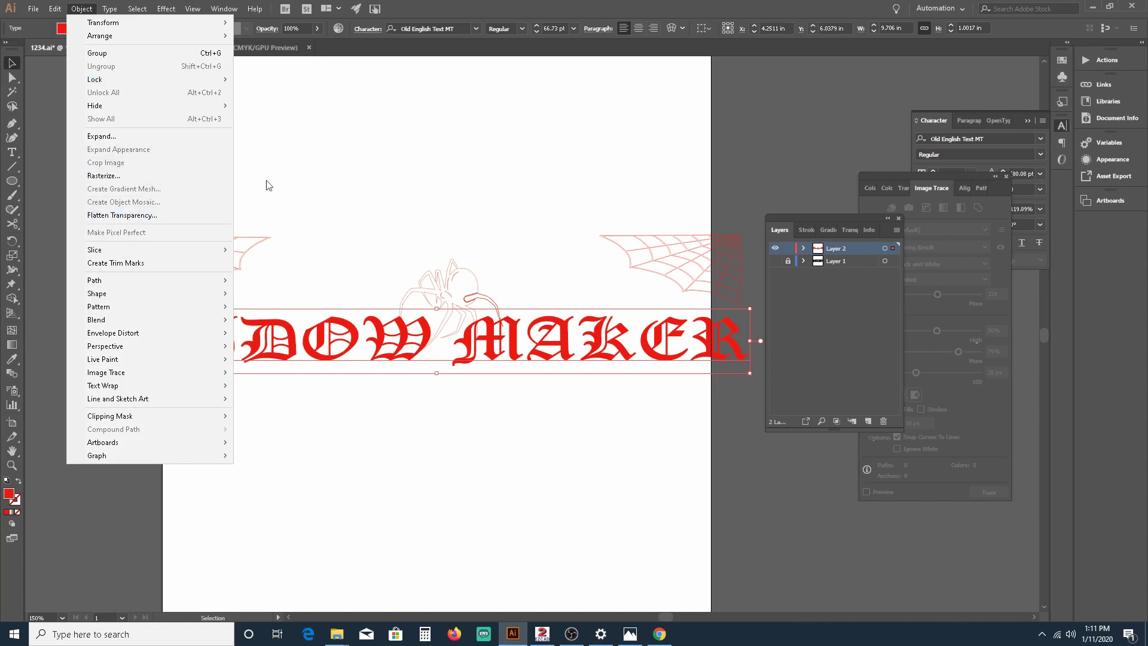
click(125, 135)
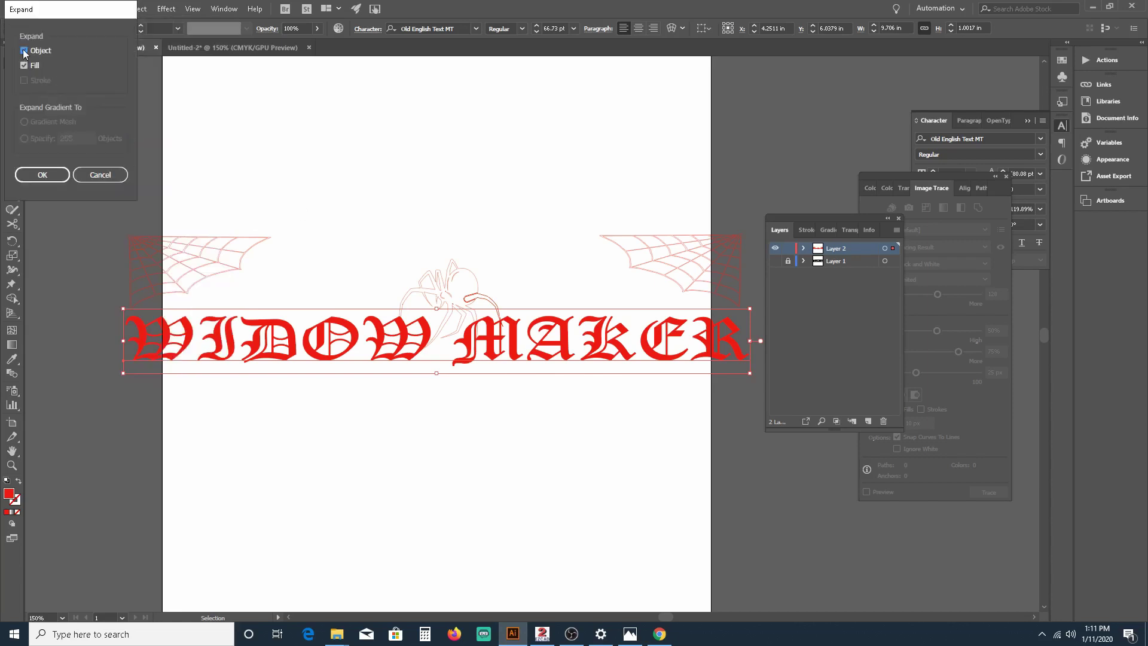
click(42, 174)
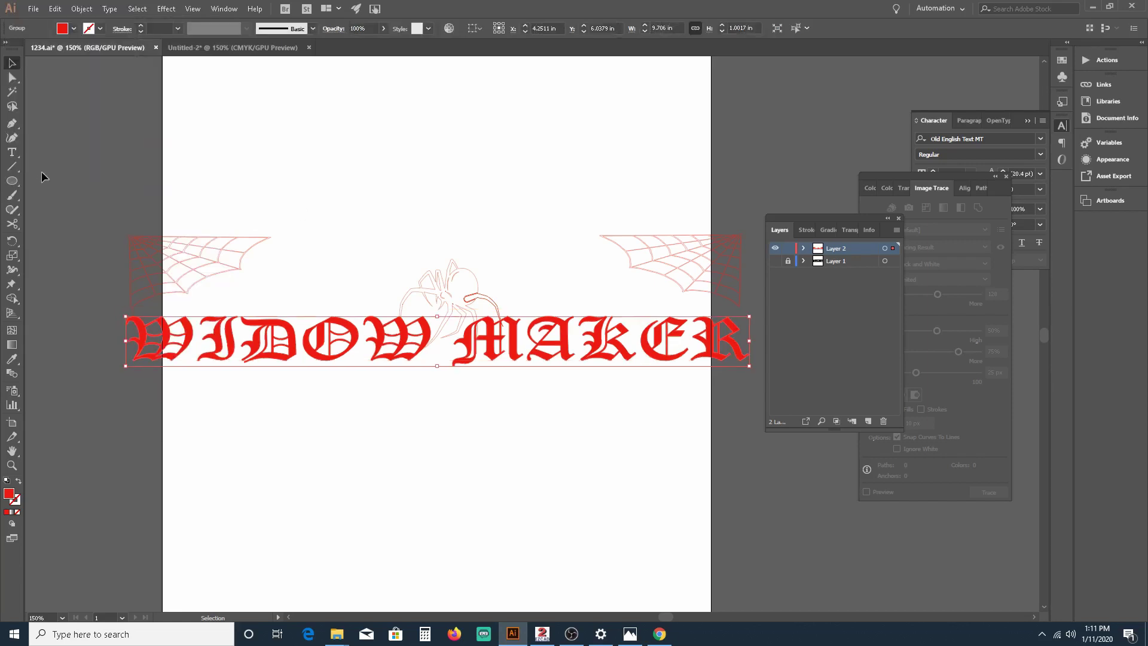
click(368, 448)
scroll(367, 447, up, 2)
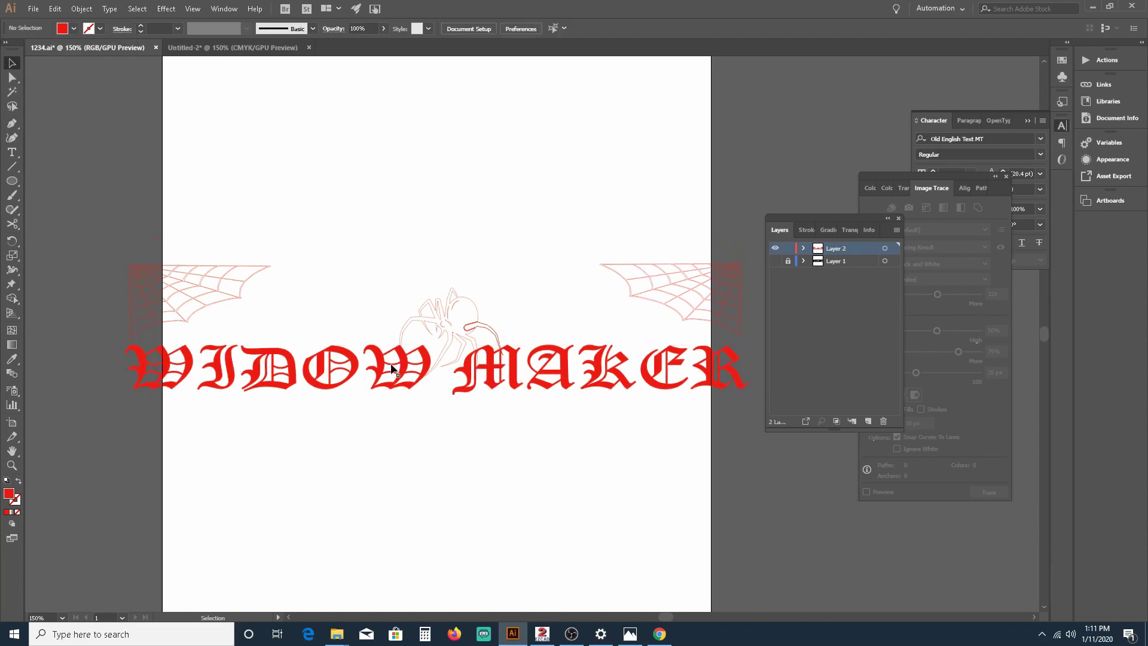
Step: Remove the fill from the expanded lettering and give it a red 0.25 pt stroke
click(392, 369)
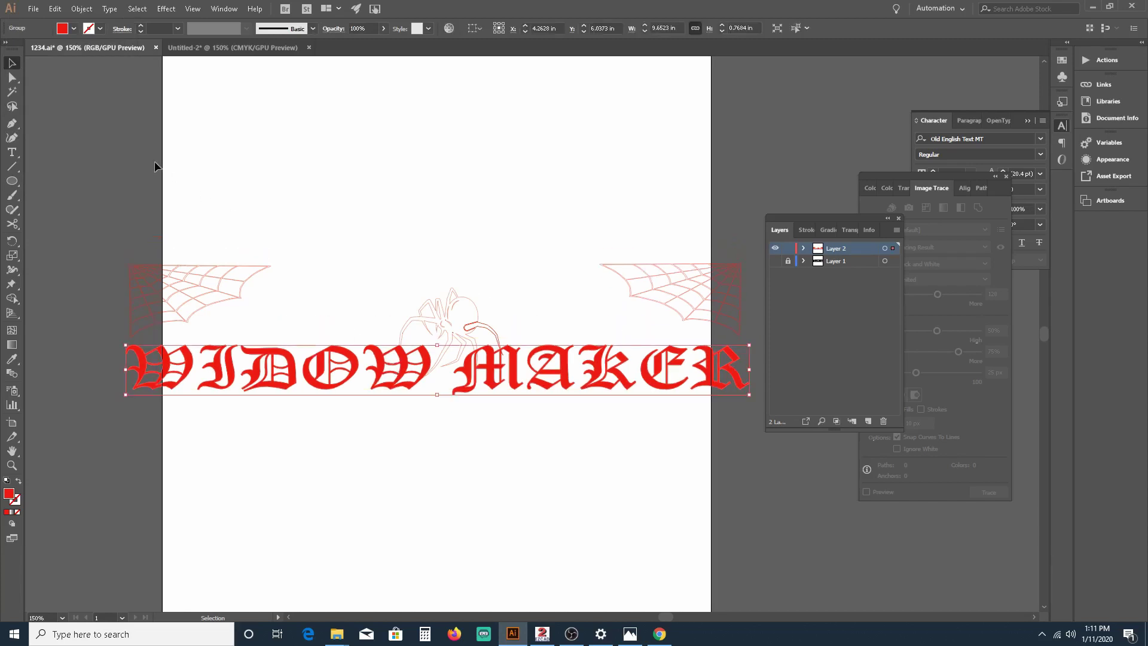
shift+click(62, 31)
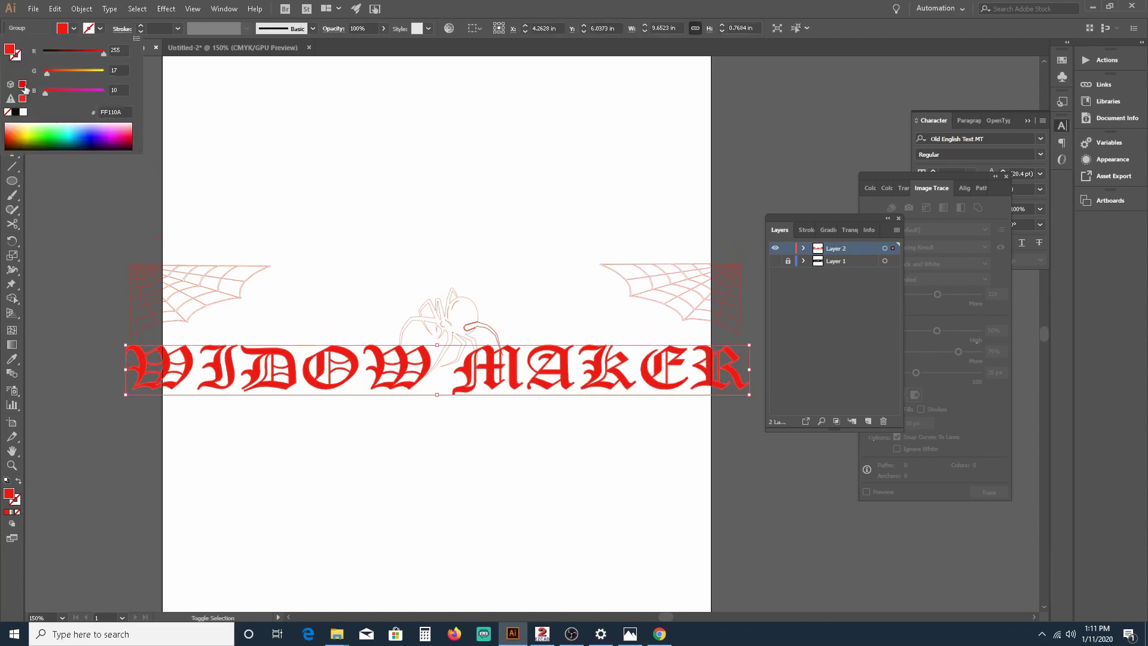
click(7, 112)
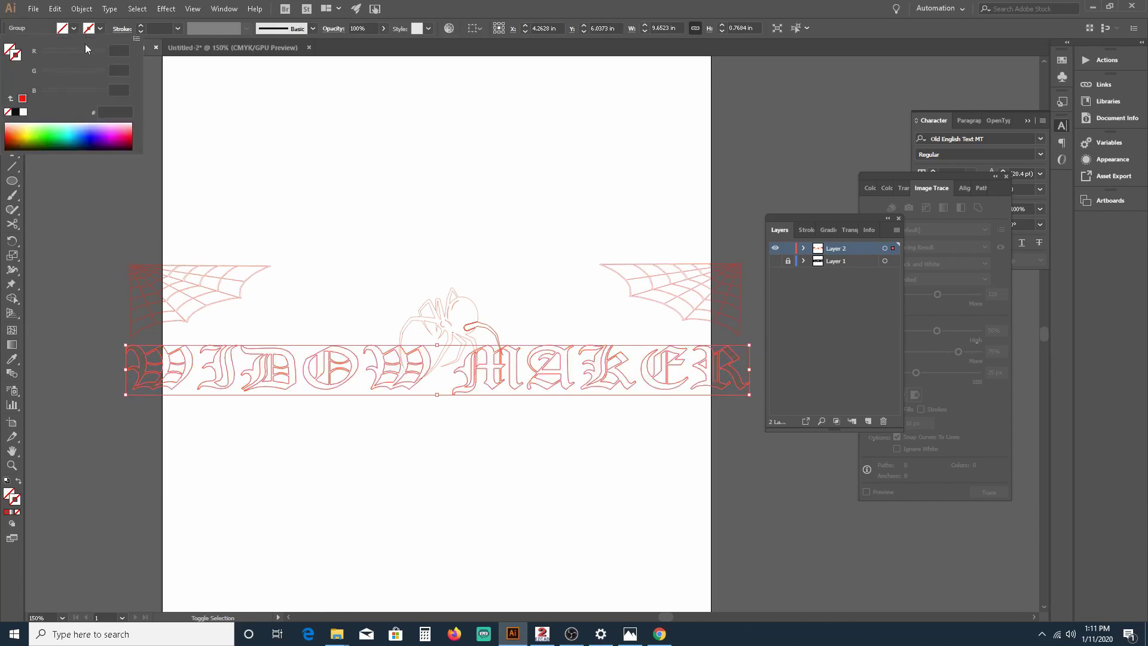
click(22, 98)
click(178, 29)
click(184, 42)
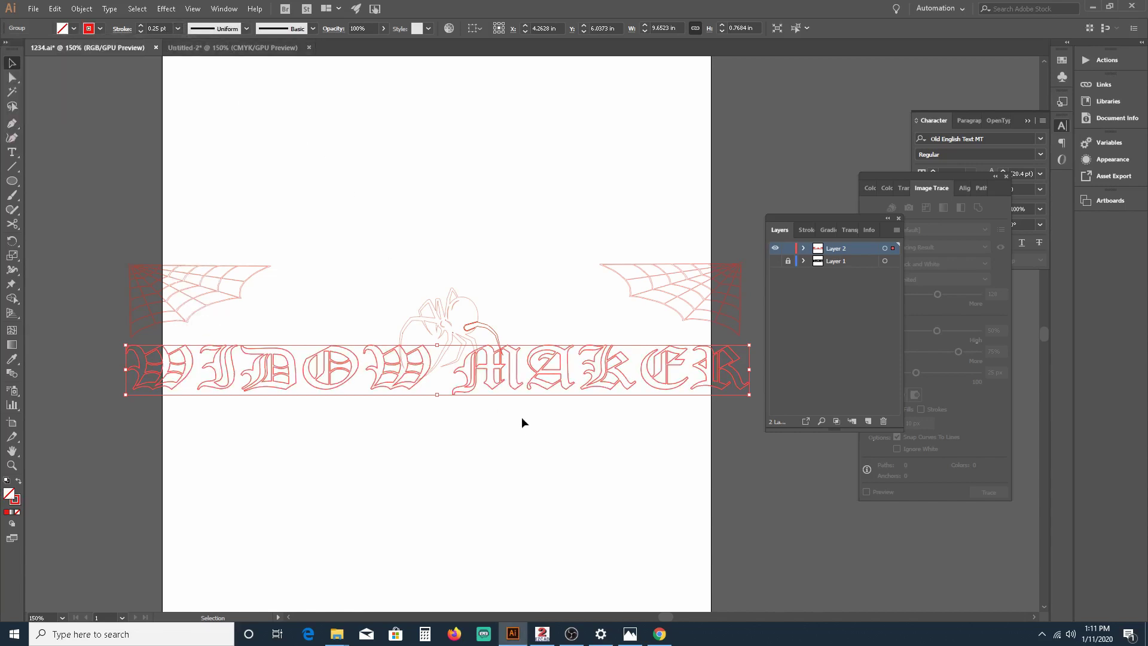
click(505, 425)
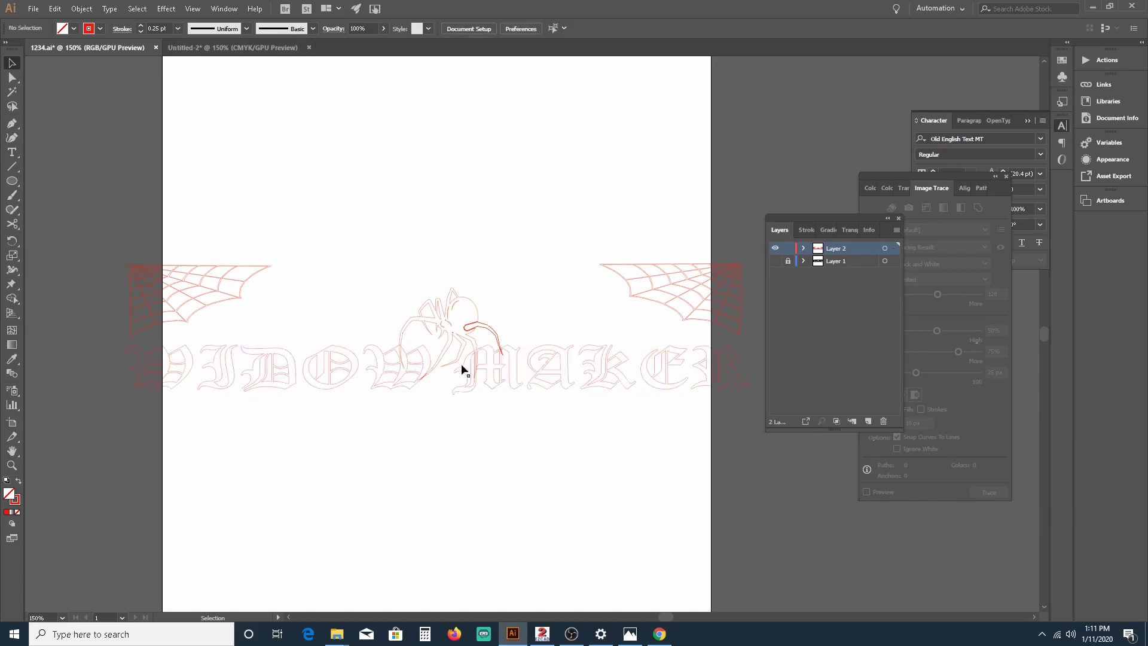
Step: Examine up close where the spider's legs cross the outlines of the W and M
scroll(415, 362, up, 5)
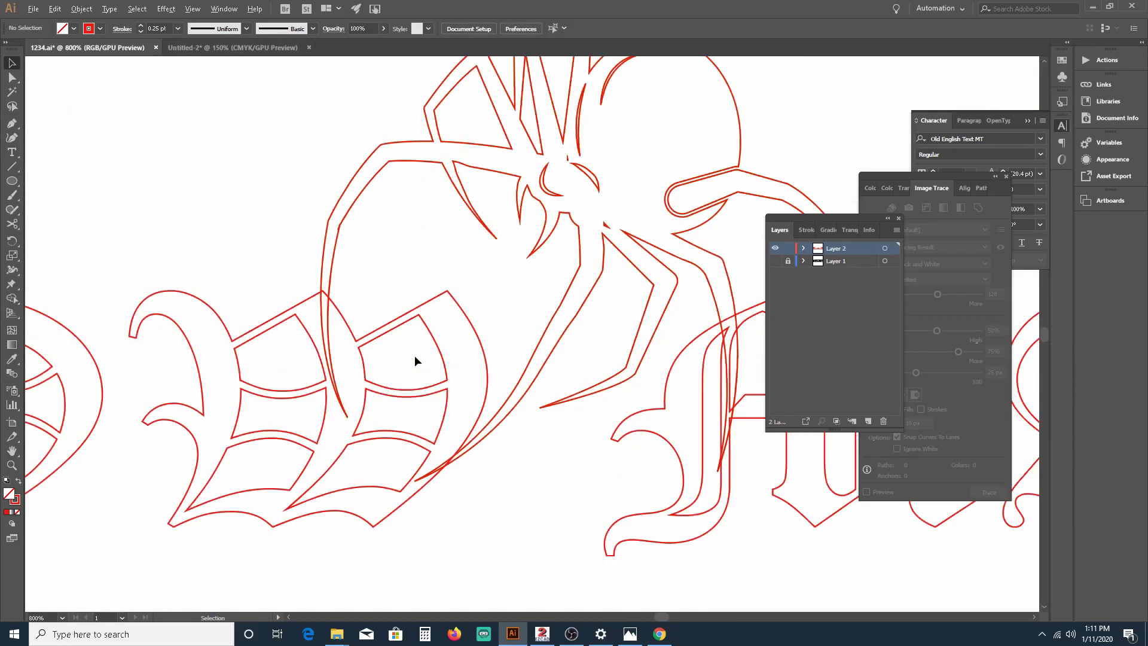
scroll(528, 346, down, 2)
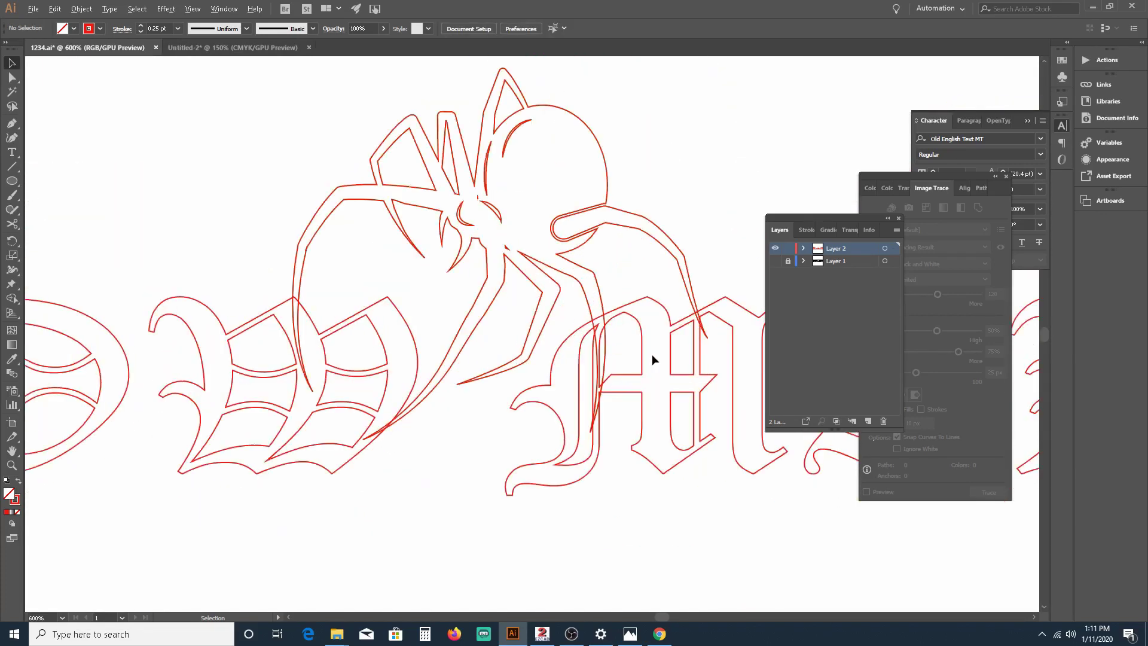
scroll(670, 349, up, 1)
scroll(668, 346, down, 3)
scroll(489, 382, down, 1)
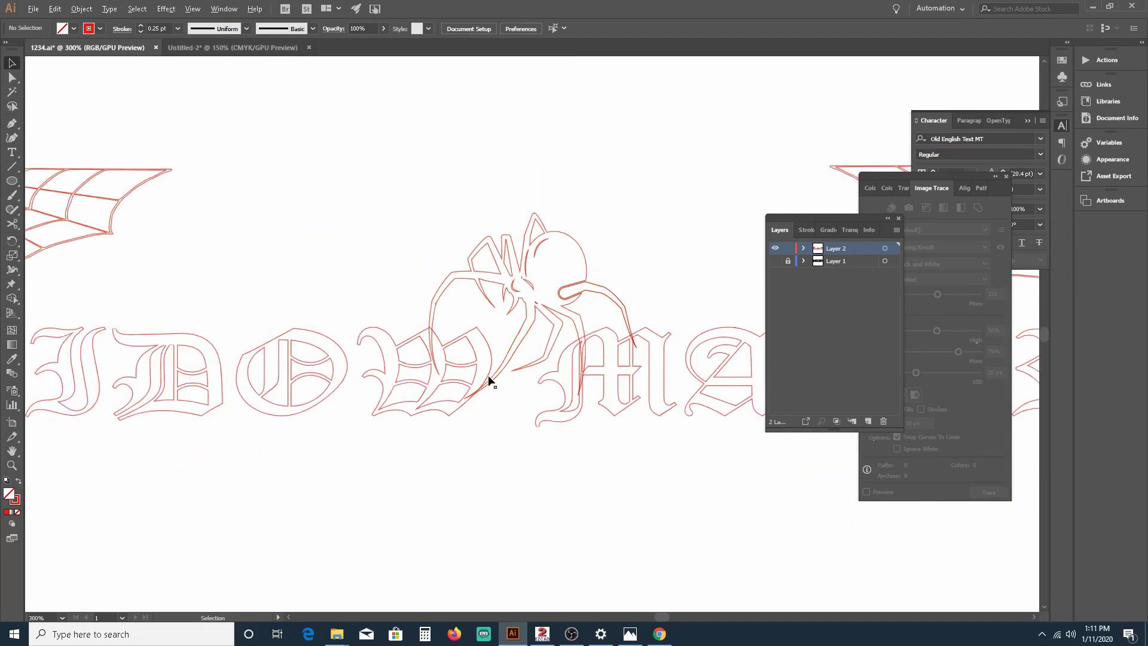
Step: Try to merge the spider's leg tip where it crosses the W, using Shape Builder on all the artwork
scroll(489, 381, up, 1)
scroll(424, 397, down, 3)
scroll(413, 403, up, 1)
scroll(413, 404, down, 1)
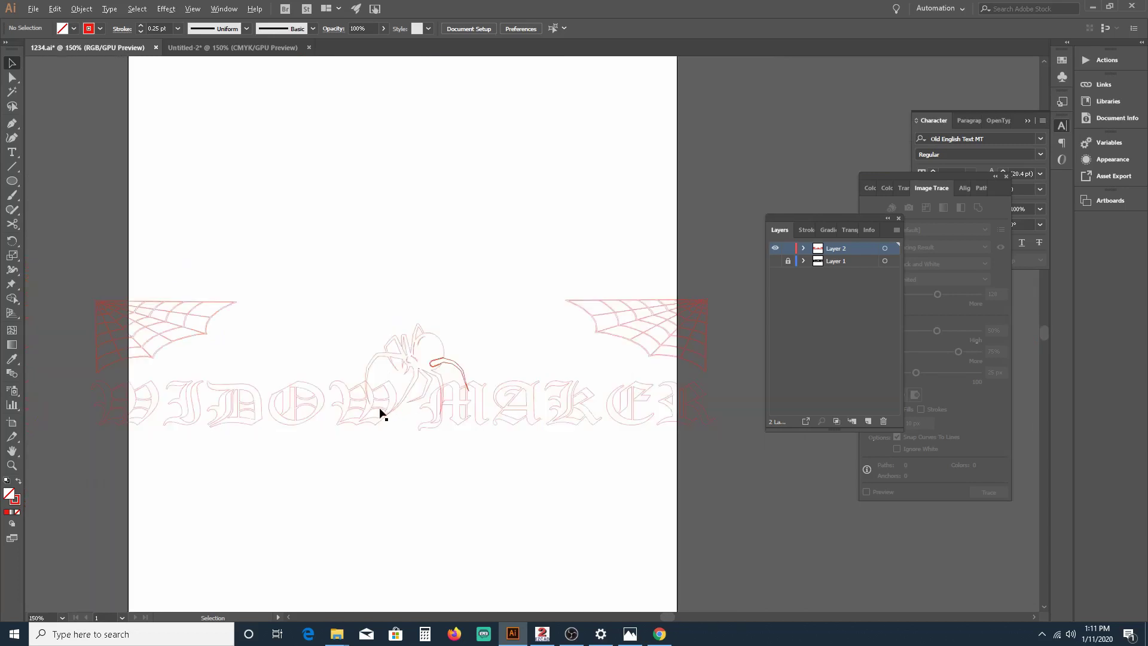
scroll(383, 403, up, 3)
scroll(377, 404, up, 2)
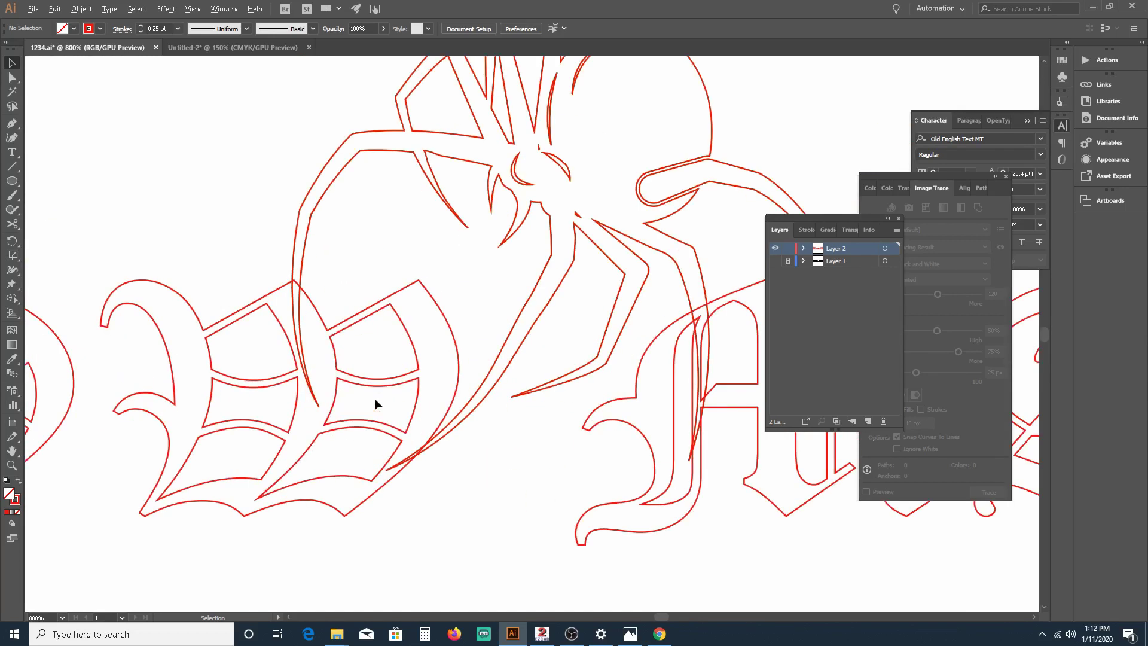
key(a)
key(ctrl+a)
key(v)
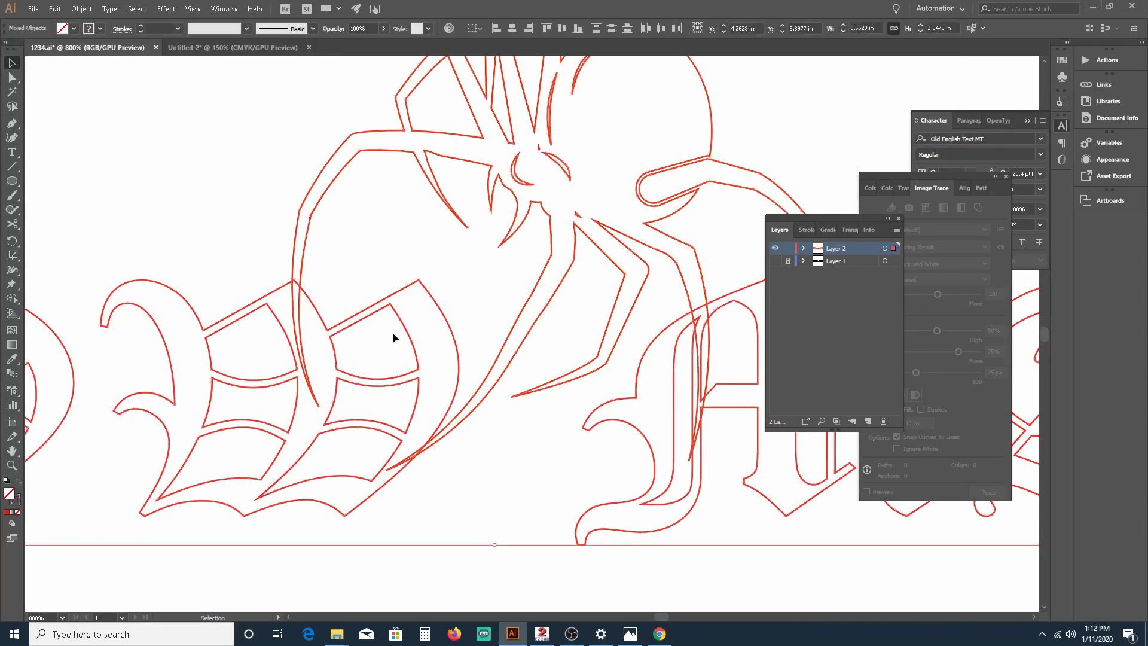
click(11, 299)
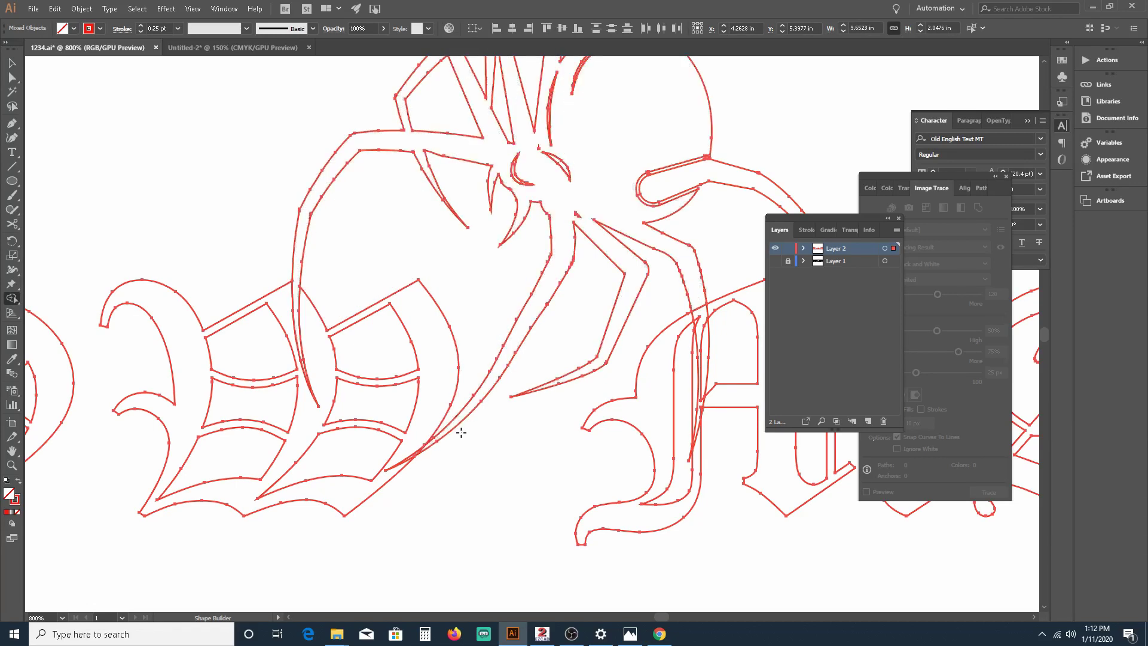
scroll(423, 462, up, 5)
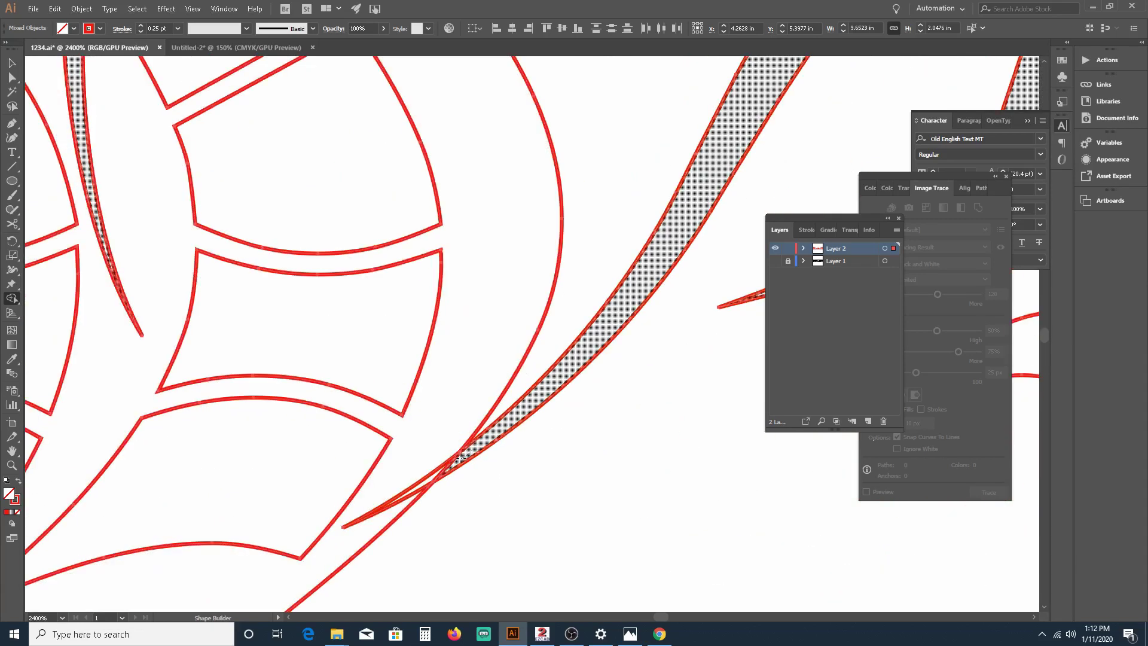
drag(461, 455, 437, 466)
scroll(361, 426, down, 1)
scroll(358, 424, right, 1)
scroll(359, 426, down, 5)
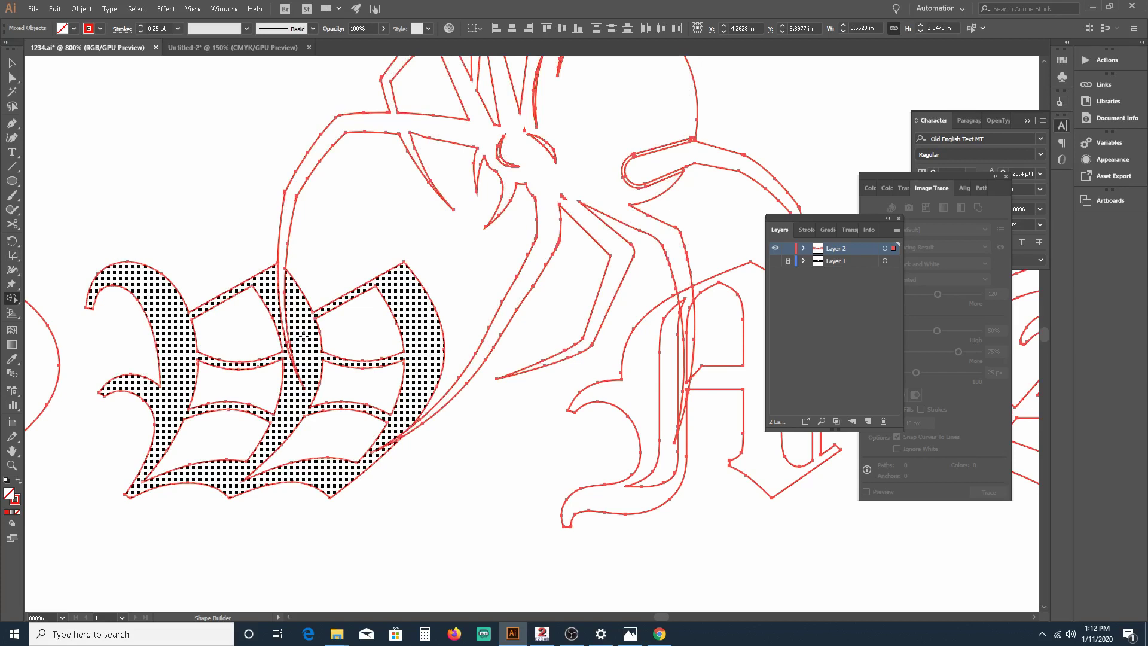
scroll(302, 340, right, 5)
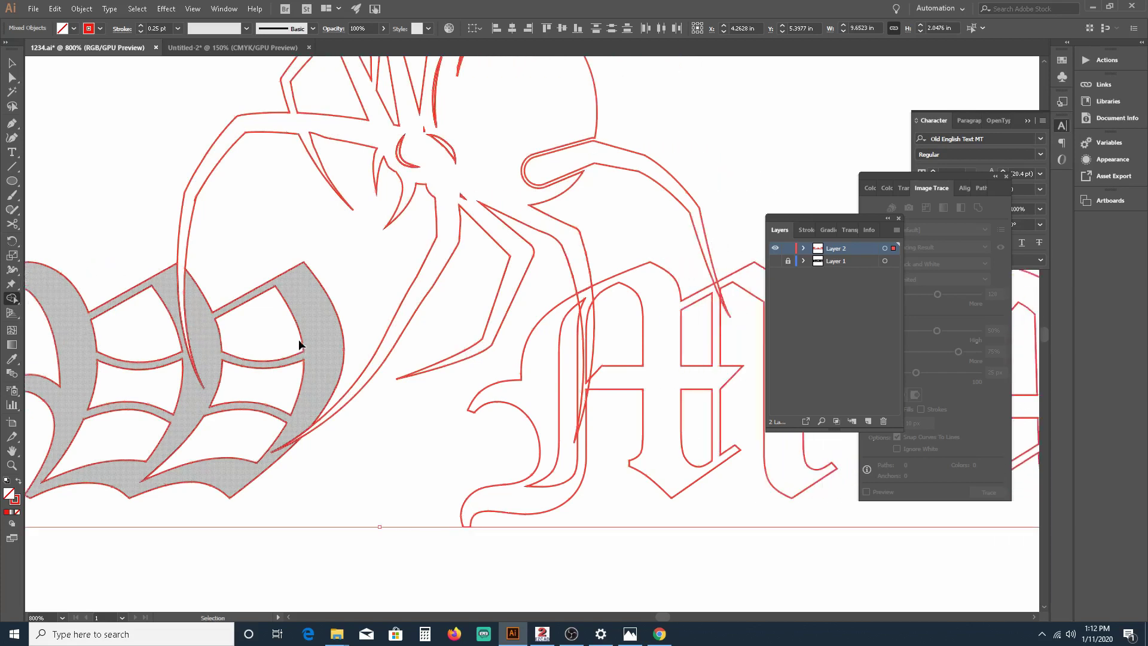
Step: Examine how the spider's legs overlap the outlines of the W and M
click(12, 62)
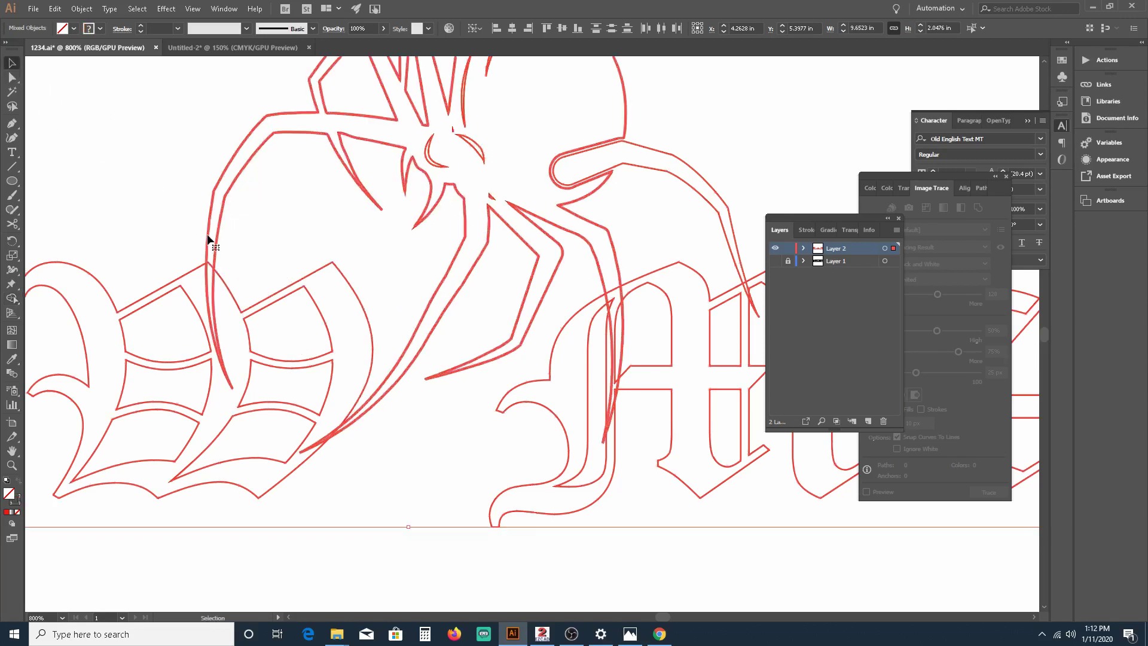
scroll(393, 225, down, 2)
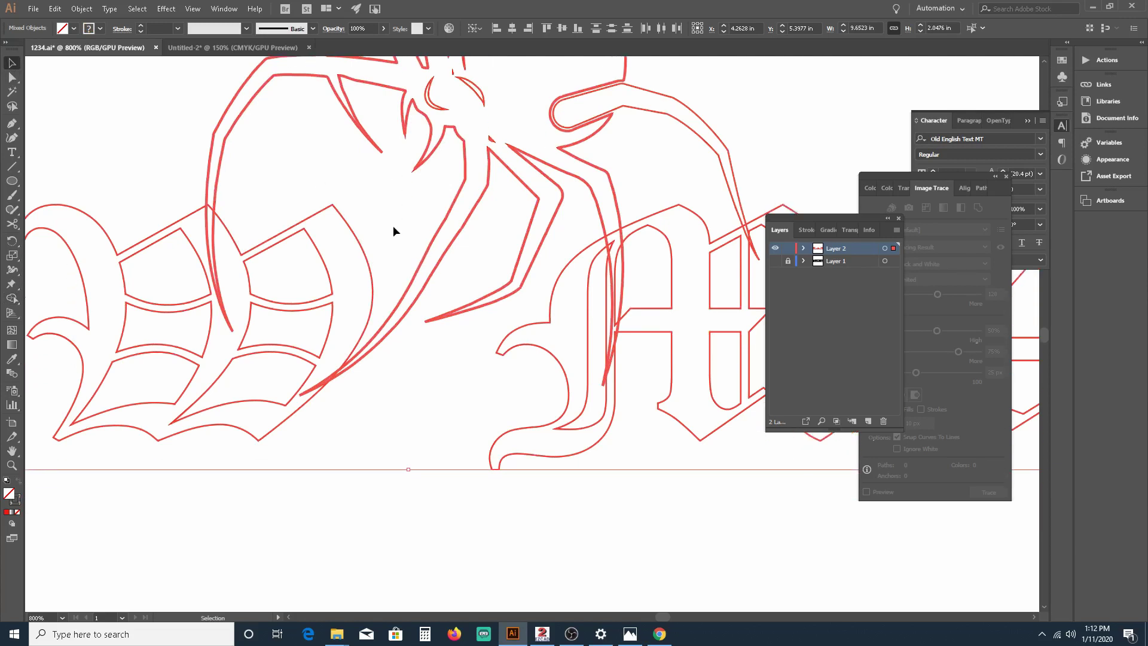
scroll(393, 225, up, 2)
scroll(482, 259, down, 1)
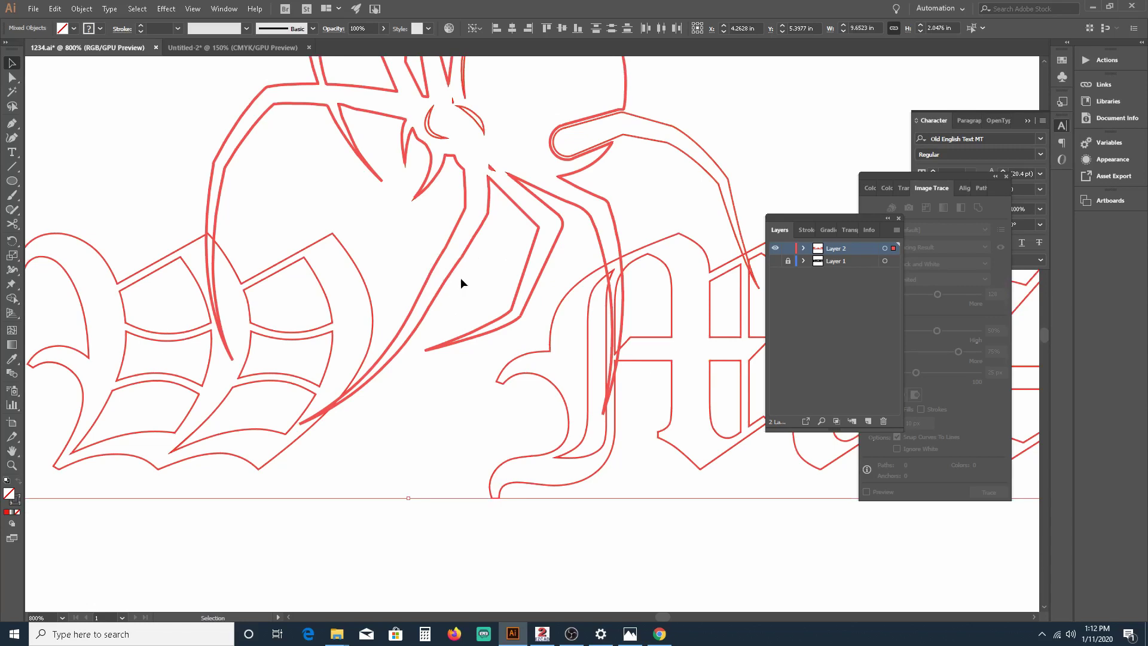
scroll(460, 277, up, 9)
scroll(522, 277, down, 9)
scroll(609, 266, down, 2)
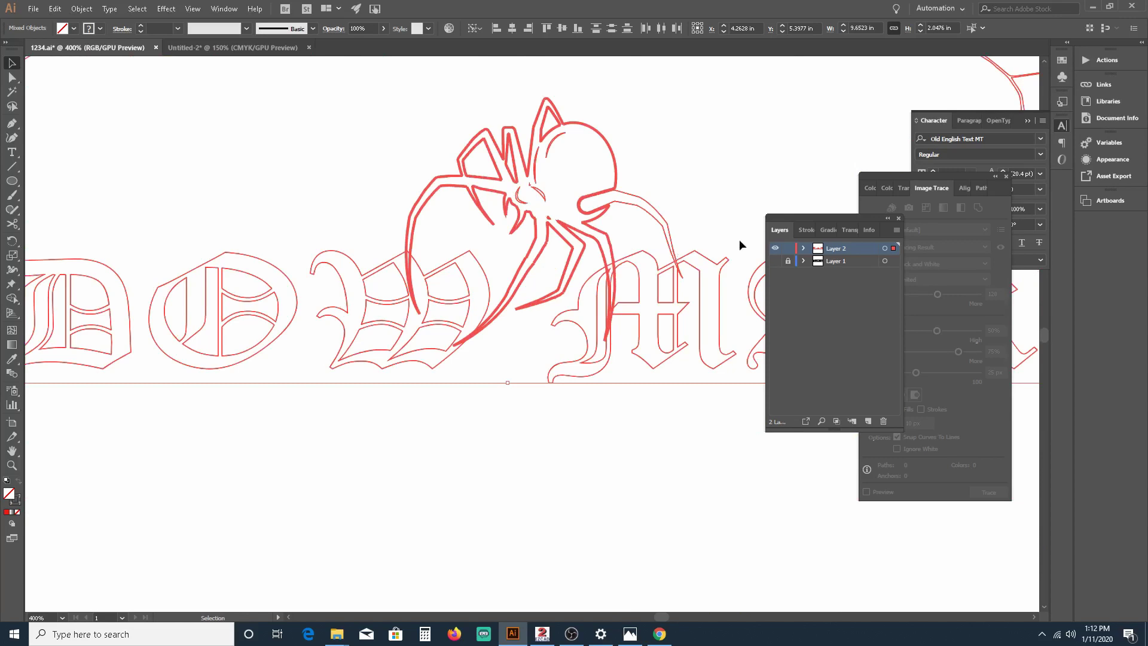
scroll(641, 257, down, 3)
scroll(501, 311, up, 4)
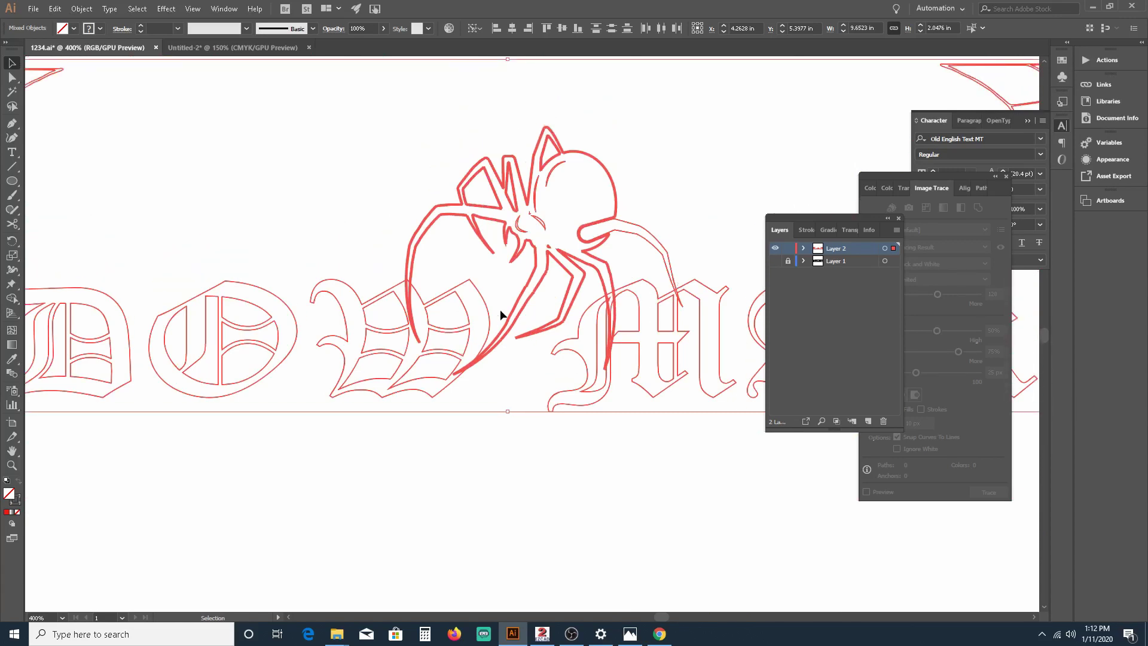
scroll(501, 313, down, 2)
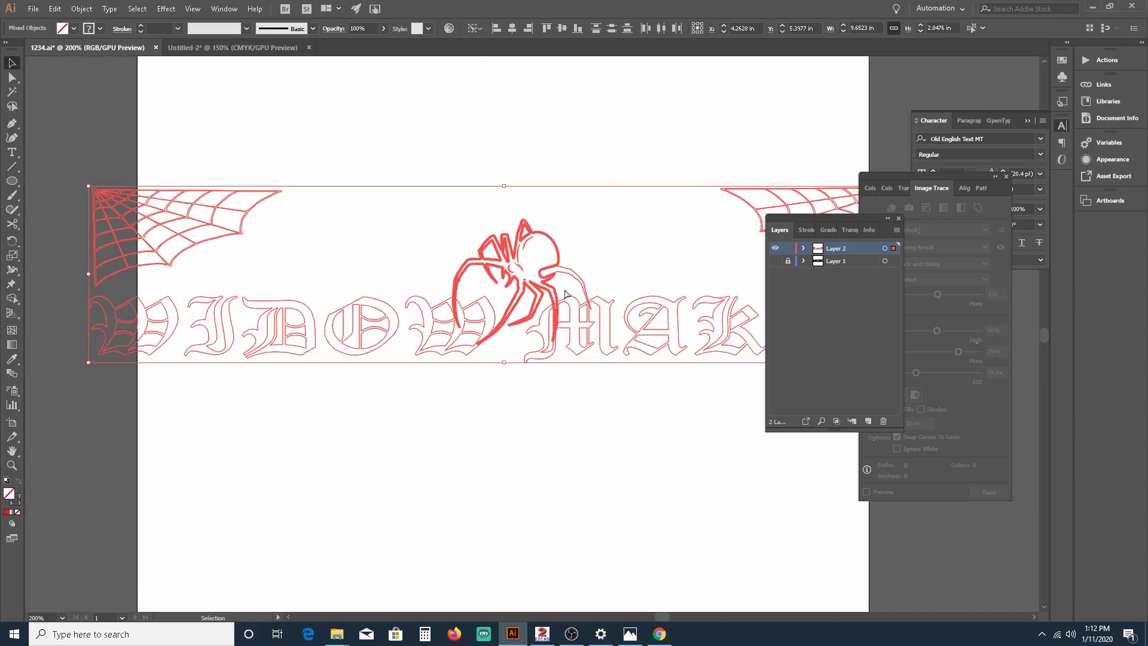
scroll(565, 294, up, 4)
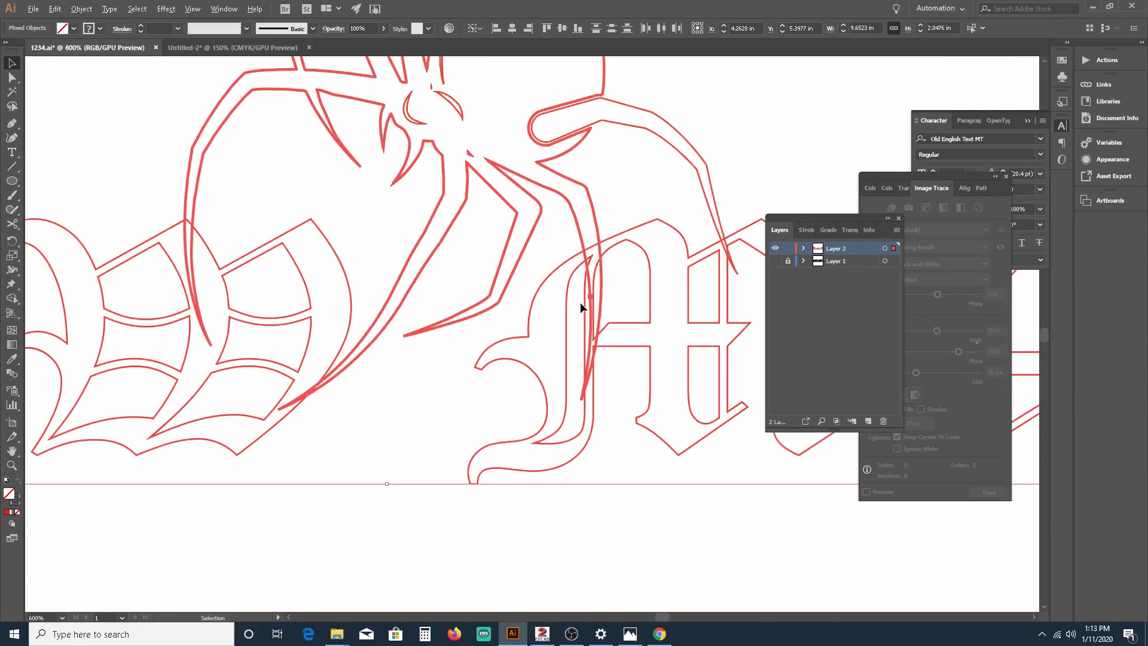
Step: Release the compound path of the spider's body and legs
click(184, 193)
click(186, 194)
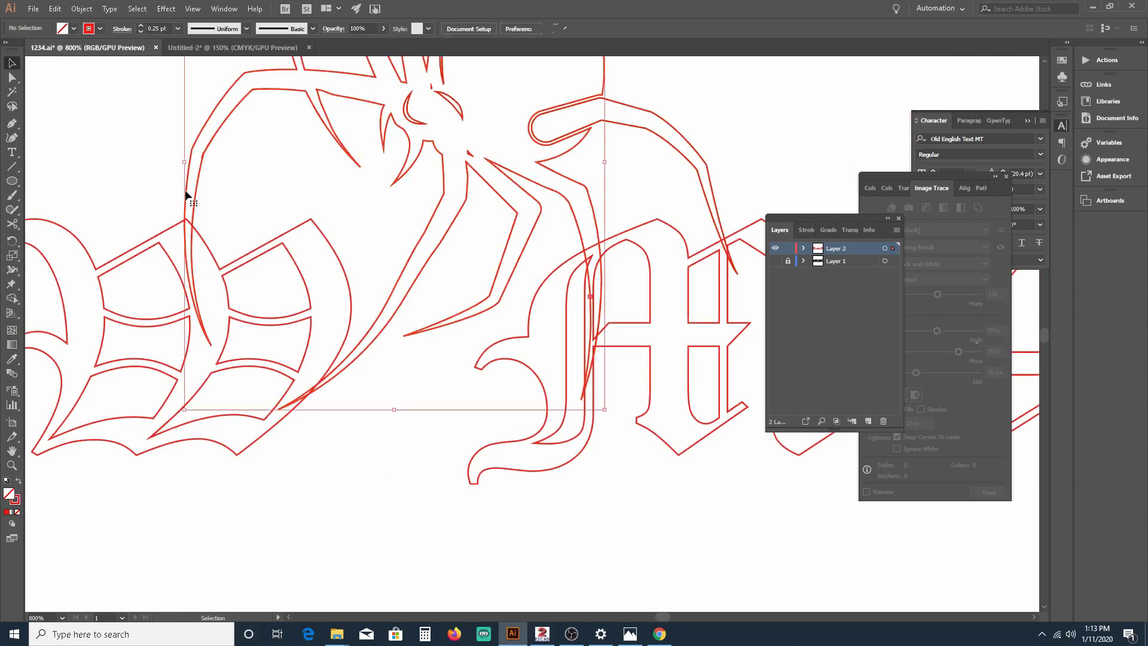
click(82, 8)
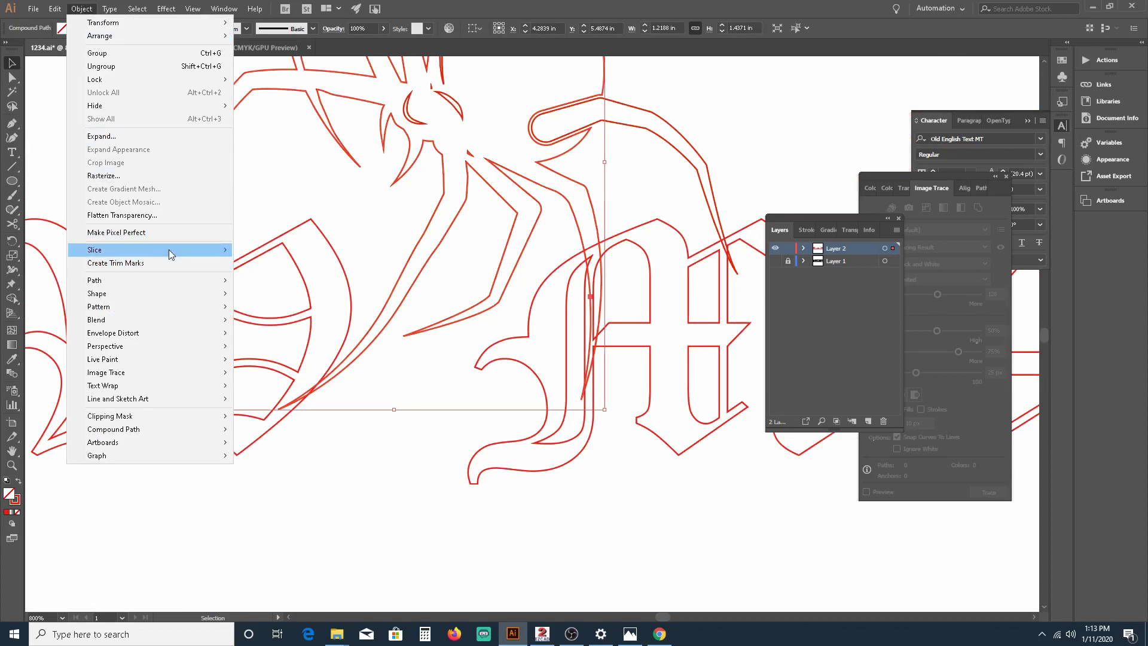
mouse_move(169, 249)
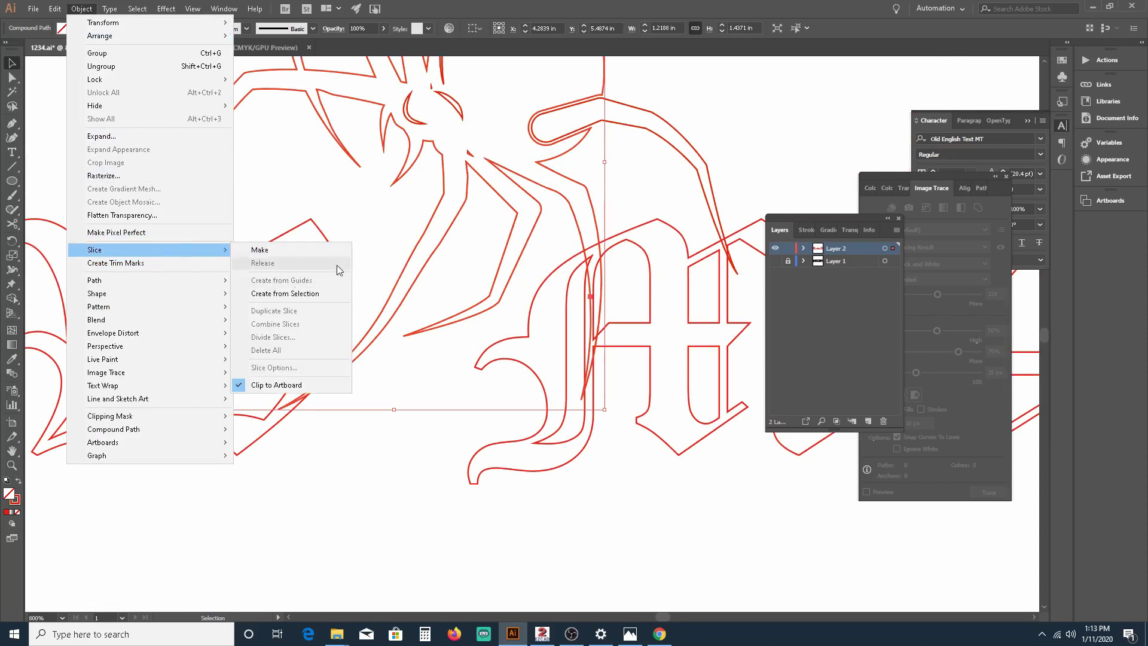
click(300, 196)
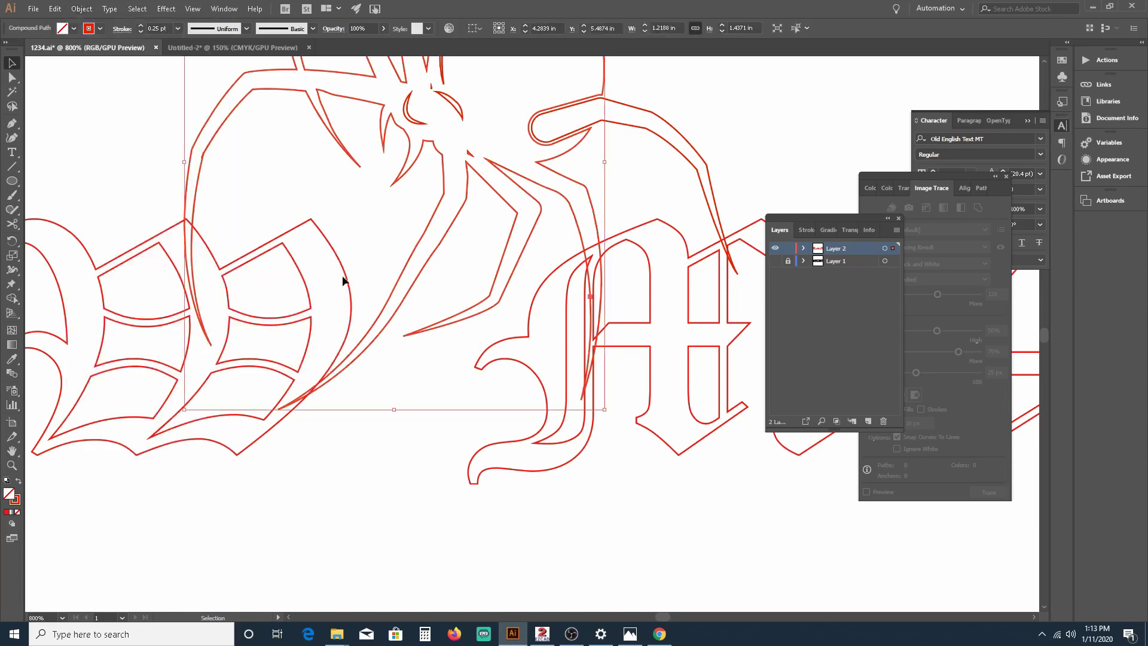
scroll(342, 280, down, 2)
scroll(342, 279, up, 3)
scroll(342, 280, down, 1)
right_click(422, 232)
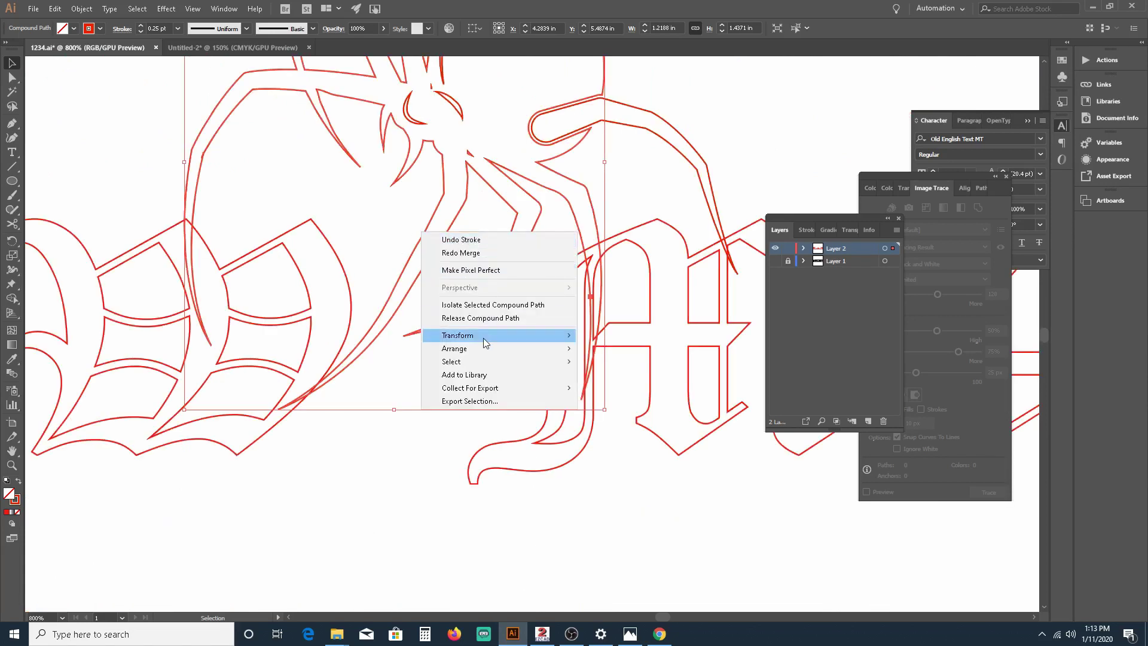
click(482, 318)
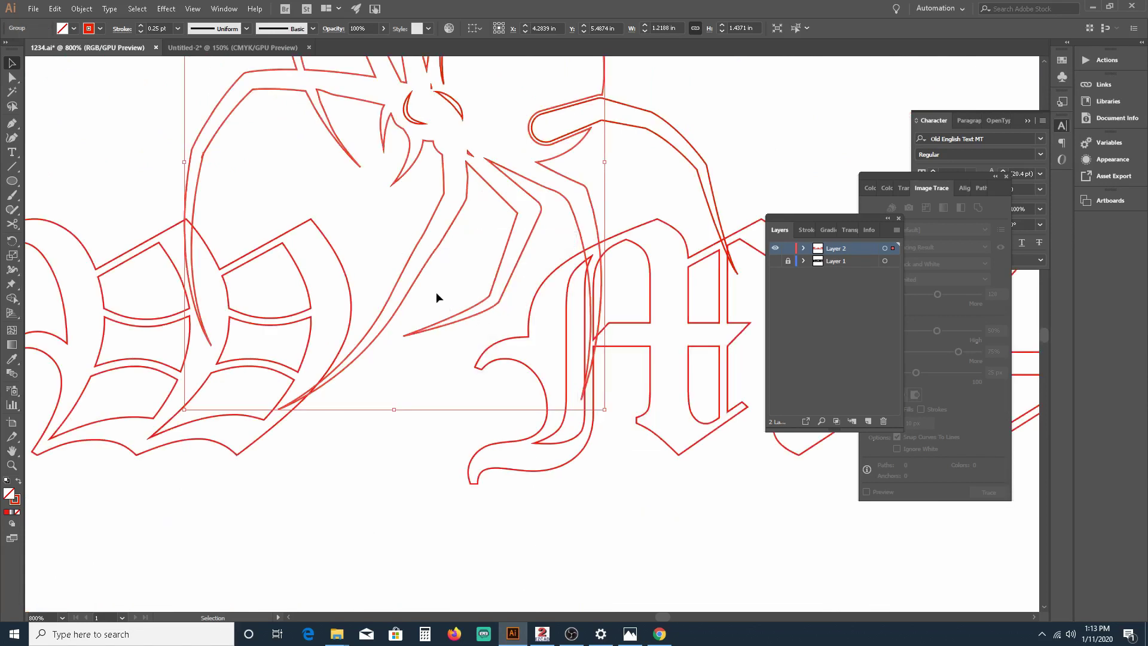
click(437, 297)
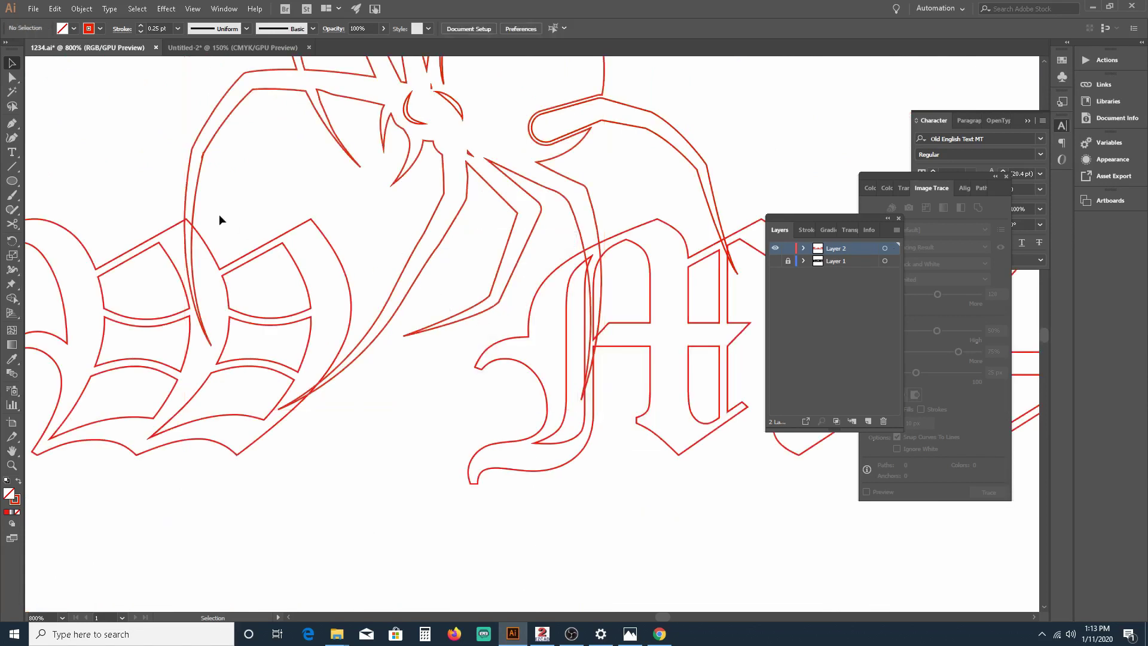
Step: Offset the spider's outline by 0.009 in with Bevel joins and a miter limit of 4
click(186, 191)
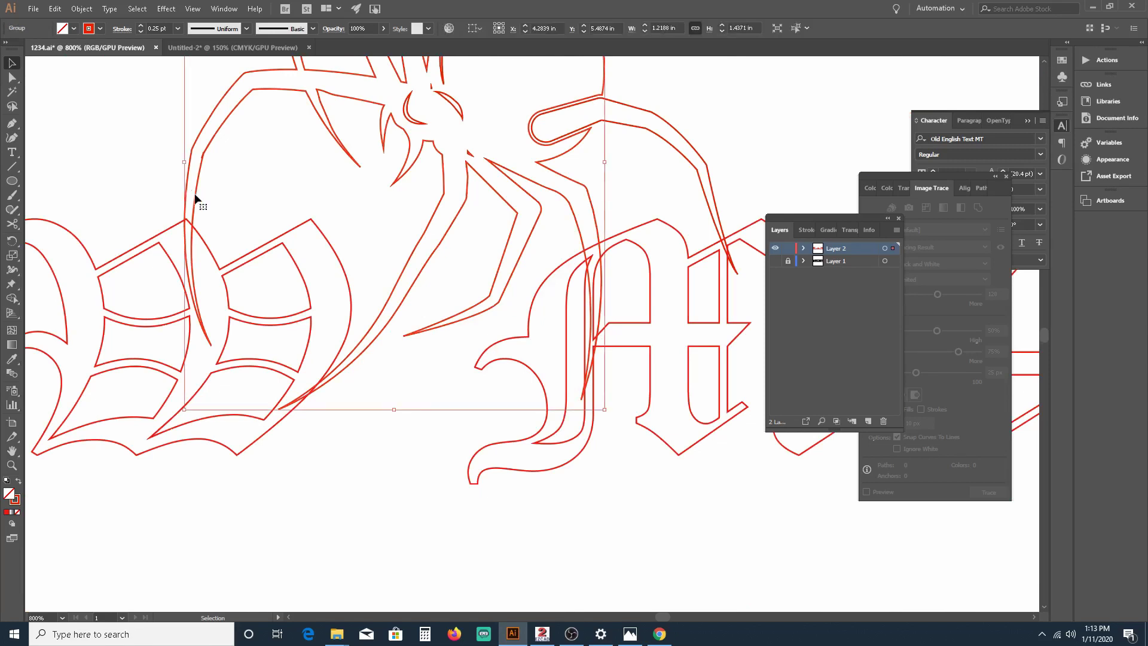
click(82, 8)
mouse_move(160, 275)
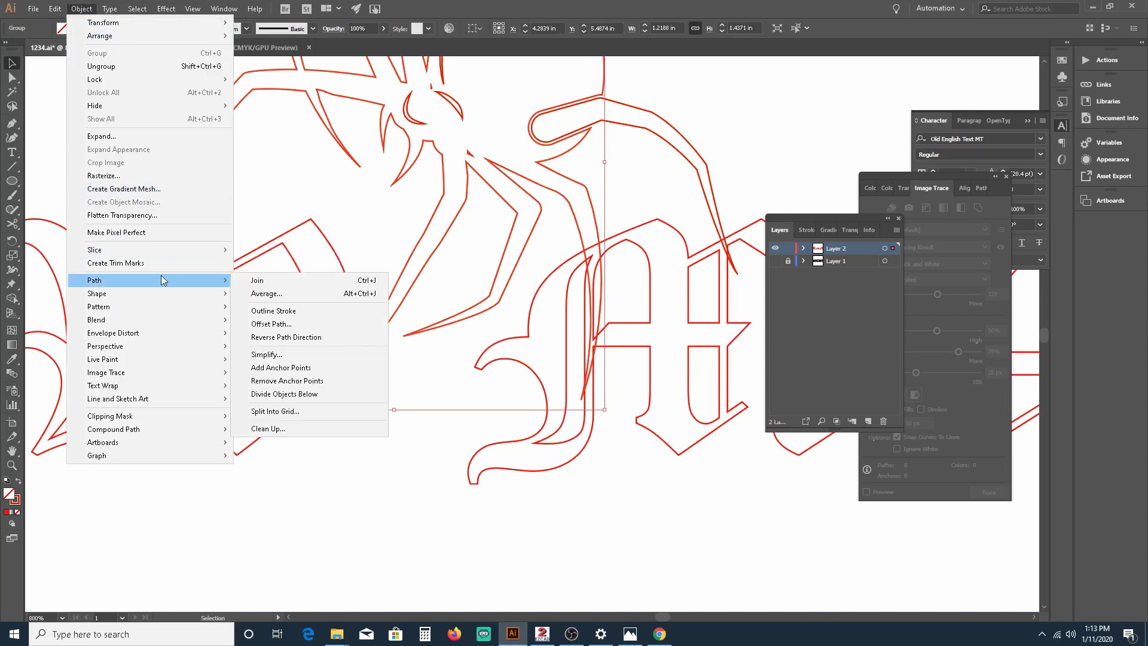
click(287, 324)
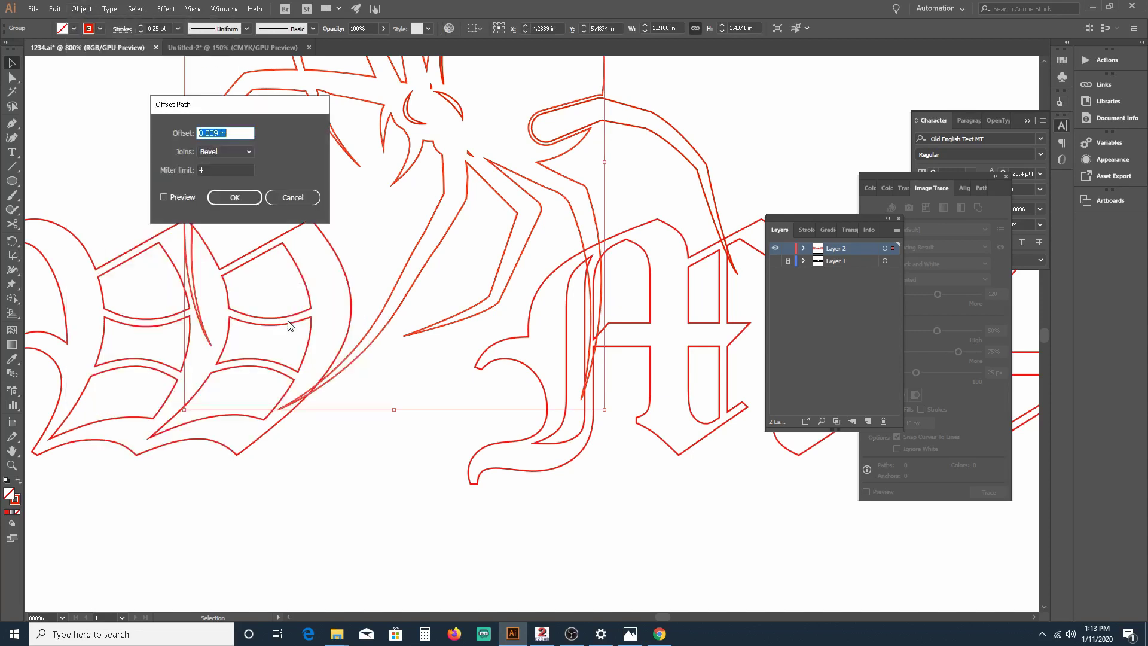
click(165, 198)
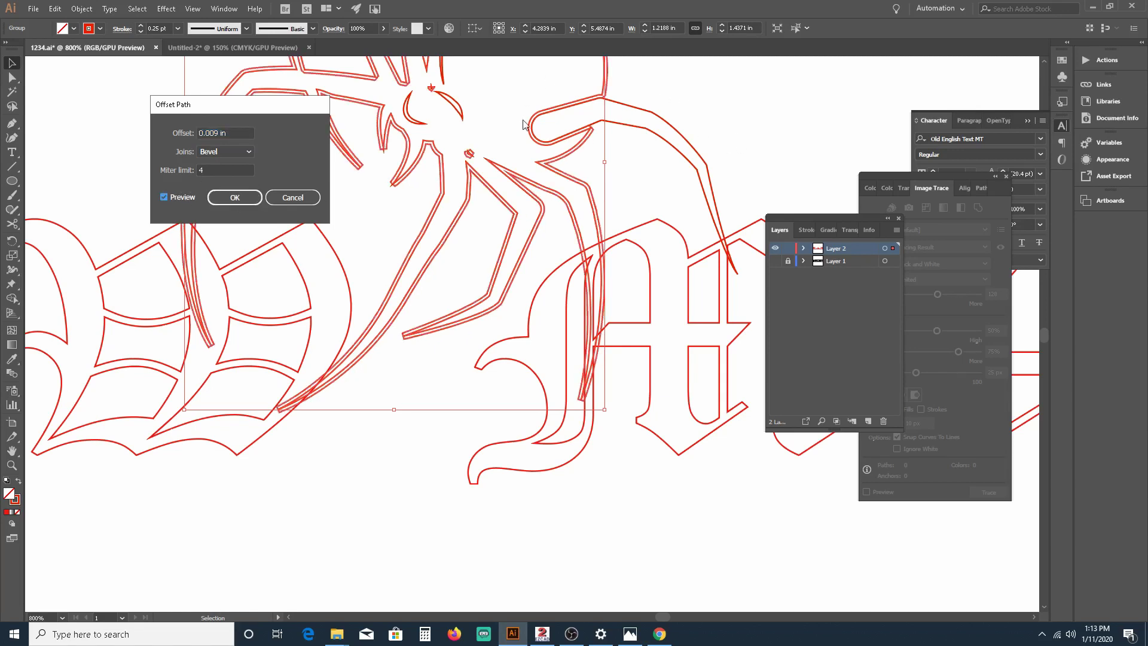
click(236, 197)
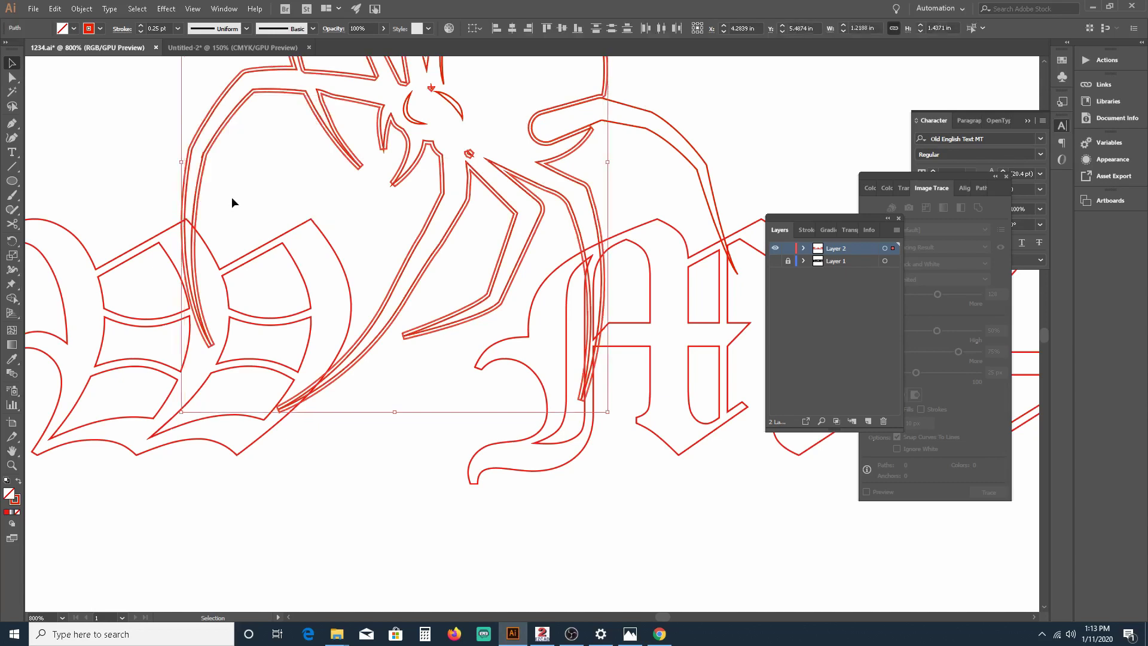
Step: Select all the artwork, including the spider's offset outlines, for the Shape Builder tool
scroll(261, 245, down, 2)
scroll(266, 197, up, 5)
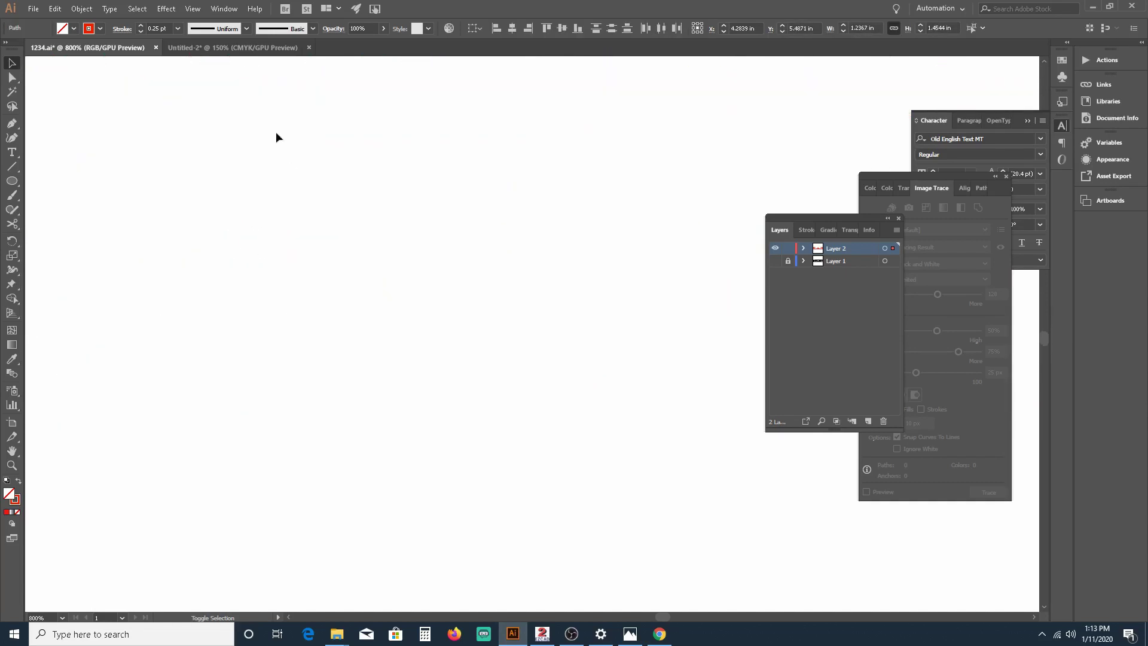
scroll(274, 138, down, 3)
scroll(159, 235, up, 2)
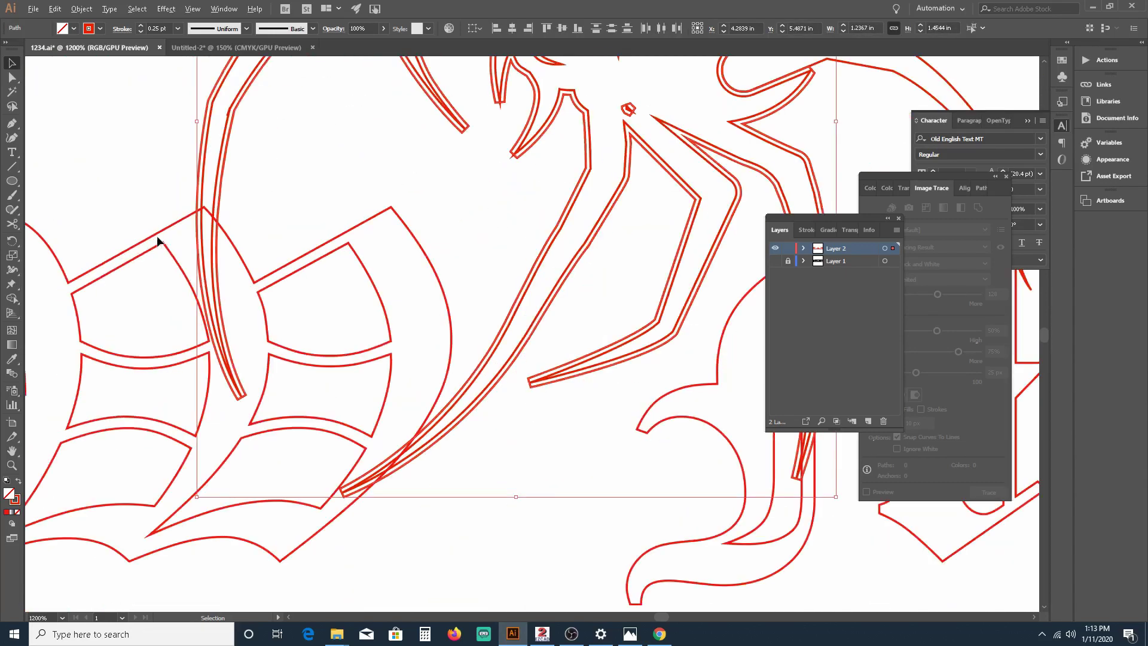
scroll(162, 233, down, 1)
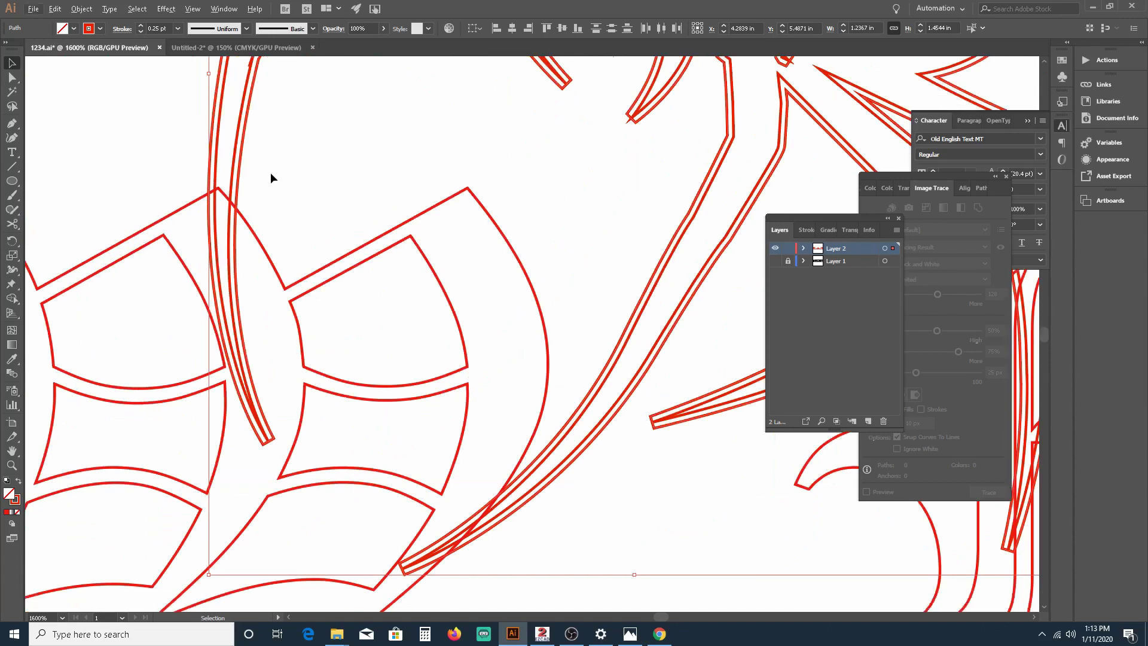
key(a)
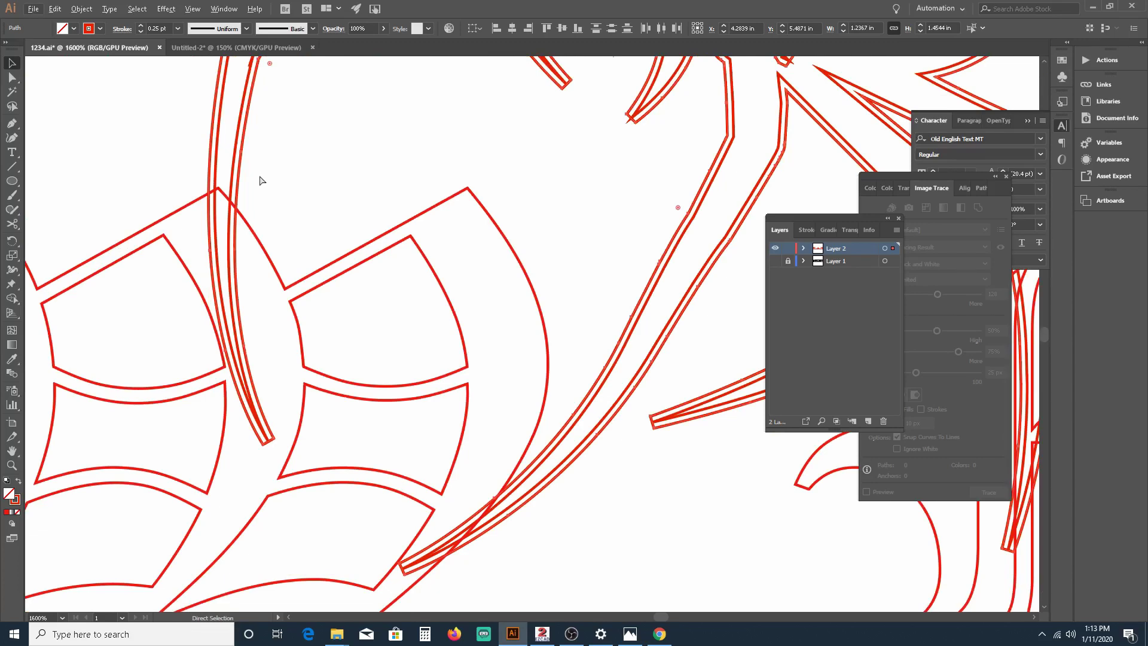
key(v)
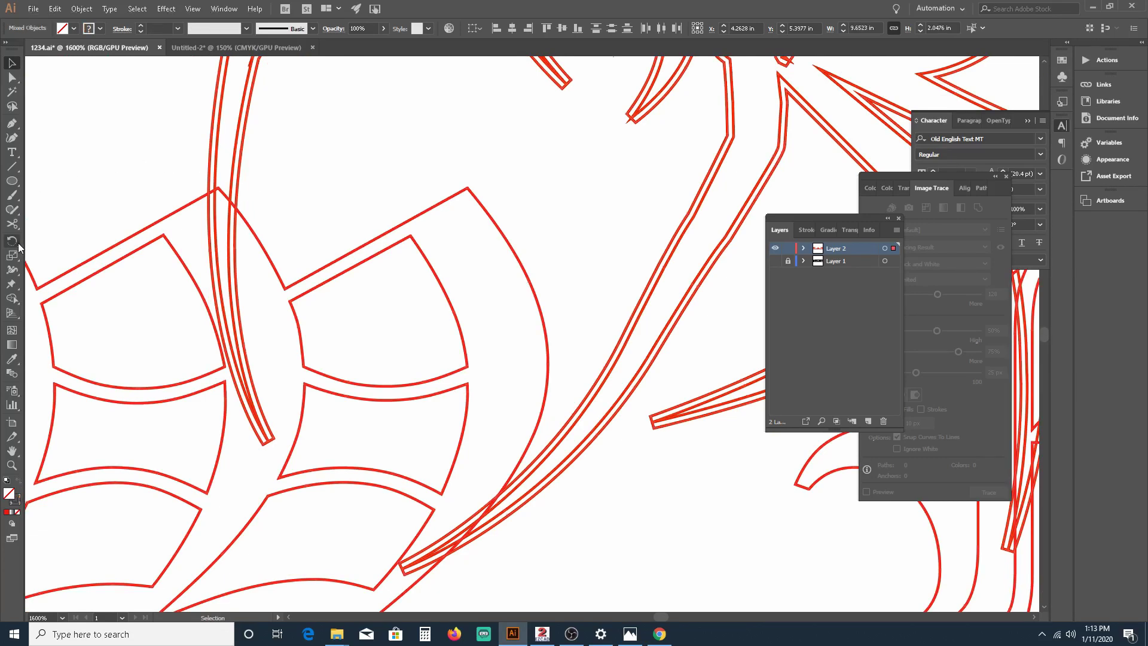
click(12, 301)
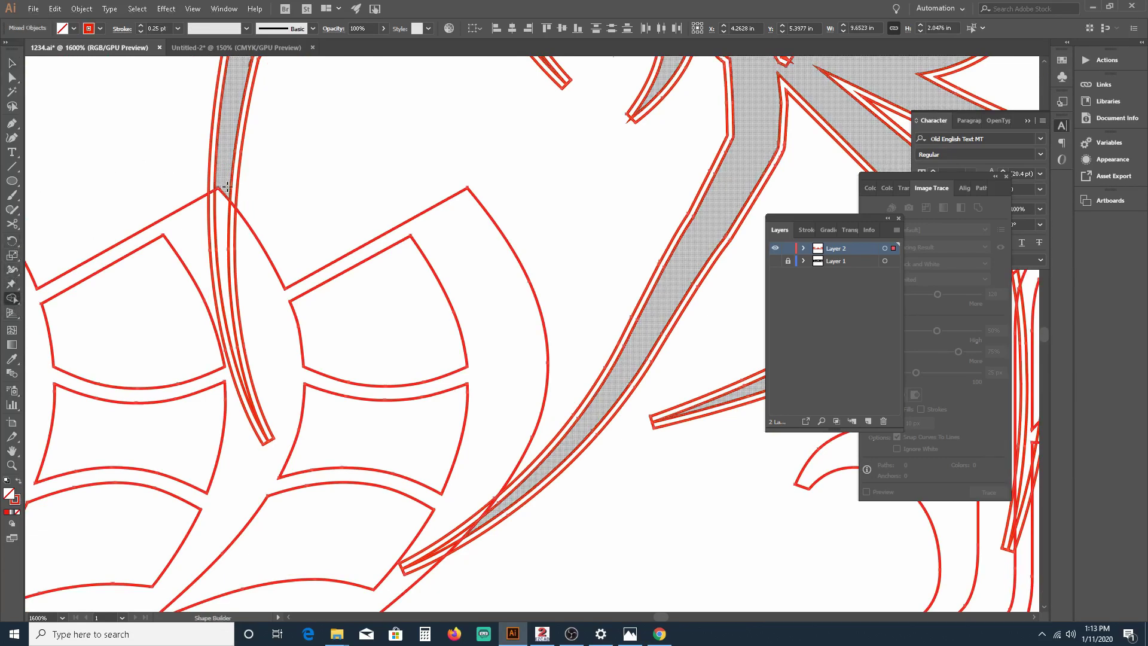
Step: Merge the pieces of the spider's front leg offset border where it crosses the middle of the W, using Shape Builder
scroll(192, 192, up, 10)
scroll(337, 183, down, 2)
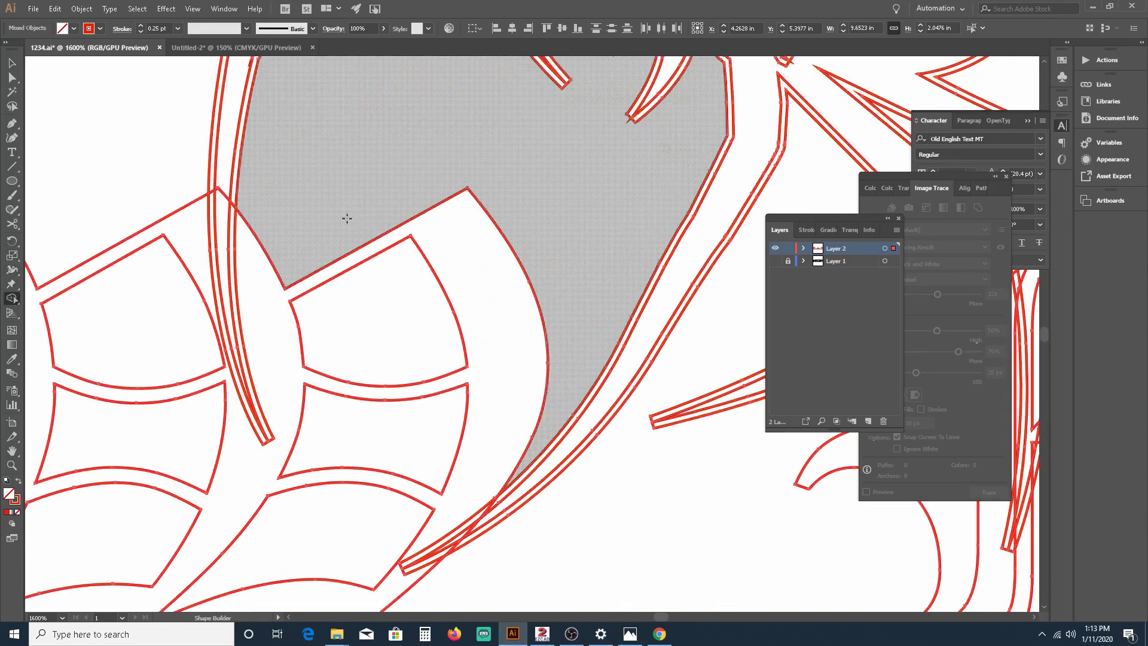
scroll(237, 204, up, 1)
scroll(238, 205, down, 1)
scroll(220, 240, up, 5)
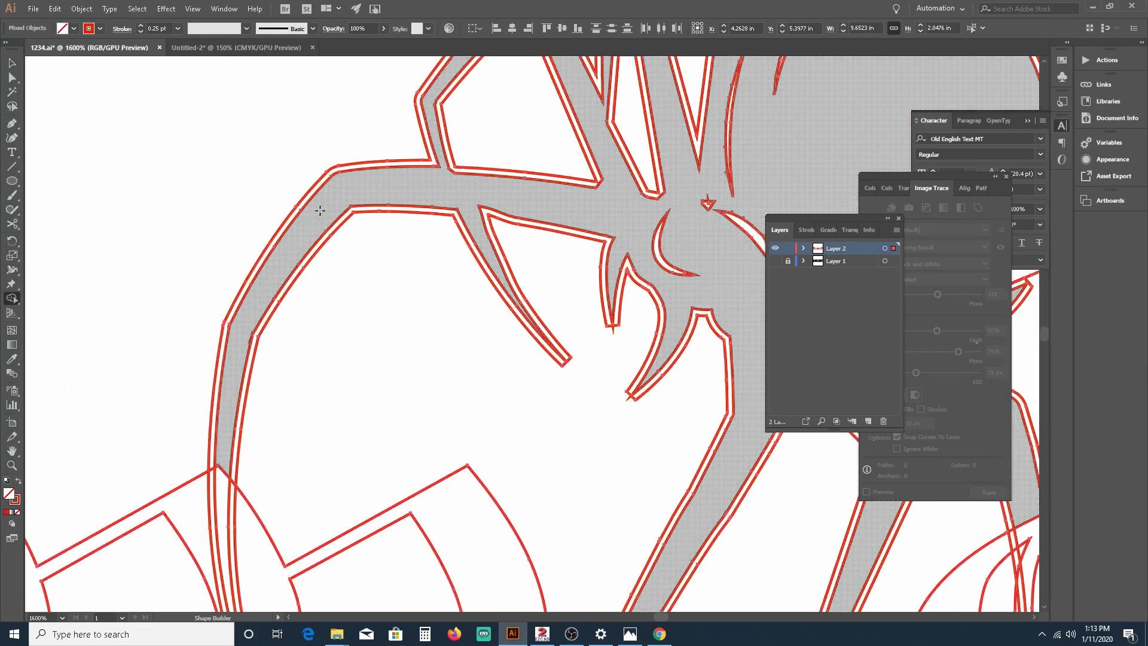
scroll(274, 326, up, 3)
scroll(330, 426, down, 6)
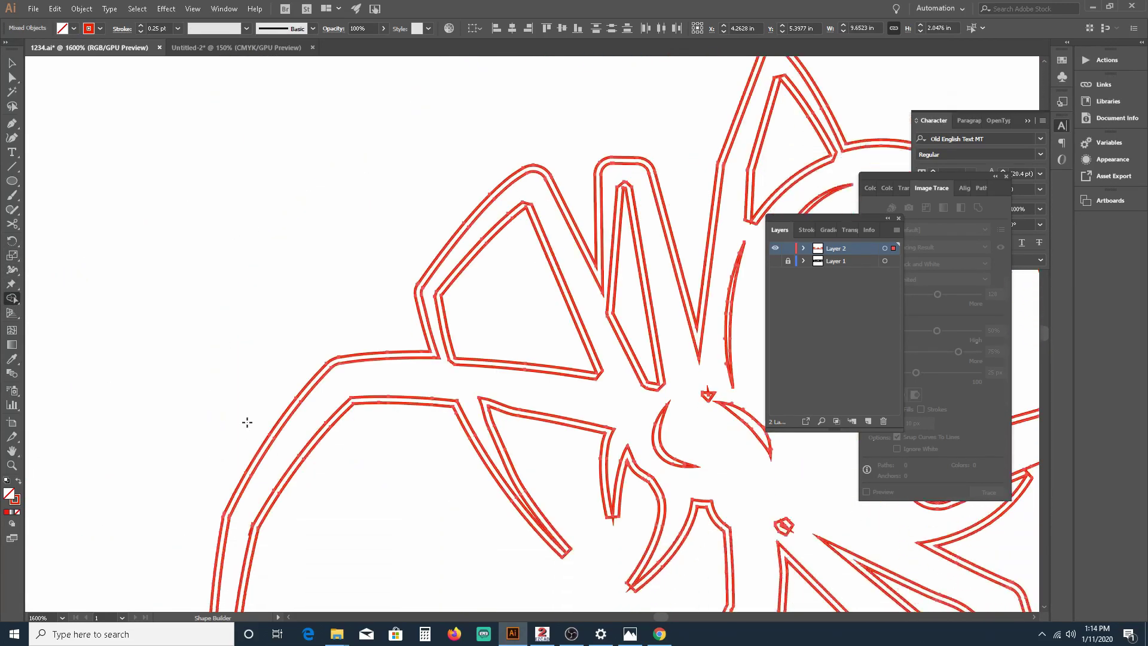
scroll(170, 350, down, 1)
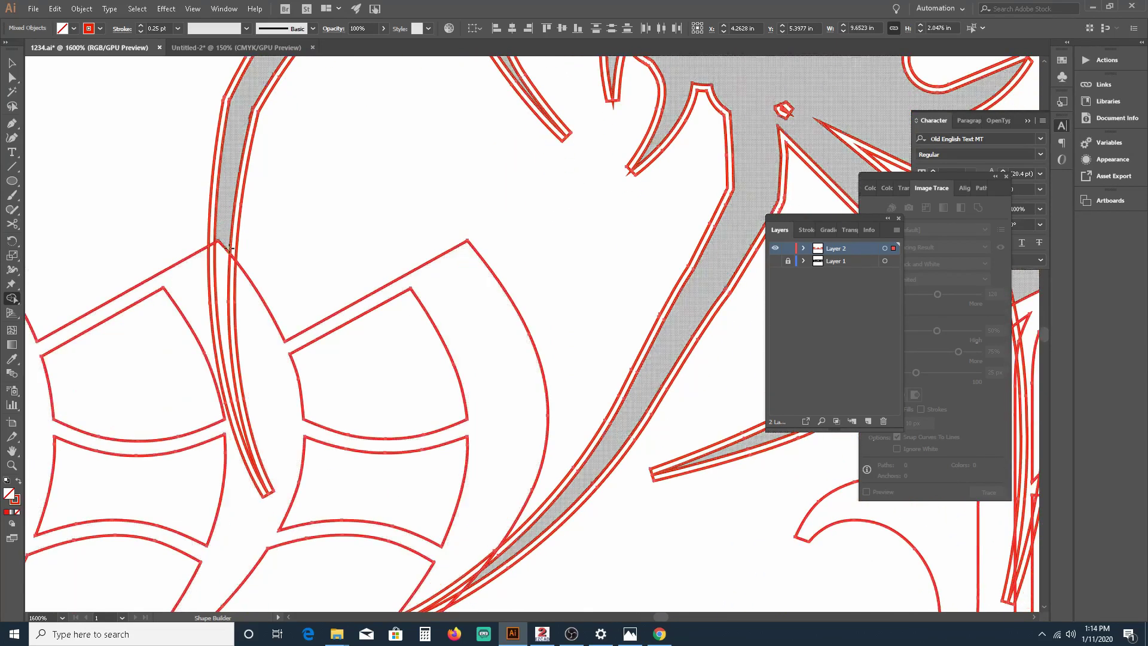
scroll(225, 276, up, 2)
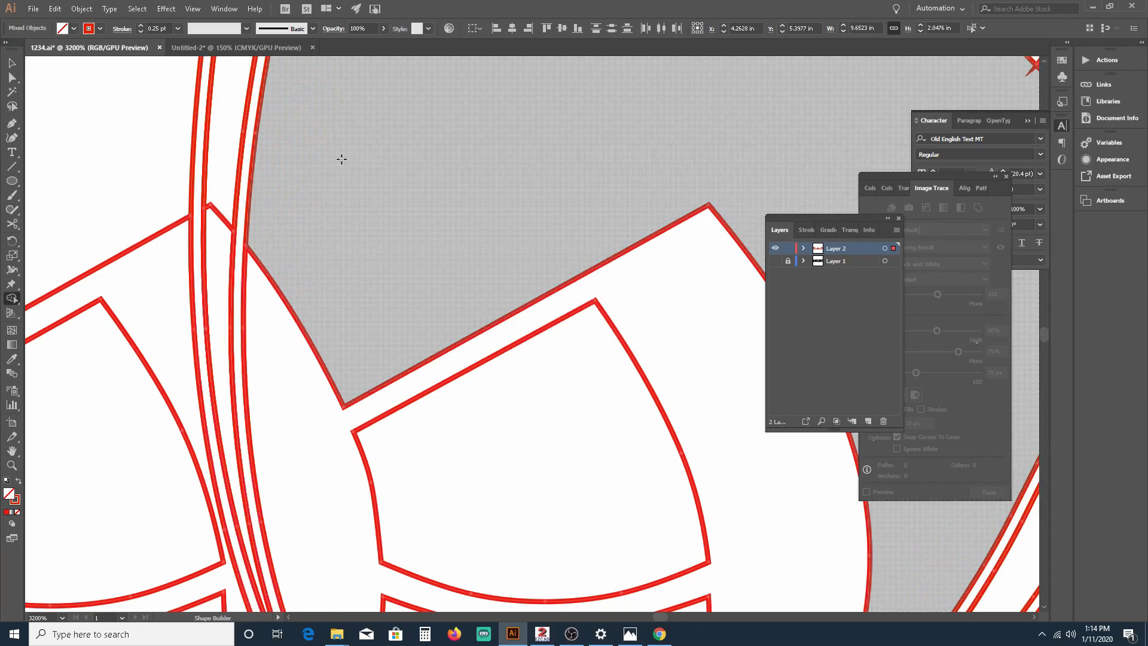
scroll(341, 158, down, 4)
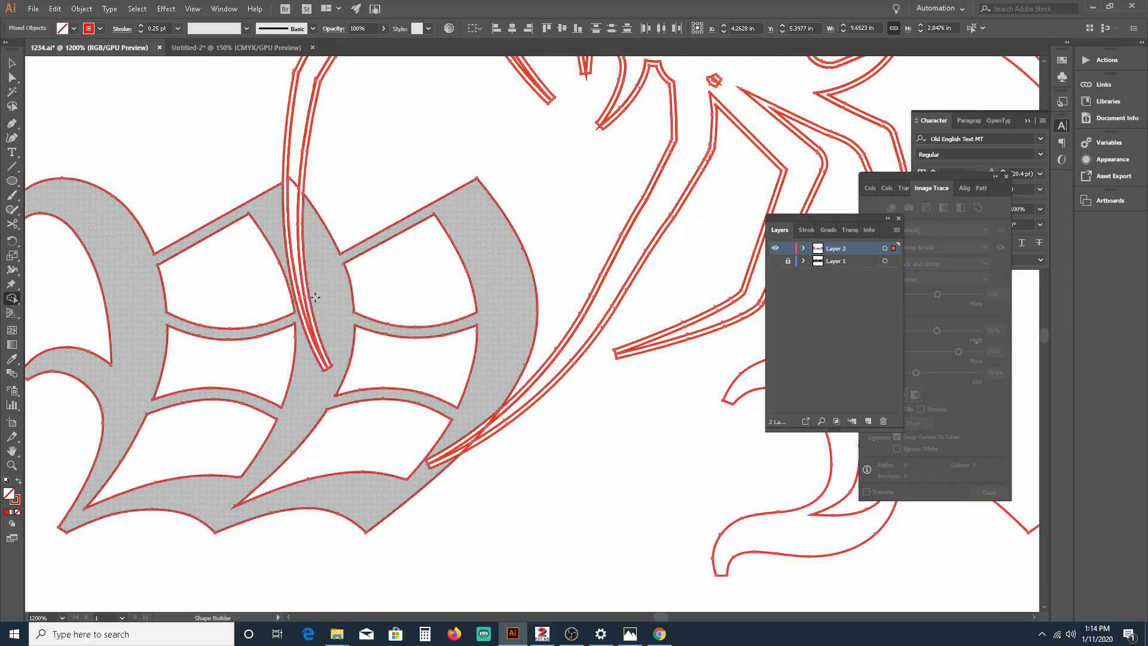
Step: Merge the offset border pieces of the long leg that crosses the W's lower right edge
scroll(502, 448, up, 3)
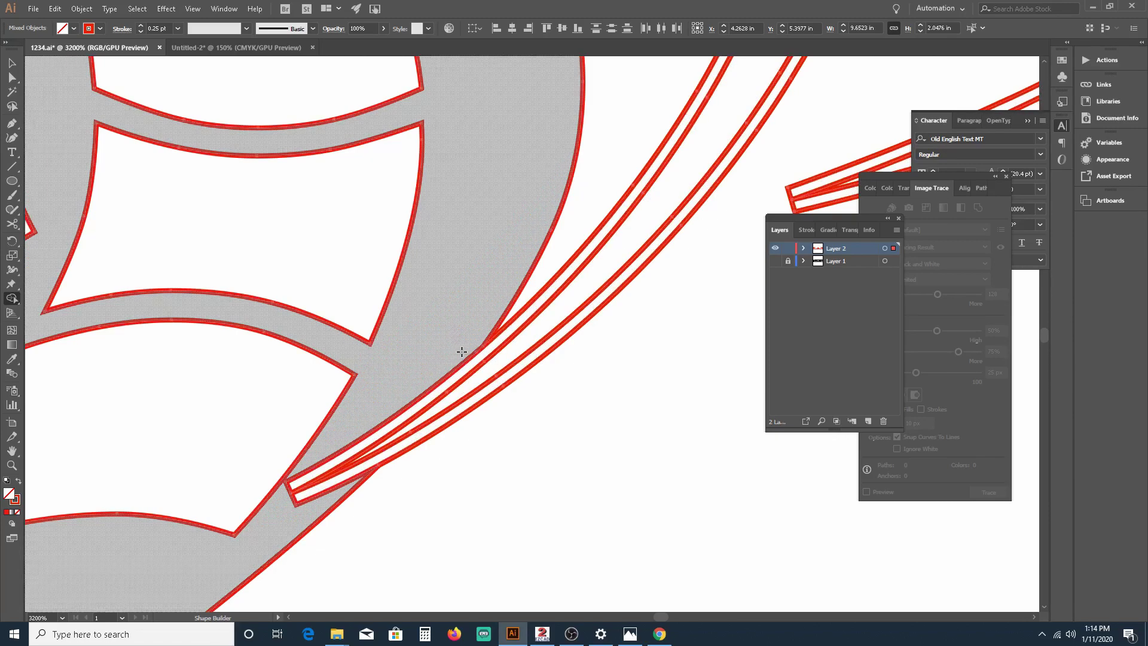
scroll(462, 350, down, 5)
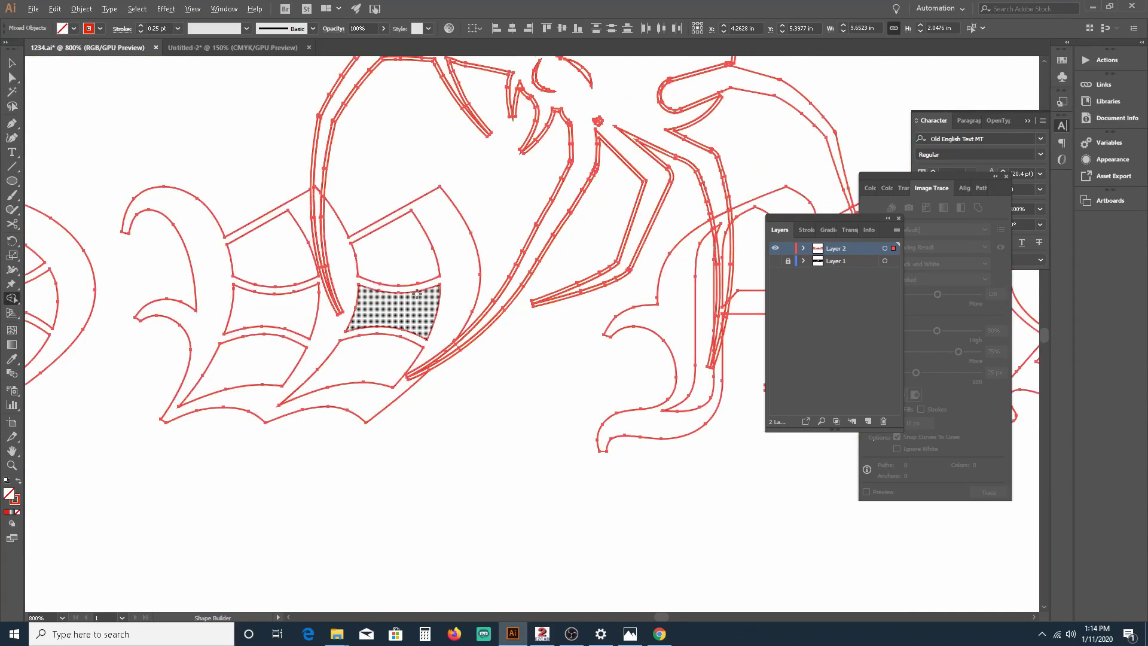
scroll(345, 259, up, 4)
scroll(359, 287, down, 4)
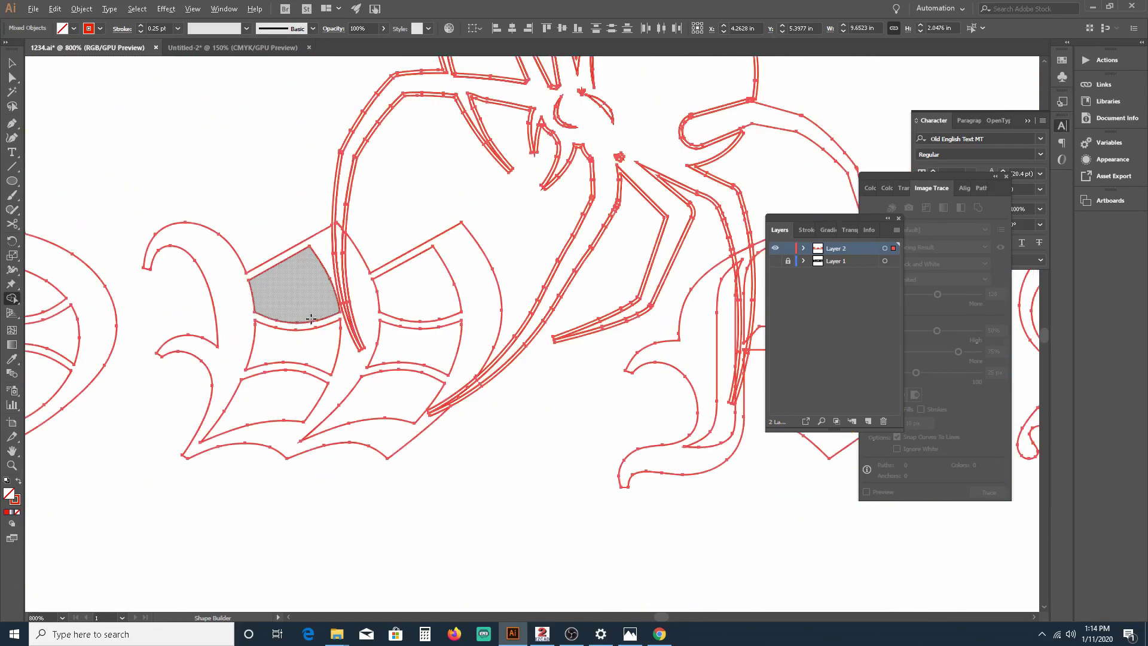
Step: Merge the pieces of the offset border on both sides of the spider's leg where it crosses the M
scroll(604, 319, up, 4)
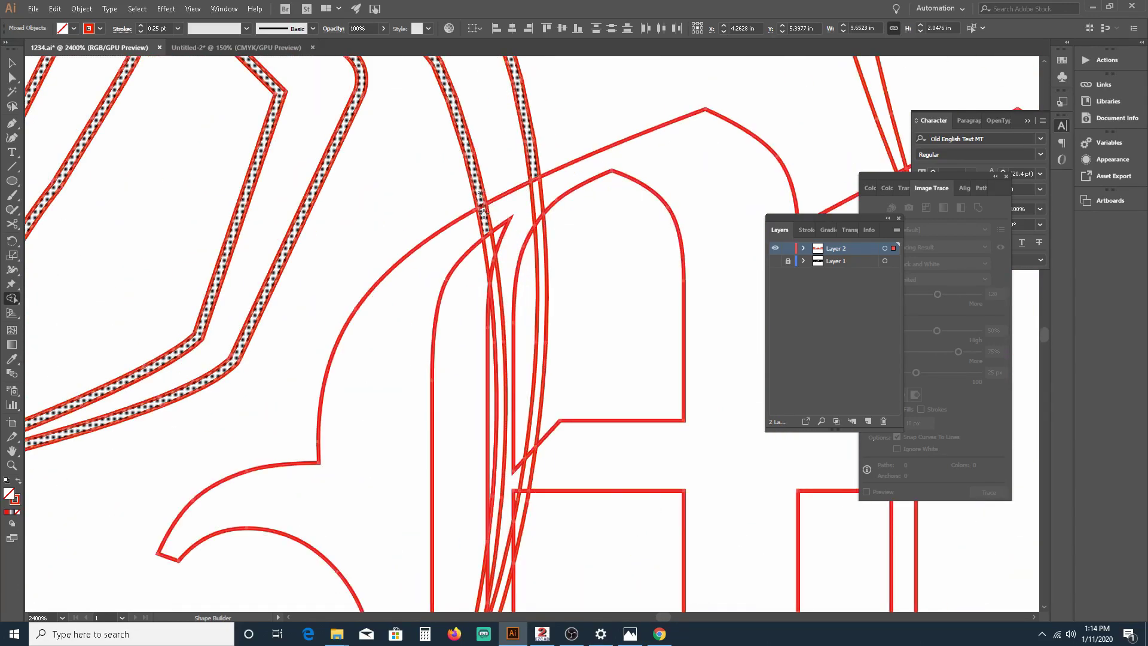
drag(490, 264, 494, 279)
scroll(504, 316, down, 1)
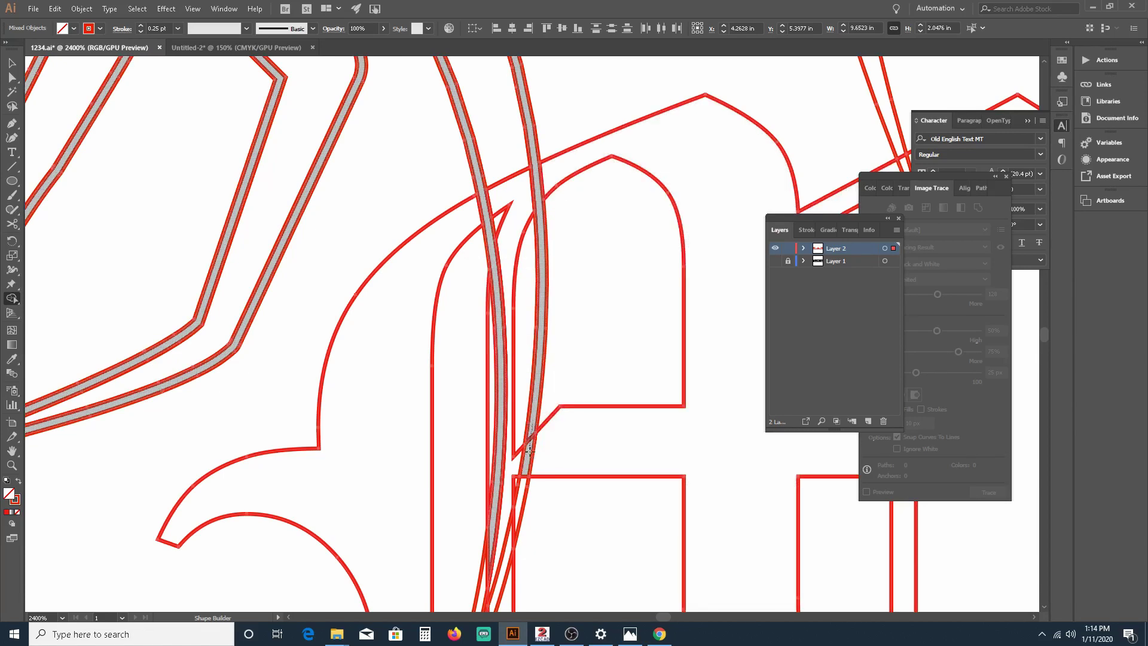
drag(518, 504, 509, 530)
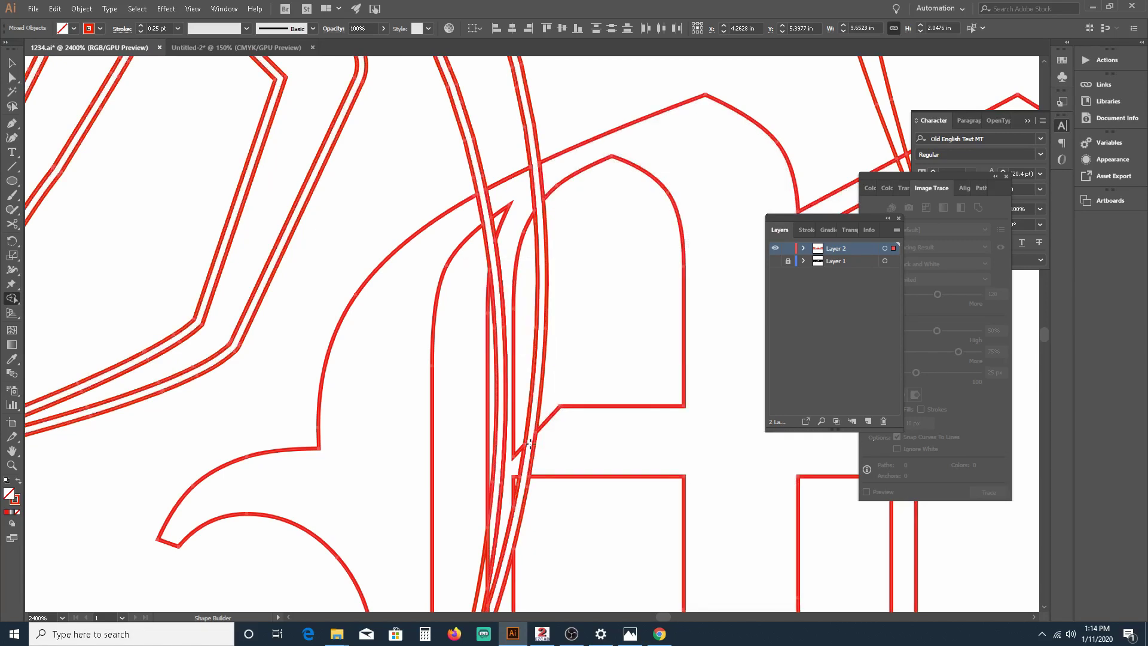
scroll(508, 424, down, 4)
scroll(498, 435, down, 2)
scroll(488, 412, up, 2)
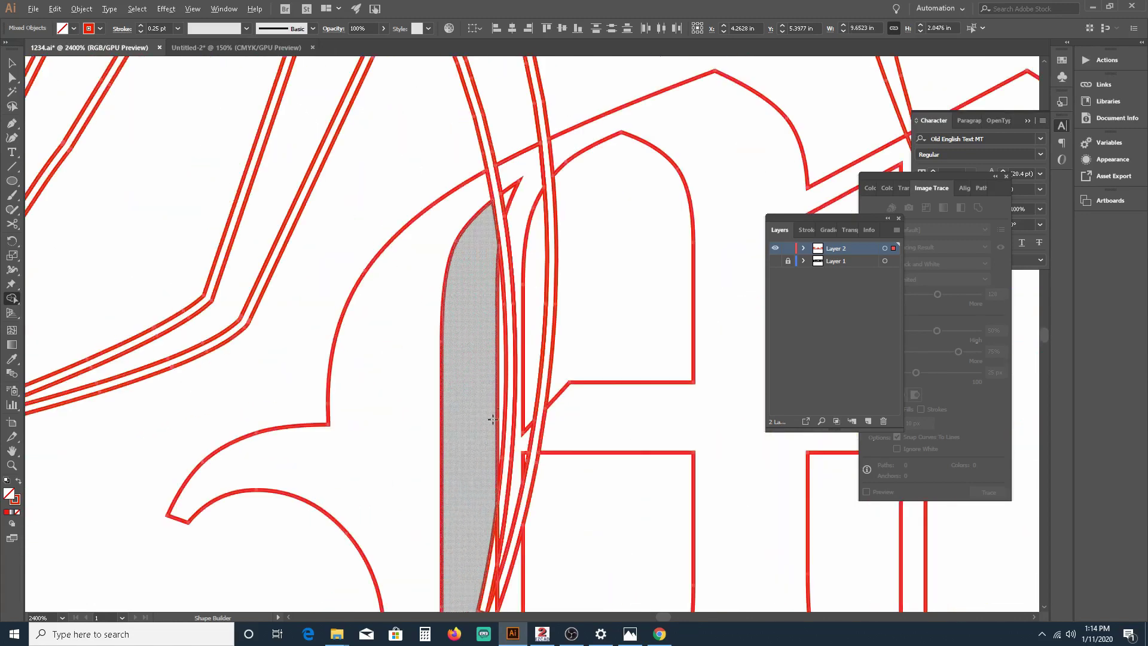
scroll(565, 239, down, 2)
scroll(570, 318, up, 1)
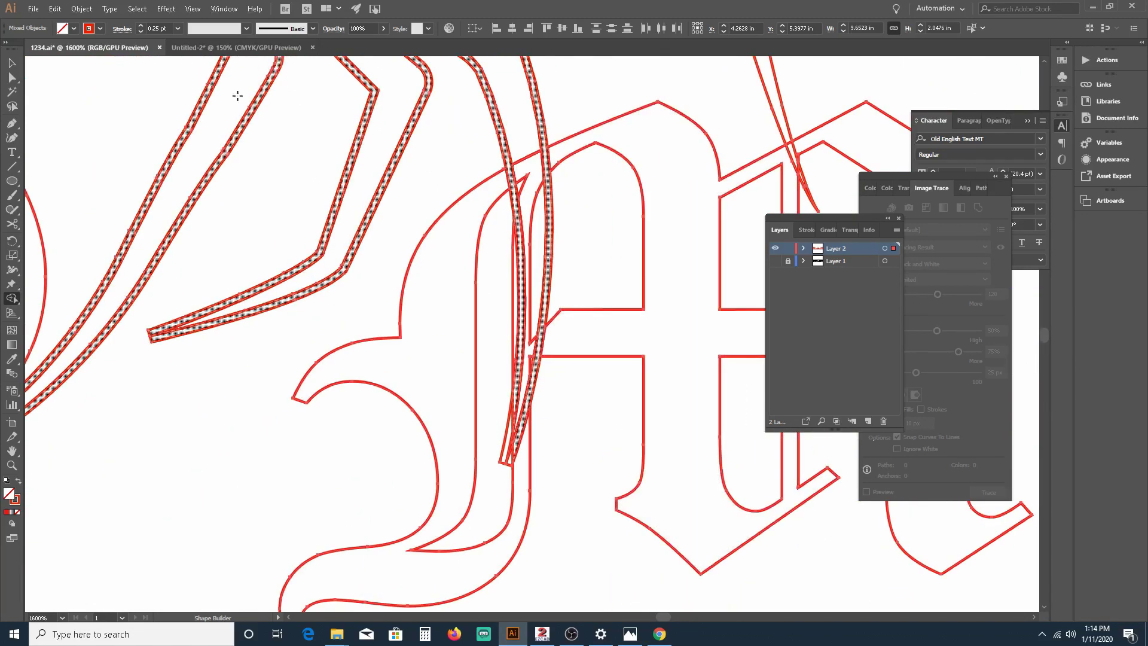
Step: Merge the inner pieces of the spider's leg over the M so no letter lines cut through it
scroll(539, 398, up, 2)
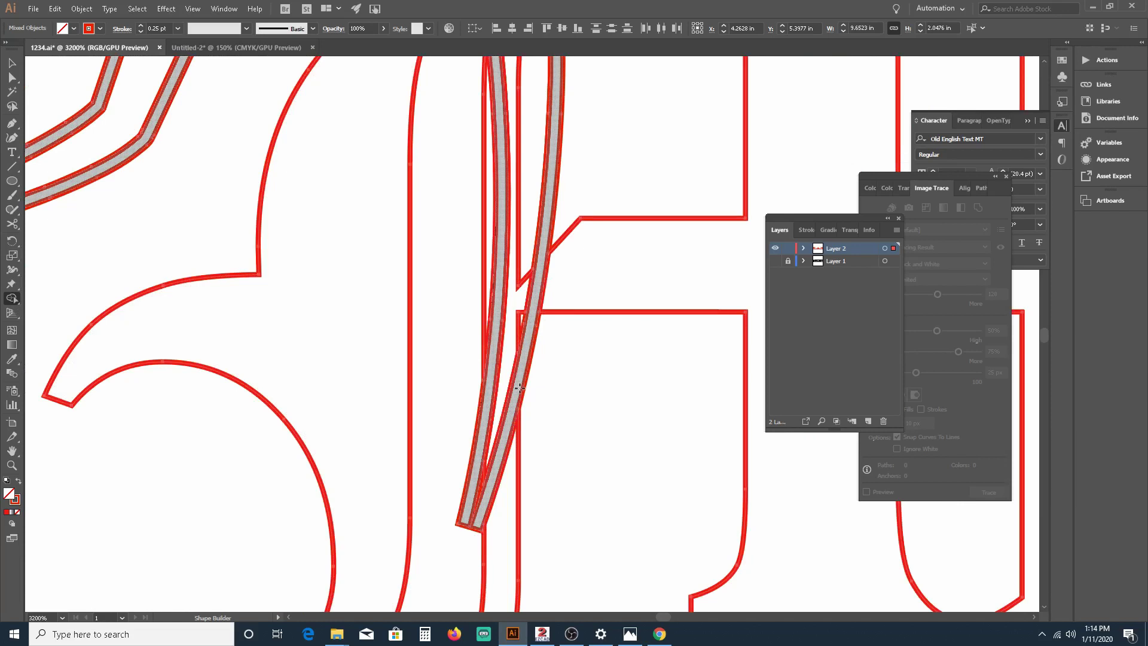
scroll(524, 372, up, 3)
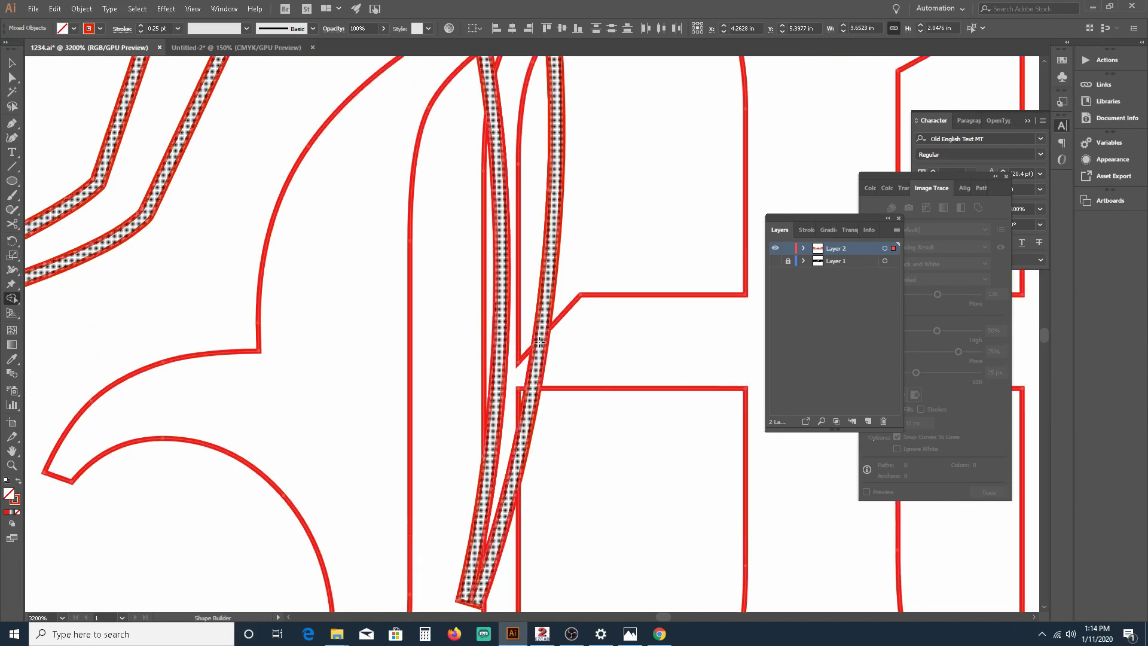
scroll(539, 341, down, 3)
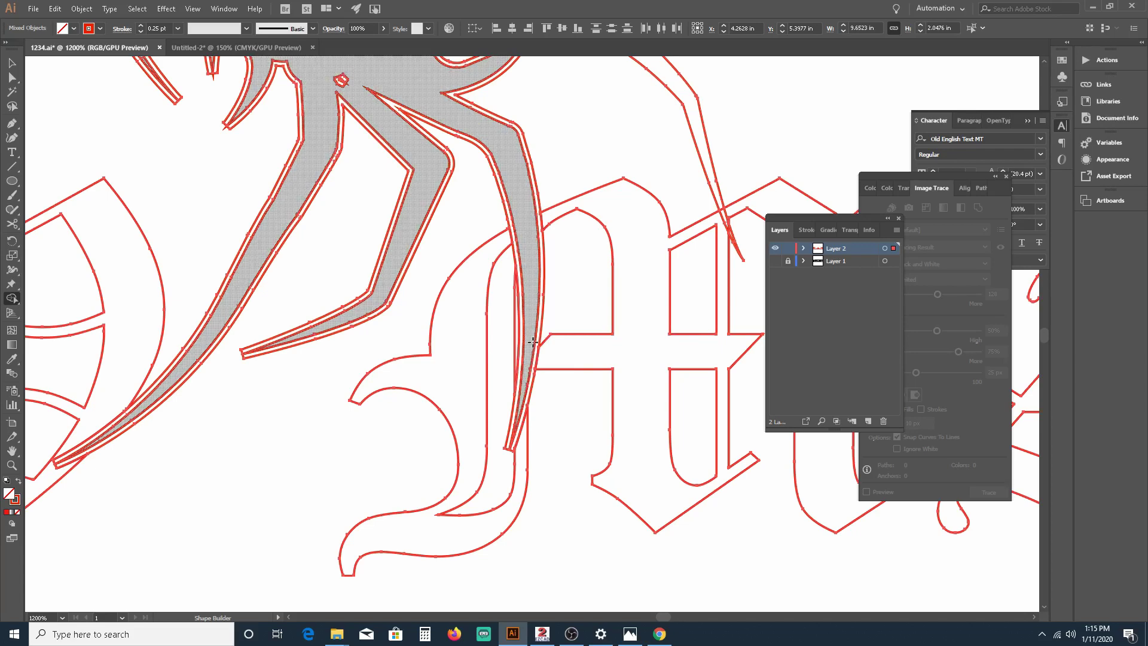
scroll(534, 342, down, 2)
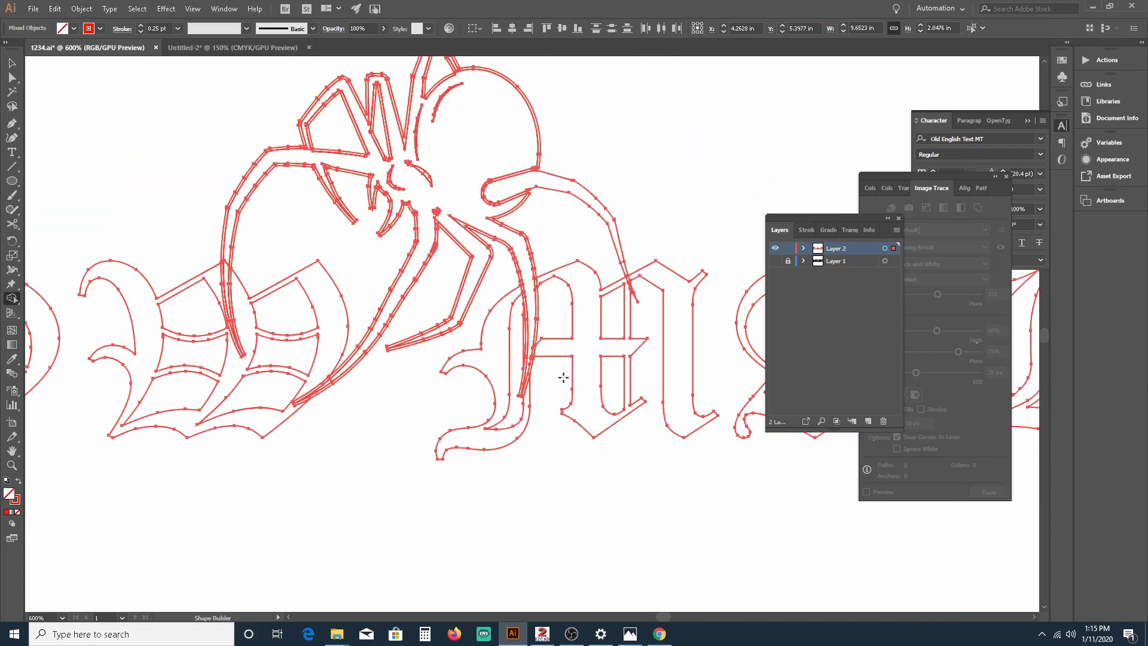
scroll(559, 378, up, 1)
scroll(559, 379, down, 1)
scroll(538, 365, down, 2)
scroll(534, 360, up, 4)
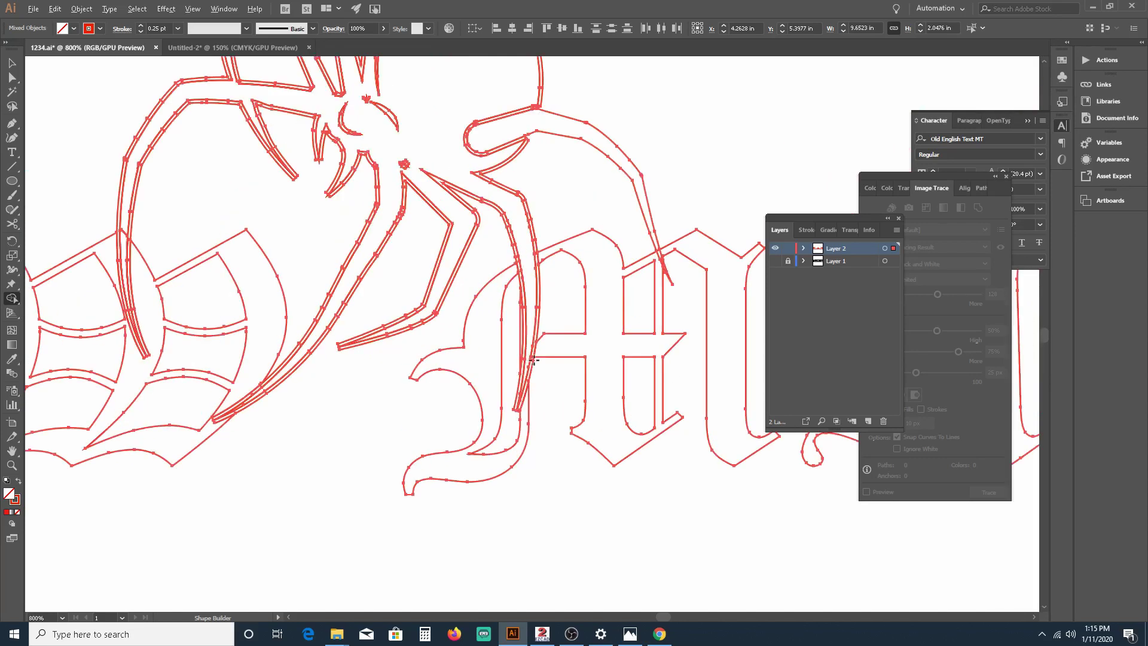
scroll(516, 405, up, 2)
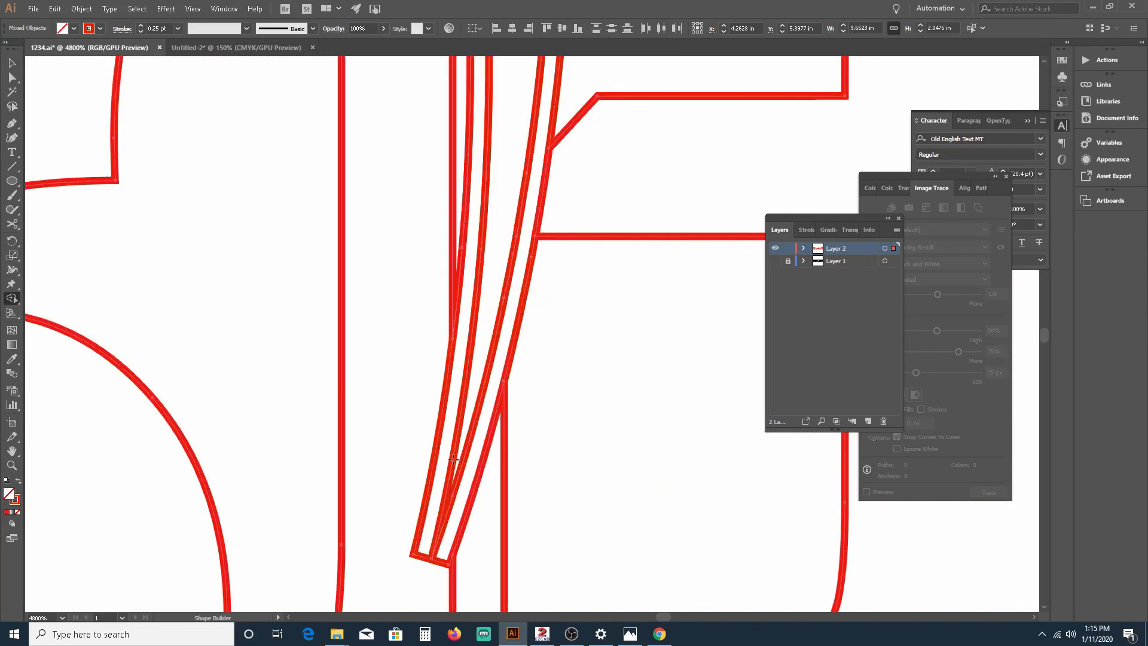
scroll(455, 472, down, 3)
scroll(451, 427, down, 1)
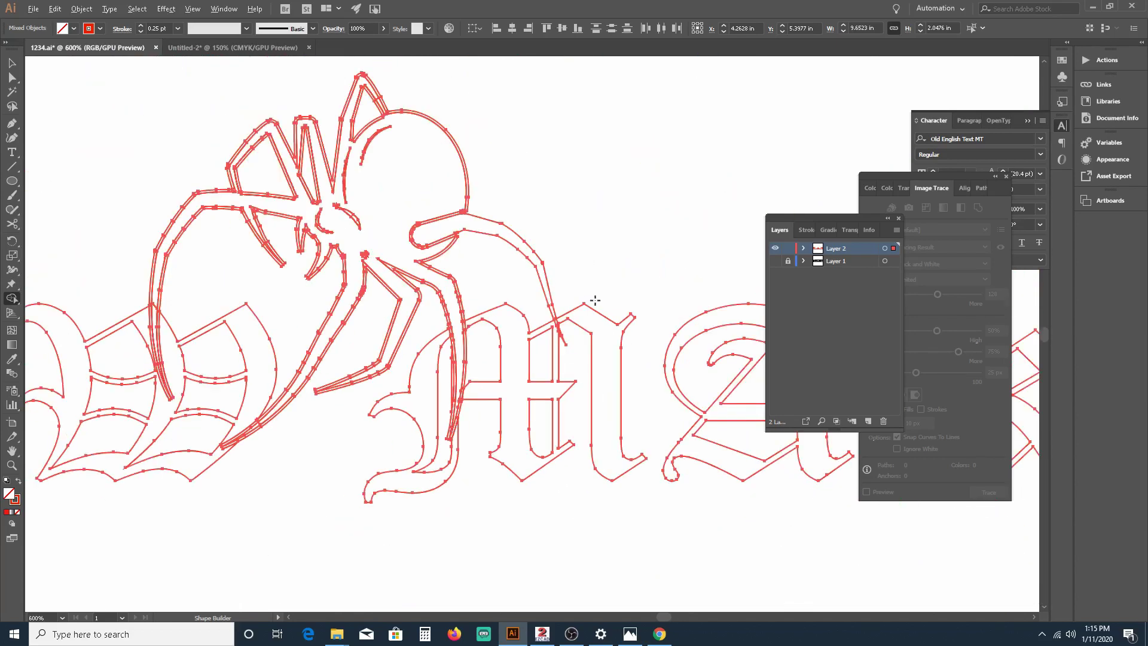
Step: Merge the inner pieces of the spider's front leg across the W's upper point with the Shape Builder tool
scroll(595, 300, up, 1)
scroll(718, 287, down, 3)
scroll(347, 317, up, 2)
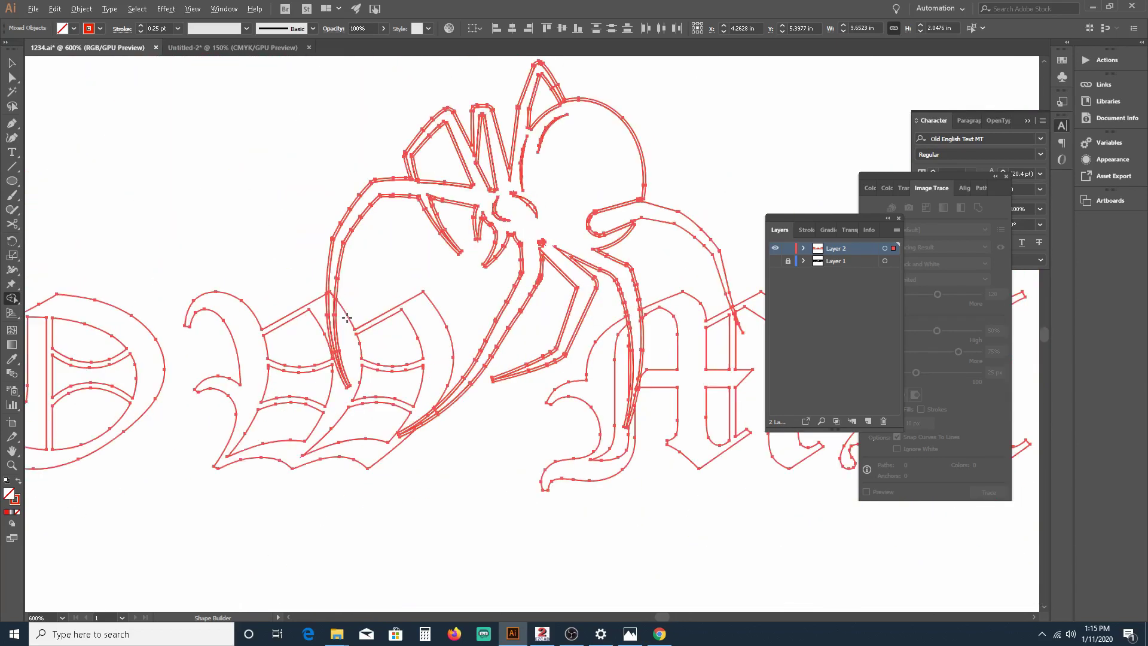
scroll(356, 269, up, 5)
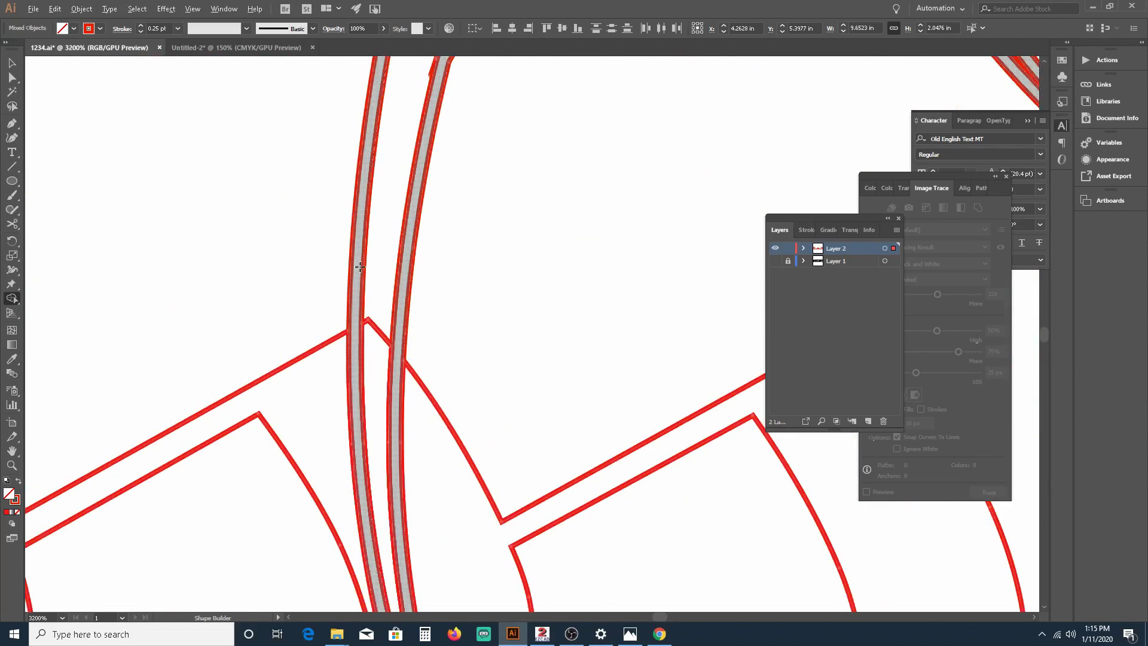
click(12, 78)
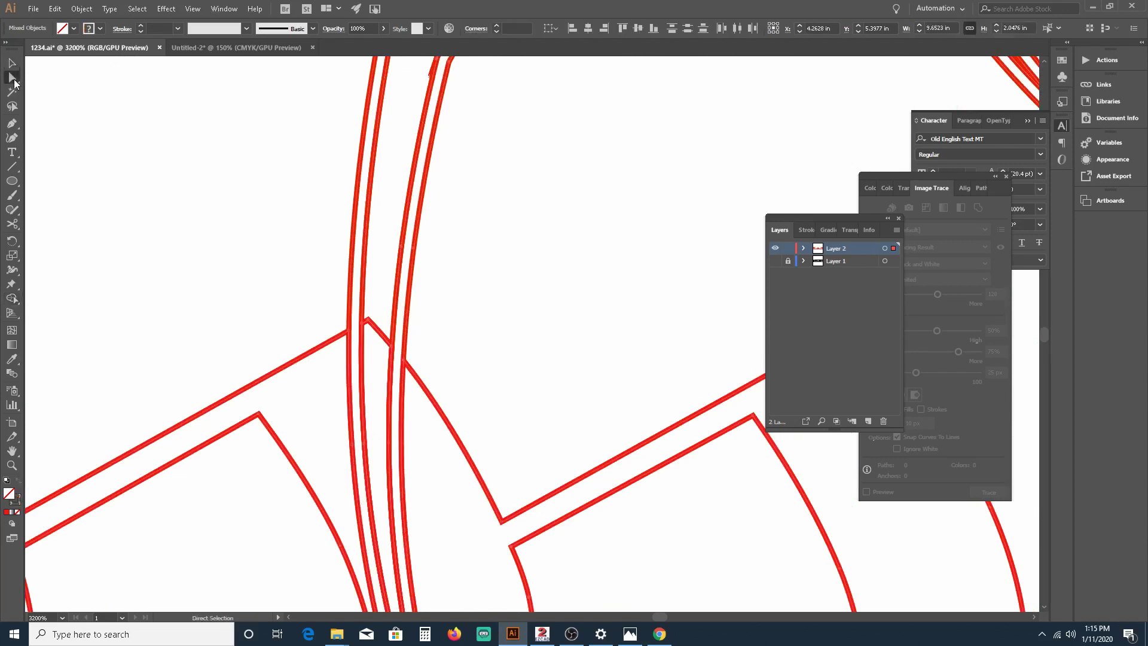
scroll(354, 281, up, 2)
scroll(362, 370, down, 1)
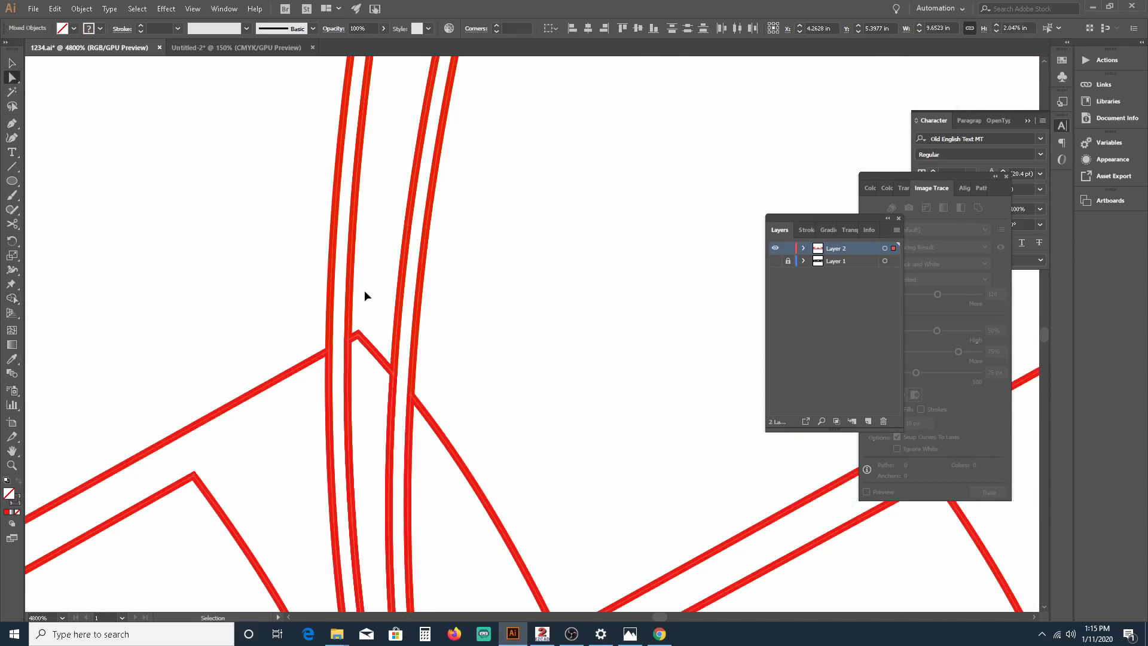
scroll(364, 295, right, 4)
scroll(379, 256, left, 3)
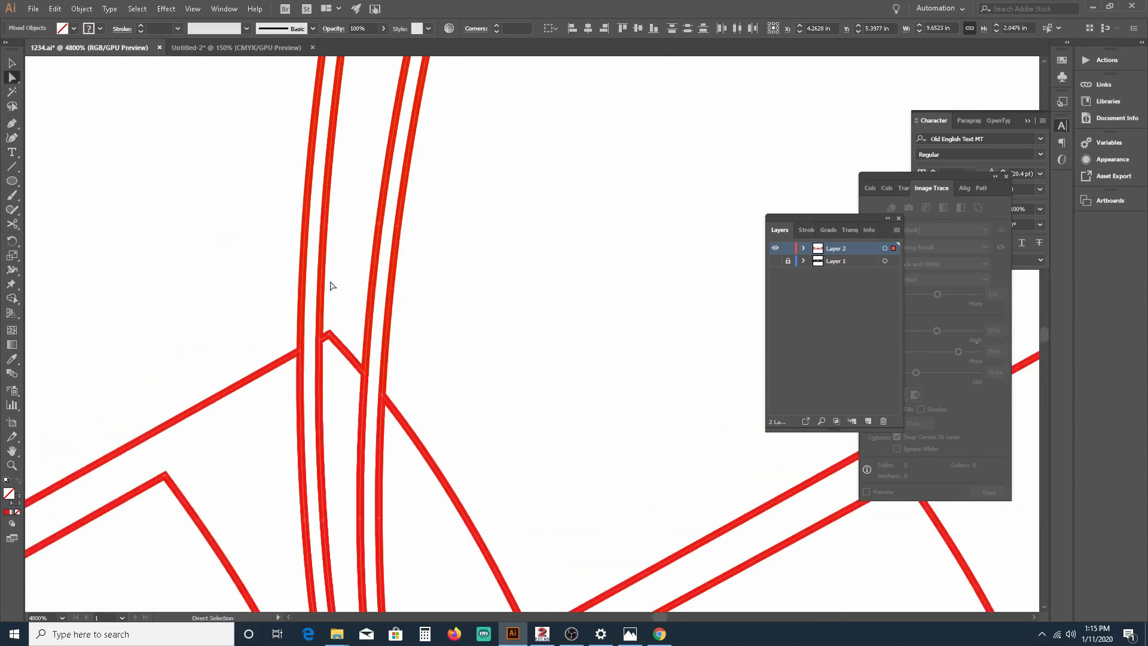
key(shift+m)
drag(333, 295, 337, 382)
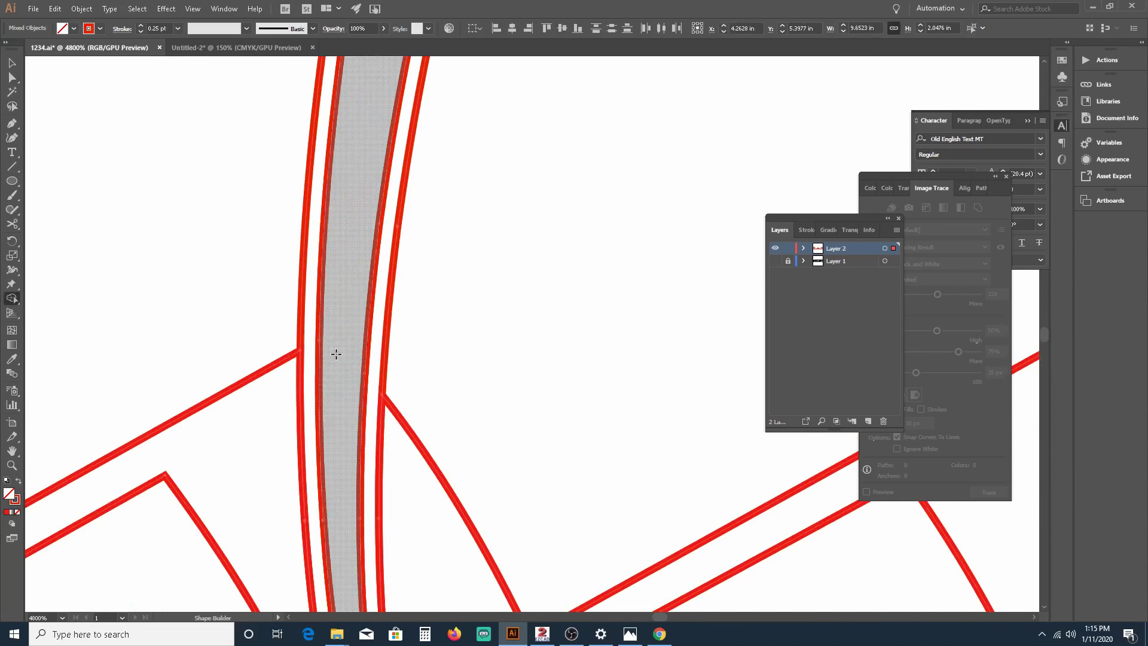
Step: Examine the merged leg regions and the surrounding outlines where the spider overlaps the W
scroll(348, 321, down, 8)
scroll(355, 317, down, 3)
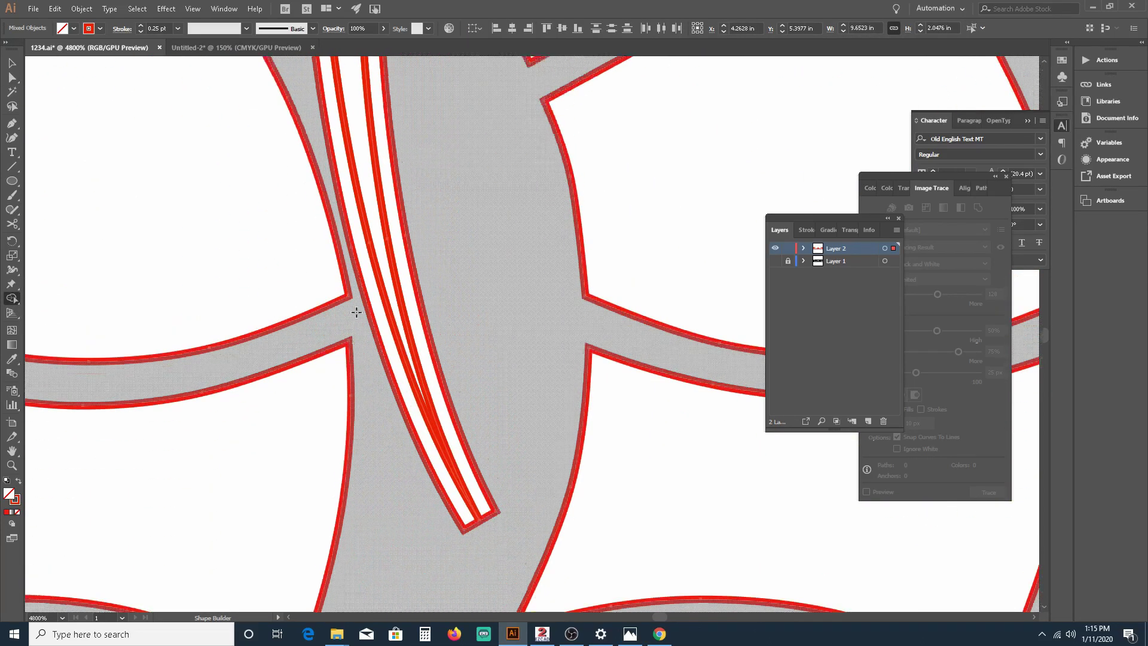
scroll(356, 313, up, 9)
scroll(357, 312, up, 3)
scroll(357, 312, down, 2)
scroll(356, 312, down, 6)
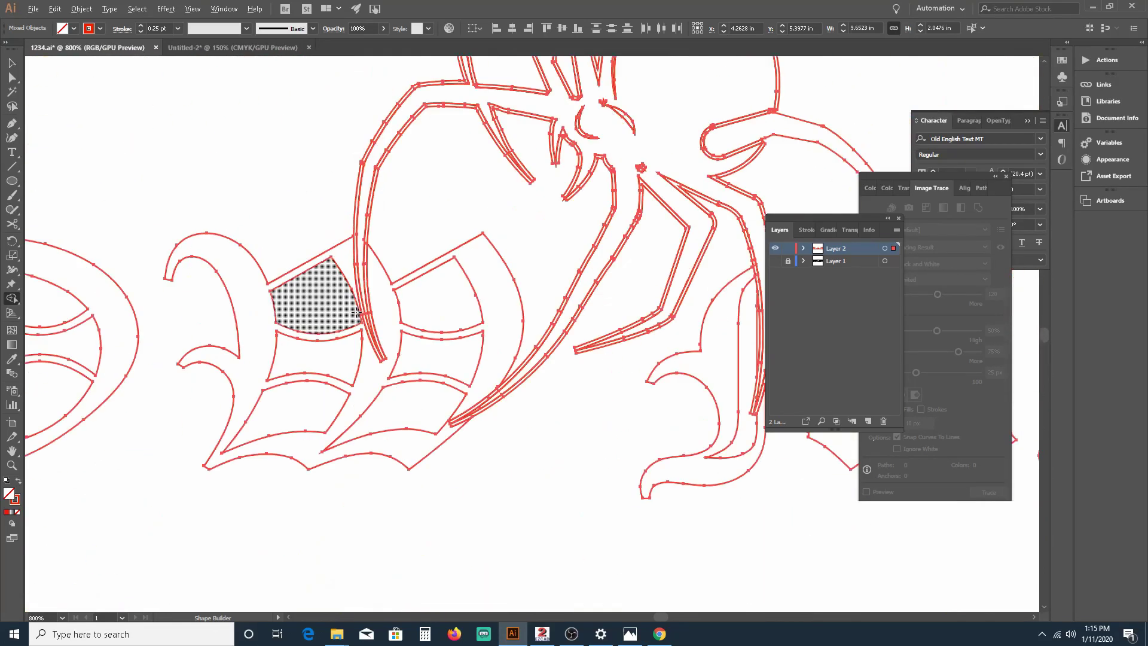
scroll(484, 332, up, 3)
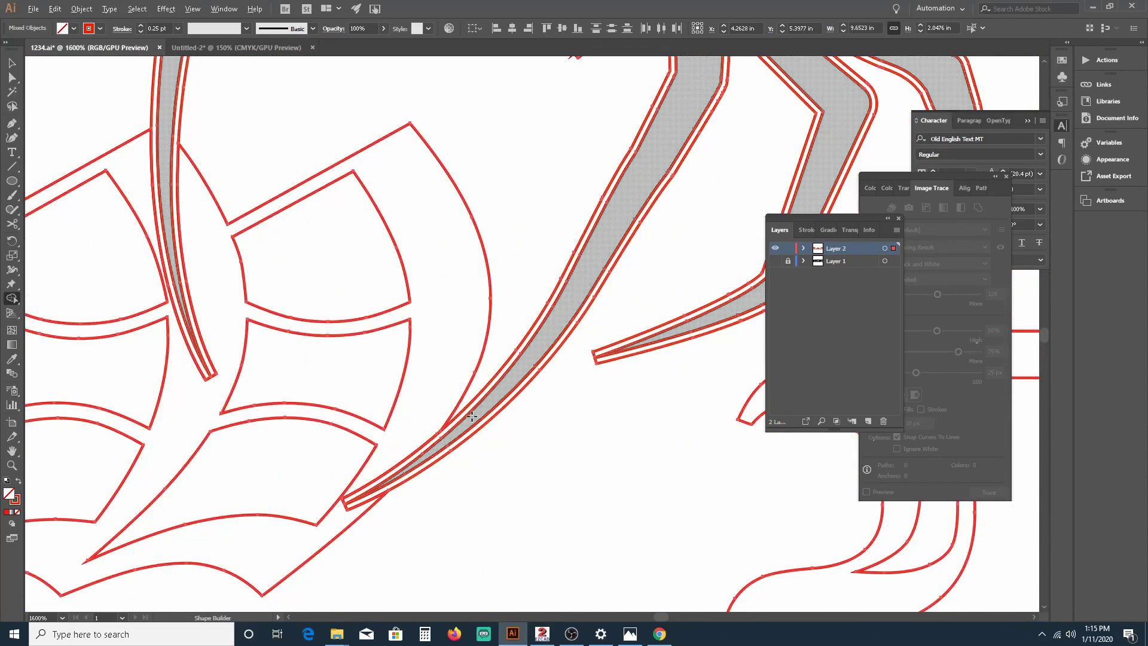
scroll(442, 385, down, 6)
scroll(317, 278, up, 11)
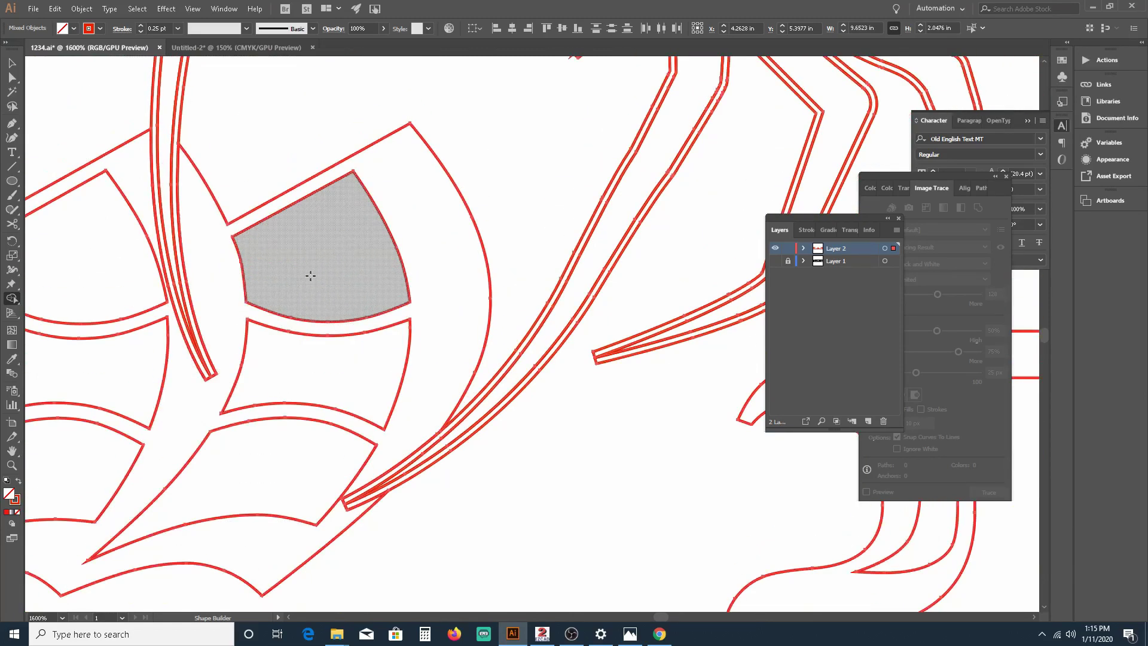
scroll(318, 255, up, 3)
scroll(410, 244, down, 6)
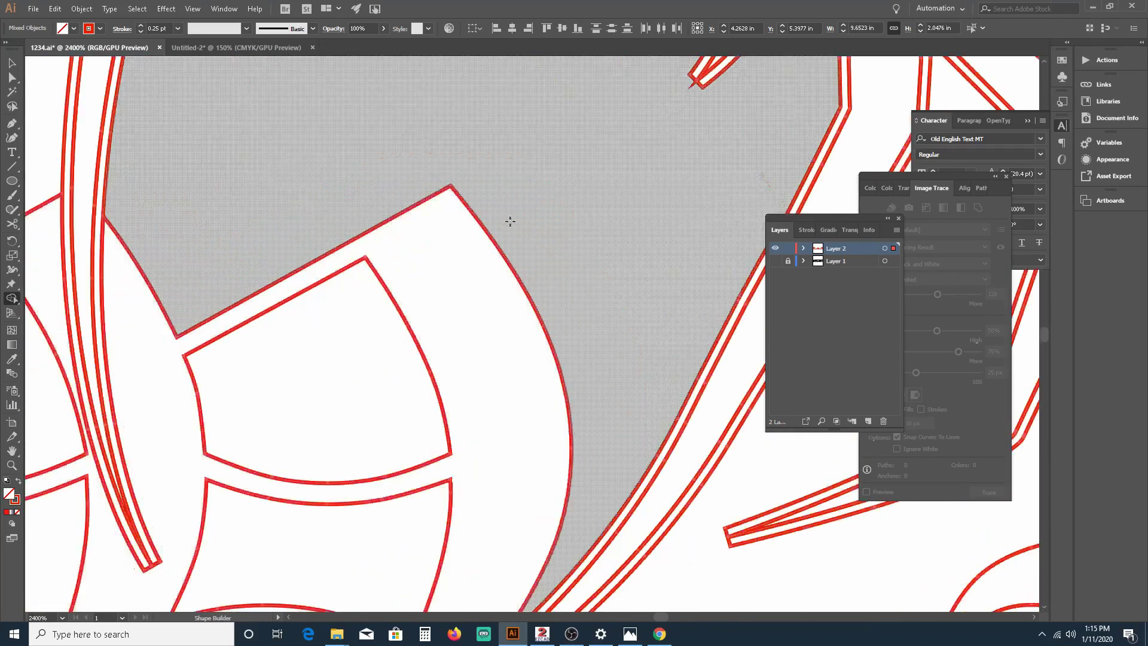
Step: Delete the spider's outer offset outline around its body and legs, keeping the letter edges merged along the legs
scroll(378, 212, up, 8)
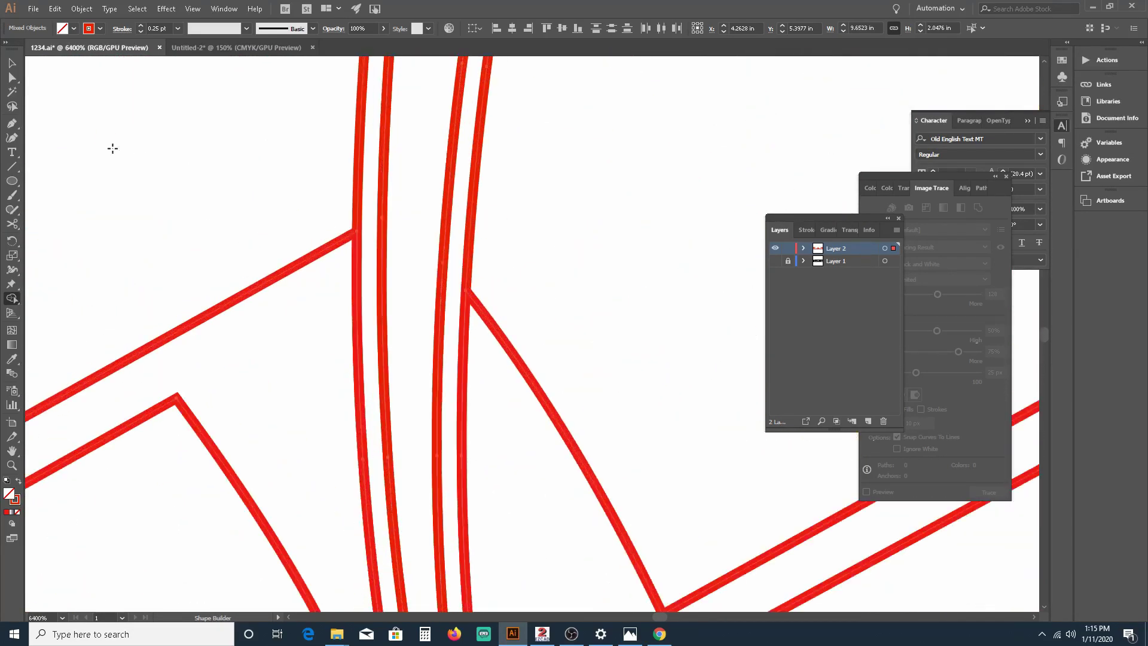
click(13, 79)
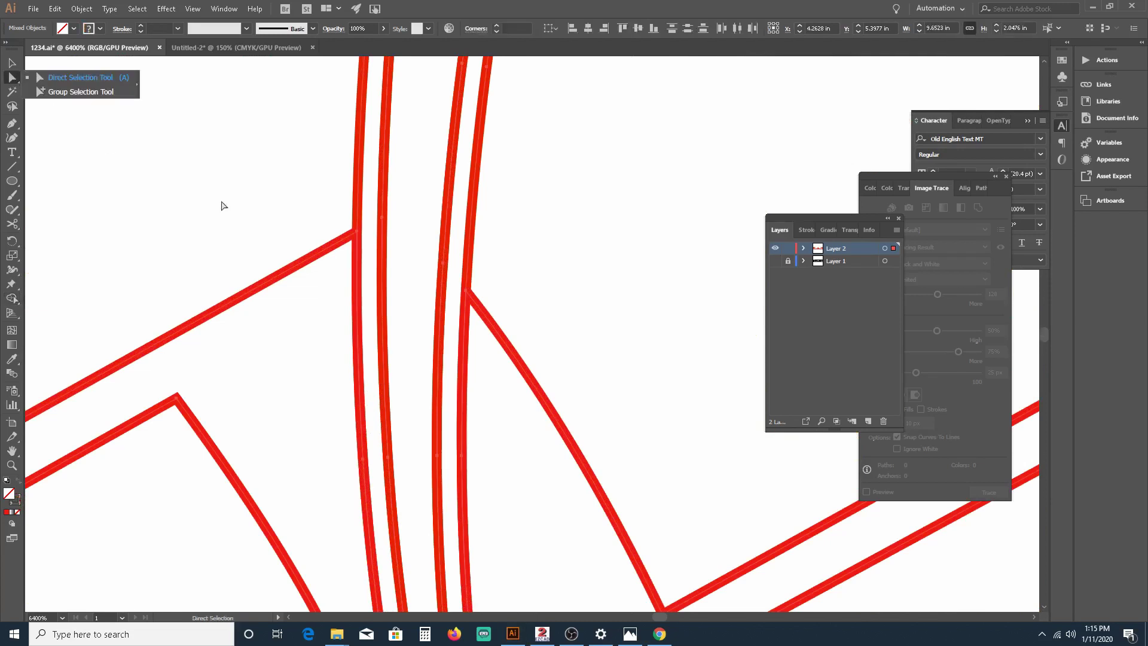
click(356, 235)
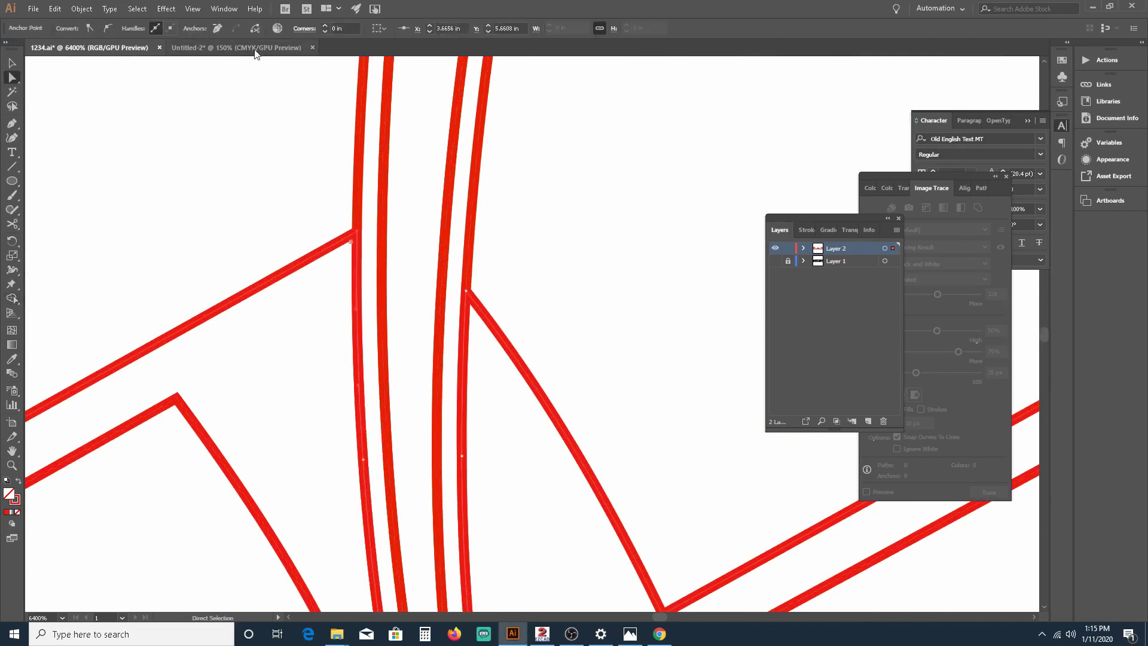
click(359, 202)
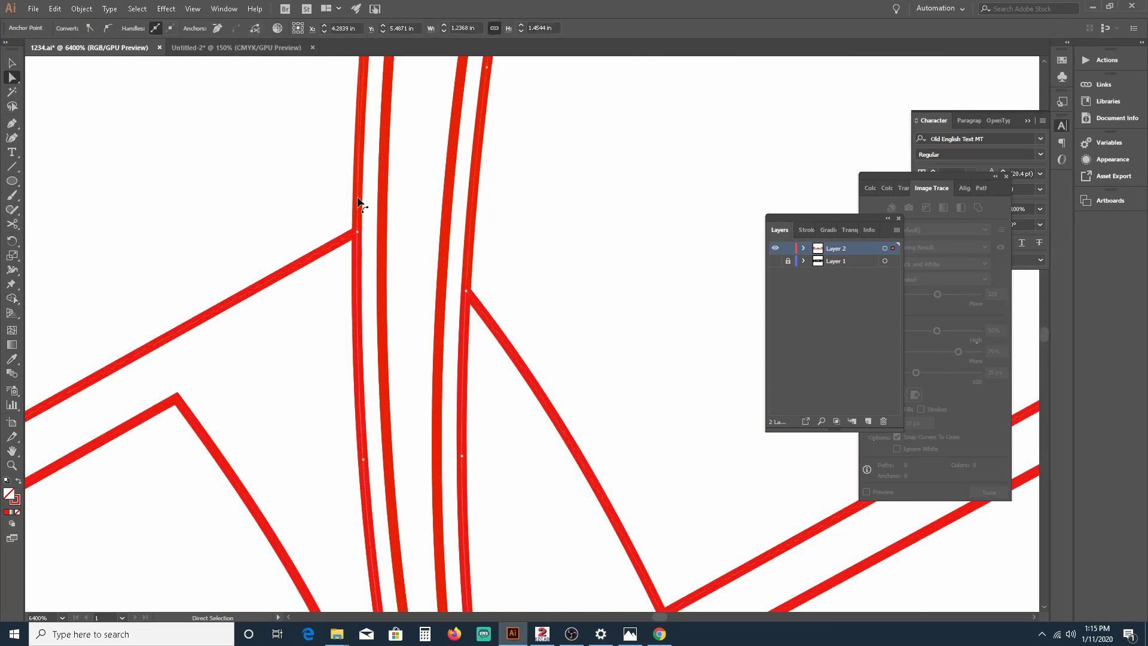
scroll(360, 202, down, 4)
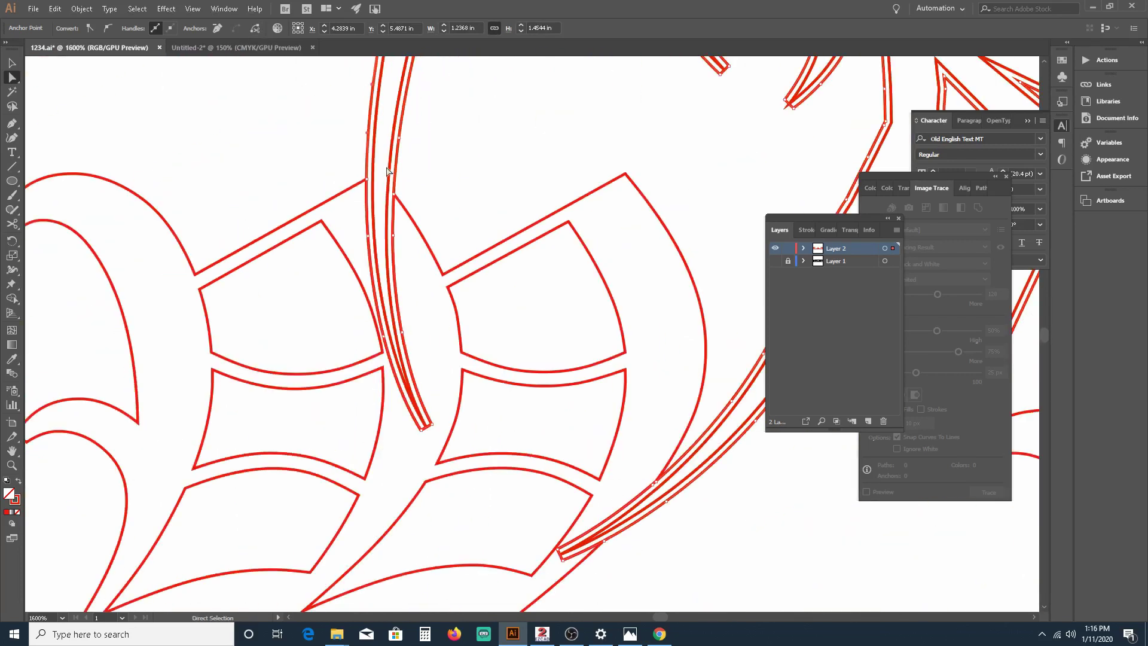
key(Delete)
key(Delete)
scroll(412, 206, down, 2)
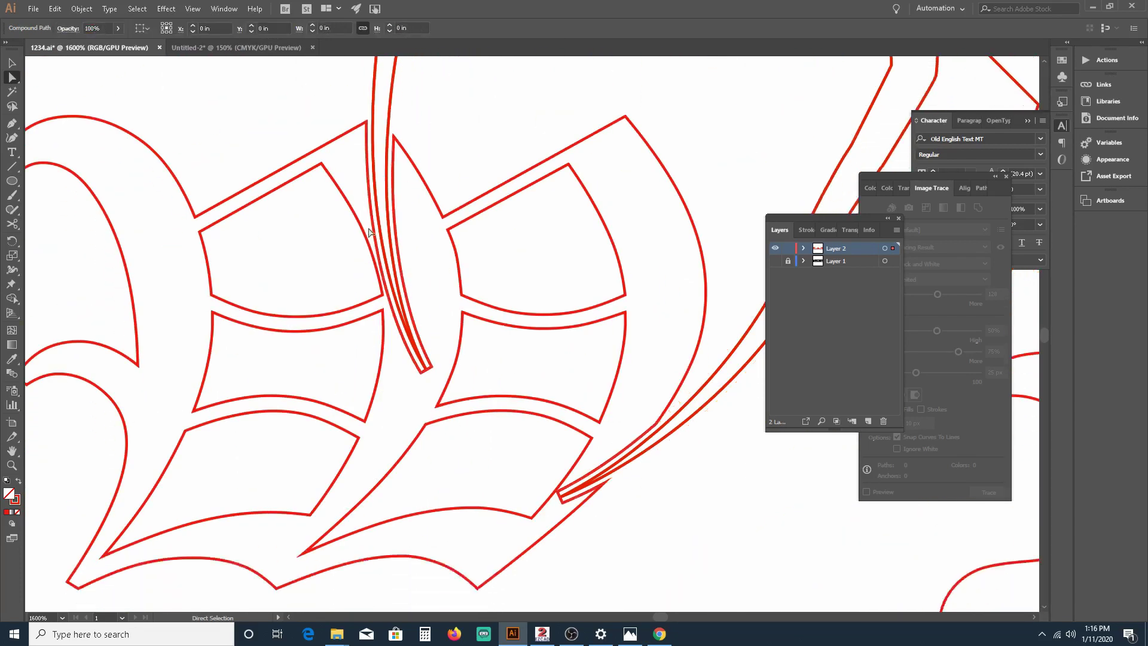
Step: Examine the spider's legs where they cross the W and the M for leftover or missing outlines
scroll(369, 233, up, 3)
scroll(369, 232, down, 4)
scroll(489, 290, up, 2)
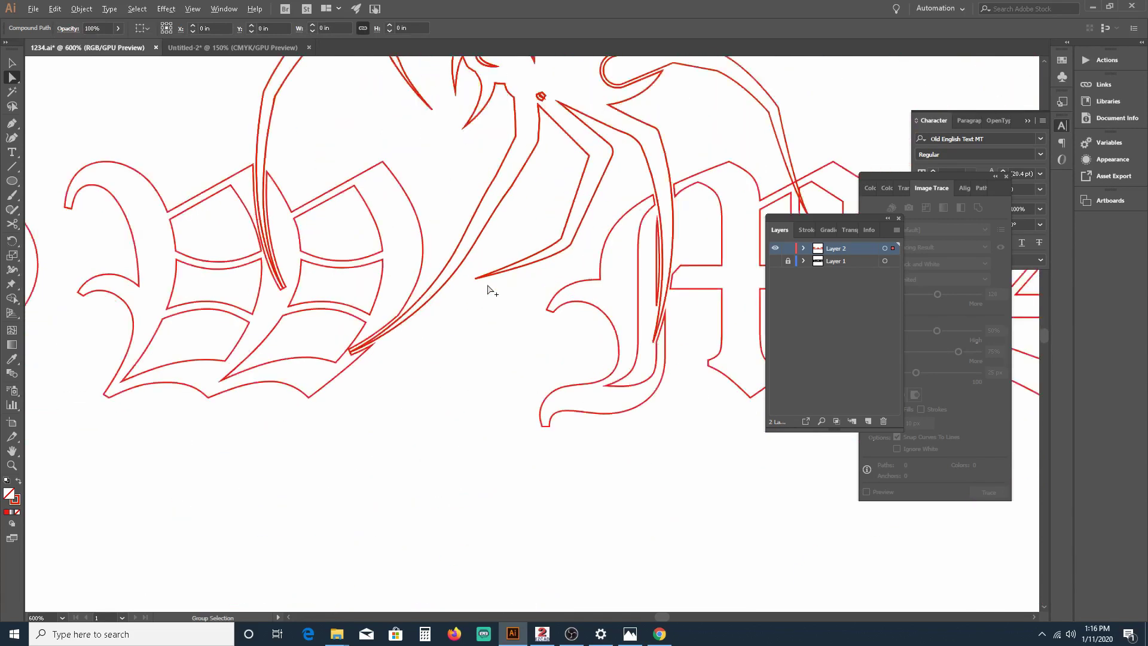
scroll(489, 290, up, 2)
scroll(366, 366, up, 2)
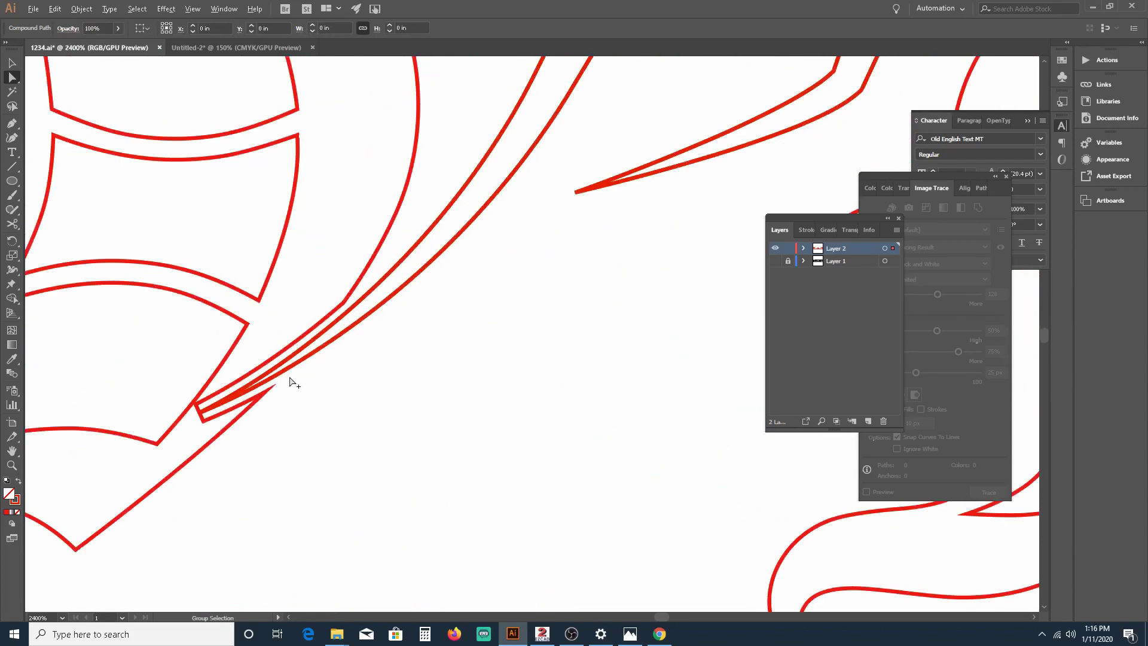
scroll(294, 383, down, 5)
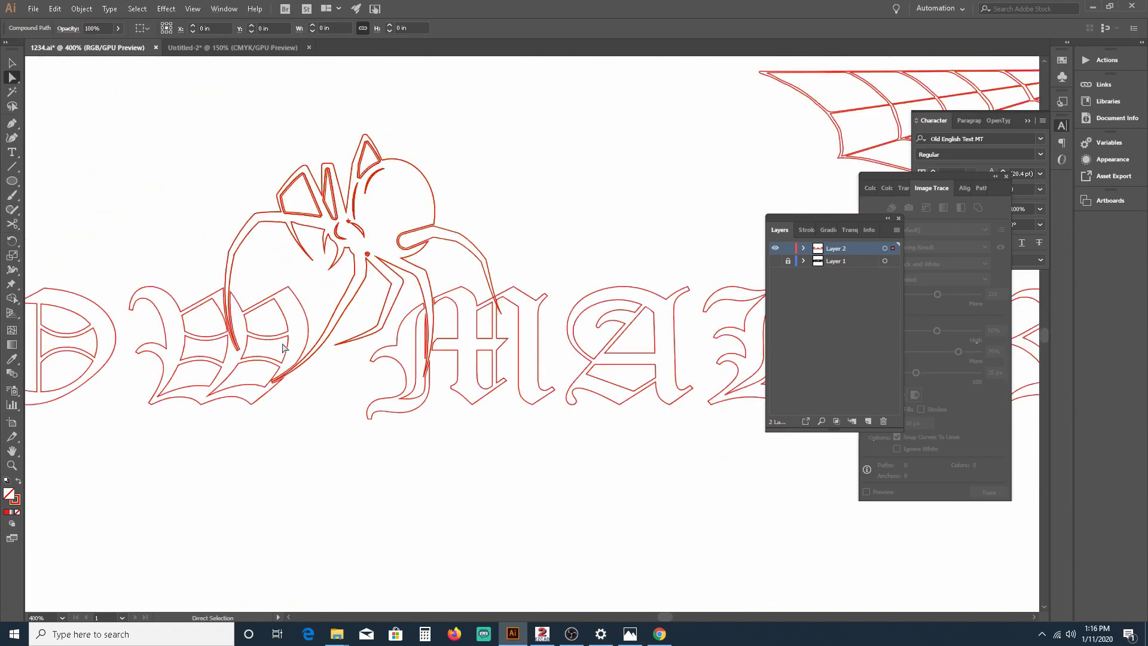
scroll(402, 330, down, 2)
scroll(398, 333, up, 6)
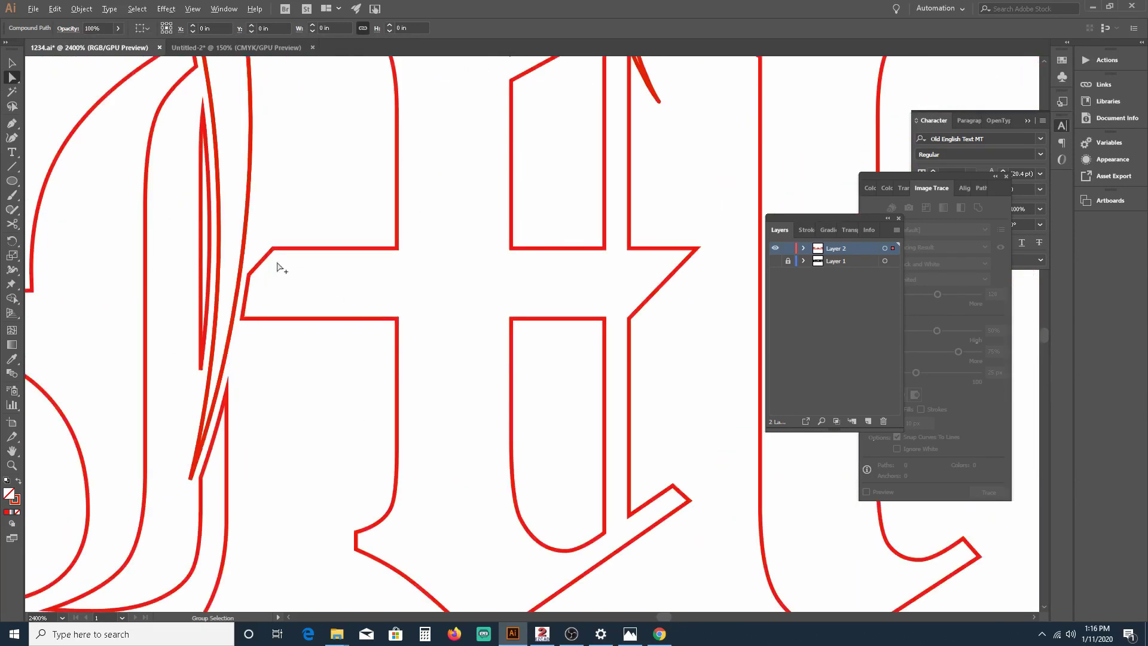
scroll(251, 258, down, 5)
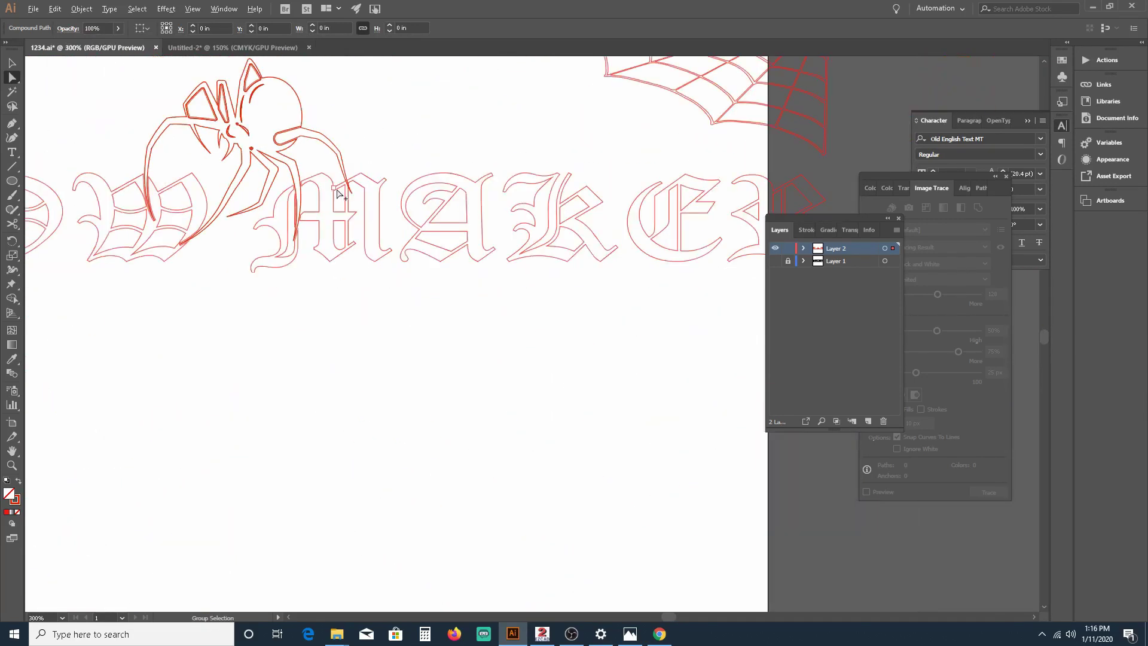
Step: Merge the spider's rear leg with the M's upper strokes where they cross, using the Shape Builder tool on all artwork
scroll(364, 163, up, 3)
scroll(364, 163, down, 3)
scroll(423, 107, up, 3)
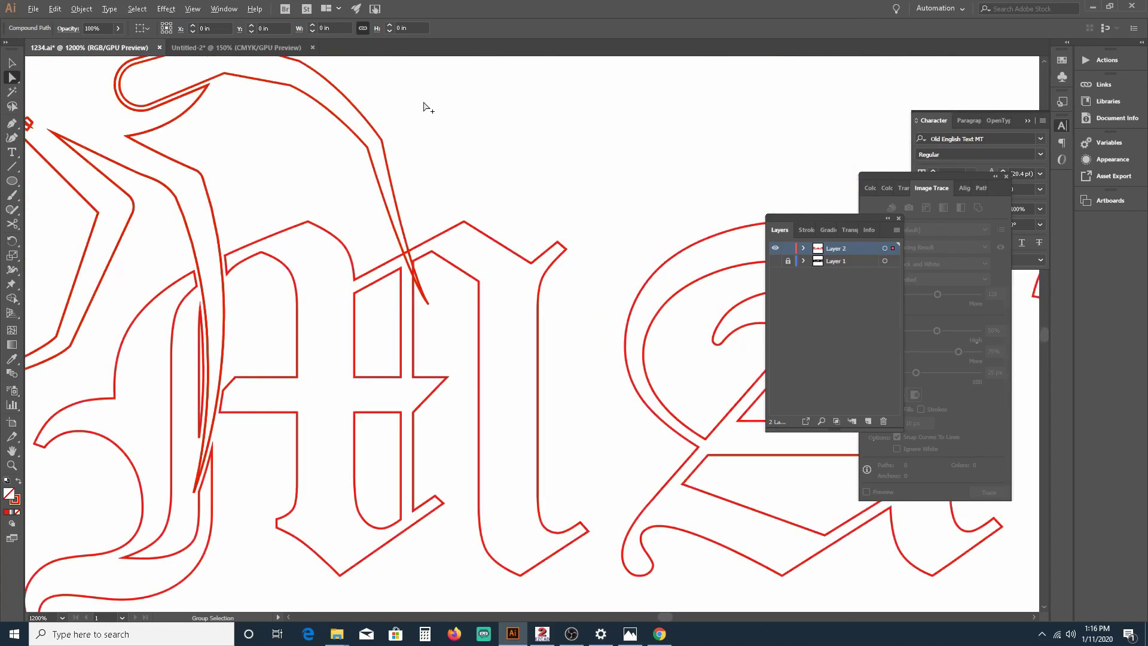
scroll(450, 214, up, 2)
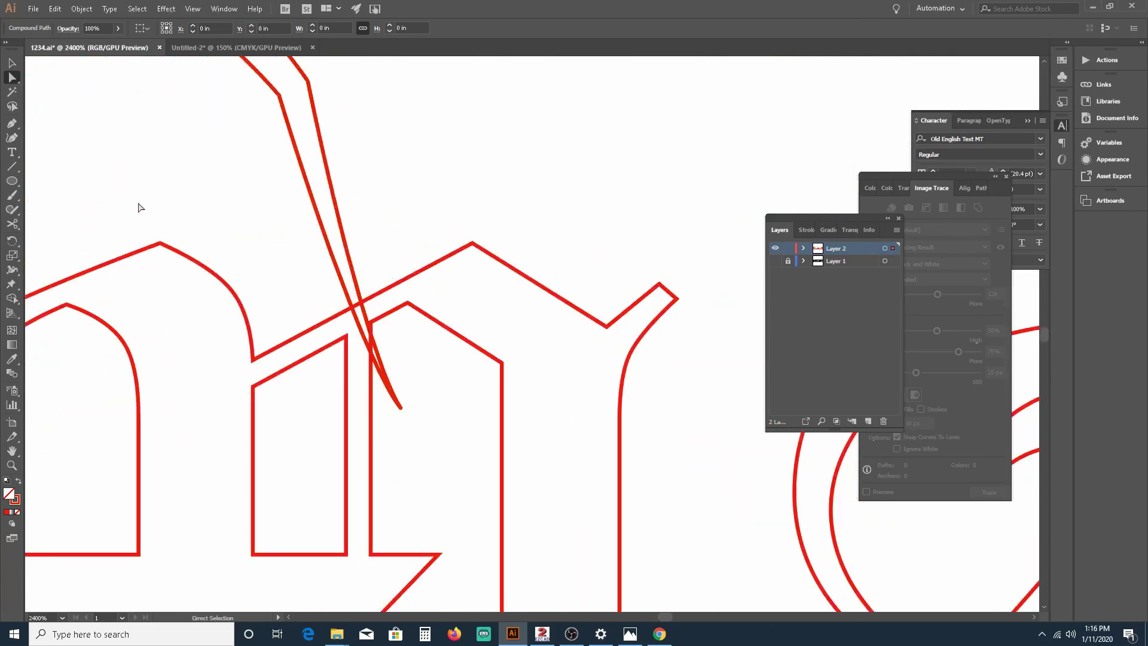
key(ctrl+a)
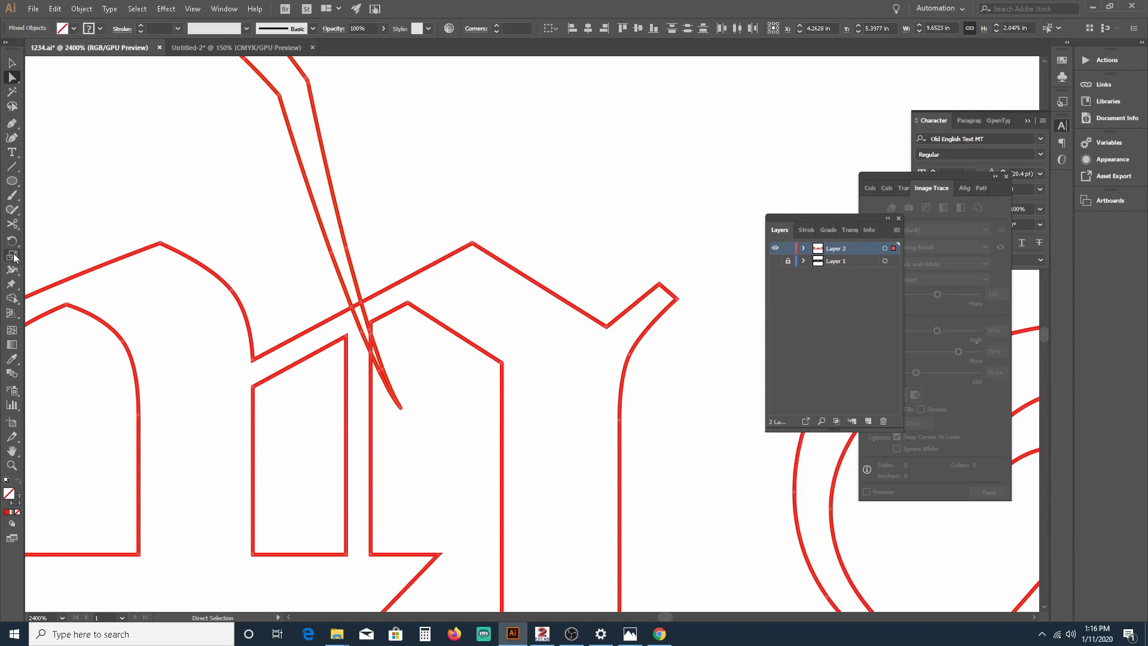
click(11, 298)
drag(354, 297, 372, 346)
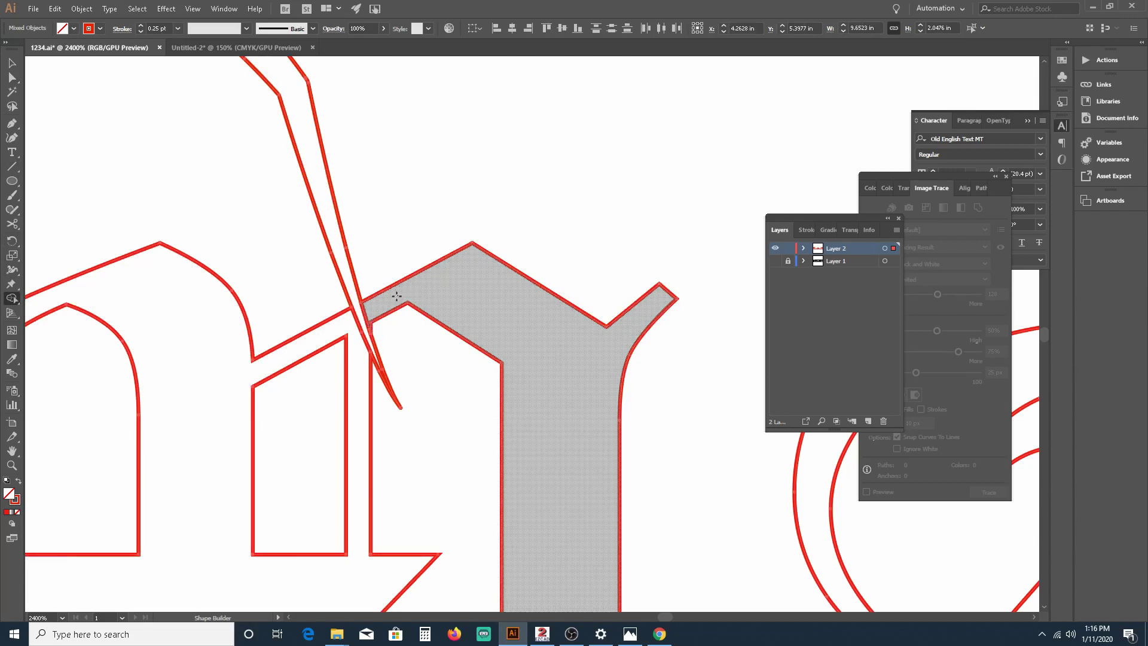
scroll(450, 269, up, 1)
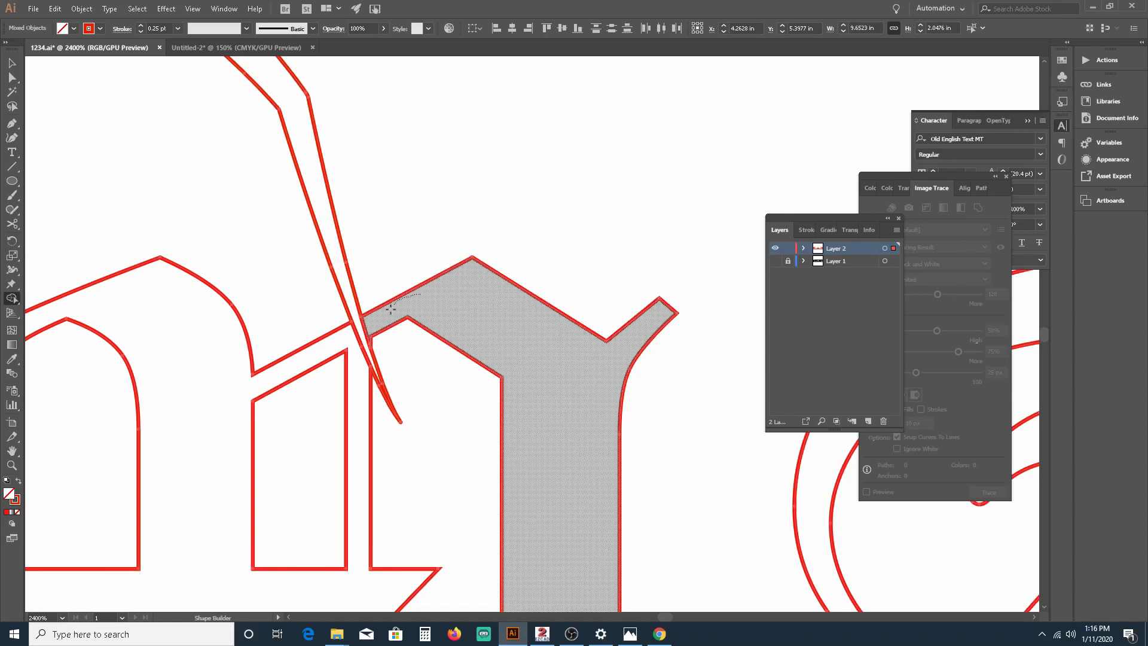
drag(392, 310, 352, 341)
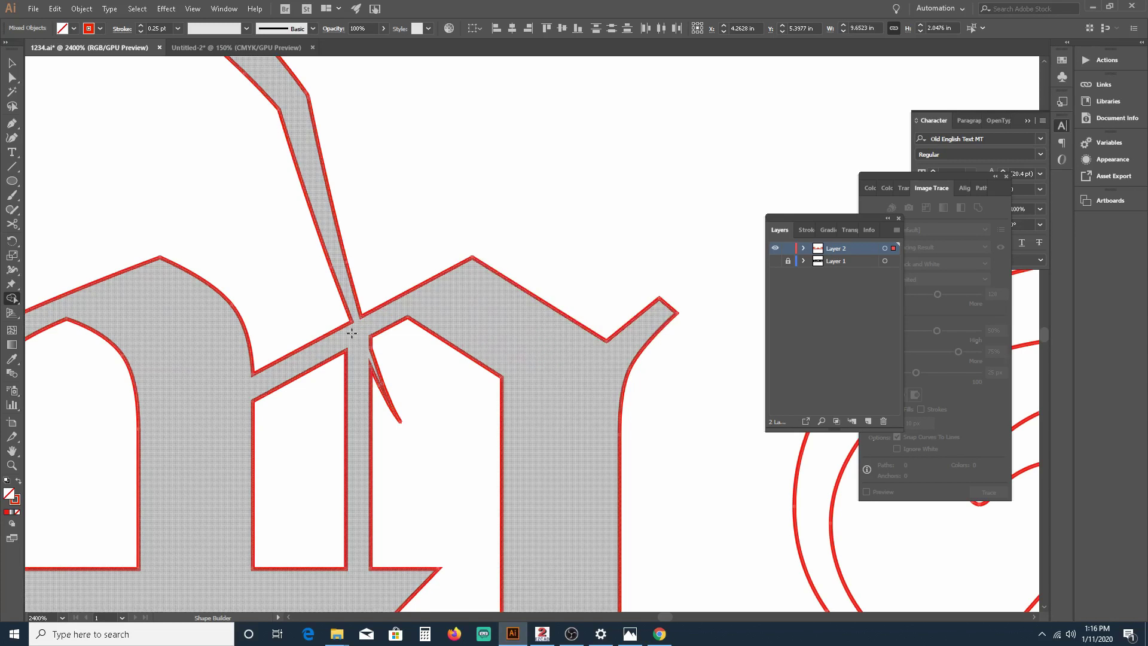
Step: Examine the merged spider legs over the M and the whole Widow Maker design, leaving nothing selected
scroll(348, 323, down, 5)
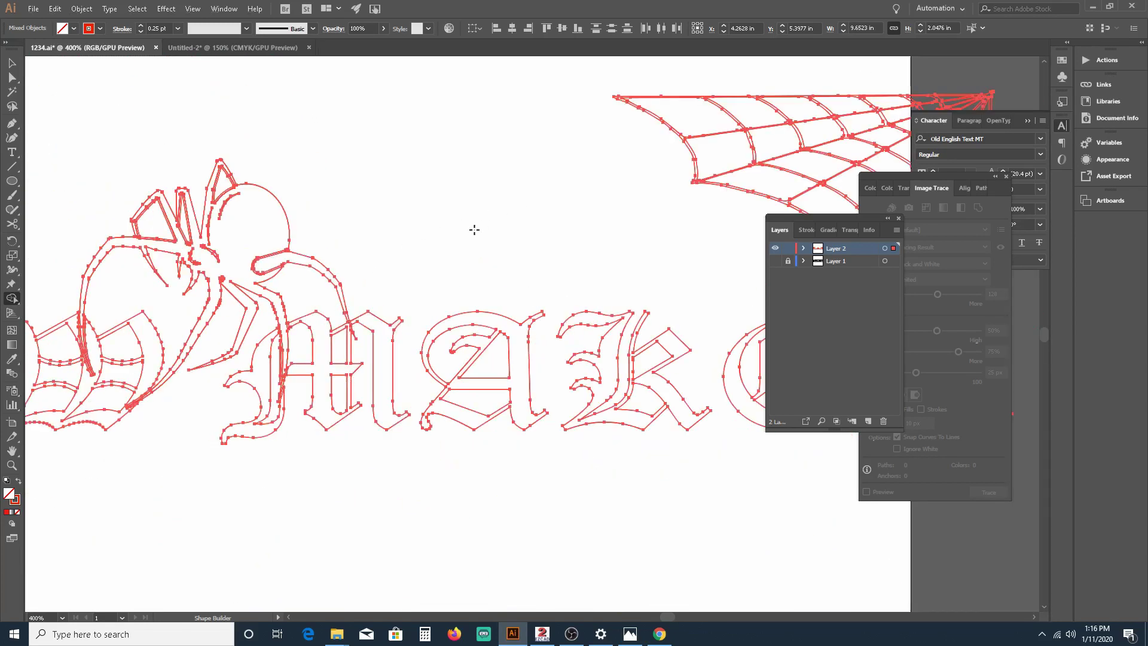
scroll(474, 229, down, 4)
scroll(478, 252, up, 6)
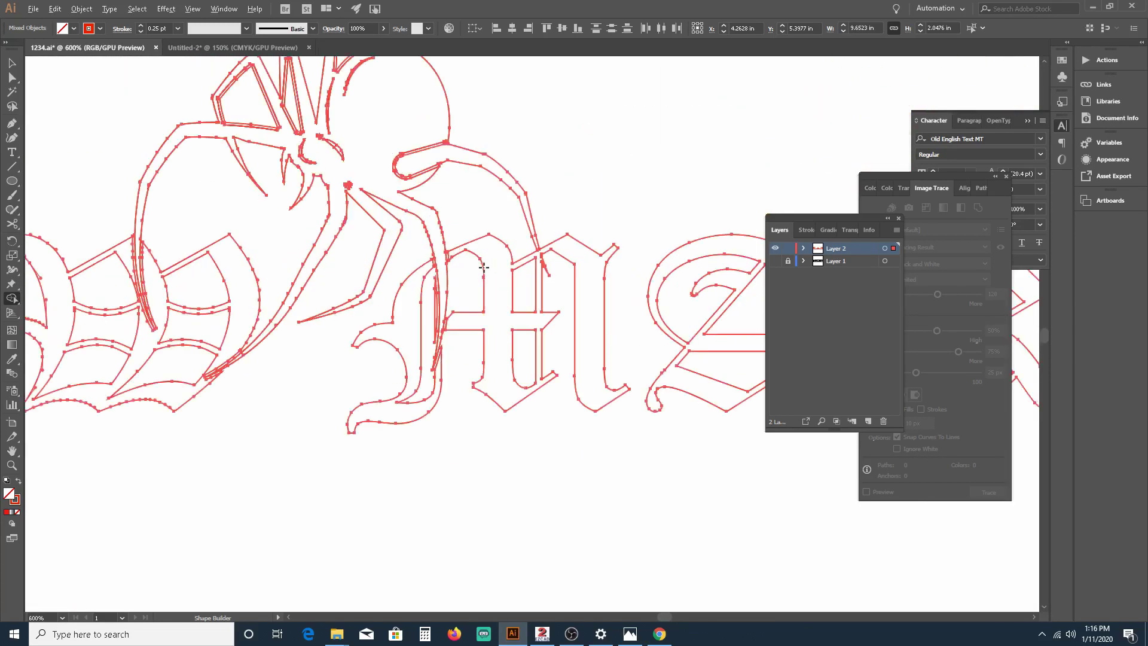
scroll(483, 267, up, 5)
scroll(561, 253, down, 3)
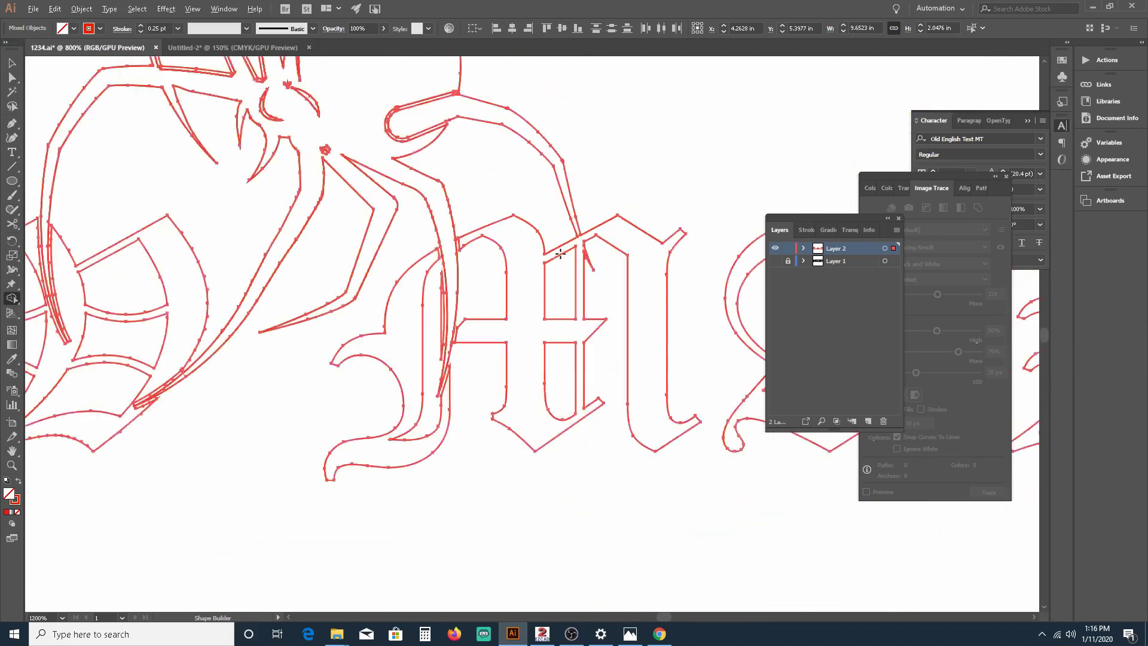
scroll(520, 263, down, 1)
scroll(488, 276, up, 3)
scroll(488, 278, down, 8)
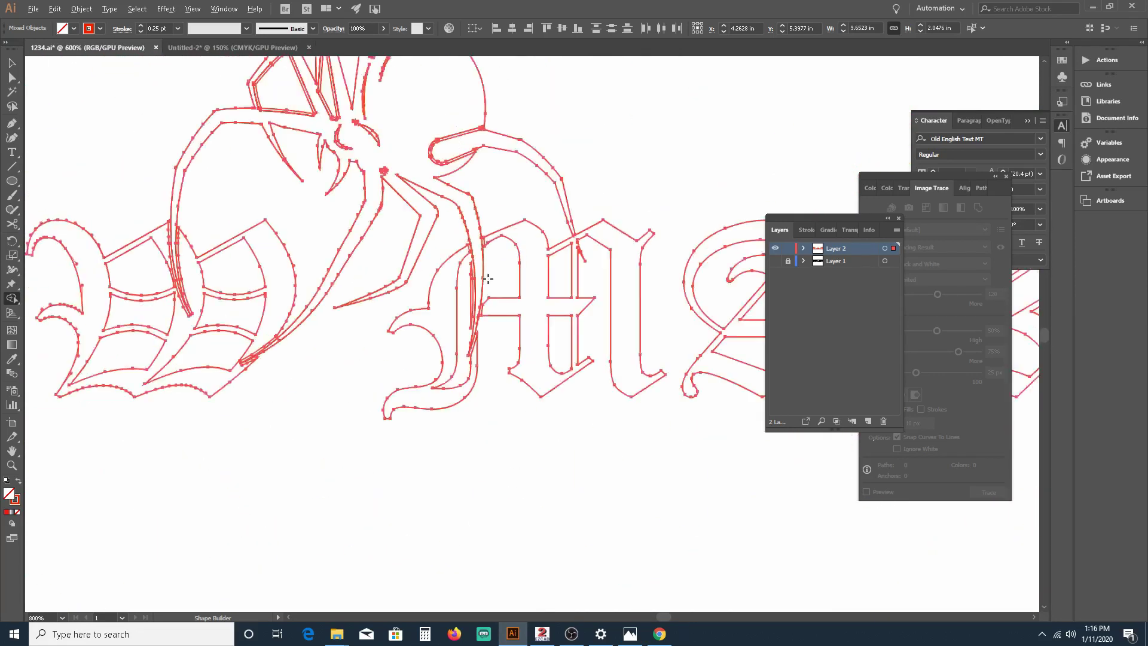
scroll(522, 301, up, 2)
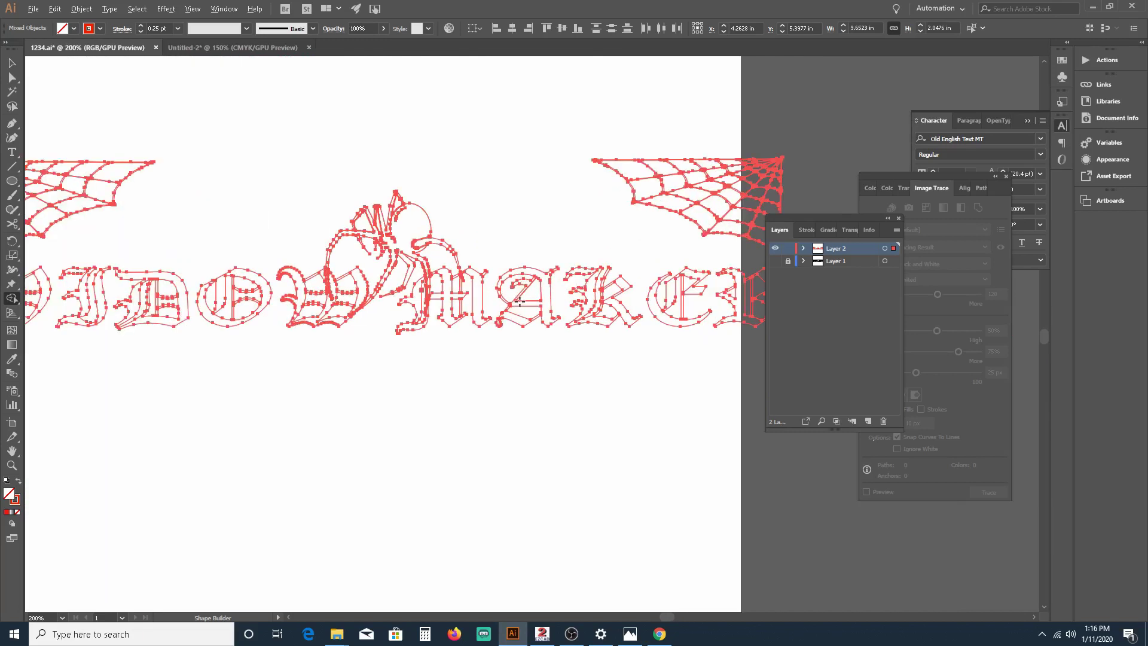
scroll(537, 307, down, 2)
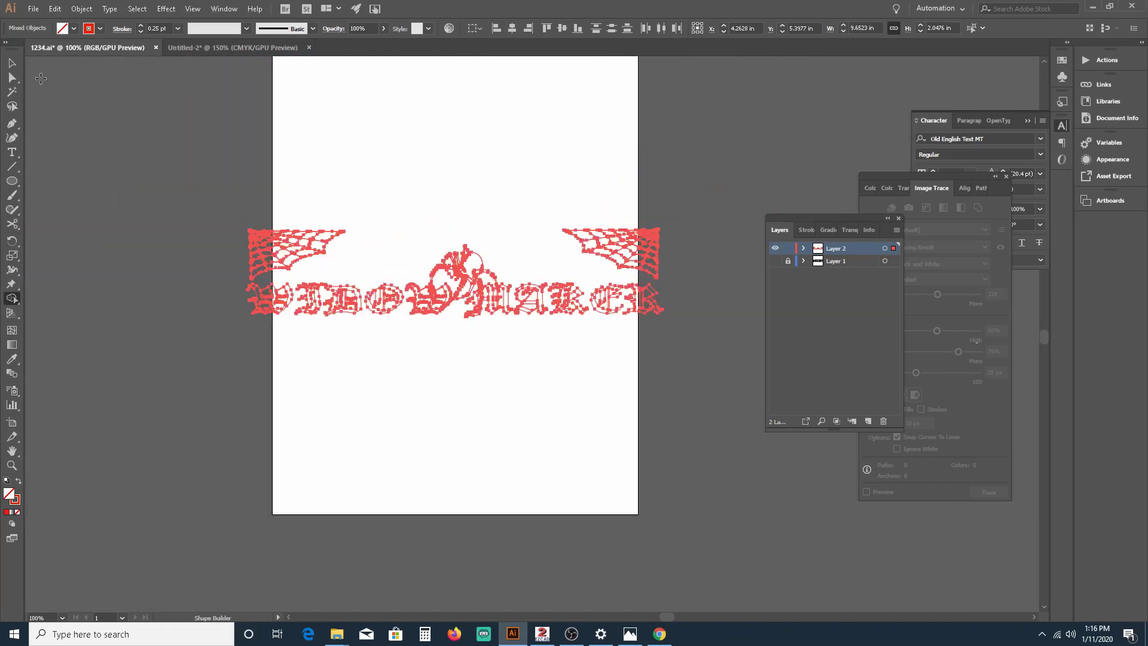
click(13, 64)
click(300, 162)
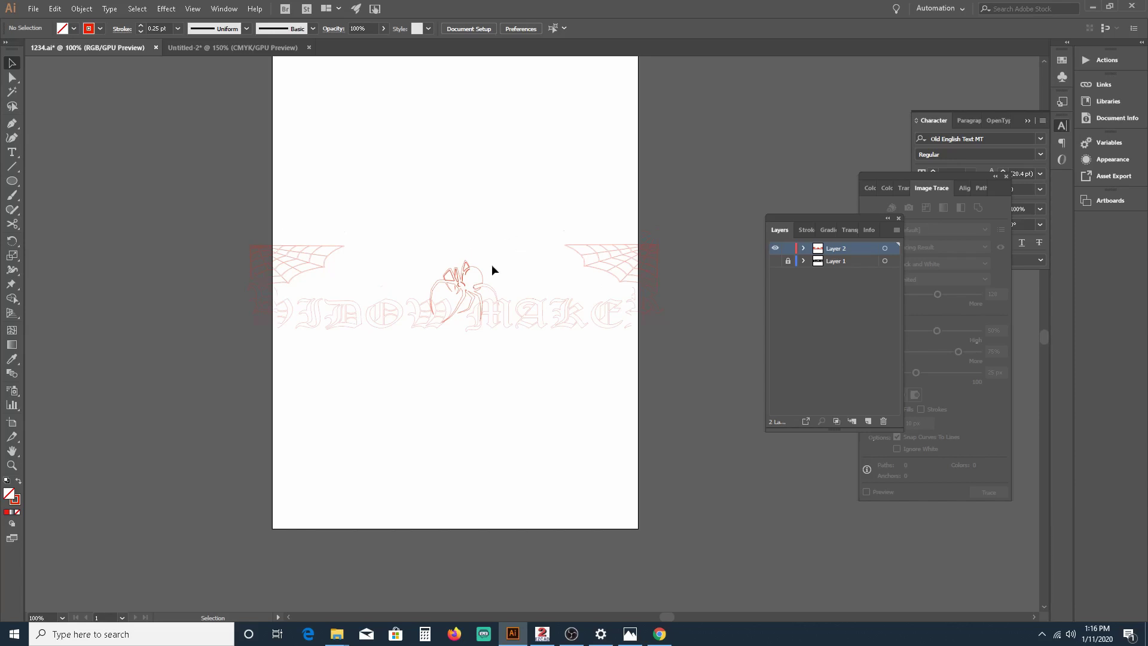
scroll(416, 281, up, 3)
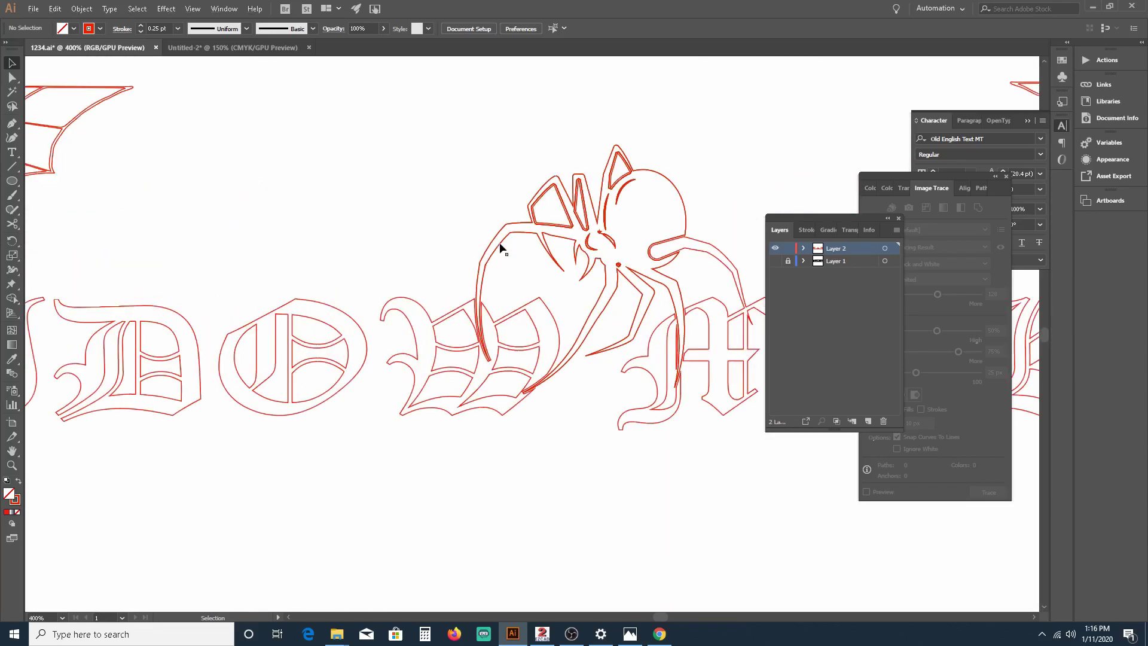
click(514, 235)
key(Delete)
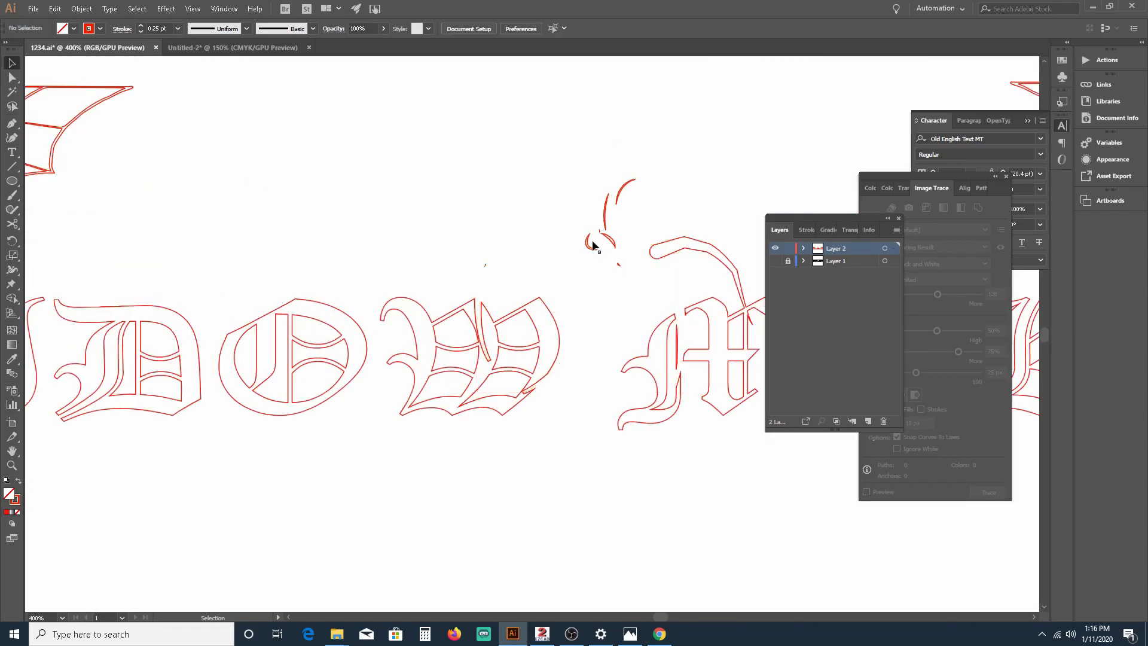
key(a)
key(ctrl+z)
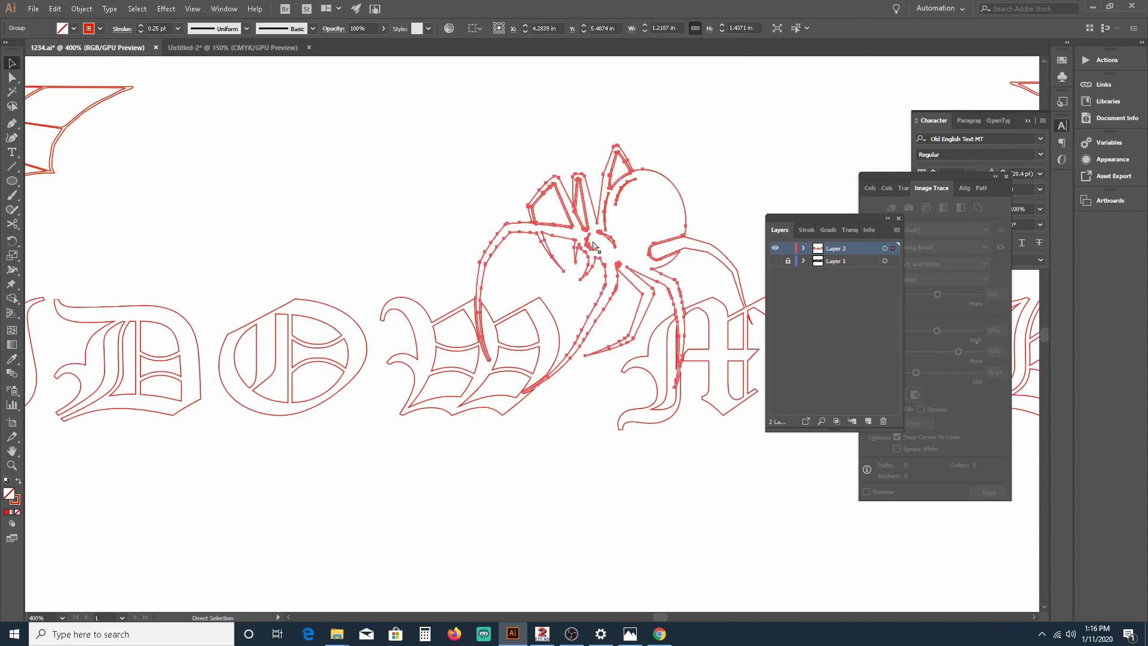
key(v)
click(440, 235)
Step: Ungroup the spider's outlines so that its separate paths can be selected individually
scroll(394, 205, down, 1)
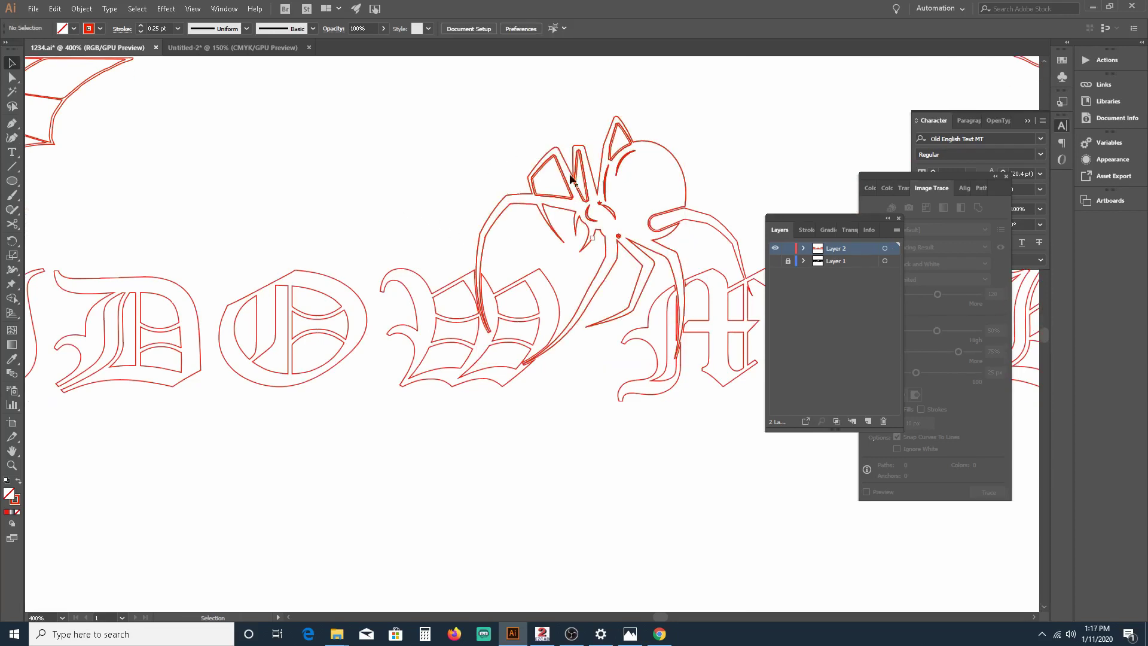
scroll(571, 178, up, 1)
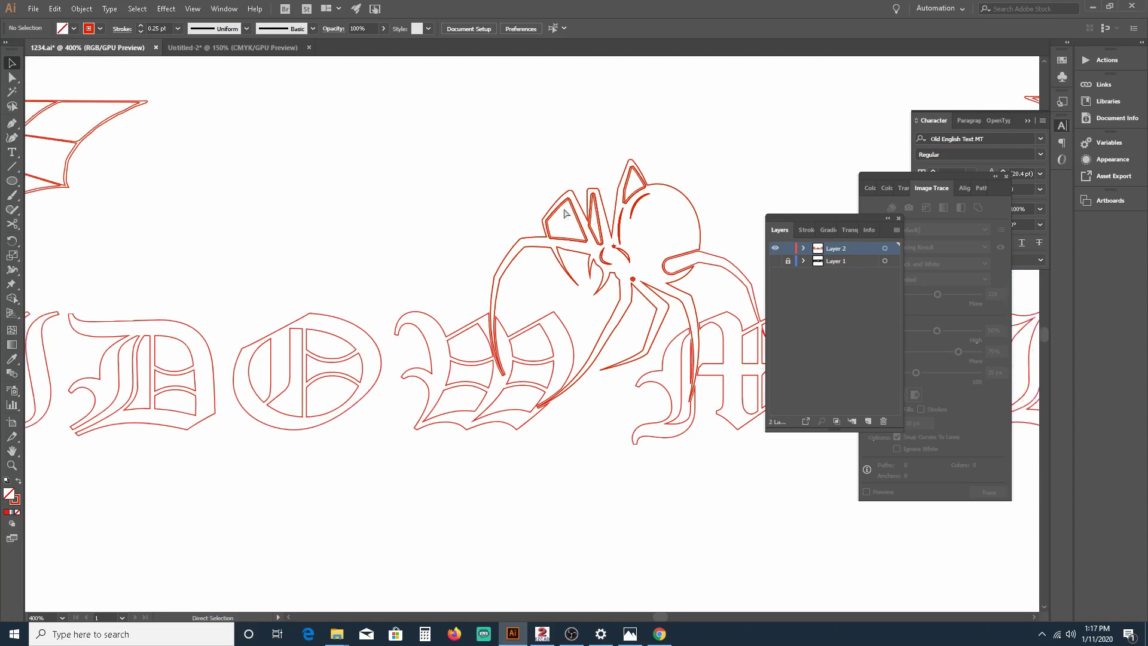
scroll(518, 225, up, 1)
scroll(517, 224, up, 1)
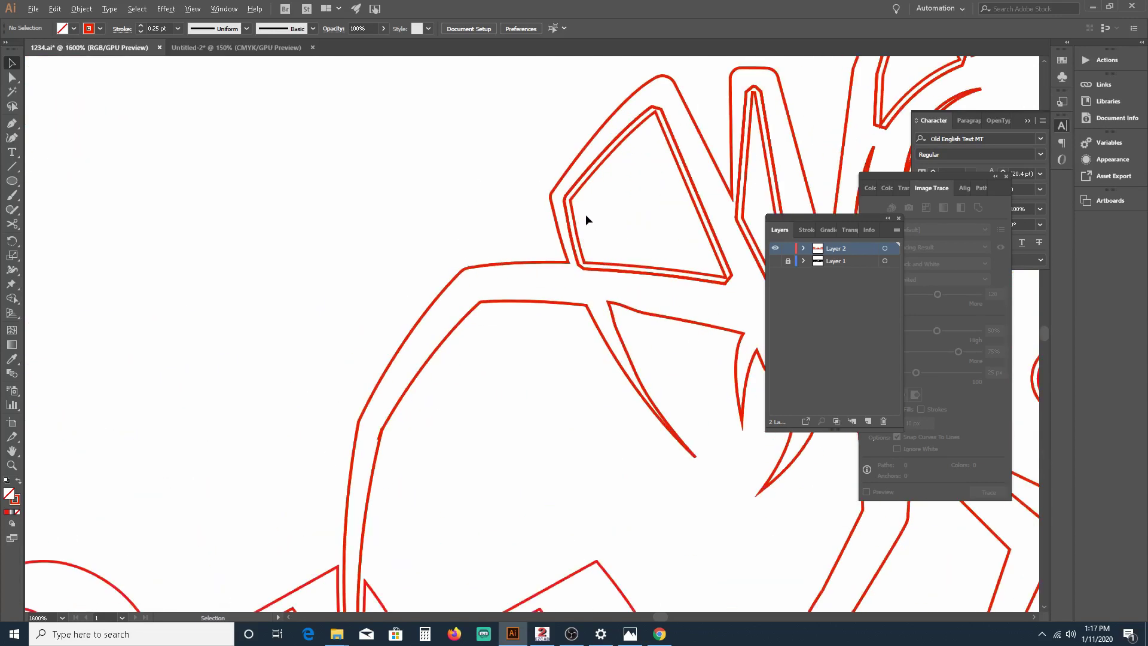
click(577, 232)
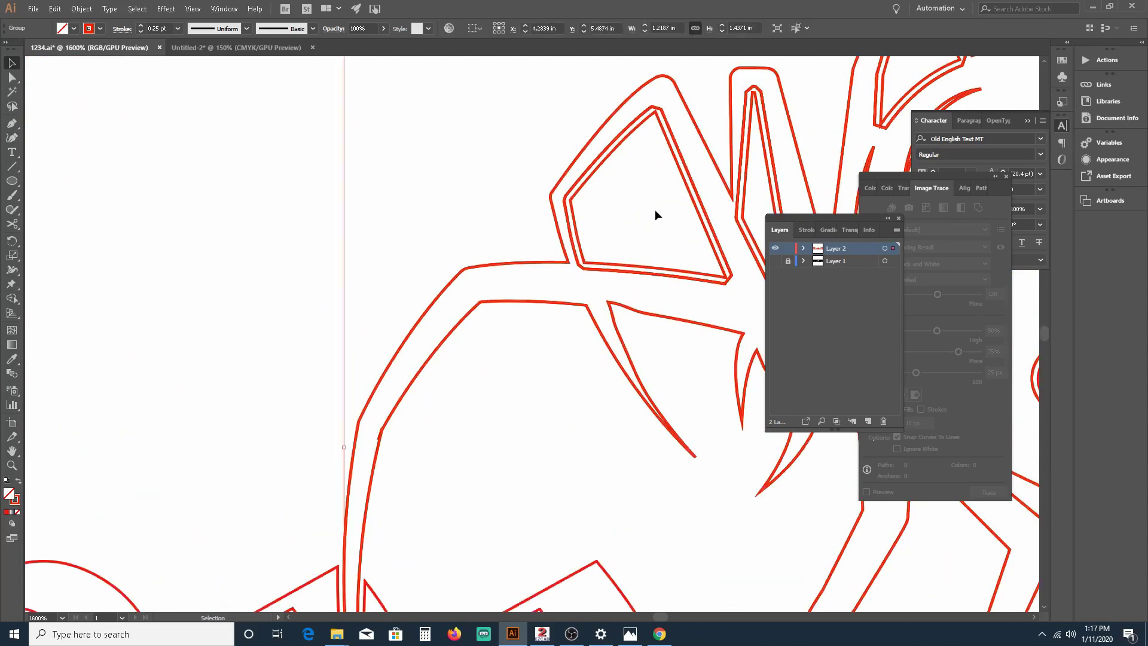
right_click(578, 193)
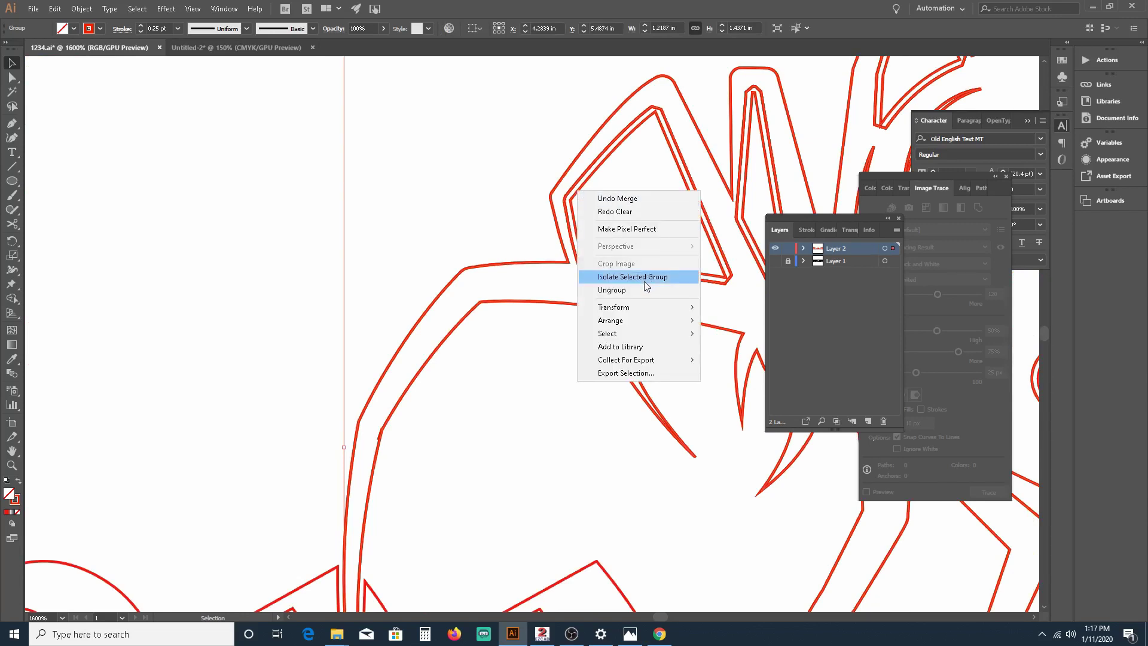
click(631, 291)
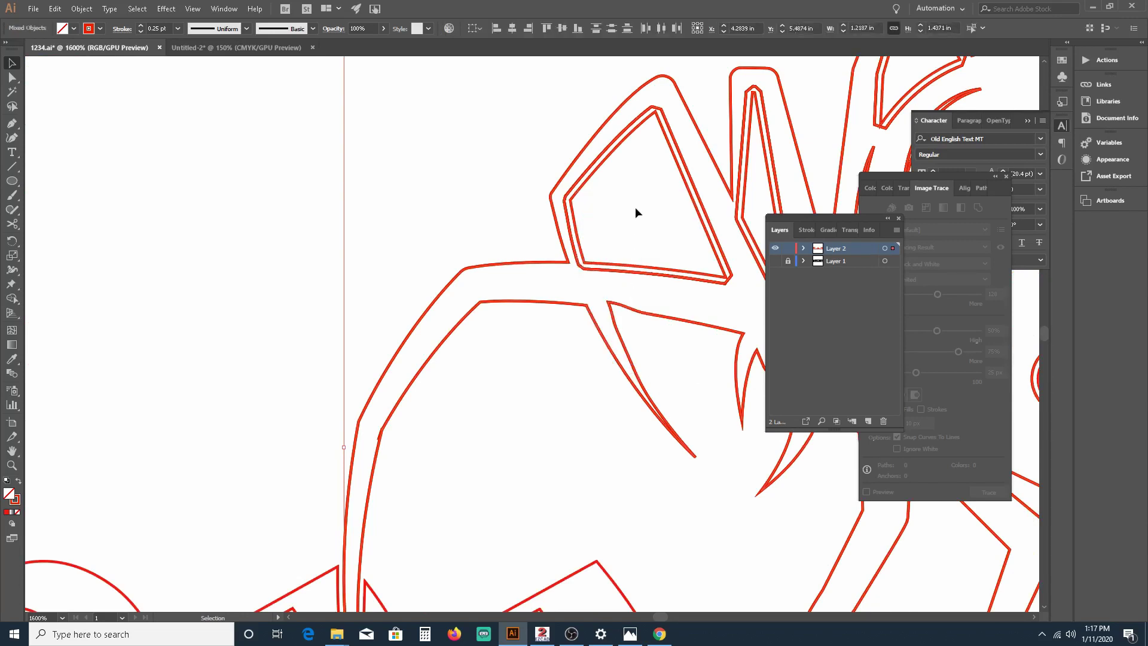
Step: Delete the innermost duplicate outline inside the gap of the spider's bent upper leg
click(608, 192)
click(589, 178)
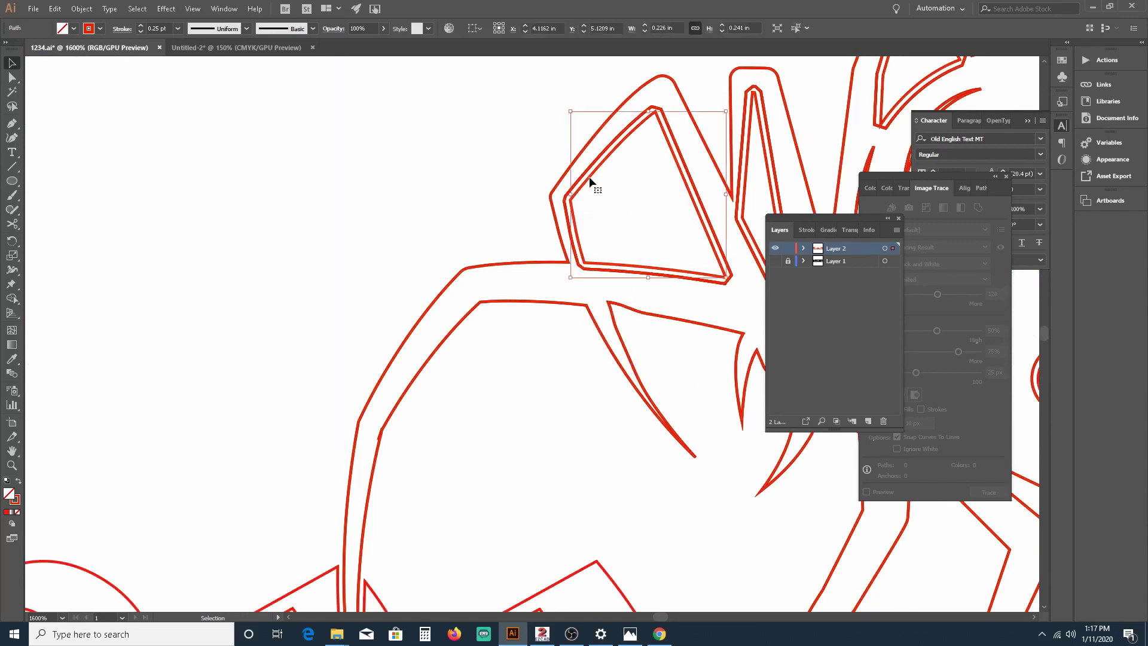
key(Delete)
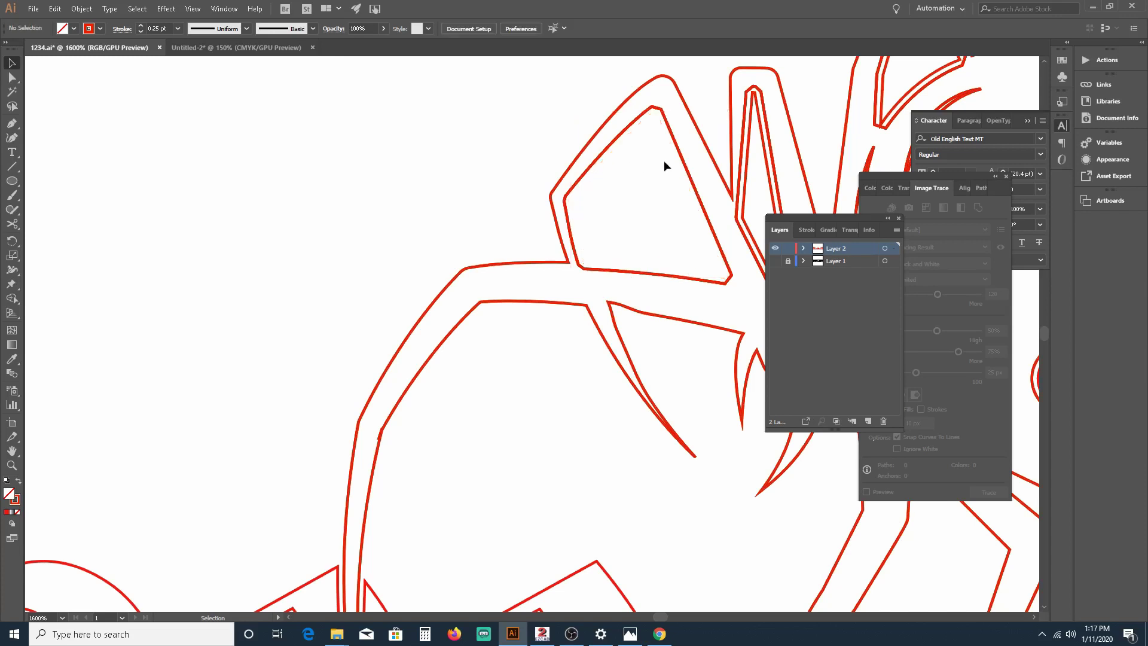
Step: Delete the duplicate inner outlines inside the gaps of the spider's narrow upper leg and its rear upper leg
click(749, 145)
key(Delete)
scroll(616, 238, down, 5)
scroll(564, 264, up, 8)
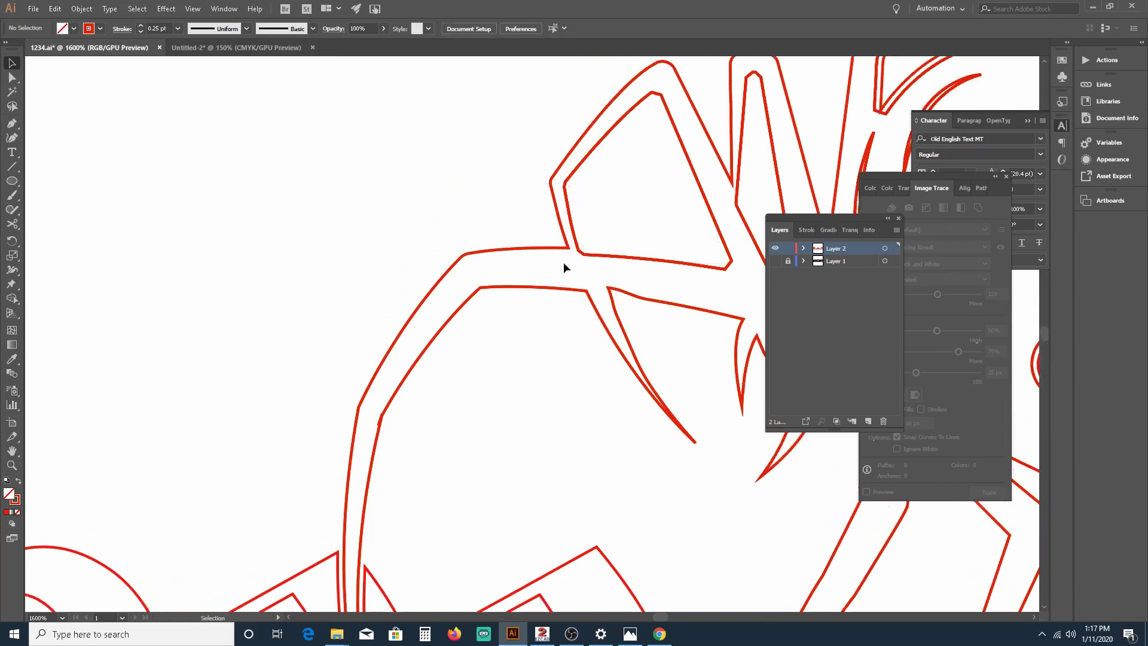
scroll(550, 244, down, 3)
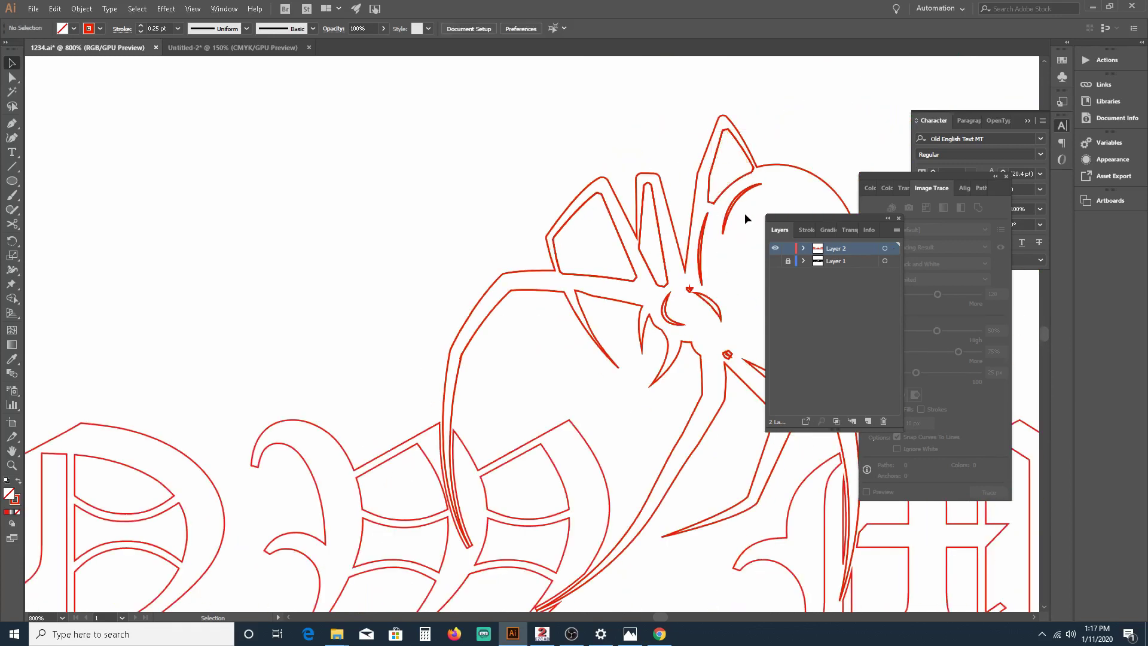
scroll(493, 324, down, 5)
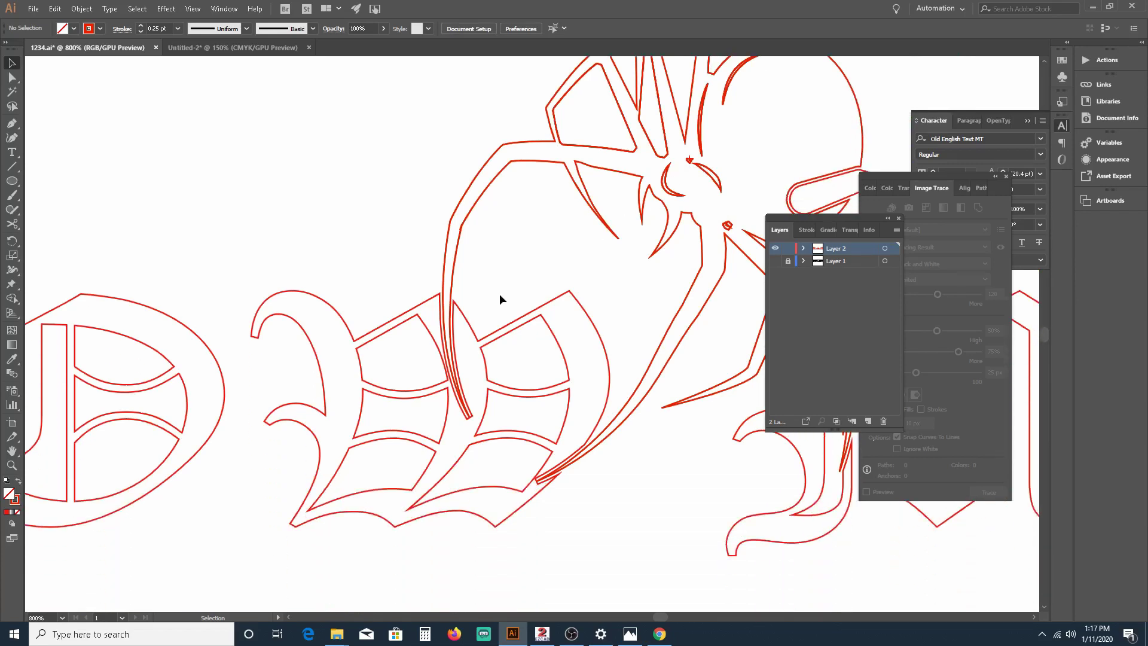
scroll(749, 160, down, 2)
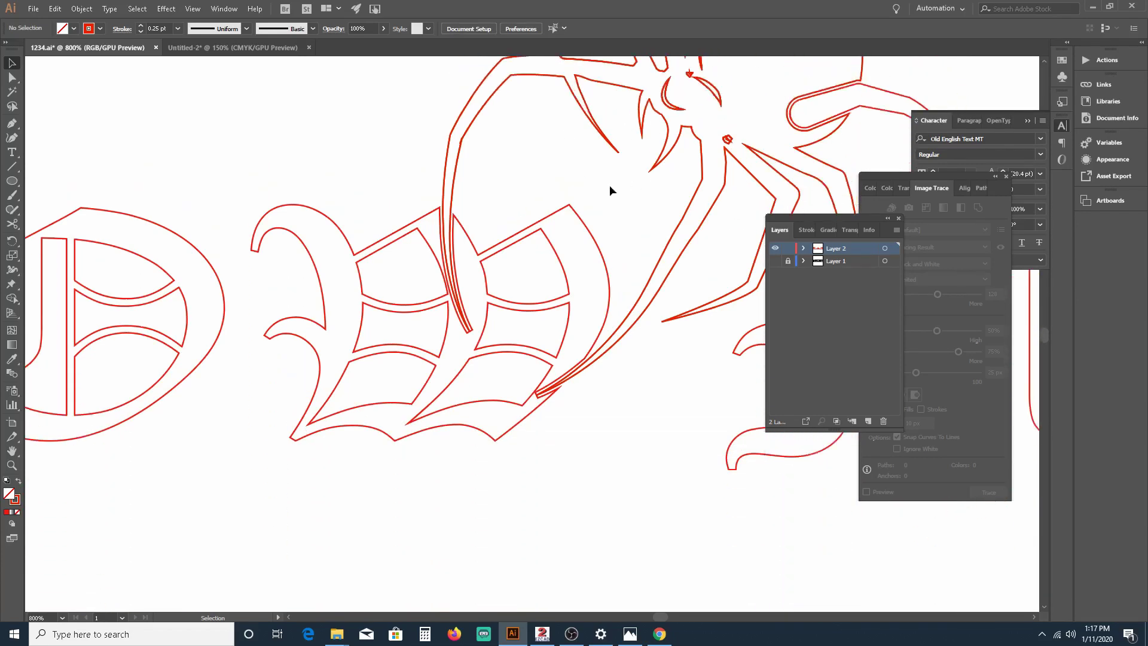
scroll(586, 173, down, 3)
Step: Delete the tiny inner shape inside the small pentagon at the base of the spider's lower legs
scroll(564, 156, up, 10)
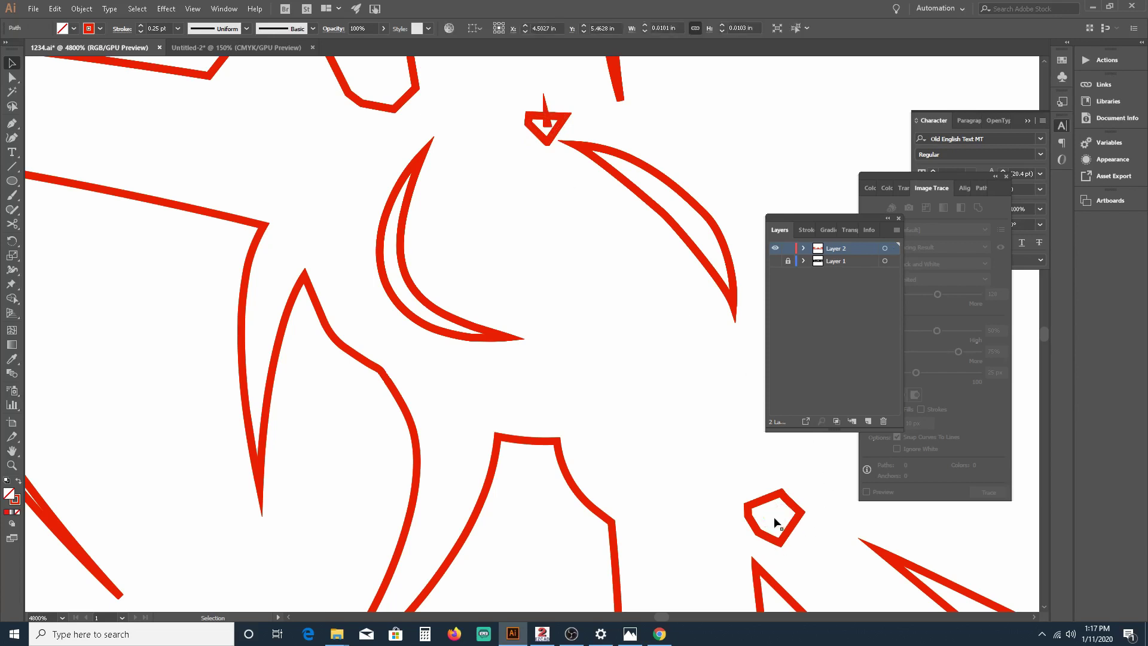
scroll(707, 471, down, 1)
scroll(610, 393, right, 5)
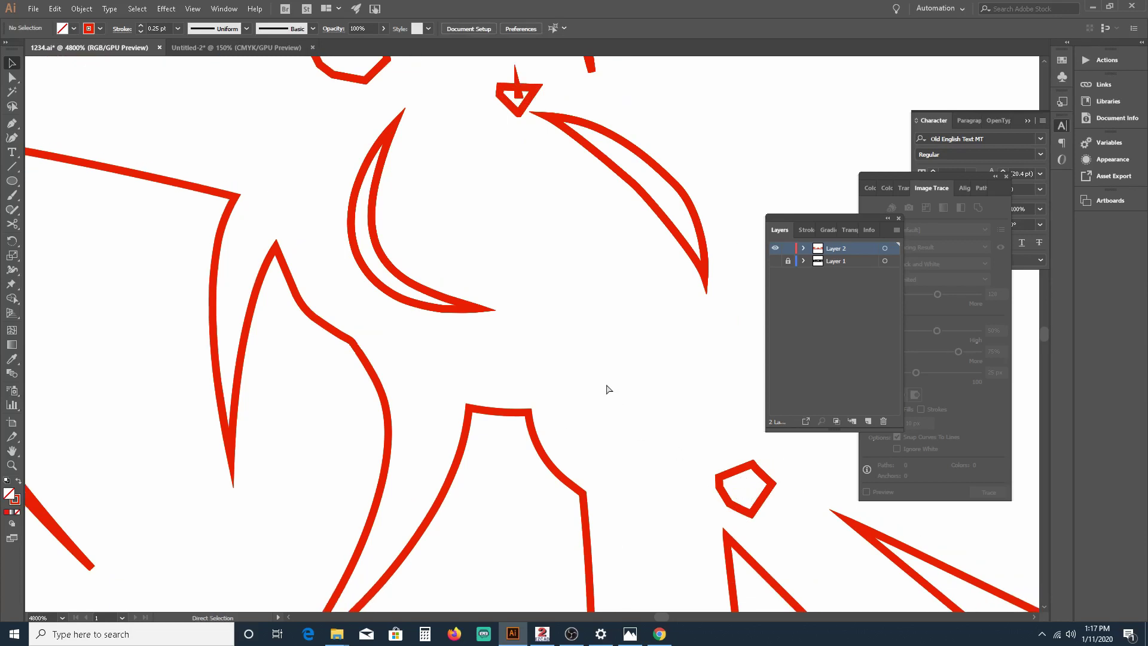
scroll(606, 374, left, 4)
scroll(605, 372, down, 2)
scroll(605, 372, down, 1)
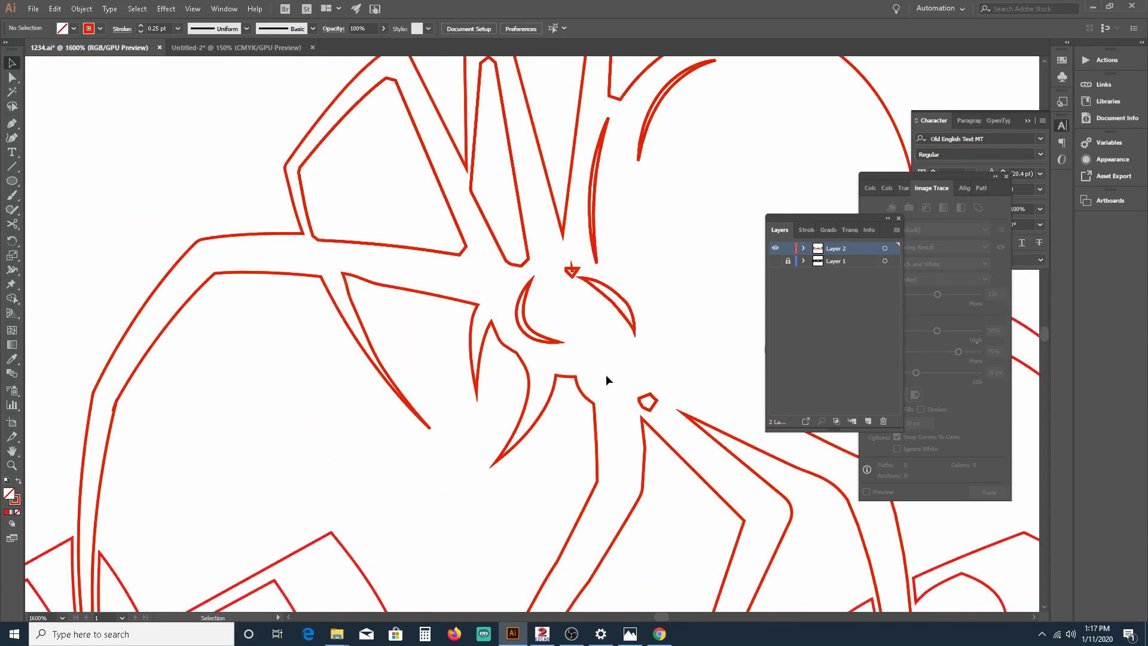
Step: Undo the recent deletions of the spider's duplicate outlines and clear the selection
ctrl+click(642, 397)
key(ctrl+a)
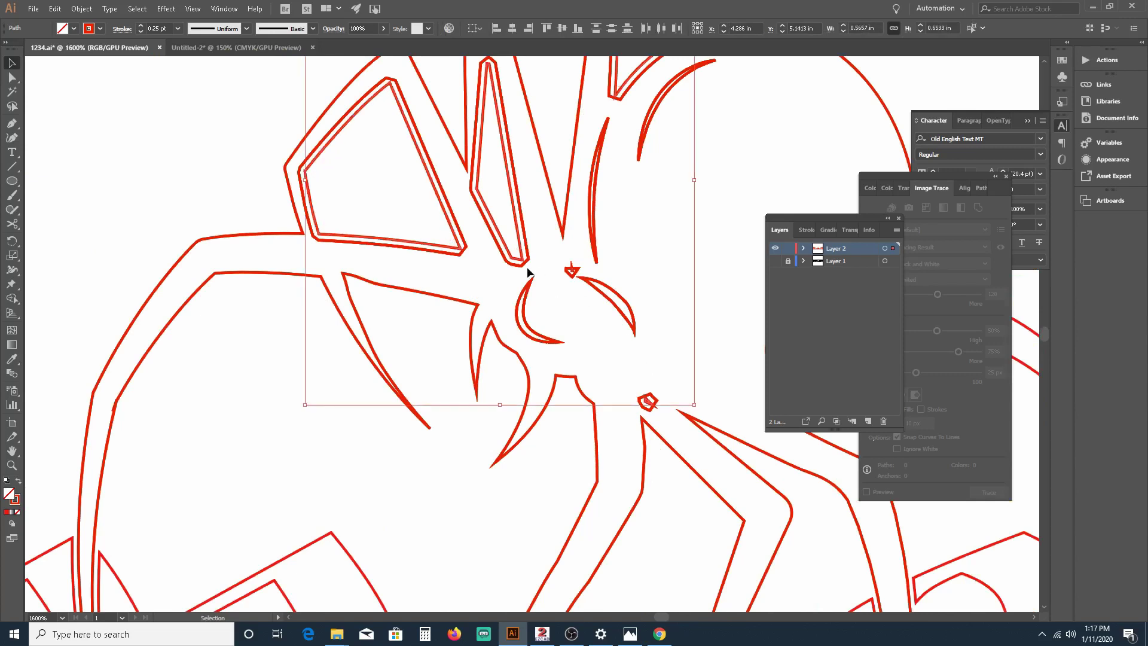
click(402, 222)
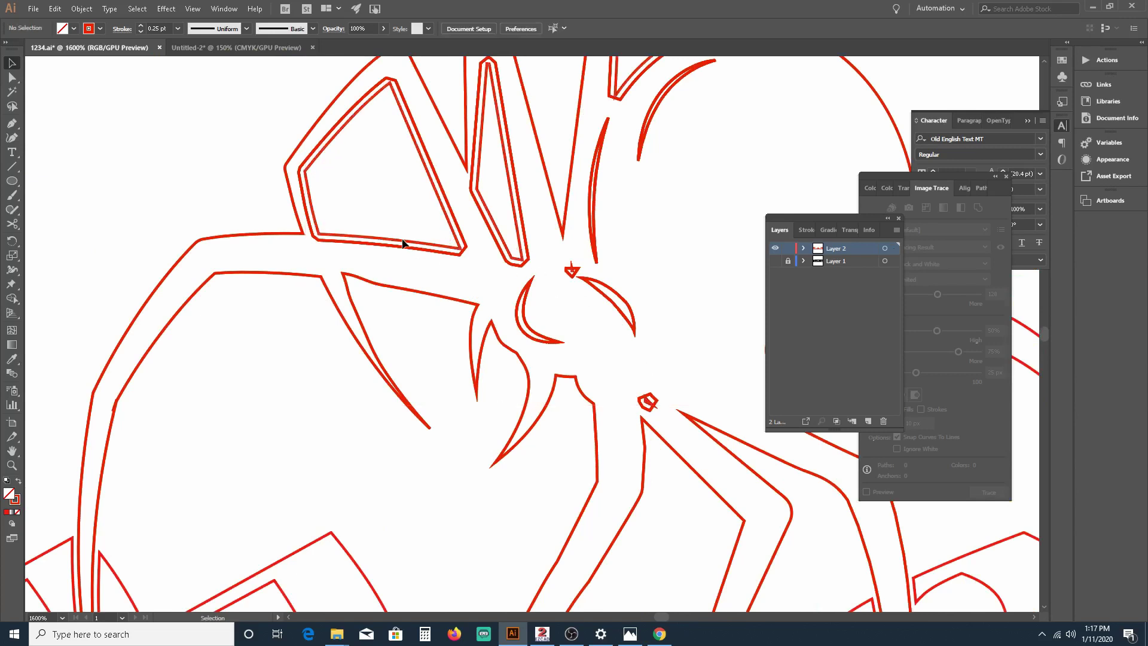
Step: Delete the duplicate inner outlines inside the gaps of the spider's bent, narrow and rear upper legs
click(402, 246)
key(Delete)
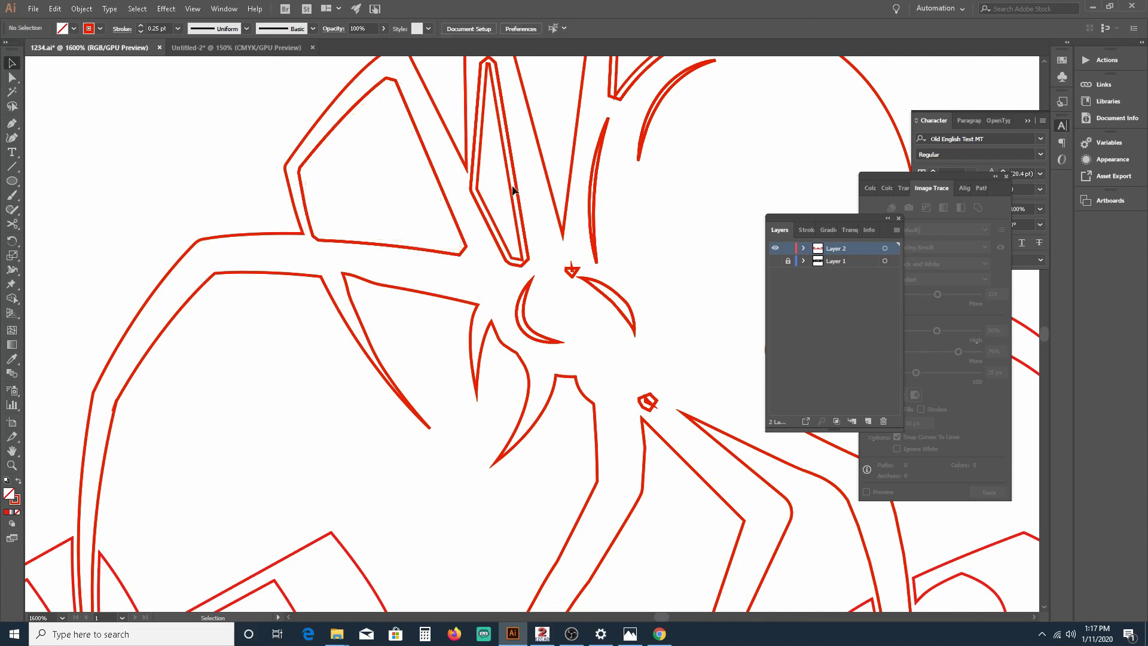
click(480, 175)
key(Delete)
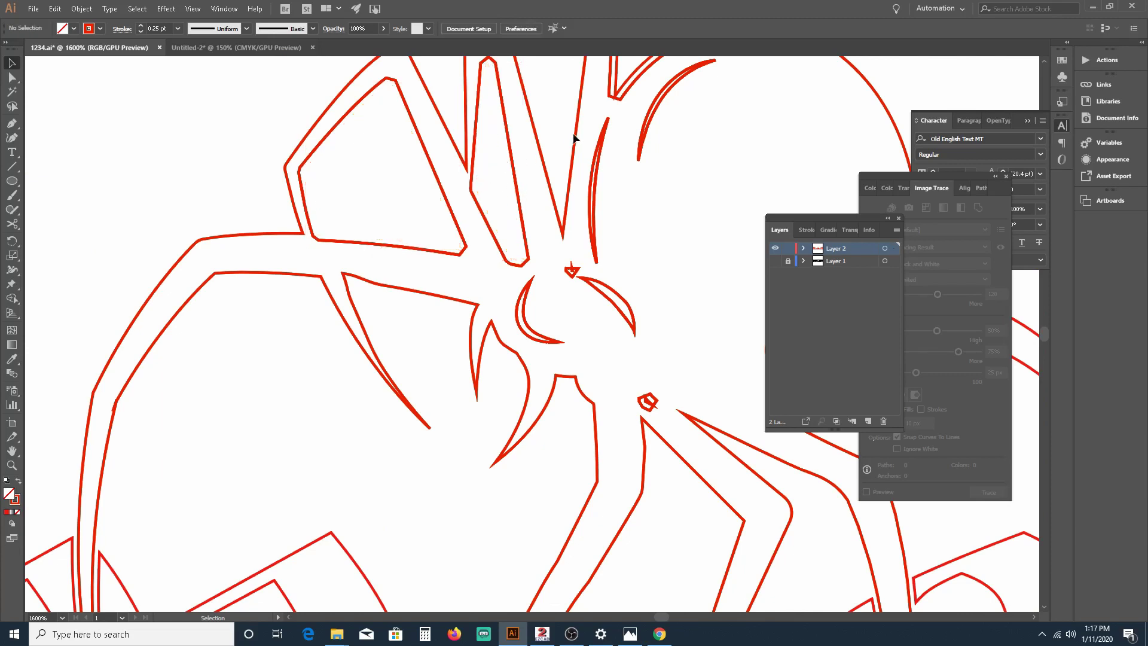
scroll(636, 130, up, 2)
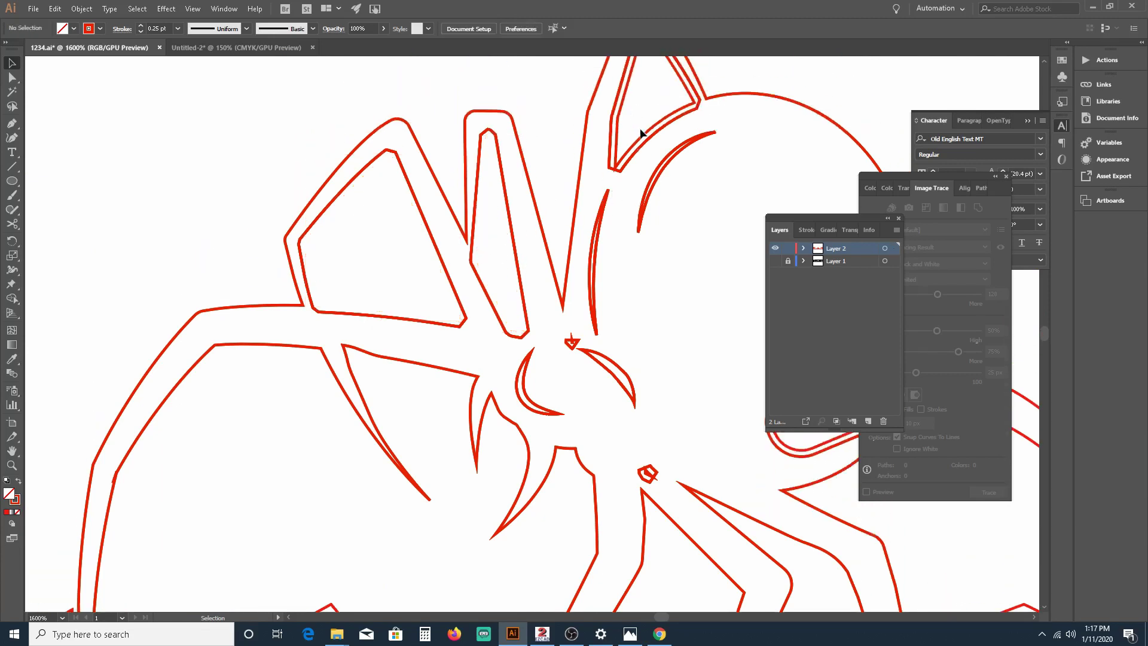
scroll(643, 133, up, 2)
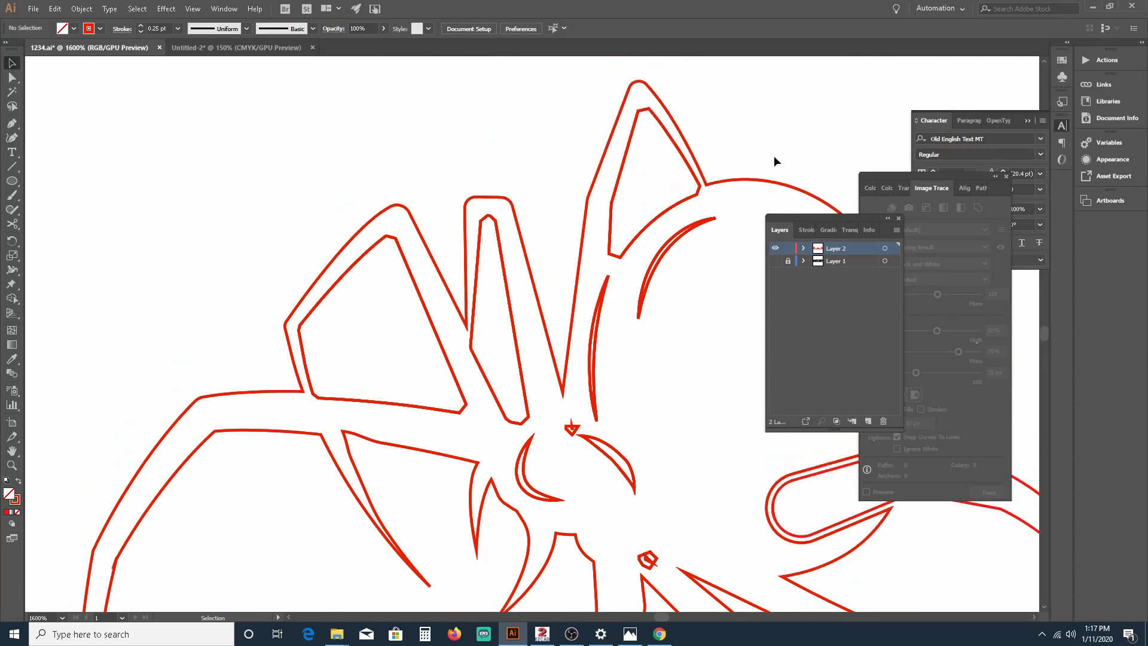
Step: Try to delete the tiny duplicate outline between the spider's head crescents and the base of its upper legs
key(a)
key(v)
scroll(580, 252, down, 3)
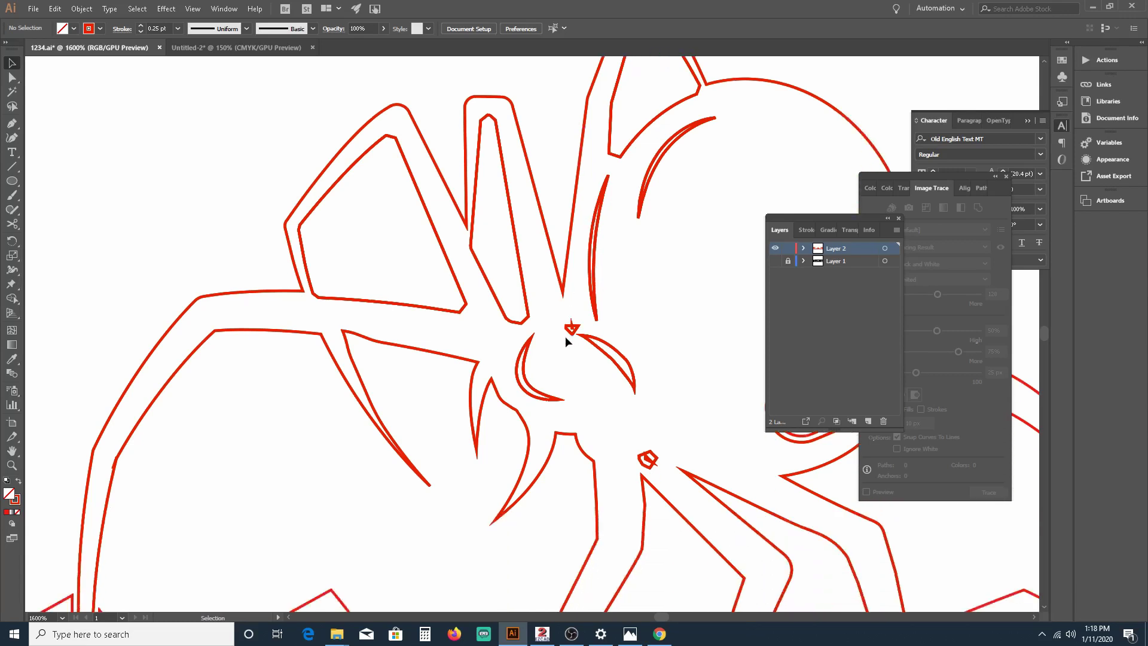
click(569, 330)
click(617, 326)
click(569, 330)
key(Delete)
click(571, 334)
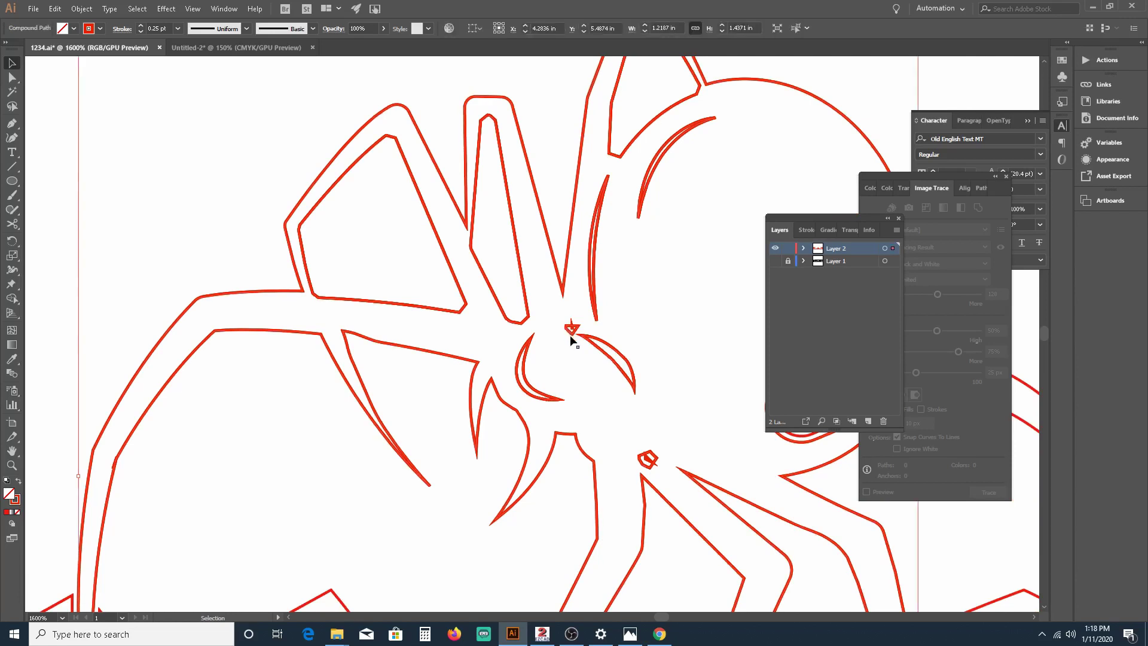
click(583, 338)
scroll(580, 328, up, 1)
scroll(658, 347, down, 2)
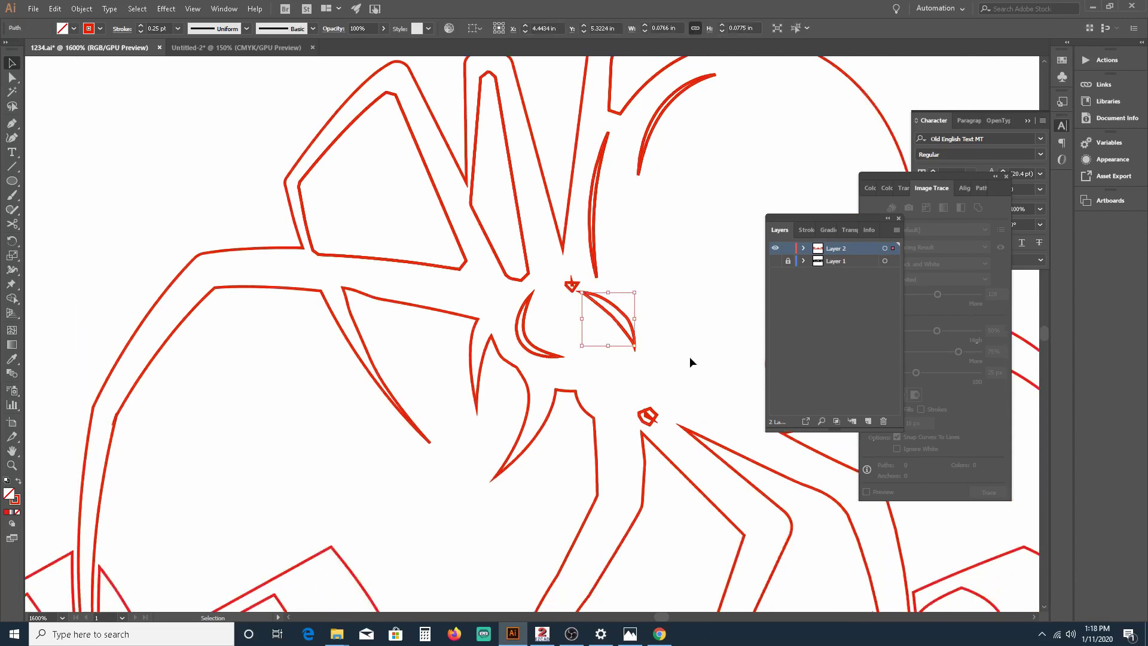
Step: Delete the small outer outlines around the pentagon at the lower leg base and the tiny diamond above the head crescents
click(653, 410)
click(654, 409)
click(654, 410)
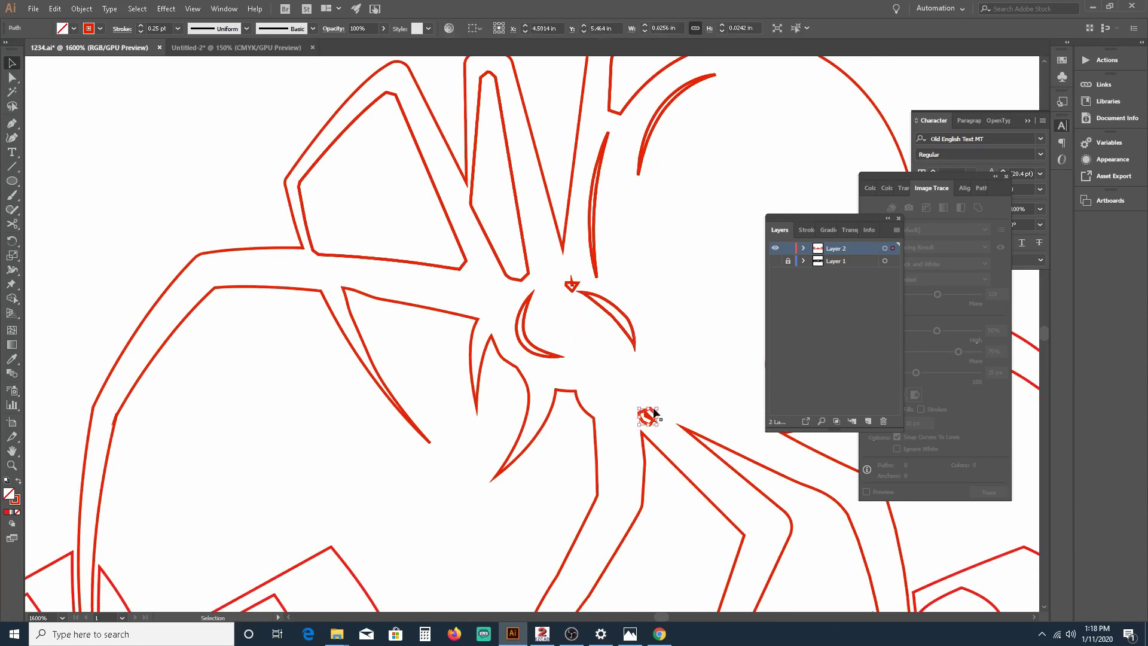
click(655, 409)
click(655, 410)
key(Delete)
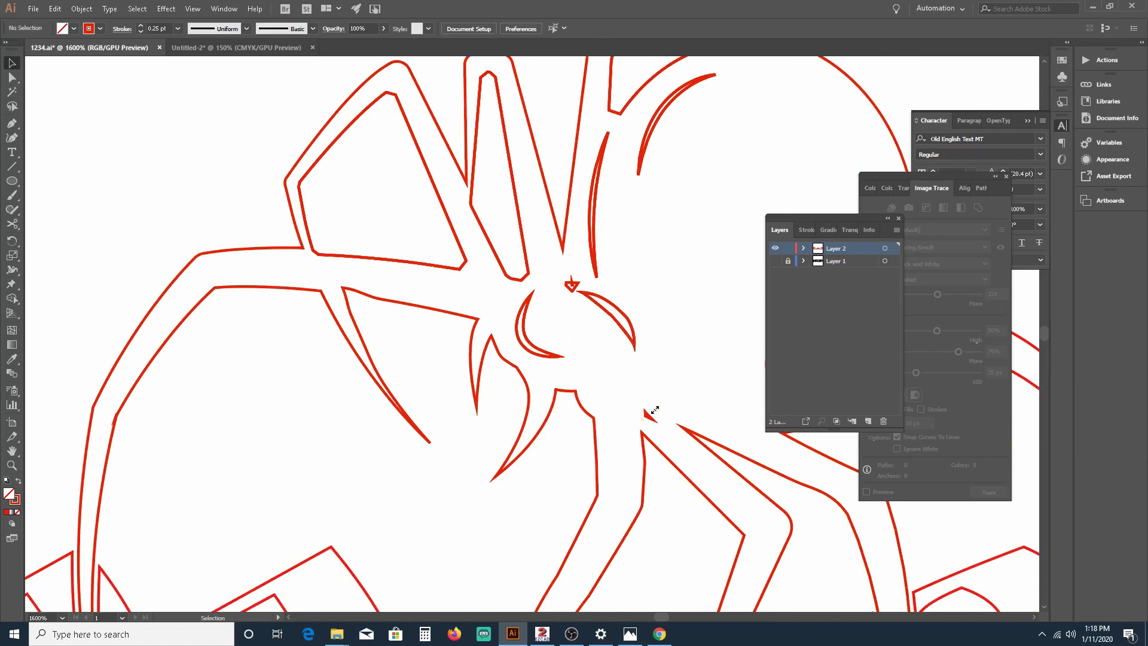
click(571, 287)
key(Delete)
Step: Examine the spider's cleaned outlines and the whole Widow Maker design for leftover duplicates
scroll(536, 215, down, 3)
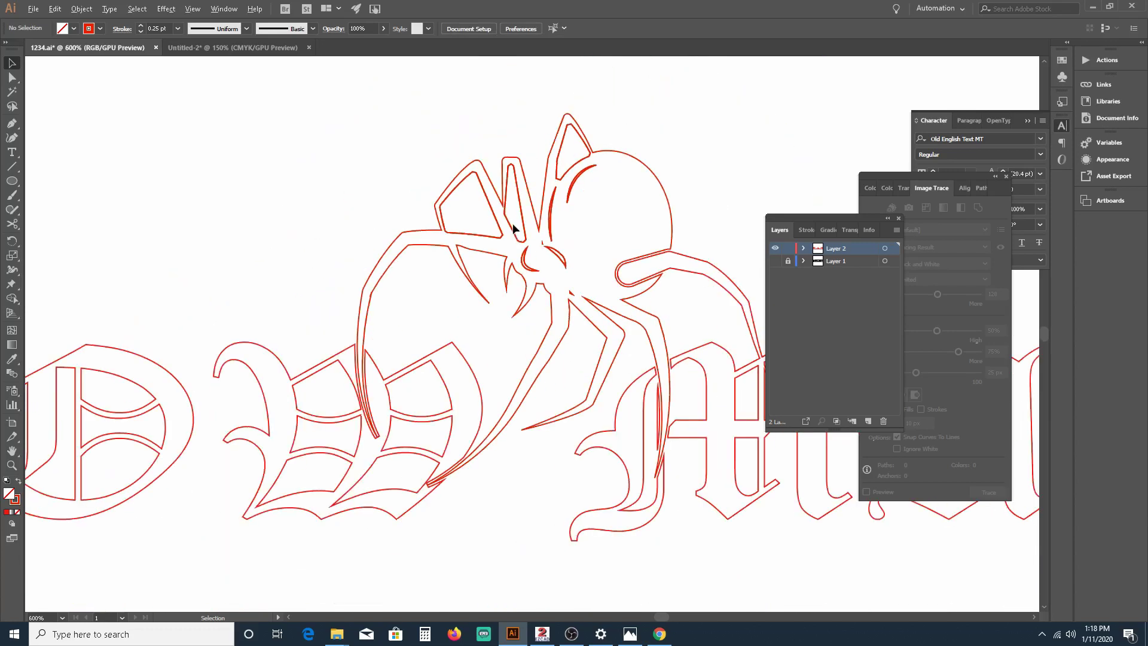
scroll(525, 184, up, 5)
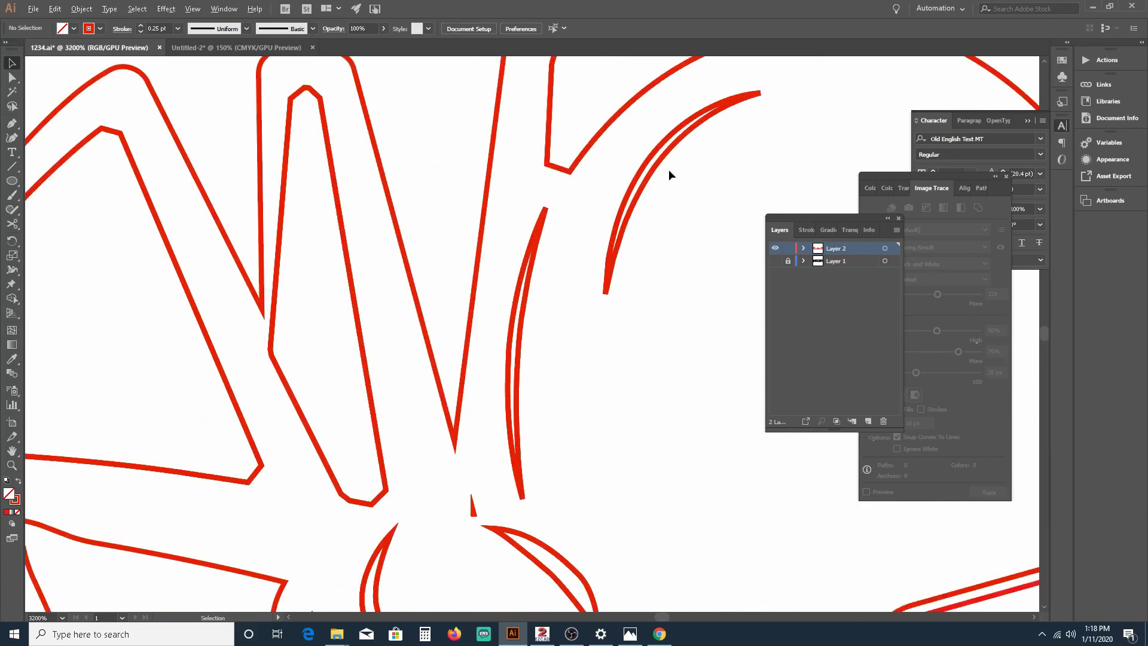
scroll(669, 171, down, 7)
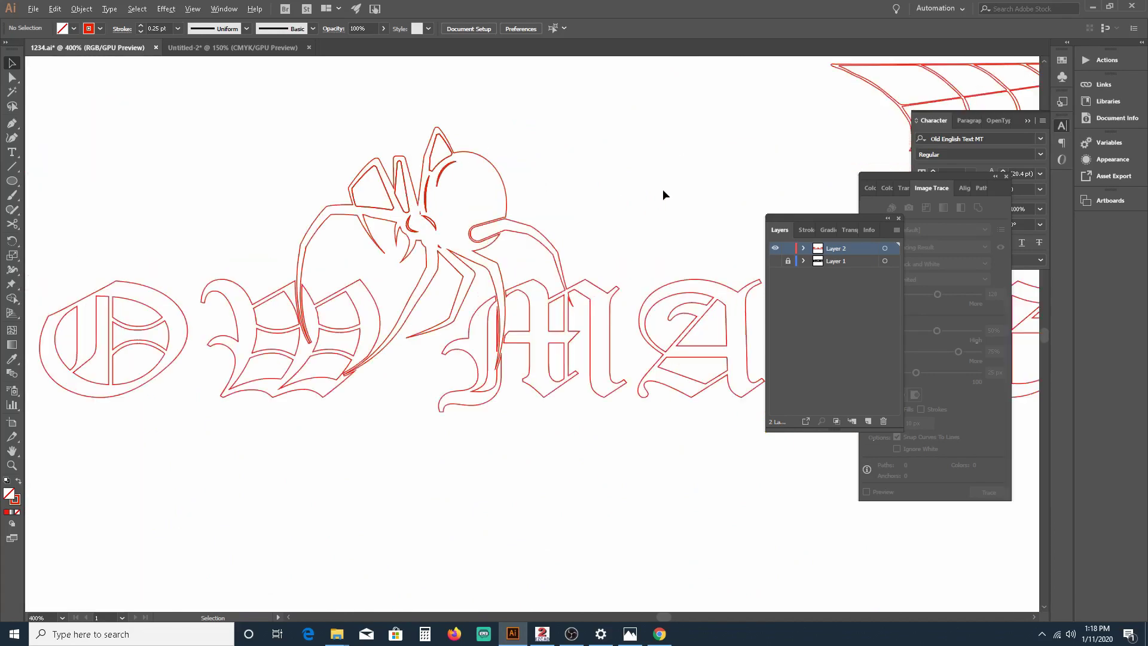
scroll(633, 190, down, 6)
scroll(539, 239, up, 5)
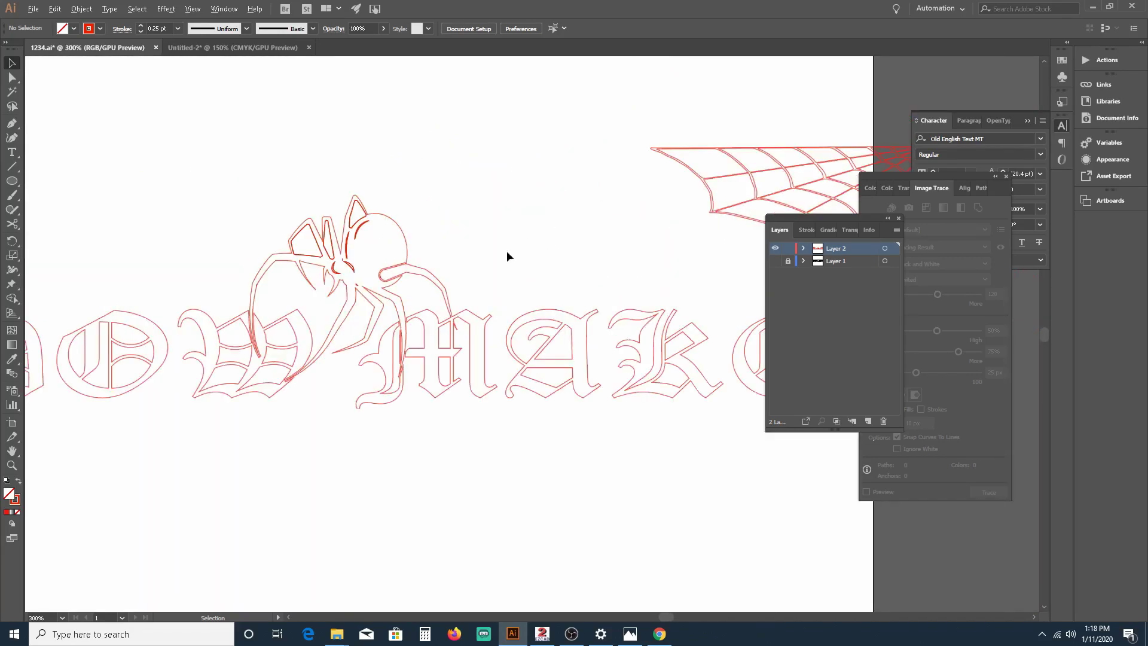
scroll(379, 353, up, 2)
scroll(469, 320, down, 2)
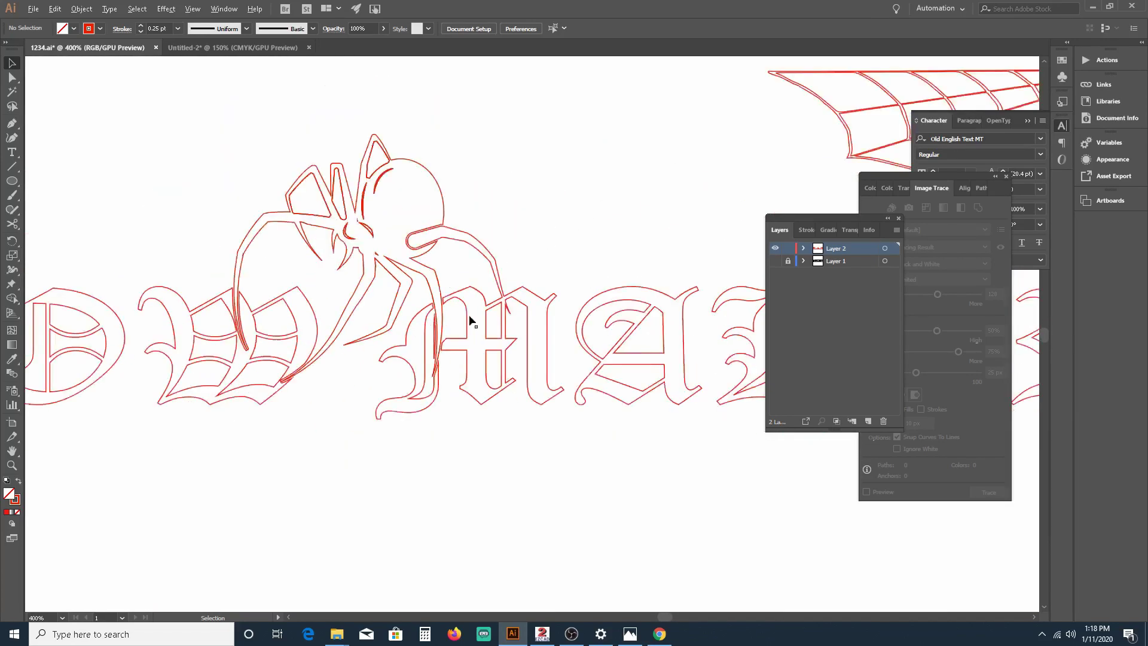
scroll(469, 316, down, 3)
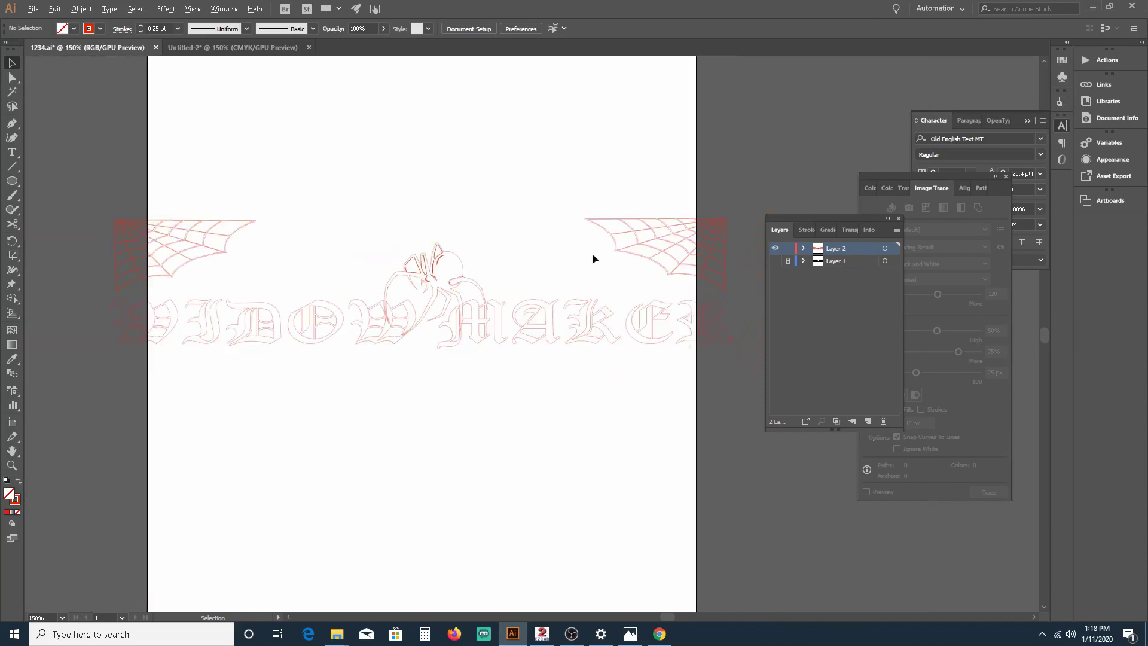
scroll(614, 259, down, 2)
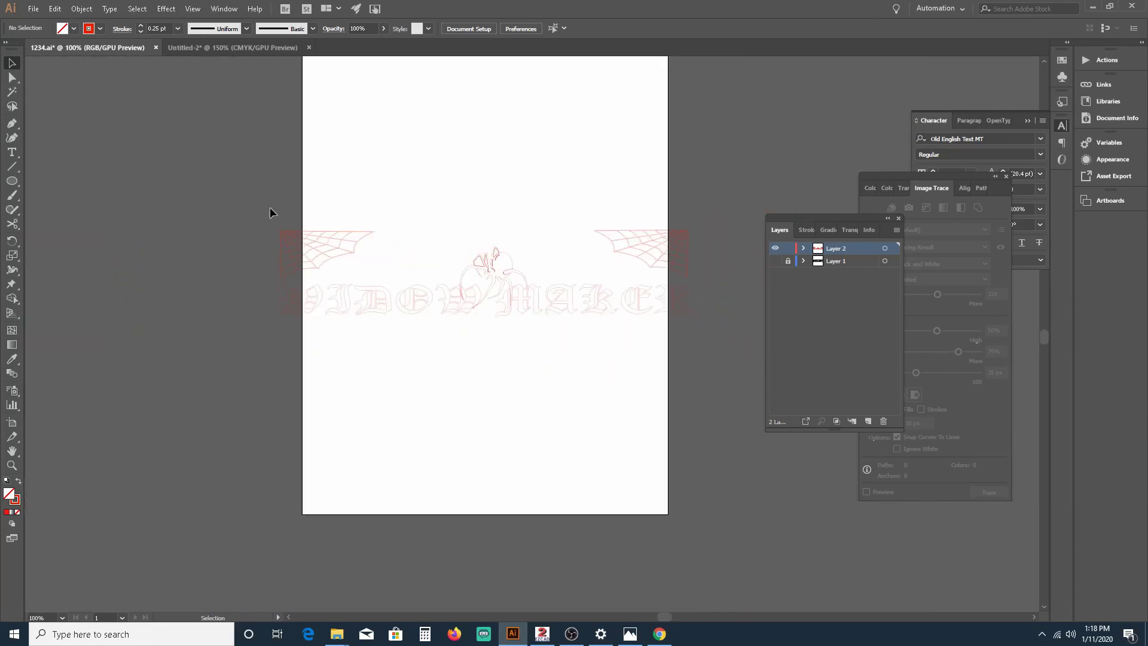
Step: Save the design to the Desktop as a new Adobe Illustrator file named SPIDER 4
click(33, 9)
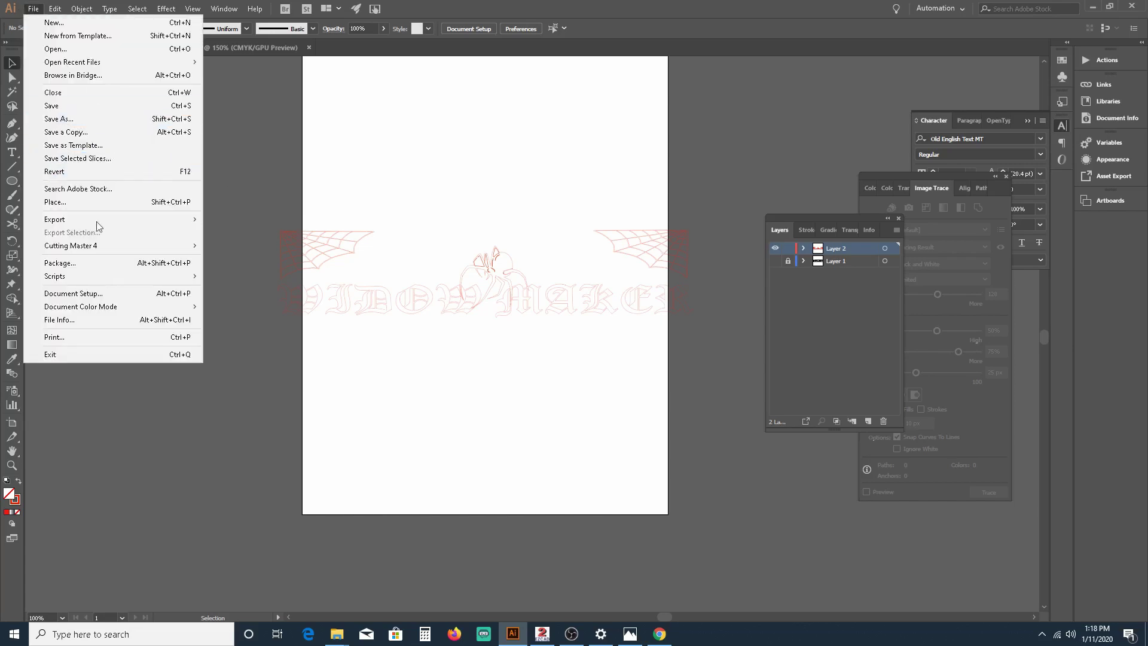
click(114, 117)
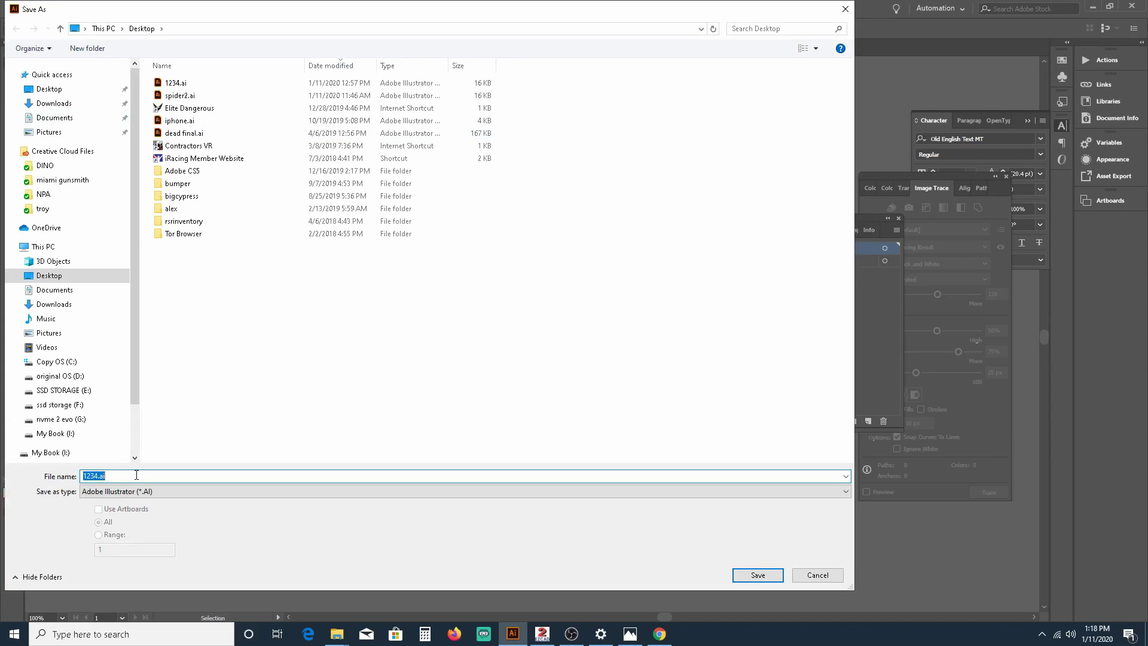
text(SP)
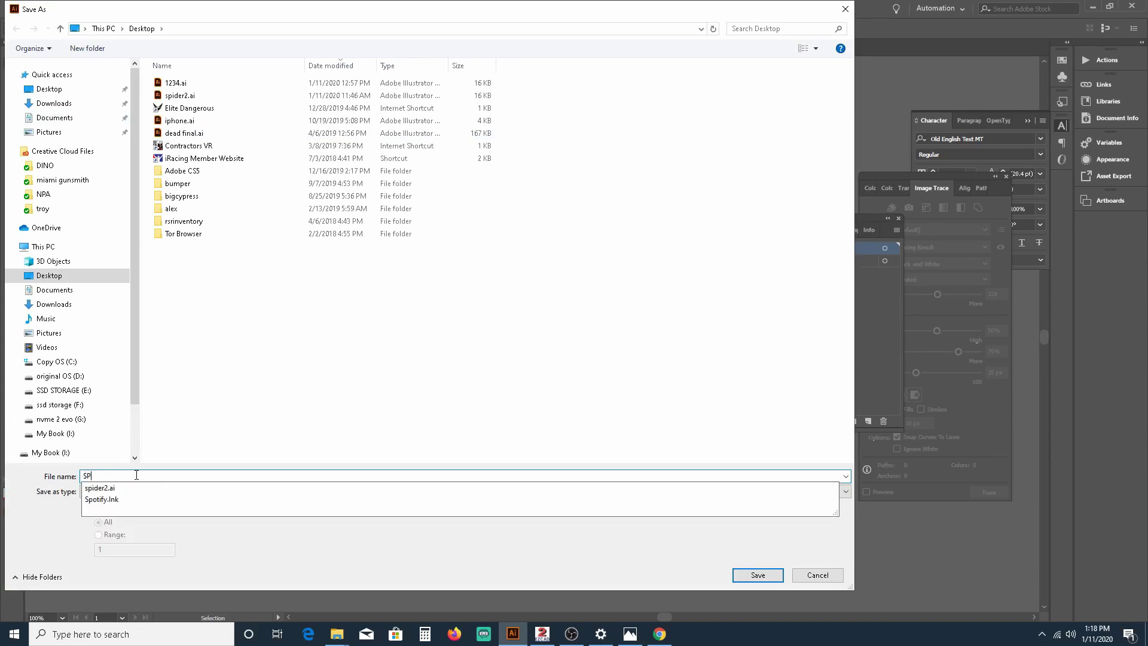
text(IED)
key(BackSpace)
key(BackSpace)
text(DER)
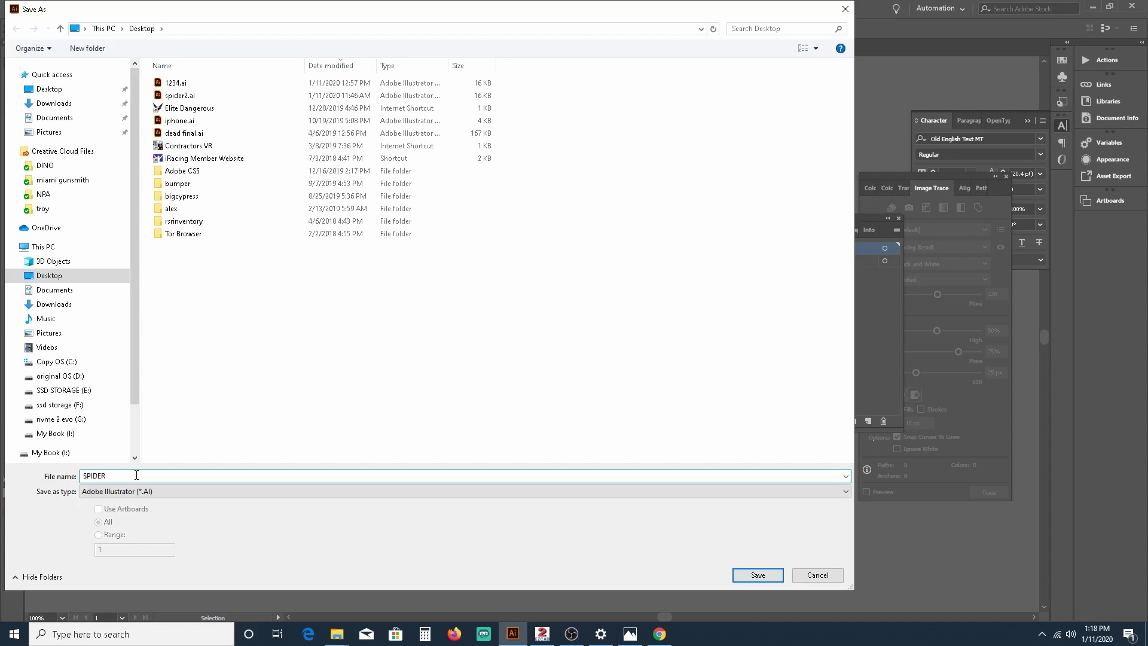
key(Return)
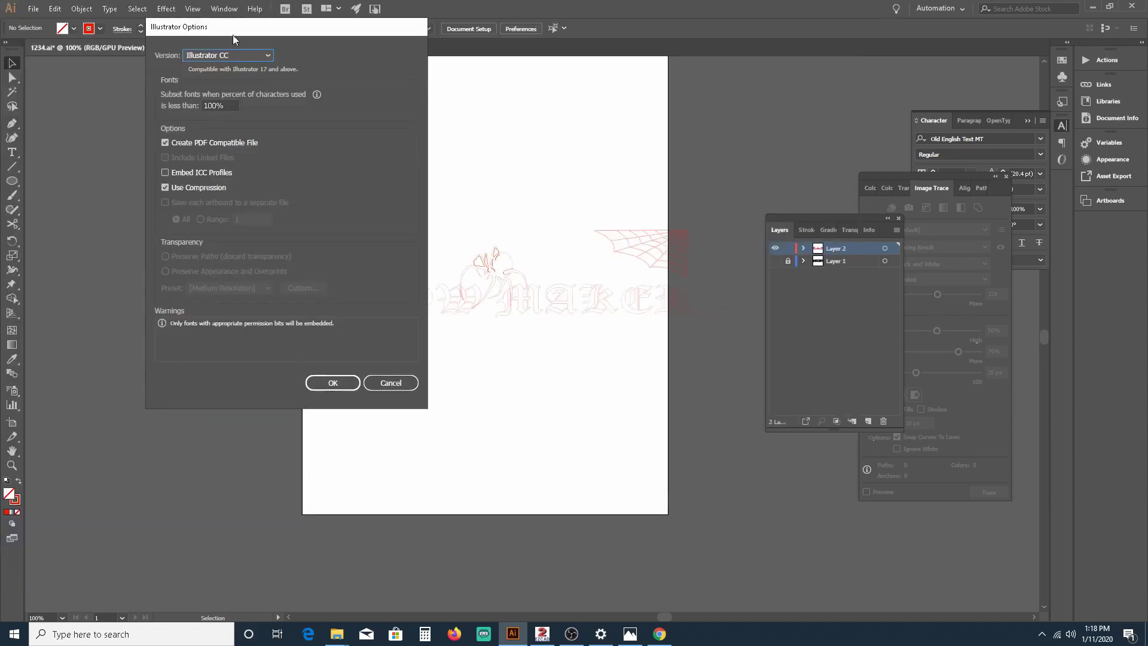
Step: Set the saved file's version to Illustrator 3 and accept saving in the older format
click(228, 55)
click(236, 216)
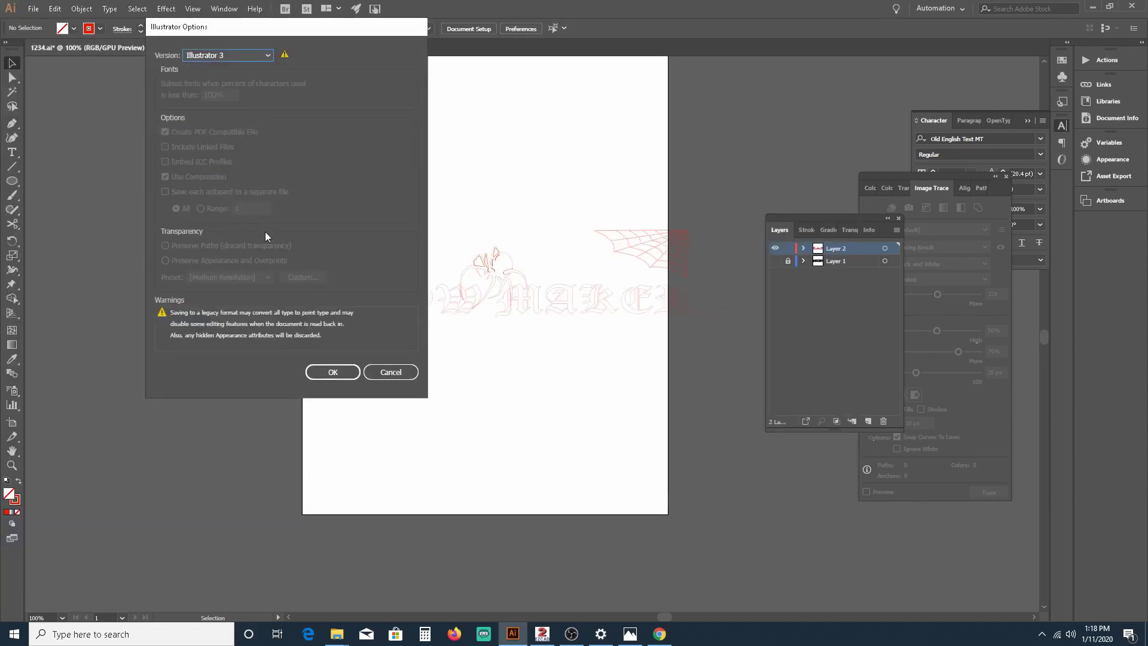
click(332, 375)
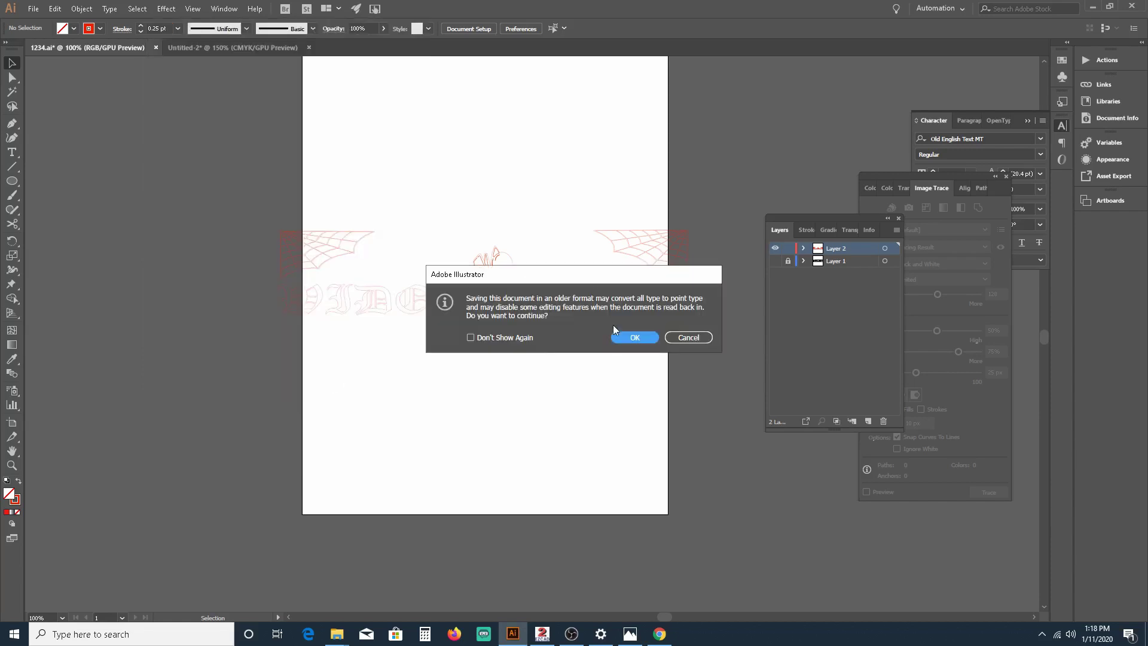
click(632, 338)
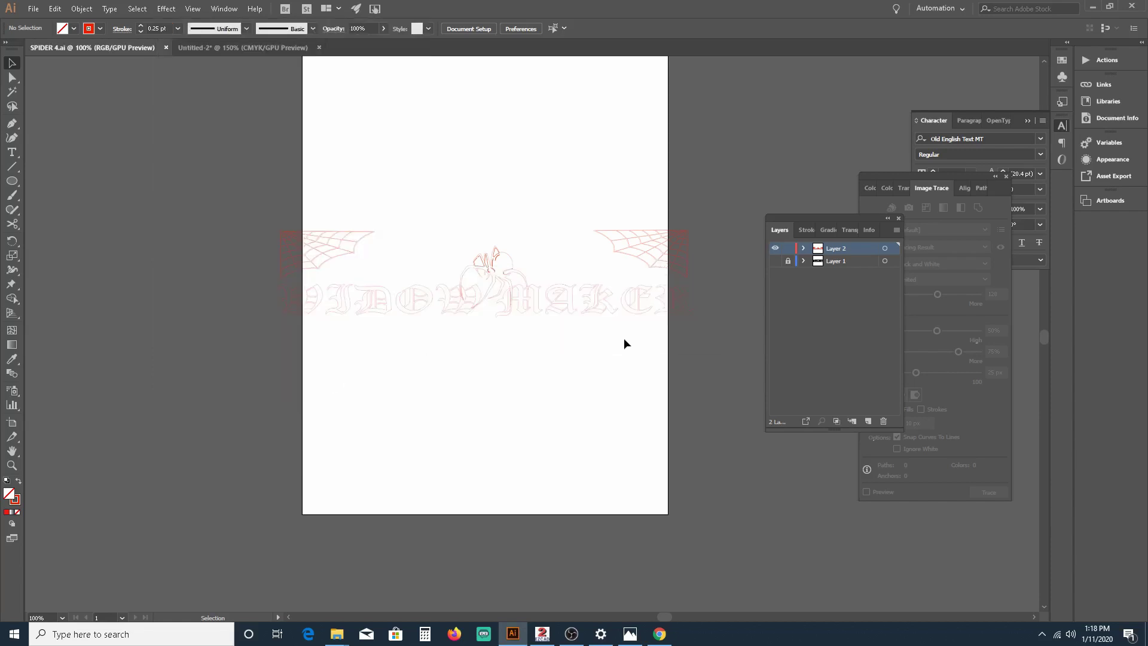
Step: Switch to EzCad2 and get a closer view of the rectangle containing the spider group
click(538, 639)
scroll(650, 343, down, 2)
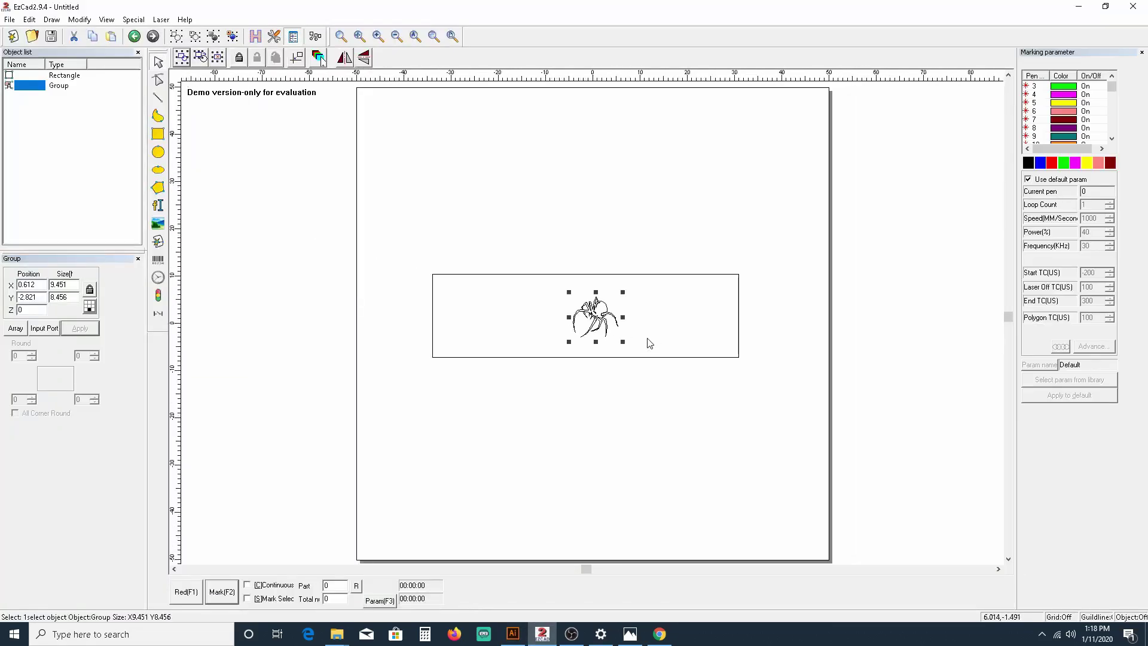
scroll(702, 258, up, 2)
scroll(522, 283, down, 1)
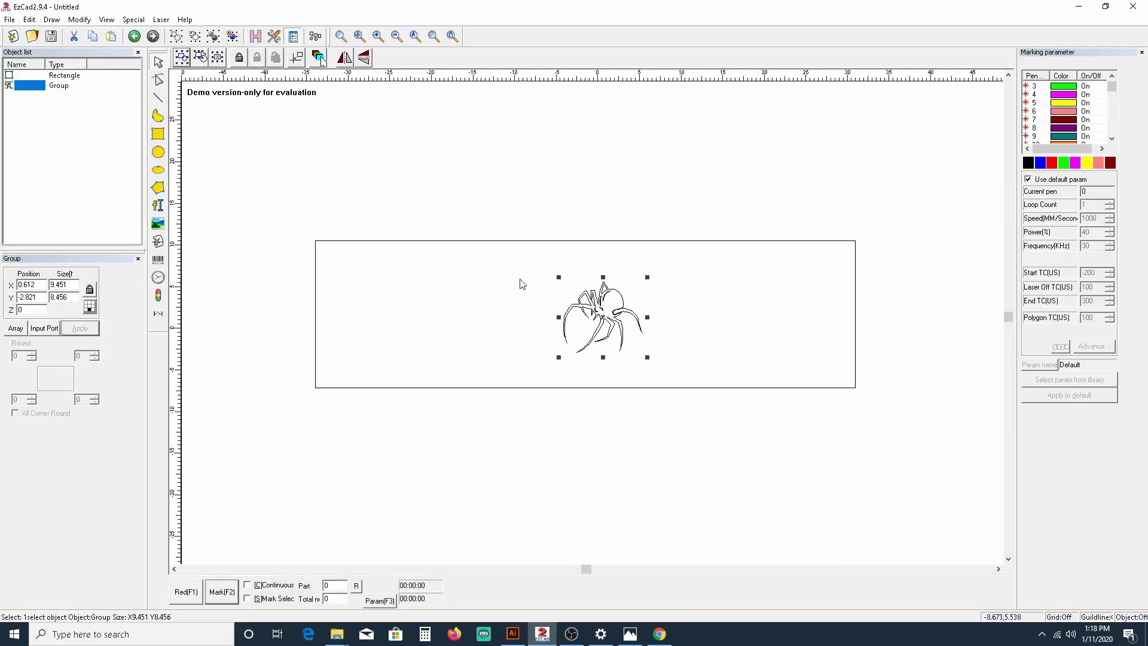
Step: Move the spider group out of the rectangle to the page's lower-left area, at about X -39.9, Y -29.0
click(607, 320)
click(588, 362)
click(619, 317)
drag(619, 317, 282, 534)
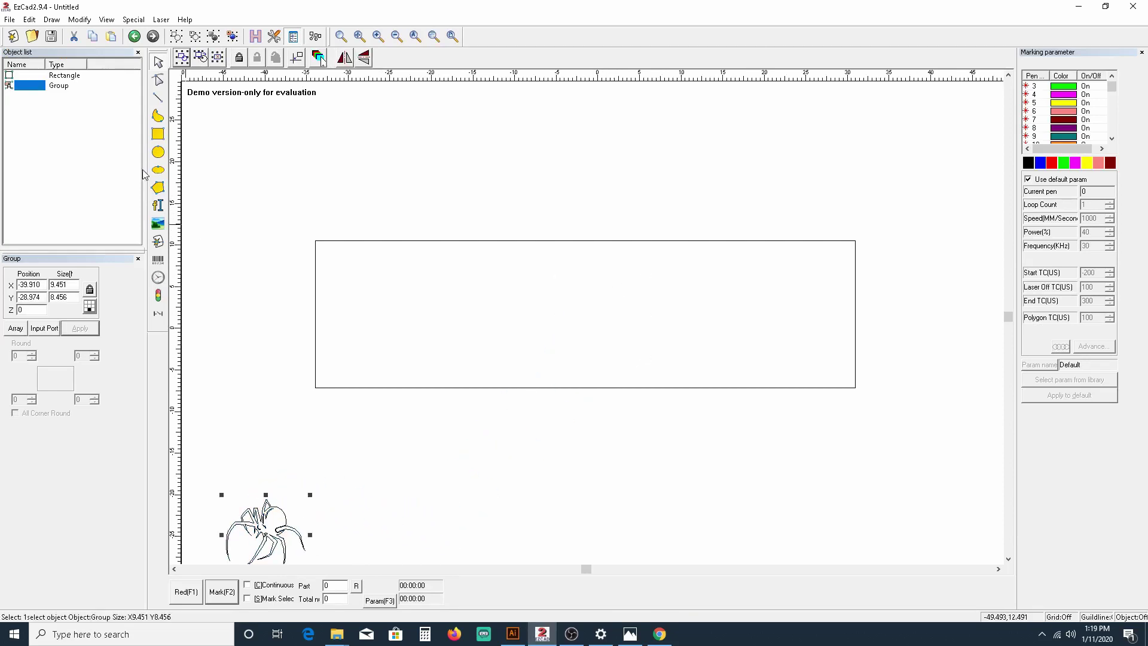
Step: Import the vector file SPIDER 4.ai from the Desktop, placed at the page center
click(10, 19)
click(31, 20)
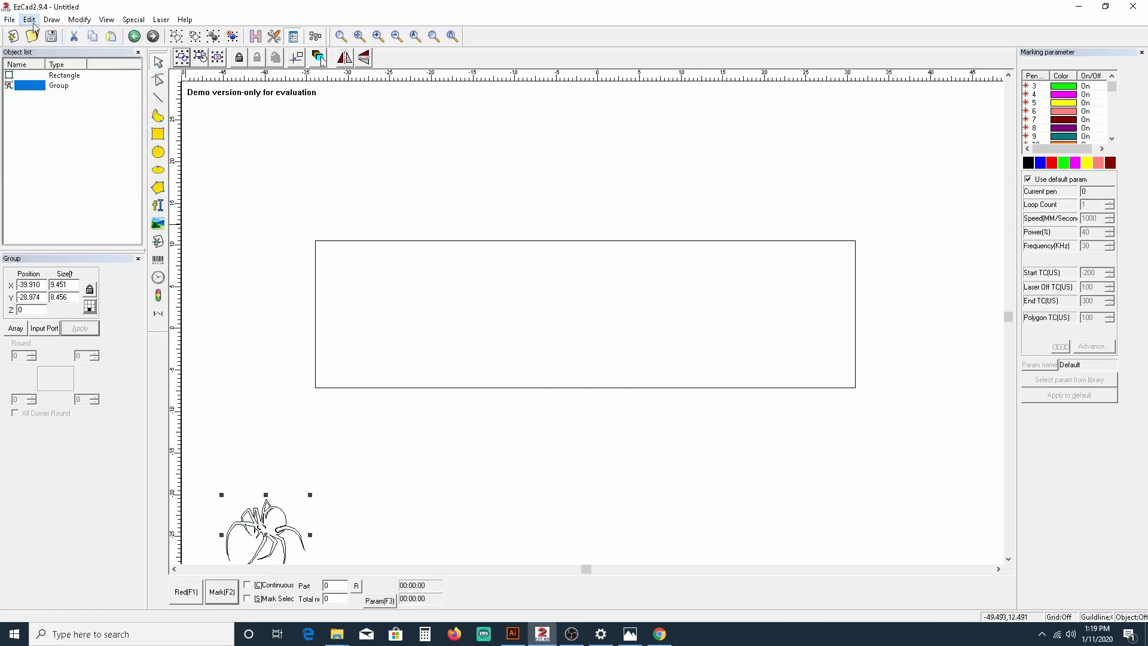
click(30, 21)
click(61, 94)
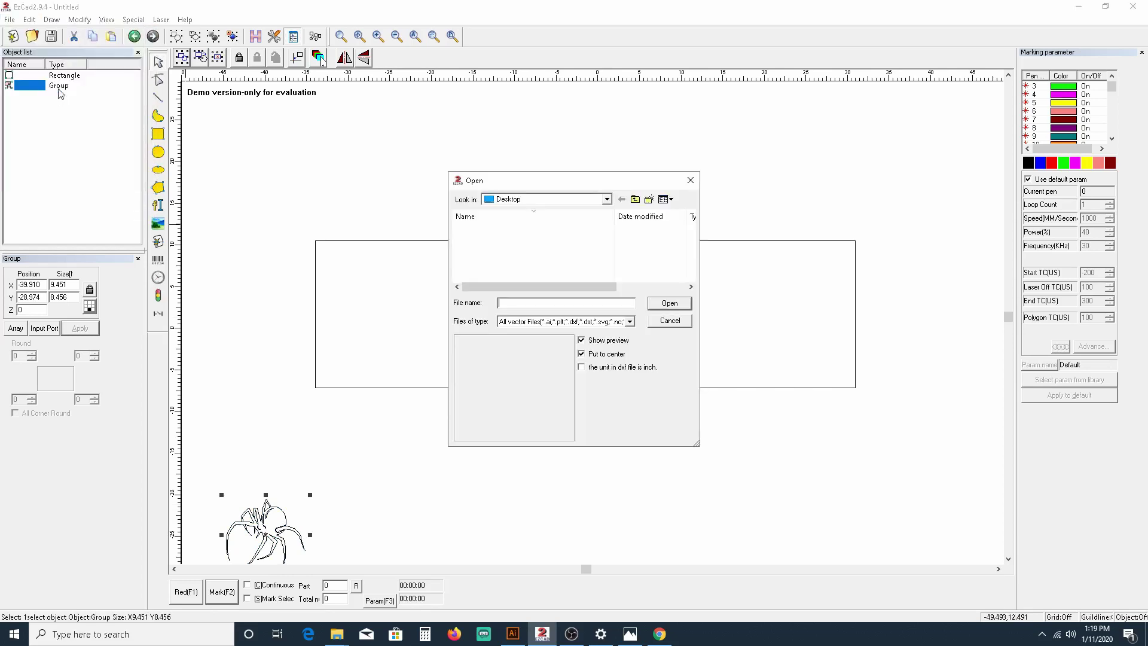
click(510, 241)
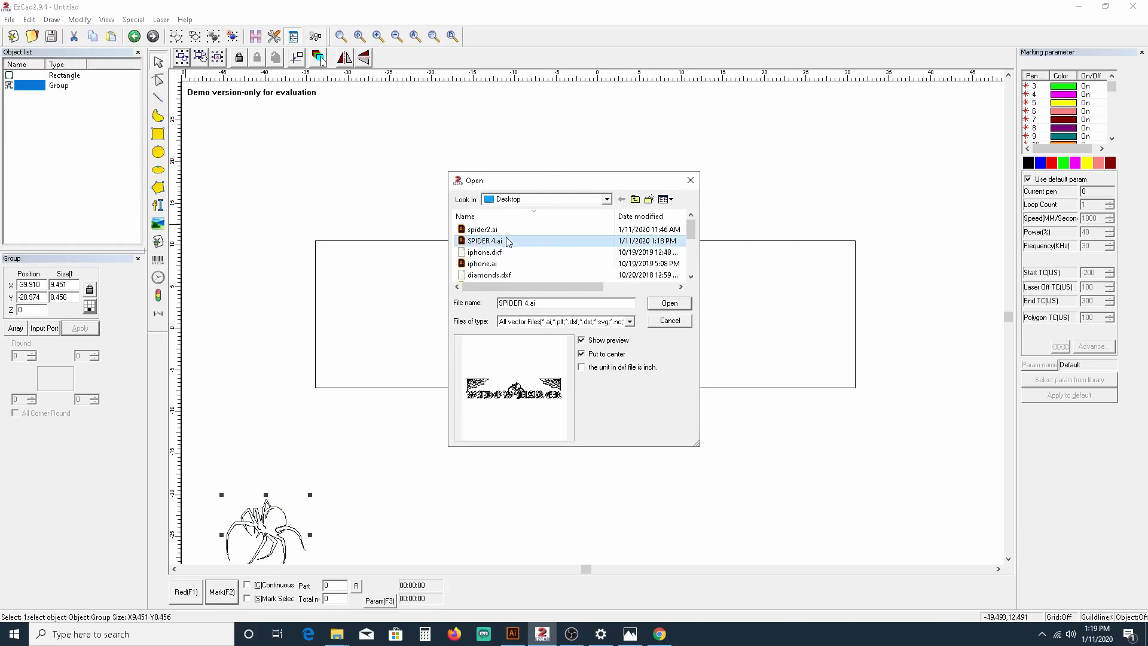
click(670, 304)
scroll(688, 272, down, 5)
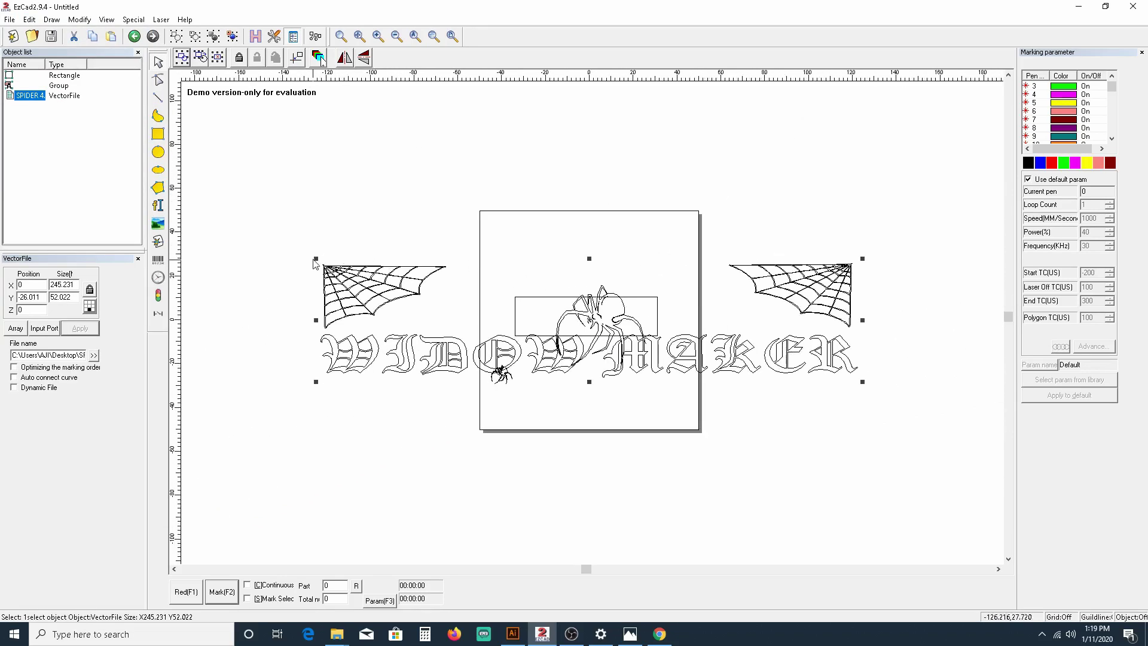
Step: Scale the imported Widow Maker design down to about 65.2 by 13.8 mm and position it within the upper part of the rectangle
drag(316, 260, 507, 303)
scroll(673, 361, down, 1)
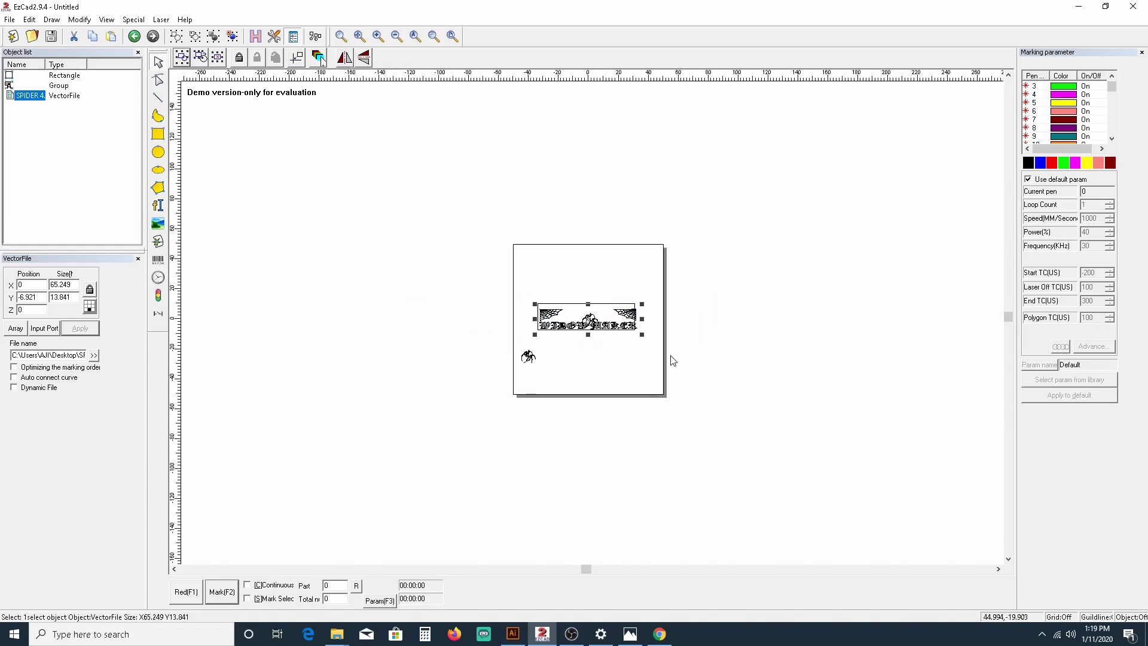
scroll(672, 361, up, 6)
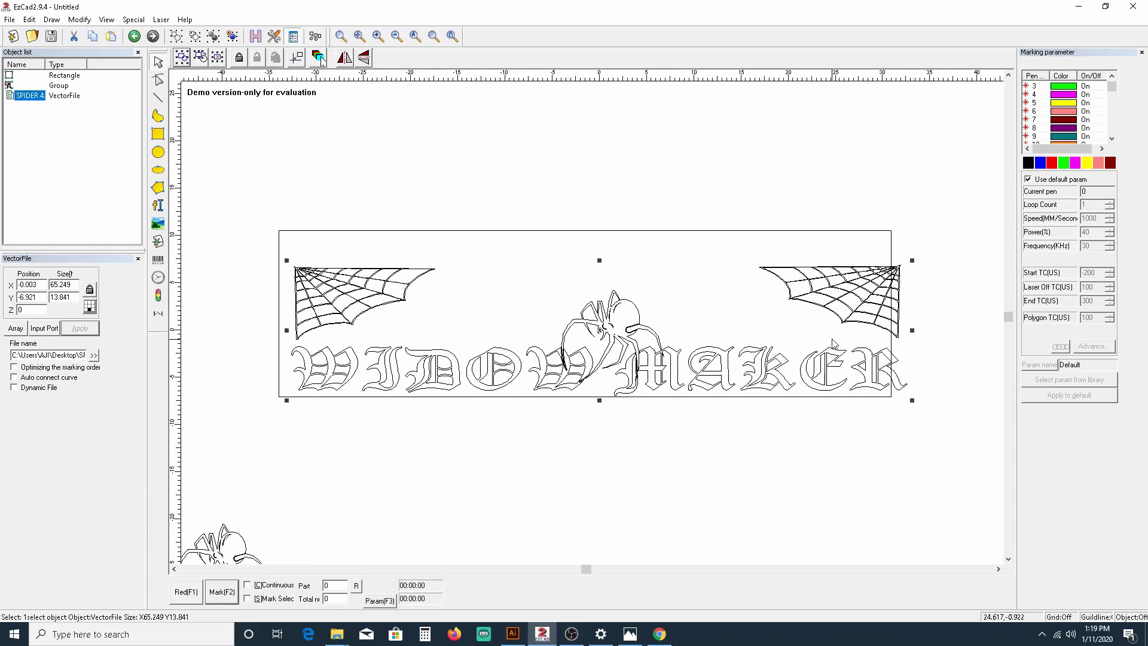
scroll(834, 343, up, 1)
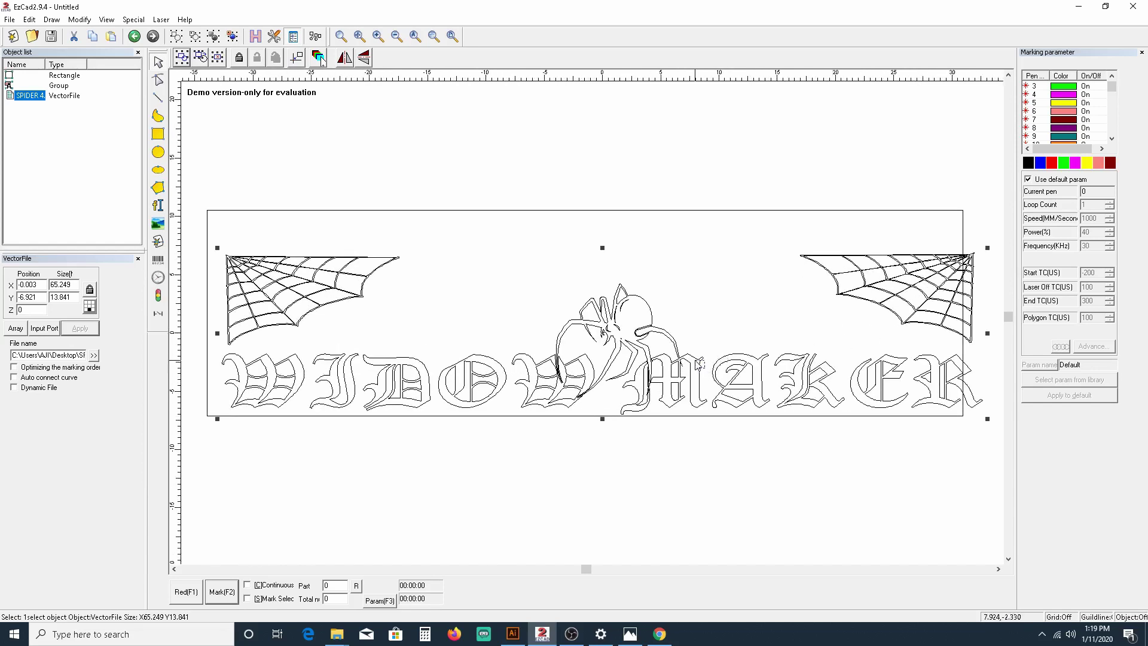
click(657, 341)
click(654, 316)
drag(603, 333, 588, 294)
Step: Resize the rectangle around the Widow Maker design to about 65.6 by 15.3 mm
click(610, 425)
click(605, 416)
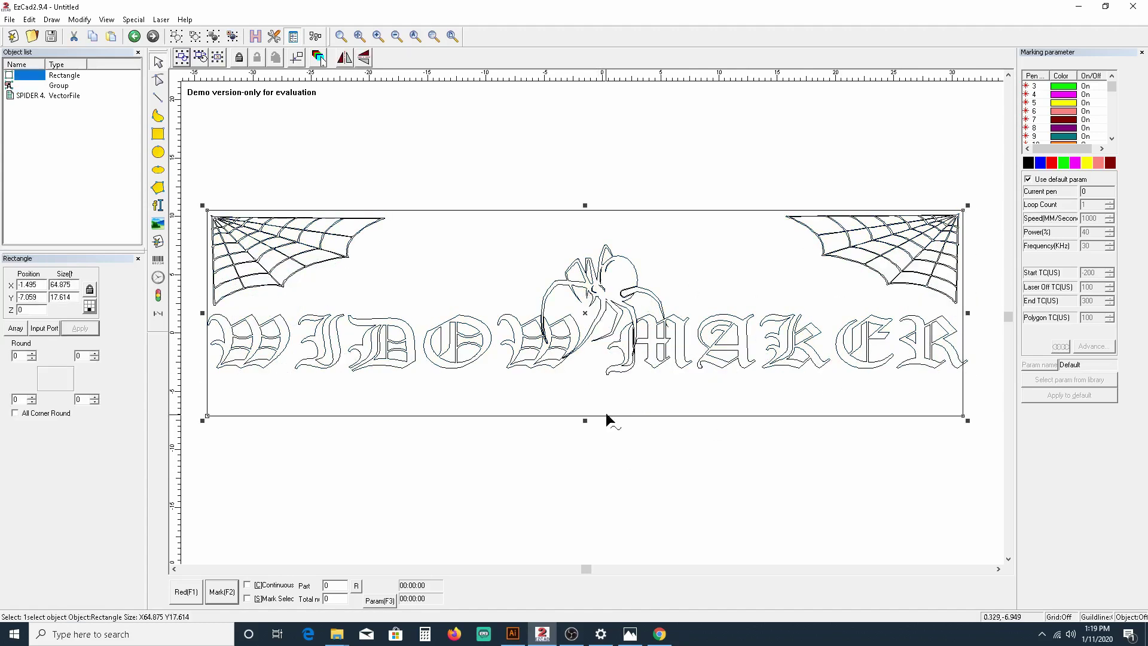
drag(585, 420, 583, 392)
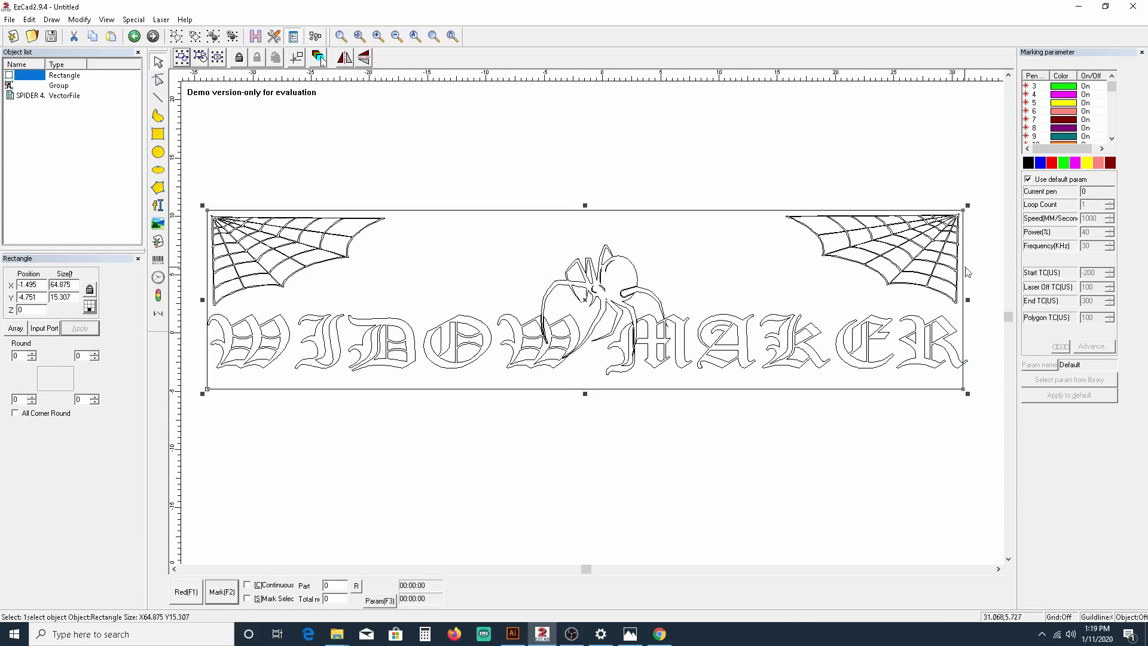
drag(967, 300, 974, 300)
Step: Hatch the rectangle and the Widow Maker design together with contour marking, angle 0 and 0.02 mm line spacing
scroll(691, 469, down, 2)
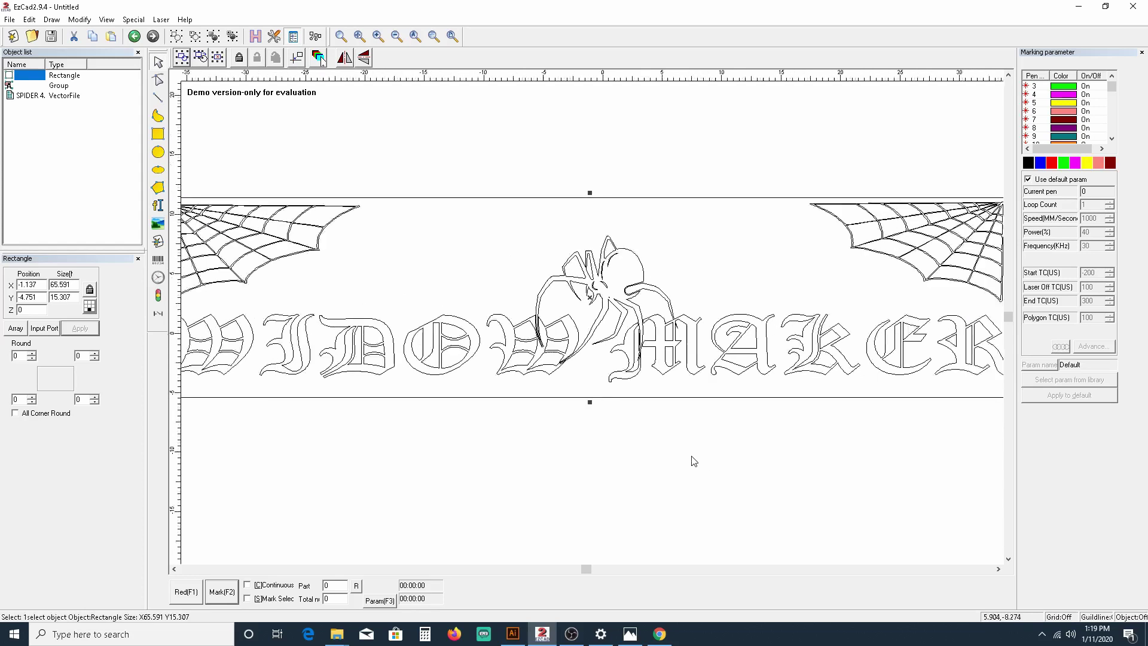
click(487, 431)
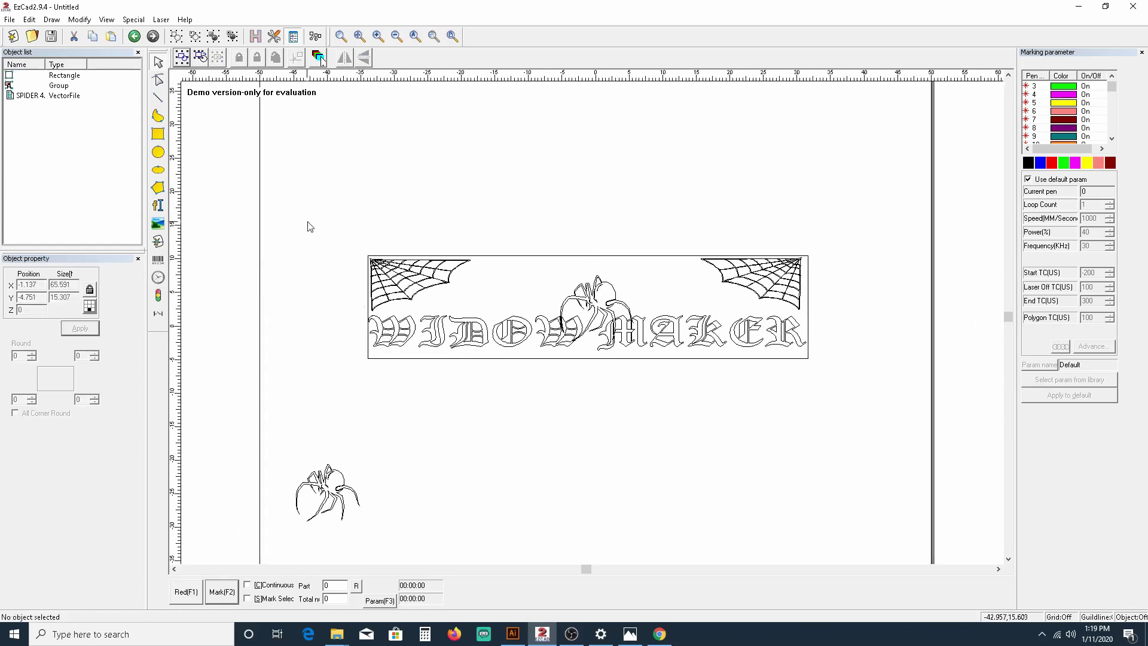
drag(312, 222, 870, 379)
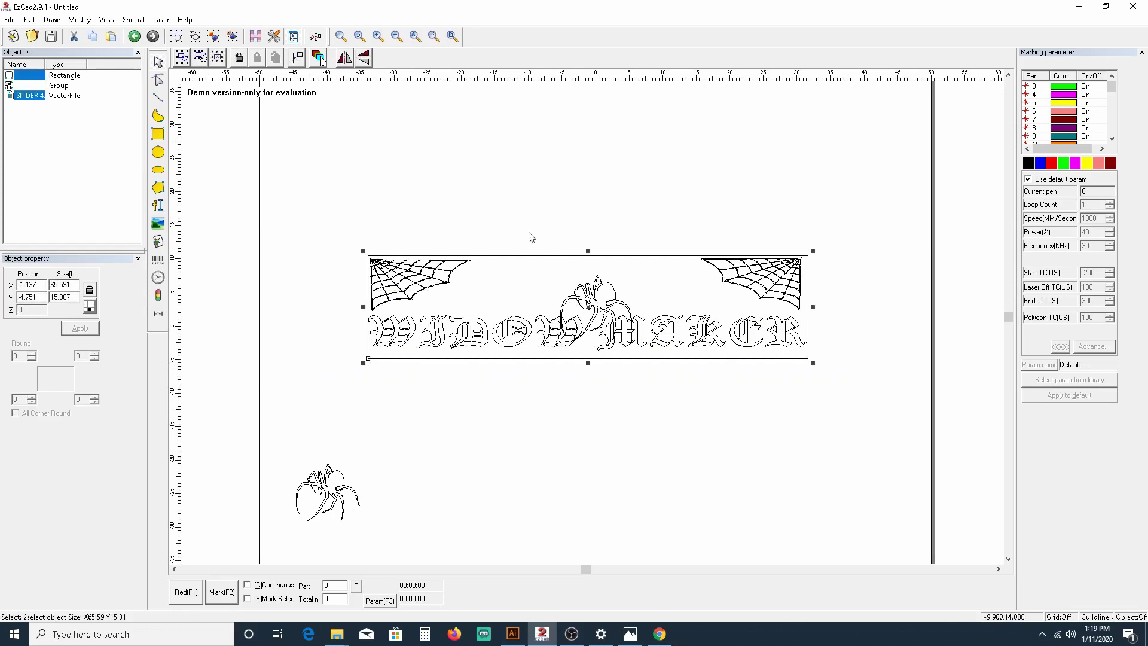
click(256, 36)
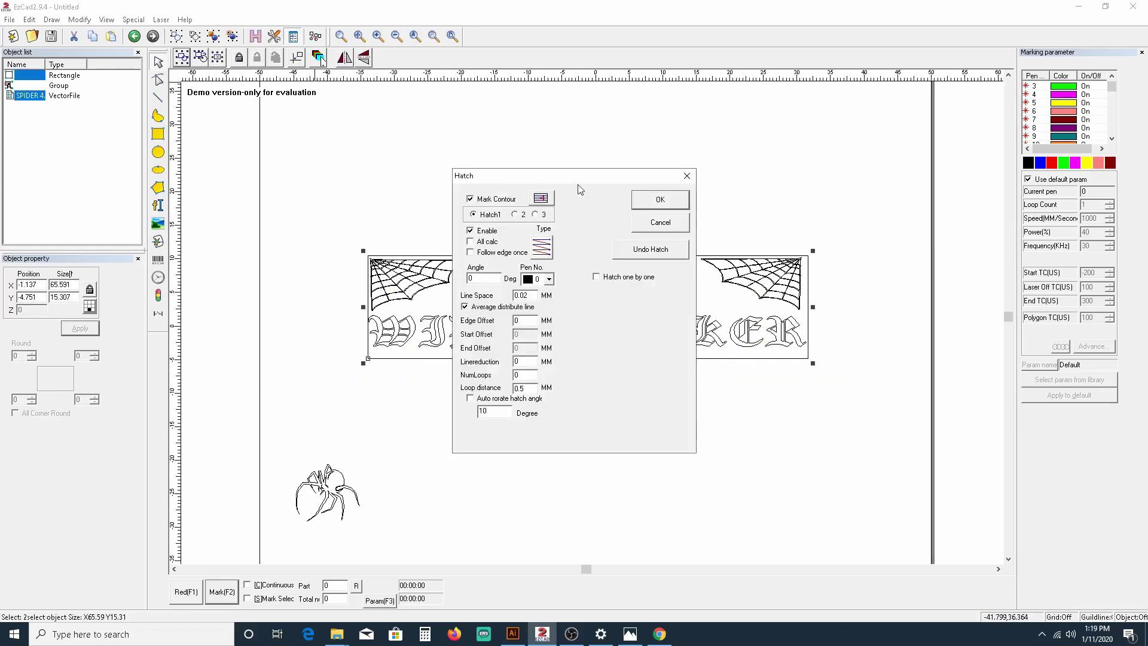
click(641, 207)
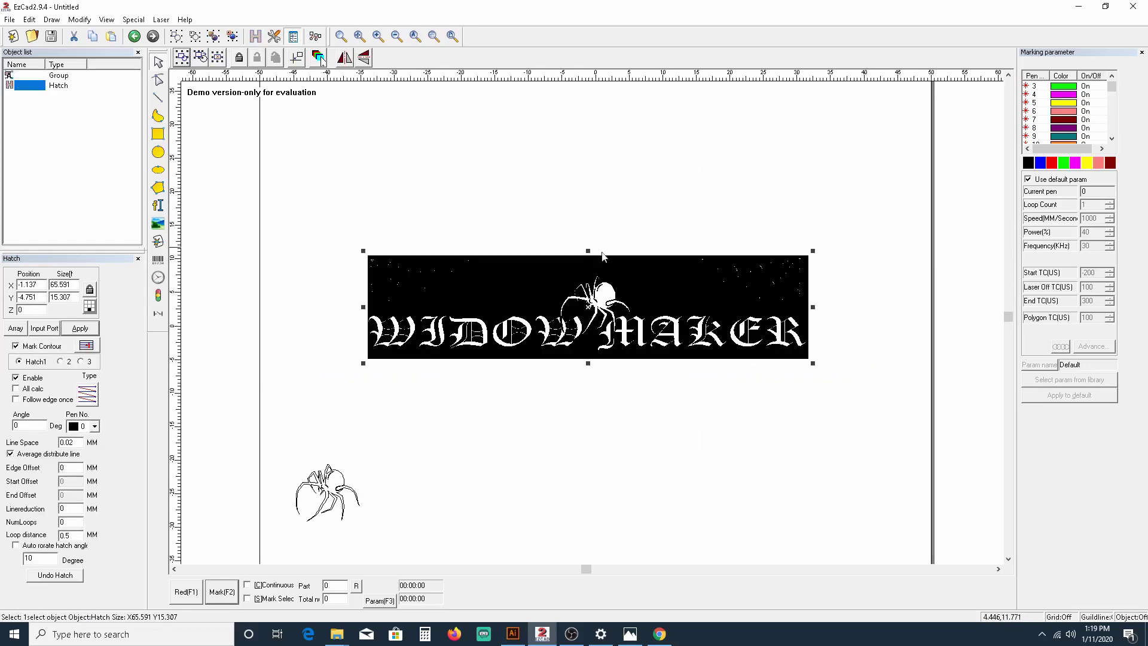
Step: Examine the hatched Widow Maker design, checking how the fill follows the spider and the lettering
scroll(620, 286, up, 5)
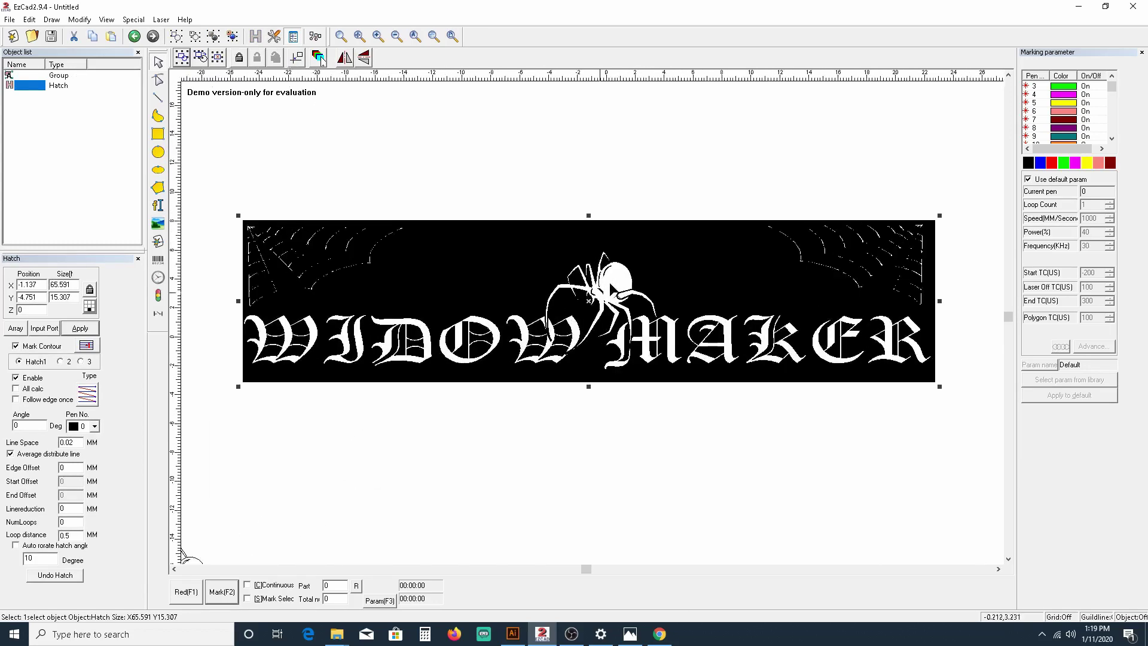
scroll(621, 282, down, 5)
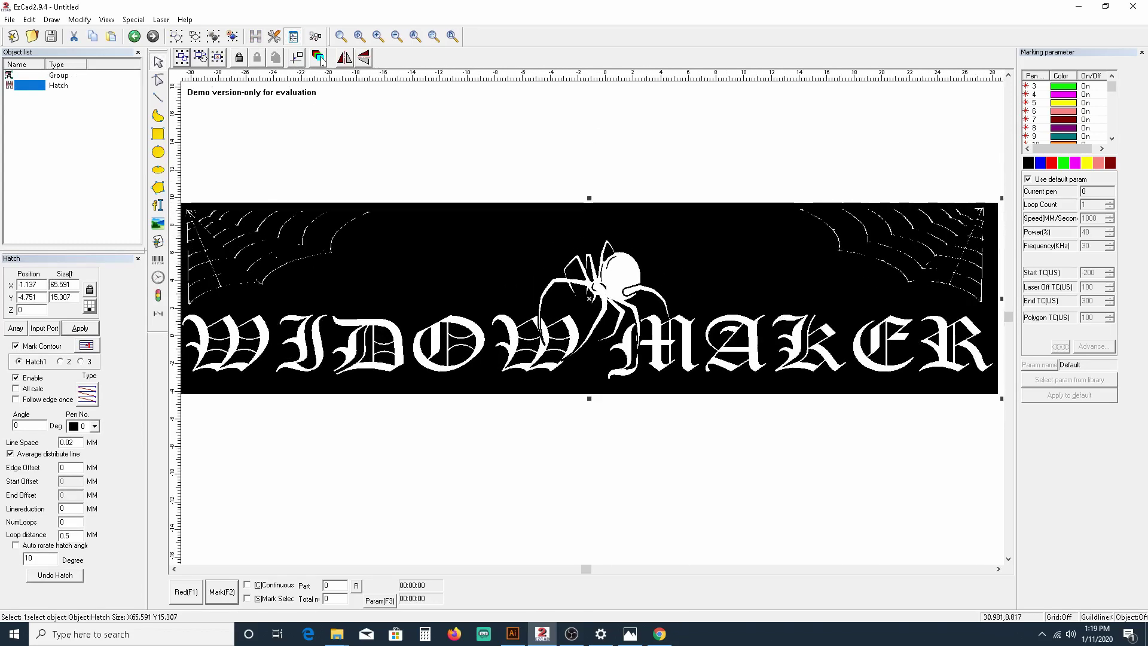
scroll(1004, 199, up, 5)
scroll(907, 292, up, 1)
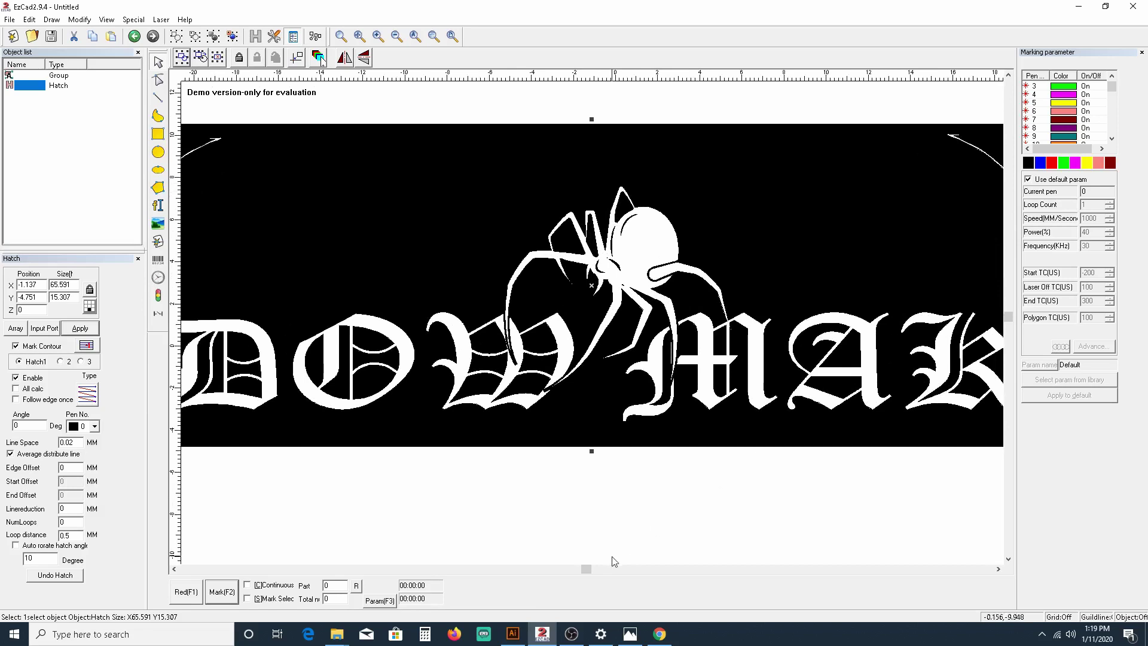
drag(589, 570, 610, 570)
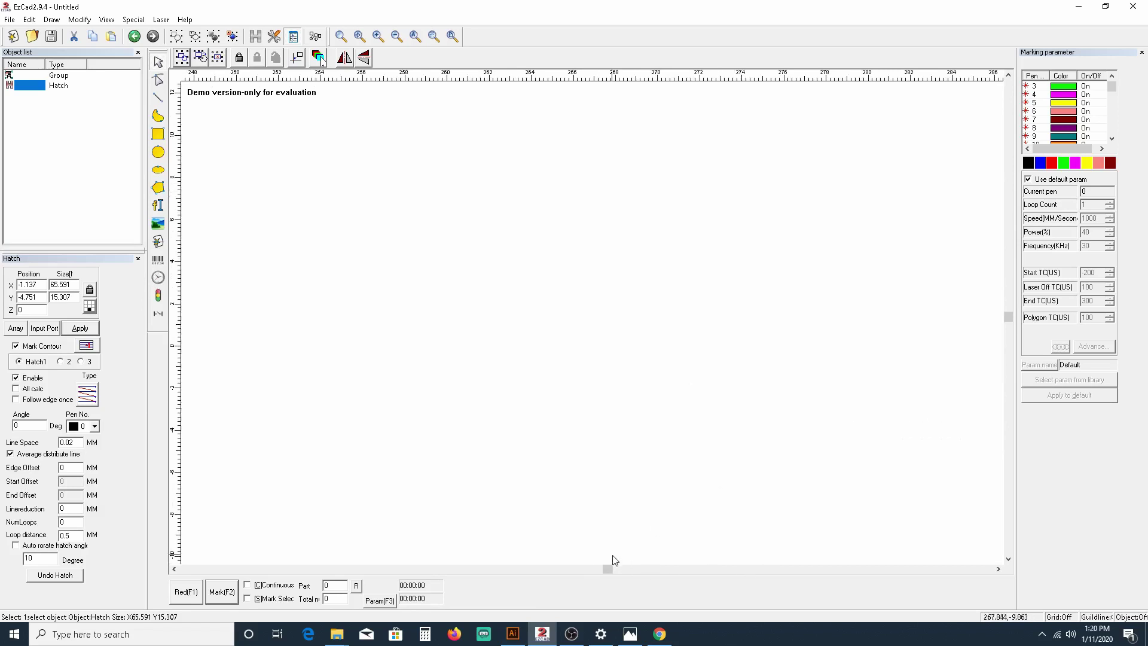
scroll(579, 565, up, 5)
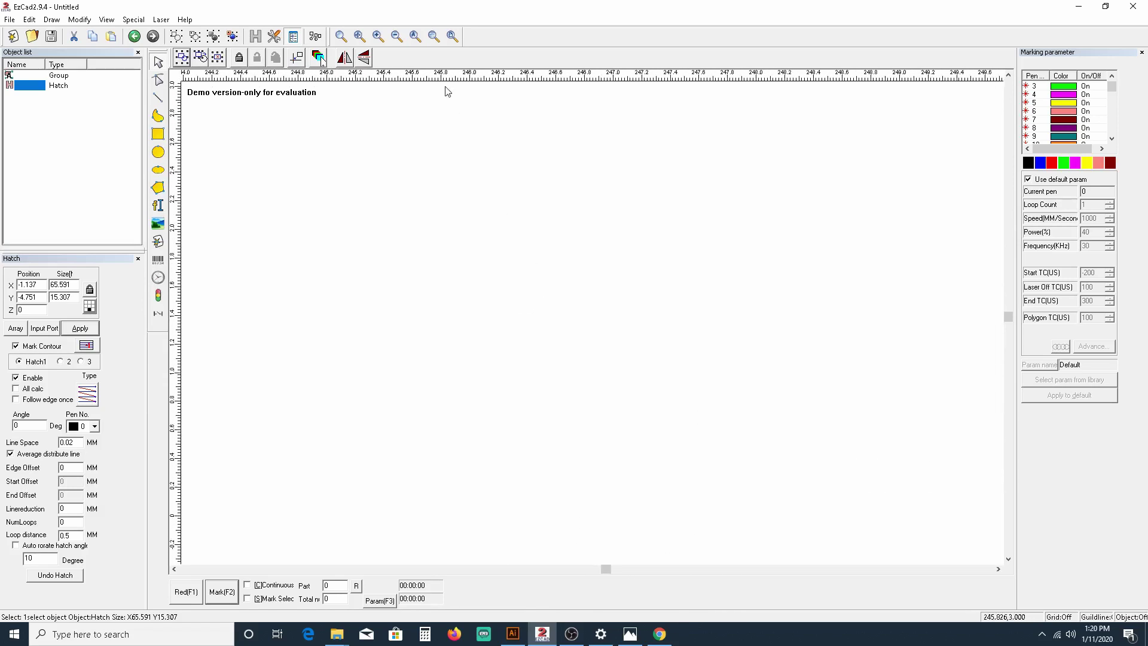
click(417, 37)
scroll(794, 254, up, 6)
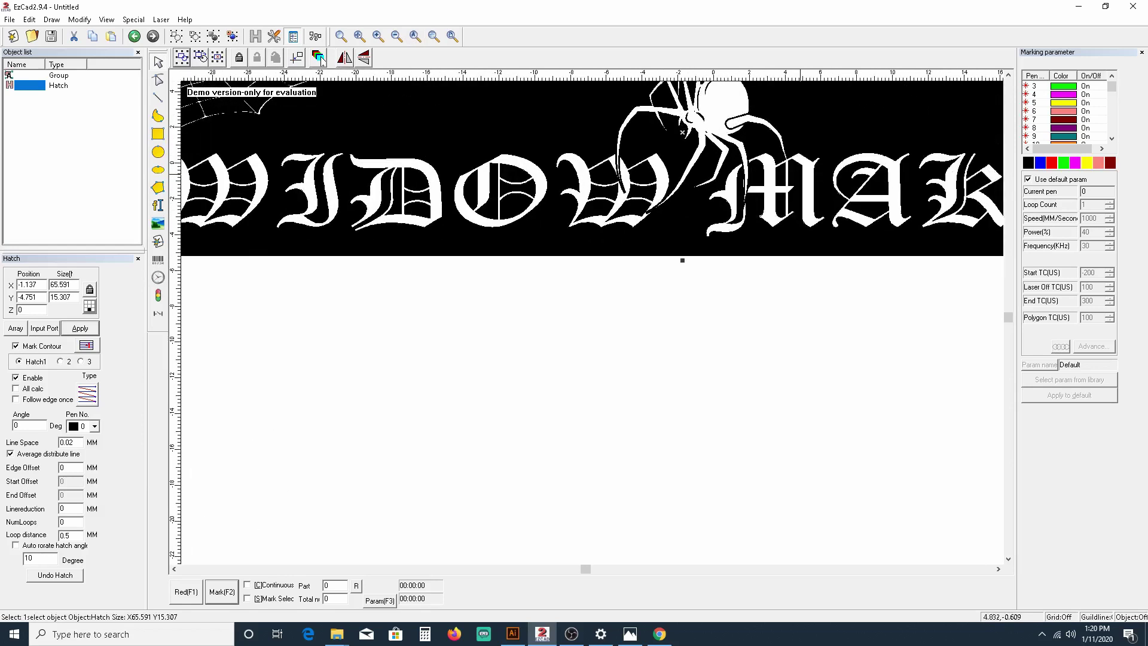
scroll(800, 174, down, 2)
scroll(801, 174, up, 2)
click(1009, 74)
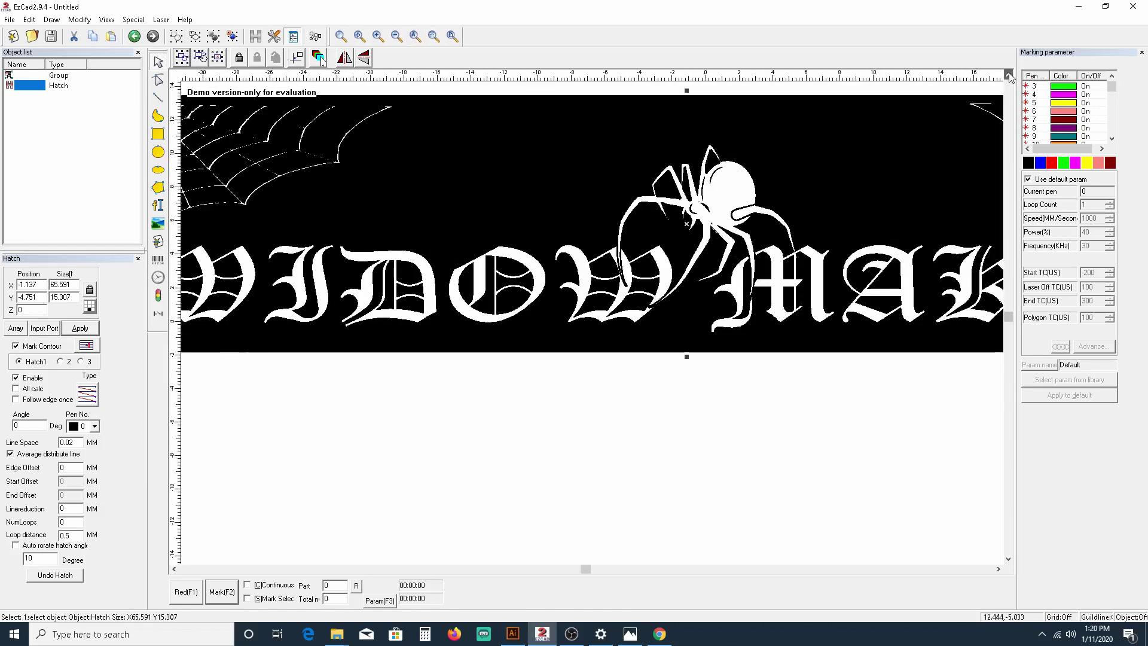
click(1009, 74)
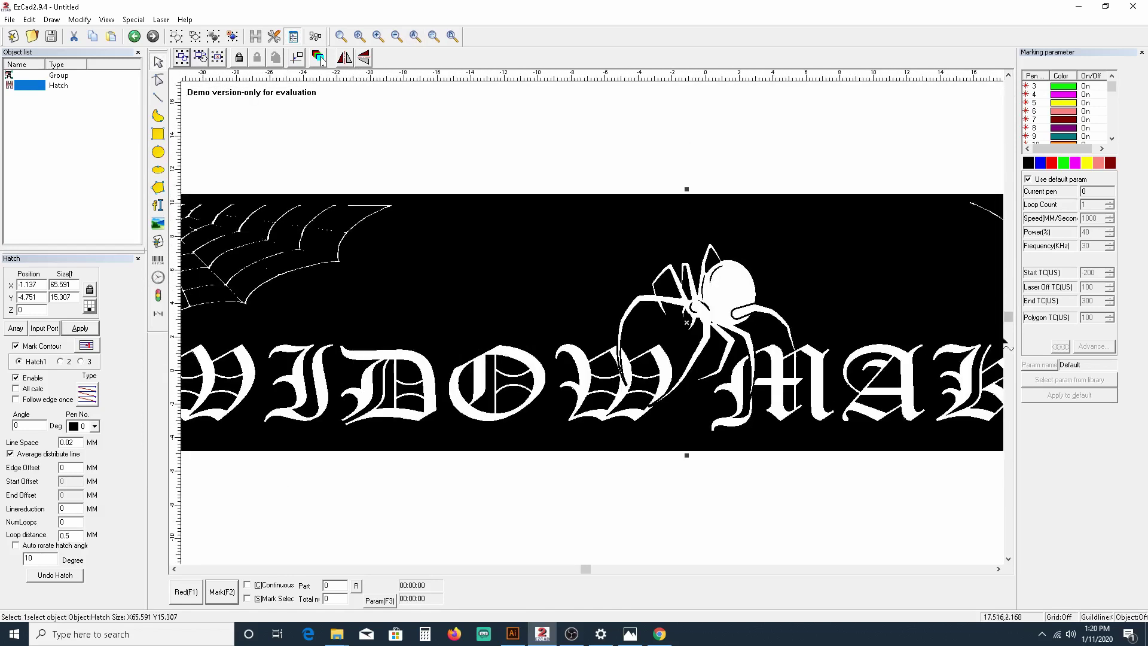
Step: Inspect the right-hand spider web and the end of the lettering in the hatched design up close
click(998, 569)
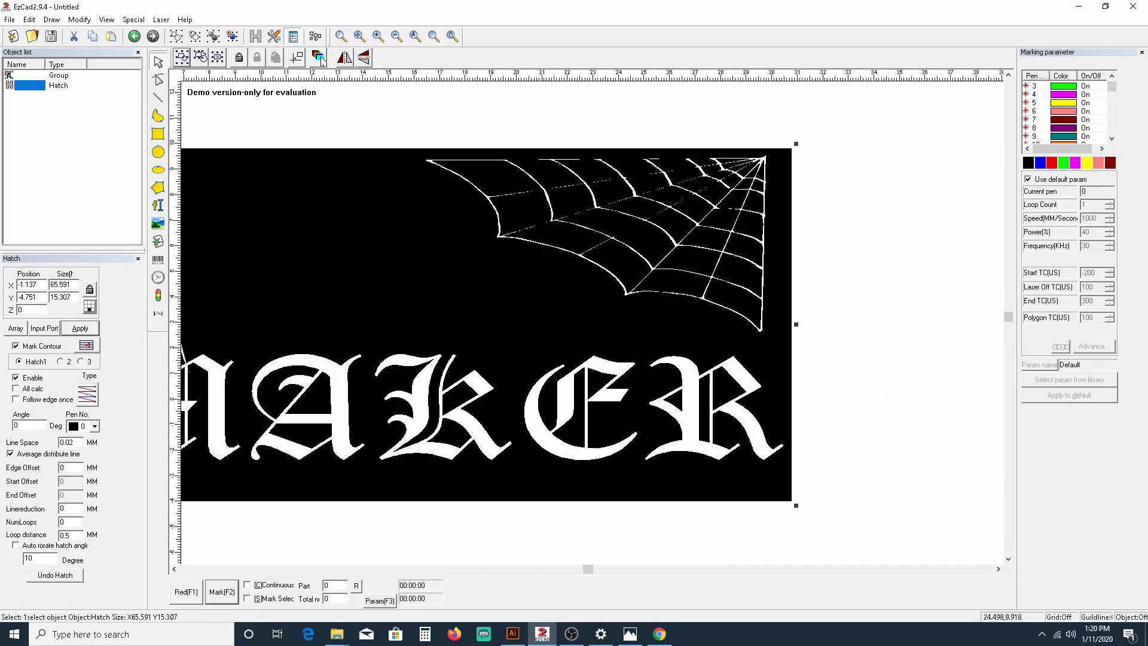
scroll(631, 144, up, 4)
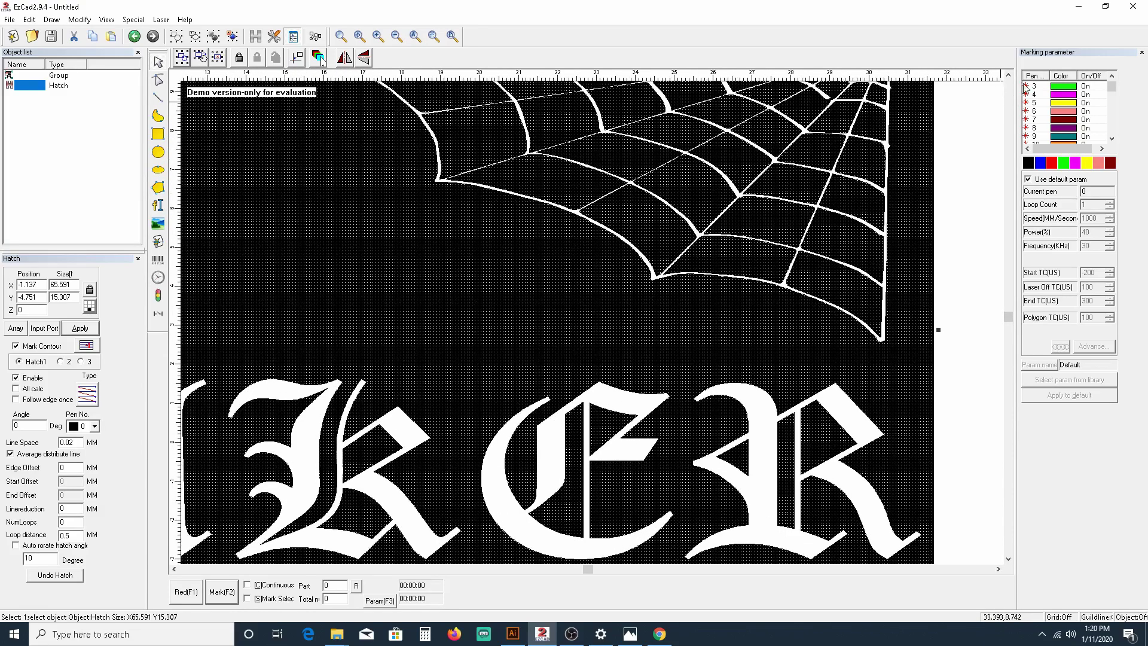
click(1009, 74)
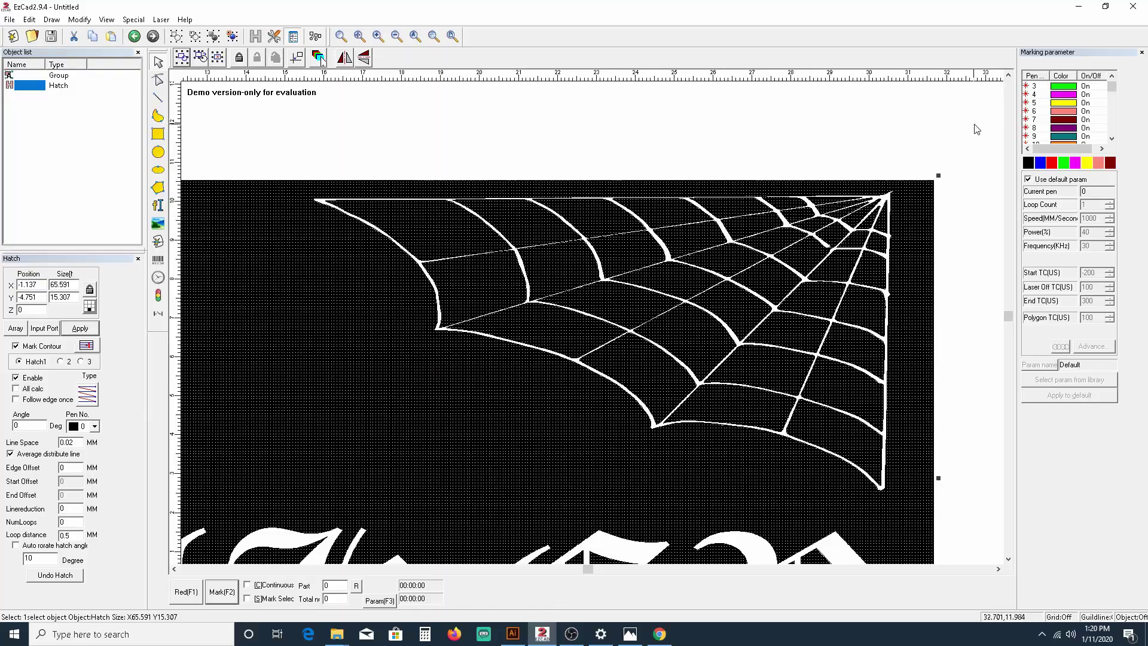
scroll(822, 289, up, 2)
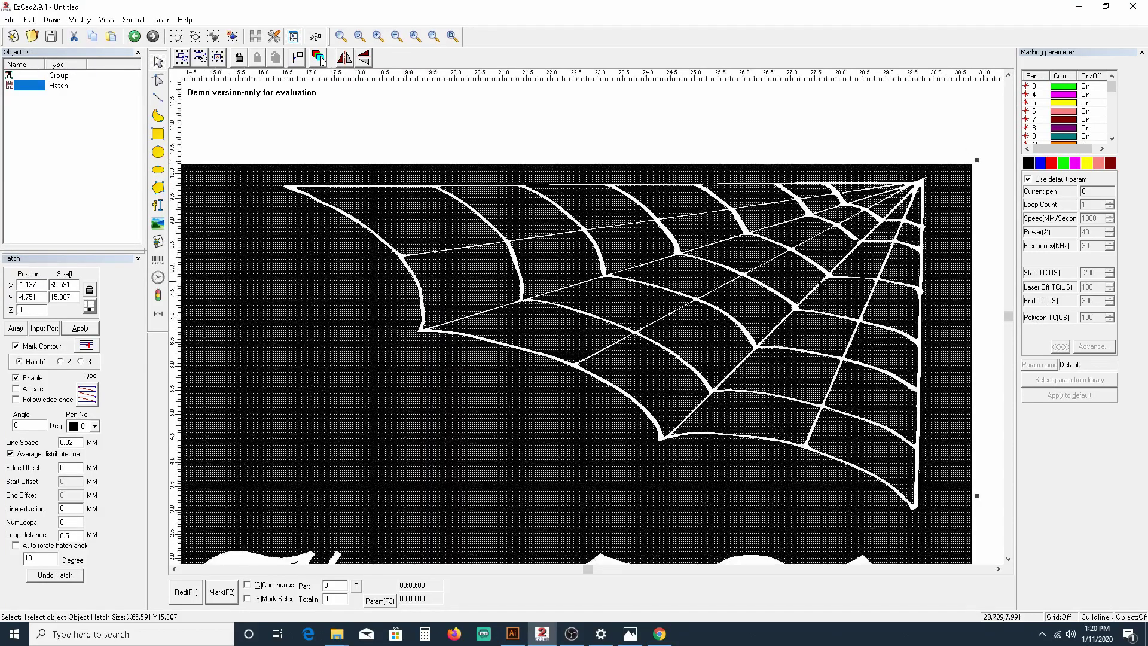
scroll(823, 289, down, 6)
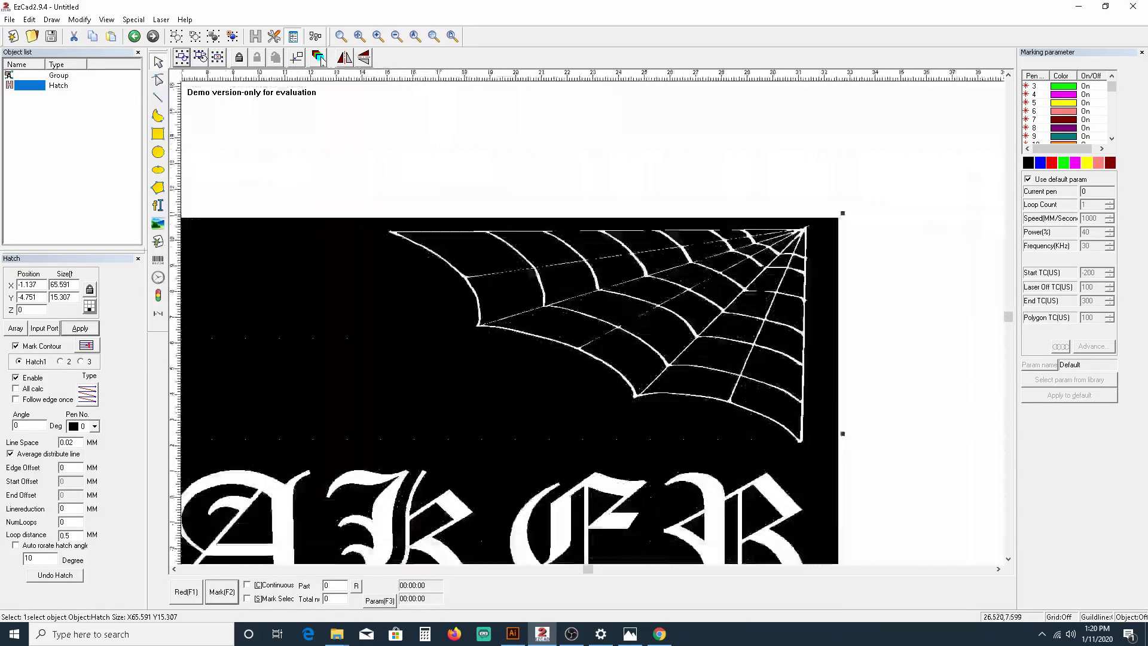
scroll(691, 326, up, 3)
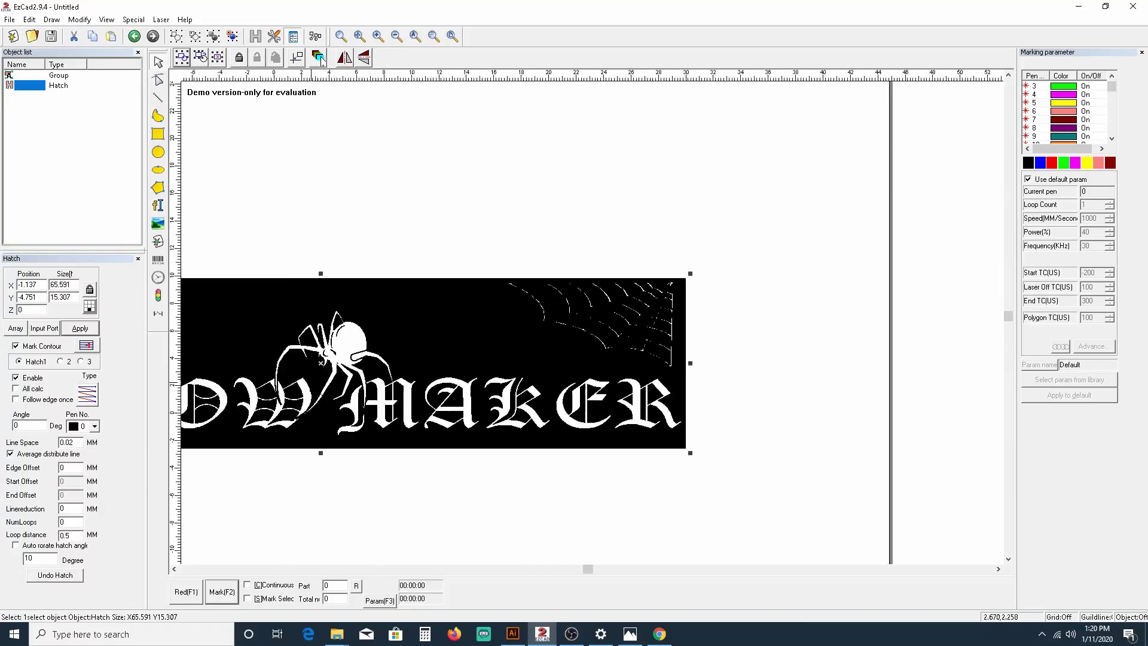
Step: Inspect the hatched spider's body and legs up close and compare them with the whole design
click(175, 569)
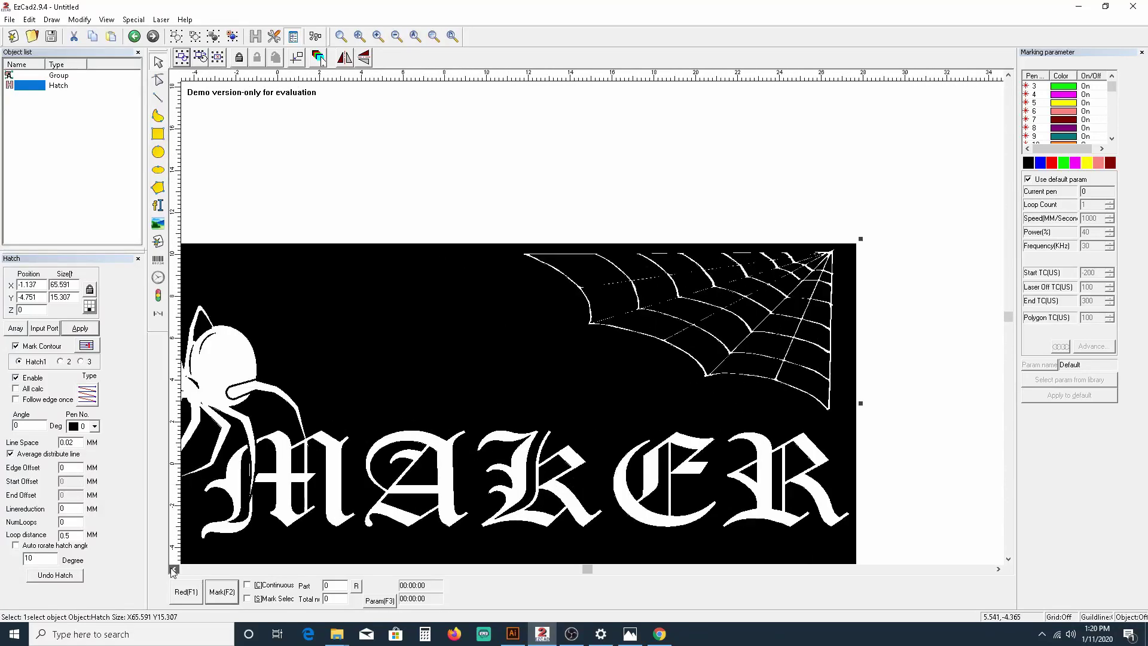
click(175, 569)
click(175, 569)
click(175, 569)
scroll(382, 404, up, 2)
scroll(382, 404, up, 4)
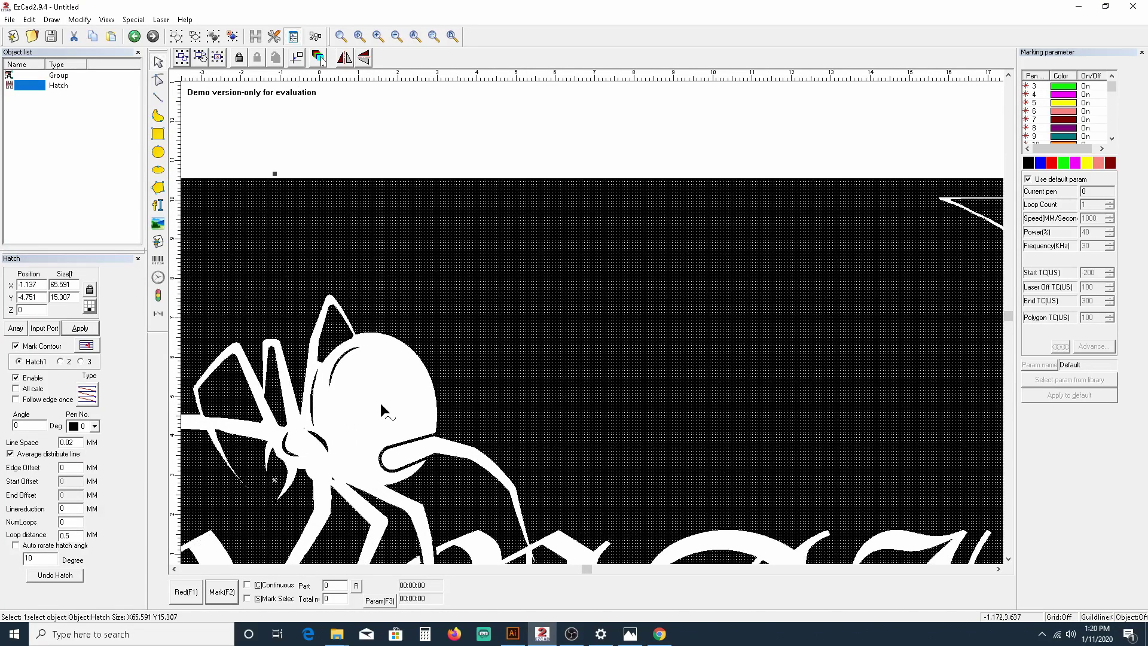
scroll(644, 300, down, 9)
scroll(645, 299, down, 4)
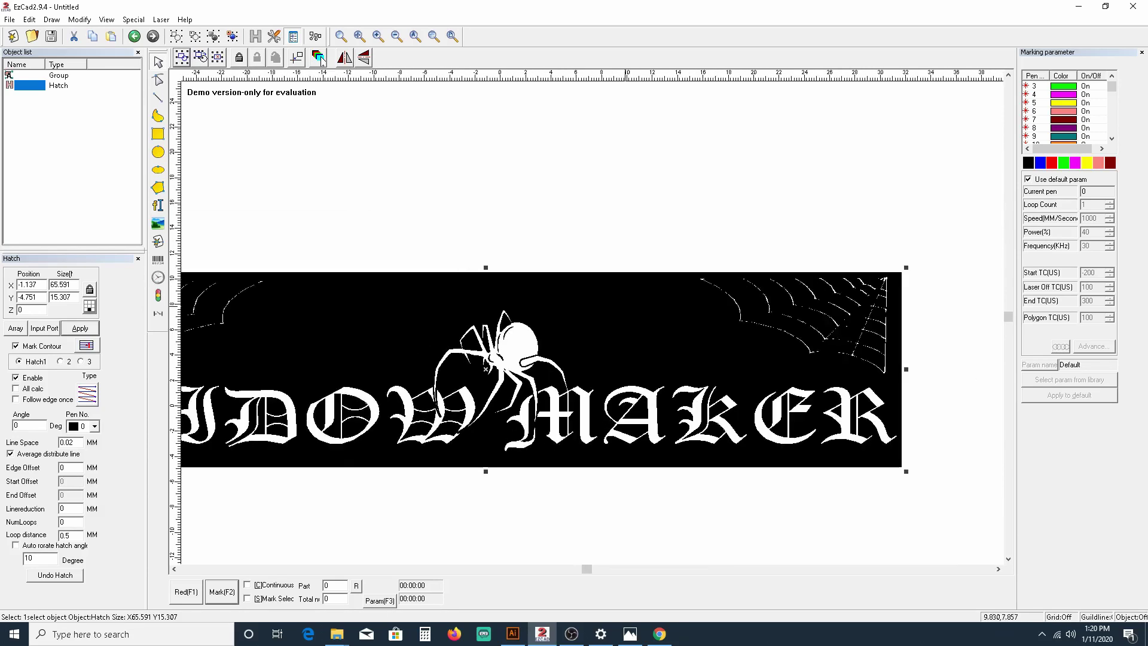
scroll(420, 345, up, 1)
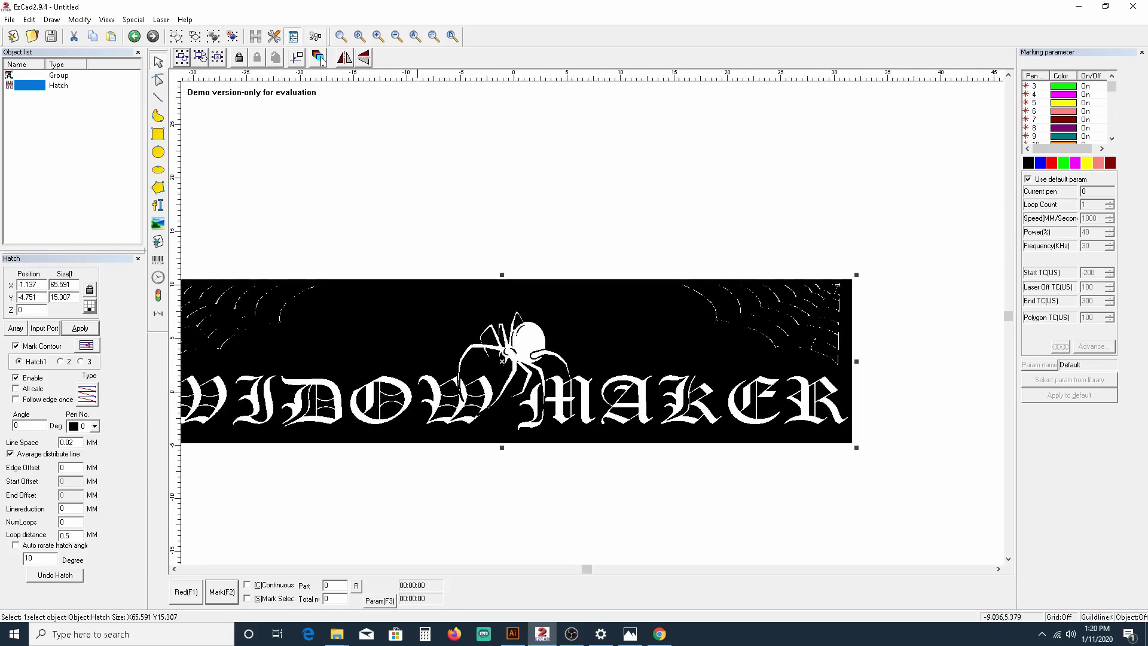
scroll(502, 362, up, 3)
key(super)
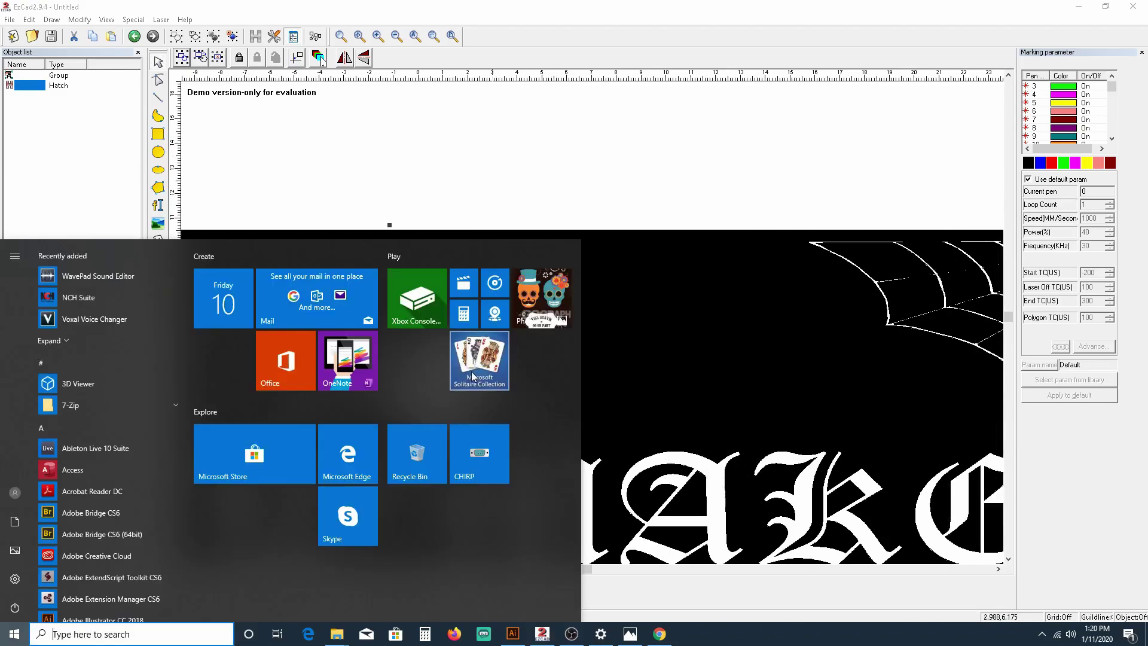
click(744, 306)
scroll(744, 306, up, 2)
scroll(726, 315, down, 3)
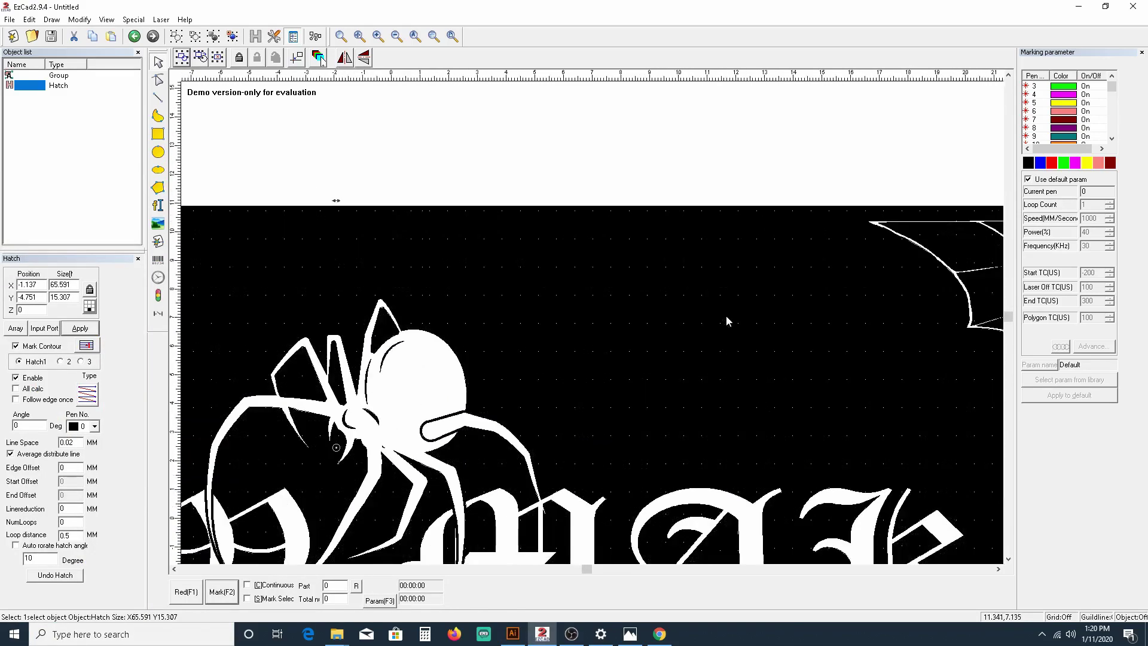
Step: Compare the spider and the right-hand web in the hatched design at close range and at full-design scale
scroll(720, 323, down, 2)
scroll(534, 382, up, 2)
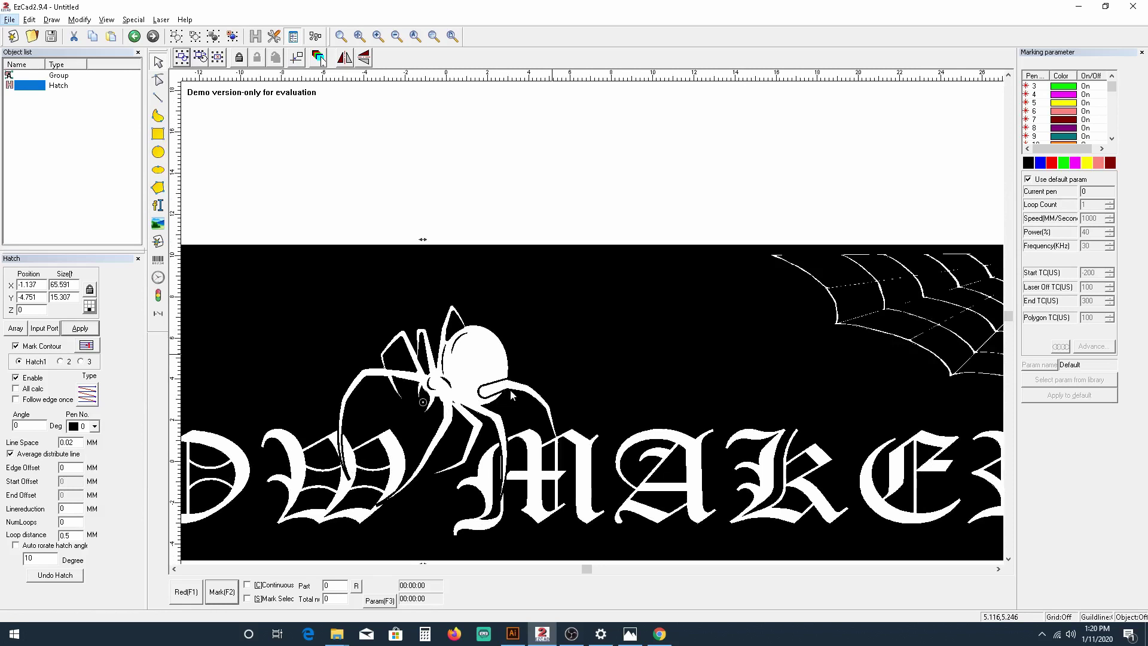
scroll(548, 378, down, 2)
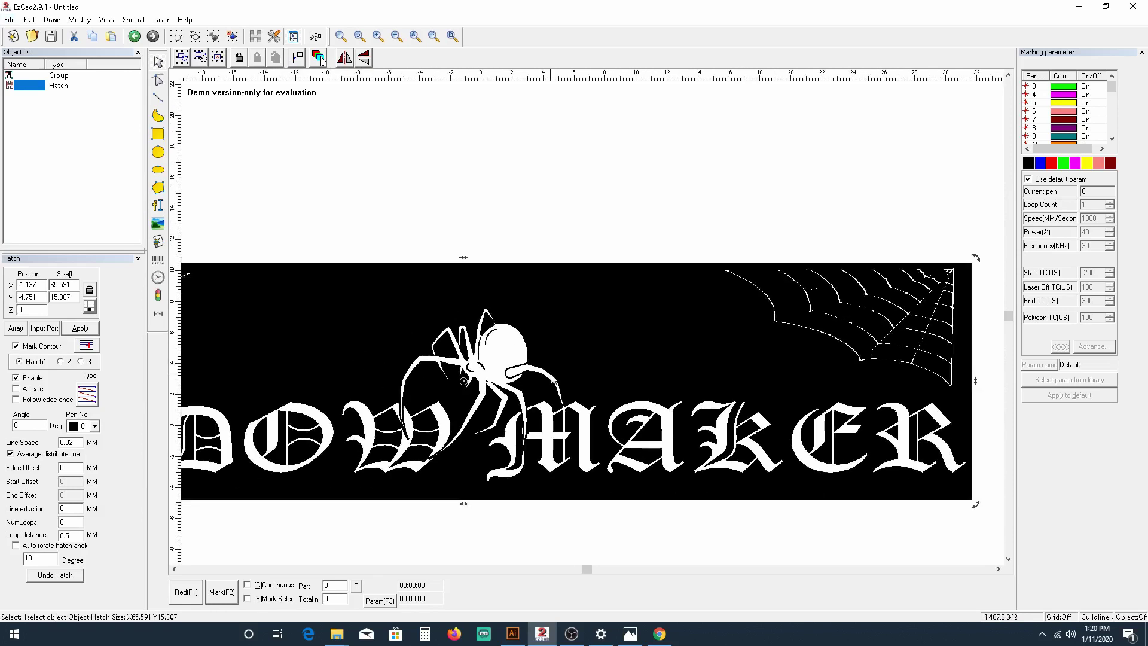
scroll(553, 378, down, 2)
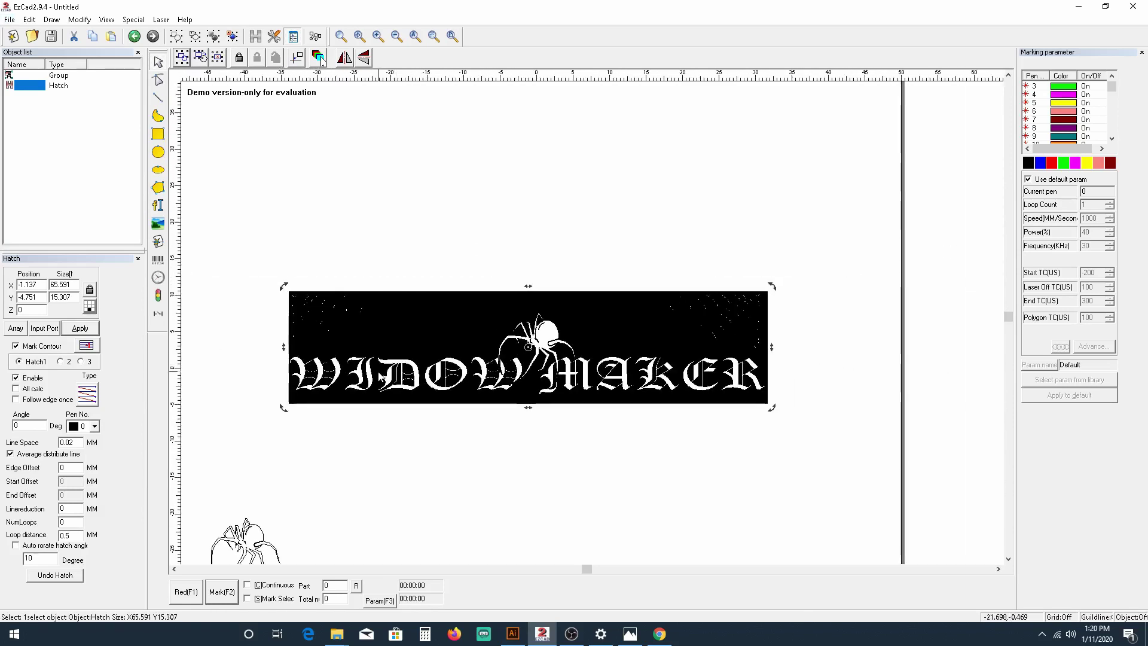
scroll(315, 310, up, 2)
scroll(804, 293, up, 2)
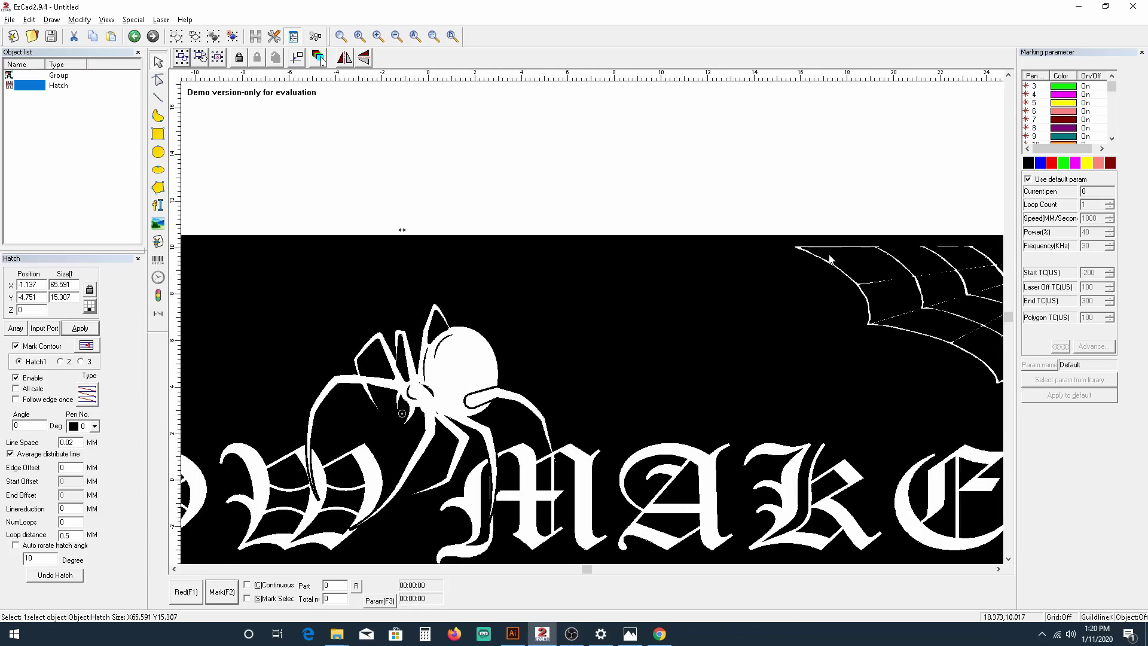
scroll(846, 269, down, 1)
scroll(776, 307, down, 2)
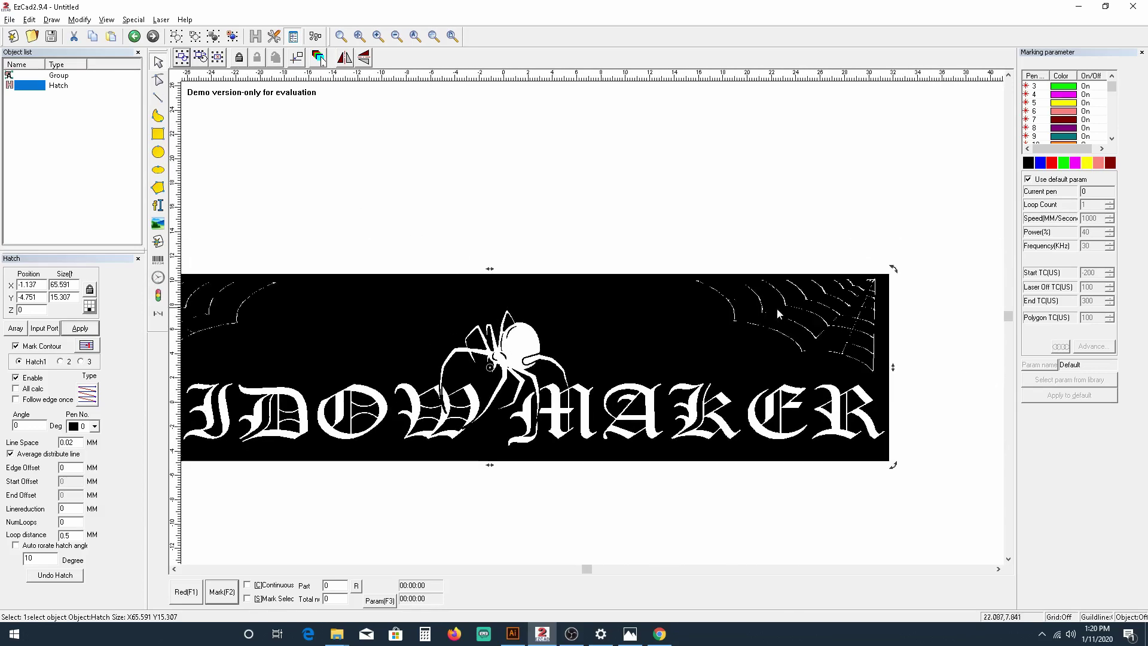
scroll(897, 269, up, 3)
scroll(941, 253, down, 2)
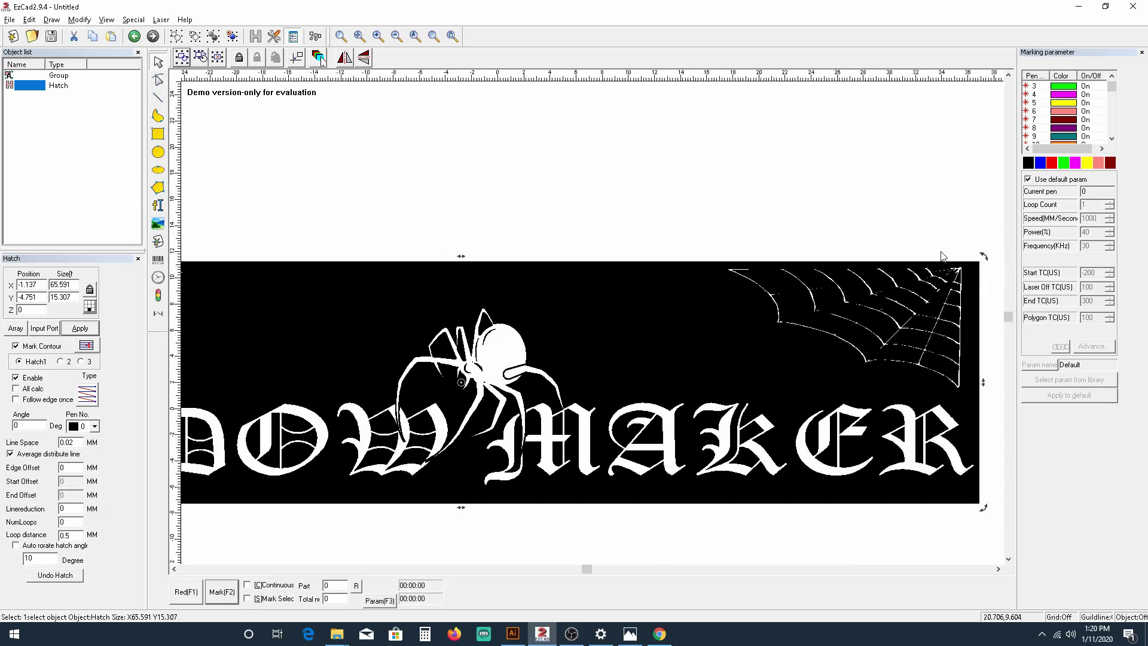
scroll(658, 324, down, 2)
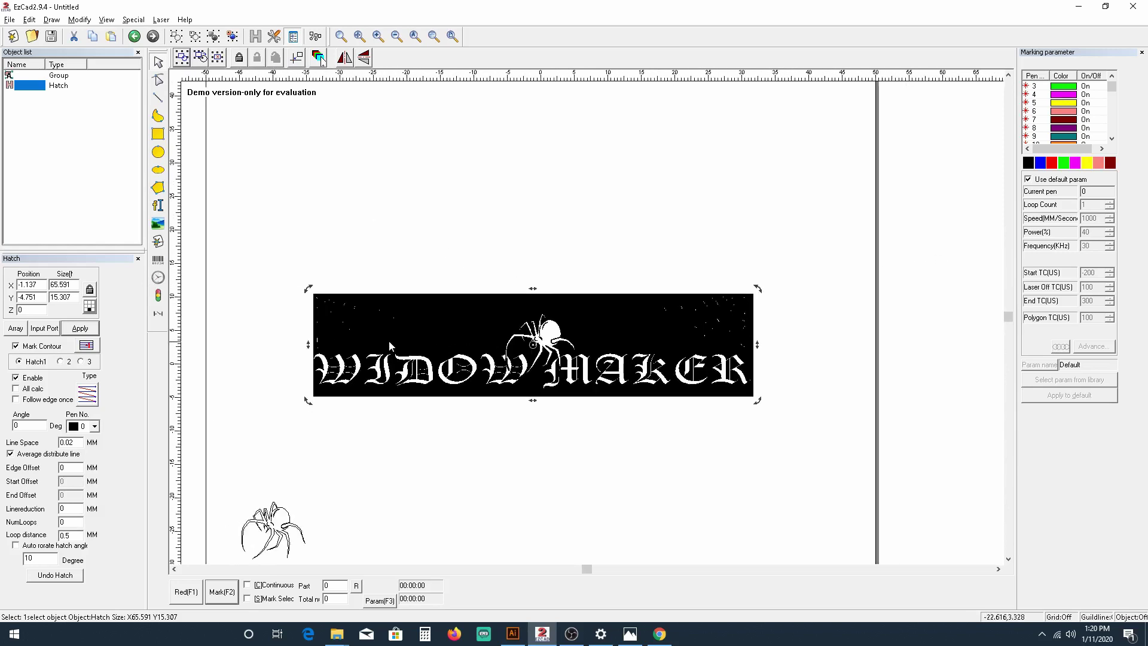
Step: Deselect the hatch and review the whole filled Widow Maker design, including the lettering and both corner webs
scroll(389, 340, up, 2)
click(552, 356)
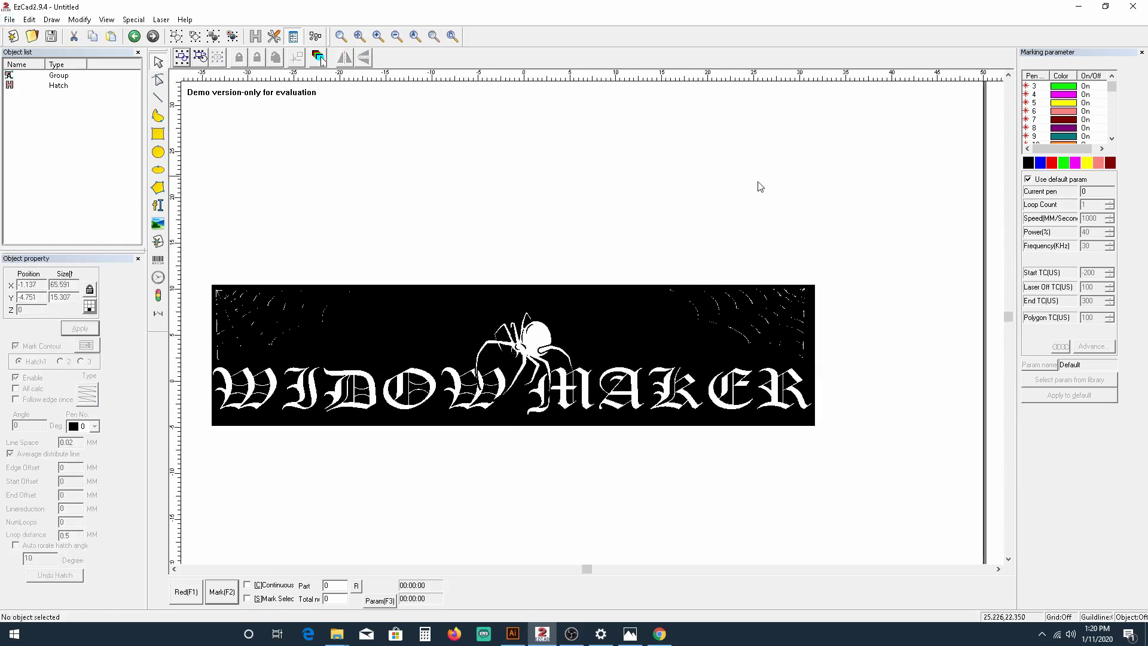
scroll(684, 303, down, 1)
scroll(460, 409, up, 3)
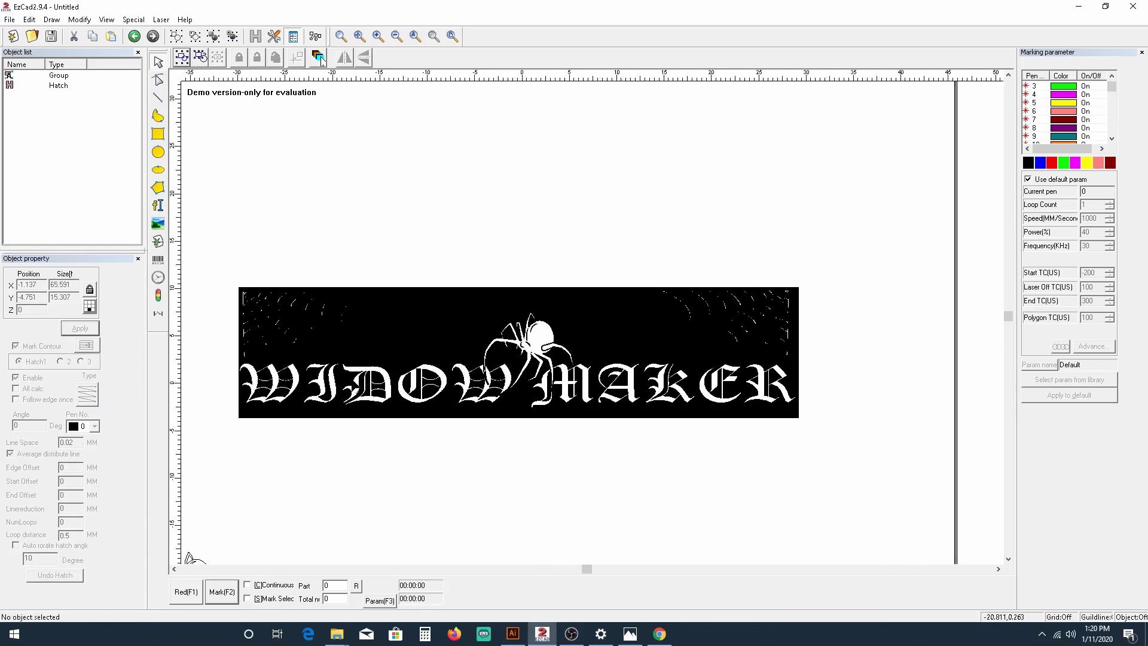
scroll(460, 409, down, 1)
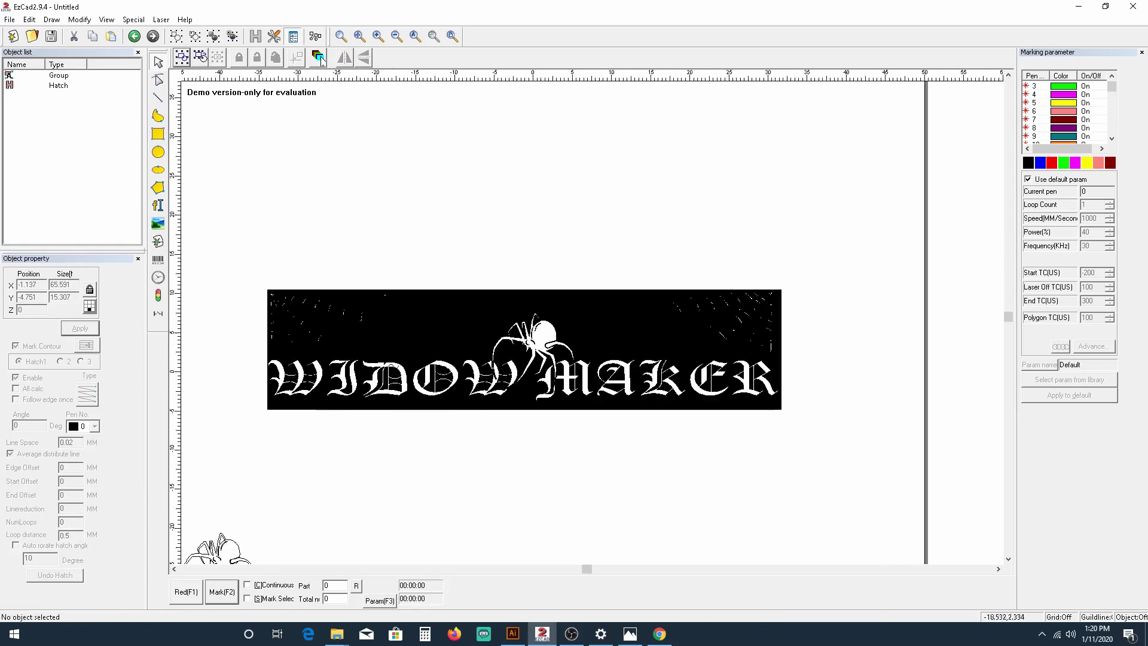
scroll(331, 342, up, 4)
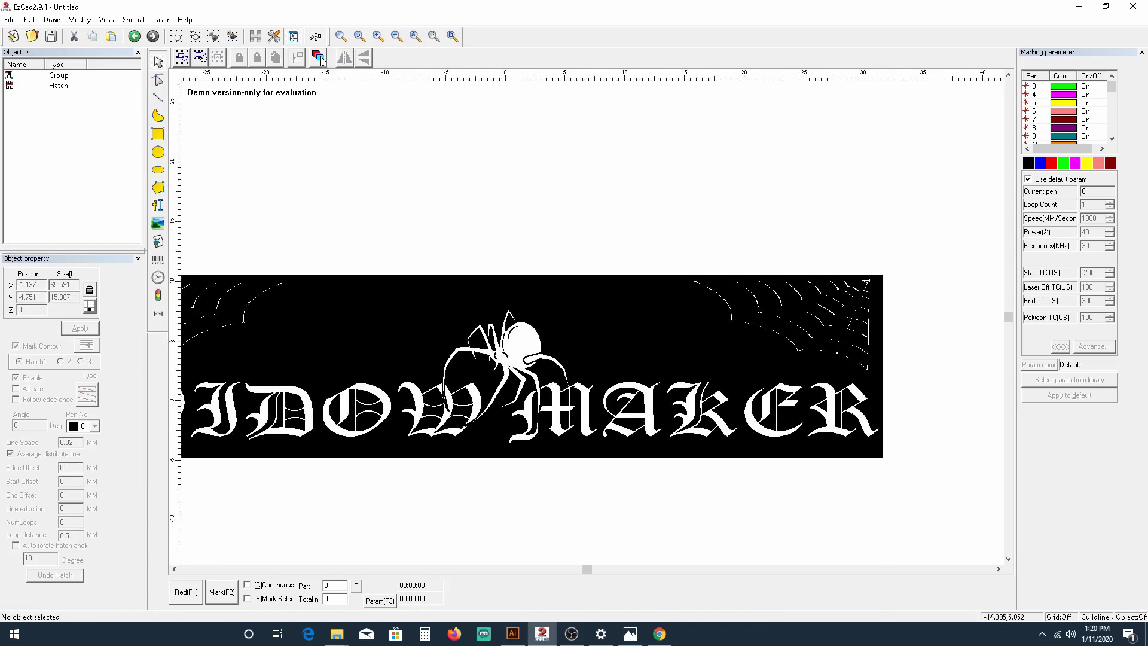
scroll(331, 340, down, 3)
scroll(332, 339, down, 1)
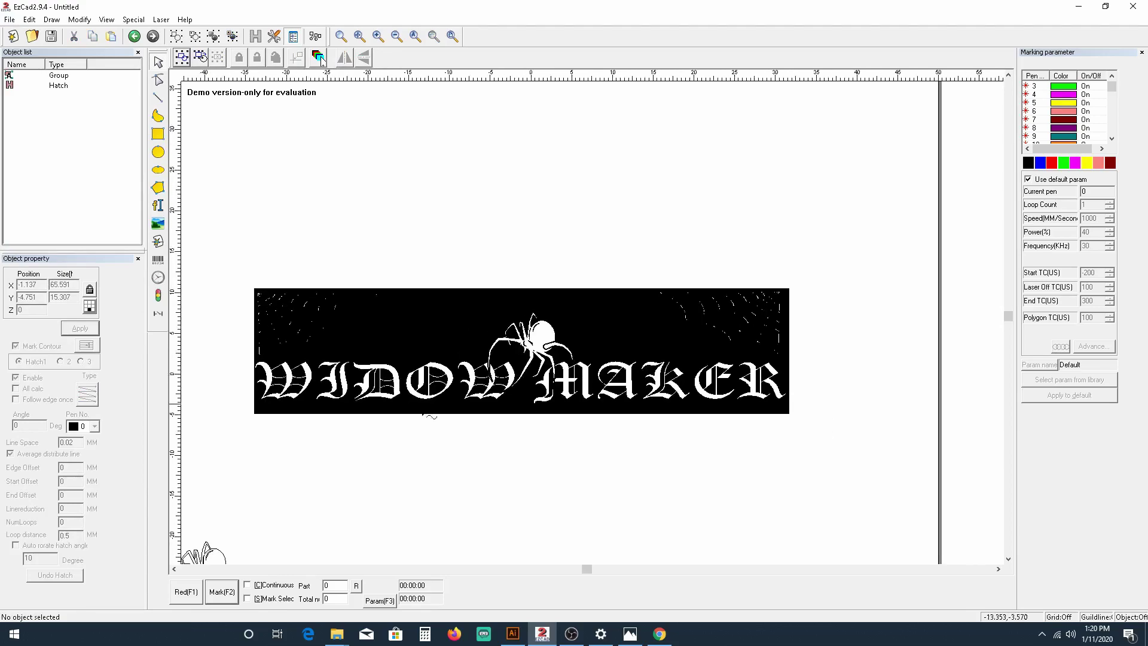